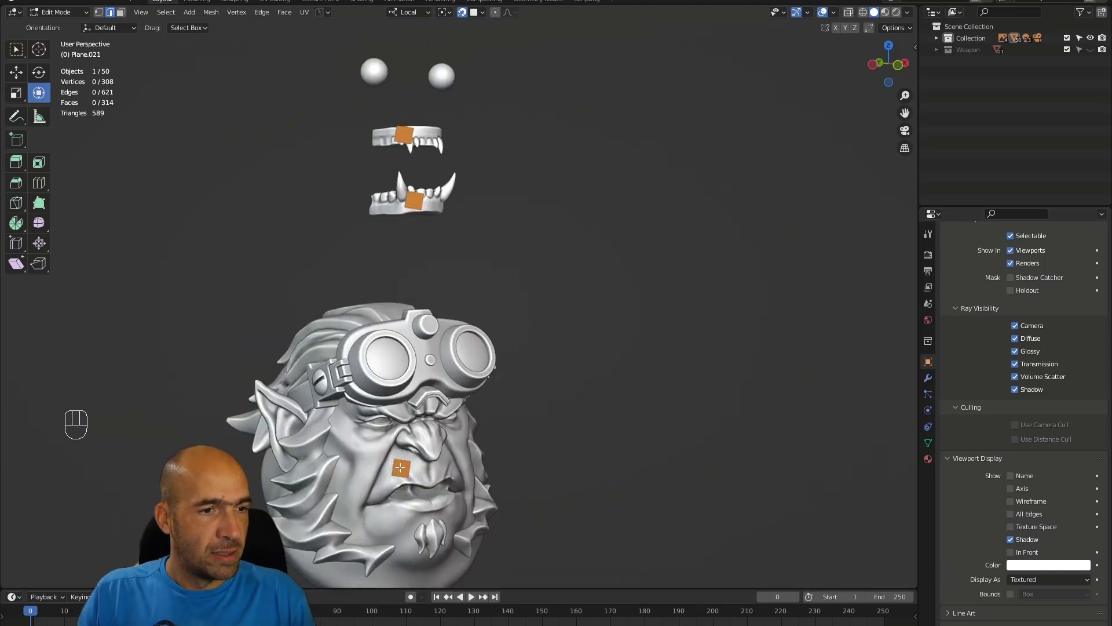
Step: Switch editing to the plane object over the upper lip and separate its face beside the nose into its own object
key("alt+q")
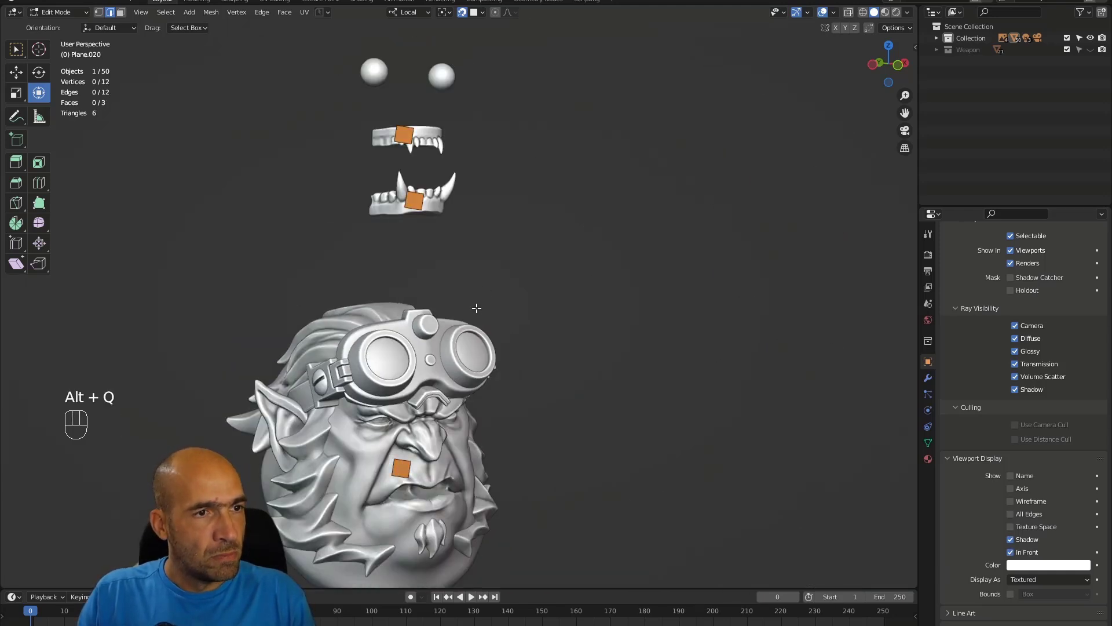
key("3")
left_click(402, 474)
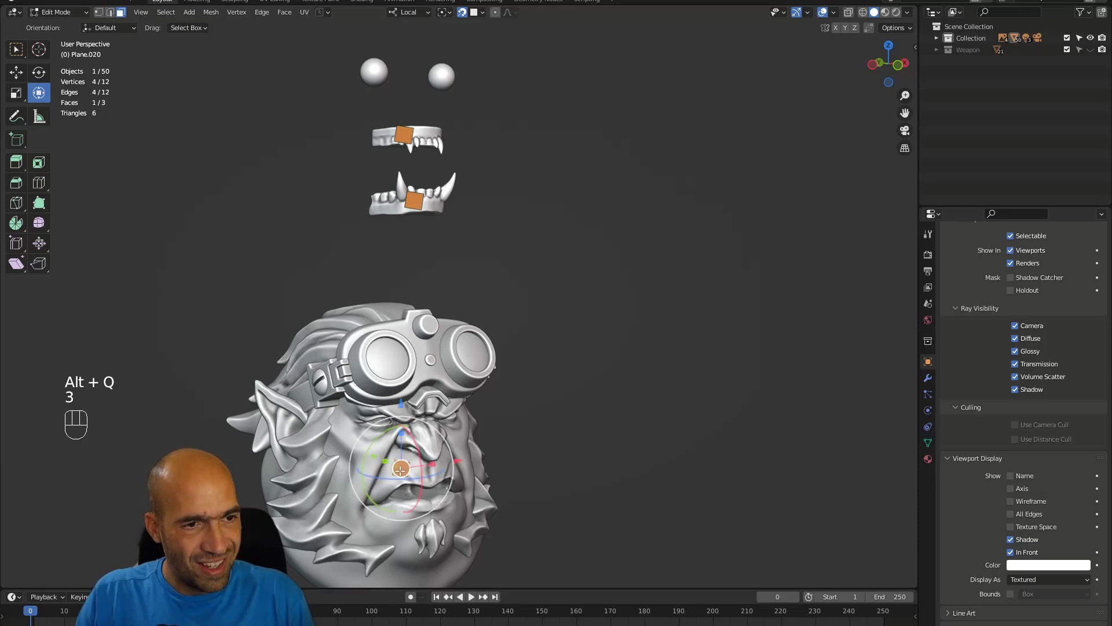
right_click(400, 475)
mouse_move(401, 475)
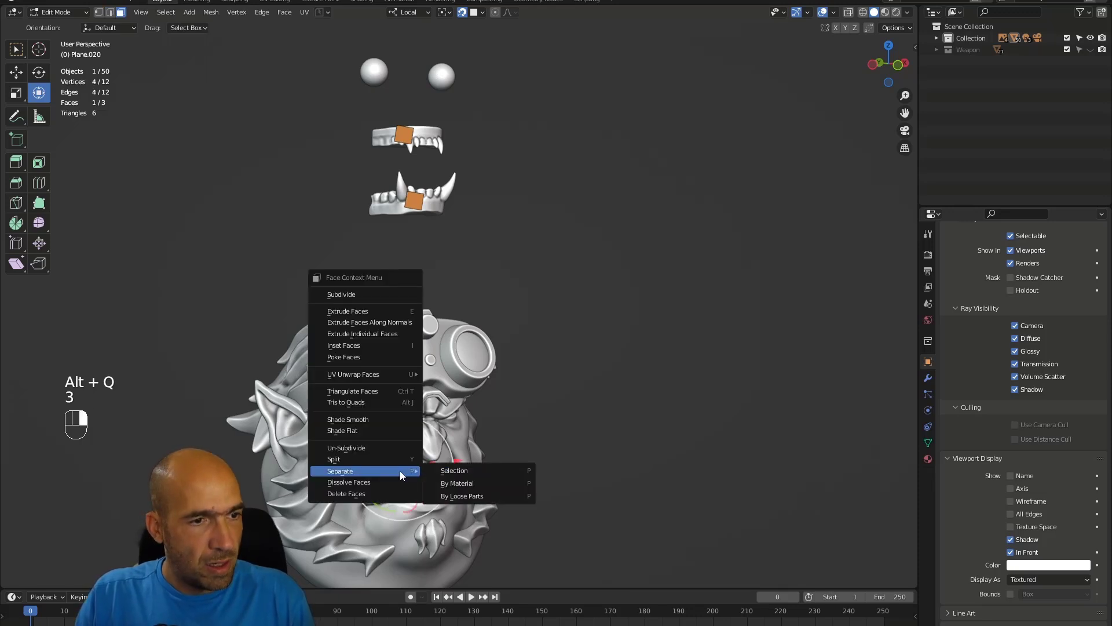
left_click(457, 470)
Step: Switch Edit Mode to the newly separated face above the orc's upper lip
left_click_drag(494, 446, 498, 443, "alt+shift")
key("alt+q")
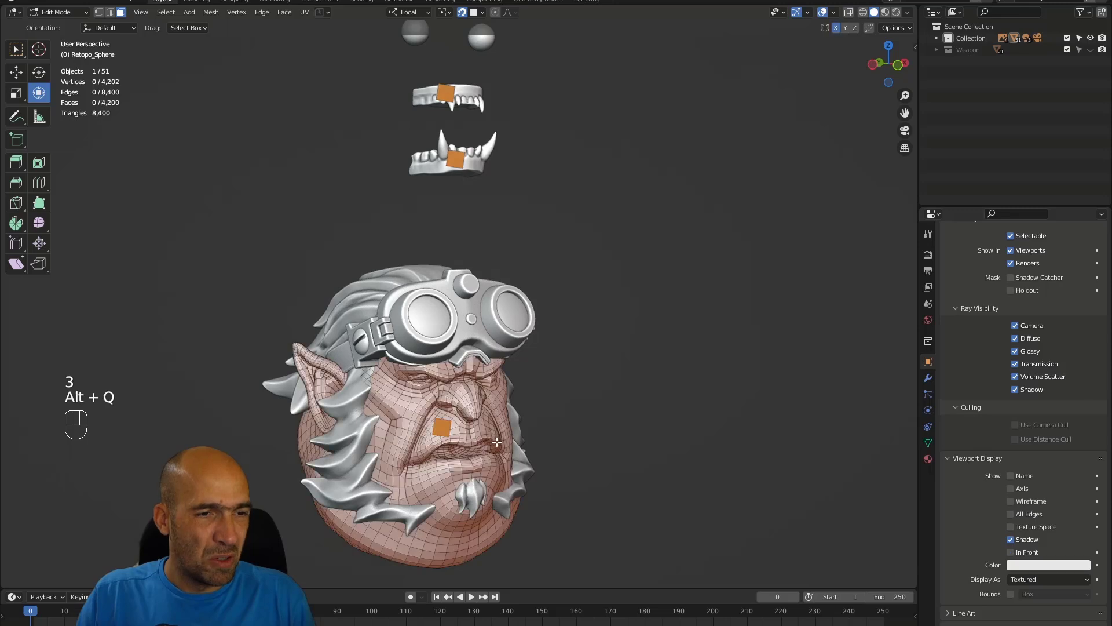
key("alt+q")
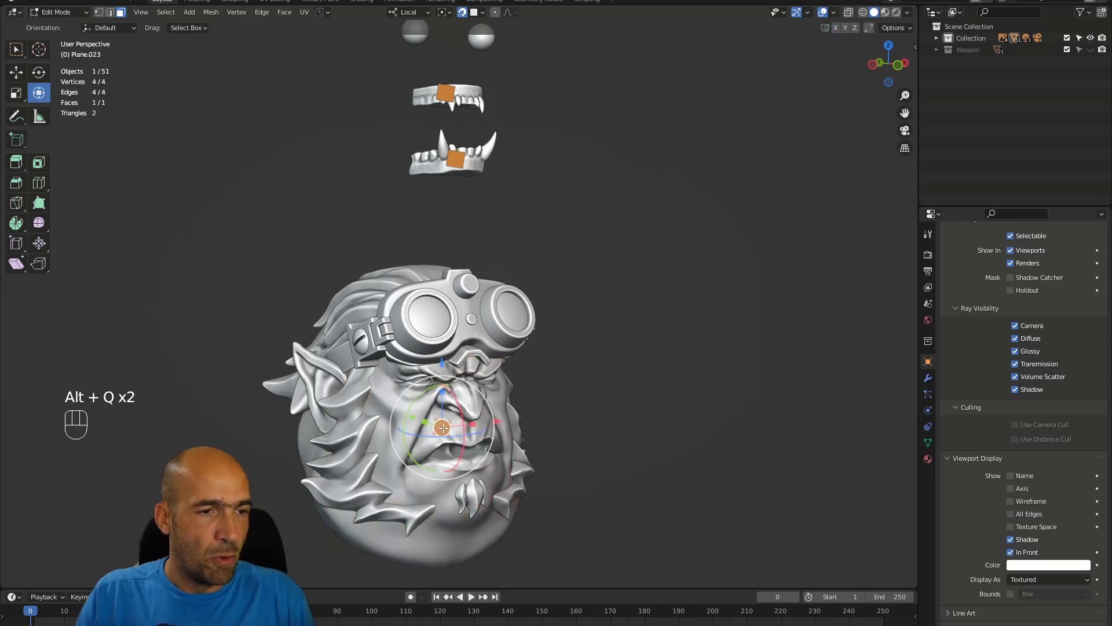
Step: Move the face's two corner vertices nearest the nose's centre down so the lower one meets the upper lip edge
left_click_drag(443, 427, 519, 409, "ctrl+alt")
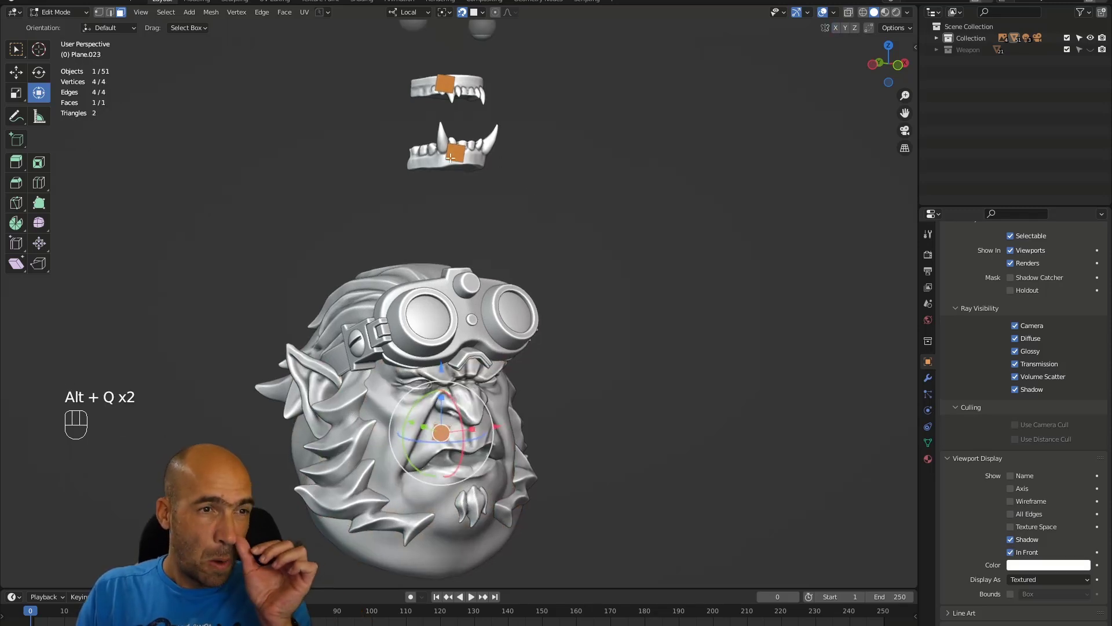
middle_click_drag(466, 456, 468, 348, "ctrl")
middle_click_drag(440, 556, 470, 539, "shift")
middle_click_drag(470, 538, 467, 485, "shift")
middle_click_drag(467, 485, 626, 510, "shift")
middle_click_drag(695, 544, 482, 366, "shift")
middle_click_drag(448, 322, 487, 360, "shift")
mouse_move(554, 270)
middle_mouse_down()
mouse_move(521, 271)
mouse_move(557, 270)
middle_mouse_up()
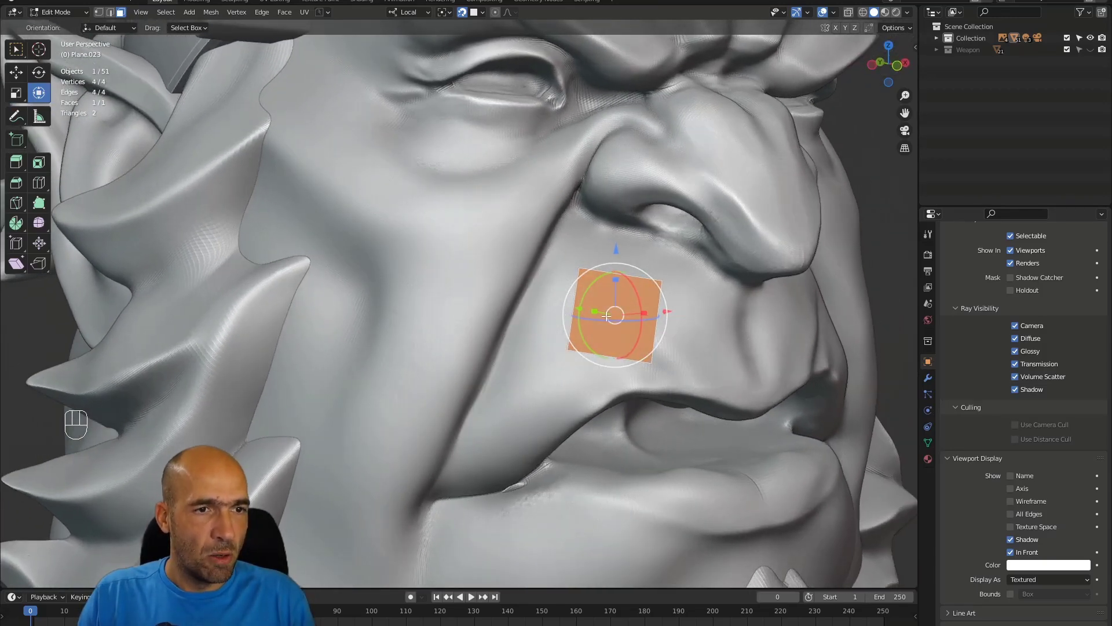
key("1")
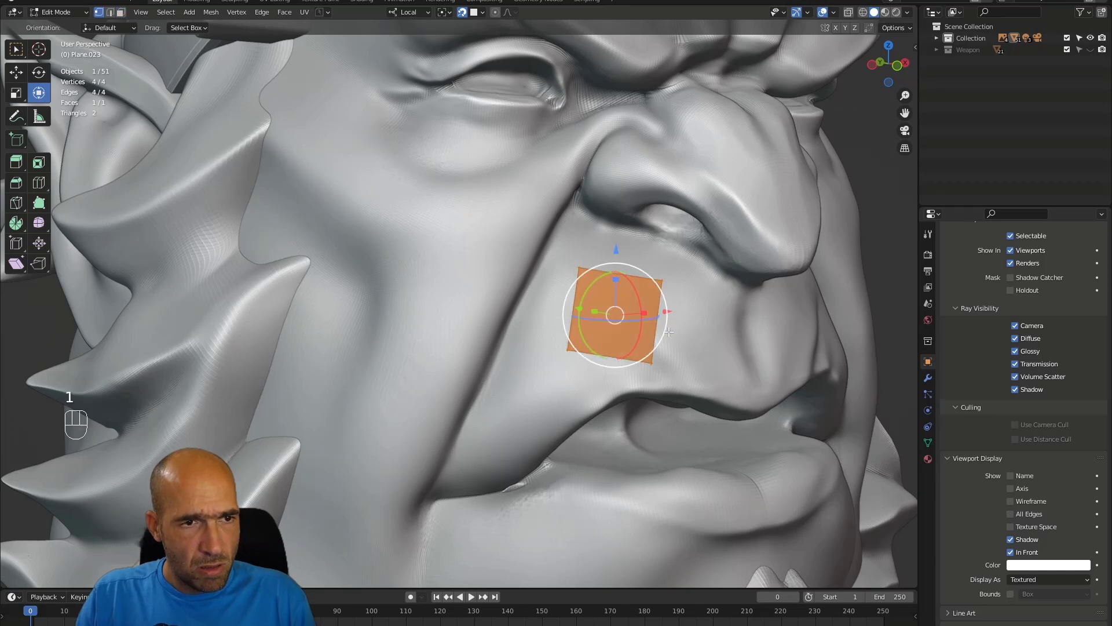
left_click(663, 282)
key("g")
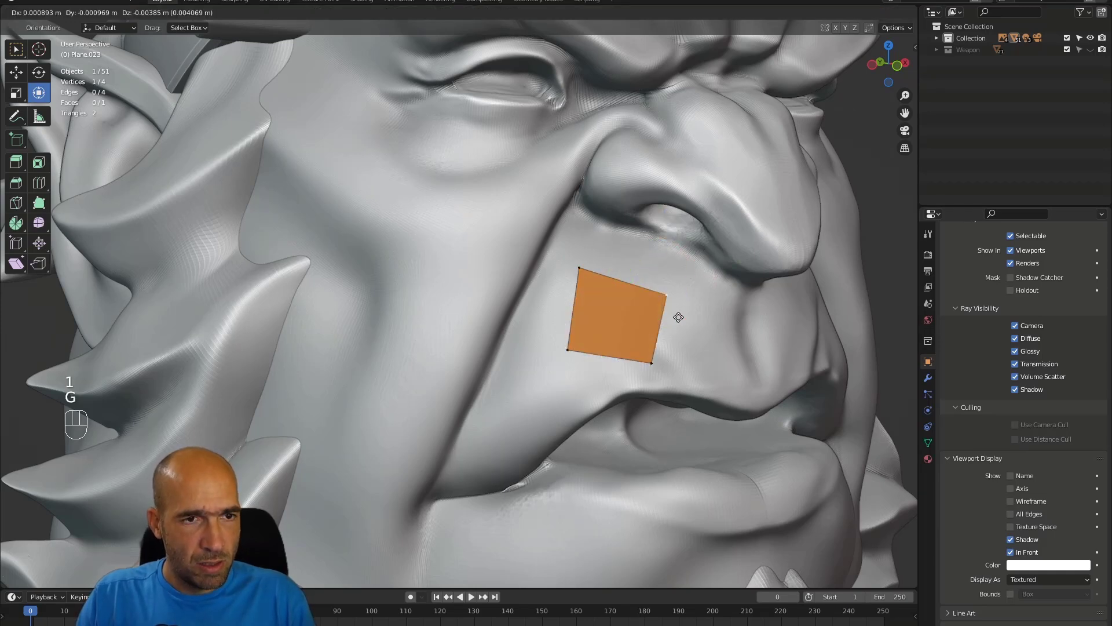
left_click(680, 328)
left_click(656, 365)
key("g")
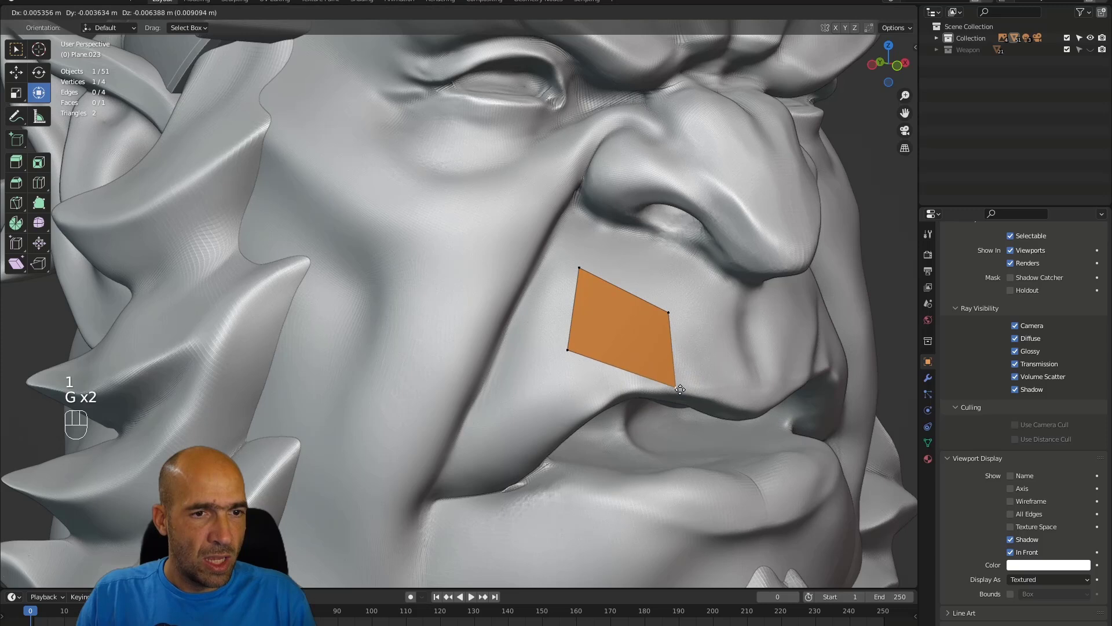
left_click(676, 387)
Step: Move the face's two outer corner vertices down so its lower side follows the upper lip edge
left_click(569, 350)
key("g")
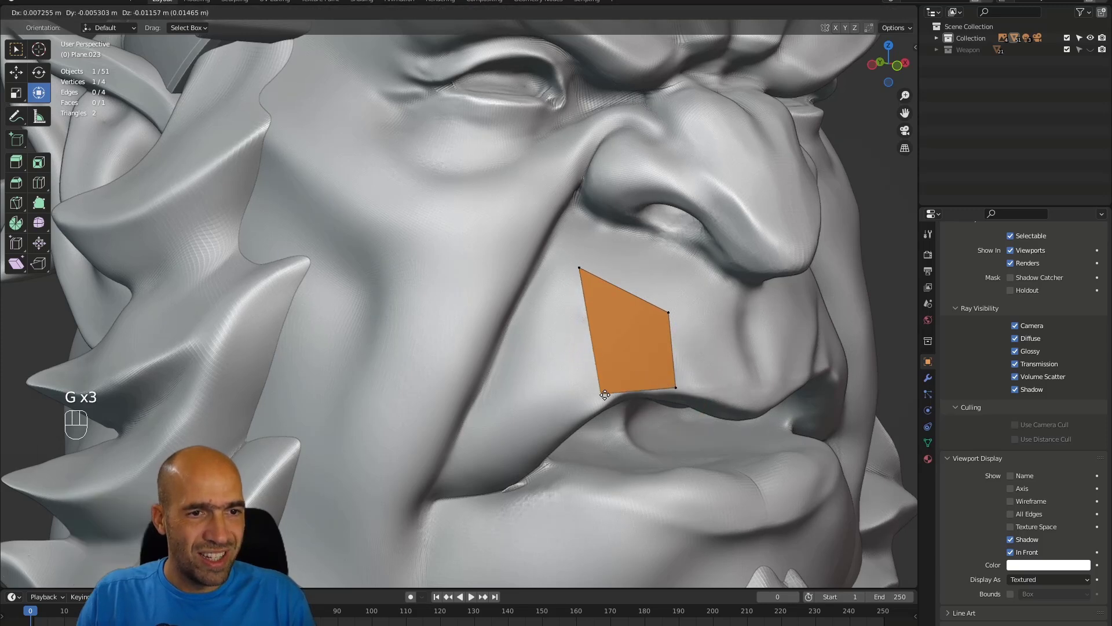
left_click(595, 302)
left_click(579, 270)
key("g")
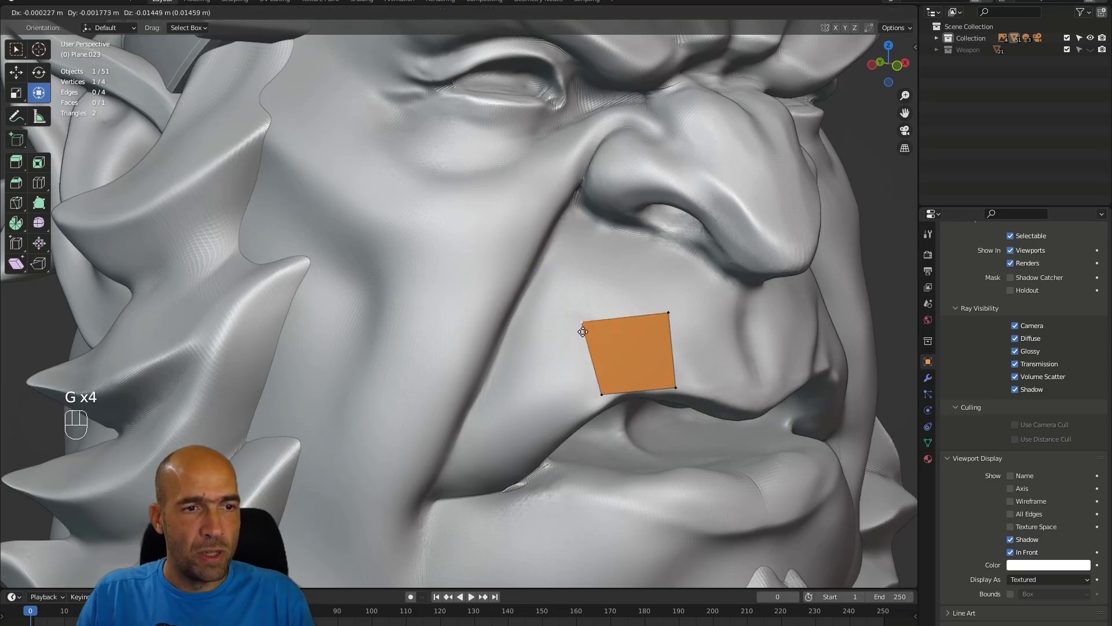
left_click(581, 334)
Step: Narrow the face by moving its inner edge outward, then extrude that edge into two more faces toward the lip's centre
left_click_drag(741, 375, 705, 377, "alt")
left_click_drag(809, 446, 694, 371, "alt+shift")
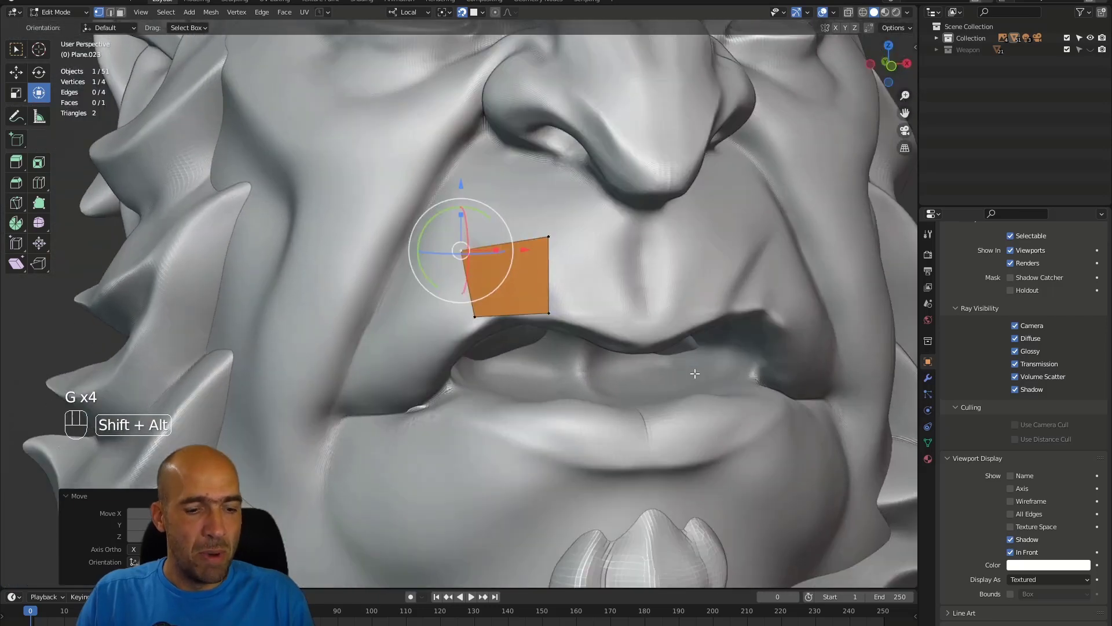
key("2")
left_click(550, 288)
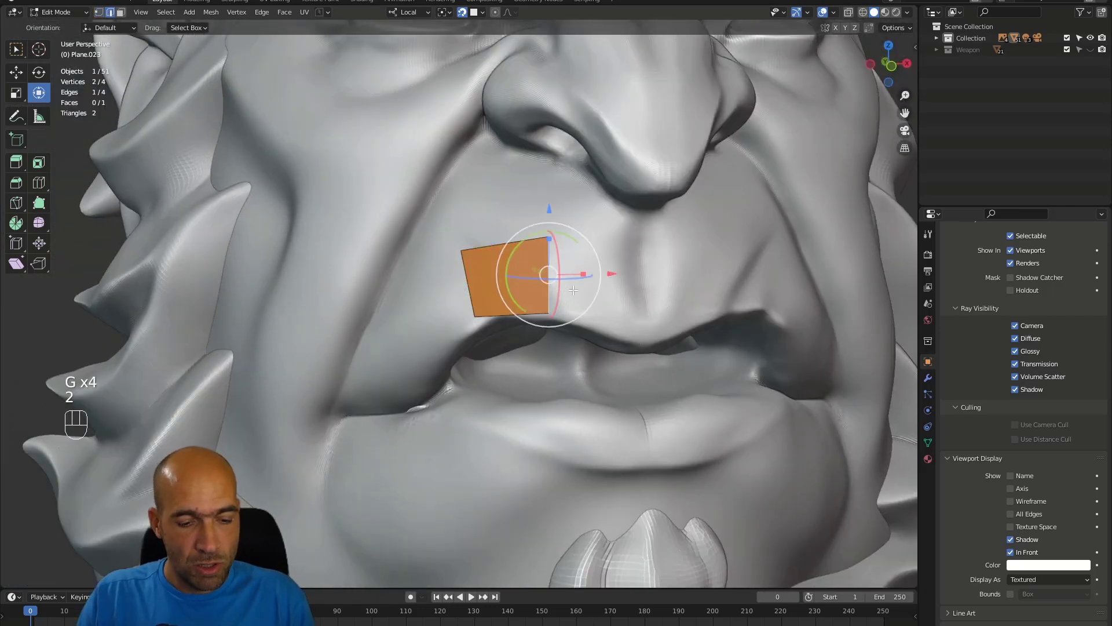
key("g")
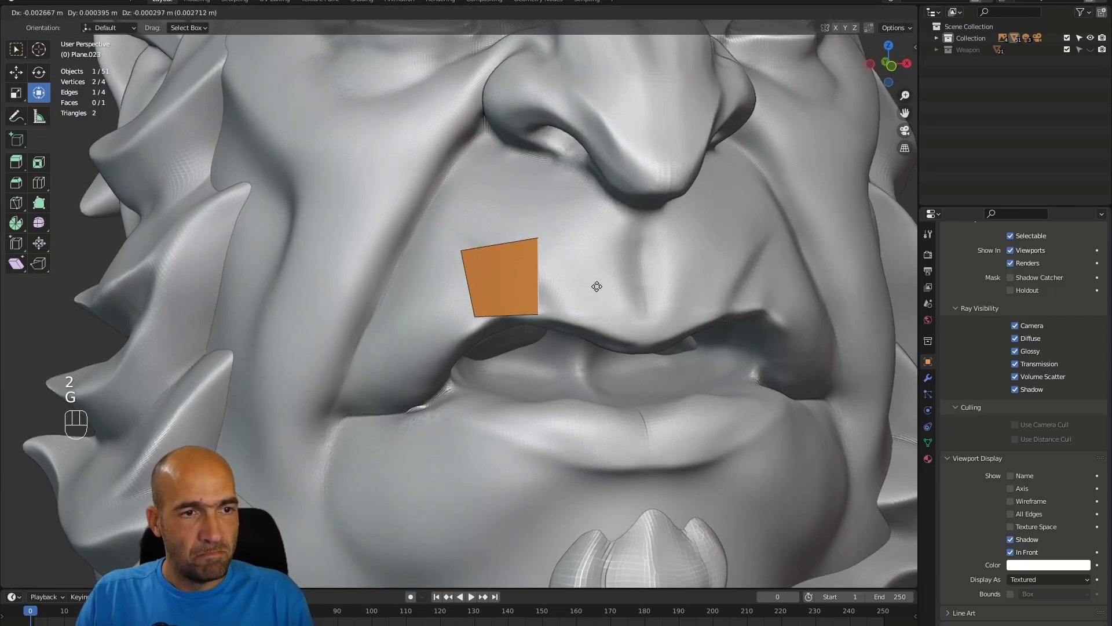
left_click(599, 286)
key("e")
left_click(666, 298)
key("r")
left_click(733, 339)
key("e")
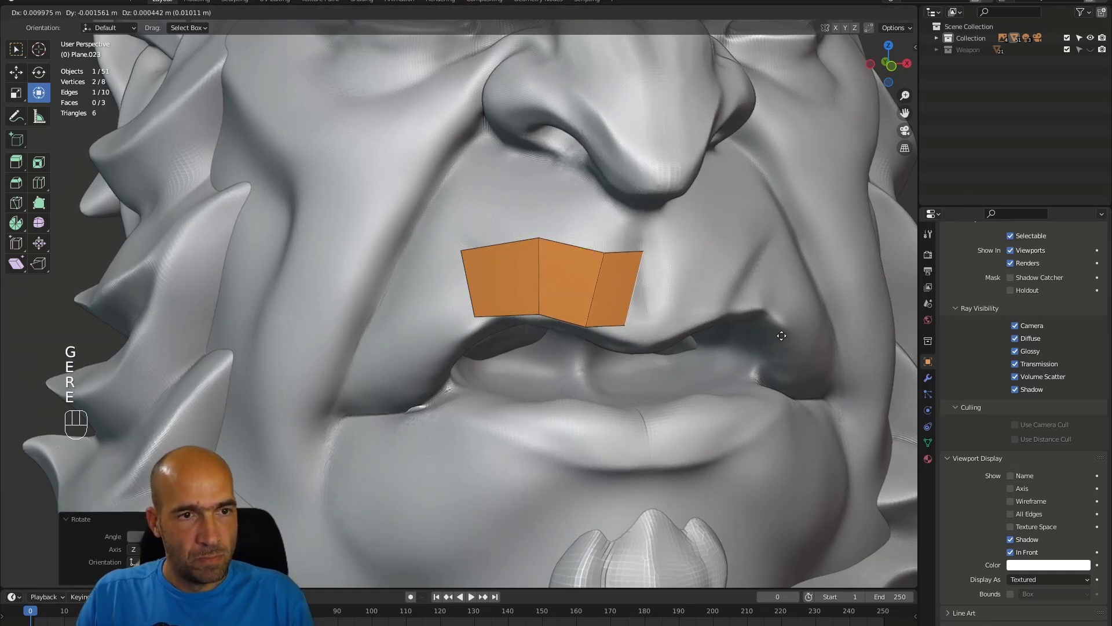
left_click(783, 350)
Step: Move the strip's two innermost vertices to the face's centre line above the upper lip
mouse_move(773, 339)
middle_mouse_down()
mouse_move(727, 340)
mouse_move(764, 333)
middle_mouse_up()
middle_click_drag(525, 201, 568, 119, "shift")
key("1")
left_click(565, 376)
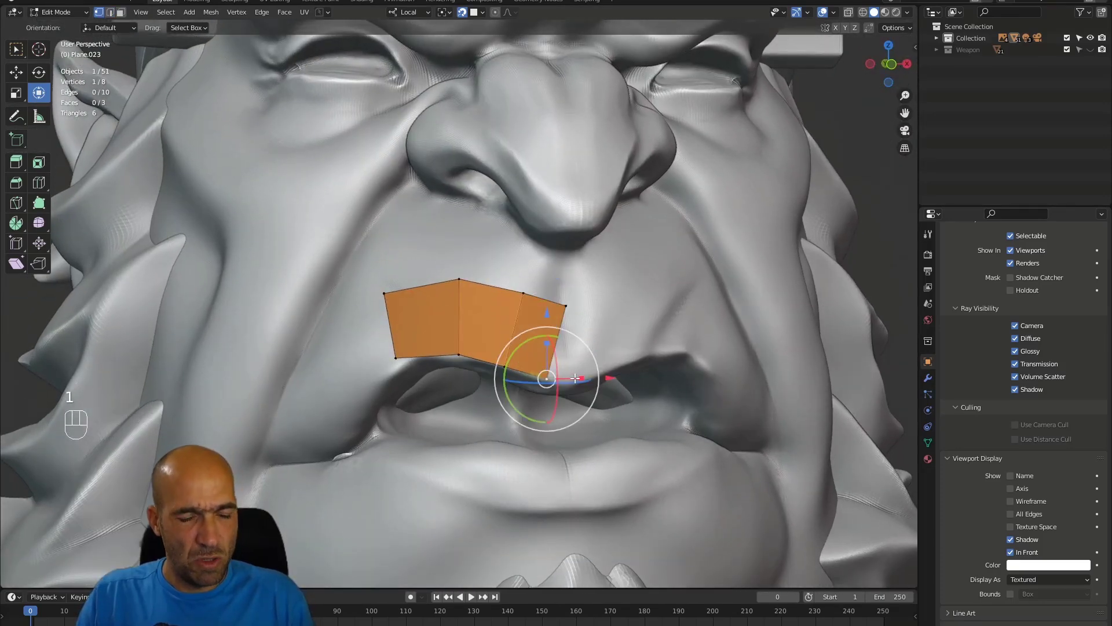
key("g")
left_click(592, 379)
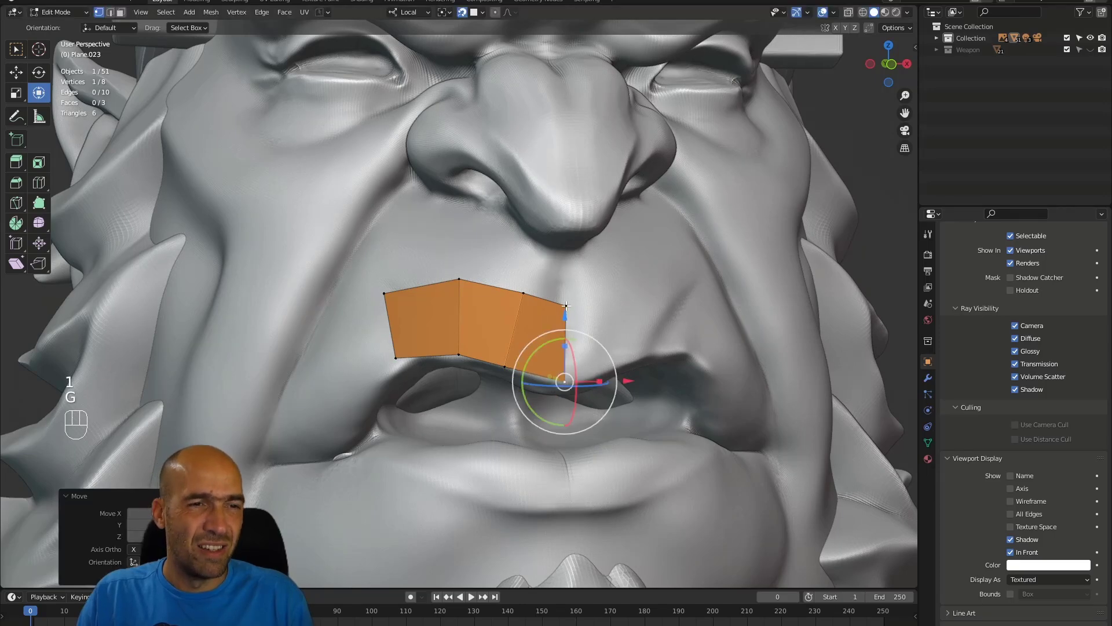
left_click(566, 306)
key("g")
left_click(563, 301)
Step: Add a Mirror modifier on the X axis to the lip strip, with Clipping enabled
middle_click_drag(621, 313, 617, 315, "alt")
left_click_drag(617, 315, 596, 329, "ctrl+alt")
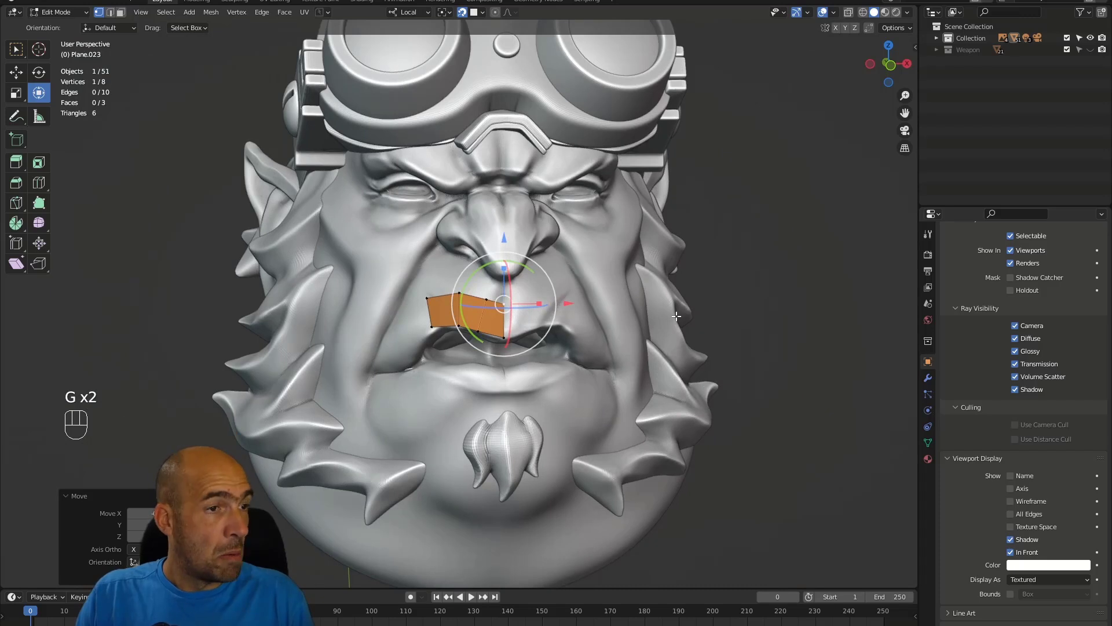
left_click(929, 377)
left_click(970, 253)
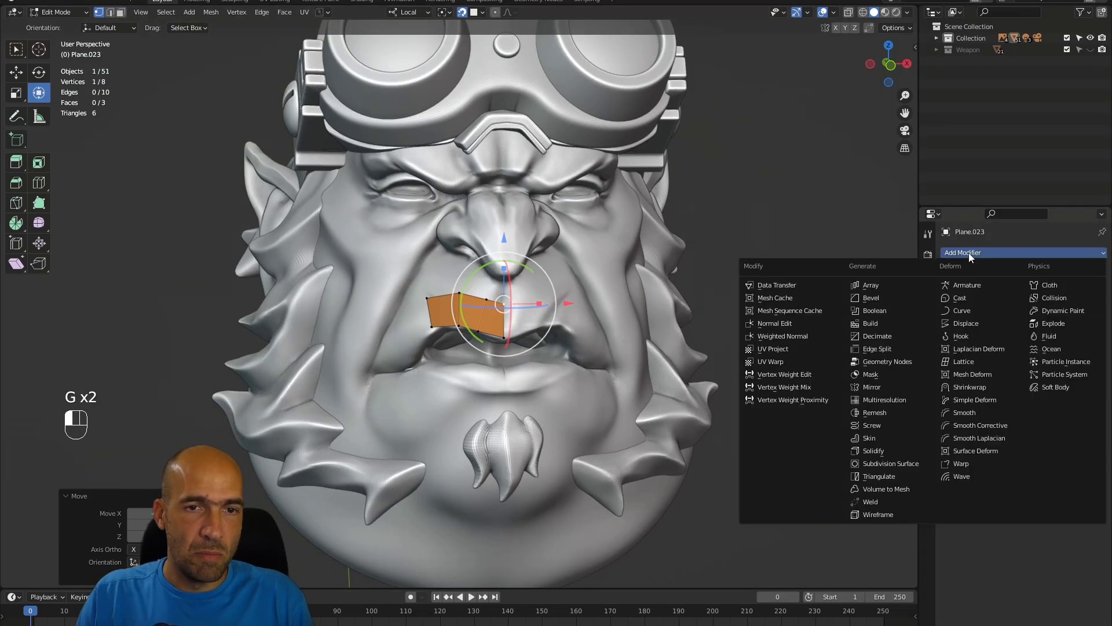
left_click(891, 386)
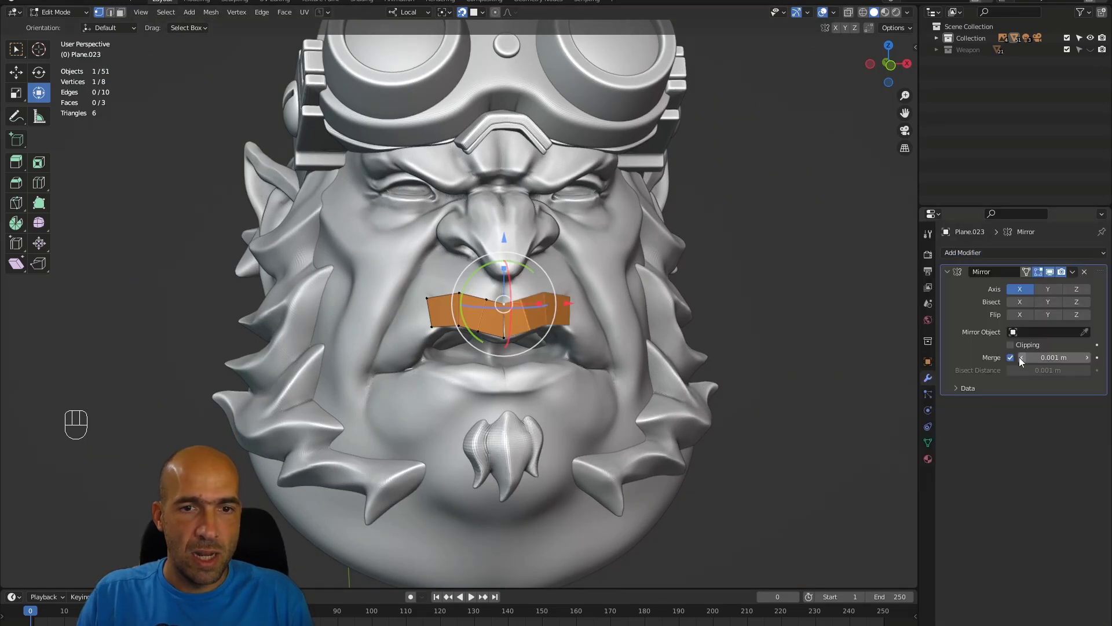
Step: Move the strip's inner edge to the mirror centre so both halves join there
left_click_drag(603, 351, 643, 341, "ctrl+alt")
key("2")
left_click(555, 350)
key("g")
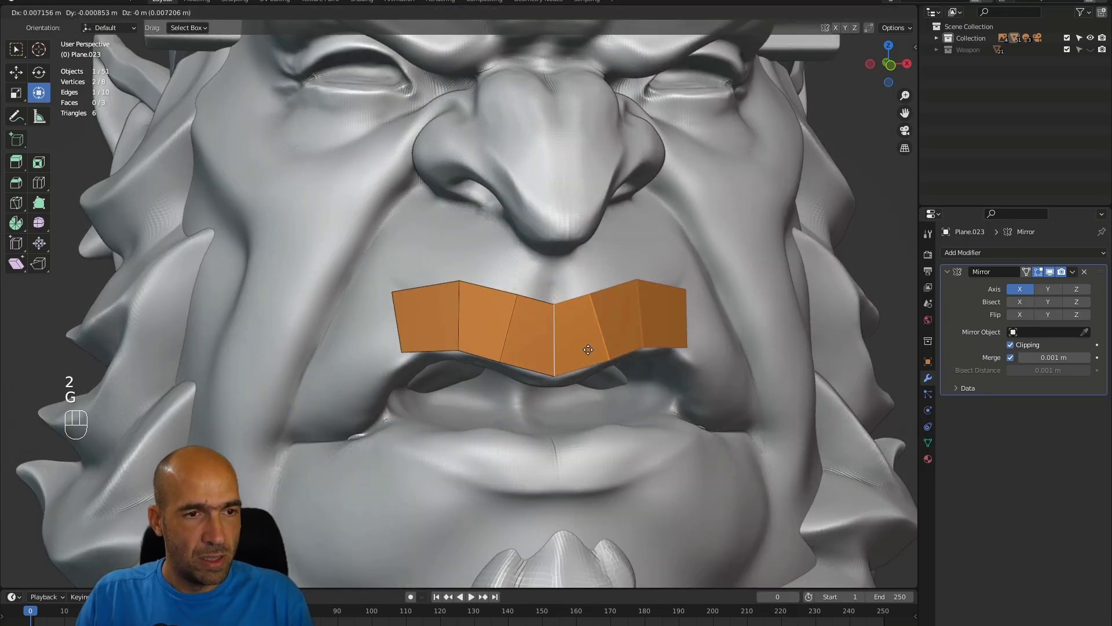
left_click(583, 350)
Step: Extrude the strip's outer edge toward the mouth corner, then rotate and move it to follow the upper lip
mouse_move(669, 341)
left_mouse_down("alt")
mouse_move(636, 308)
mouse_move(653, 338)
left_mouse_up("alt")
left_click_drag(412, 293, 543, 228, "alt+shift")
left_click(542, 228)
key("e")
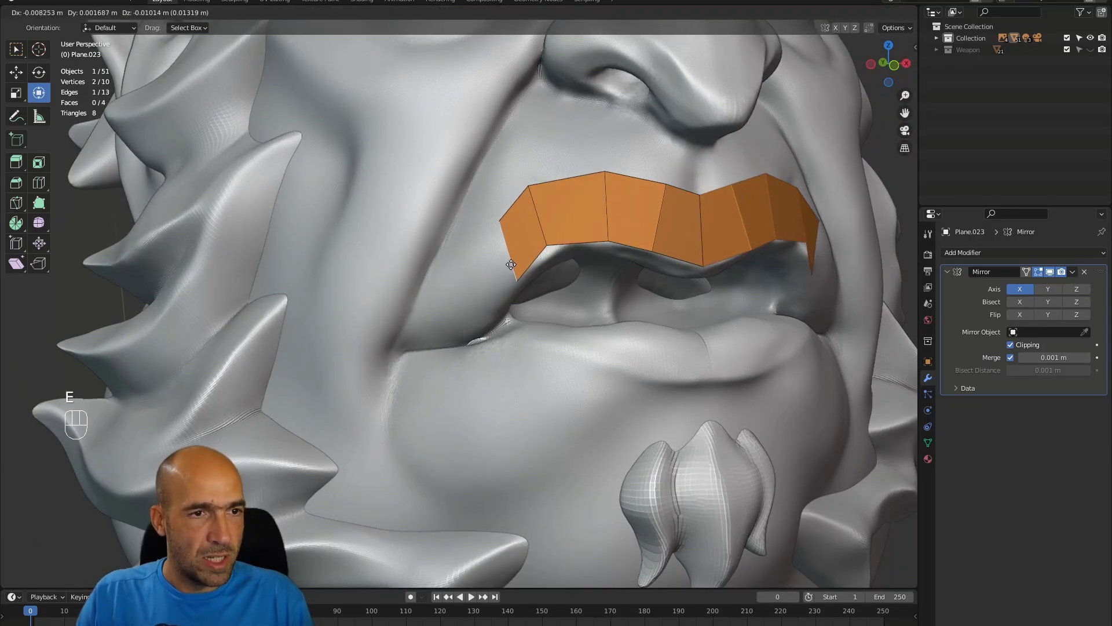
left_click(507, 265)
key("r")
left_click(524, 265)
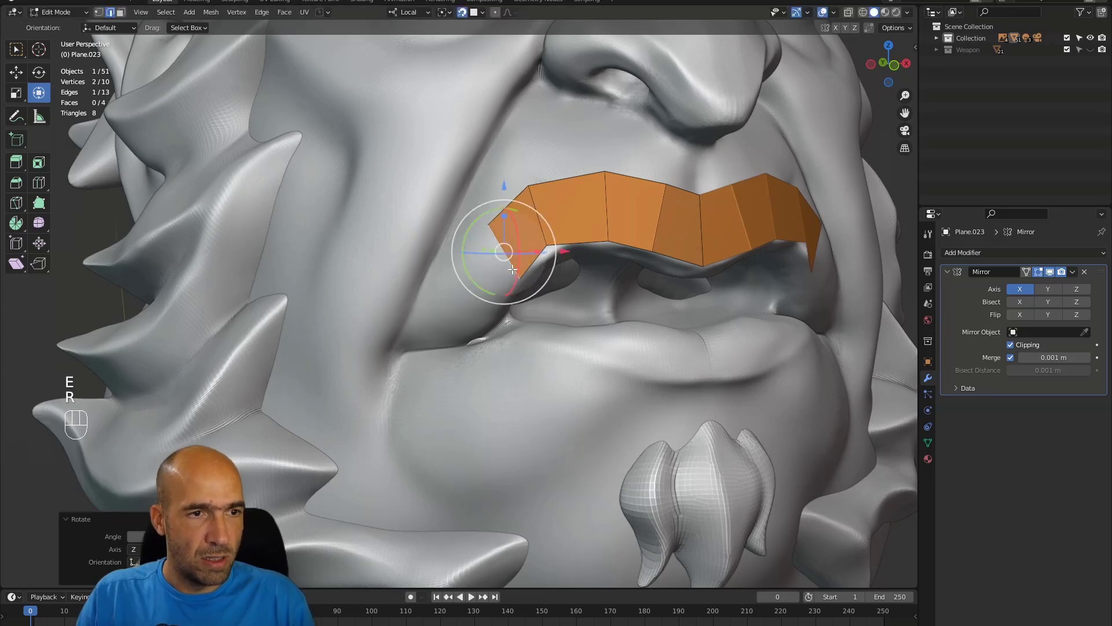
key("g")
left_click(506, 274)
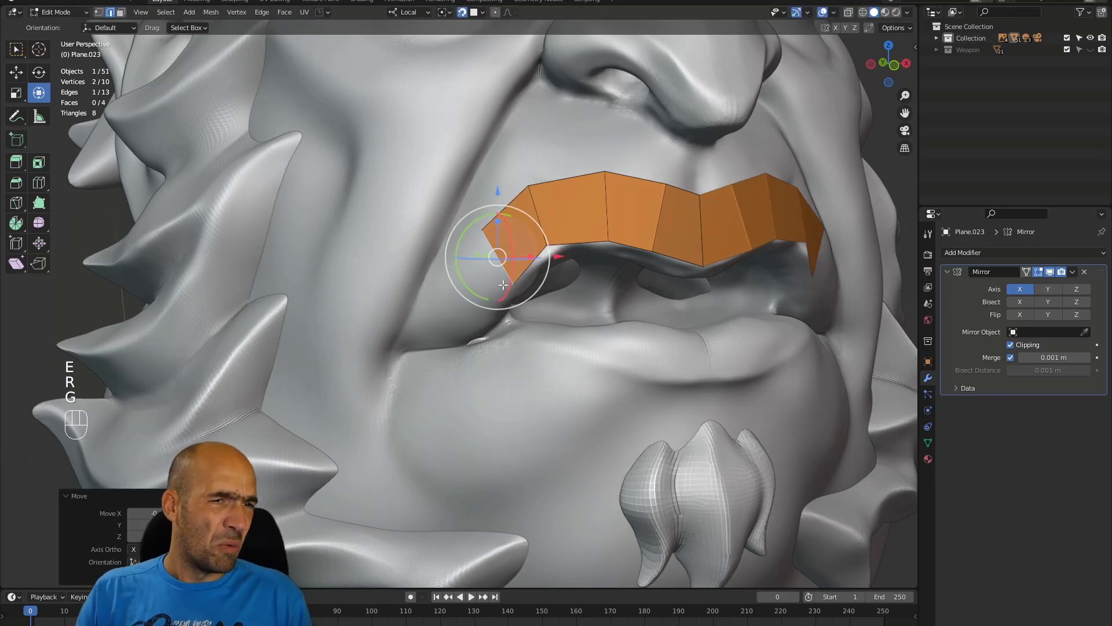
Step: Extrude a second face toward the mouth corner and align its end edge across the lip's curve
key("e")
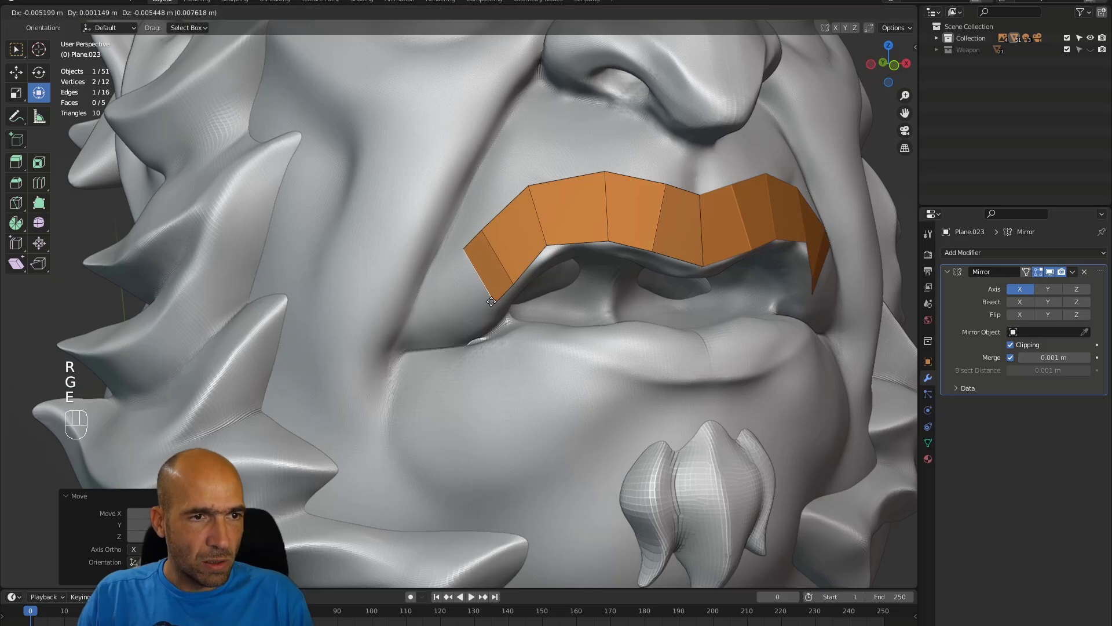
left_click(480, 313)
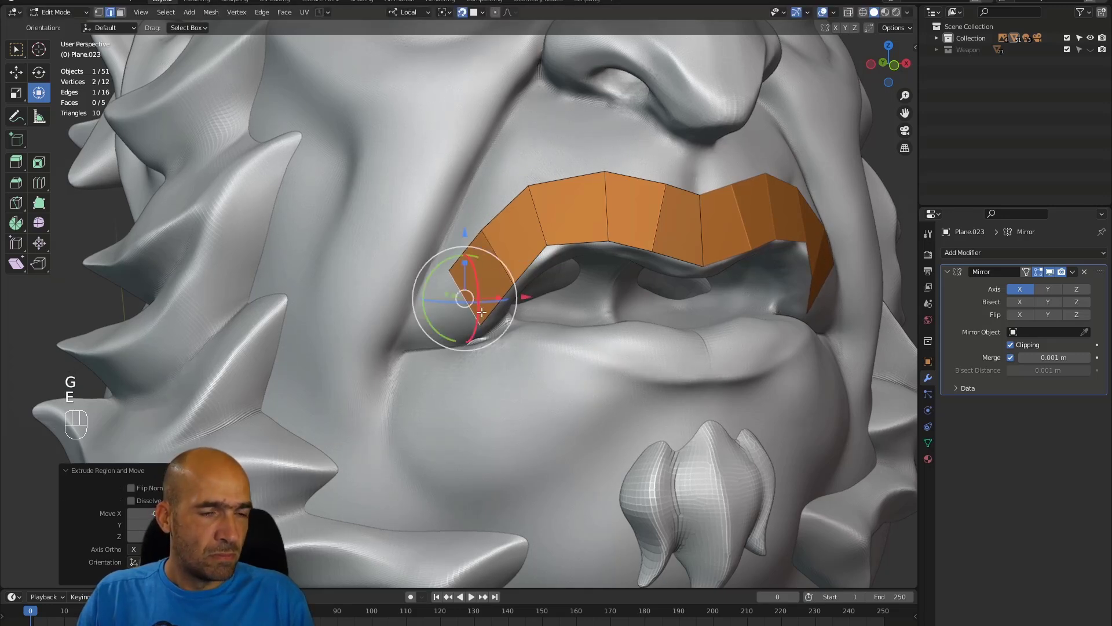
key("r")
left_click(516, 283)
key("g")
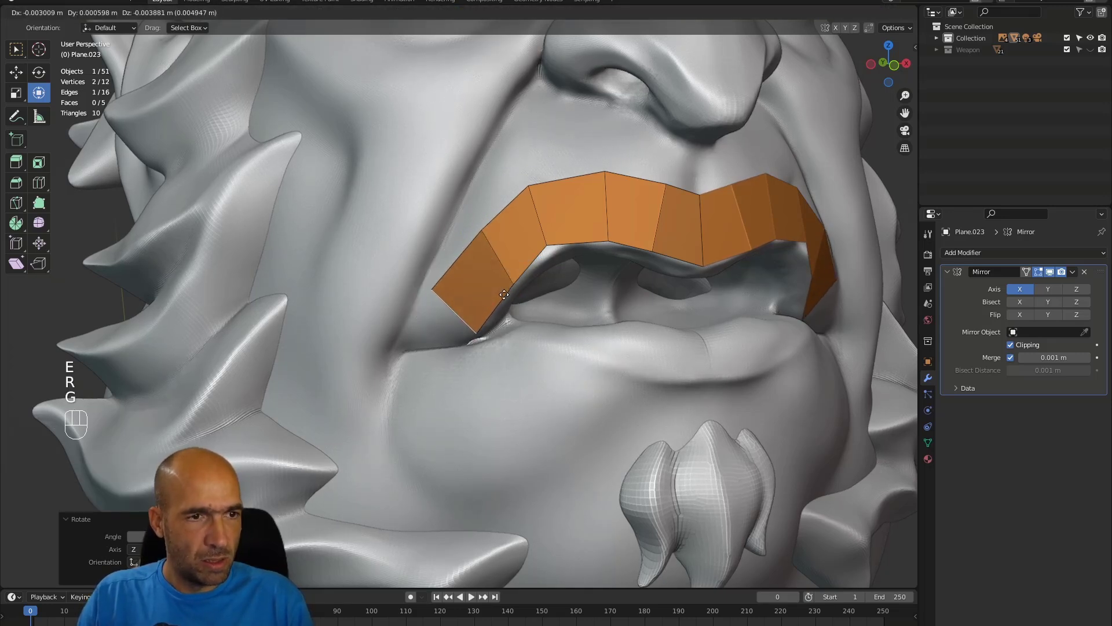
left_click(502, 295)
Step: Extrude a third face down to the mouth corner, rotating and moving its end edge to lie nearly horizontal
middle_click_drag(539, 273, 561, 263, "alt")
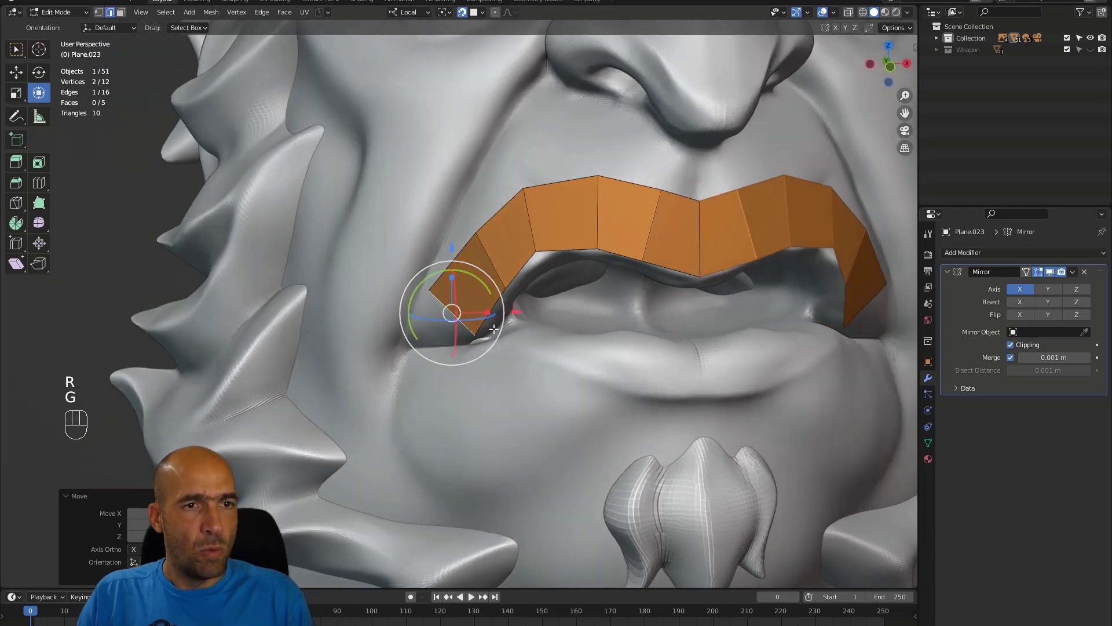
middle_click_drag(582, 424, 599, 422, "alt")
key("e")
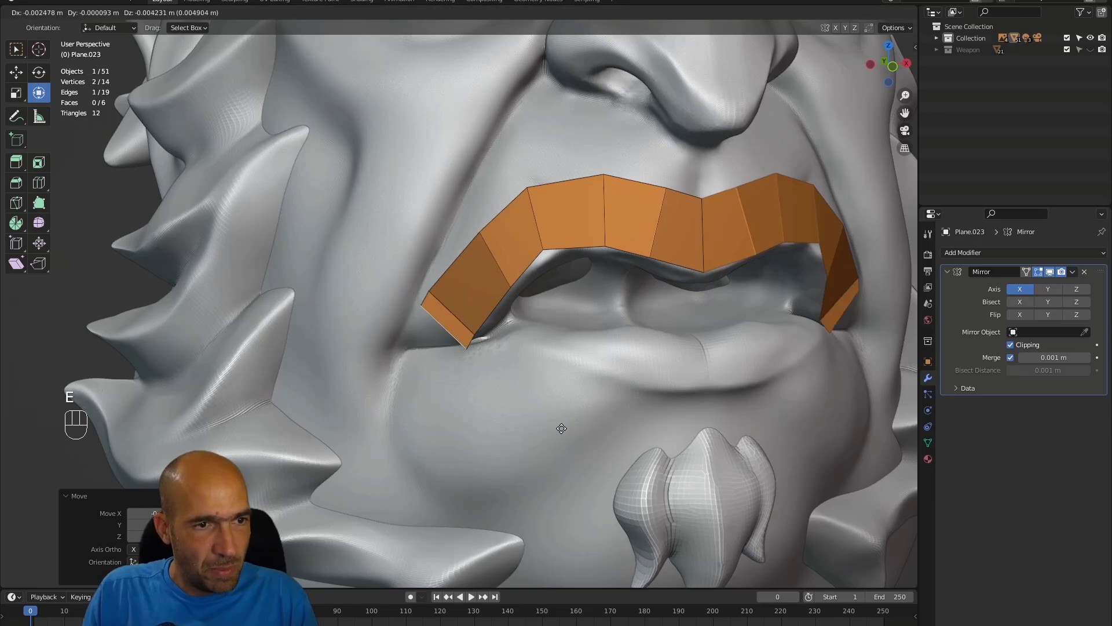
left_click(562, 428)
key("r")
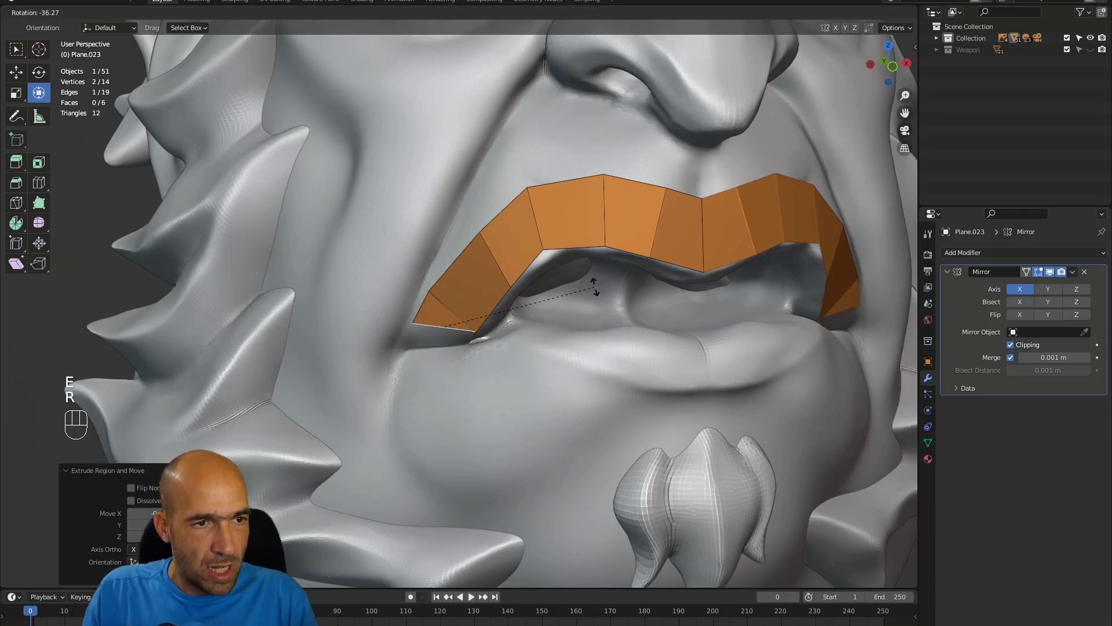
left_click(596, 283)
key("g")
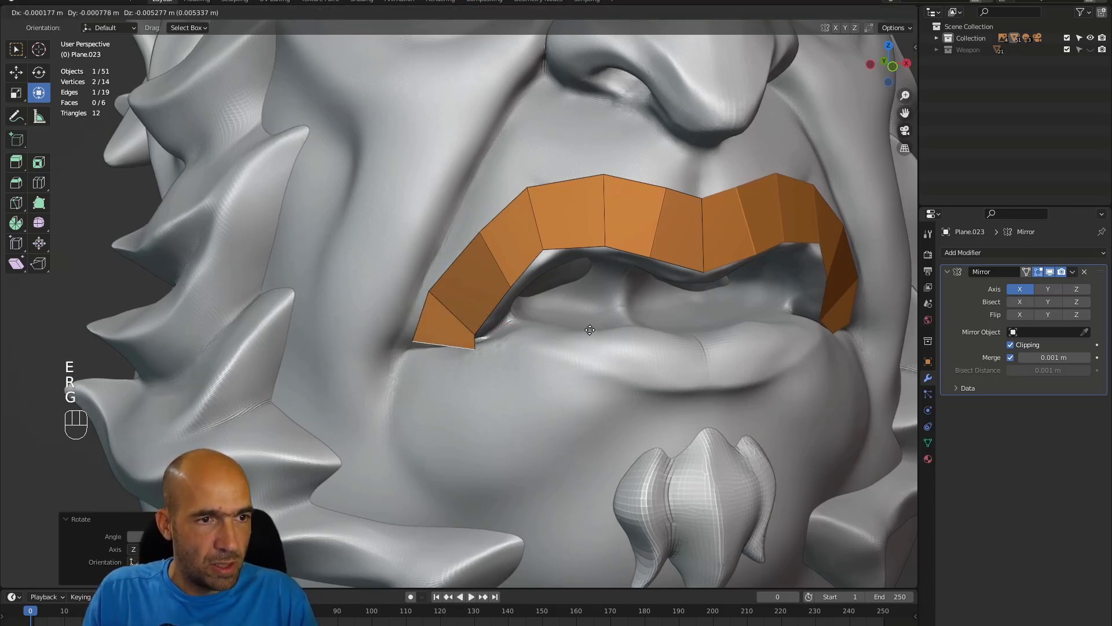
left_click(590, 329)
Step: Adjust the three vertices of the strip's last face at the mouth corner to fit the corner of the lips
middle_click_drag(568, 352, 577, 346, "alt")
key("1")
left_click(476, 333)
key("g")
left_click(486, 319)
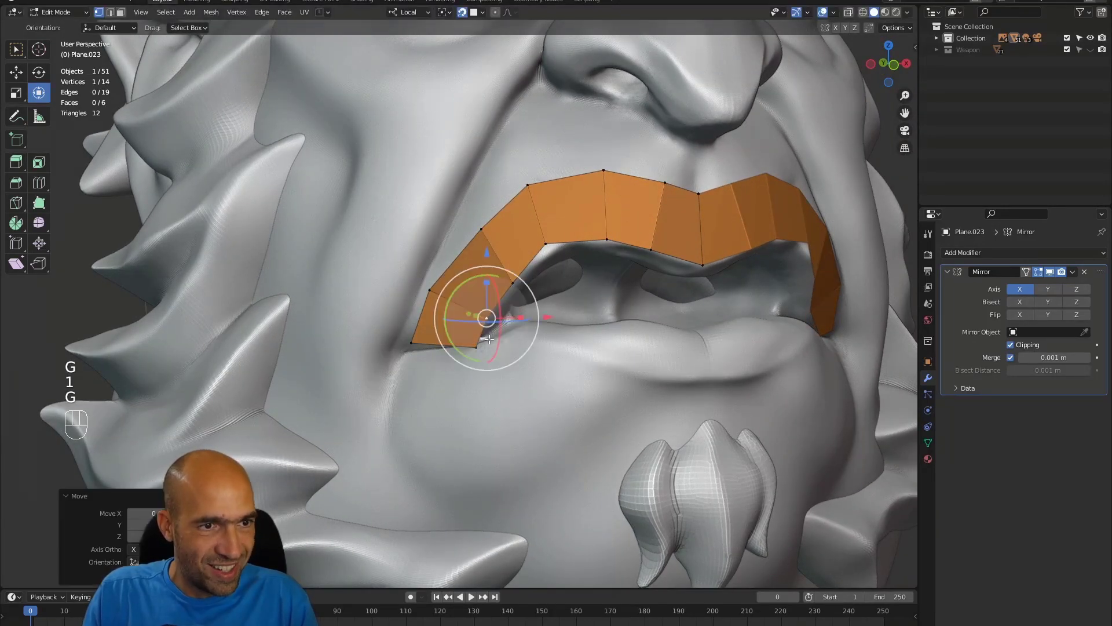
left_click(473, 345)
key("g")
left_click(487, 333)
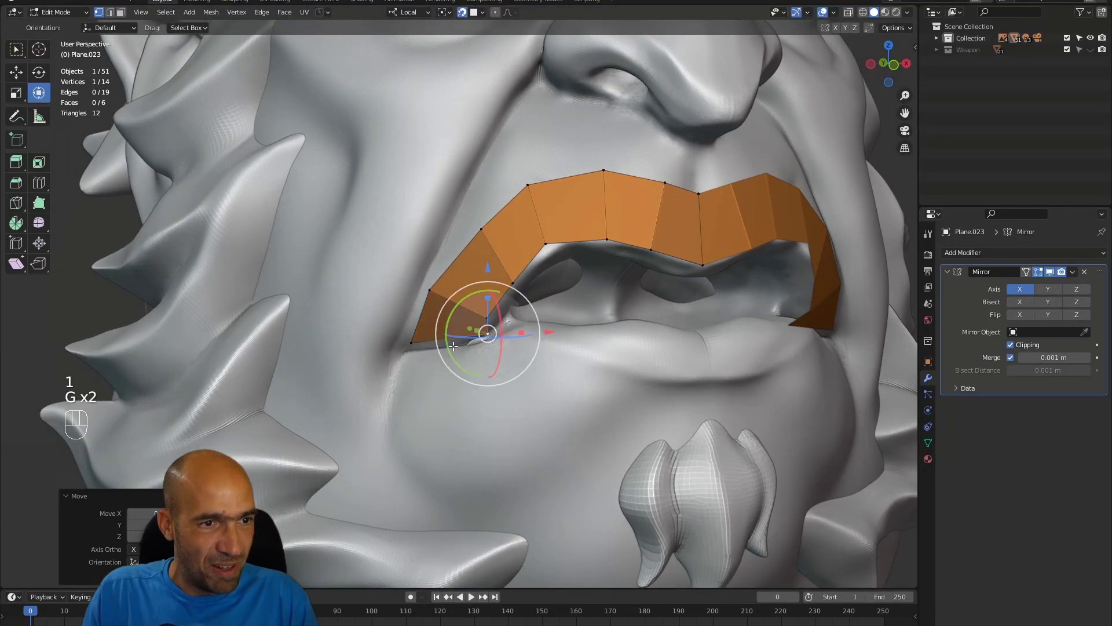
left_click(415, 342)
key("g")
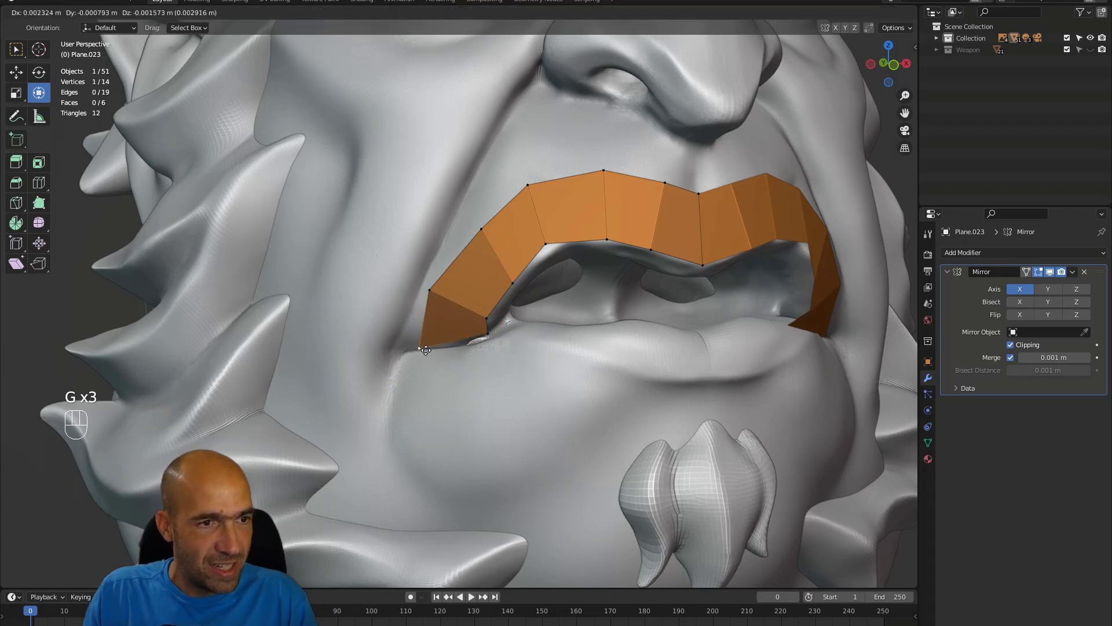
left_click(418, 344)
Step: Extrude the strip's end edge below the mouth corner, then rotate and move it to turn onto the lower lip
key("2")
left_click(455, 339)
key("e")
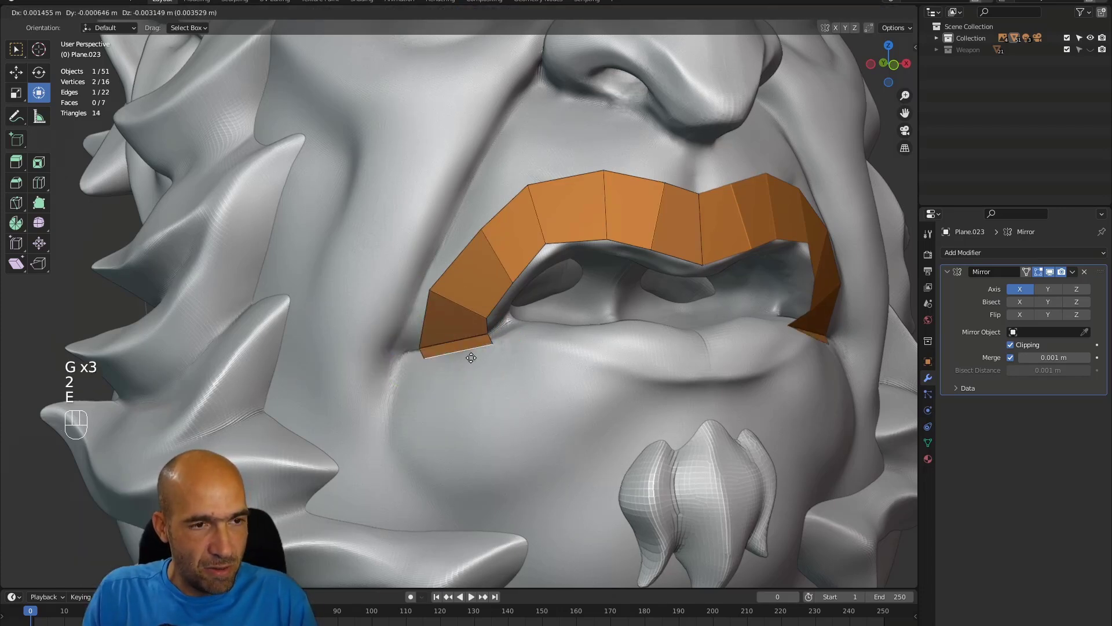
left_click(481, 364)
key("r")
left_click(472, 367)
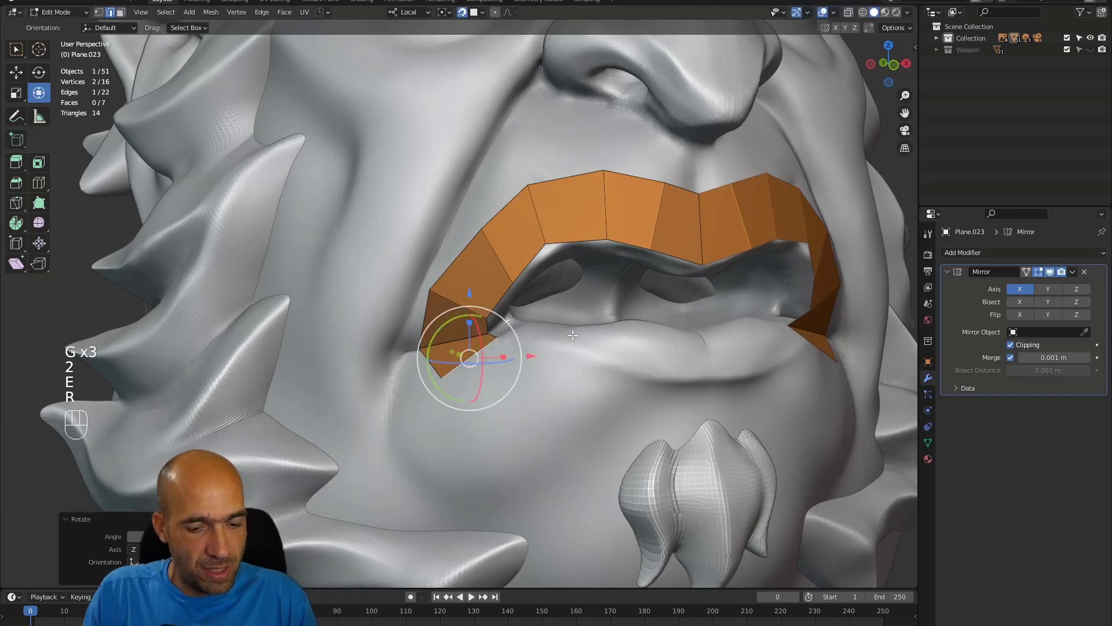
key("g")
left_click(579, 337)
Step: Extrude two more faces under the lower lip toward the chin centre, rotating and moving the first one's end edge
middle_click_drag(679, 423, 455, 332, "shift")
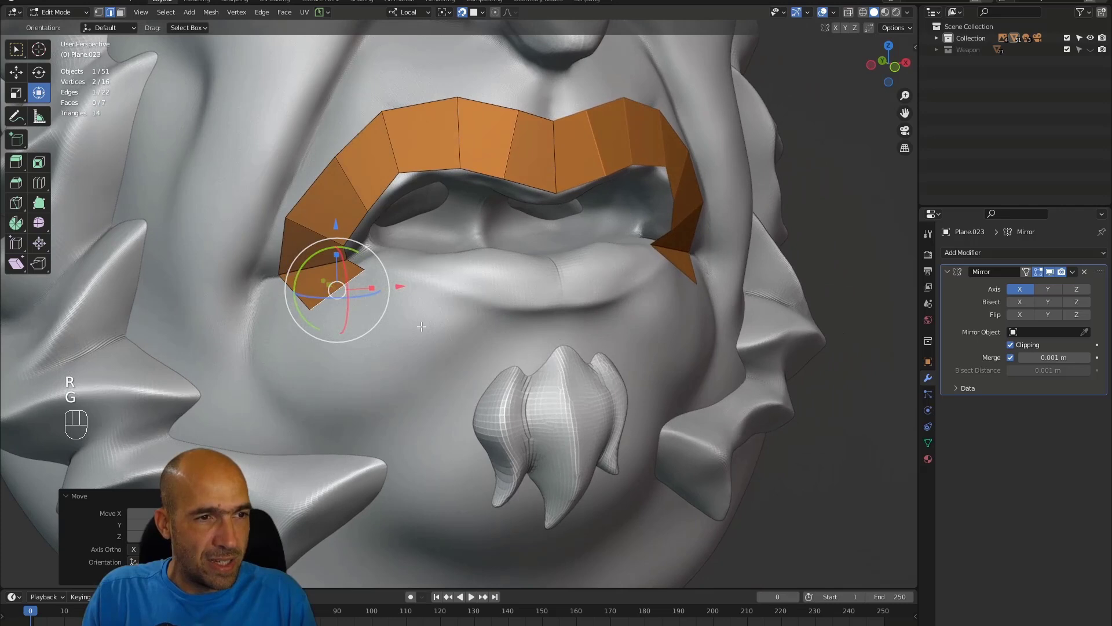
key("e")
left_click(481, 333)
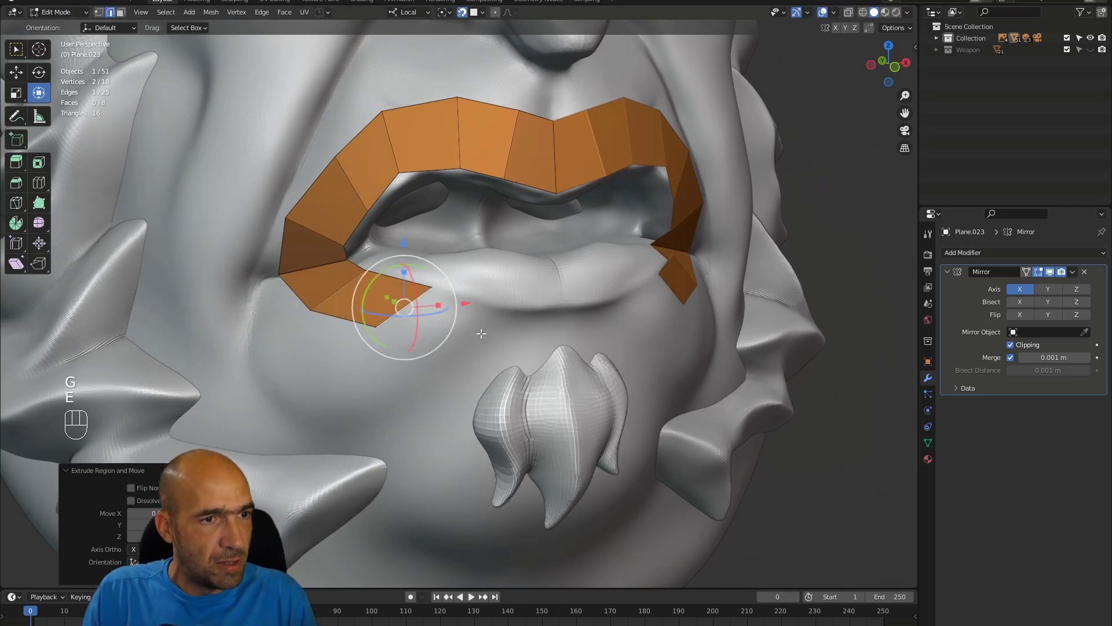
key("r")
left_click(506, 282)
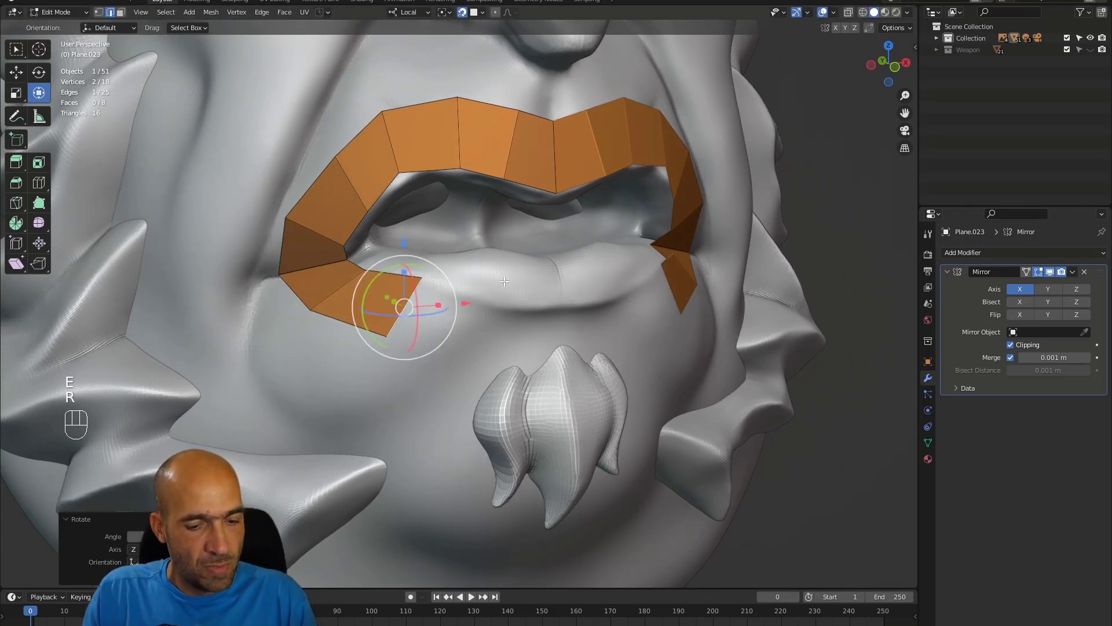
key("g")
left_click(405, 322)
key("e")
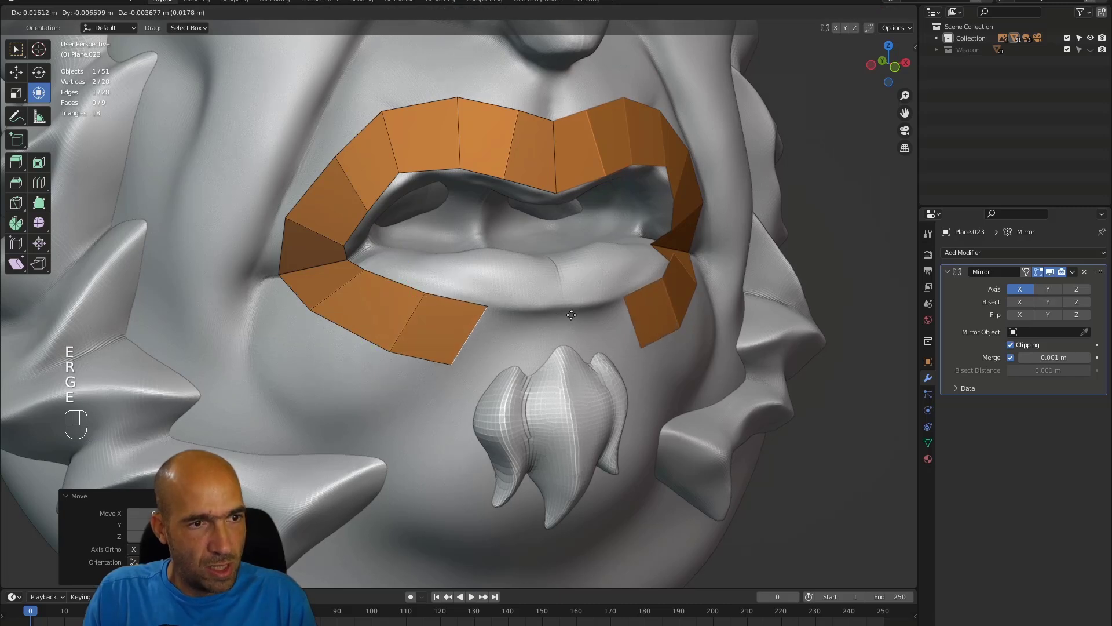
left_click(577, 314)
left_click_drag(563, 332, 550, 344, "alt")
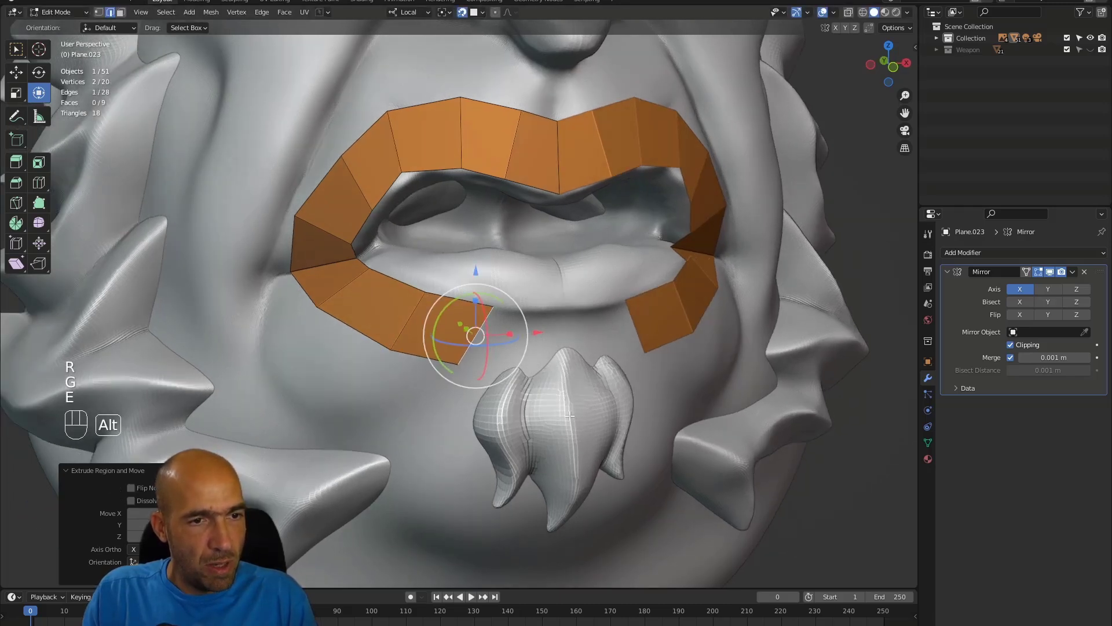
Step: Switch editing to the chin beard mesh and put it in Sculpt Mode
key("alt+q")
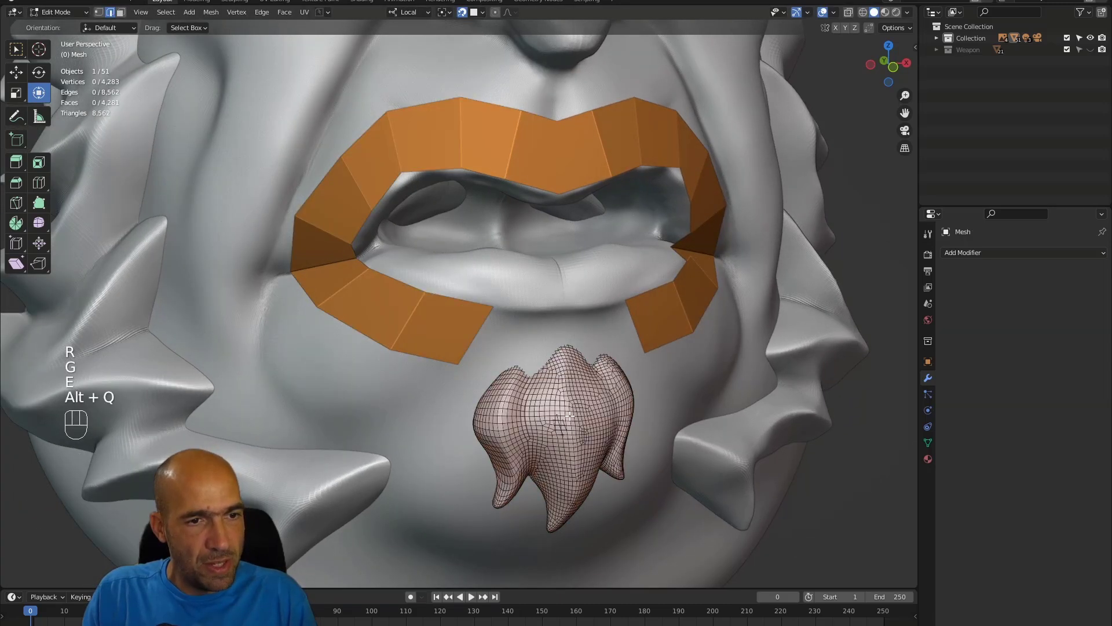
left_click(979, 255)
left_click_drag(597, 389, 610, 399, "ctrl+alt")
left_click_drag(610, 400, 631, 383, "ctrl+alt")
left_click_drag(663, 329, 662, 331, "alt+shift")
key("ctrl+Tab")
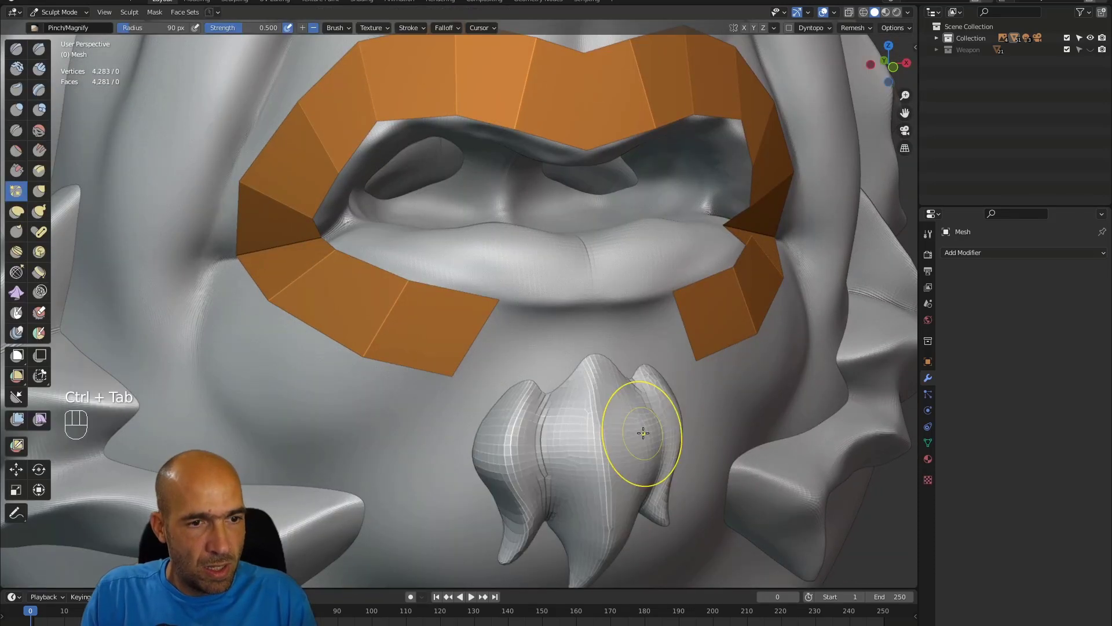
key("ctrl+z")
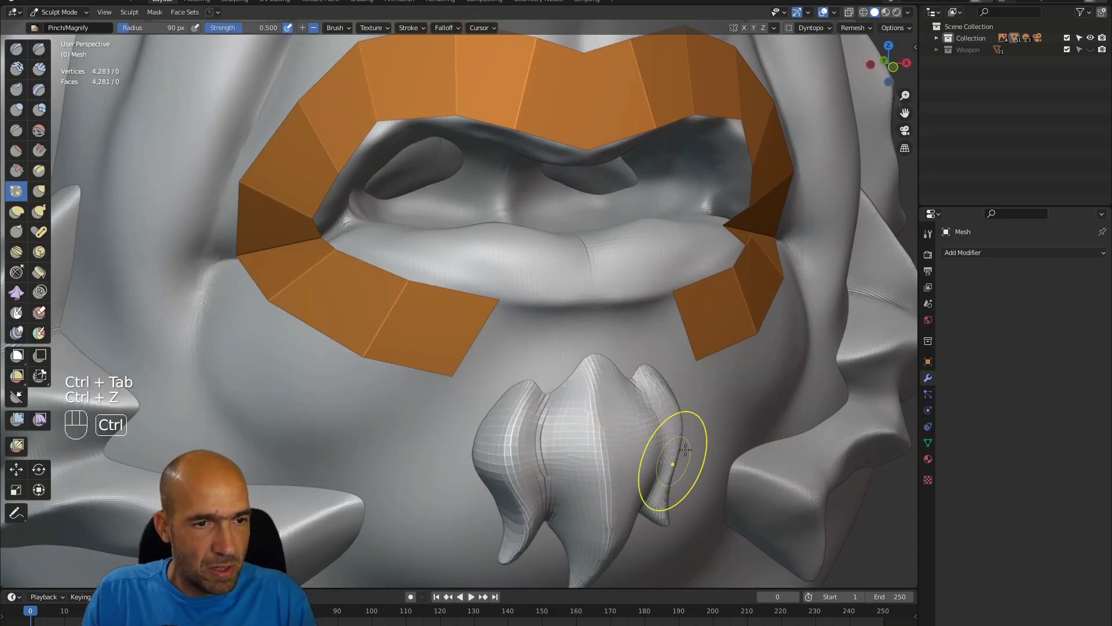
Step: Add a Multires modifier to the beard and subdivide it twice
left_click(979, 254)
left_click(887, 399)
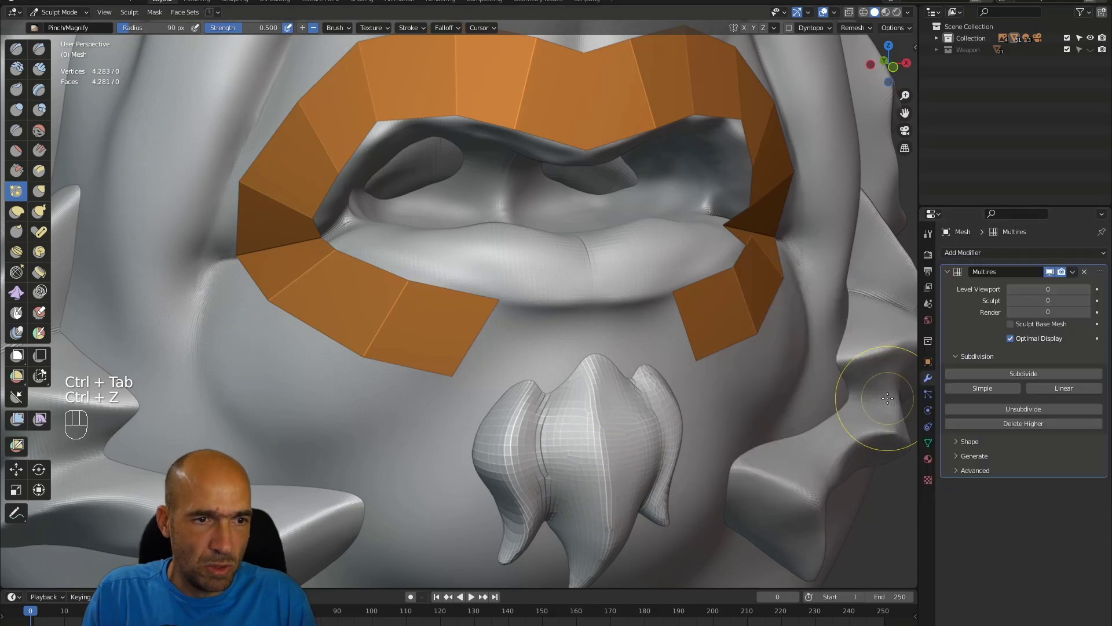
left_click(1023, 373)
left_click(1024, 373)
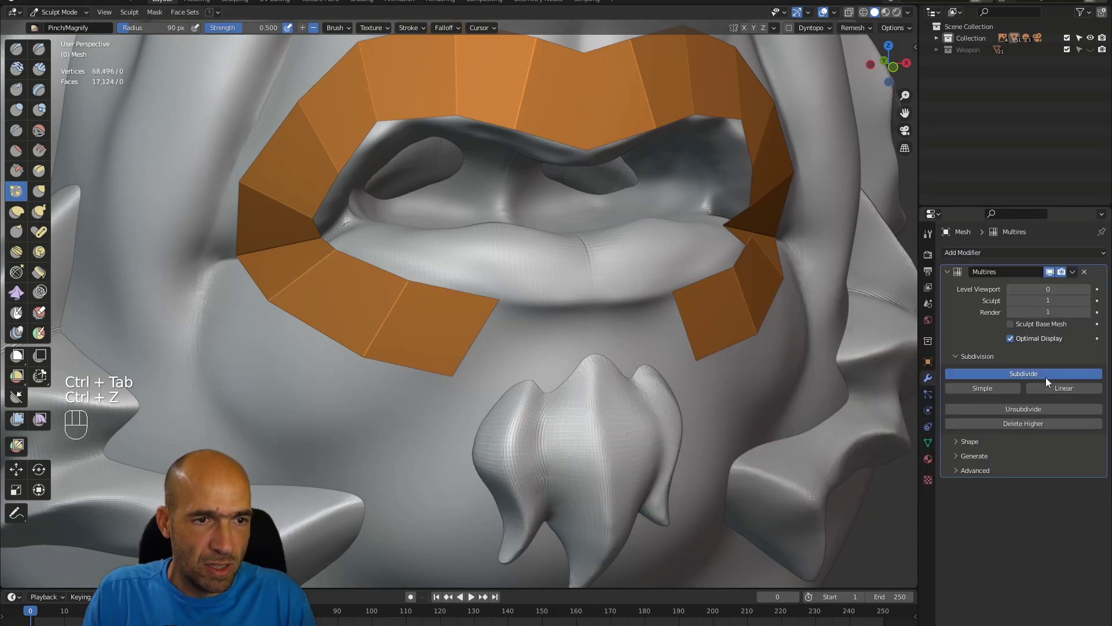
Step: Sharpen the ridges of the beard's middle and side tufts with the Pinch/Magnify brush
scroll(645, 445, "down", 3)
mouse_move(638, 437)
left_mouse_down("alt+shift")
mouse_move(550, 306)
mouse_move(616, 436)
mouse_move(608, 447)
mouse_move(599, 418)
left_mouse_up("alt+shift")
key("p")
key("p")
key("p")
key("p")
key("p")
key("p")
key("p")
left_click_drag(595, 370, 593, 362)
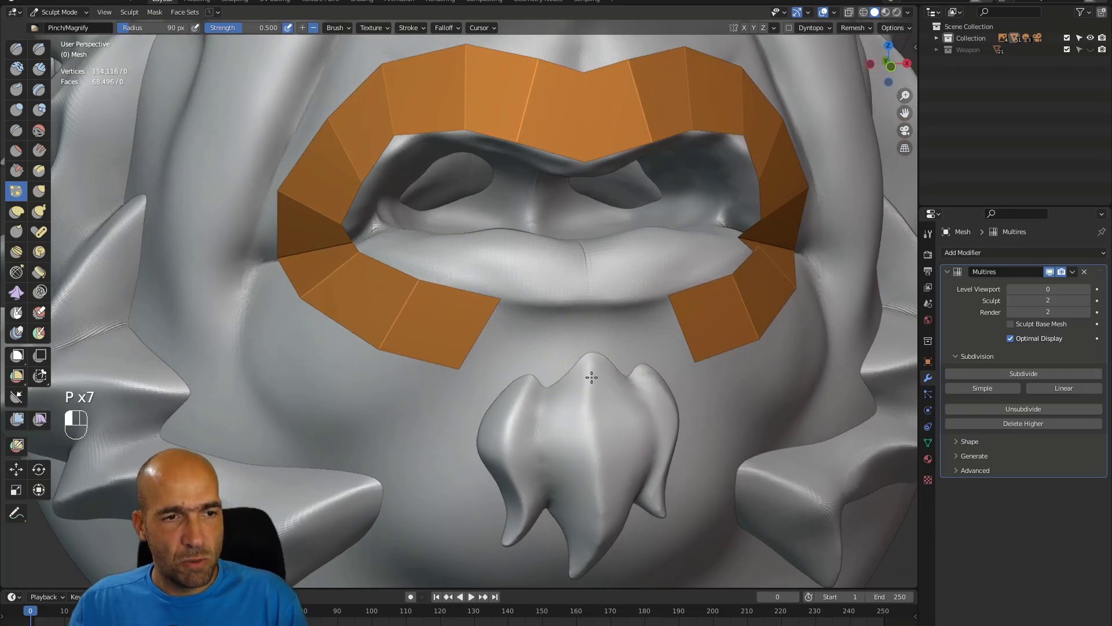
mouse_move(543, 399)
left_mouse_down()
mouse_move(542, 448)
mouse_move(516, 434)
mouse_move(513, 460)
left_mouse_up()
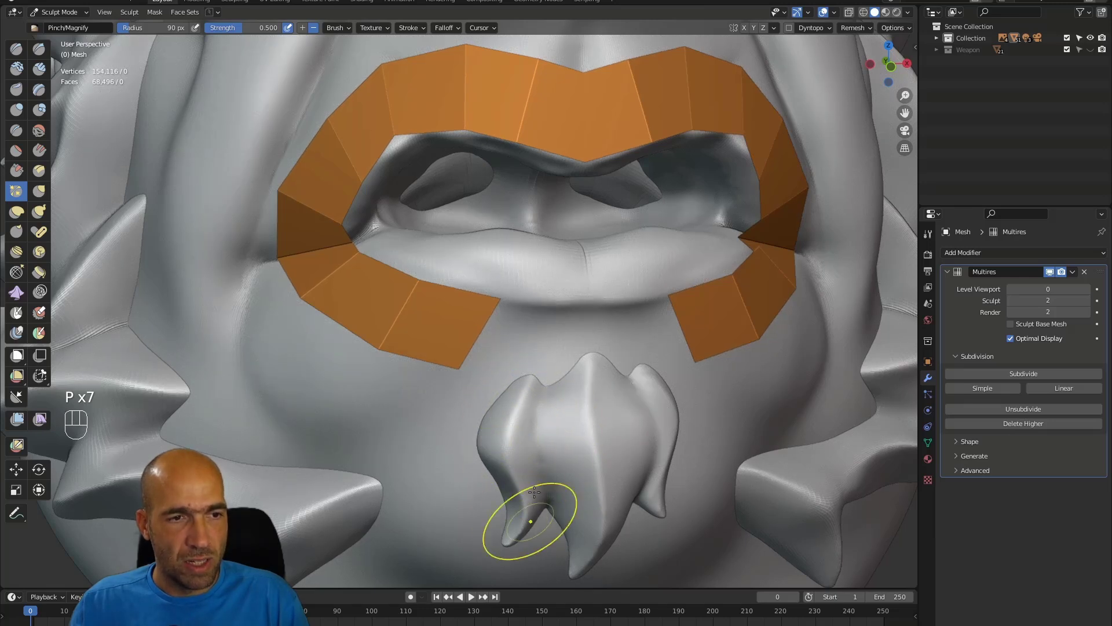
Step: Reduce the brush radius to 57 px and carve the creases between the beard tufts with Draw Sharp
key("bracketleft")
key("bracketleft")
key("bracketleft")
key("bracketleft")
key("1")
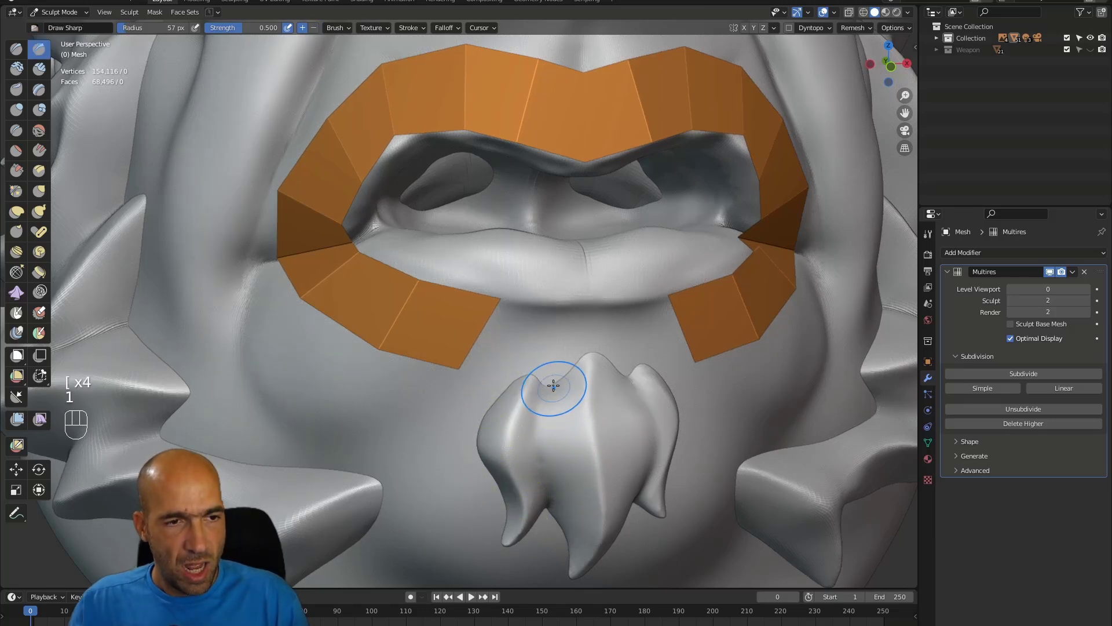
left_click_drag(554, 386, 543, 405, "ctrl")
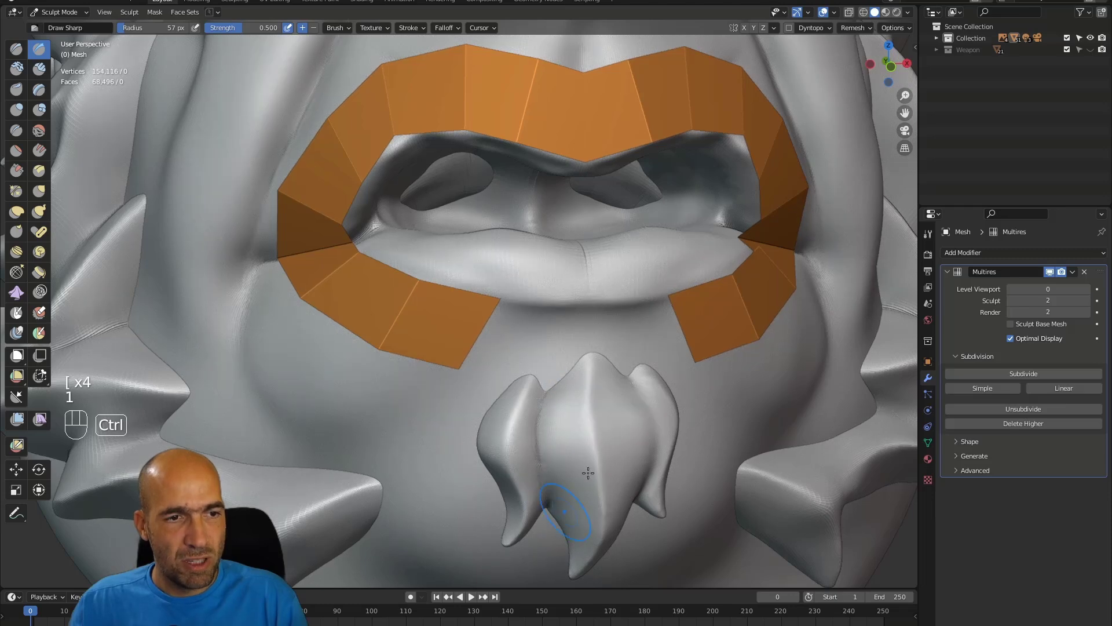
key("ctrl+z")
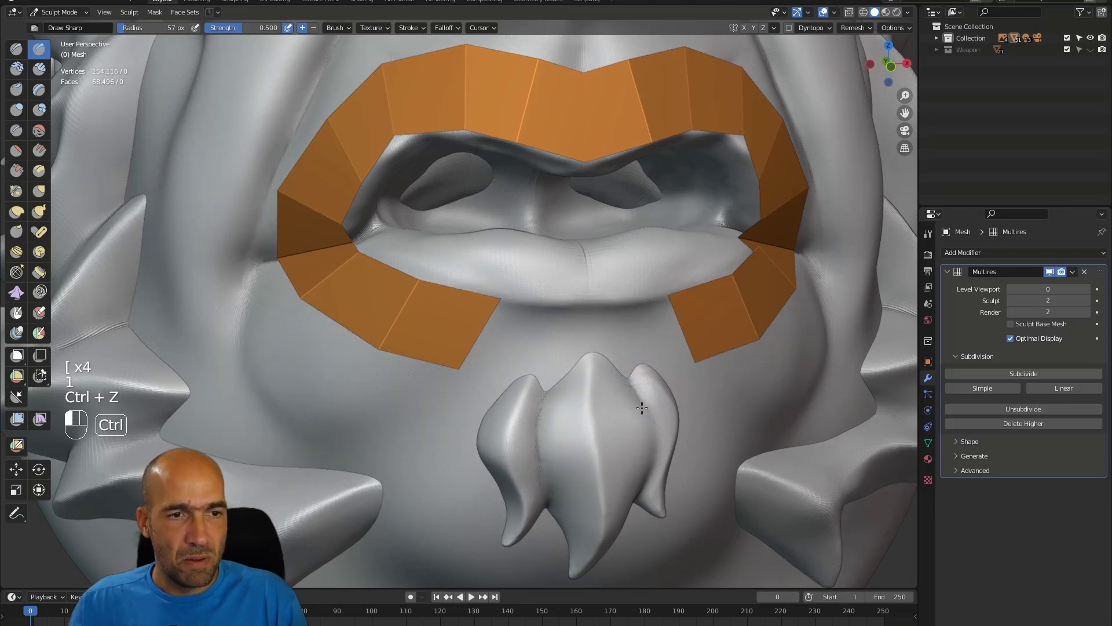
Step: Flatten the beard tufts' surfaces with the Scrape/Peaks brush and smooth them down to the tips
mouse_move(683, 458)
middle_mouse_down()
mouse_move(658, 390)
mouse_move(621, 417)
middle_mouse_up()
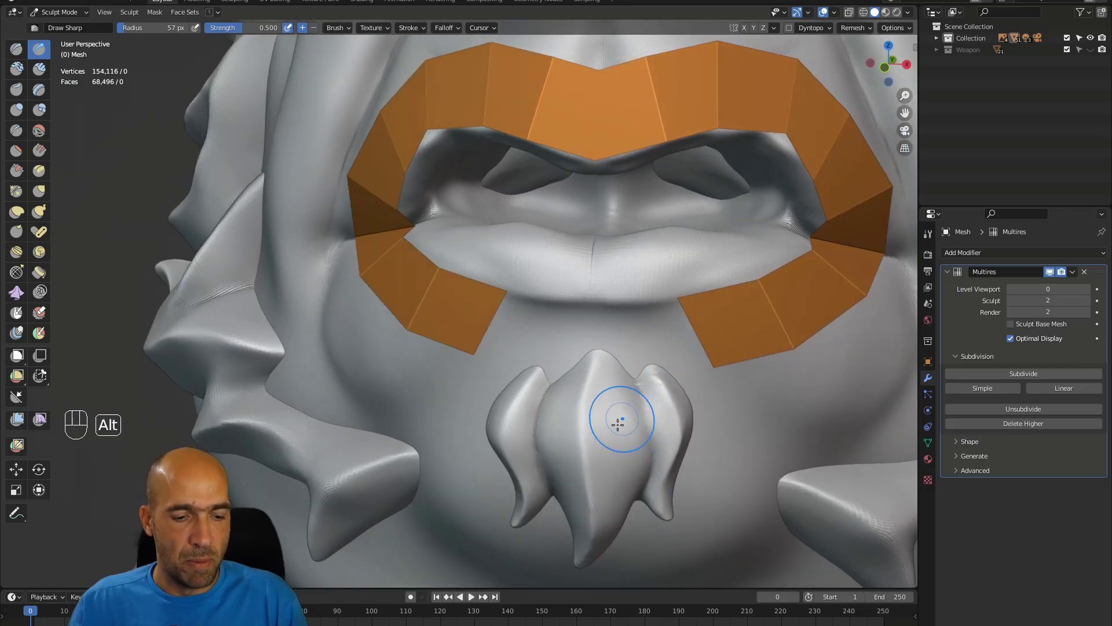
key("3")
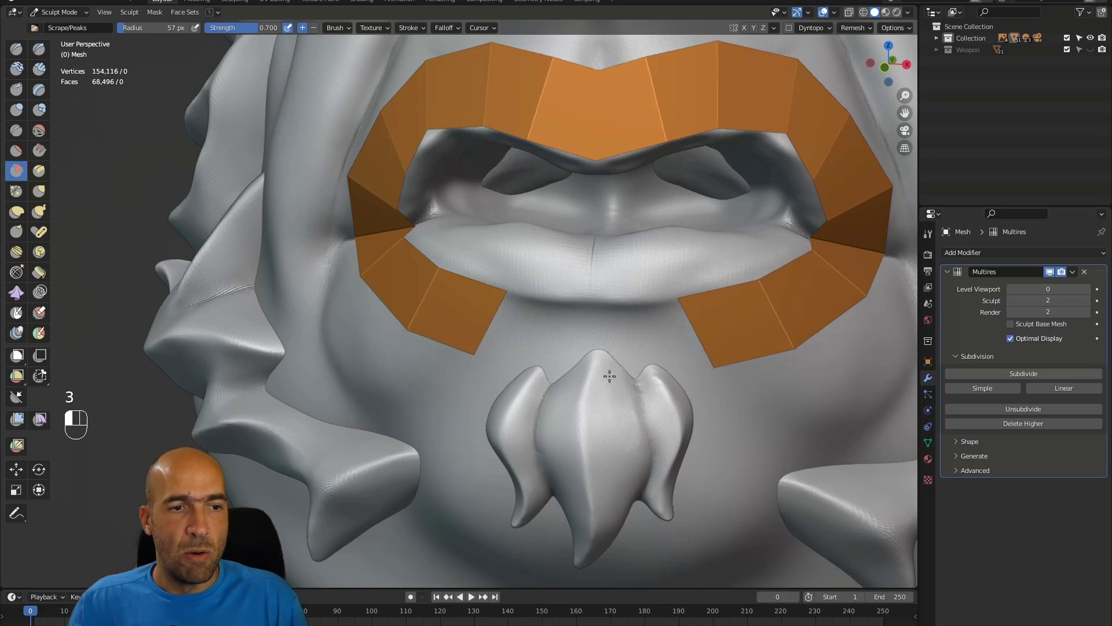
middle_click_drag(598, 447, 566, 382, "alt")
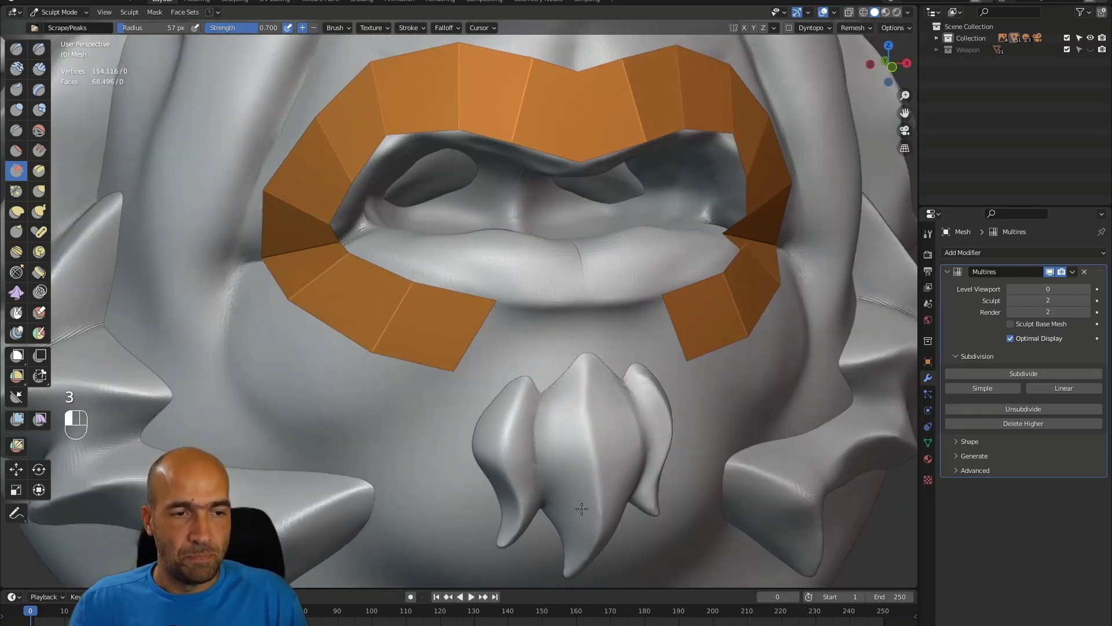
middle_click_drag(584, 541, 610, 500)
mouse_move(628, 548)
middle_mouse_down("alt+shift")
mouse_move(630, 506)
mouse_move(614, 517)
middle_mouse_up("alt+shift")
left_click_drag(633, 480, 584, 555)
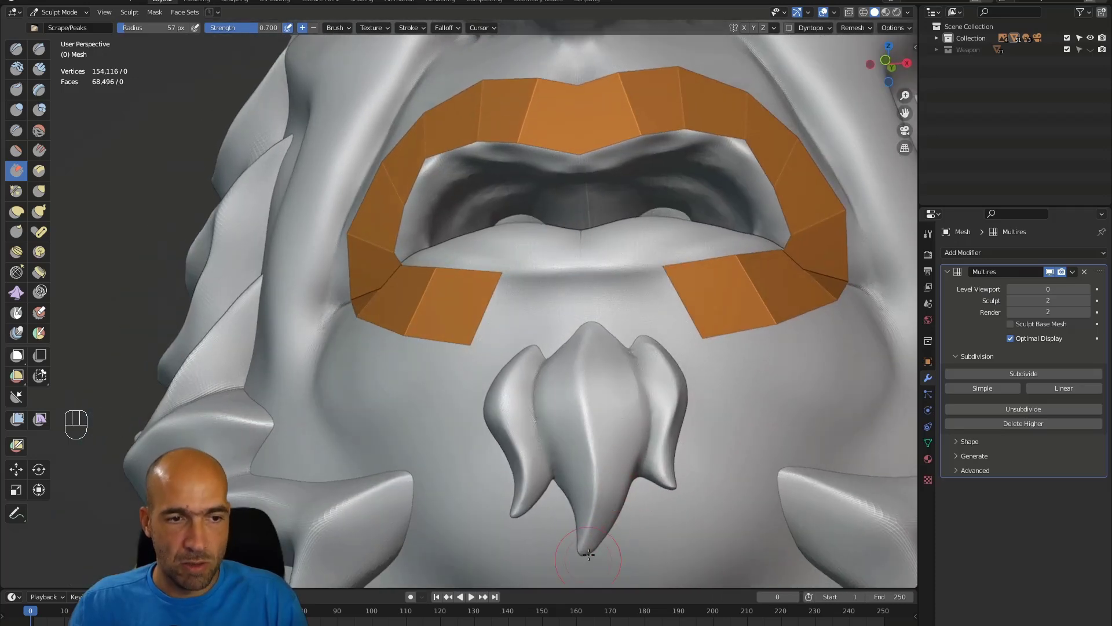
left_click_drag(608, 468, 592, 549, "shift")
mouse_move(613, 458)
middle_mouse_down("alt")
mouse_move(625, 440)
mouse_move(672, 426)
middle_mouse_up("alt")
mouse_move(560, 355)
left_mouse_down("shift")
mouse_move(573, 443)
mouse_move(524, 362)
mouse_move(503, 418)
left_mouse_up("shift")
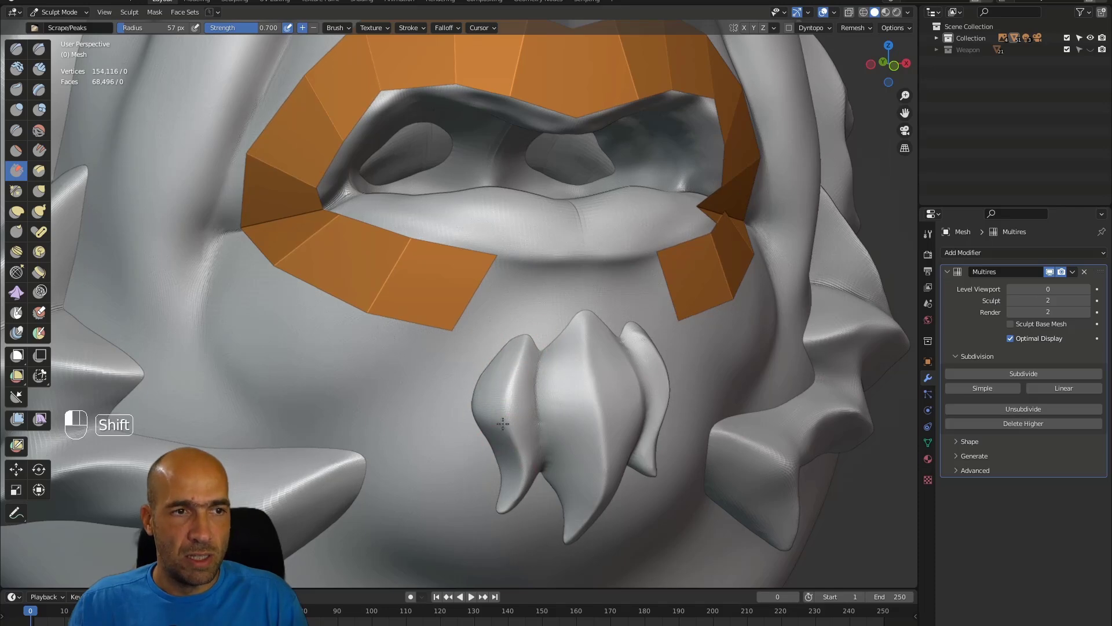
Step: Switch back to the mouth strip mesh and return it to Edit Mode
middle_click_drag(539, 378, 471, 338, "ctrl+alt")
middle_click_drag(499, 292, 443, 253, "ctrl+alt")
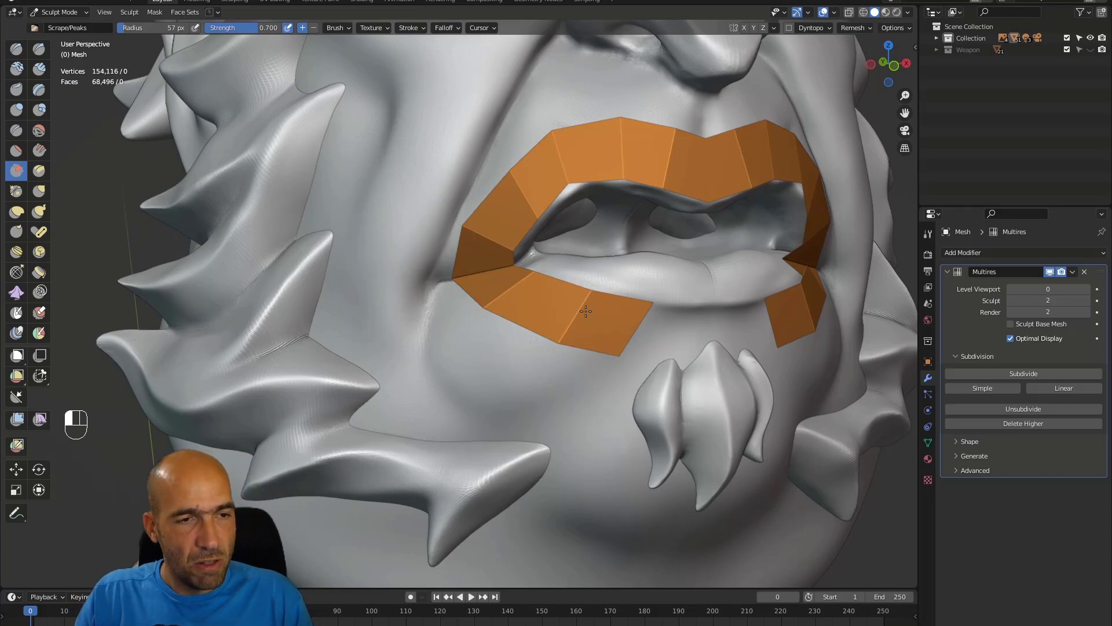
key("alt+q")
middle_click_drag(625, 337, 608, 330, "alt+shift")
mouse_move(609, 330)
middle_mouse_down("alt")
mouse_move(603, 295)
mouse_move(598, 336)
middle_mouse_up("alt")
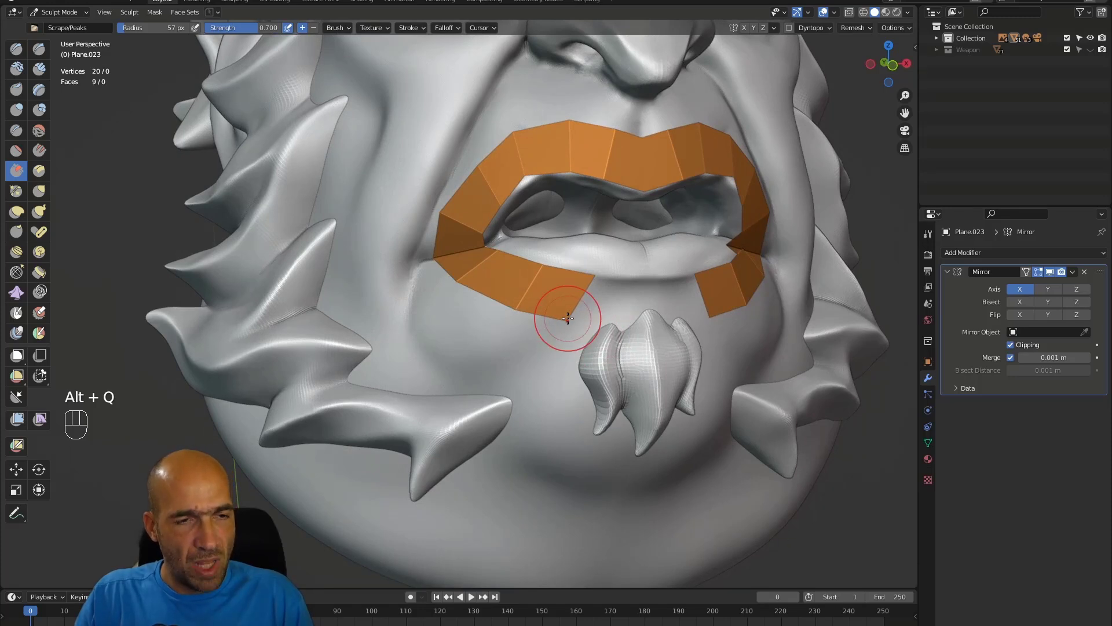
key("1")
key("alt+q")
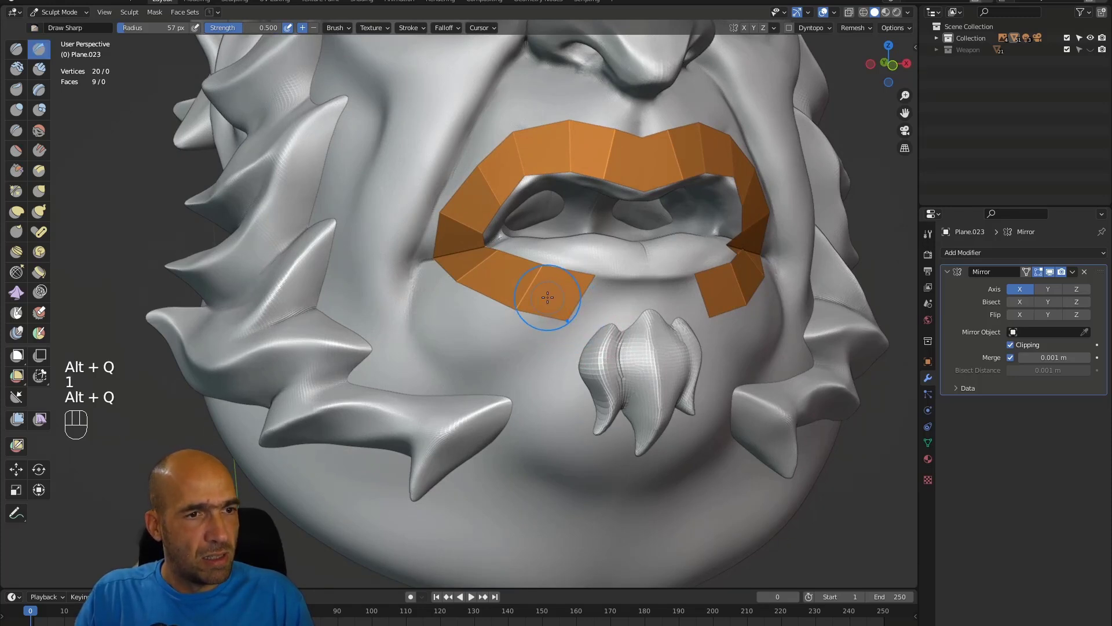
key("alt+q")
key("alt+q")
key("ctrl+Tab")
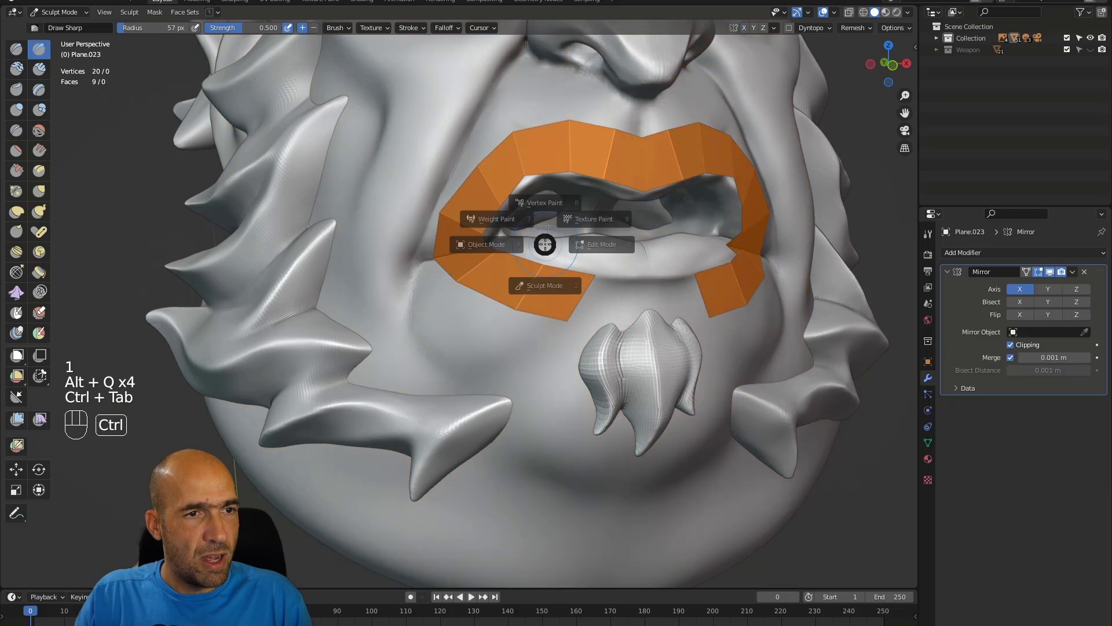
key("Tab")
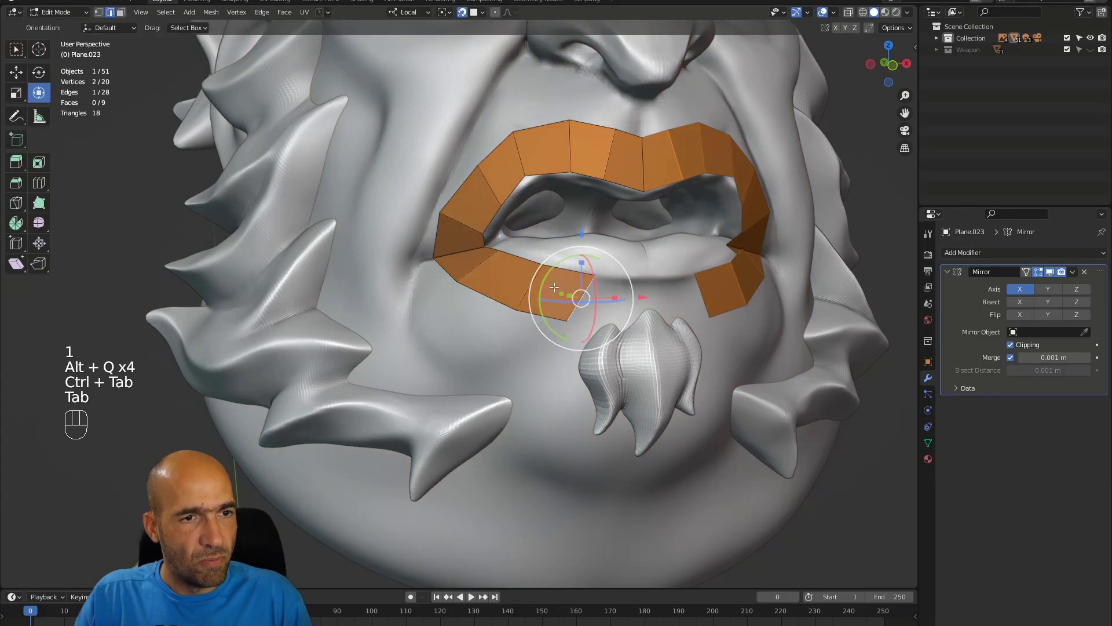
Step: Rotate the lower strip's end edge more upright, then extrude another face toward the chin centre above the beard
key("r")
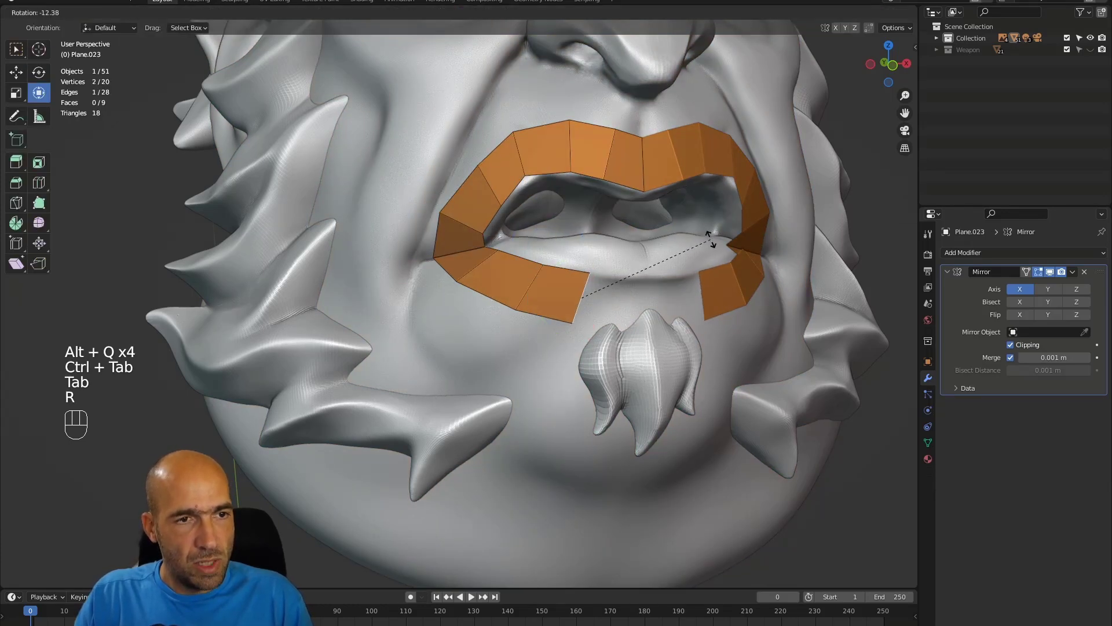
left_click(710, 239)
key("e")
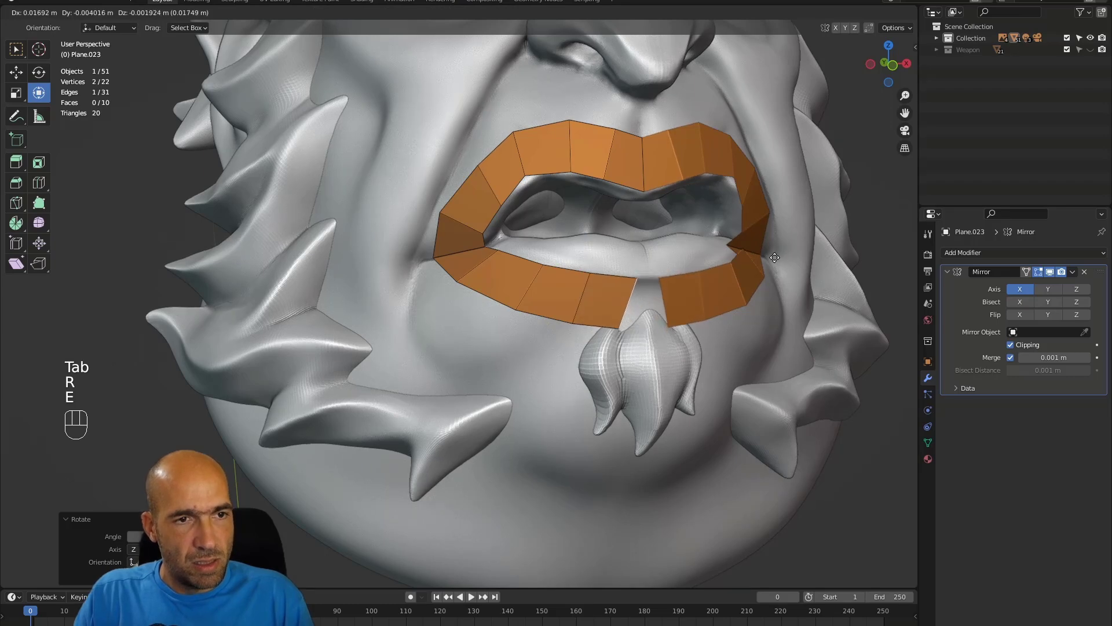
left_click(765, 254)
middle_click_drag(735, 298, 708, 310, "ctrl+alt")
left_click_drag(708, 310, 633, 335, "ctrl+alt")
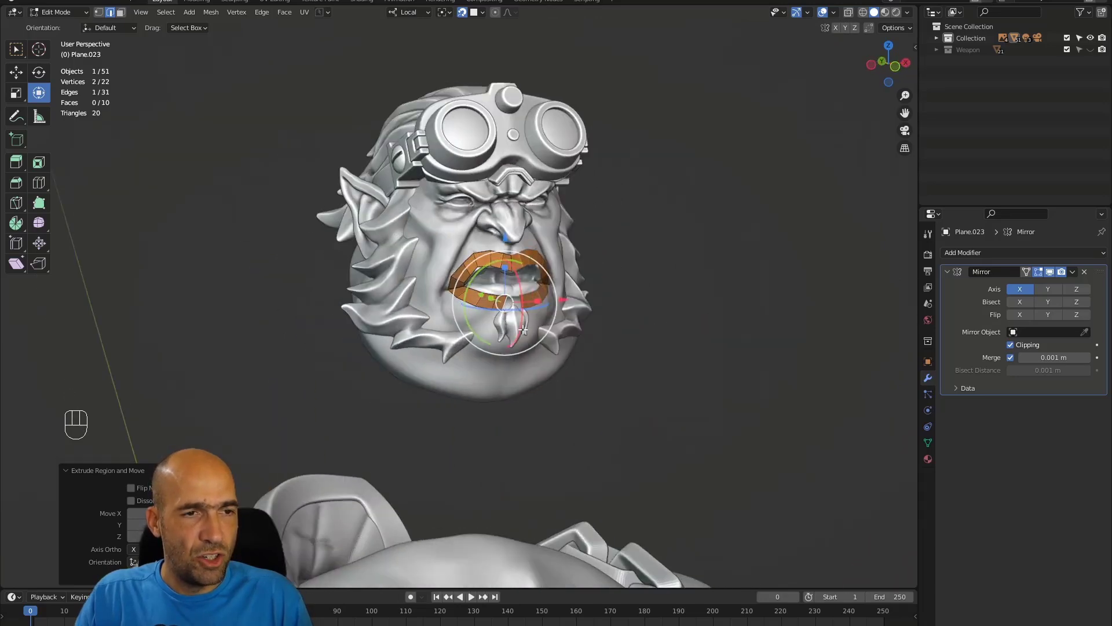
left_click_drag(525, 327, 603, 330, "alt")
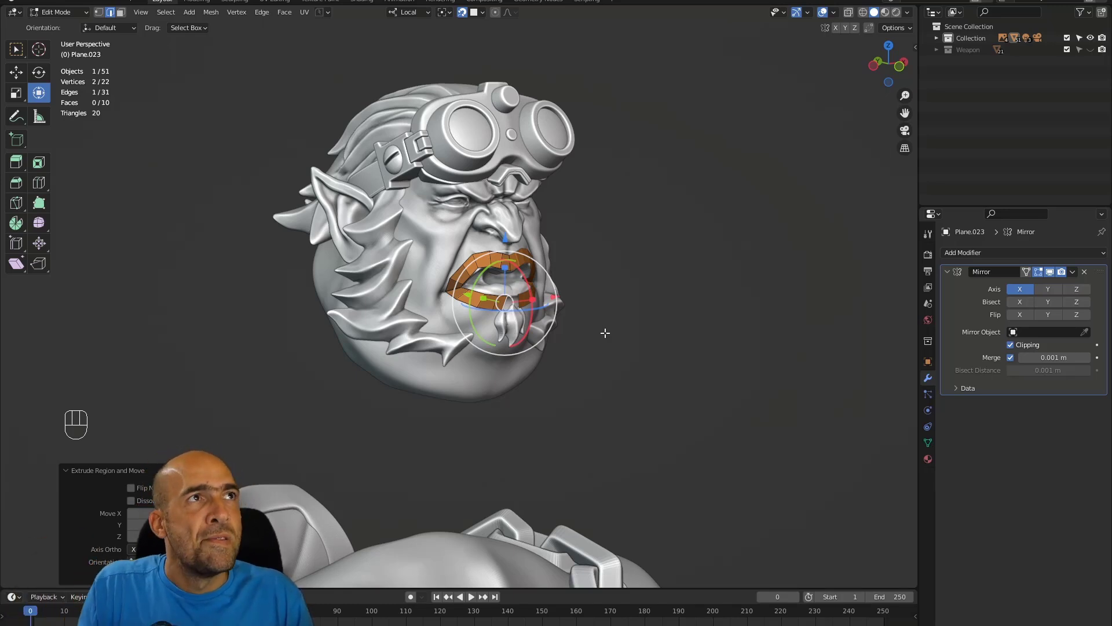
middle_click_drag(568, 309, 543, 378, "ctrl+alt")
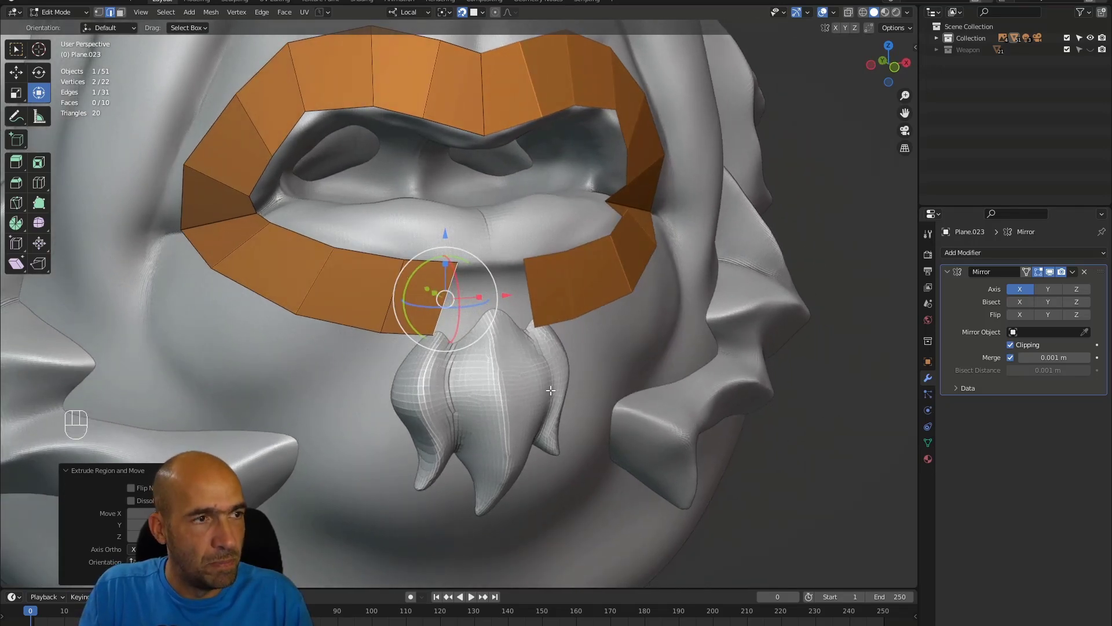
Step: Select the chin beard object in Object Mode and raise its Multires viewport level to 2
key("ctrl+Tab")
left_click(520, 388)
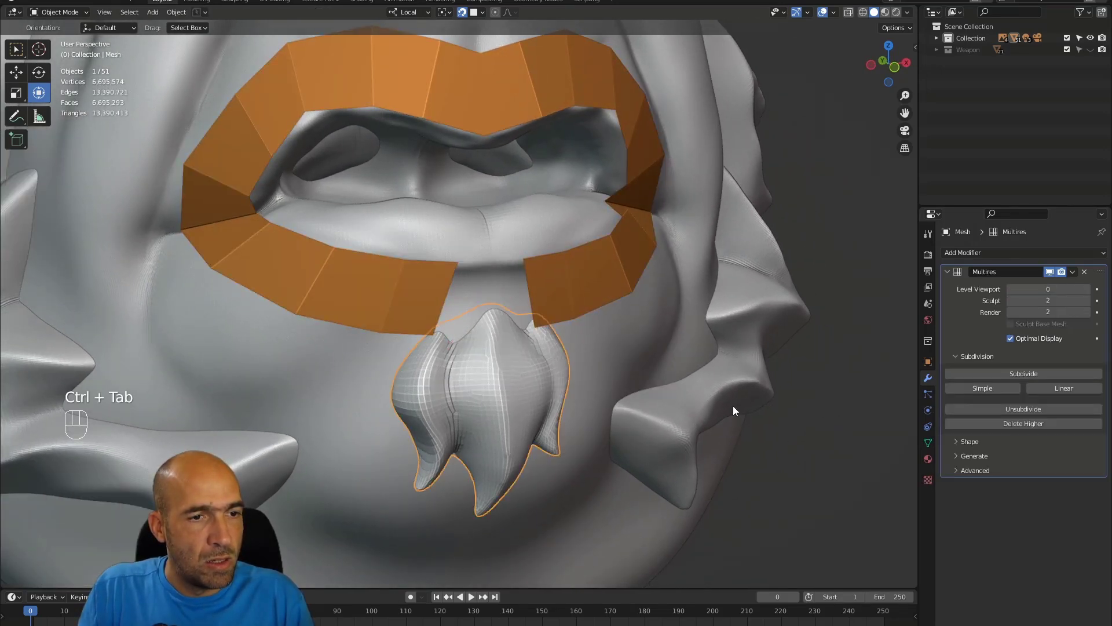
left_click(1087, 290)
left_click(1087, 289)
middle_click_drag(677, 410, 641, 422, "alt")
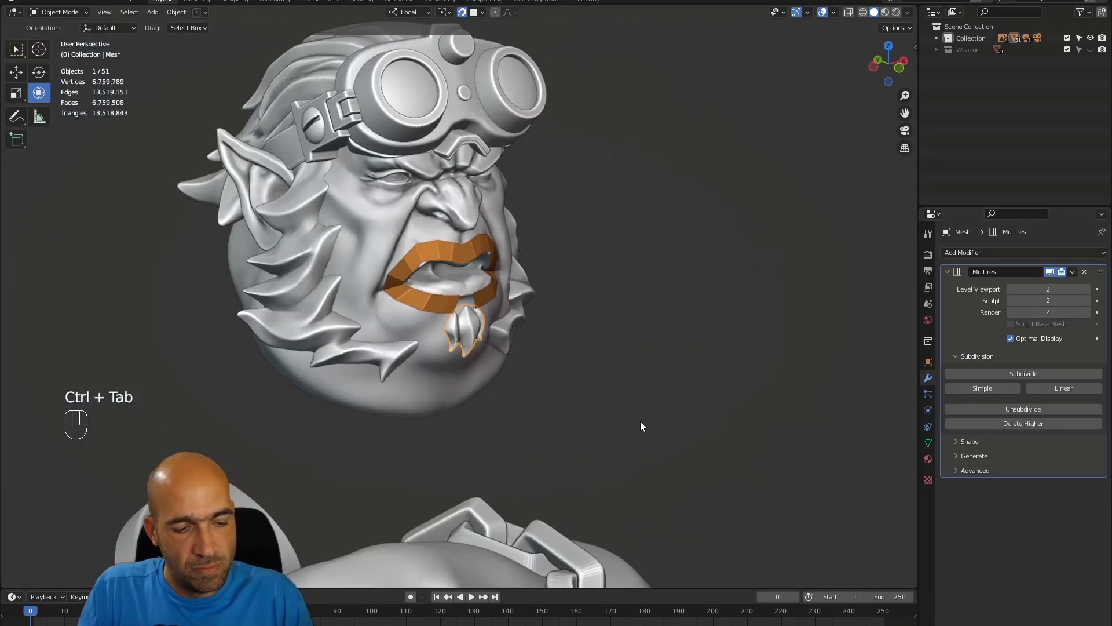
Step: Enter Edit Mode on the chin beard and select all of its geometry
key("Tab")
middle_click_drag(557, 381, 541, 368, "alt")
key("a")
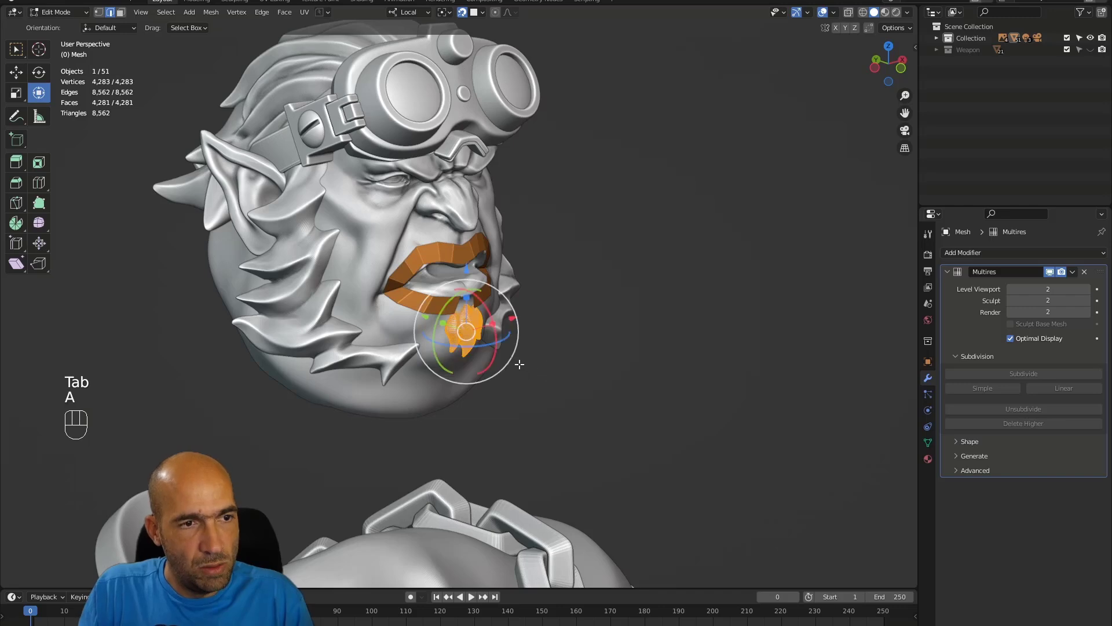
Step: Try to move the beard geometry forward off the chin with snapping still enabled
left_click_drag(432, 317, 458, 325)
middle_click_drag(481, 327, 541, 330, "alt")
key("ctrl+z")
key("a")
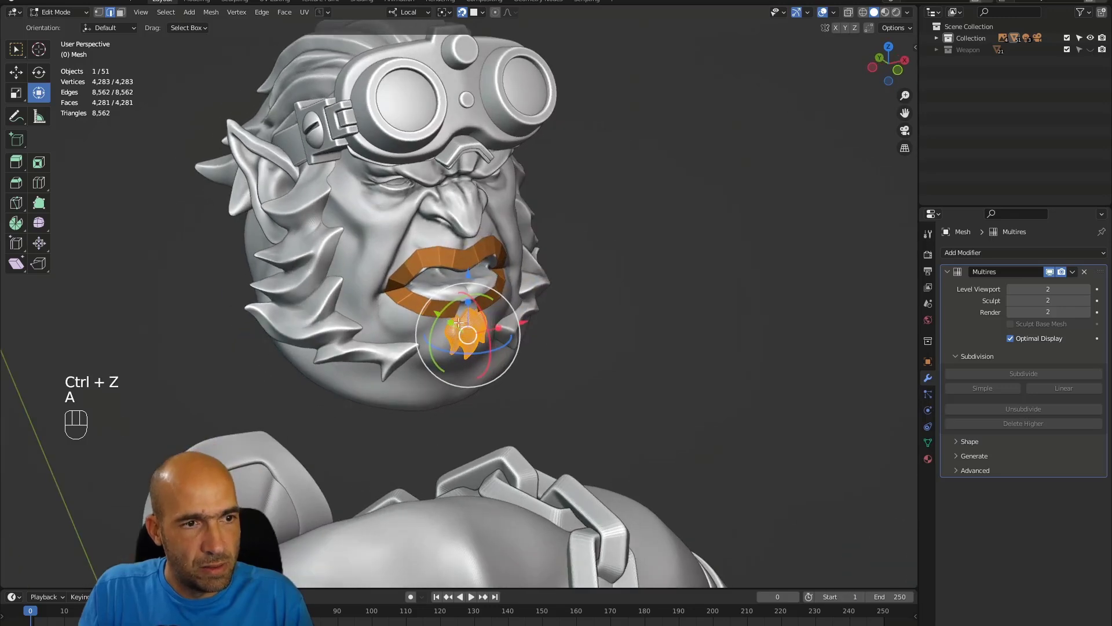
left_click_drag(437, 313, 471, 335)
middle_click_drag(481, 333, 567, 244, "alt")
key("ctrl+z")
Step: Turn off snapping and move the whole beard geometry forward, clear of the chin
left_click(459, 13)
middle_click_drag(503, 180, 568, 205, "alt")
left_click_drag(408, 286, 476, 306)
middle_click_drag(512, 286, 477, 260, "alt")
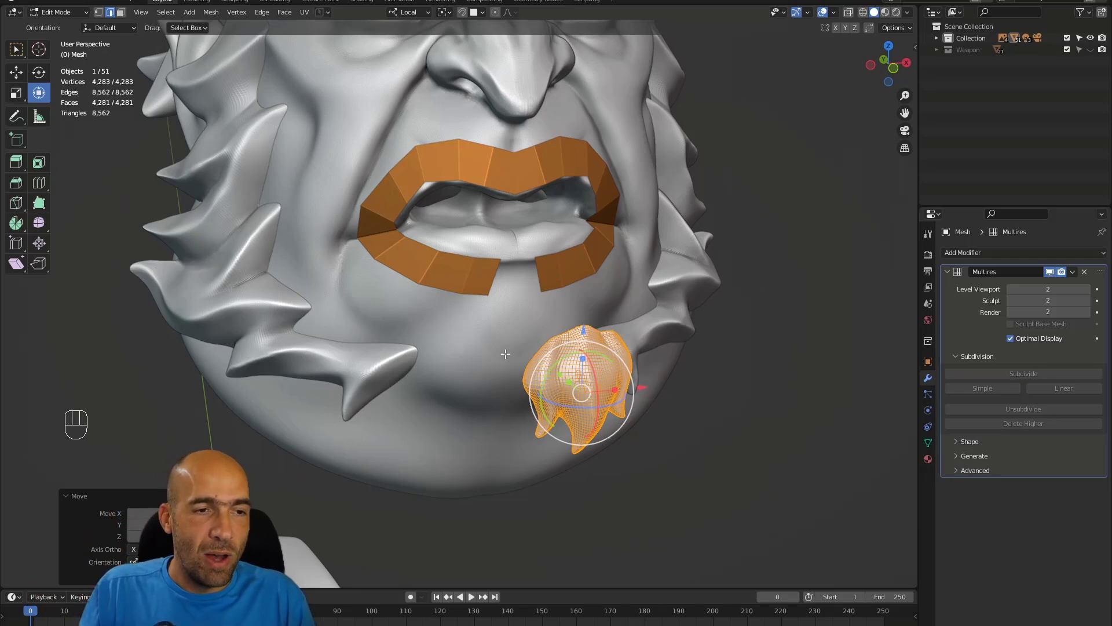
middle_click_drag(564, 334, 652, 371, "alt")
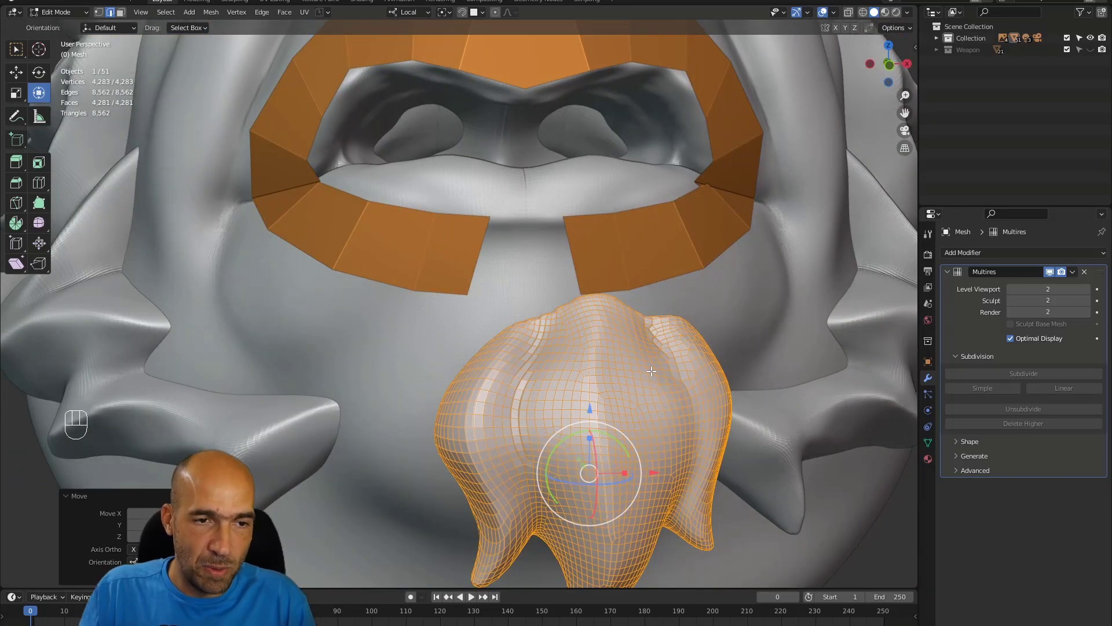
mouse_move(651, 372)
middle_mouse_down("alt")
mouse_move(714, 377)
mouse_move(664, 384)
middle_mouse_up("alt")
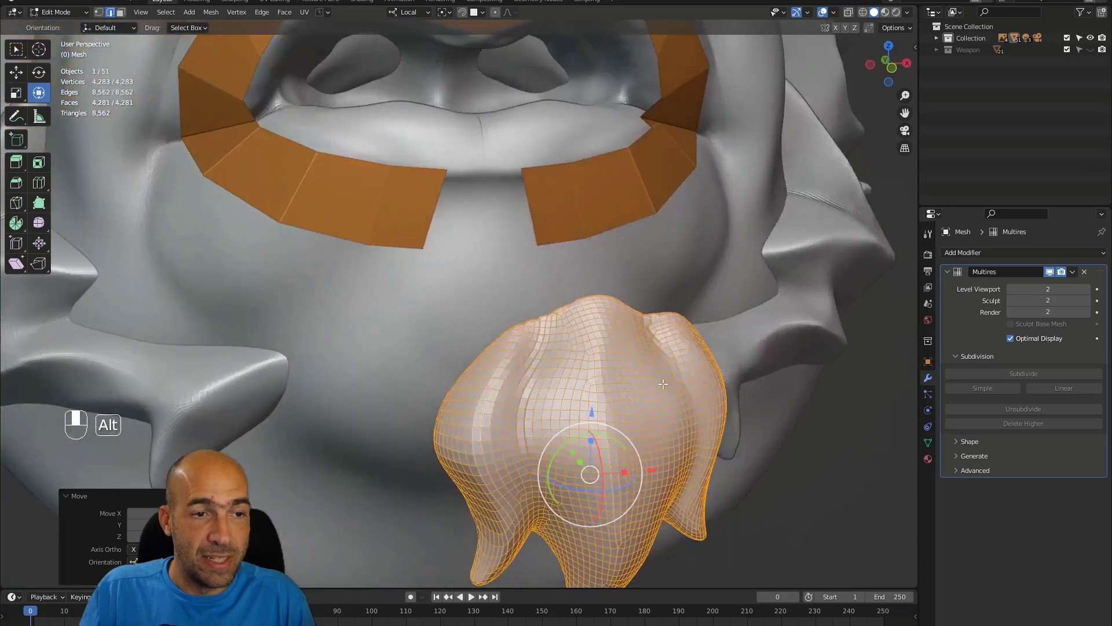
Step: Return the beard to Sculpt Mode and reshape the left tuft's upper edge with the Grab brush at 127 px
key("ctrl+Tab")
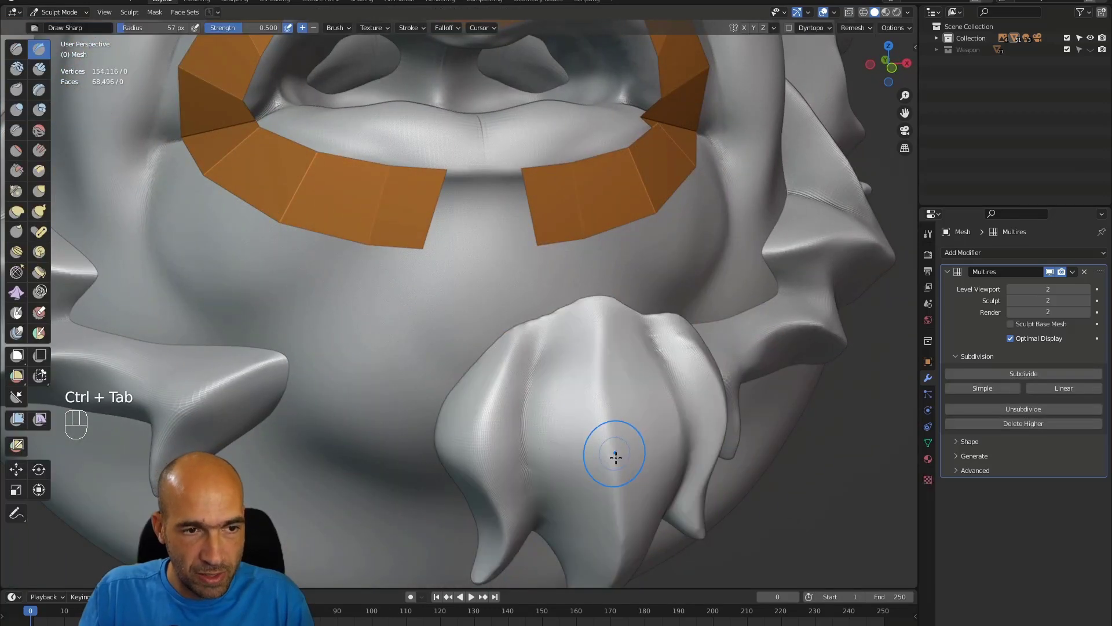
middle_click_drag(596, 446, 579, 444, "alt")
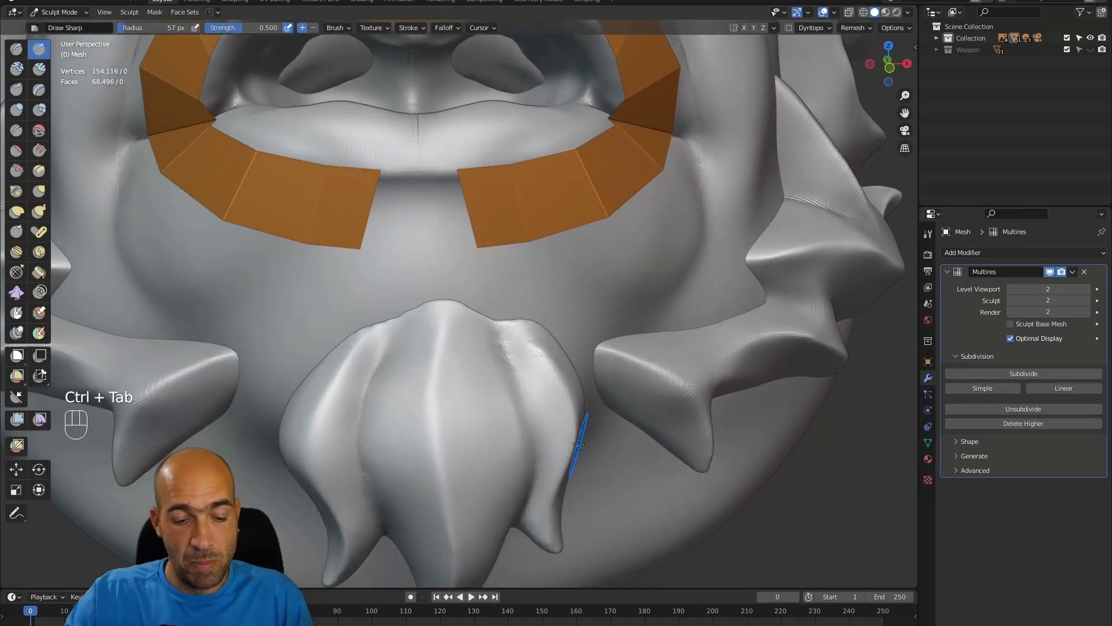
key("g")
key("bracketright")
key("bracketright")
key("bracketright")
key("bracketright")
key("bracketright")
key("bracketright")
key("bracketright")
key("bracketright")
left_click_drag(393, 329, 392, 329)
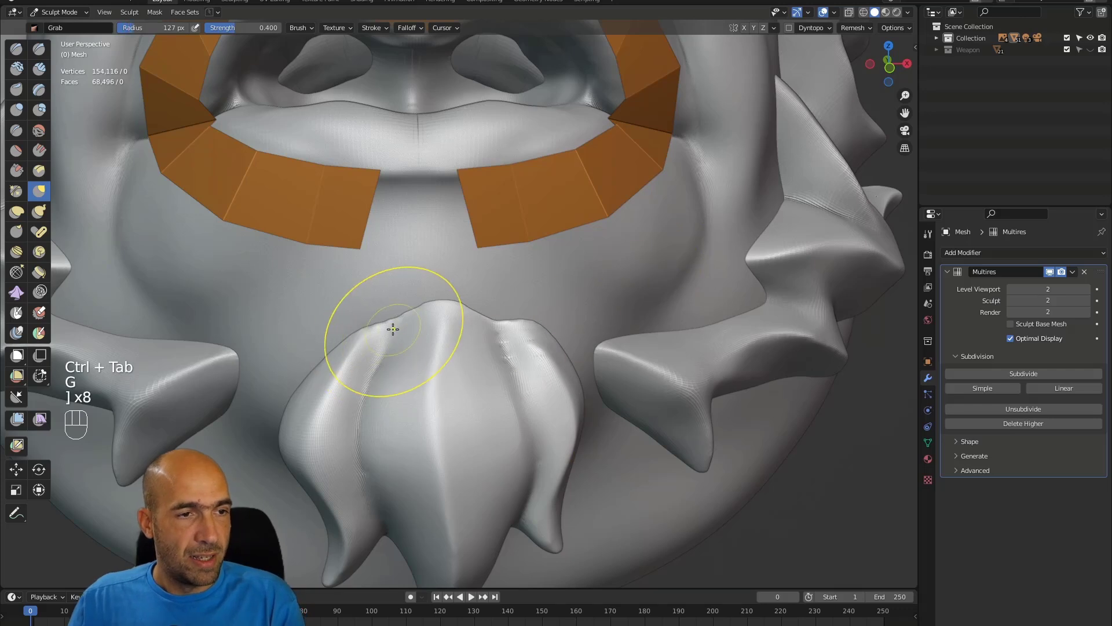
Step: Reduce the Grab brush radius to 64 px and pull a deeper notch between the left and middle tufts
key("bracketleft")
key("bracketleft")
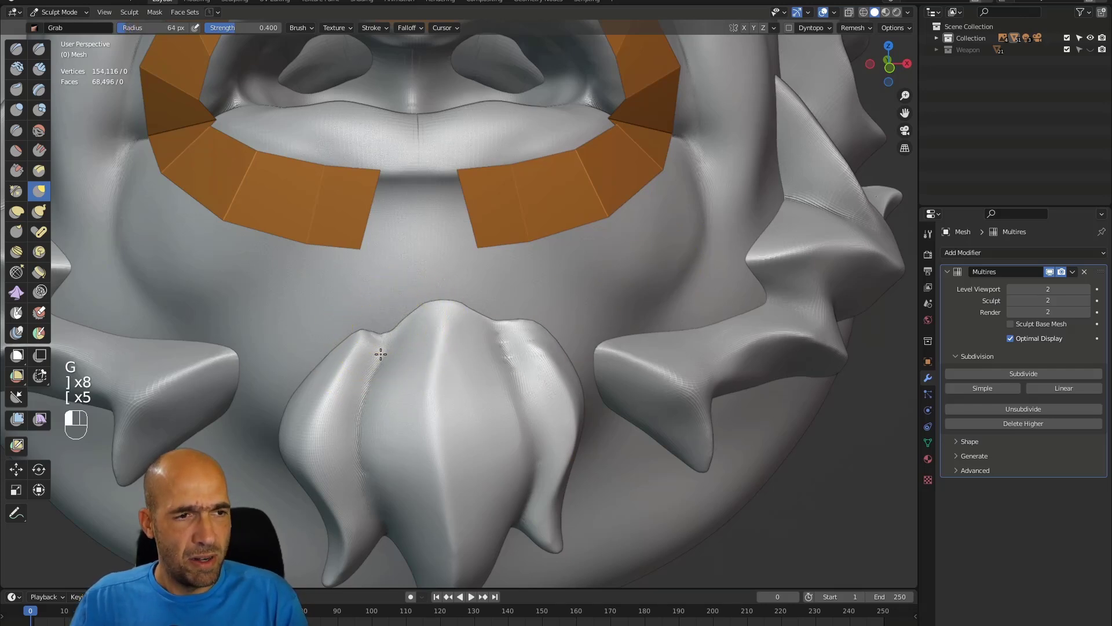
middle_click_drag(382, 366, 382, 367, "alt")
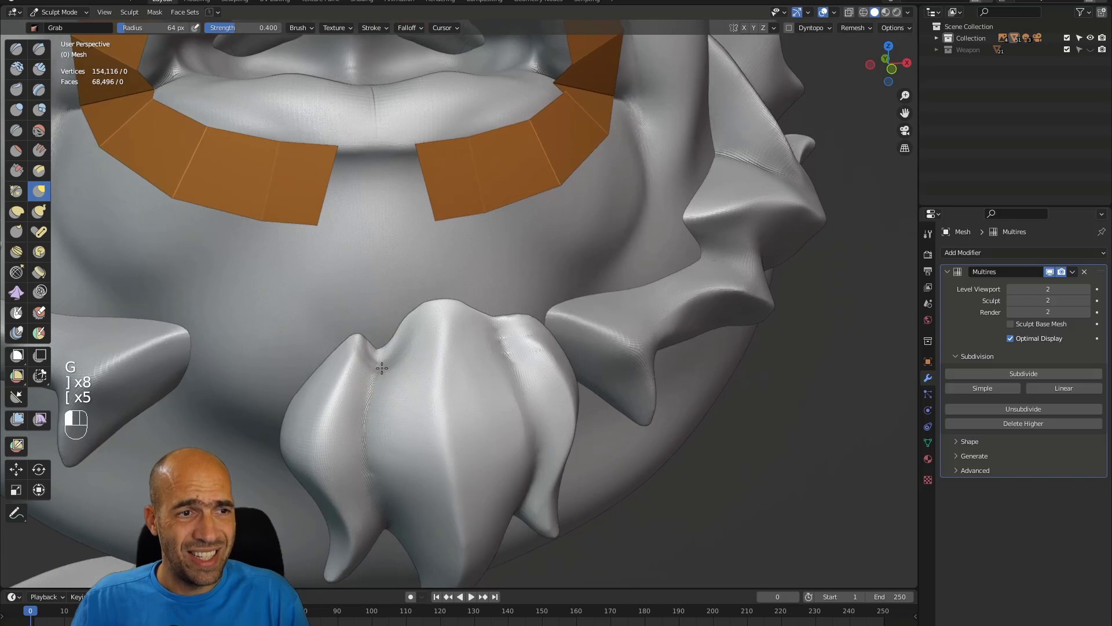
mouse_move(476, 332)
left_mouse_down("alt")
mouse_move(501, 329)
mouse_move(493, 341)
mouse_move(438, 314)
left_mouse_up("alt")
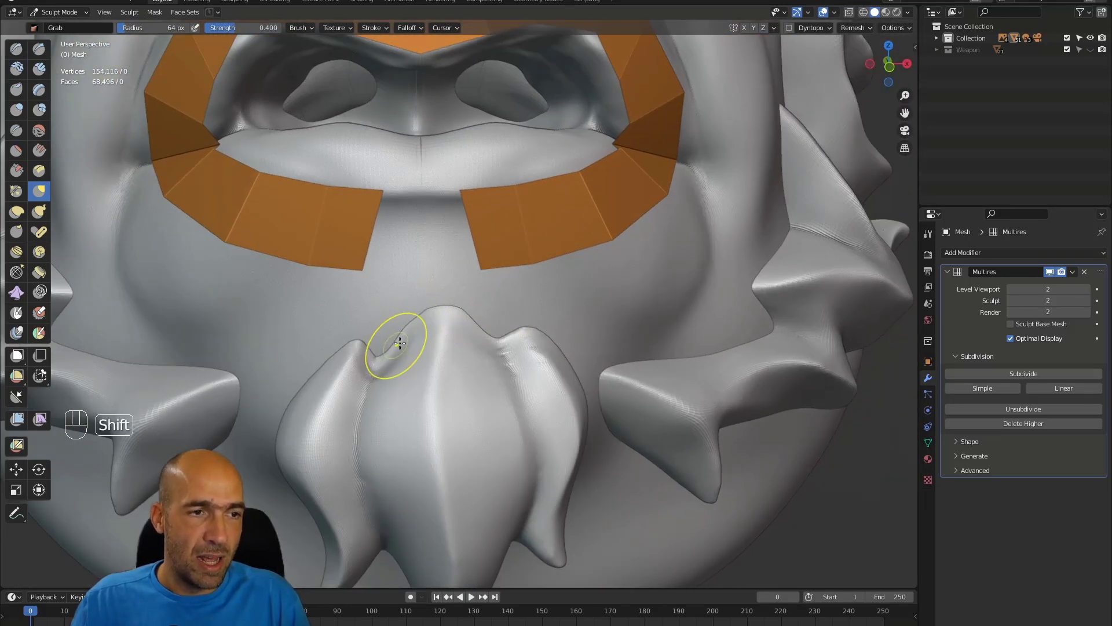
Step: Carve the crease between the left and middle tufts with Draw Sharp and flatten its edges with Scrape/Peaks
key("1")
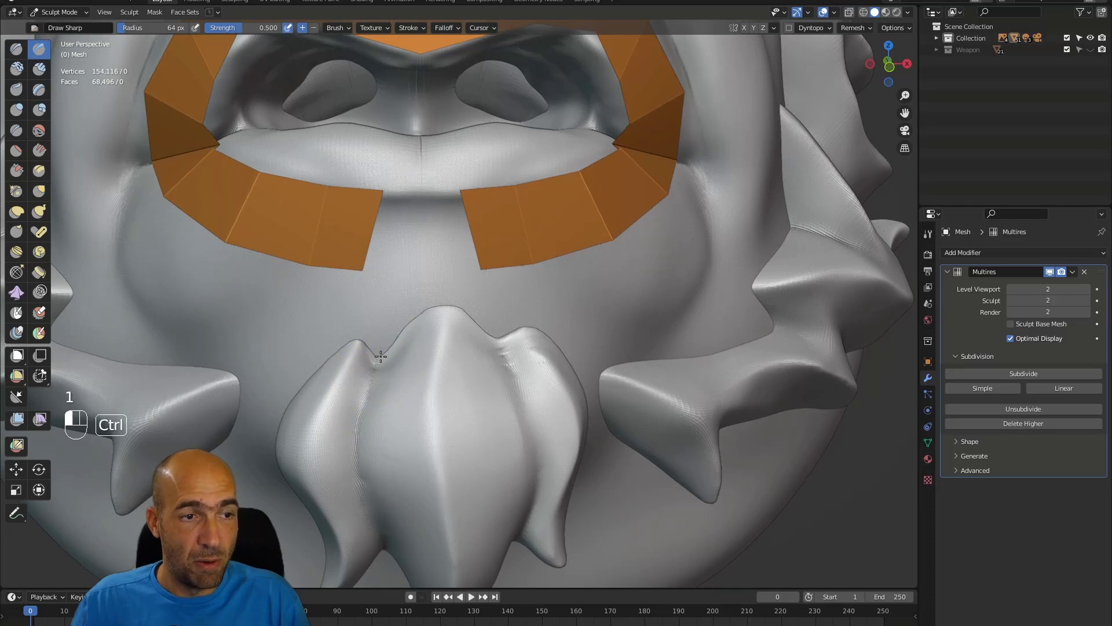
left_click_drag(355, 424, 357, 377, "alt")
key("3")
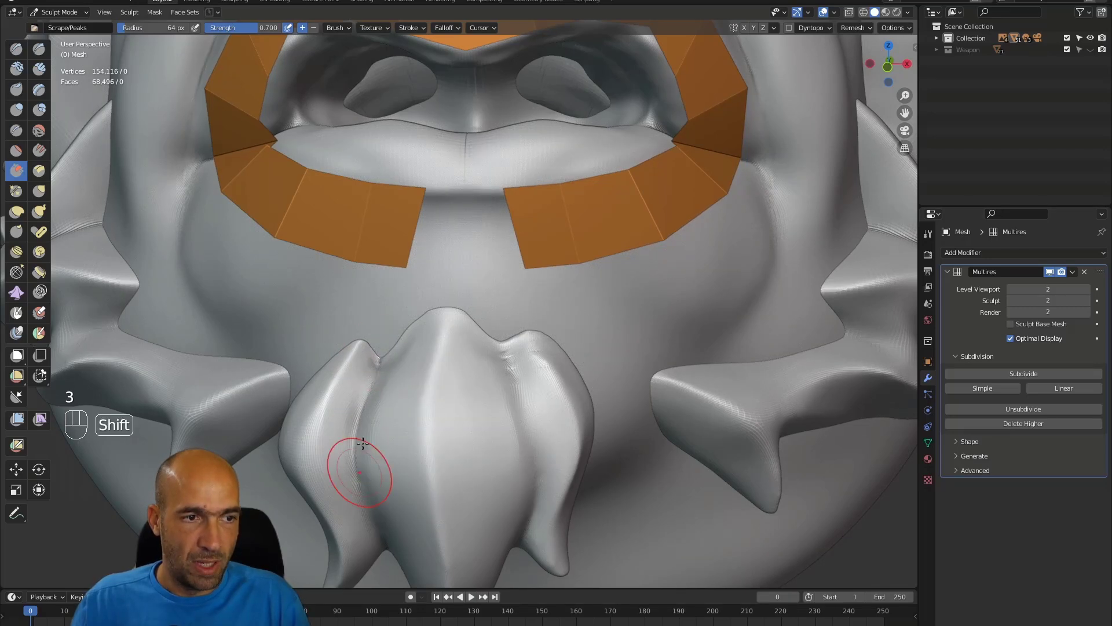
left_click_drag(425, 327, 399, 331, "alt")
Step: Pull the right tuft's top into a point with Grab, and carve its crease to the middle tuft with Draw Sharp
key("g")
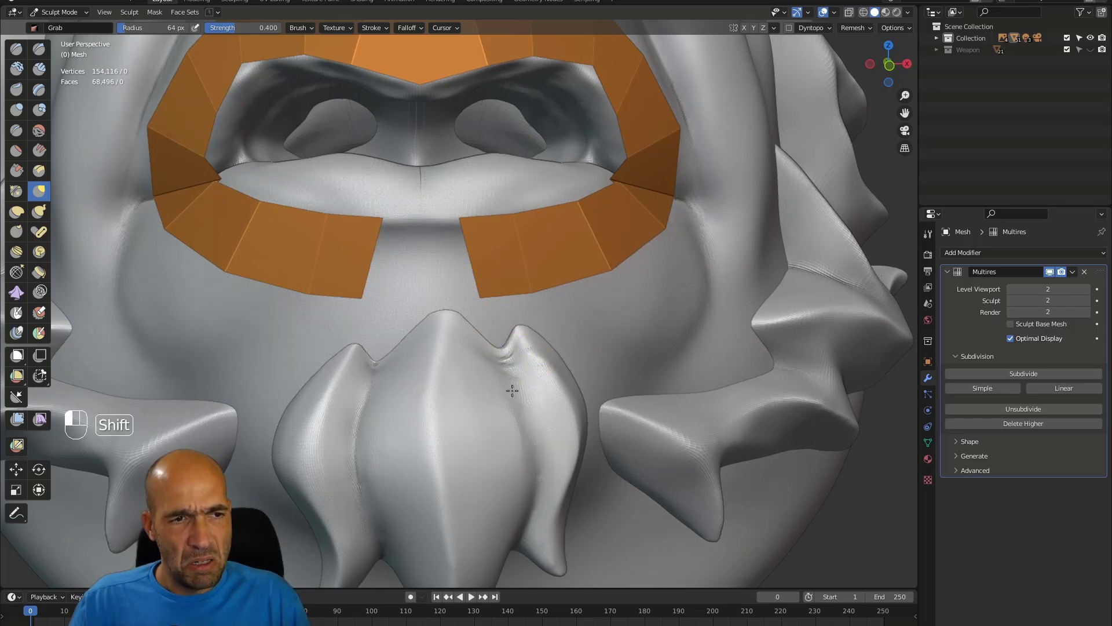
left_click_drag(530, 388, 529, 402, "alt")
key("1")
left_click_drag(502, 352, 536, 447, "ctrl")
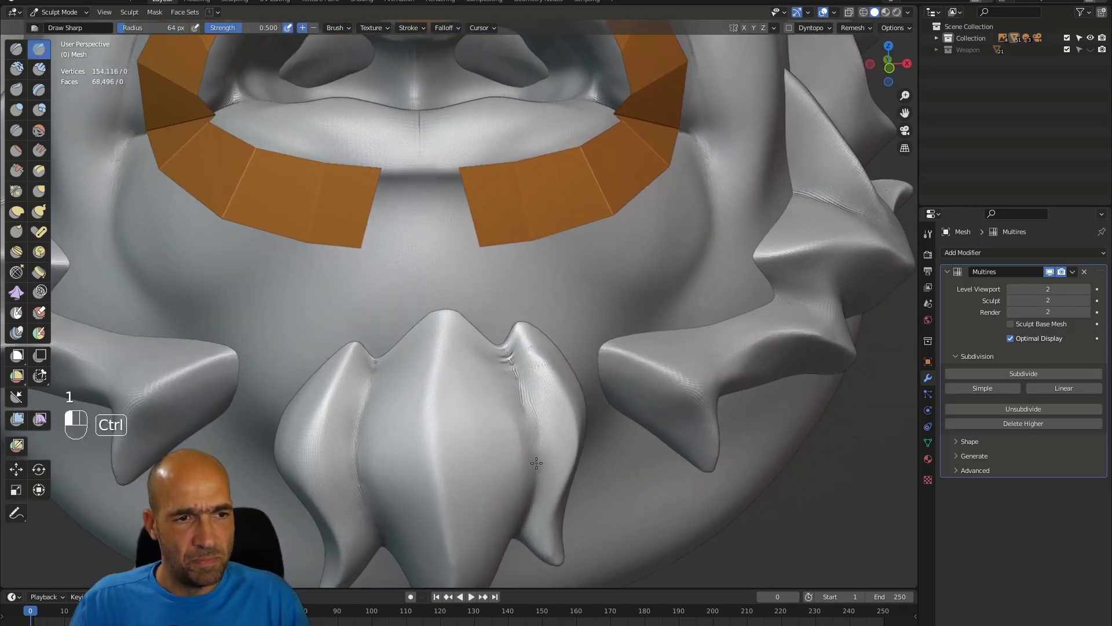
left_click_drag(532, 389, 498, 379, "ctrl+alt")
left_click_drag(498, 379, 514, 346, "ctrl+alt")
Step: Switch back to the mouth strip mesh in Edit Mode and move its lower end's bottom vertex toward the centre line
left_click_drag(455, 255, 494, 383, "alt+shift")
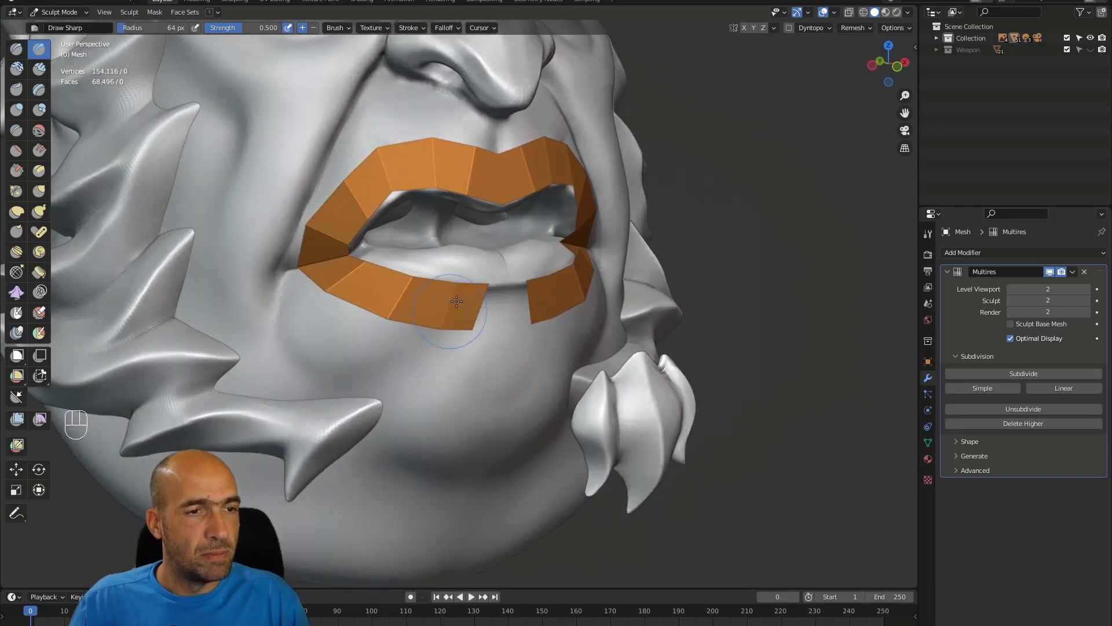
key("alt+q")
key("Tab")
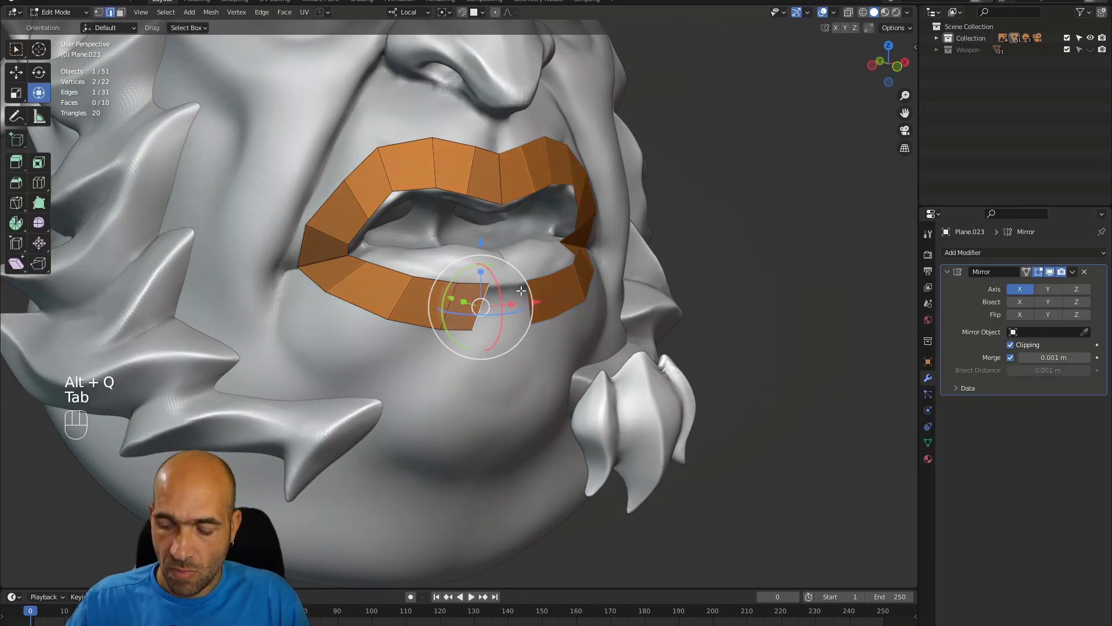
left_click_drag(524, 301, 502, 342, "alt")
key("1")
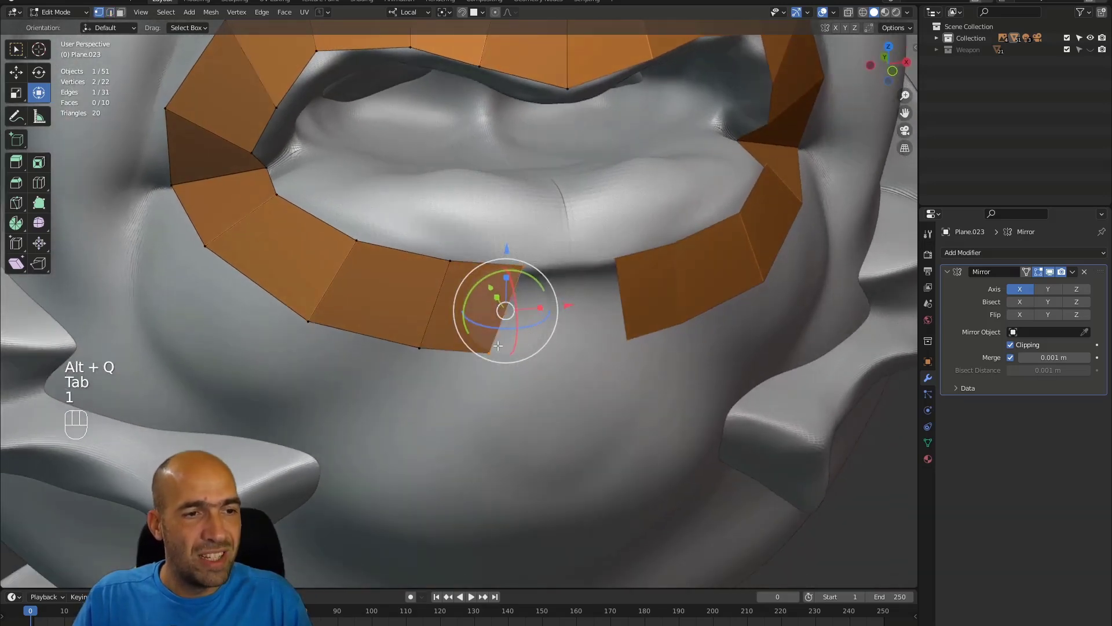
left_click(490, 350)
key("g")
left_click(549, 353)
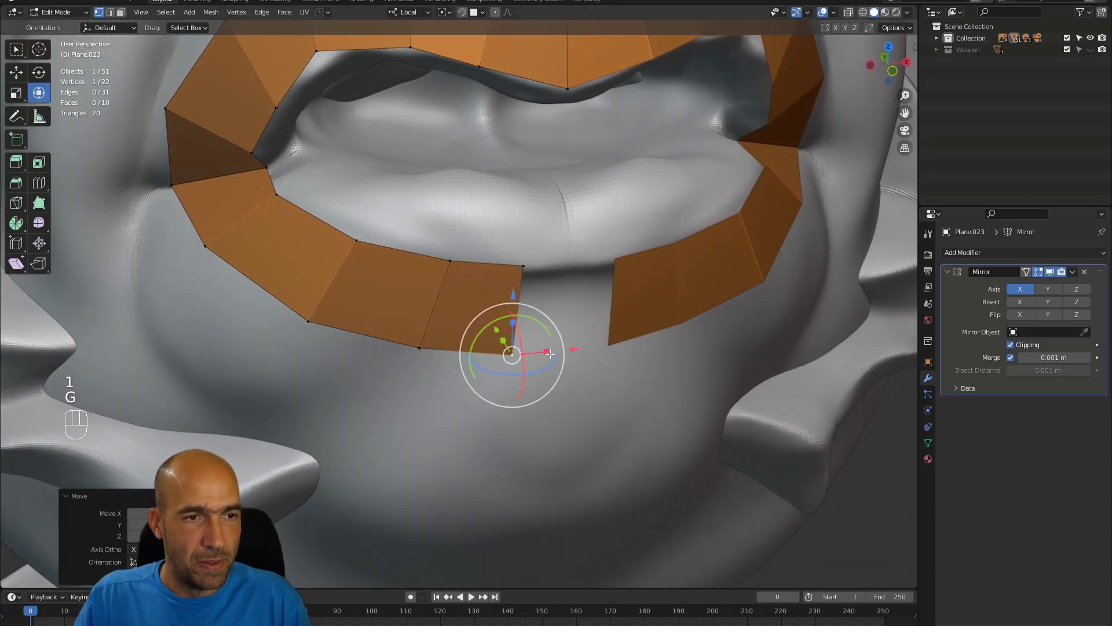
Step: Move the lower strip's end edge onto the mirror centre line to close the loop below the mouth
left_click_drag(549, 353, 517, 294, "ctrl+alt")
mouse_move(517, 294)
middle_mouse_down("ctrl+alt")
mouse_move(523, 317)
mouse_move(519, 294)
middle_mouse_up("ctrl+alt")
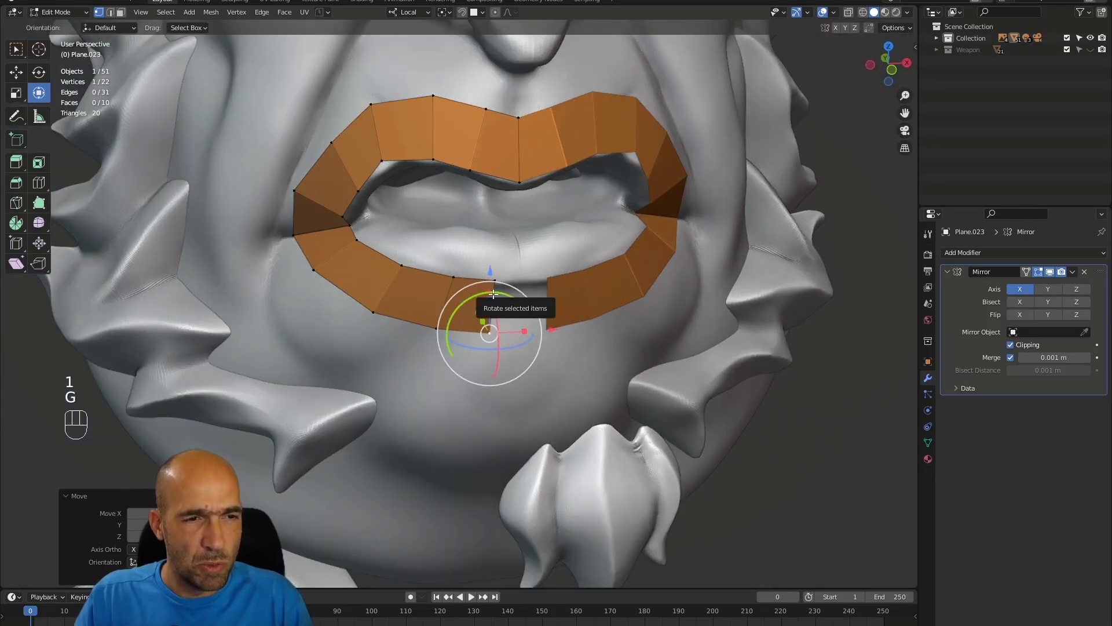
key("2")
left_click(499, 300)
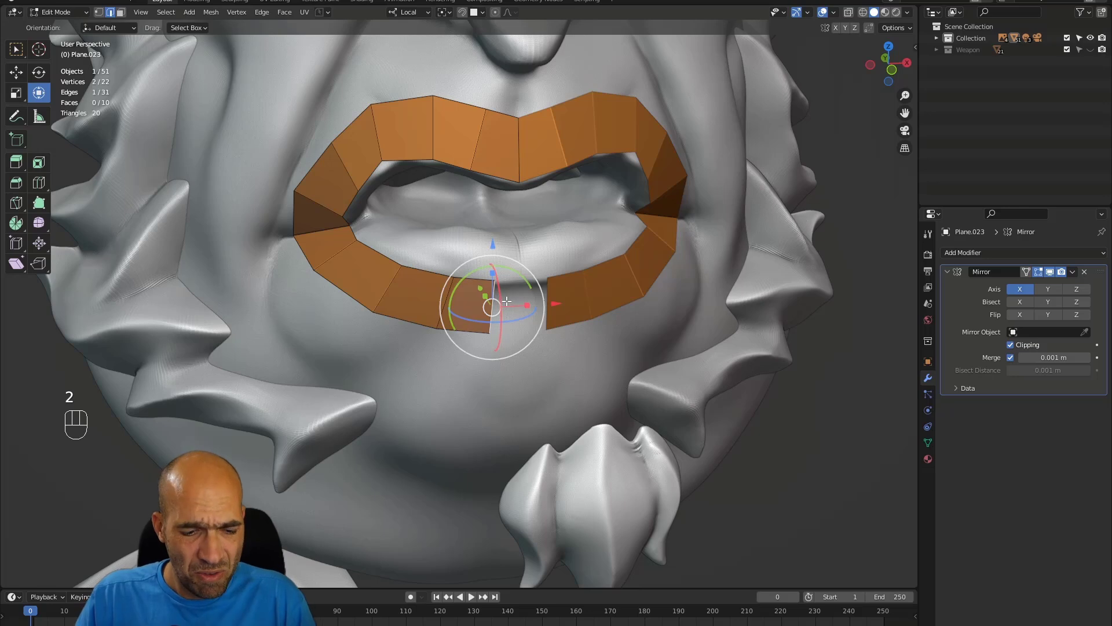
key("g")
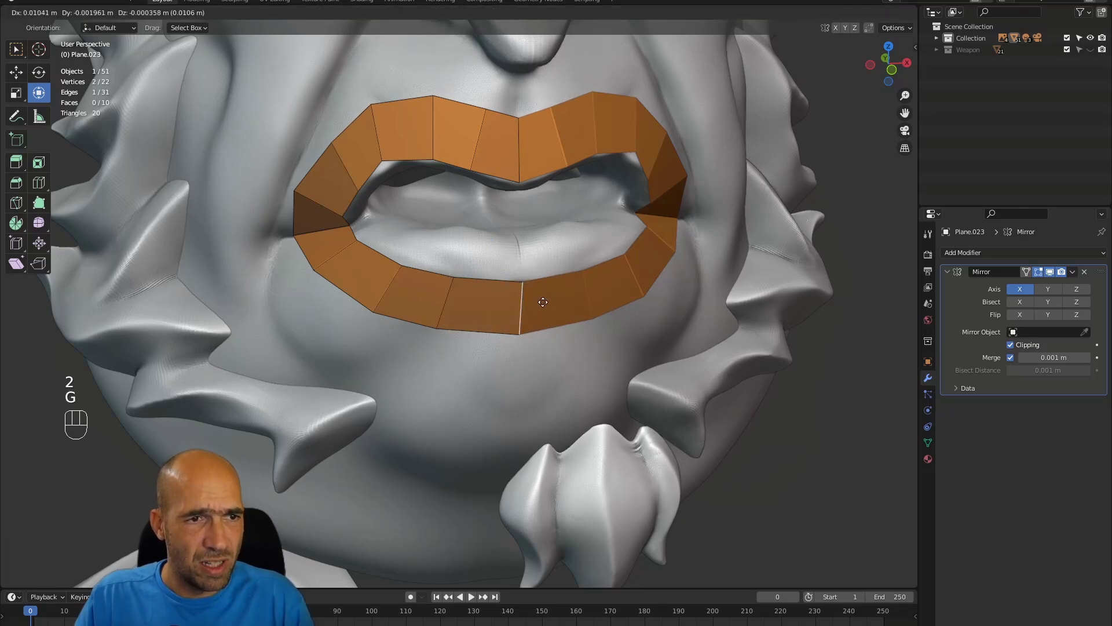
left_click(544, 303)
Step: Reposition two inner vertices of the upper lip strip to space them more evenly along the mouth opening
middle_click_drag(490, 308, 512, 307, "alt")
middle_click_drag(356, 241, 482, 242, "alt+shift")
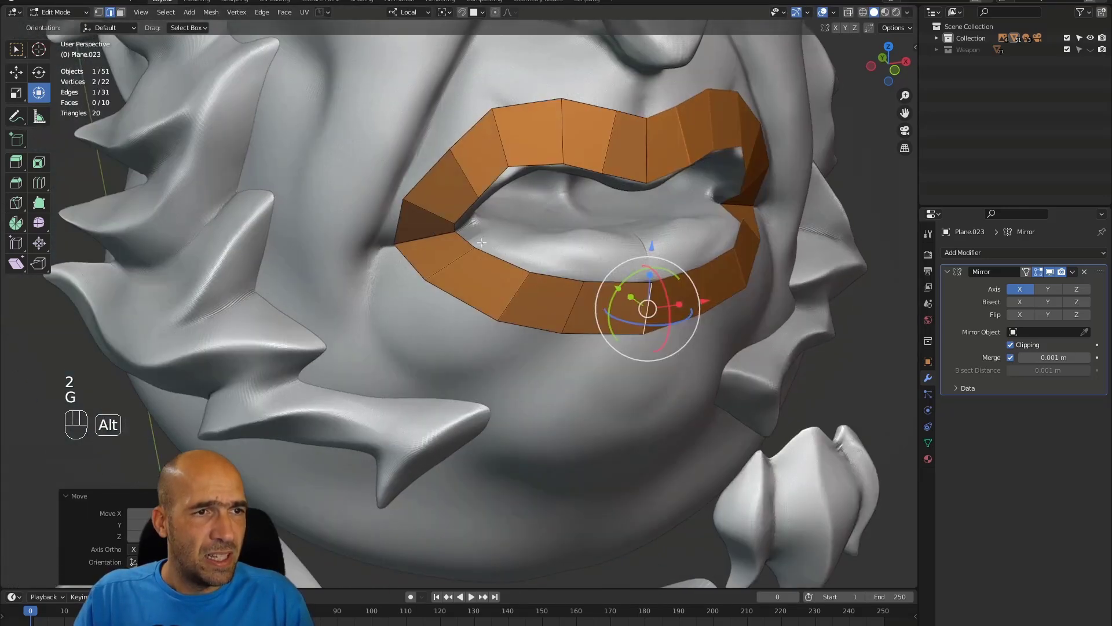
key("1")
left_click(509, 164)
key("g")
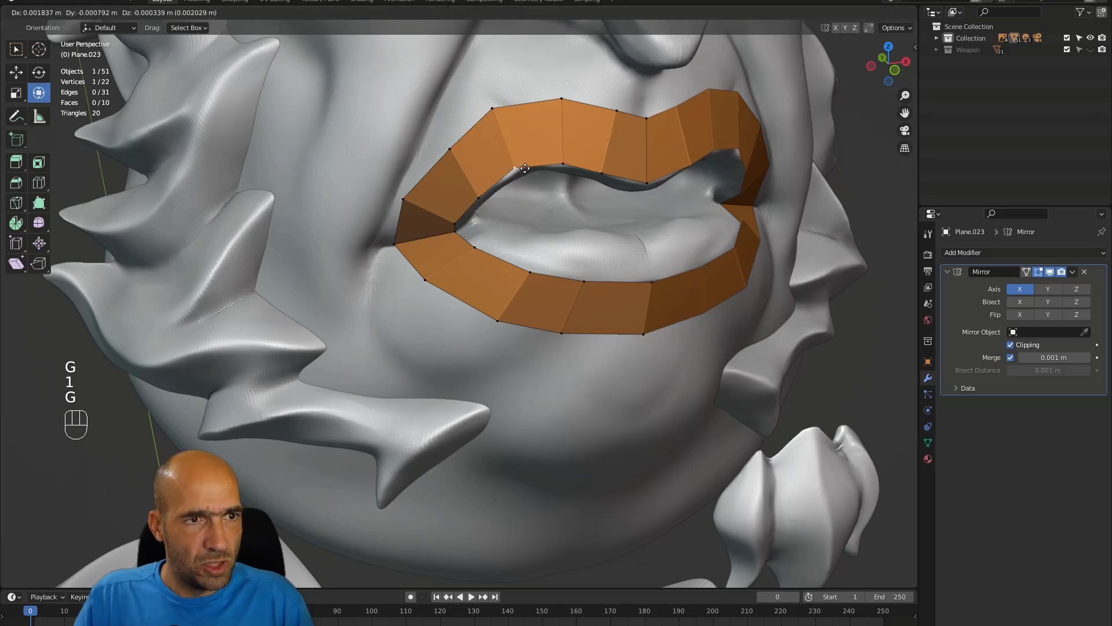
left_click(525, 170)
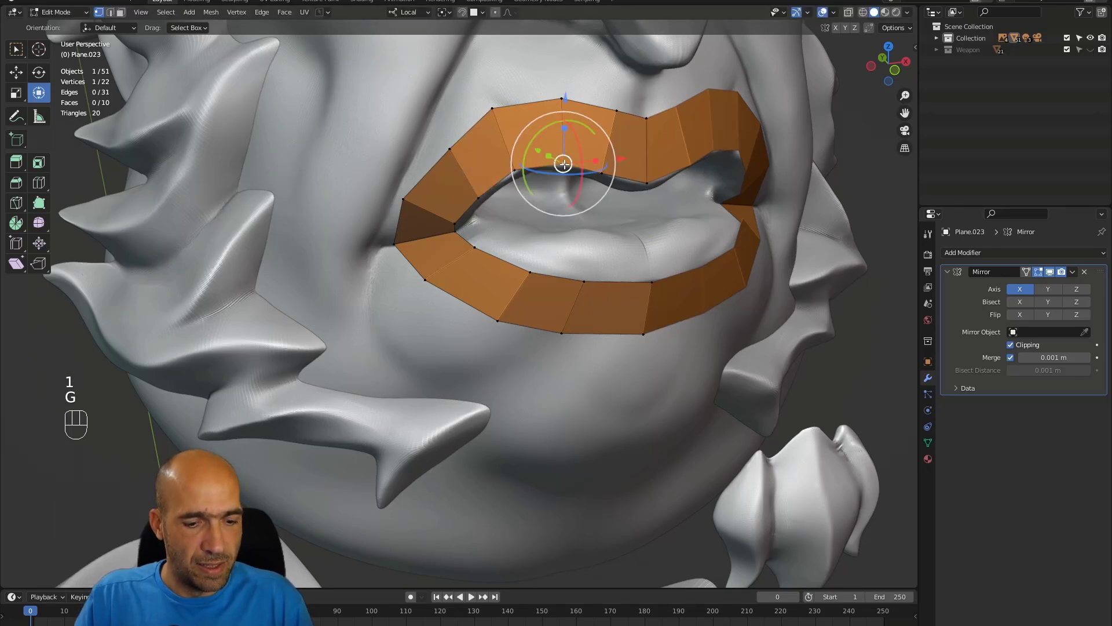
key("g")
left_click(551, 164)
Step: Extrude the mouth mesh's entire inner edge loop and scale the new loop inward
middle_click_drag(676, 209, 600, 245, "alt")
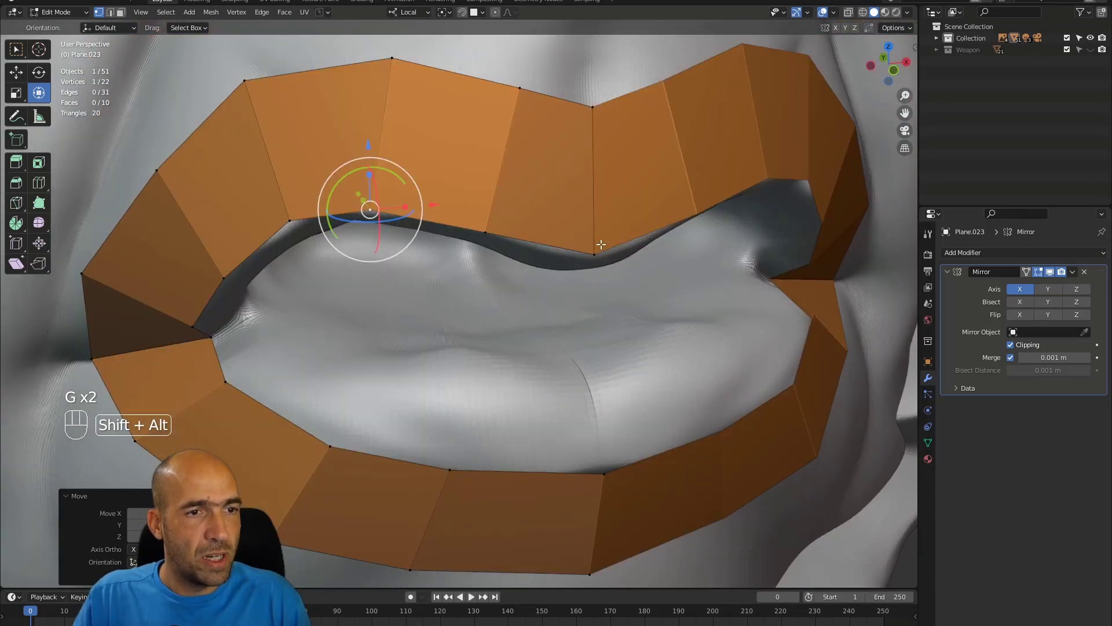
key("2")
left_click(566, 247, "alt")
middle_click_drag(533, 310, 527, 315, "alt")
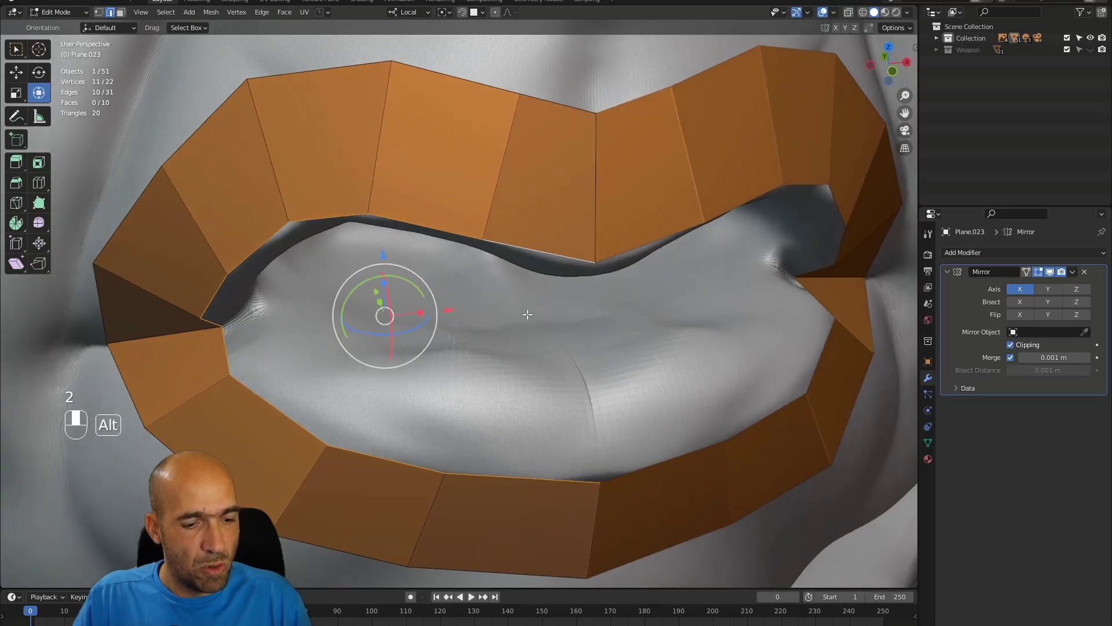
key("e")
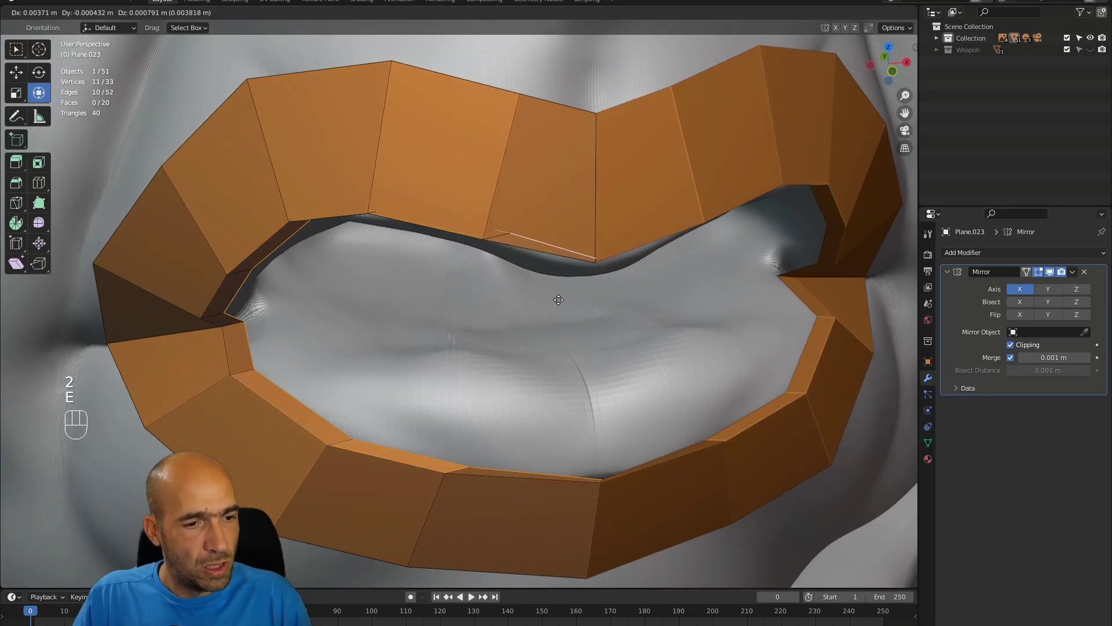
key("s")
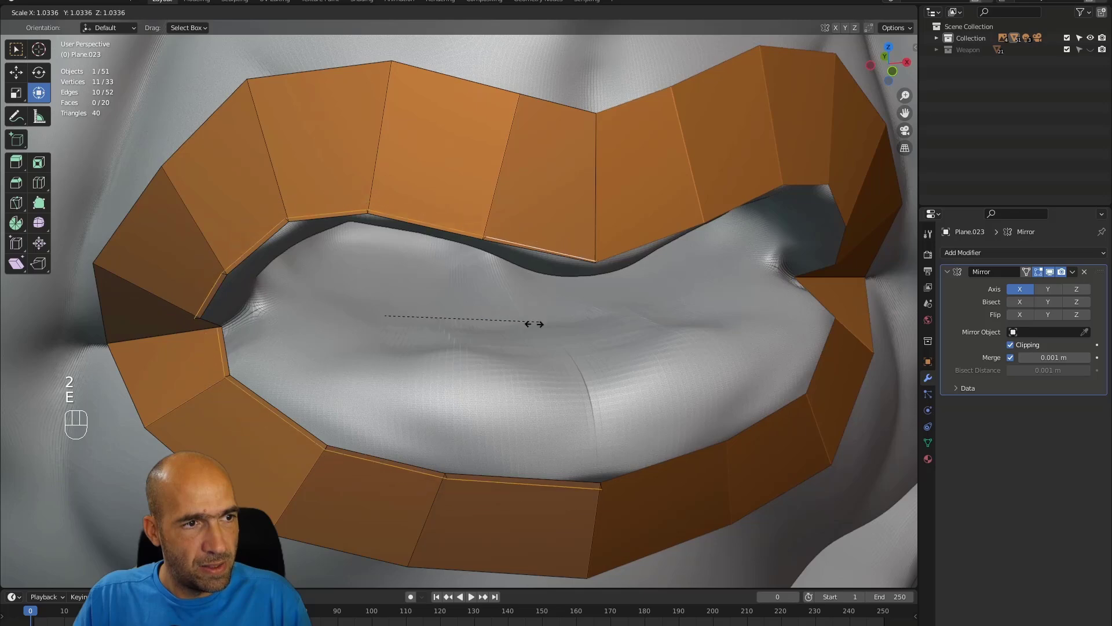
left_click(490, 353)
Step: Turn snapping back on and move the extruded inner loop so it snaps to the sculpt's lip surface
left_click_drag(556, 330, 572, 220, "alt")
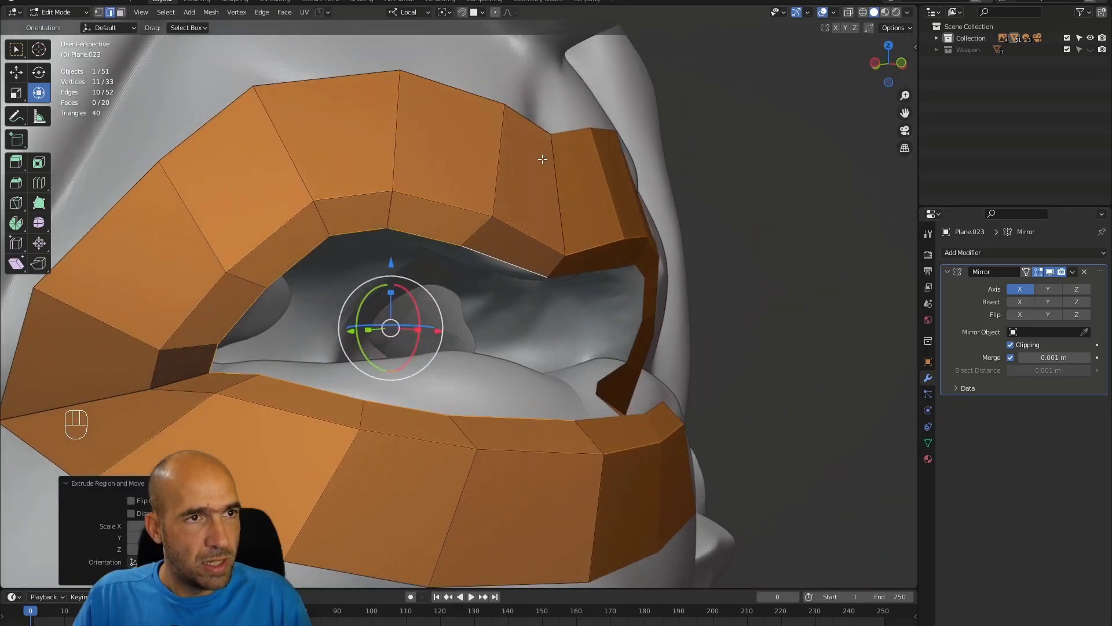
left_click_drag(532, 253, 519, 281, "alt")
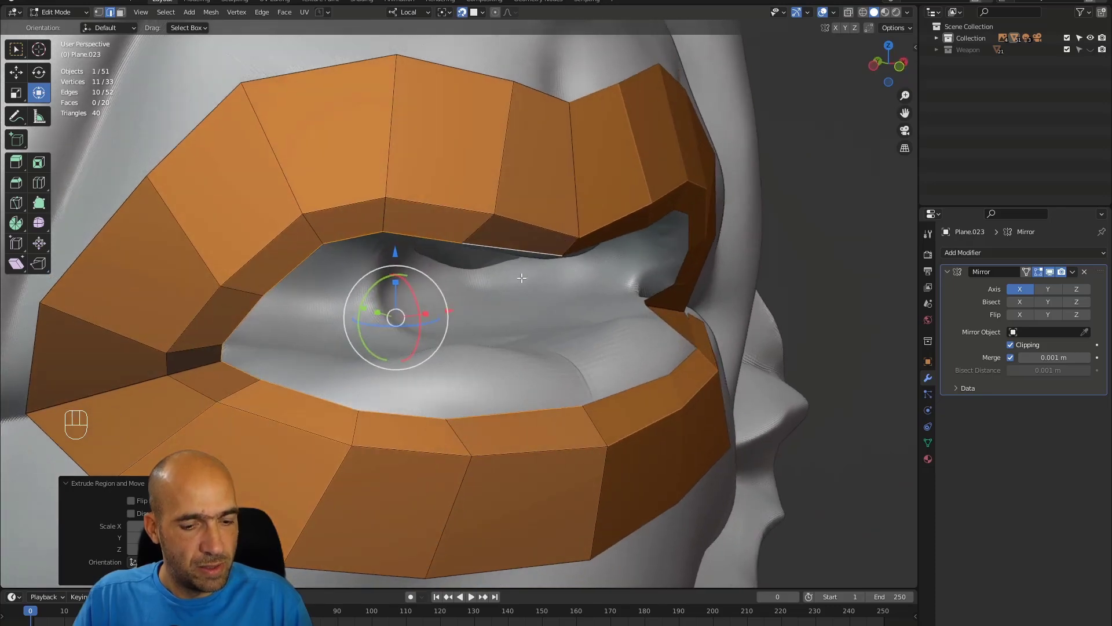
key("g")
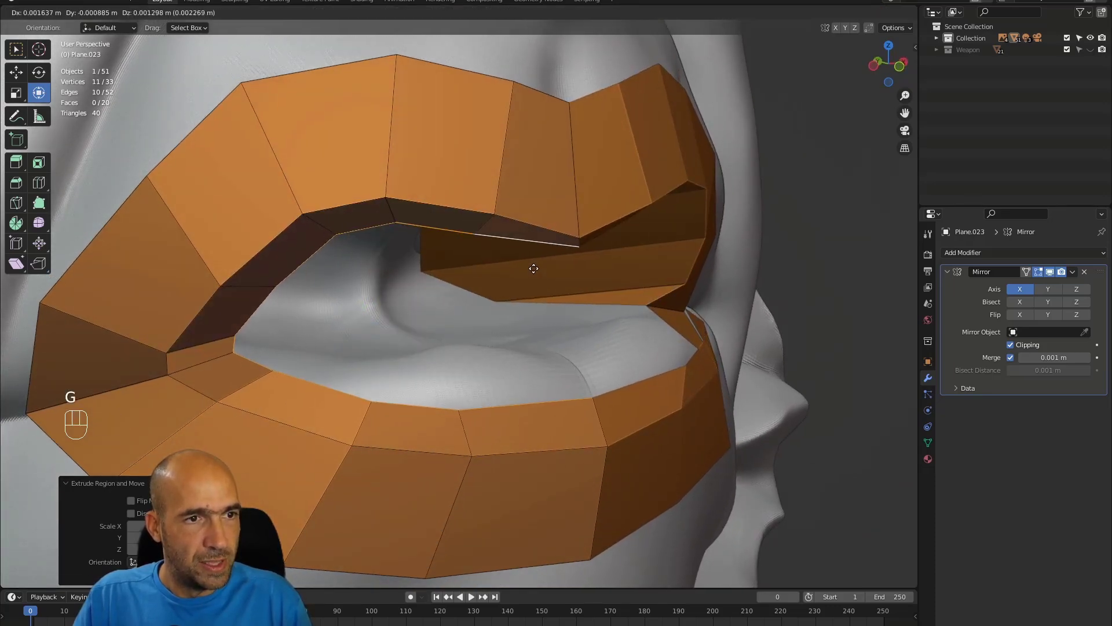
left_click(527, 271)
Step: Move the stray edge of the inner loop back out along the upper lip near the mouth corner
left_click_drag(529, 272, 481, 260, "alt")
key("1")
left_click(462, 266)
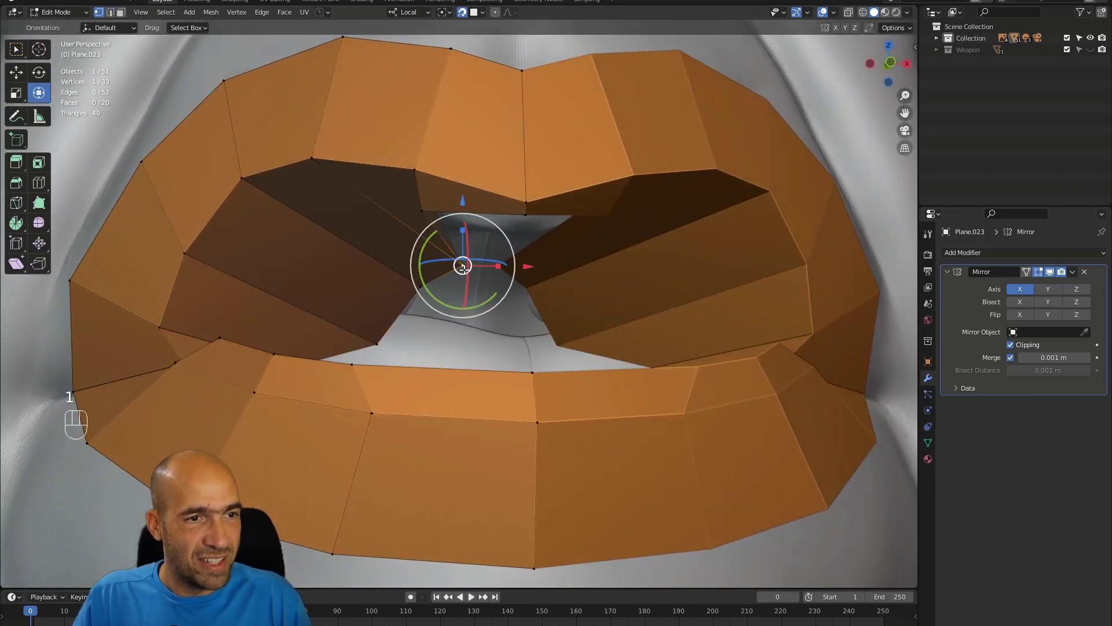
key("2")
left_click(456, 272)
key("g")
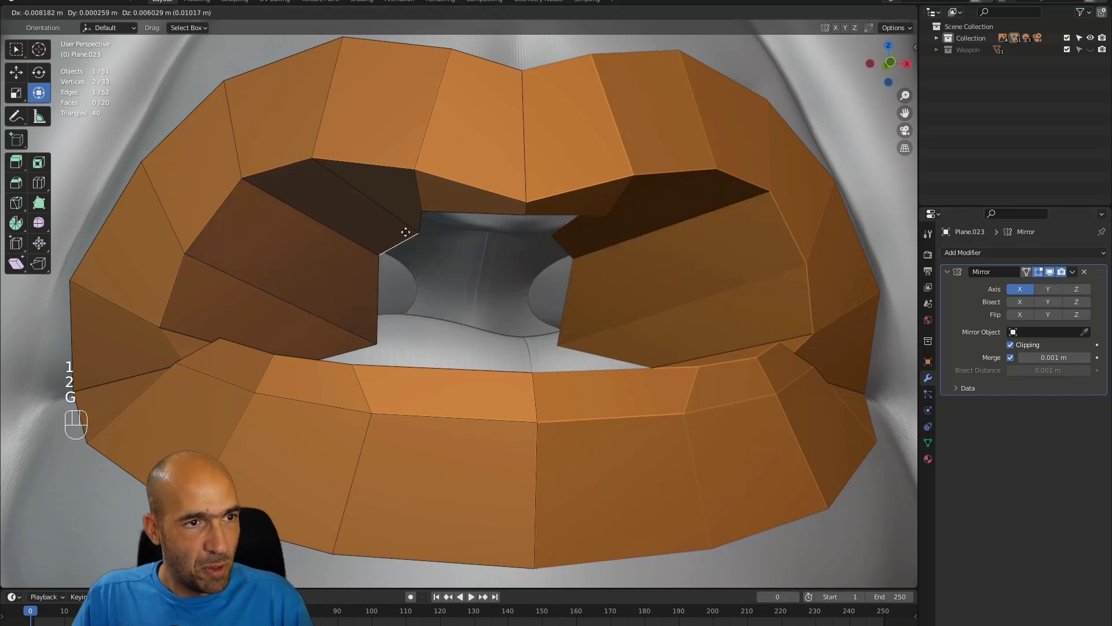
left_click(328, 191)
Step: Pull the stray inner vertex at the side of the mouth outward, close to the mouth corner
key("1")
left_click(376, 344)
key("g")
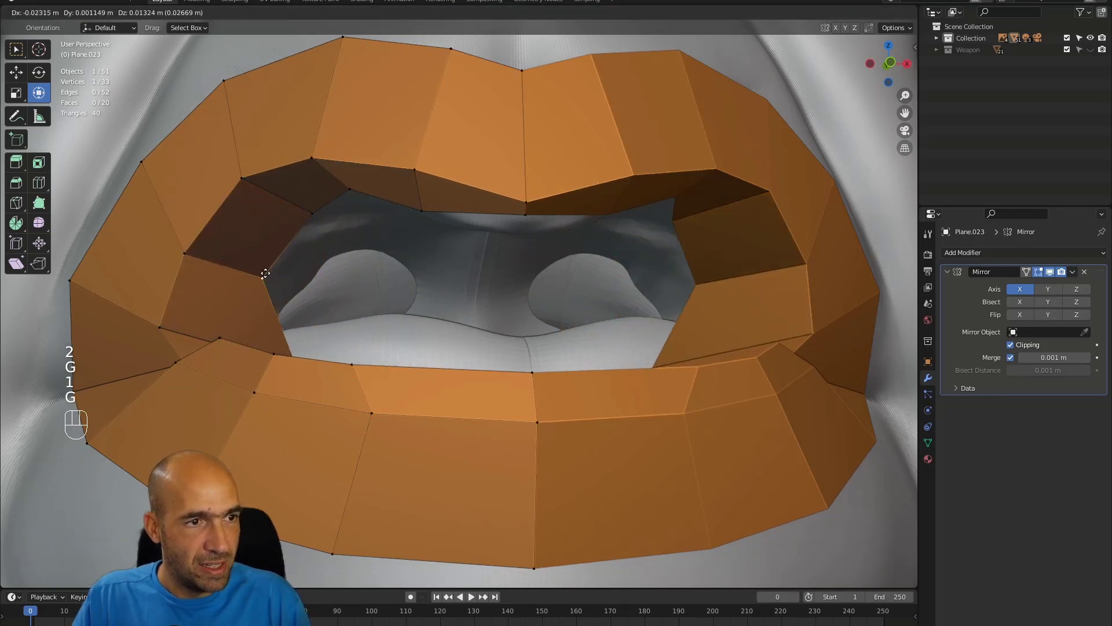
left_click(262, 278)
Step: Snap the lower lip's centre-line vertices to the sculpt and raise its inner centre vertex along the mouth opening
left_click(536, 424)
left_click(533, 566, "shift")
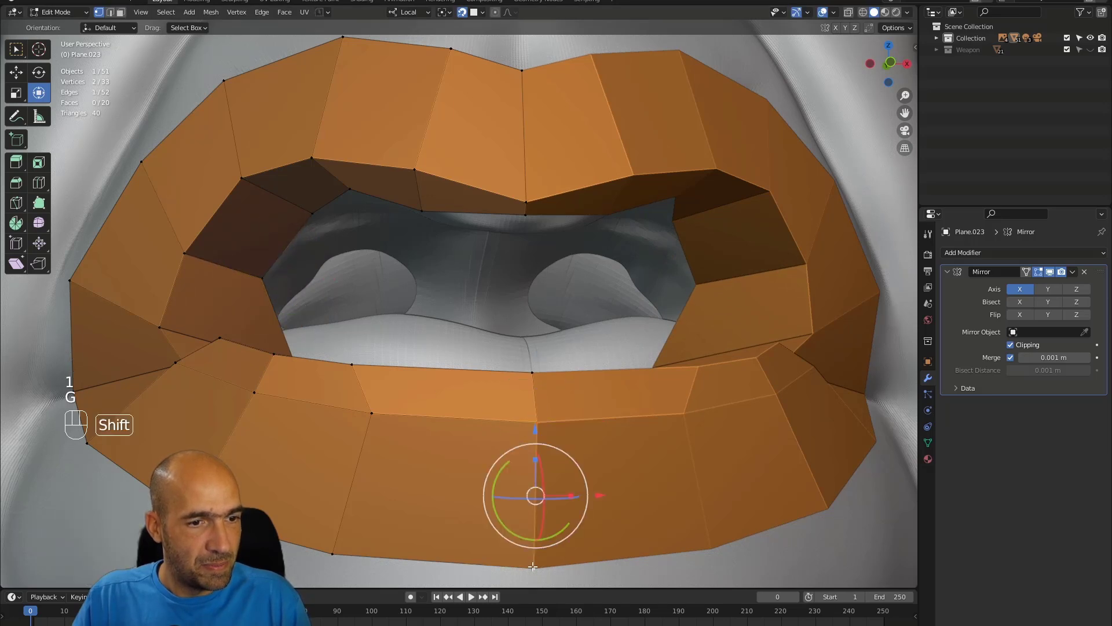
key("g")
left_click(536, 563)
middle_click_drag(548, 405, 539, 388)
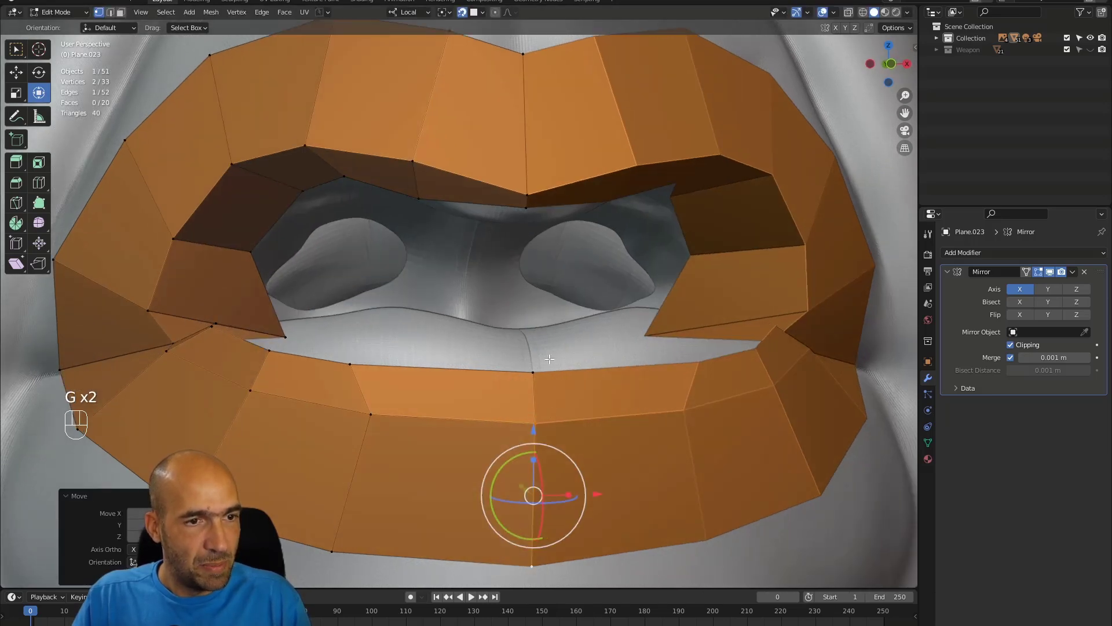
left_click(531, 368)
key("g")
left_click(530, 357)
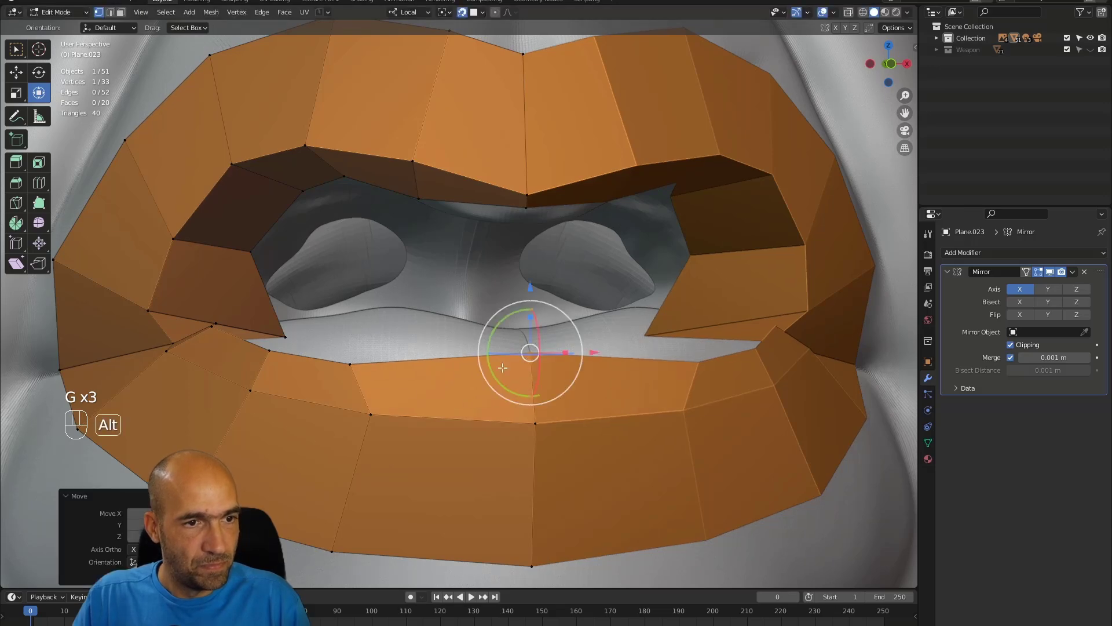
Step: Reposition the inner vertices of the lower lip between the centre line and the mouth corner to space them evenly
middle_click_drag(197, 376, 483, 376, "alt+shift")
middle_click_drag(571, 366, 598, 388, "alt")
left_click(663, 377)
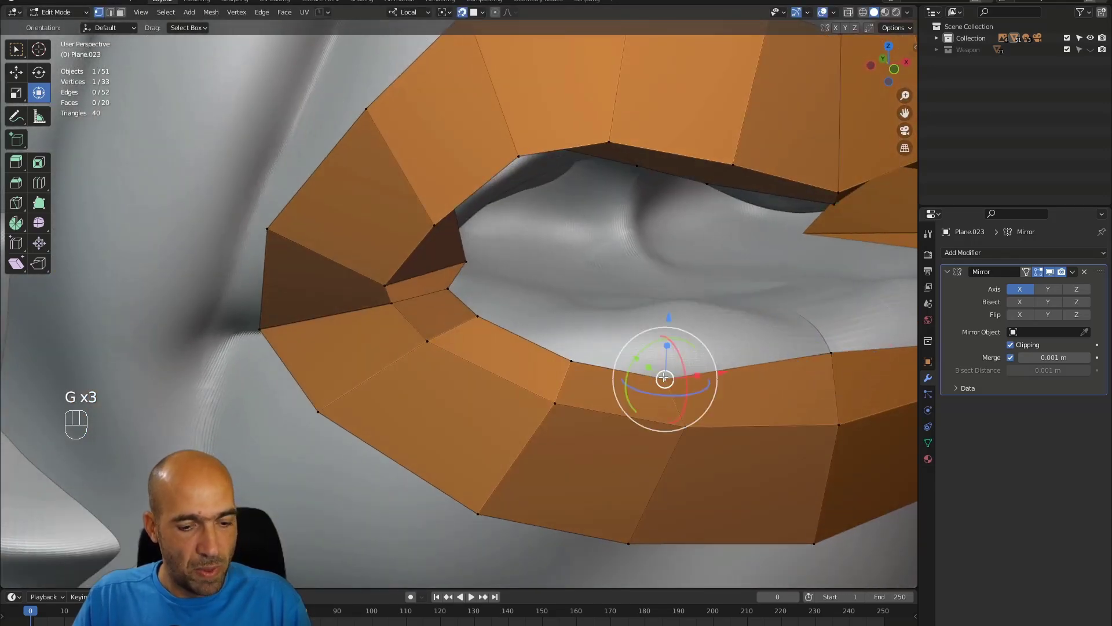
key("g")
left_click(582, 366)
key("g")
right_click(571, 355)
left_click(571, 356)
key("g")
left_click(572, 328)
Step: Move the inner lower-lip vertex at the mouth corner inward and pull the vertex above it toward the corner
middle_click_drag(480, 318, 497, 304, "alt")
left_click(509, 303)
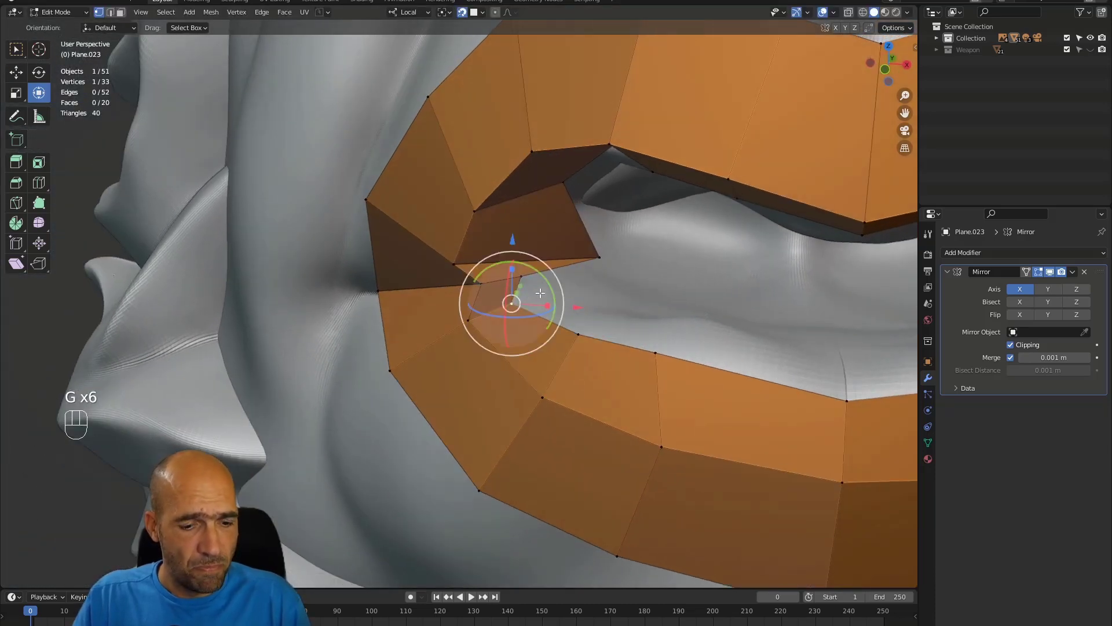
key("g")
left_click(530, 295)
left_click(600, 257)
key("g")
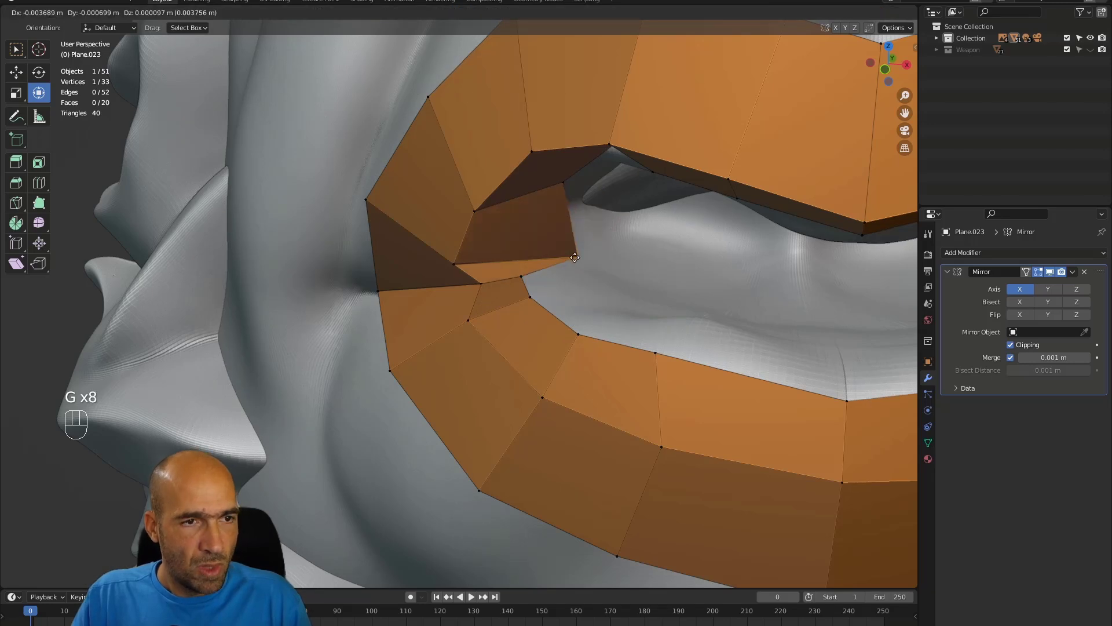
left_click(517, 242)
Step: Adjust two inner vertices above the mouth corner so the inner strip keeps an even width
middle_click_drag(550, 219, 551, 214, "alt")
left_click(561, 195)
key("g")
left_click(555, 176)
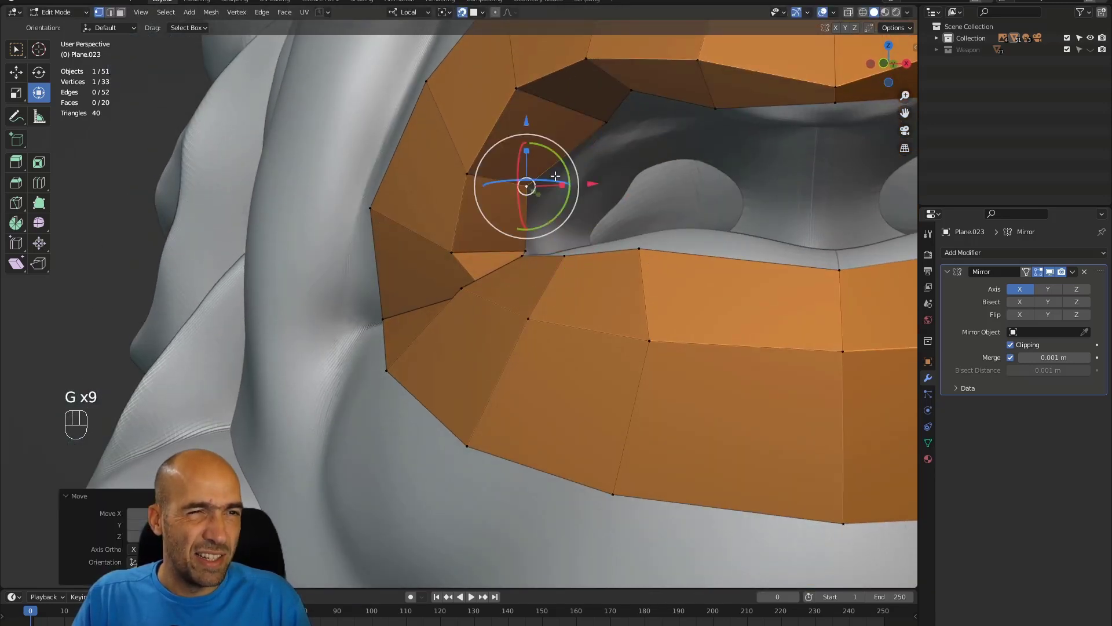
left_click(603, 123)
key("g")
left_click(566, 133)
Step: Reposition the upper lip's inner vertices near and on the centre line to follow the sculpted lip
left_click_drag(622, 90, 742, 115, "alt")
left_click(734, 101)
key("g")
left_click(732, 90)
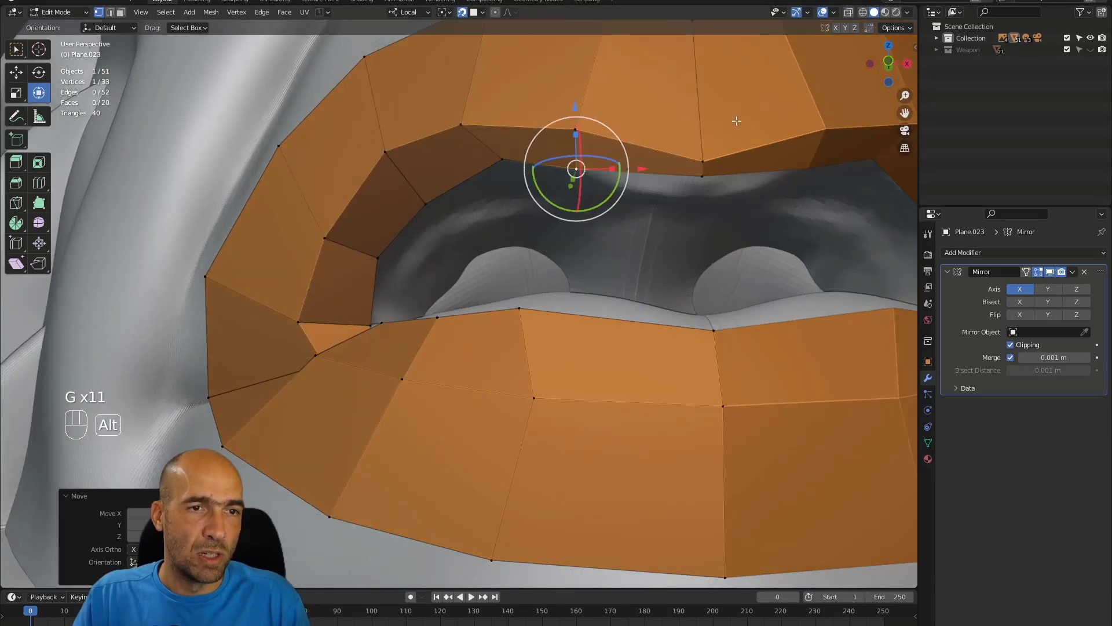
left_click_drag(700, 165, 713, 159, "alt")
left_click(701, 177)
key("g")
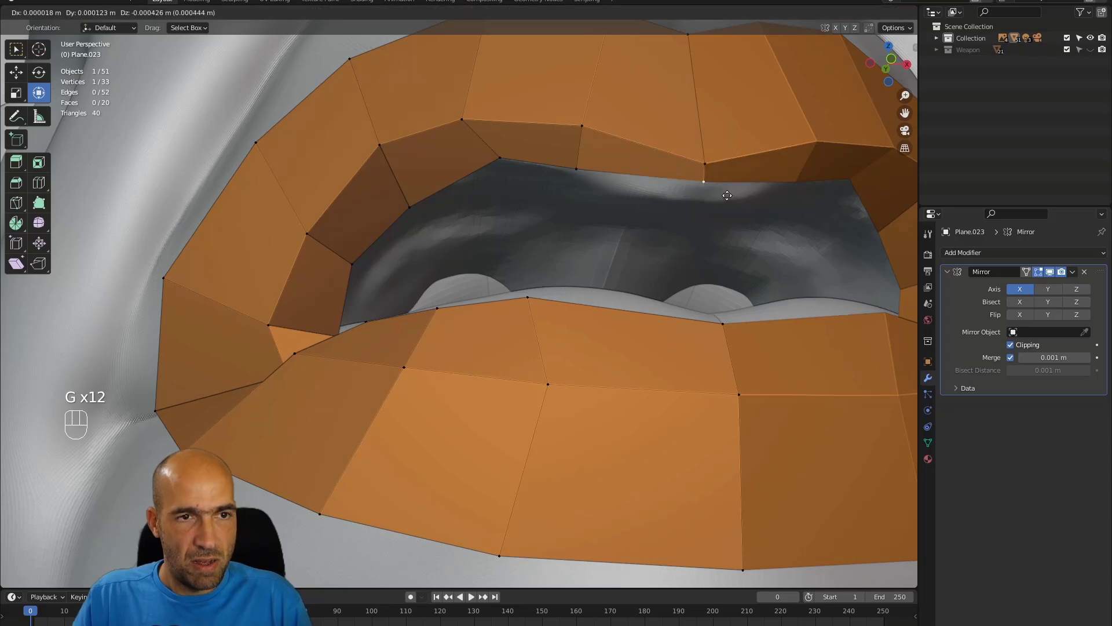
left_click(712, 211)
Step: Reposition the inner-edge vertex where the upper lip curves down toward the mouth corner
middle_click_drag(655, 184, 621, 234, "ctrl+alt")
middle_click_drag(527, 270, 469, 337, "ctrl+alt")
middle_click_drag(470, 268, 438, 503, "ctrl+alt")
key("KP_Decimal")
middle_click_drag(434, 325, 423, 430, "ctrl+alt")
middle_click_drag(405, 376, 509, 314, "alt+shift")
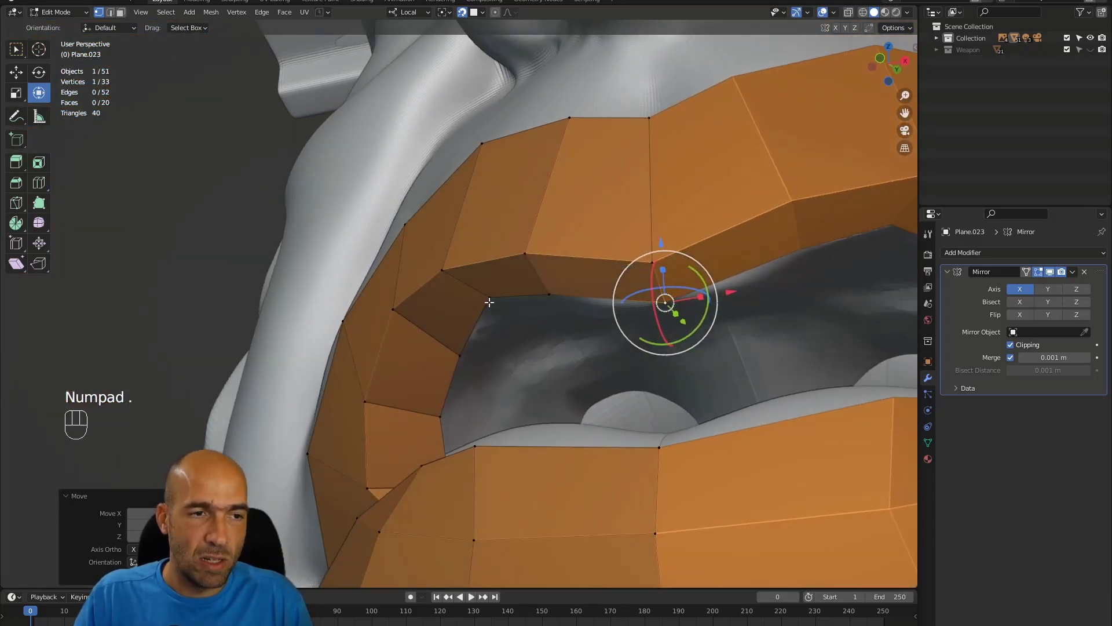
left_click(490, 299)
key("g")
key("g")
left_click(447, 427)
Step: Move the two lower inner vertices on the upper side of the mouth corner closer to the sculpt surface
left_click(445, 426)
key("g")
left_click(431, 424)
middle_click_drag(431, 424, 478, 458, "alt")
left_click(452, 460)
key("g")
left_click(442, 458)
Step: Extrude the short inner edge at the mouth corner into the mouth as a new quad
key("2")
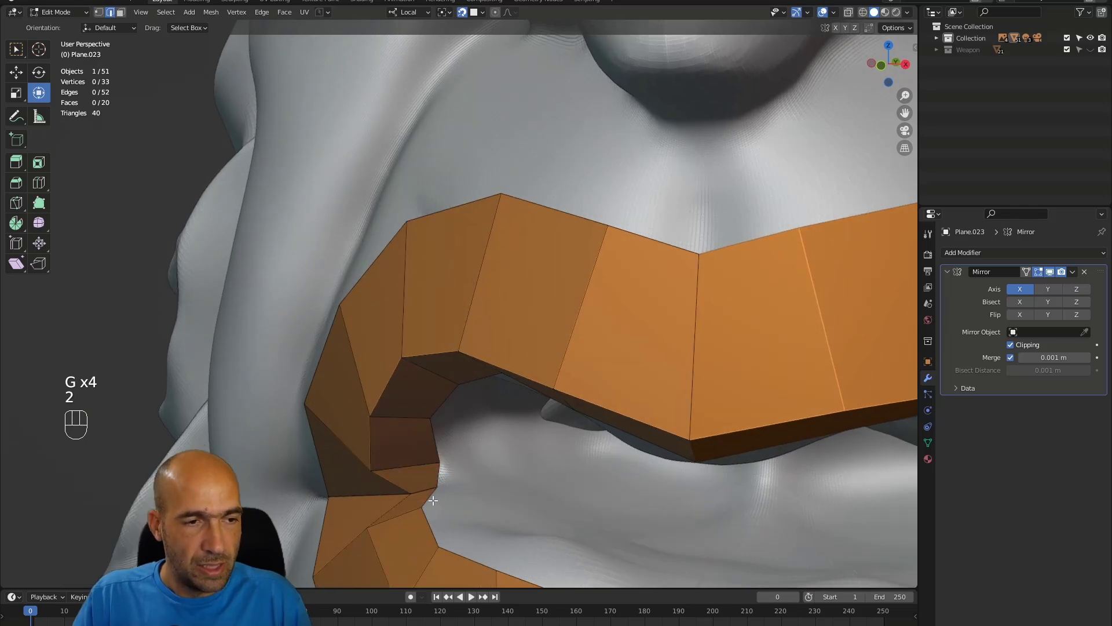
left_click(442, 476)
key("e")
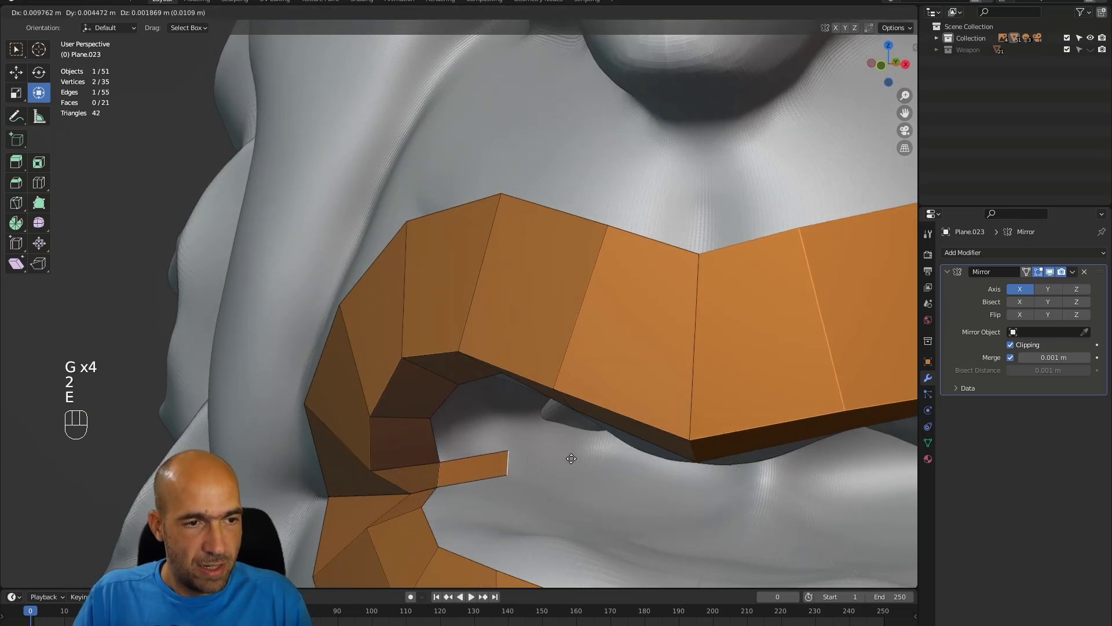
left_click(570, 458)
left_click_drag(570, 457, 502, 423, "alt")
Step: Fill two quads upward from the extruded corner face along the inner edge of the mouth corner
left_click(445, 442)
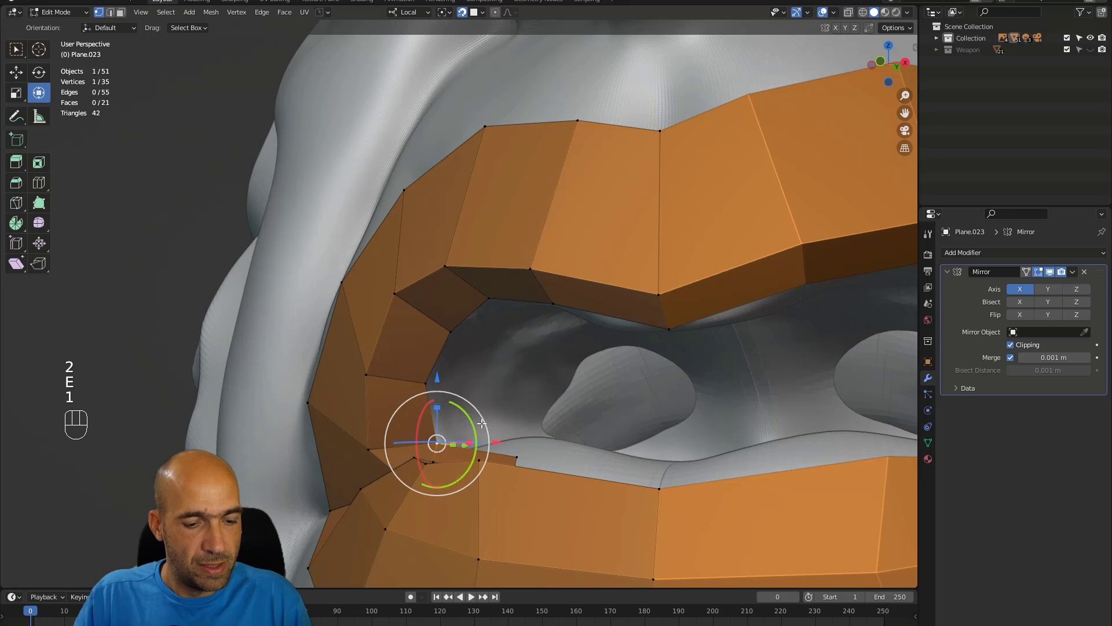
key("f")
left_click(503, 393)
left_click(434, 384)
key("f")
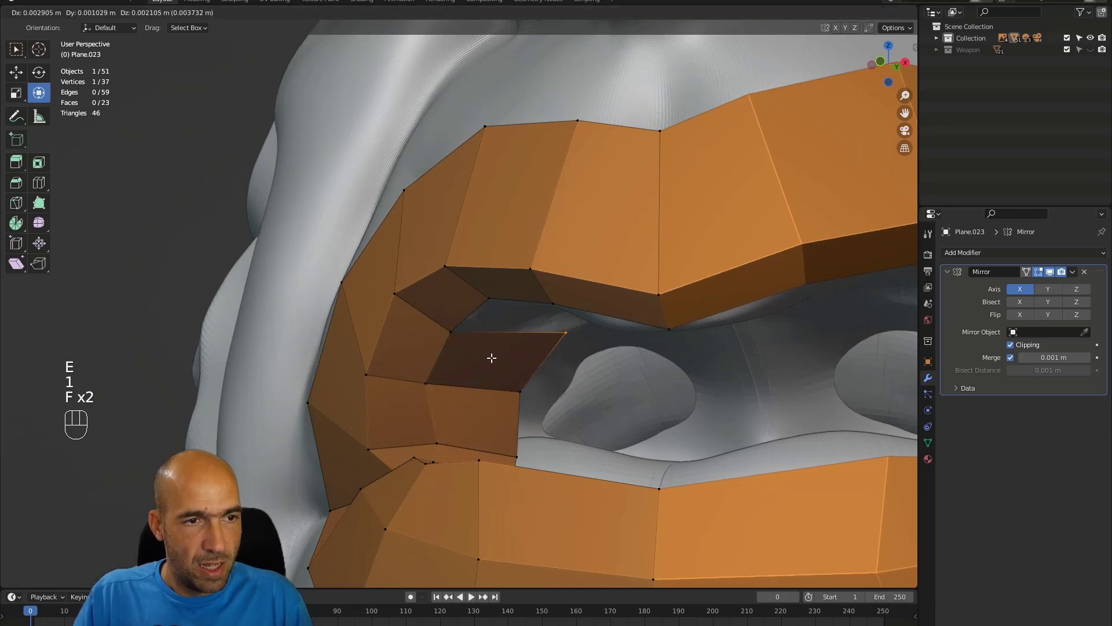
left_click(584, 333)
middle_click_drag(586, 339, 591, 339)
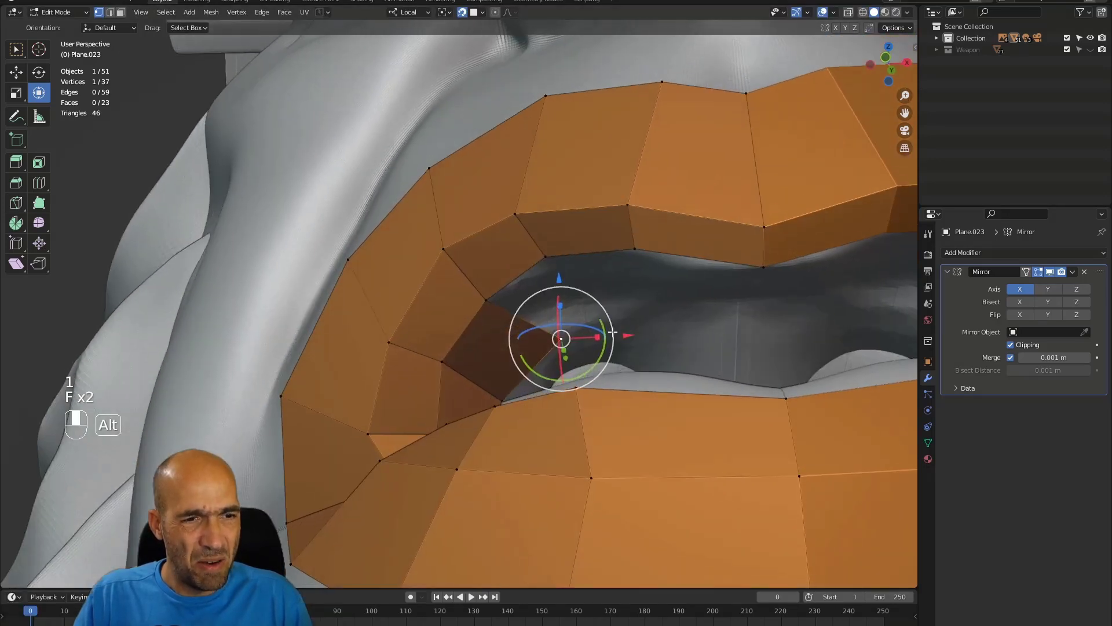
Step: Continue filling quads along the upper lip's inner edge until the new row reaches the centre line
left_click(489, 300)
key("f")
left_click(617, 316)
key("f")
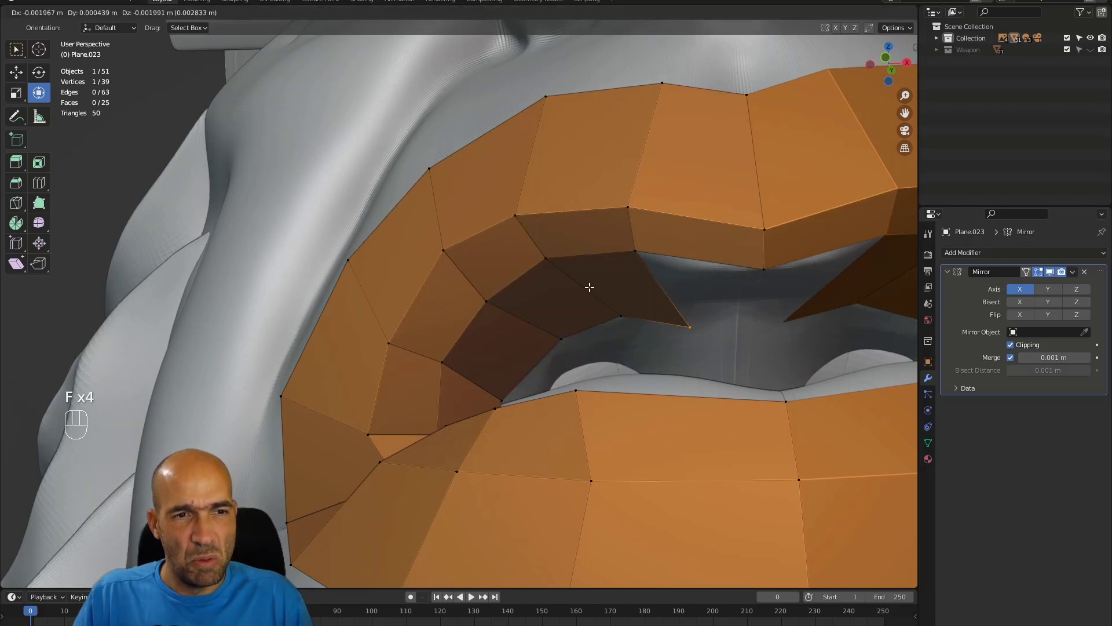
left_click(600, 270)
key("f")
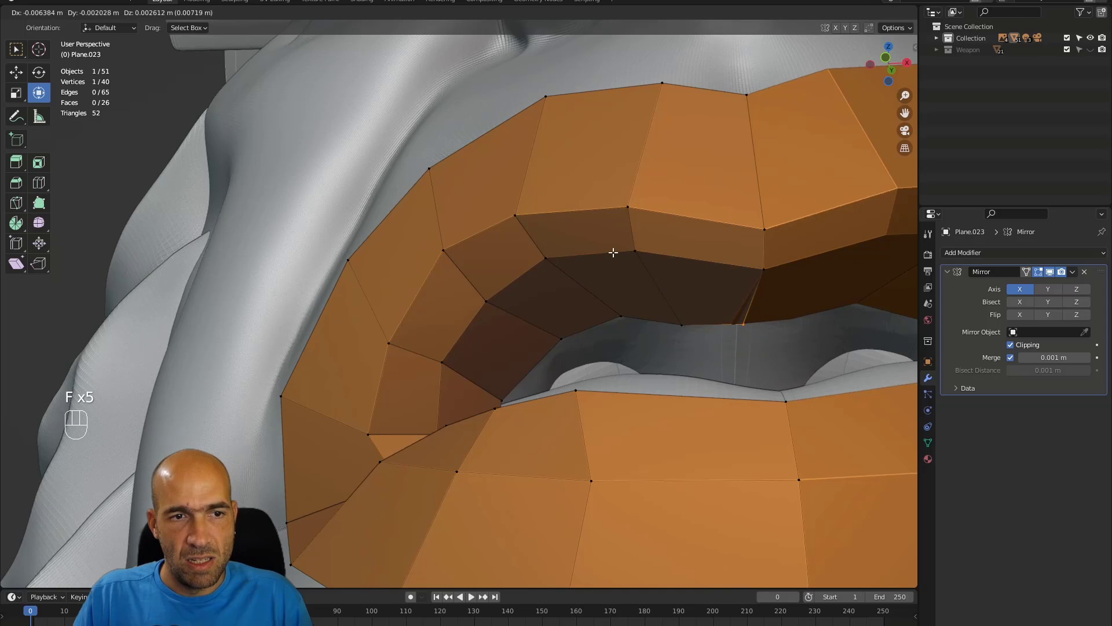
left_click(604, 256)
Step: Fill a quad below the mouth corner at the start of the lower lip's inner row, undoing the misplaced face
left_click_drag(604, 255, 457, 472, "alt")
left_click(458, 470)
key("f")
left_click(524, 460)
key("f")
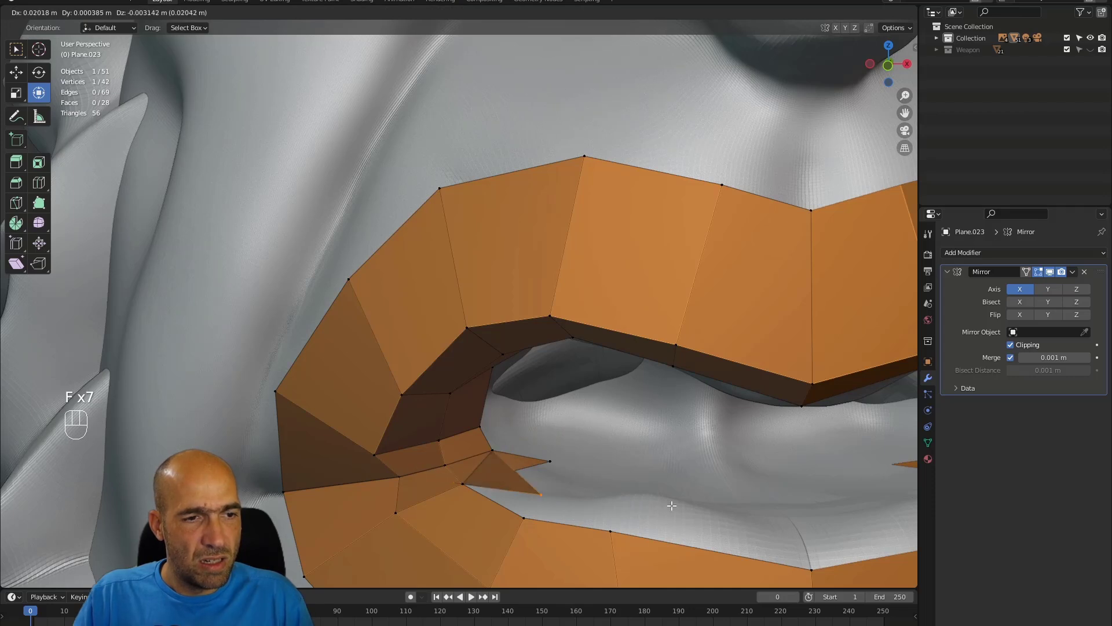
key("ctrl+z")
key("ctrl+z")
Step: Add the next quad along the lower lip's inner edge and undo the extra face after it
left_click(463, 484)
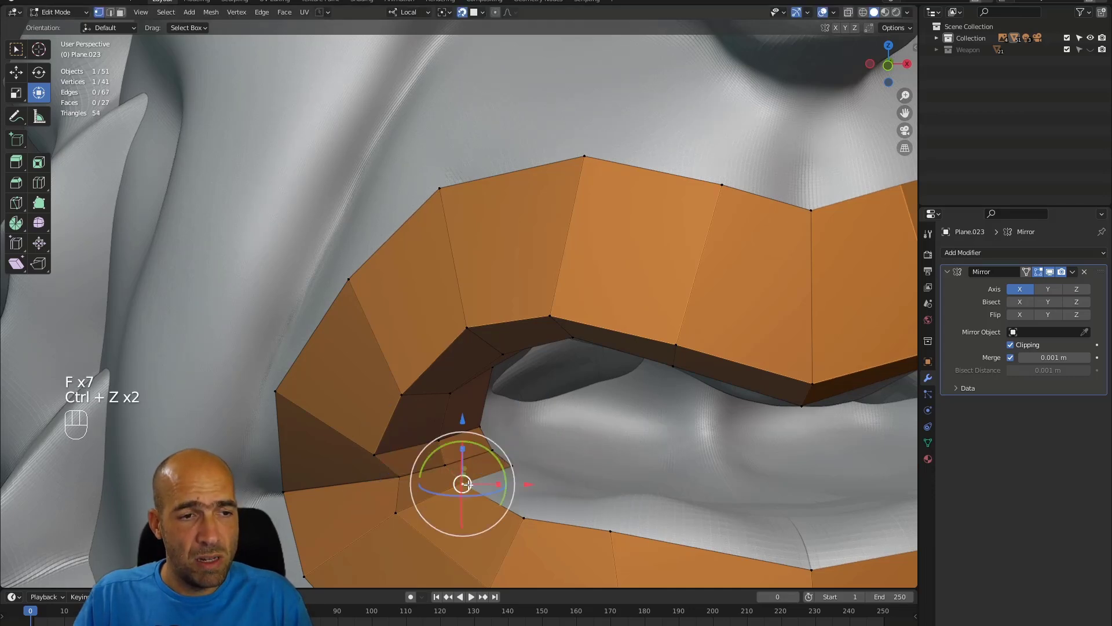
key("f")
left_click(587, 466)
key("f")
key("Escape")
key("ctrl+z")
key("ctrl+z")
Step: Fill the remaining quads along the lower lip's inner edge up to the centre line
left_click(523, 518)
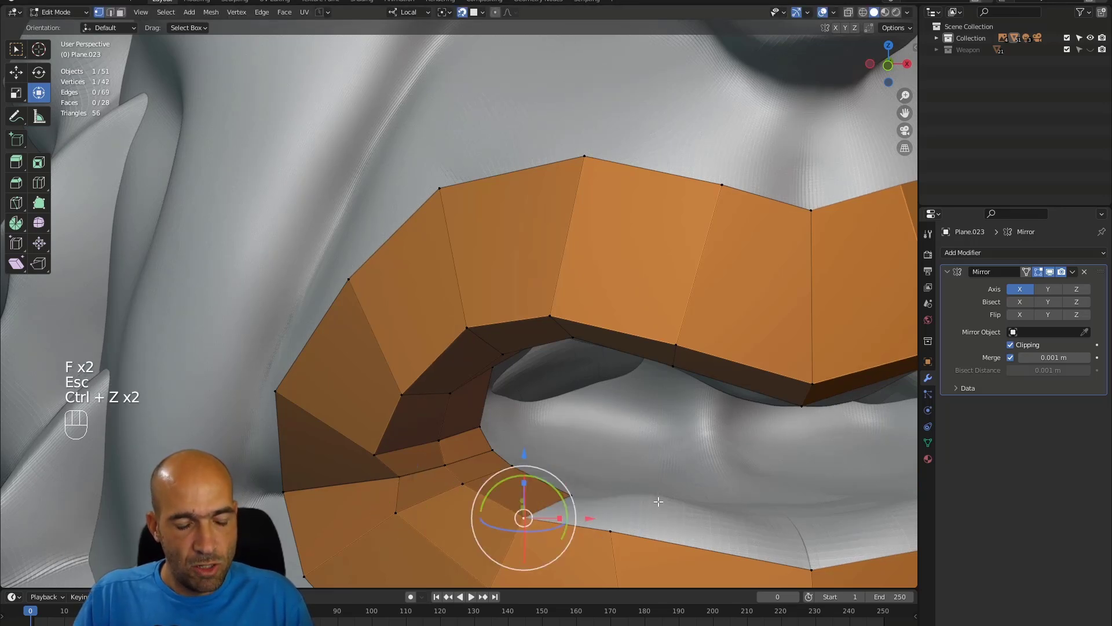
key("f")
left_click(661, 484)
key("f")
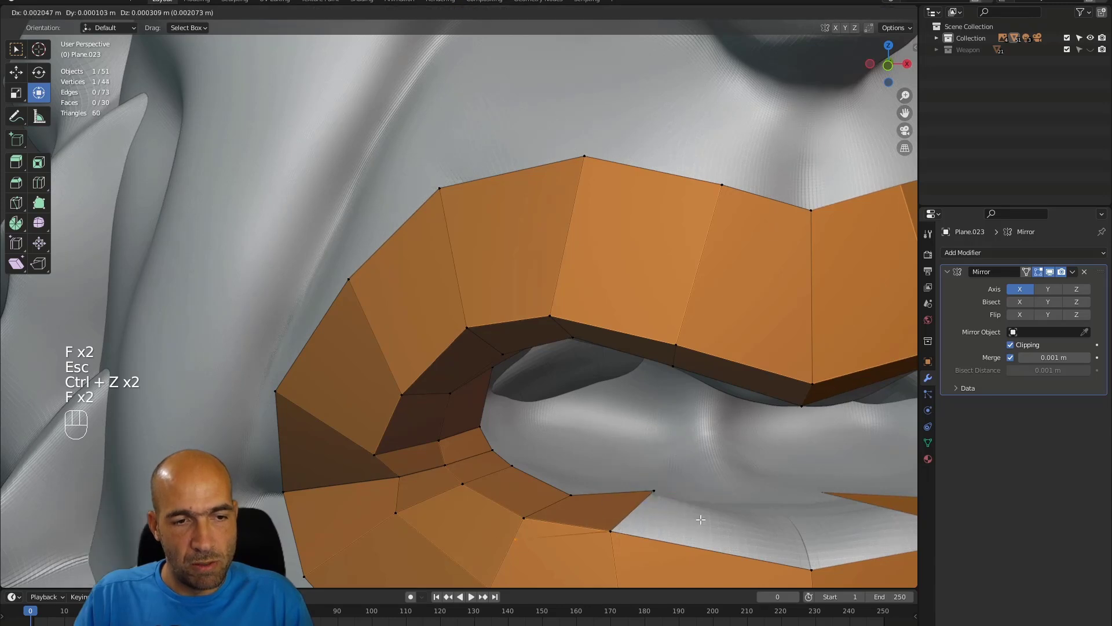
right_click(746, 513)
key("ctrl+z")
middle_click_drag(737, 502, 610, 427, "alt")
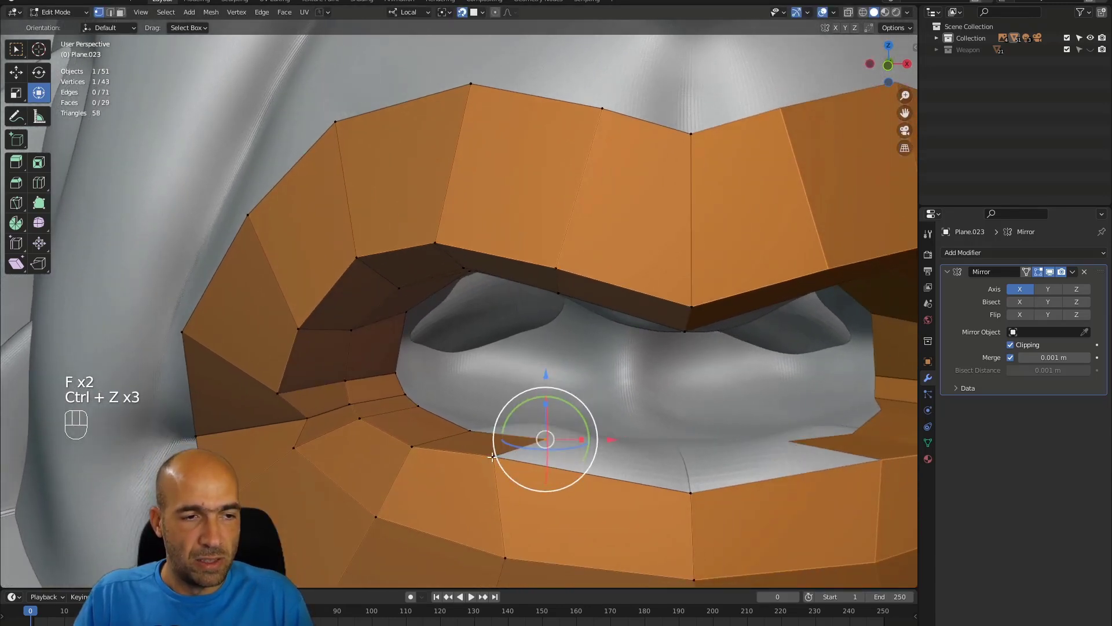
key("f")
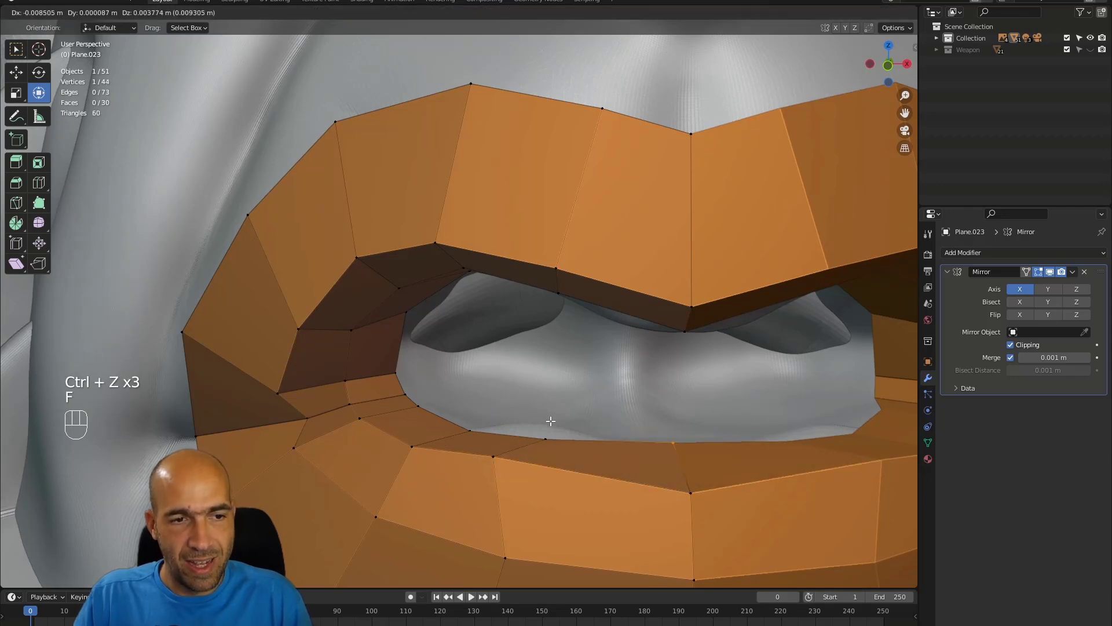
left_click(637, 434)
Step: Extrude the lower lip's innermost edge beside the centre line back into the mouth
left_click_drag(637, 434, 633, 432, "alt")
middle_click_drag(633, 432, 642, 422, "alt")
key("2")
left_click(627, 440)
key("e")
left_click(617, 349)
middle_click_drag(618, 348, 584, 314, "alt")
left_click_drag(583, 314, 577, 356, "alt")
left_click_drag(559, 311, 574, 342)
key("ctrl+z")
Step: Fill the gap between the extruded centre face and the mouth corner with triangular faces fanning along the lower lip
left_click_drag(640, 355, 528, 416, "alt")
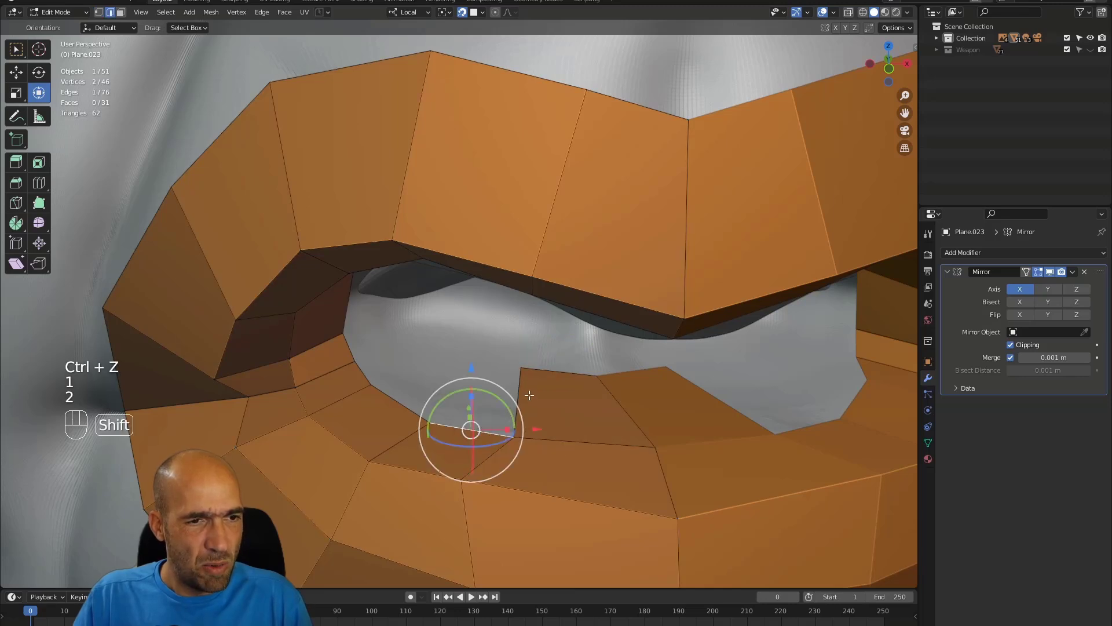
left_click_drag(520, 394, 405, 400, "alt")
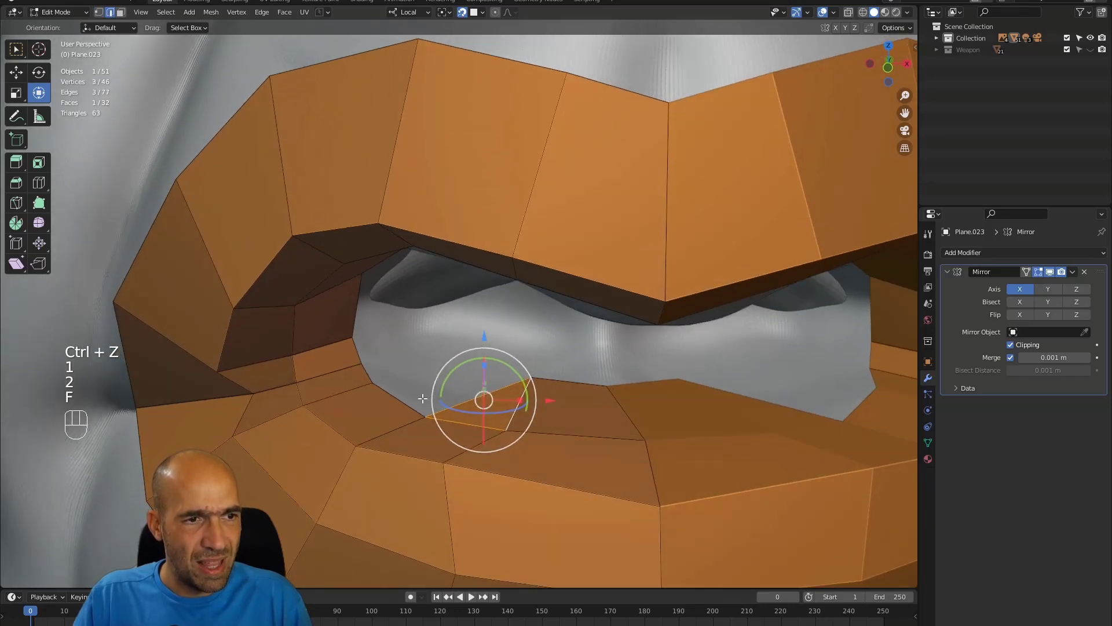
key("f")
key("1")
left_click(405, 399)
key("2")
left_click(402, 397)
left_click(483, 393, "shift")
left_click_drag(483, 394, 383, 360, "alt")
key("f")
left_click(458, 376, "shift")
key("f")
Step: Fill two stacked quads upward from the inner mouth corner to build the side wall of the mouth interior
key("1")
left_click(364, 360)
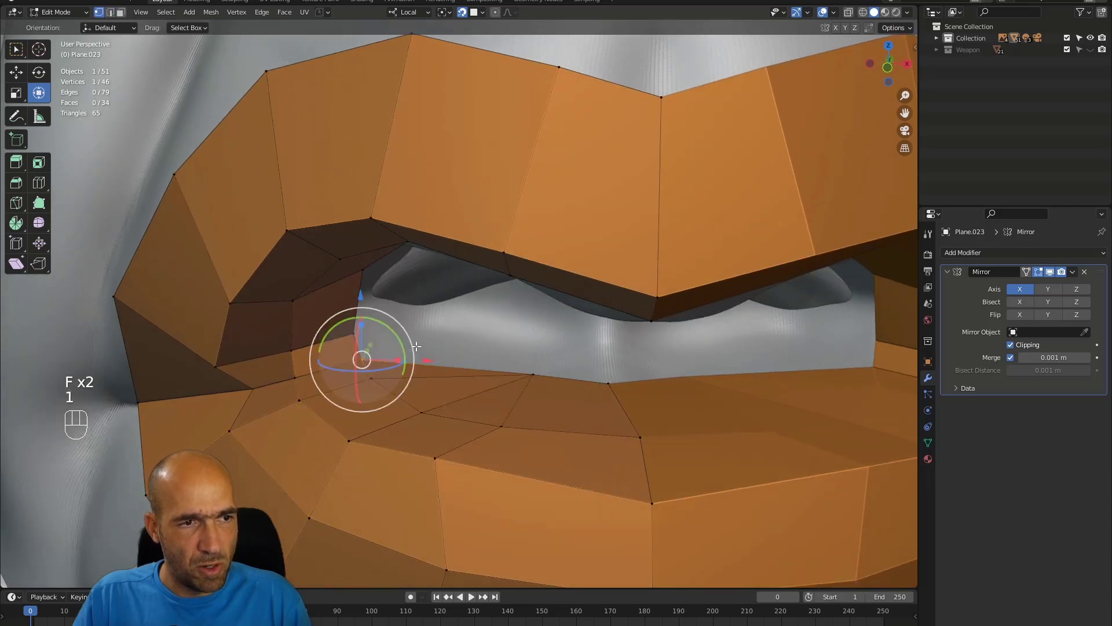
key("f")
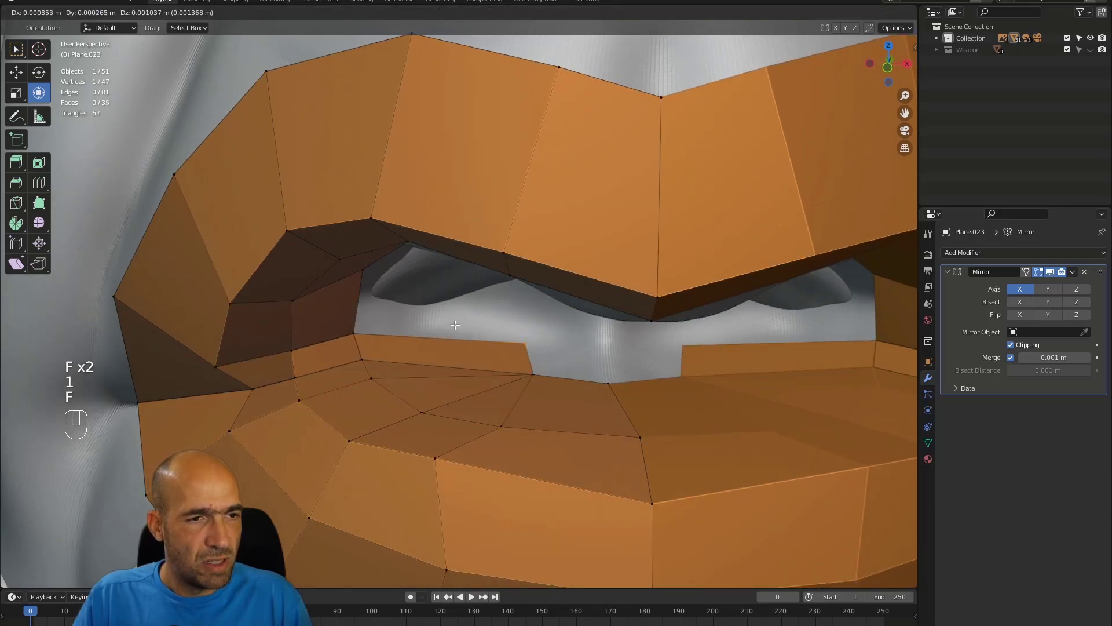
left_click(429, 294)
left_click_drag(445, 317, 365, 318, "alt")
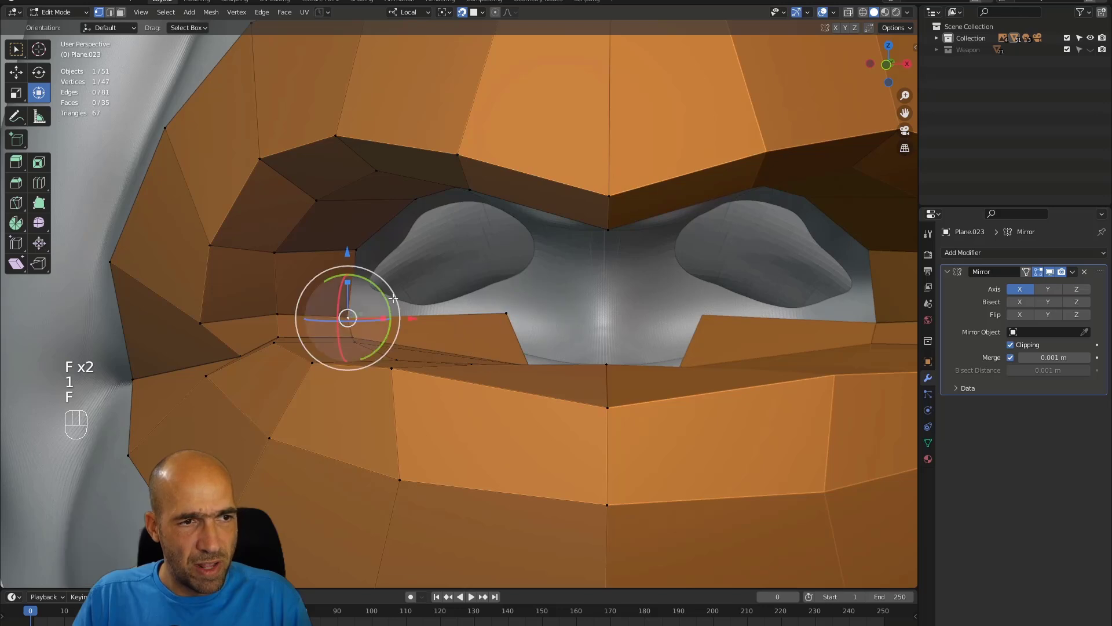
key("f")
left_click(477, 300)
Step: Bridge the upper lip's inner edges to the top edges of the side wall with two faces toward the centre
left_click_drag(477, 300, 465, 181, "alt")
key("2")
left_click(459, 178)
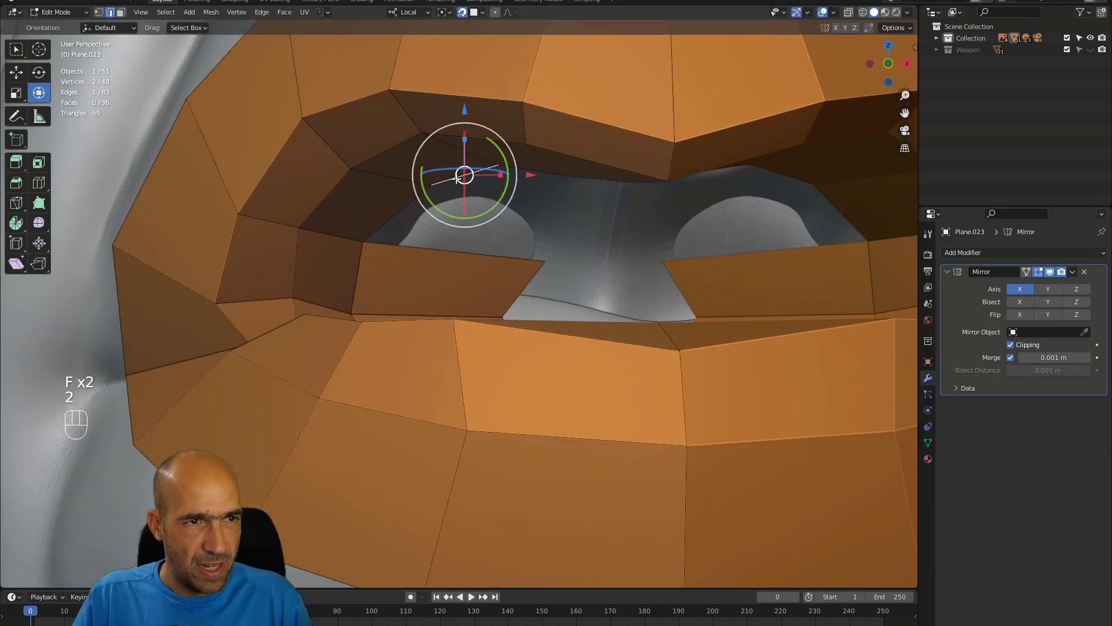
left_click(456, 252, "shift")
key("f")
left_click_drag(576, 219, 586, 176, "alt")
left_click(586, 176)
left_click(530, 234, "shift")
key("f")
middle_click_drag(598, 224, 575, 244, "alt")
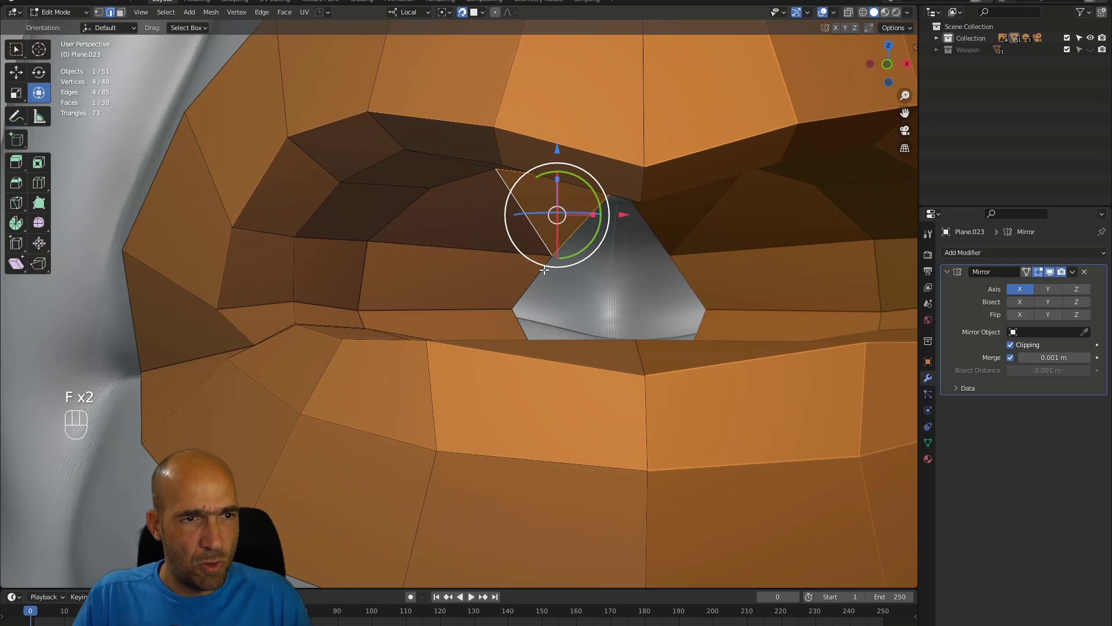
Step: Move the lower free corner vertex of the mouth's side wall toward the centre line
key("1")
left_click(512, 310)
key("g")
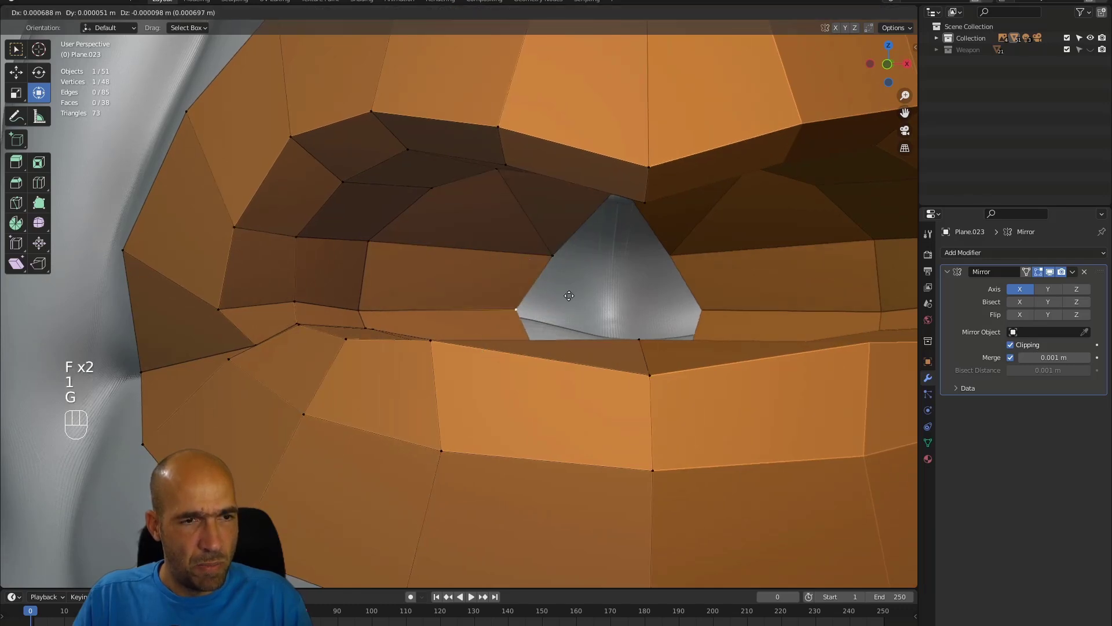
left_click(585, 296)
Step: Fill a face beside the upper part of the mouth's side wall and move its new corner vertex toward the centre line
left_click_drag(584, 296, 564, 260, "alt")
left_click(548, 255)
key("f")
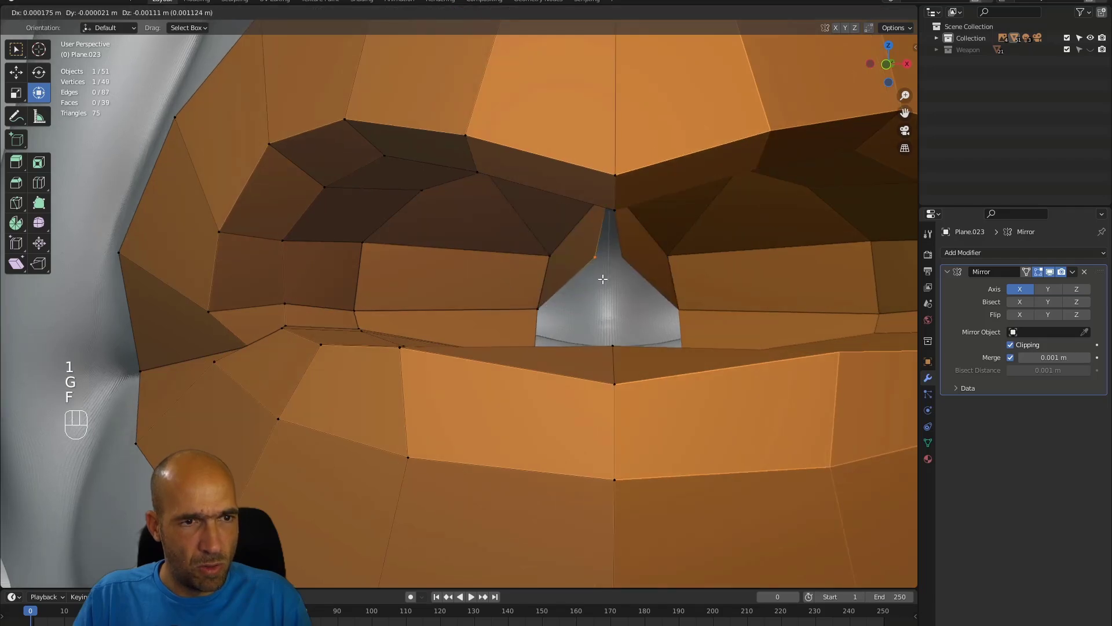
left_click(604, 328)
Step: Fill the lower opening at the back of the mouth from the side wall's free vertical edge
left_click_drag(604, 328, 577, 300, "alt")
key("2")
left_click(577, 304)
left_click(534, 333)
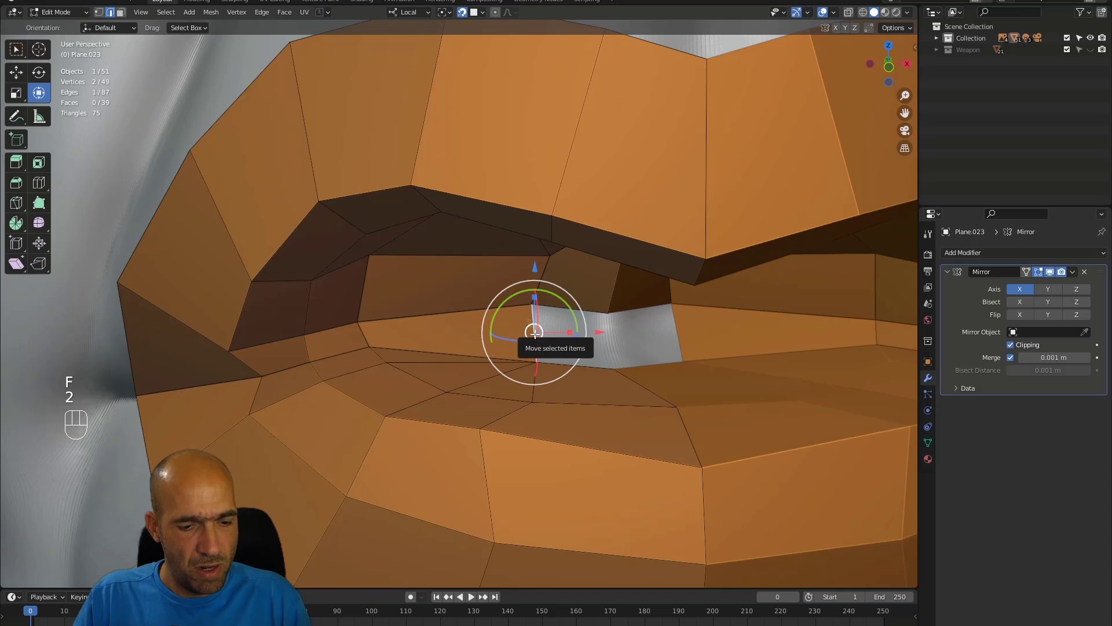
key("f")
left_click_drag(565, 342, 595, 363, "alt")
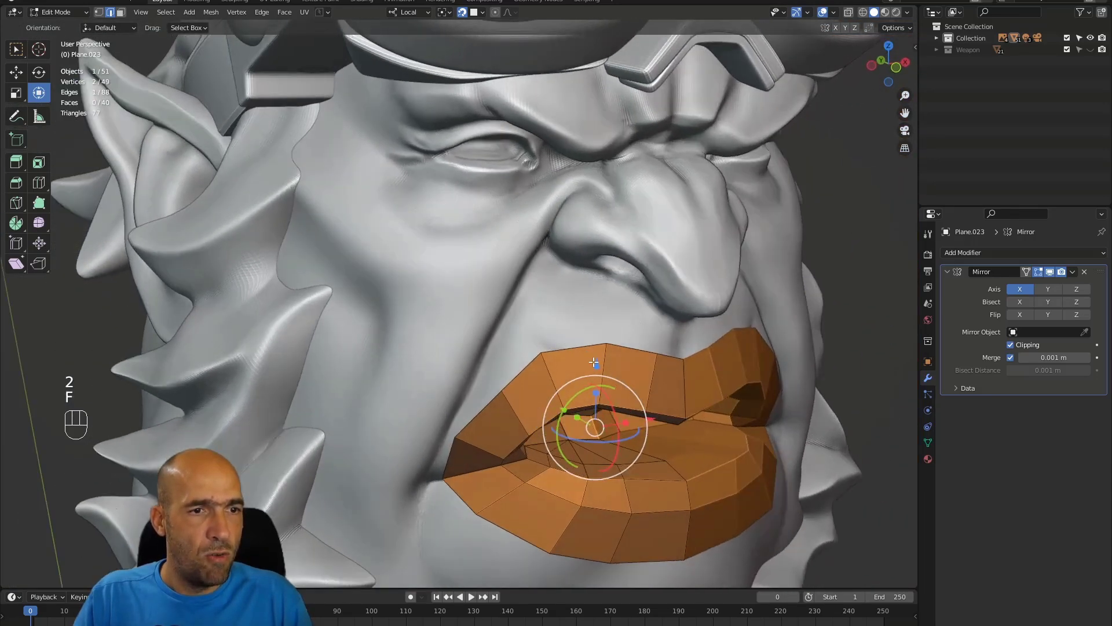
Step: Extrude an outer edge of the upper lip up to the cheek under the eye and extrude a second short face beyond it
left_click(576, 350)
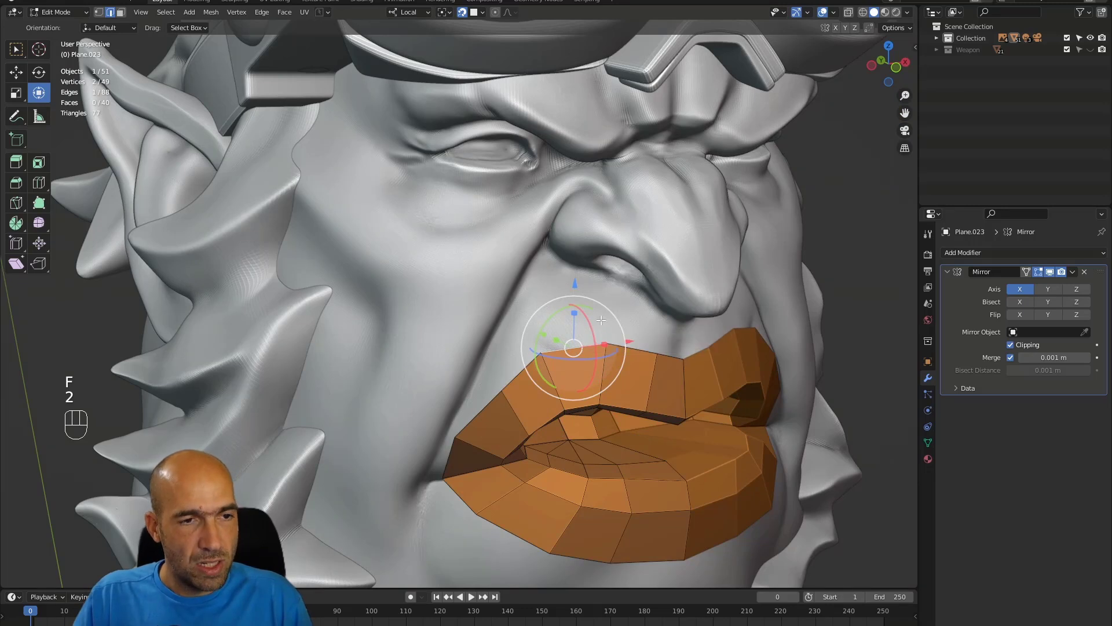
key("e")
left_click(536, 174)
key("e")
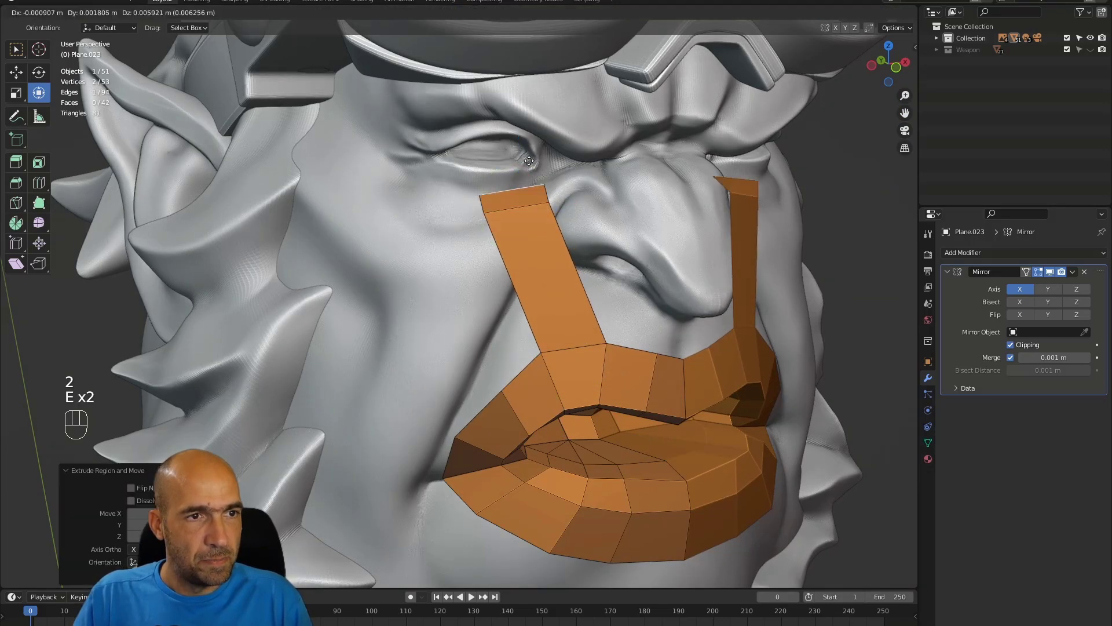
left_click(527, 153)
Step: Delete the long face linking the upper lip to the short face below the eye
key("3")
left_click(537, 273)
key("x")
left_click(537, 273)
middle_click_drag(537, 274, 552, 305, "alt+shift")
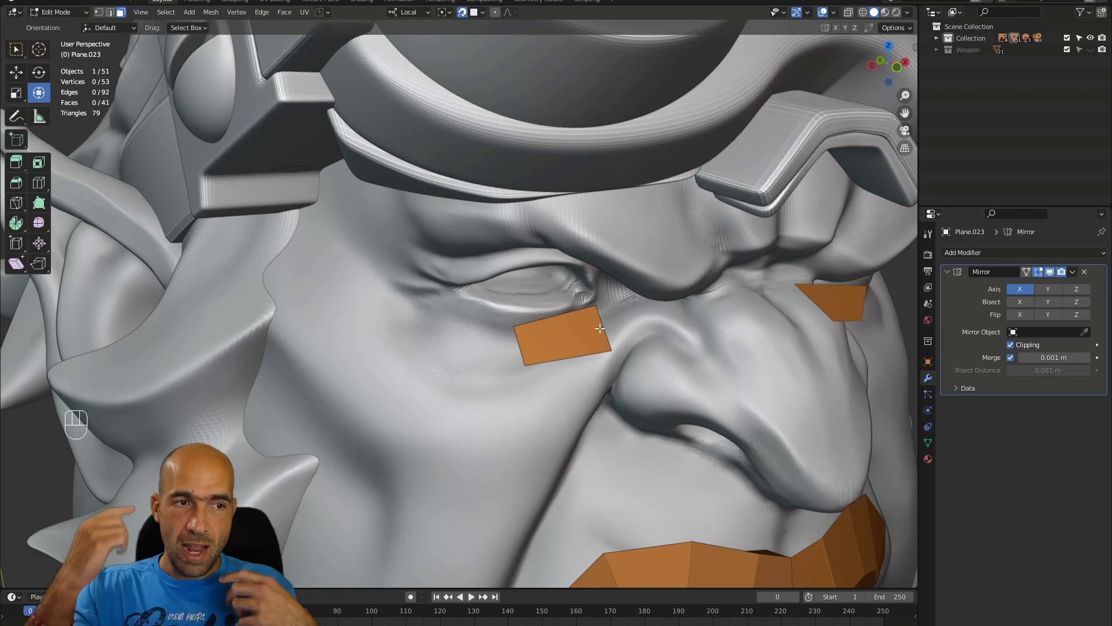
Step: Move the four corner vertices of the detached face up to fit along the lower eyelid
left_click_drag(587, 359, 615, 264, "alt")
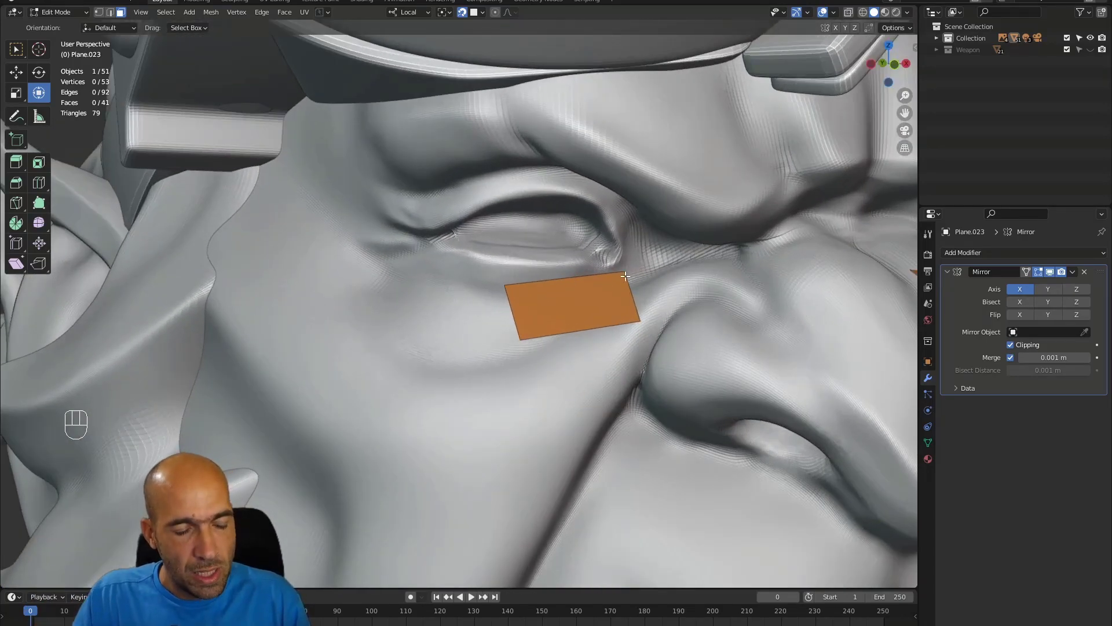
left_click(626, 274)
key("g")
left_click(529, 299)
left_click(504, 285)
key("g")
left_click(529, 266)
left_click(520, 339)
key("g")
left_click(524, 309)
left_click(639, 321)
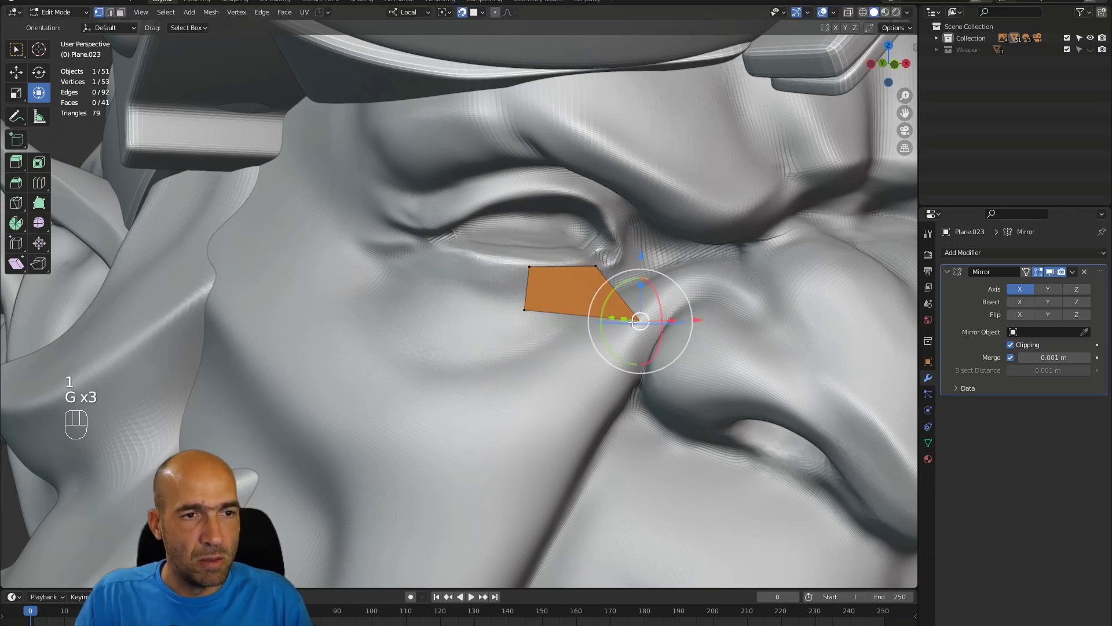
key("g")
left_click(593, 293)
Step: Refine the corners of the lower eyelid face into a narrower quad that follows the lid's edge
left_click_drag(565, 279, 524, 271, "alt")
left_click(512, 263)
key("g")
left_click(555, 262)
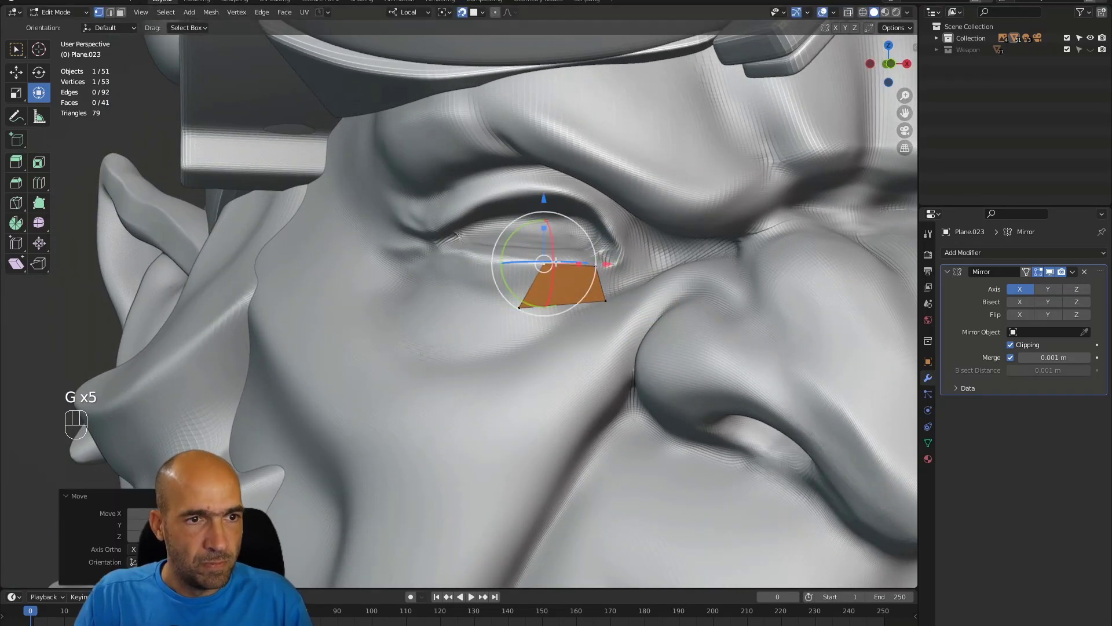
left_click(521, 307)
key("g")
left_click(548, 306)
left_click(609, 299)
key("g")
left_click(603, 297)
left_click(593, 266)
key("g")
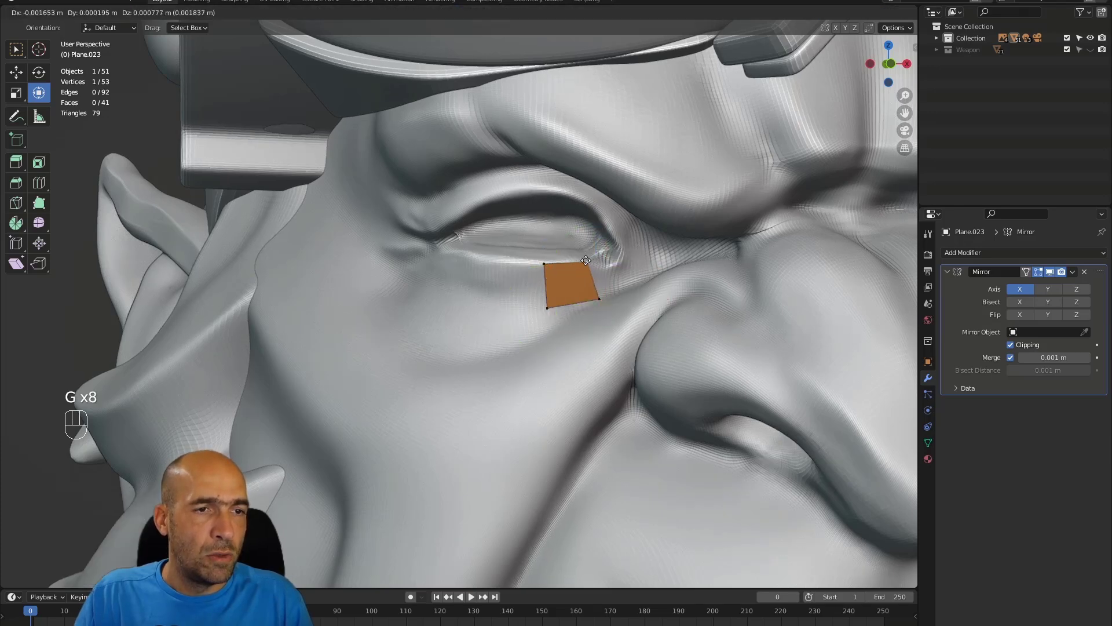
left_click(587, 262)
right_click(592, 268)
left_click(628, 336)
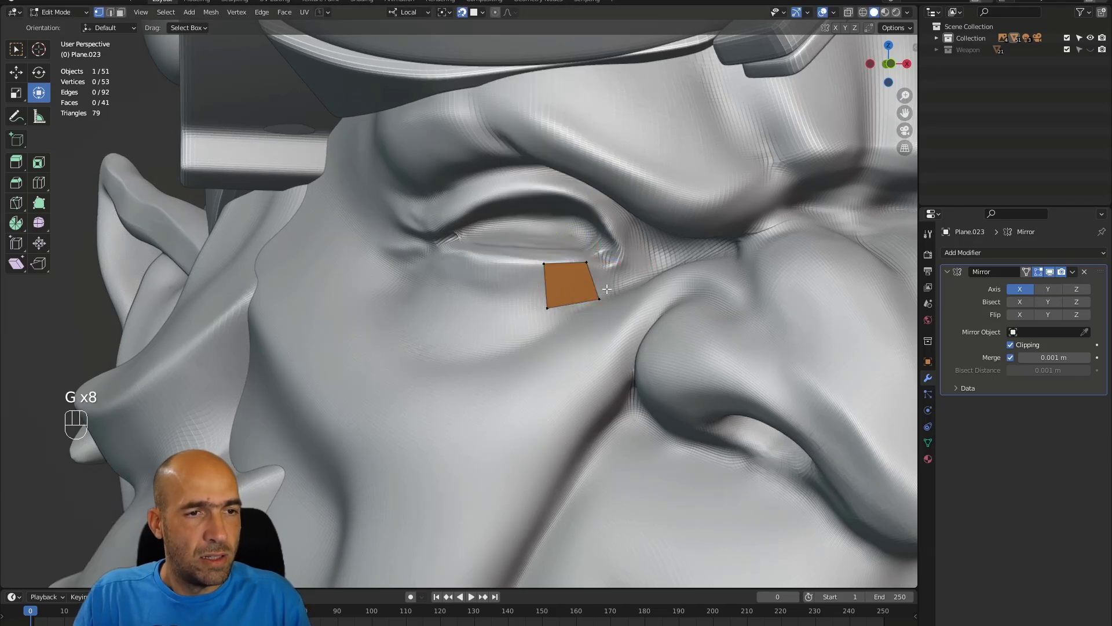
Step: Extrude the eyelid face's nose-side edge toward the inner eye corner and raise the new lower vertex
left_click_drag(607, 292, 599, 289, "alt")
left_click(595, 286)
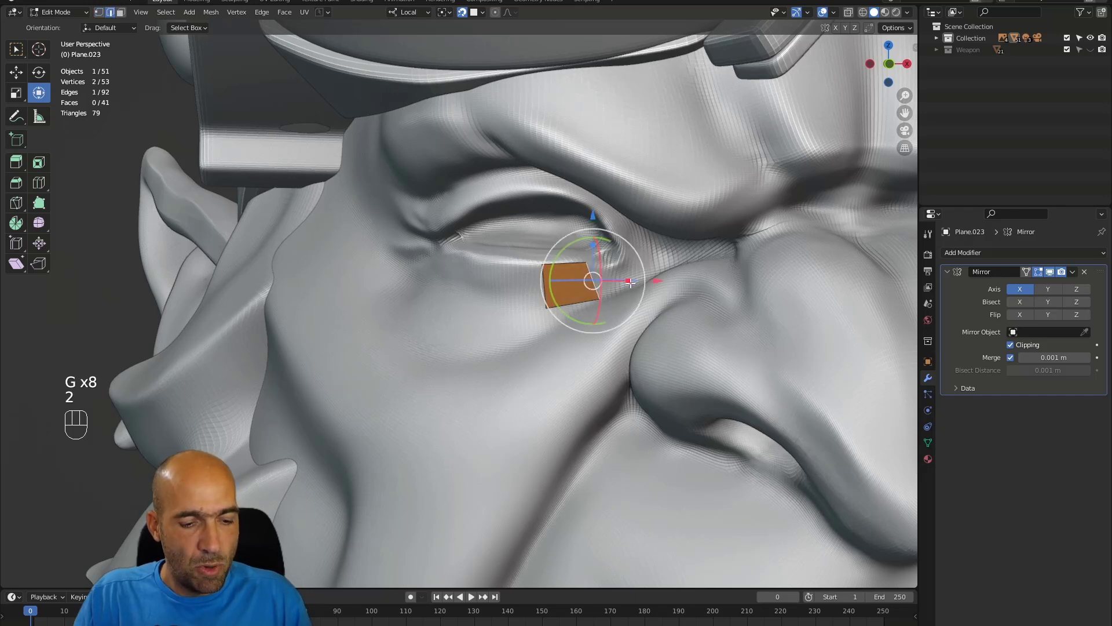
key("e")
left_click(664, 285)
key("1")
left_click(636, 301)
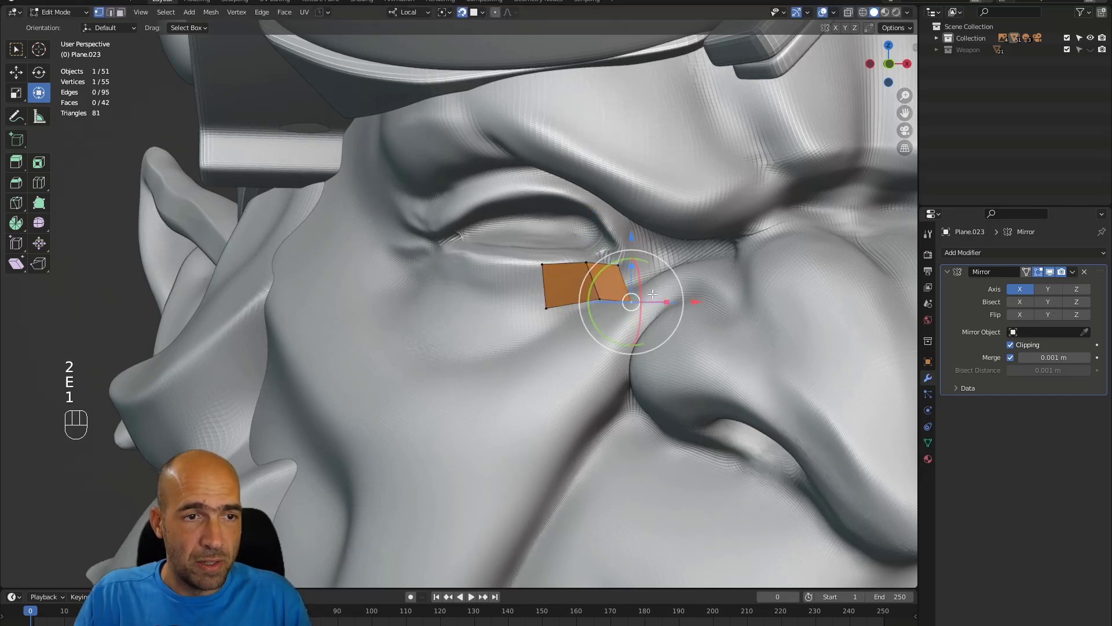
key("g")
left_click(641, 277)
Step: Extrude the strip's end edge around the inner eye corner, rotating and moving it to follow the curve
key("2")
left_click(623, 277)
key("e")
left_click(671, 247)
key("r")
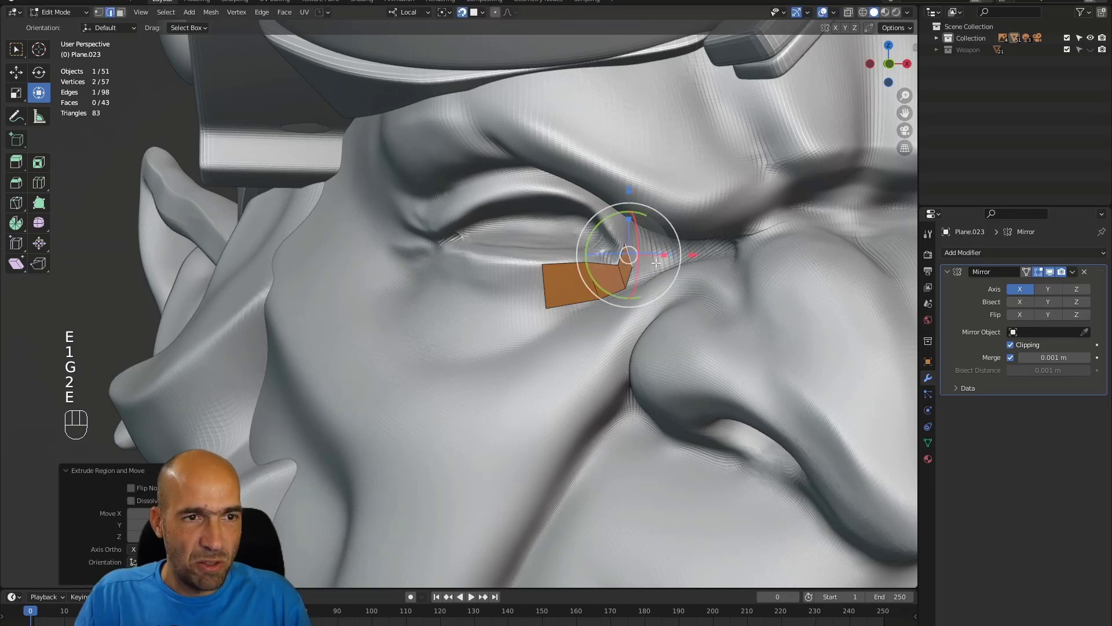
left_click(688, 189)
key("g")
left_click(694, 176)
Step: Extrude another segment upward past the inner eye corner and rotate and move its end edge in line with the lid
key("e")
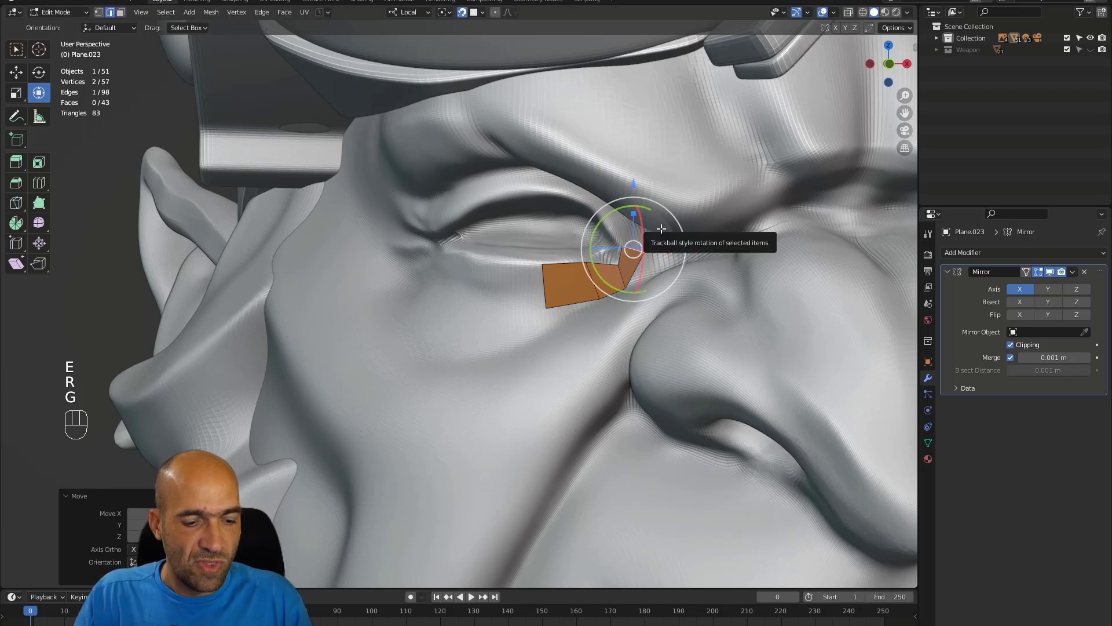
left_click(640, 203)
left_click_drag(644, 203, 676, 202, "alt")
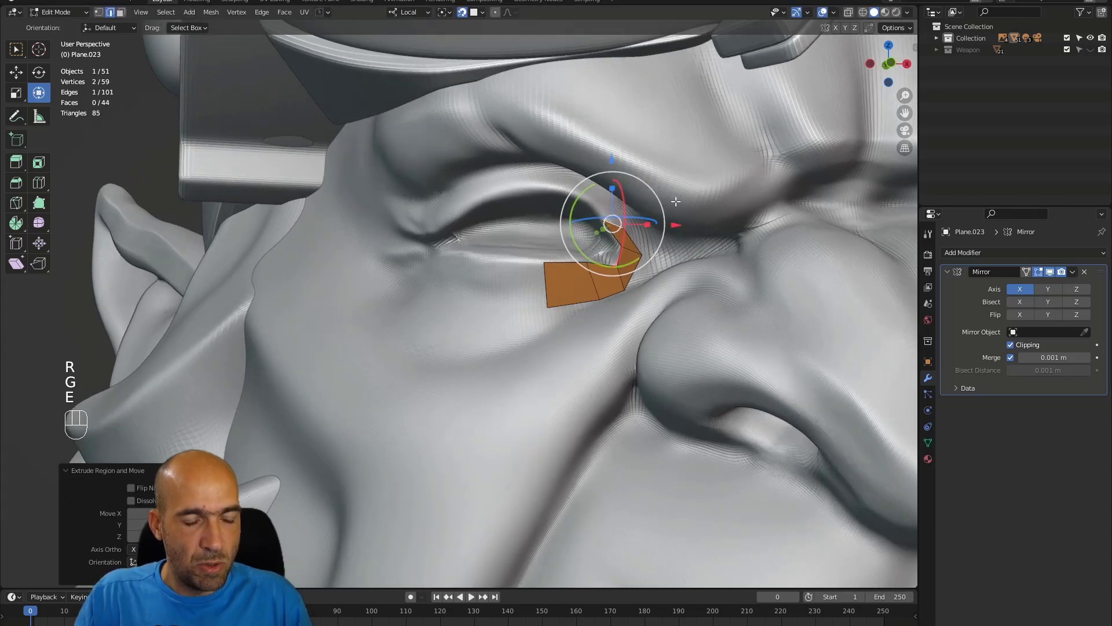
key("r")
left_click(640, 121)
key("g")
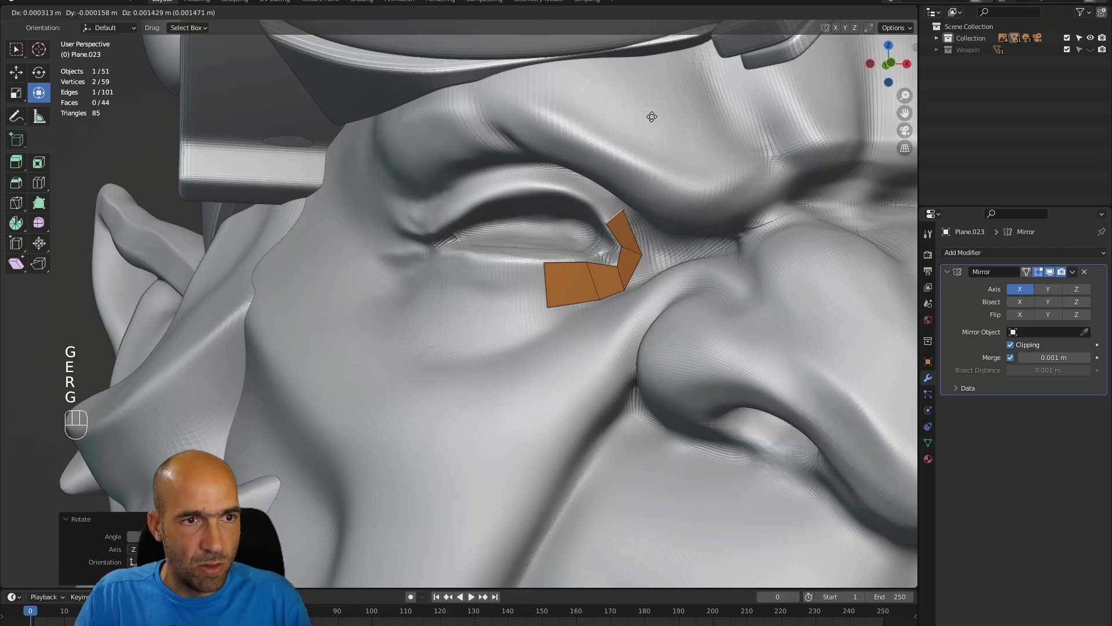
left_click(650, 110)
Step: Adjust individual outer vertices of the strip at the inner eye corner to widen the bend
left_click_drag(648, 105, 627, 200, "alt")
key("1")
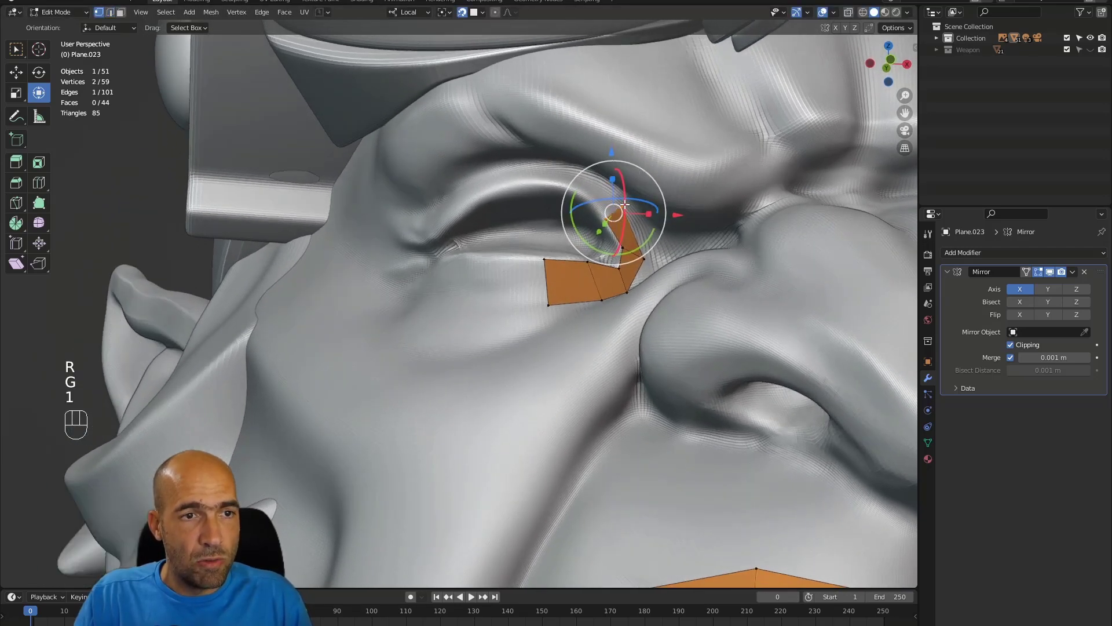
key("g")
left_click(648, 192)
key("g")
left_click(651, 249)
Step: Extrude the strip's upper end edge onto the inner part of the upper eyelid and rotate it to follow the lid
left_click_drag(651, 249, 616, 209, "alt")
key("2")
key("e")
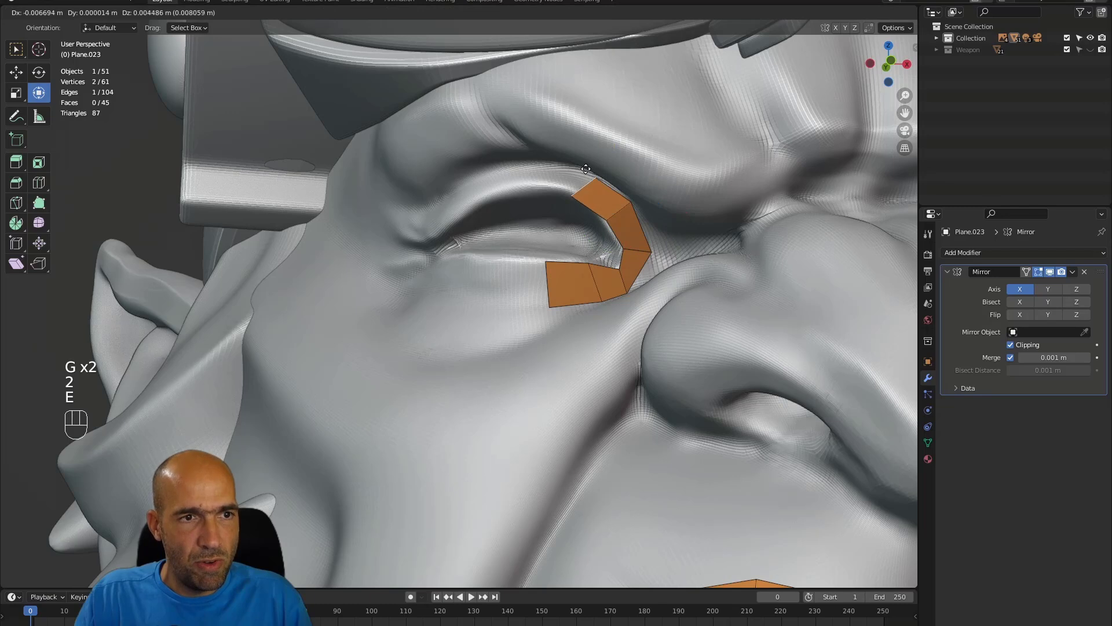
key("ctrl+z")
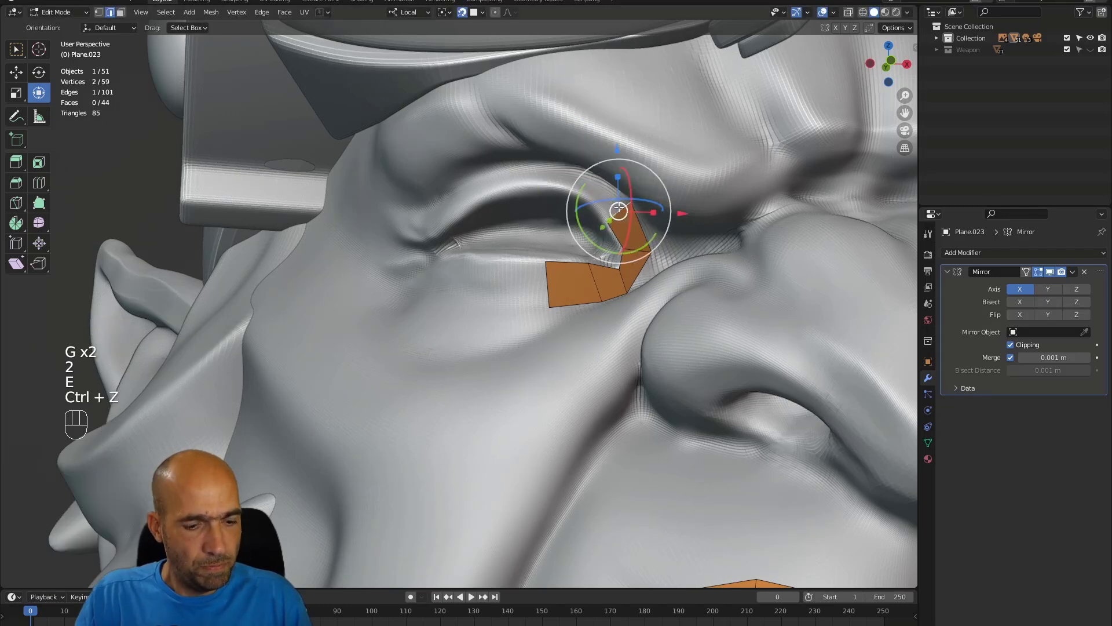
key("e")
left_click(599, 172)
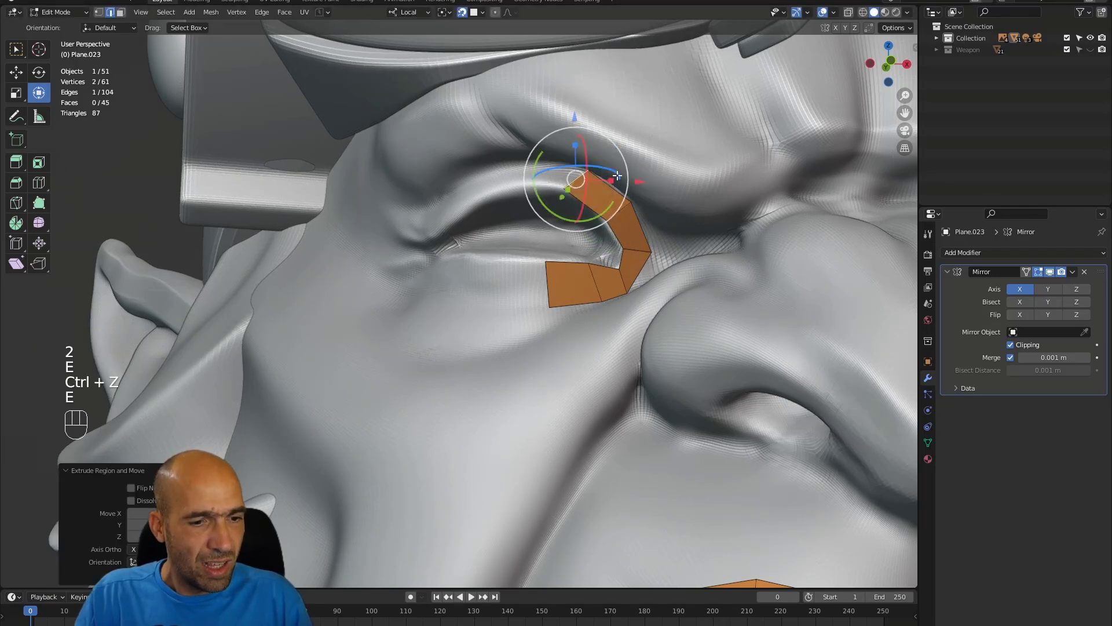
key("r")
left_click(627, 145)
Step: Move the two end vertices of the upper eyelid strip onto the lid's crease and rim
middle_click_drag(629, 171, 580, 197)
key("1")
key("g")
left_click(585, 168)
key("g")
left_click(568, 161)
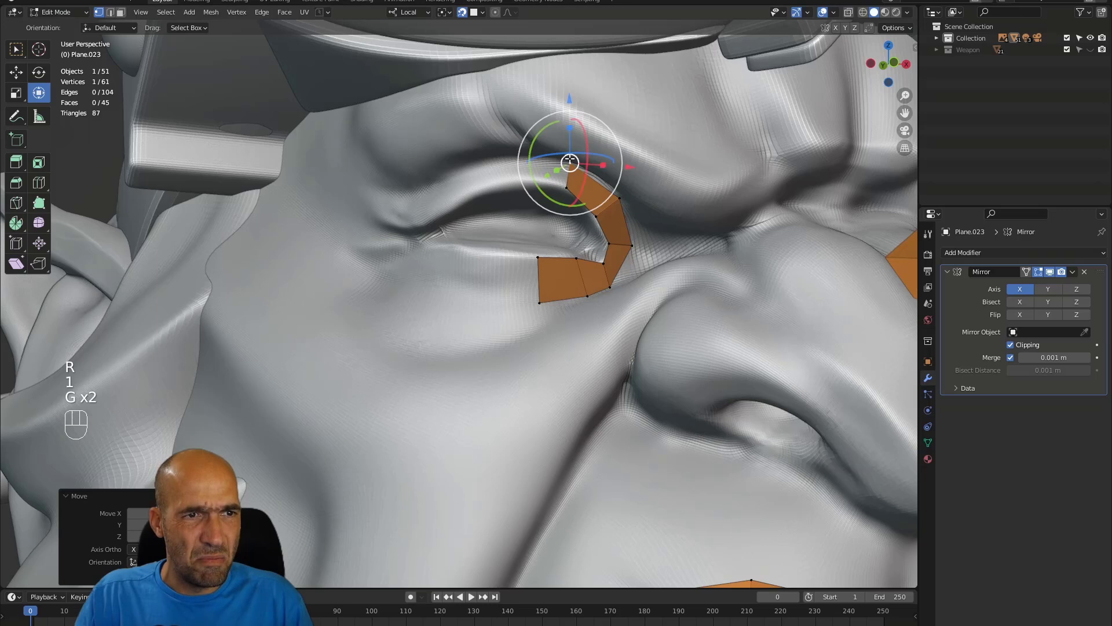
Step: Extrude two more segments outward along the upper eyelid, rotating the end edge between them
key("3")
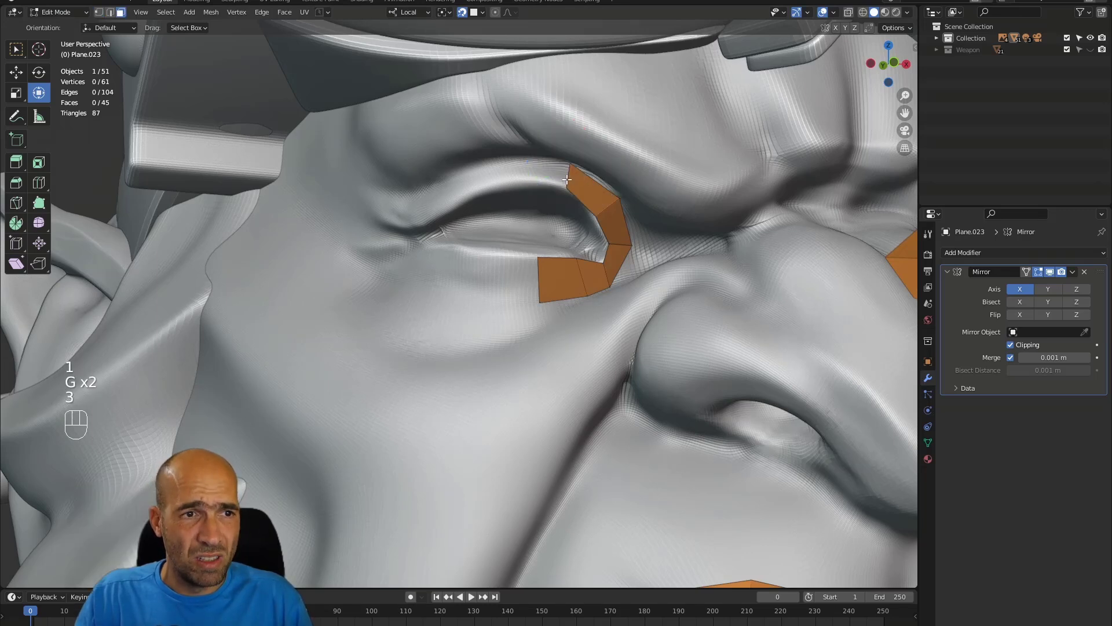
left_click(573, 174)
key("2")
left_click(573, 171)
key("e")
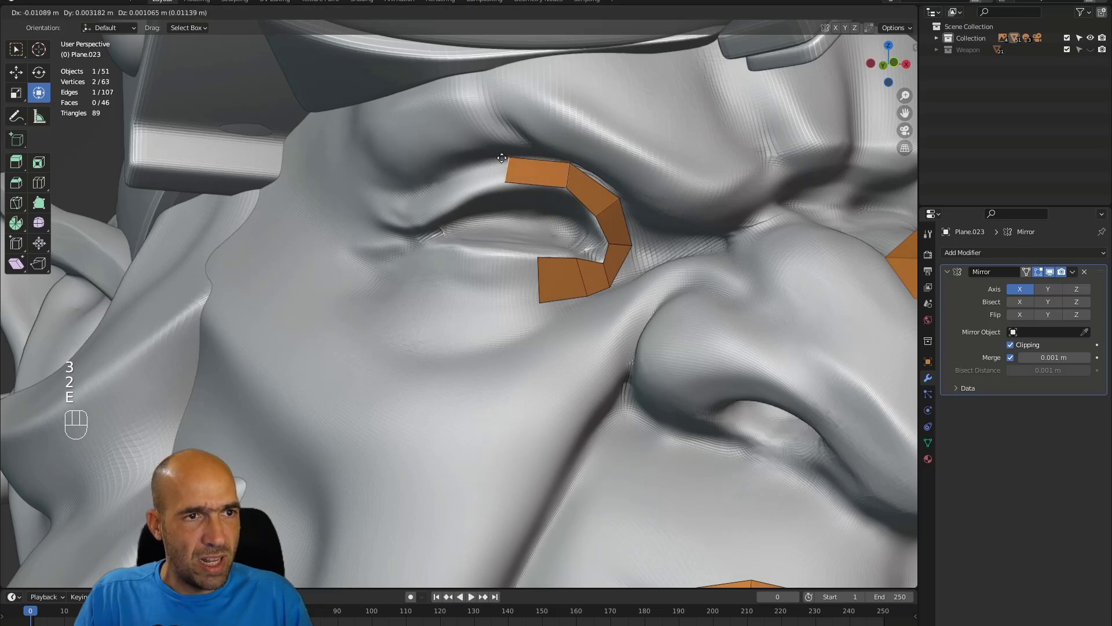
left_click(502, 158)
middle_click_drag(501, 157, 530, 173)
key("r")
left_click(498, 176)
key("e")
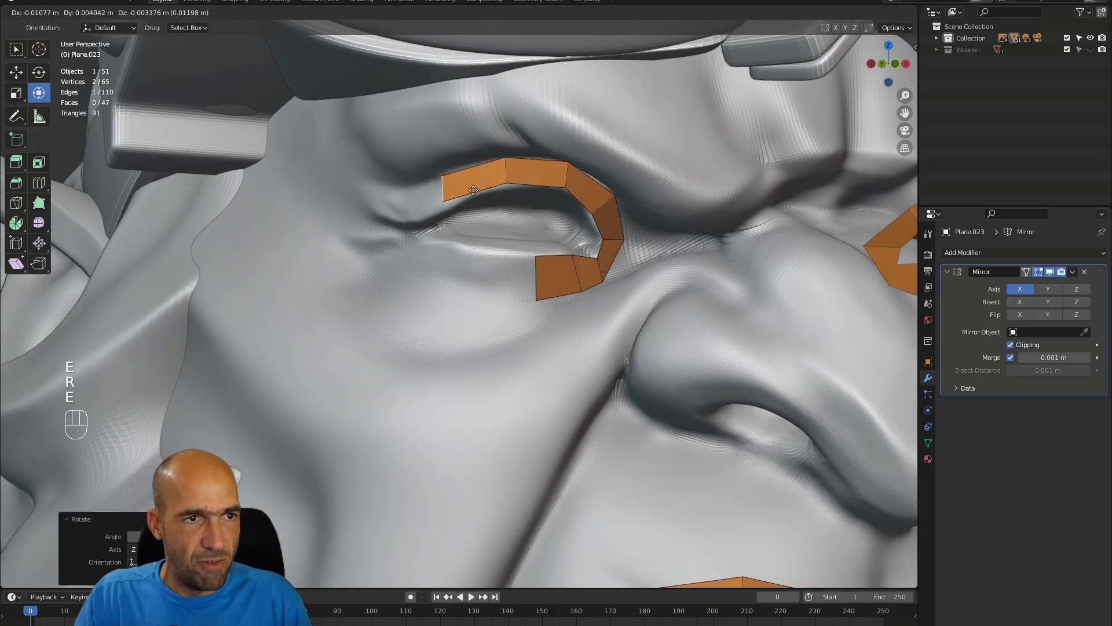
left_click(470, 194)
Step: Extrude the lower eyelid strip's outer edge toward the outer eye corner and rotate the new edge
left_click_drag(471, 194, 497, 286, "alt")
left_click(541, 273)
key("e")
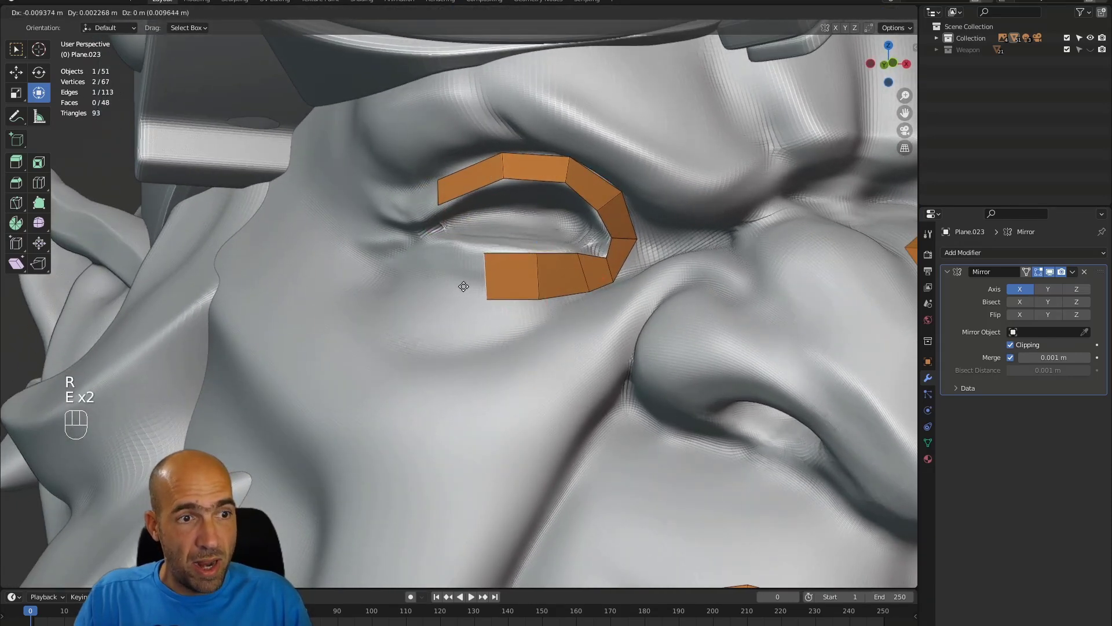
left_click(457, 282)
key("r")
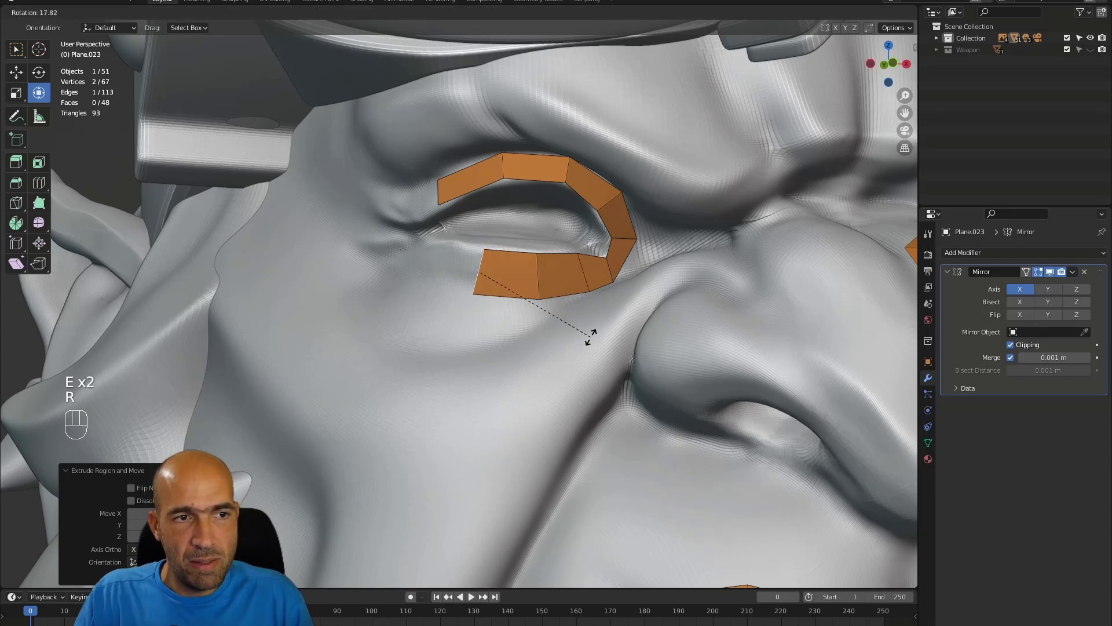
left_click(590, 337)
left_click_drag(559, 312, 589, 299, "alt+shift")
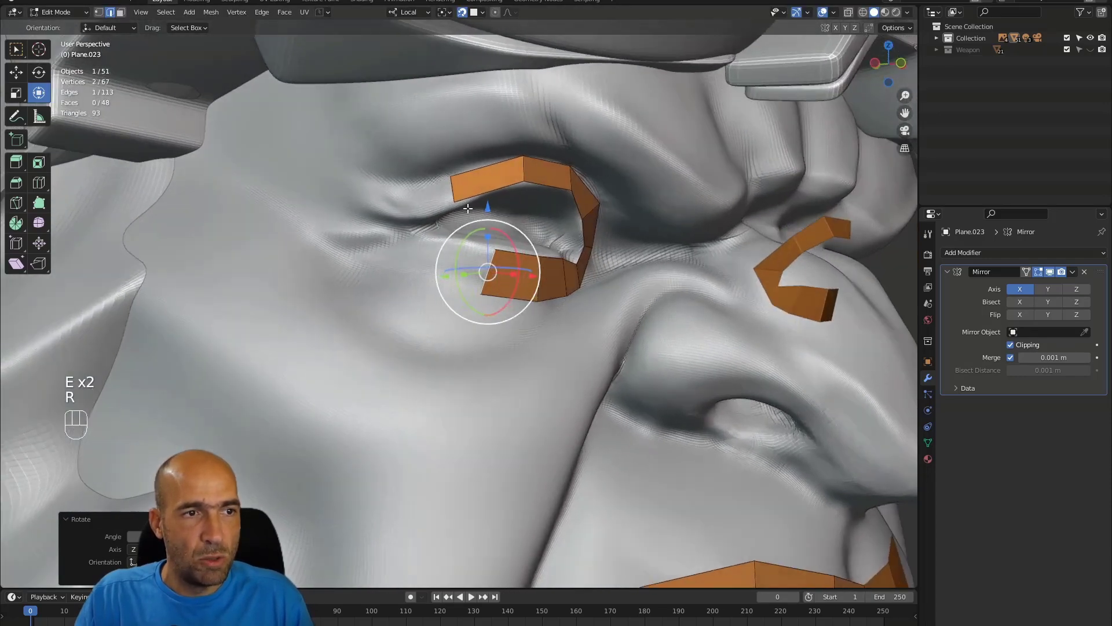
Step: Extrude the upper eyelid strip's end edge to the outer eye corner and rotate it to follow the corner
left_click(456, 193)
key("e")
left_click(407, 211)
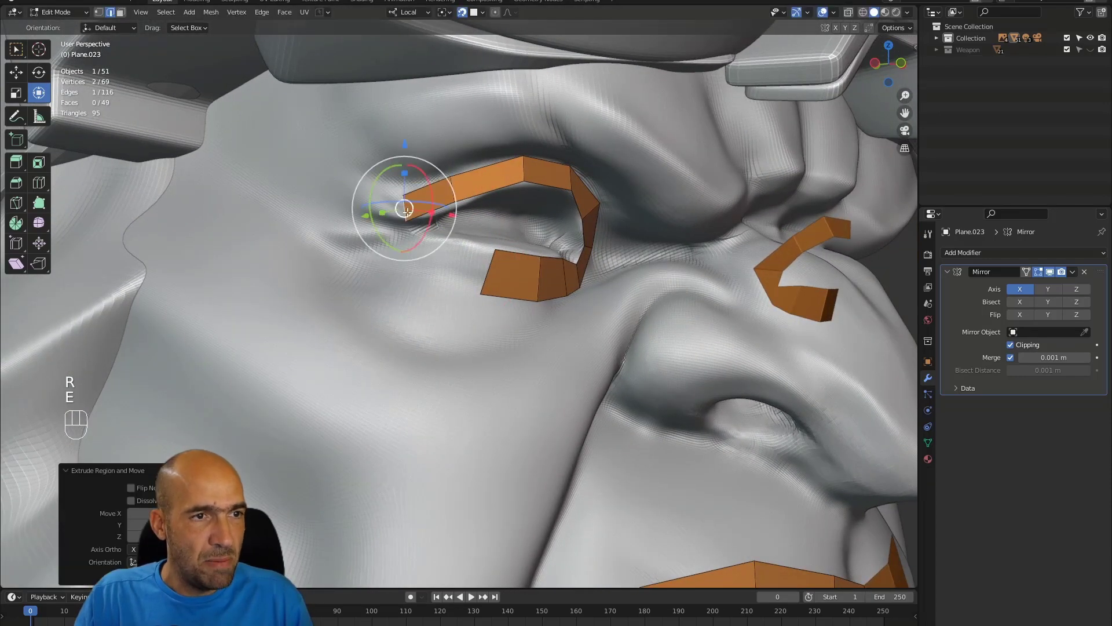
key("r")
left_click(457, 113)
left_click_drag(457, 113, 472, 161, "alt")
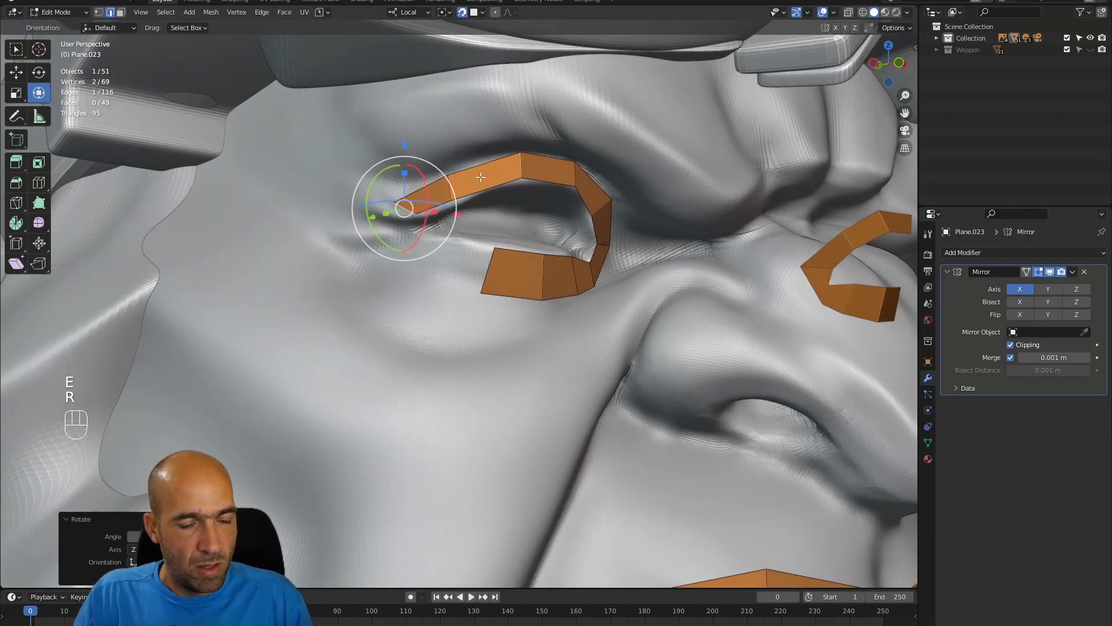
Step: Reposition the last two cross edges of the upper eyelid strip to even out its segments
key("g")
left_click(489, 181)
left_click(453, 189)
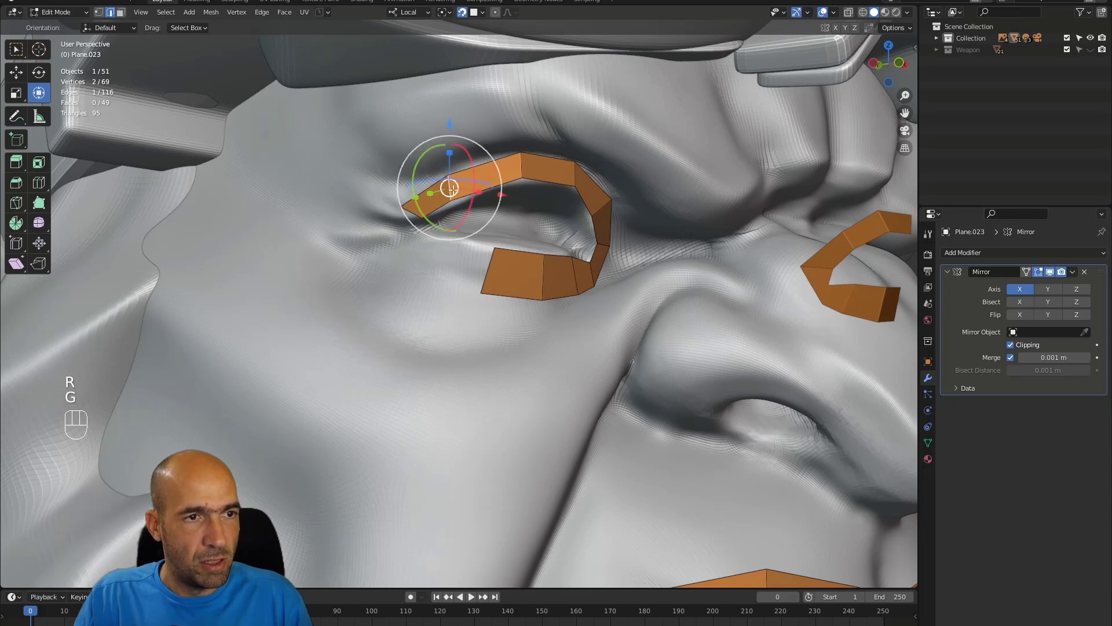
key("g")
left_click(508, 177)
Step: Extrude the lower eyelid strip another segment outward and rotate its end edge toward the outer eye corner
left_click_drag(445, 213, 461, 222, "alt")
left_click(483, 267)
left_click_drag(466, 271, 431, 254, "alt")
key("e")
left_click(418, 261)
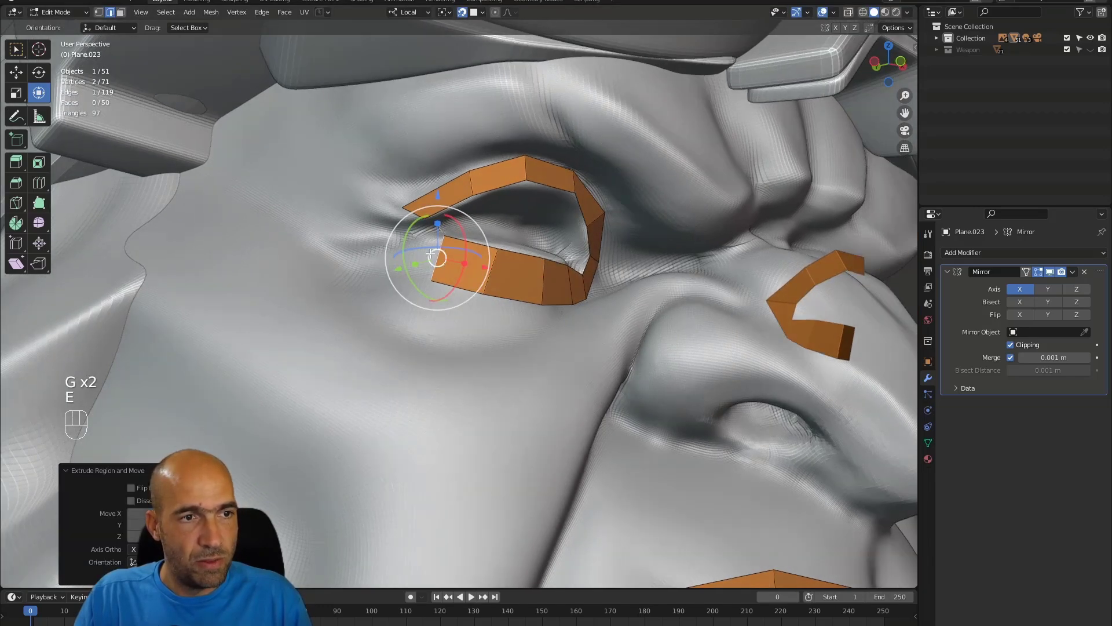
key("r")
left_click(469, 276)
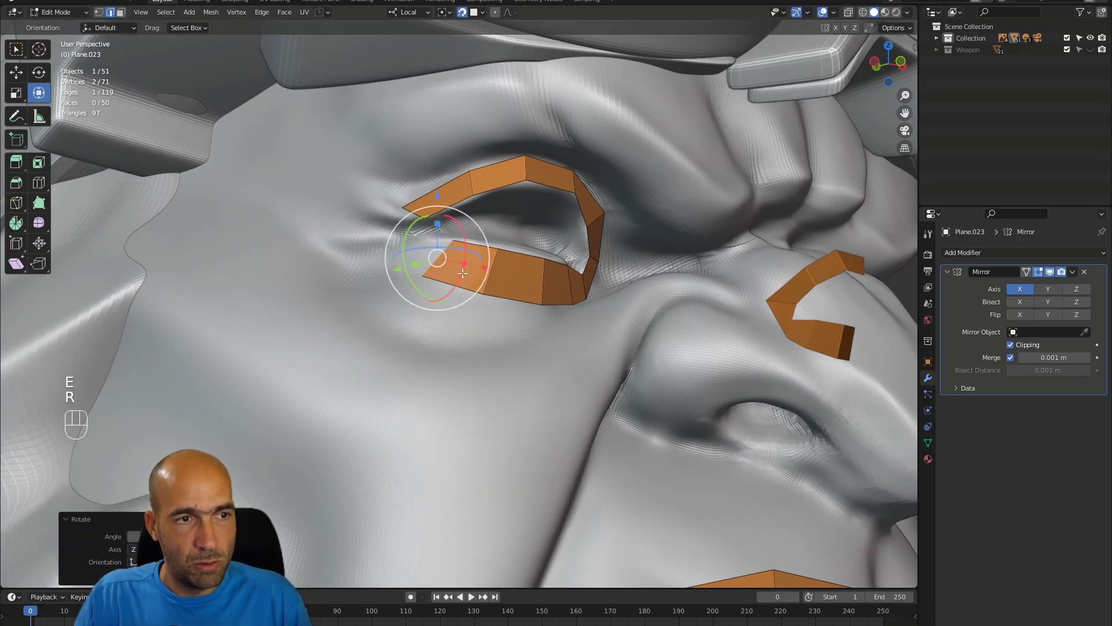
Step: Extrude the lower strip up to the outer eye corner and fill the gap to the upper strip's end edge
key("e")
left_click(417, 255)
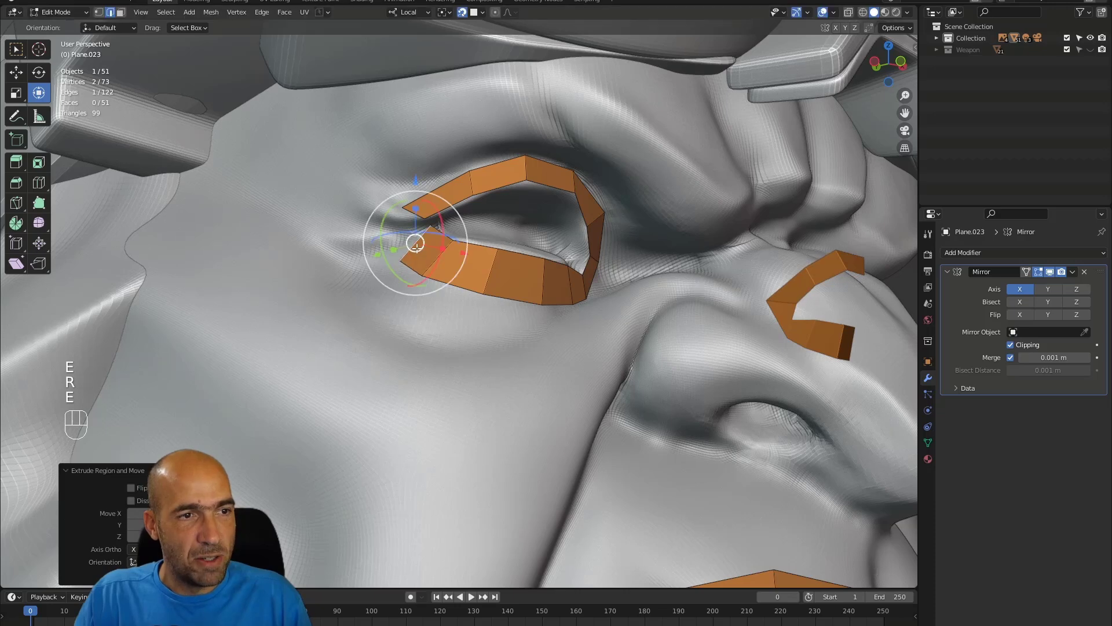
left_click(415, 217, "shift")
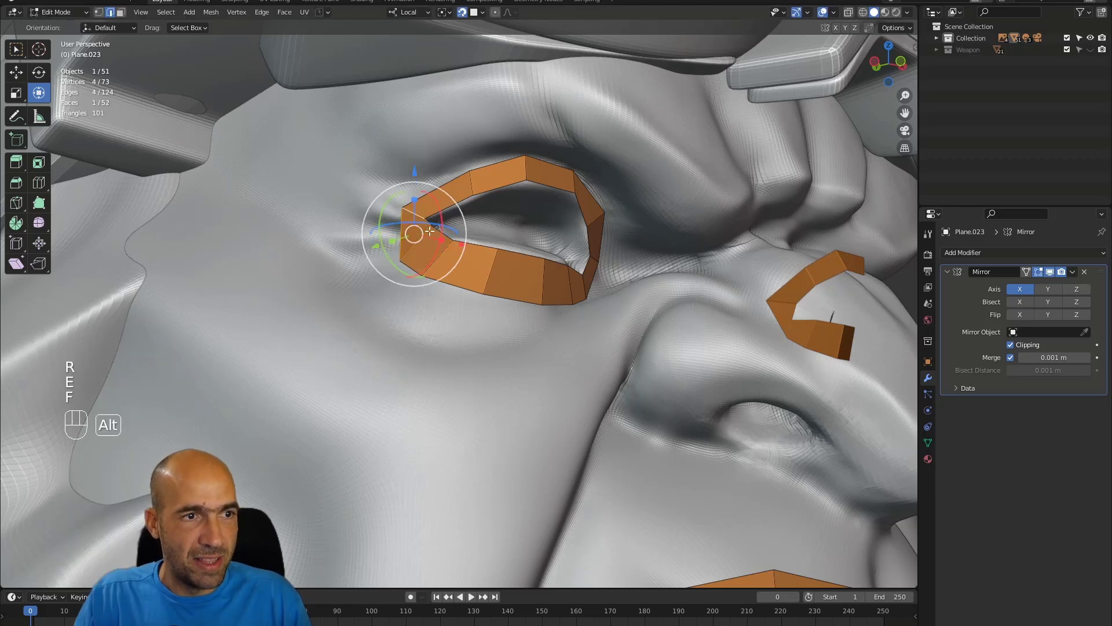
key("1")
key("f")
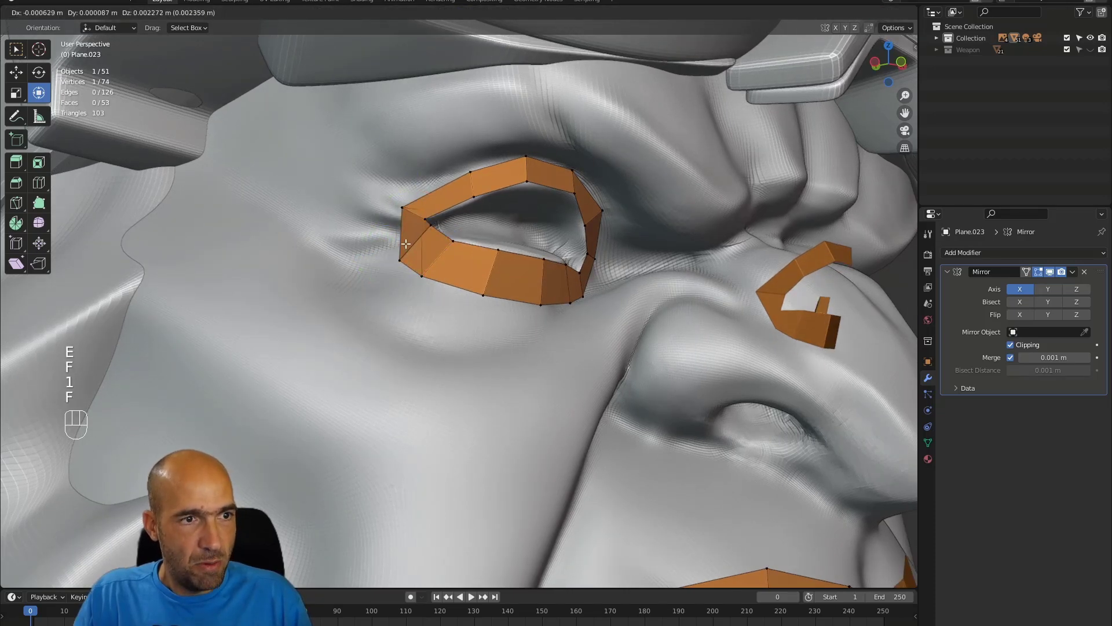
left_click(406, 245)
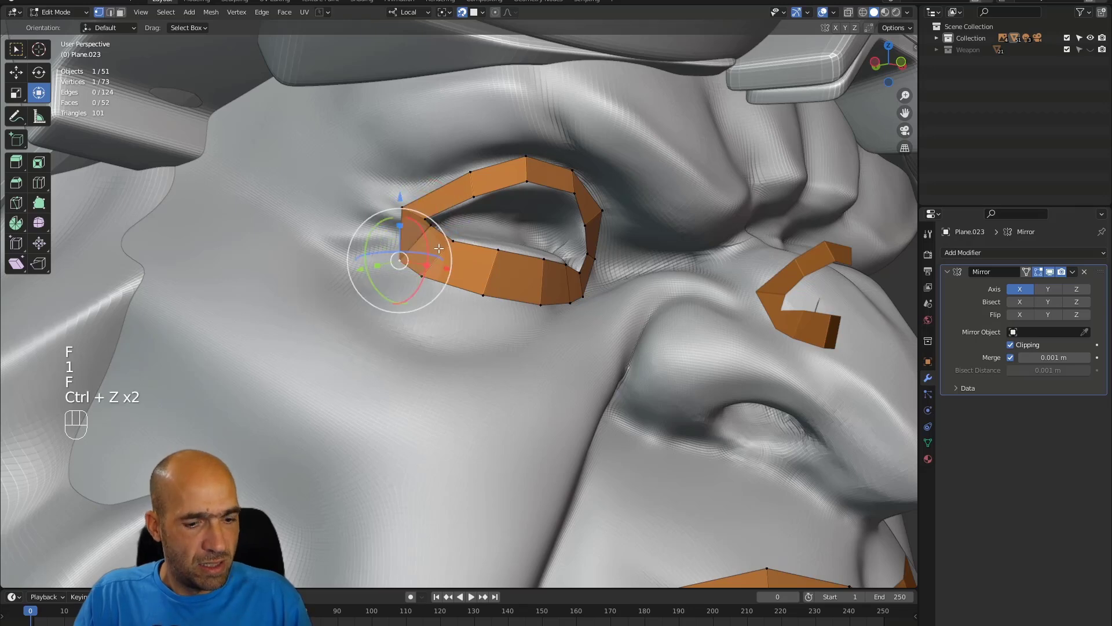
Step: Reposition the lower vertex at the eye loop's outer corner to fit the sculpt
key("g")
left_click(431, 232)
middle_click_drag(431, 232, 393, 248, "alt")
middle_click_drag(481, 370, 532, 213, "alt")
scroll(470, 379, "down", 3)
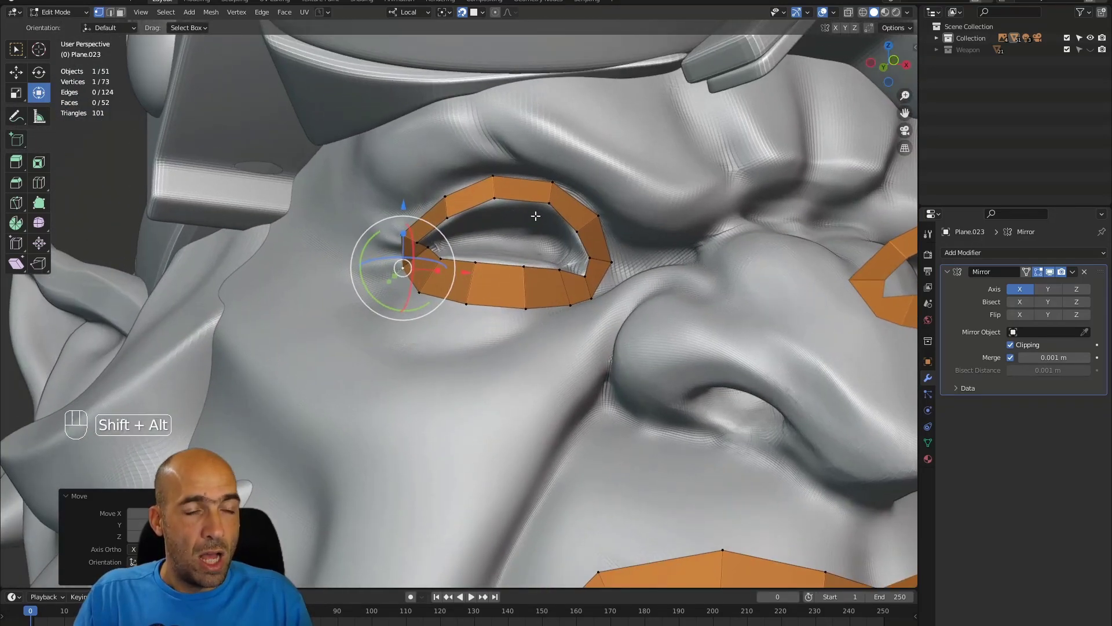
middle_click_drag(402, 242, 540, 269, "alt")
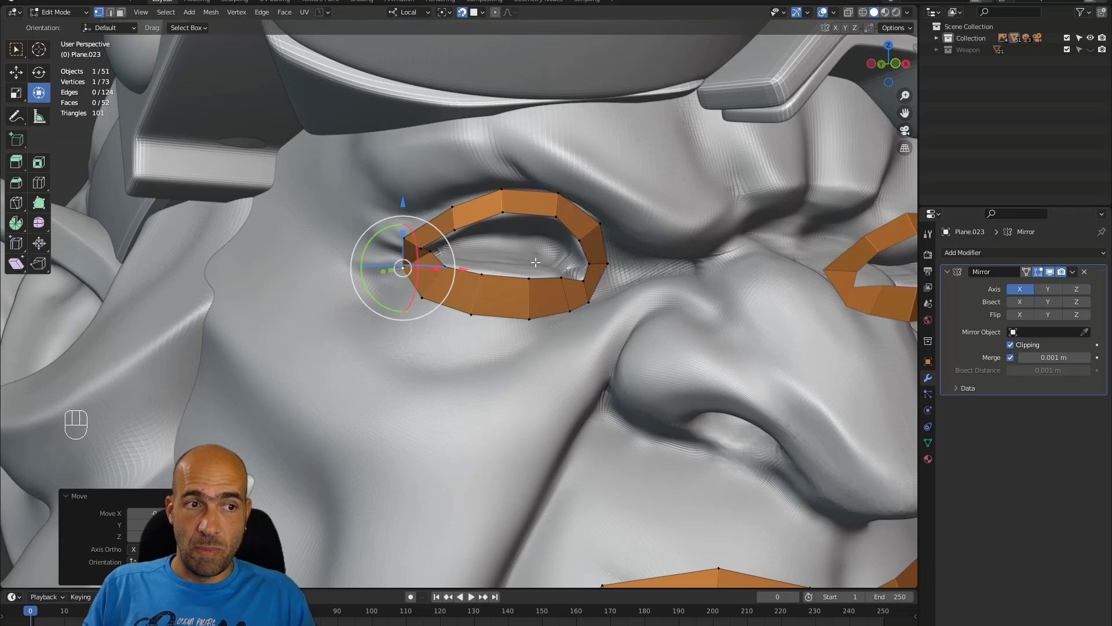
Step: Add a loop cut running all the way around the middle of the eyelid strip
left_click(529, 318)
left_click(524, 298)
left_click(523, 298)
middle_click_drag(581, 291, 531, 216, "alt")
left_click(533, 199)
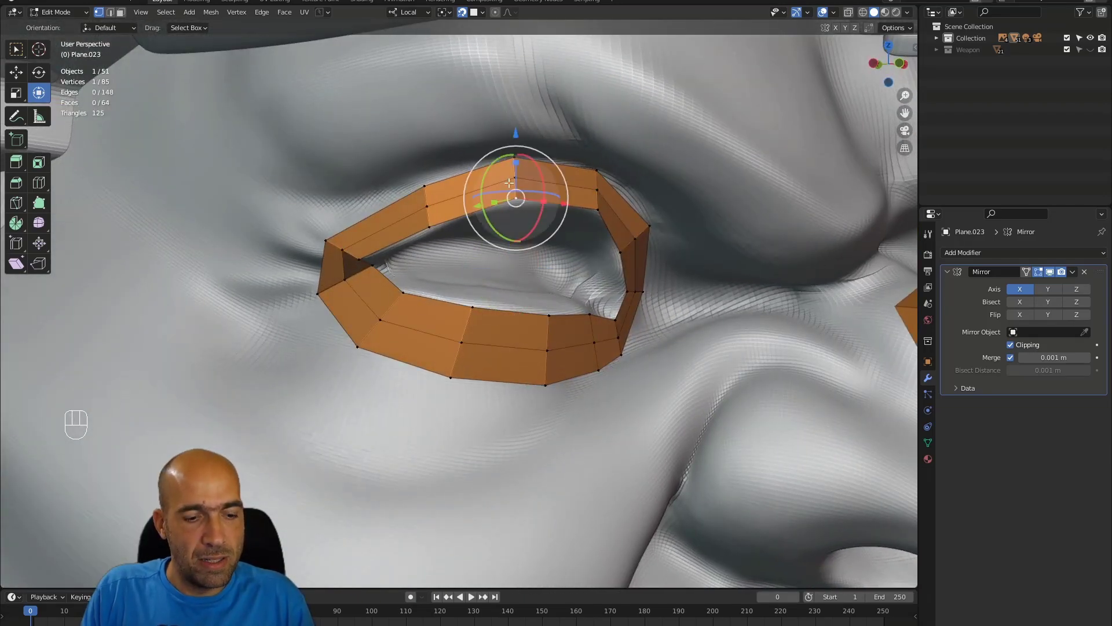
middle_click_drag(541, 201, 581, 203, "alt")
left_click_drag(556, 141, 551, 210)
key("ctrl+z")
left_click(498, 207, "ctrl")
middle_click_drag(498, 207, 608, 196, "alt")
left_click(626, 220, "ctrl")
left_click_drag(548, 155, 569, 216)
key("ctrl+z")
Step: Extrude one outer edge of the upper eyelid loop upward toward the brow
middle_click_drag(649, 255, 645, 225, "alt")
middle_click_drag(443, 160, 464, 174, "alt")
key("2")
left_click(457, 186)
key("e")
left_click(469, 99)
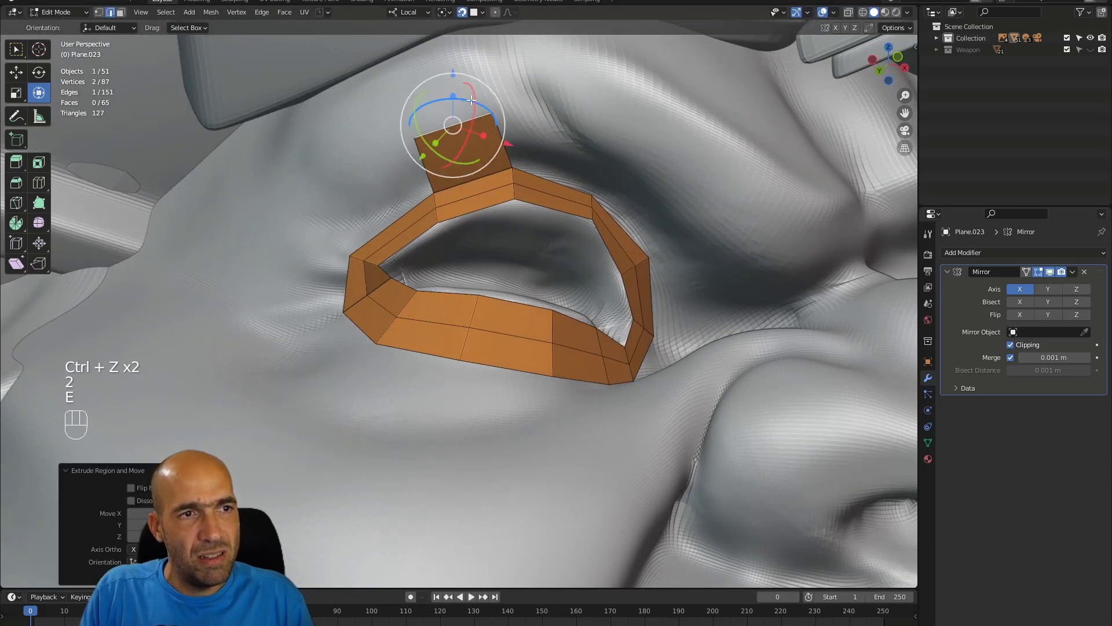
Step: Fill a quad beside the extruded upper face on its nose side and place its free vertex on the brow fold
middle_click_drag(470, 99, 514, 141, "alt")
key("1")
left_click(506, 172)
middle_click_drag(568, 168, 575, 149, "alt")
key("f")
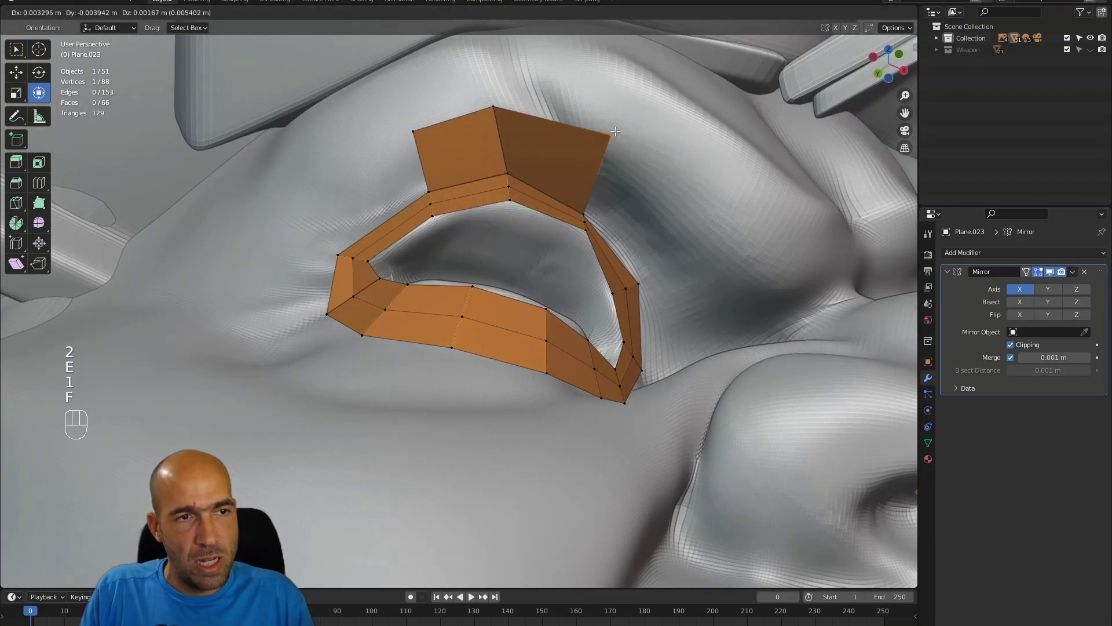
left_click(587, 127)
middle_click_drag(608, 192, 541, 201, "alt")
middle_click_drag(541, 201, 476, 224, "alt+shift")
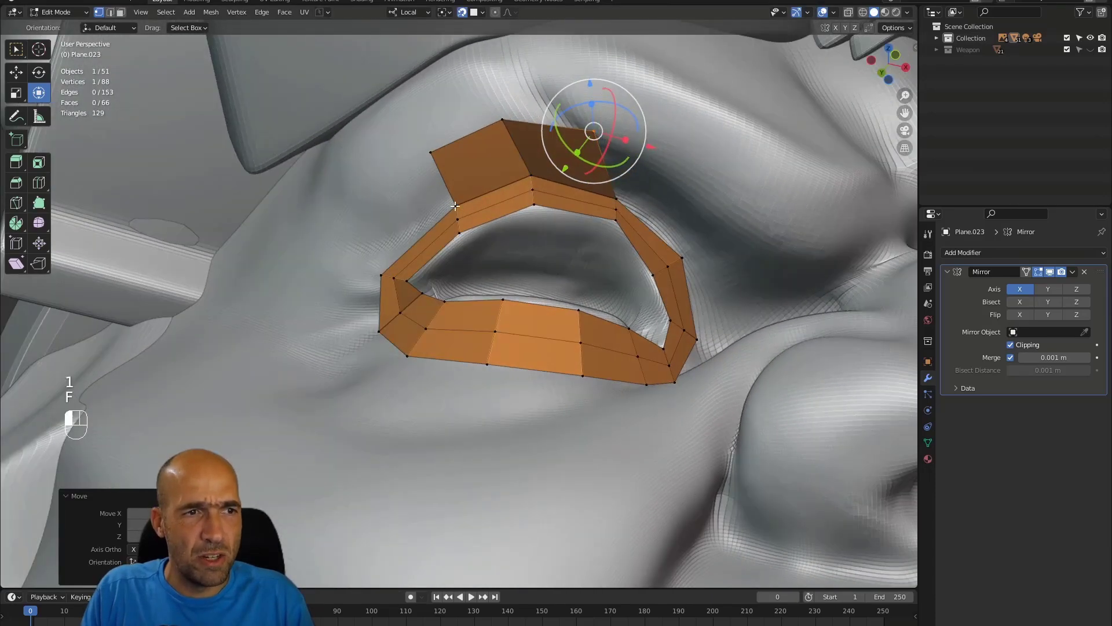
Step: Fill a quad on the upper lid face's outer side and place its free vertex toward the temple
left_click(452, 204)
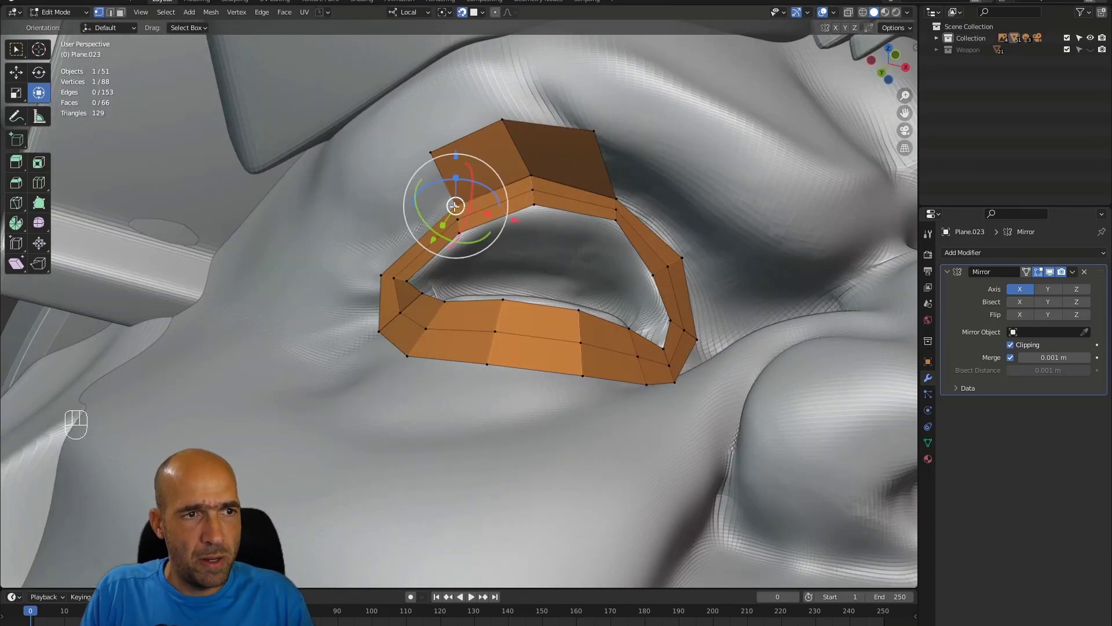
key("f")
left_click(427, 215)
mouse_move(536, 204)
middle_mouse_down("alt")
mouse_move(549, 231)
mouse_move(454, 202)
mouse_move(556, 208)
middle_mouse_up("alt")
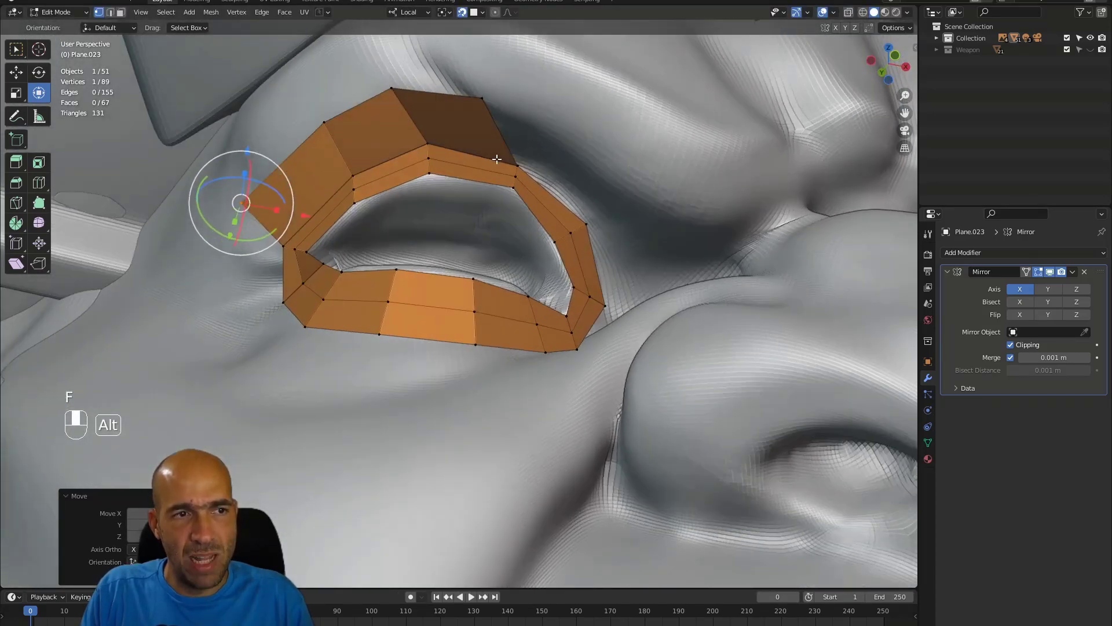
Step: Extrude the eye loop's upper edge near the inner corner up into the brow crease
key("2")
left_click(585, 203)
key("e")
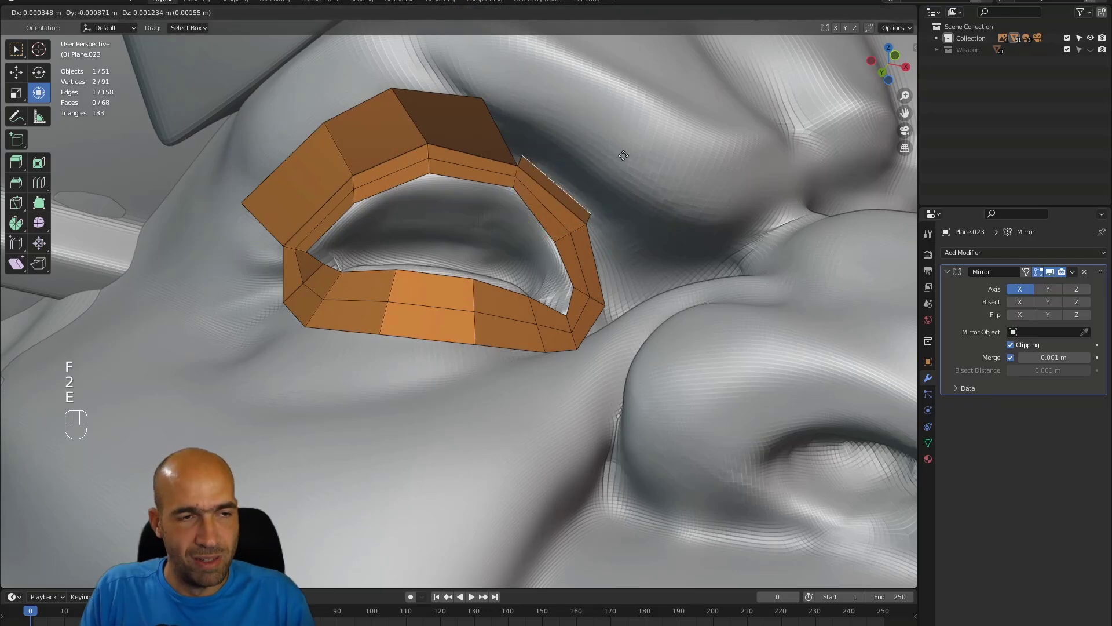
left_click(639, 174)
Step: Fill a quad from the inner brow face down toward the inner eye corner and place its free vertex
key("1")
left_click(586, 230)
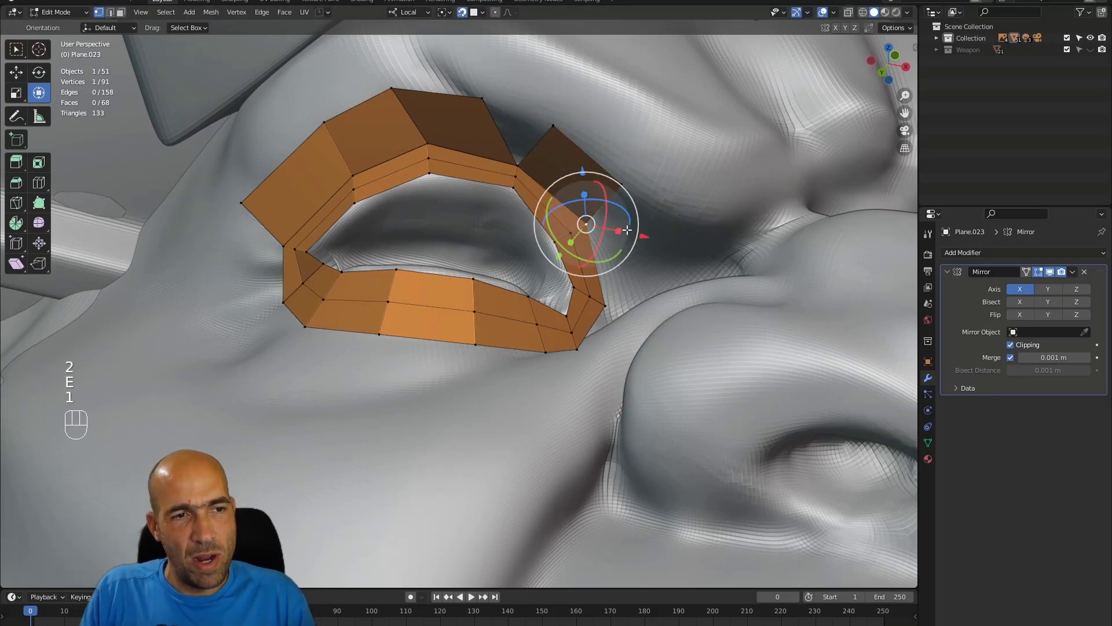
key("f")
left_click(661, 192)
middle_click_drag(661, 192, 668, 268, "alt")
middle_click_drag(669, 268, 632, 310, "alt")
Step: Extrude a lower eyelid edge near the inner corner down onto the cheek and rotate the new edge
key("2")
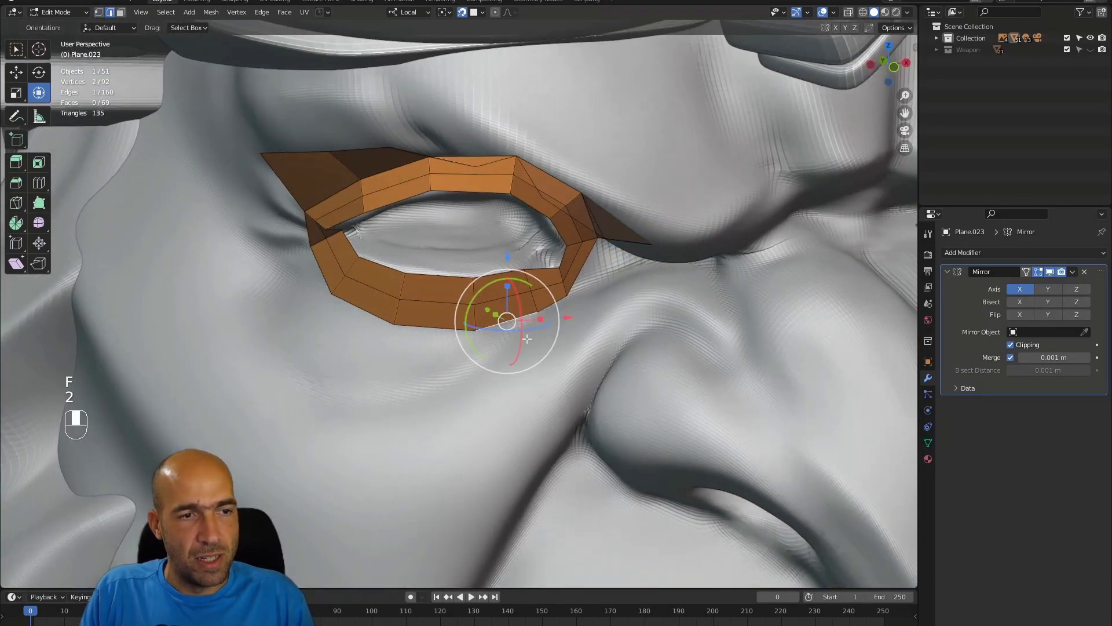
middle_click_drag(525, 336, 530, 345, "alt")
key("e")
left_click(562, 371)
key("r")
left_click(611, 334)
Step: Fill three quads along the lower eyelid toward the outer corner, placing each new vertex on the cheek
key("1")
left_click(475, 335)
key("f")
left_click(465, 397)
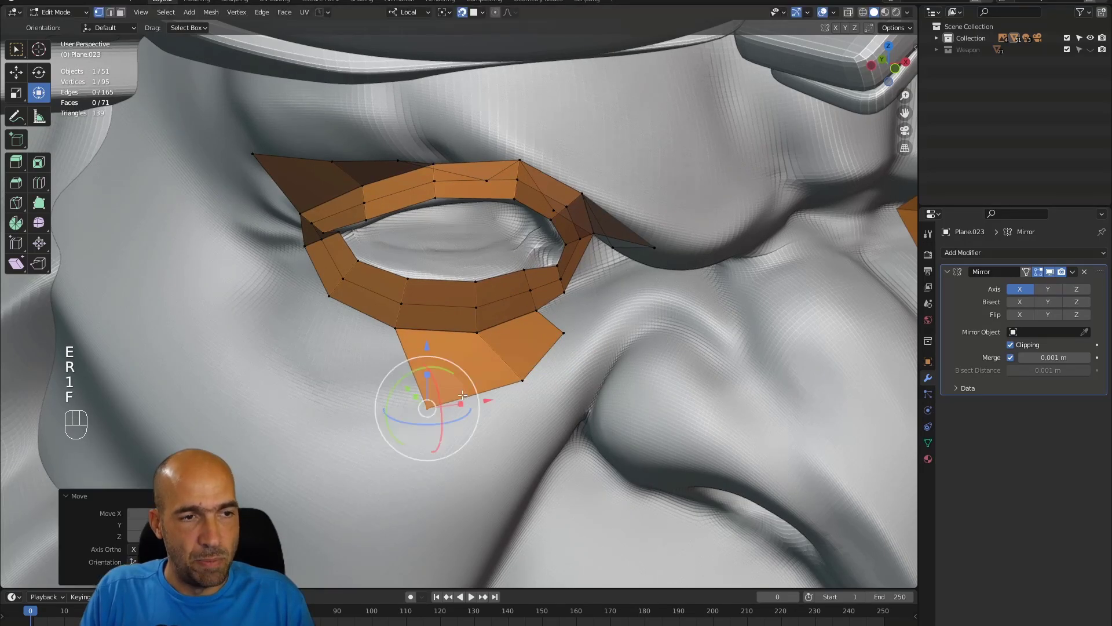
left_click(398, 333)
key("f")
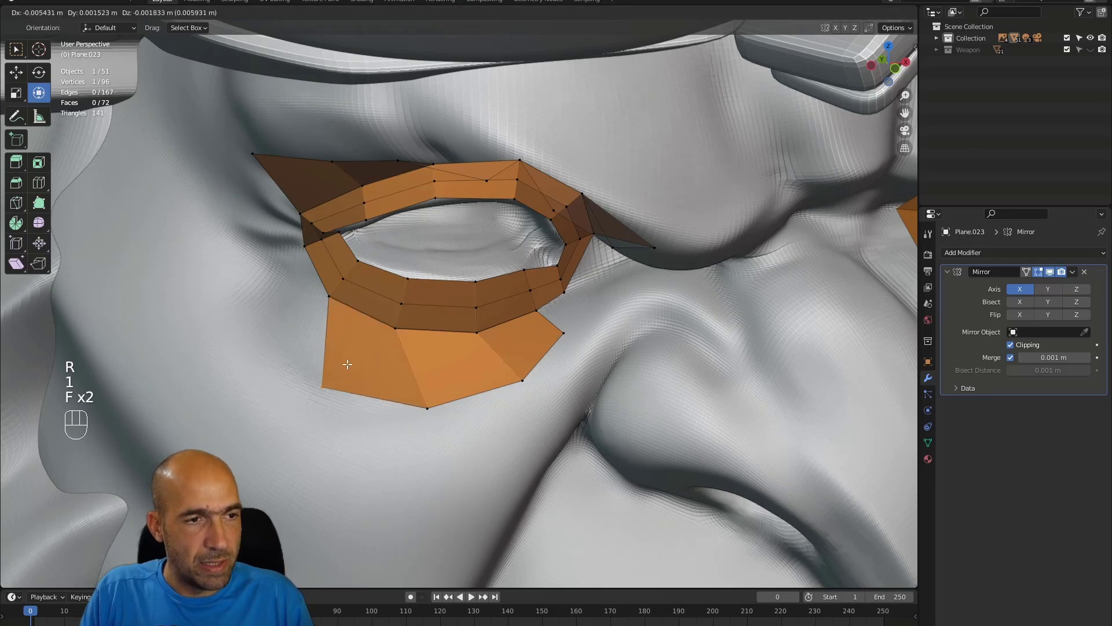
left_click(339, 370)
left_click(328, 298)
key("f")
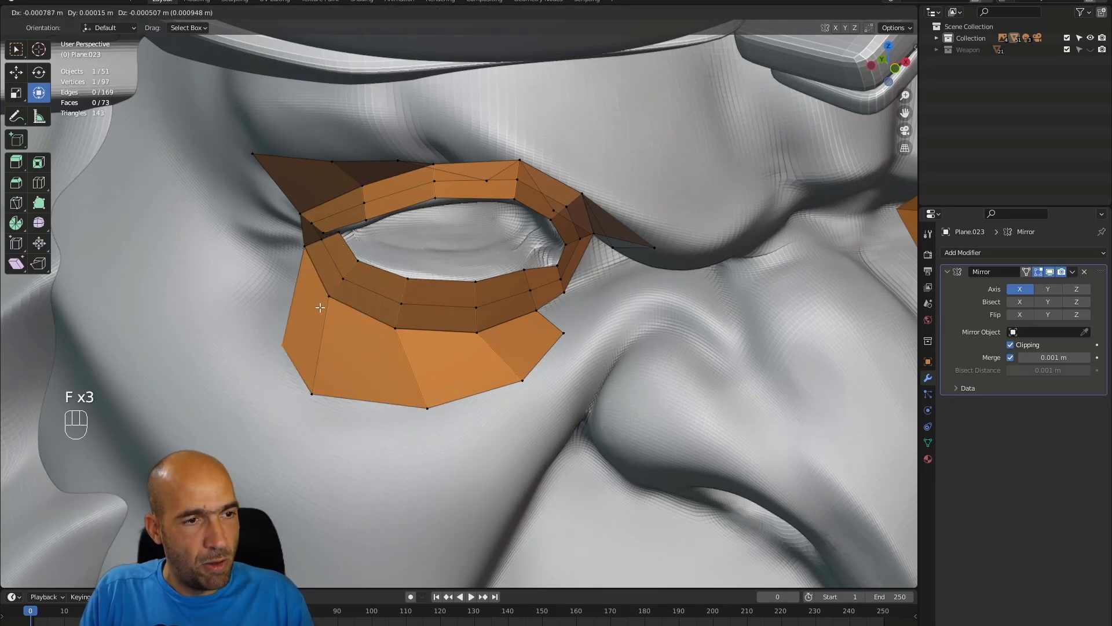
left_click(263, 264)
Step: Fill a quad at the outer end of the upper ring and place its free vertex beside the eye corner
middle_click_drag(263, 263, 512, 275)
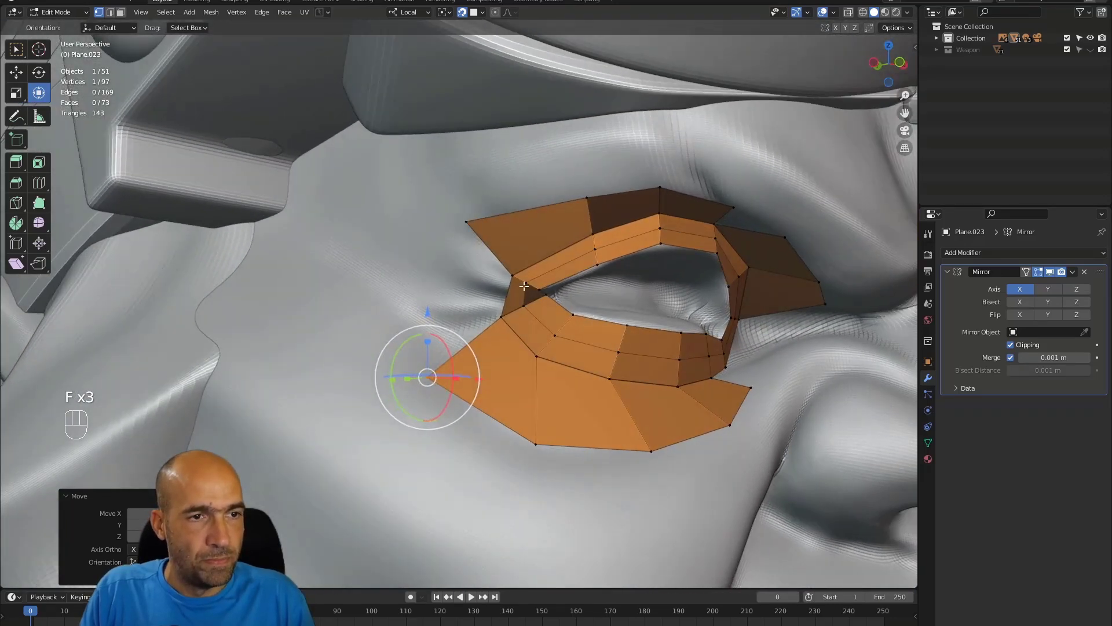
key("f")
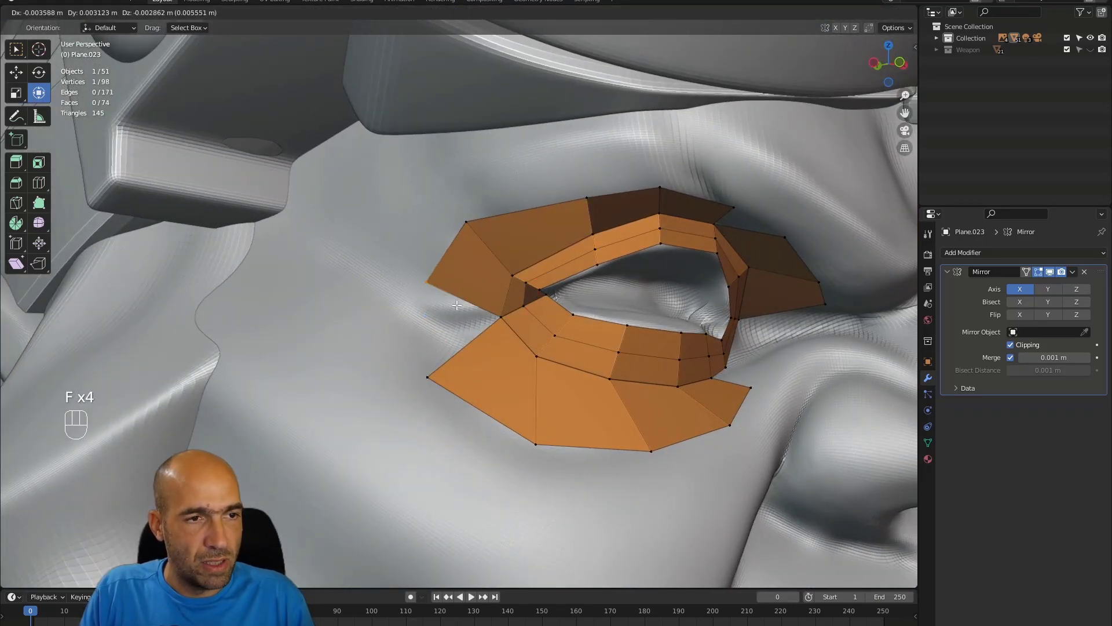
left_click(452, 312)
middle_click_drag(451, 313, 549, 244)
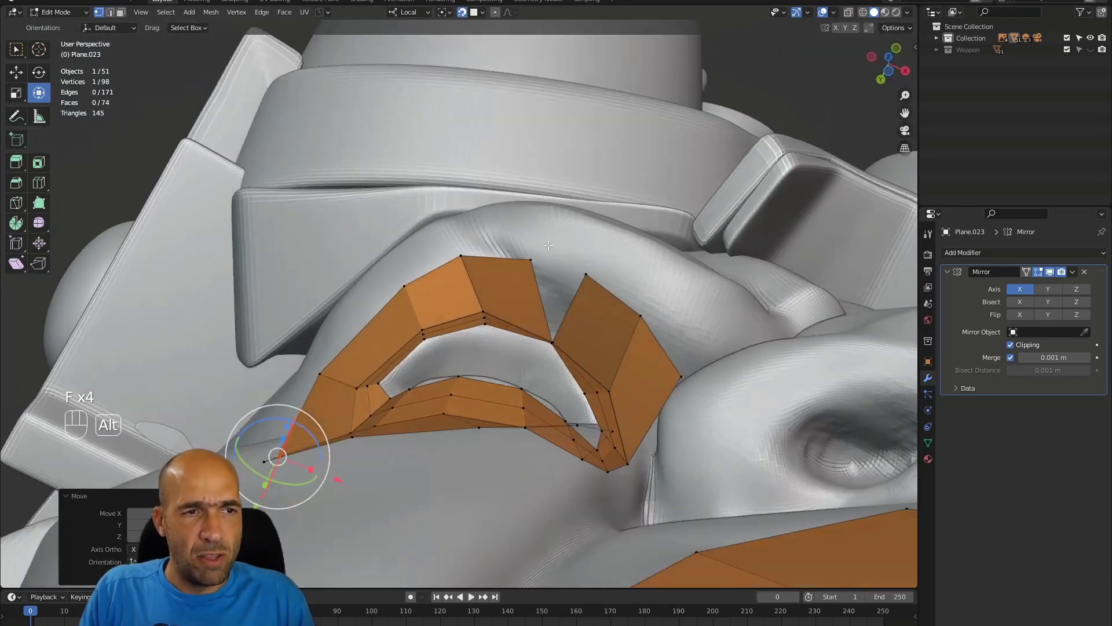
Step: Merge the two facing vertices above the upper eyelid to close the gap in the outer ring
left_click(532, 259)
left_click(587, 274, "shift")
key("m")
left_click(589, 275)
left_click_drag(568, 379, 559, 293, "alt")
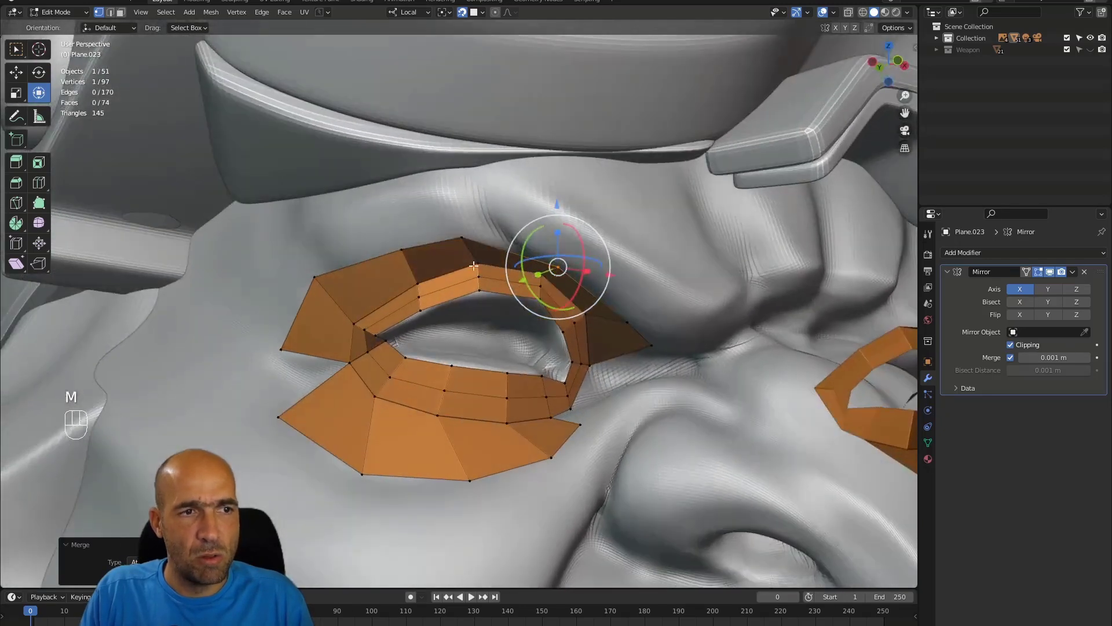
Step: Move the upper ring vertex above the middle of the eye toward the nose
left_click(462, 238)
key("g")
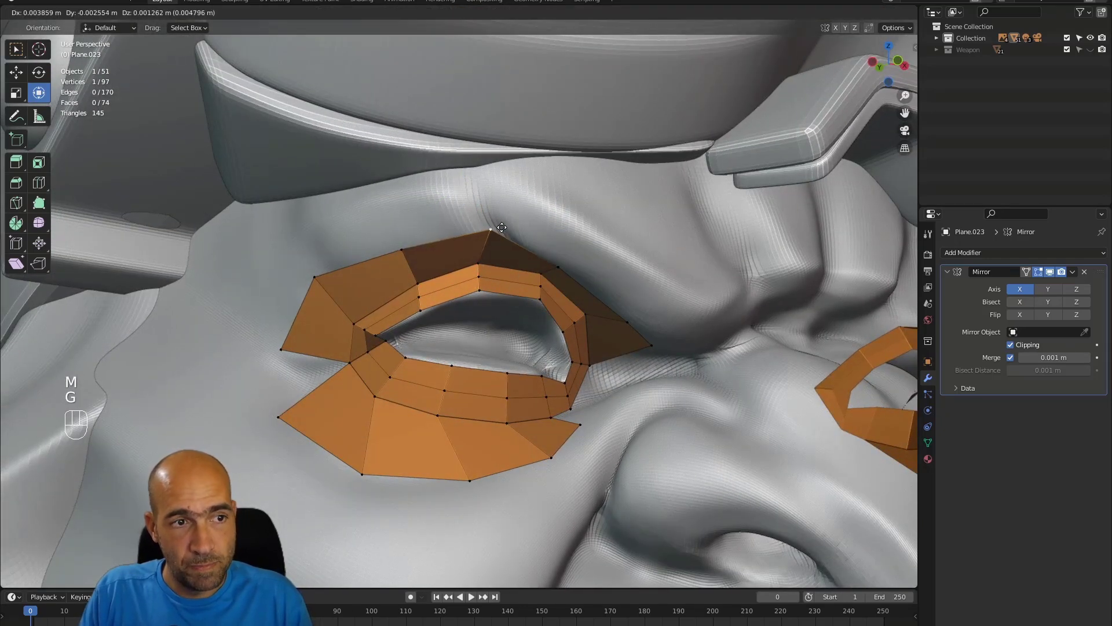
left_click(492, 225)
left_click_drag(492, 225, 319, 180, "alt+shift")
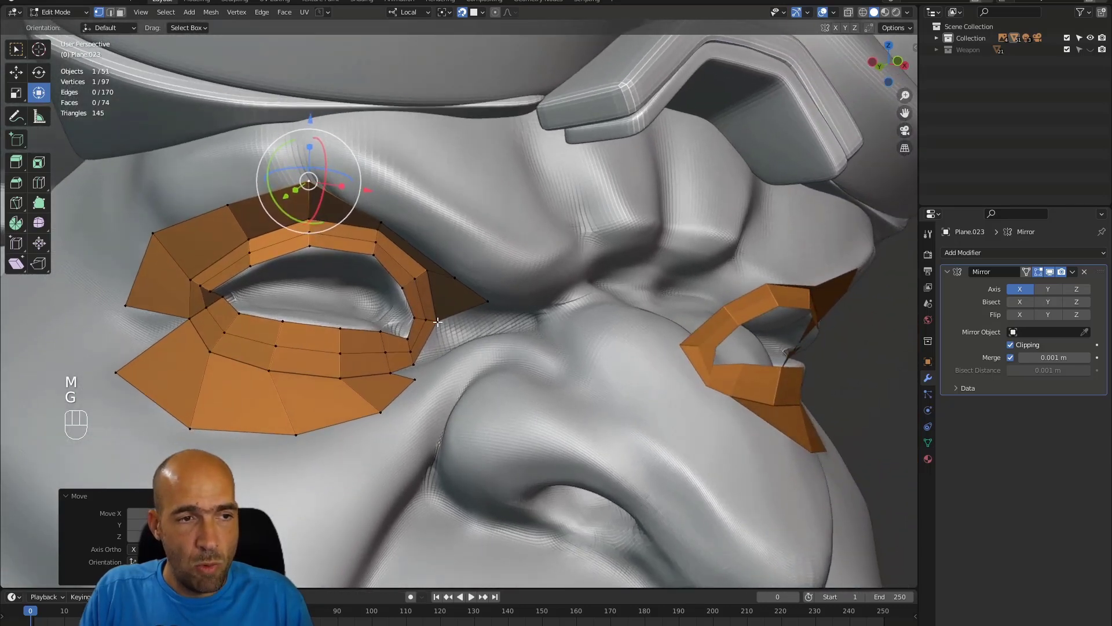
Step: Fill a quad at the inner eye corner and adjust the position of its outer vertex
left_click(437, 322)
key("f")
left_click(497, 313)
middle_click_drag(497, 314, 484, 368, "alt")
key("g")
left_click(495, 291)
middle_click_drag(405, 347, 405, 353, "alt")
Step: Fill the remaining gap between upper and lower rings at the inner corner and reposition the lower vertex beside it
key("2")
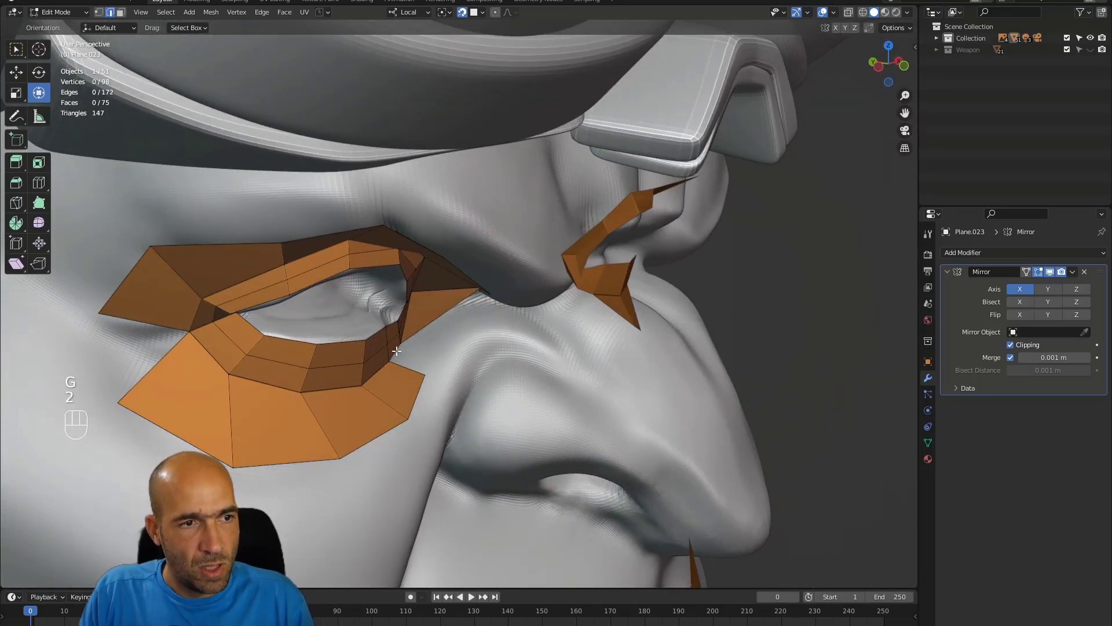
key("f")
middle_click_drag(397, 351, 365, 347, "alt")
left_click(421, 376)
key("g")
left_click(435, 357)
Step: Merge the upper and lower ring vertices at the outer eye corner
middle_click_drag(244, 329, 304, 329, "alt")
middle_click_drag(304, 329, 545, 332, "alt+shift")
middle_click_drag(485, 312, 423, 294, "alt")
left_click(381, 292)
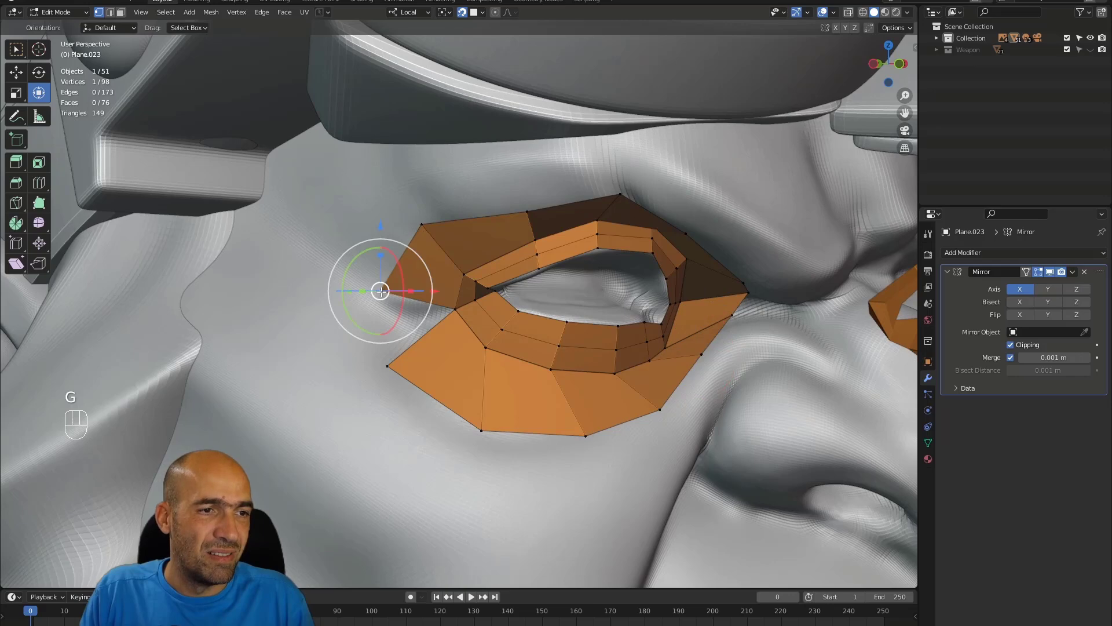
key("m")
left_click(388, 366)
Step: Reposition the merged outer corner vertex and the neighbouring lower ring vertex to even out the ring
middle_click_drag(388, 366, 428, 345, "alt")
key("g")
left_click(413, 326)
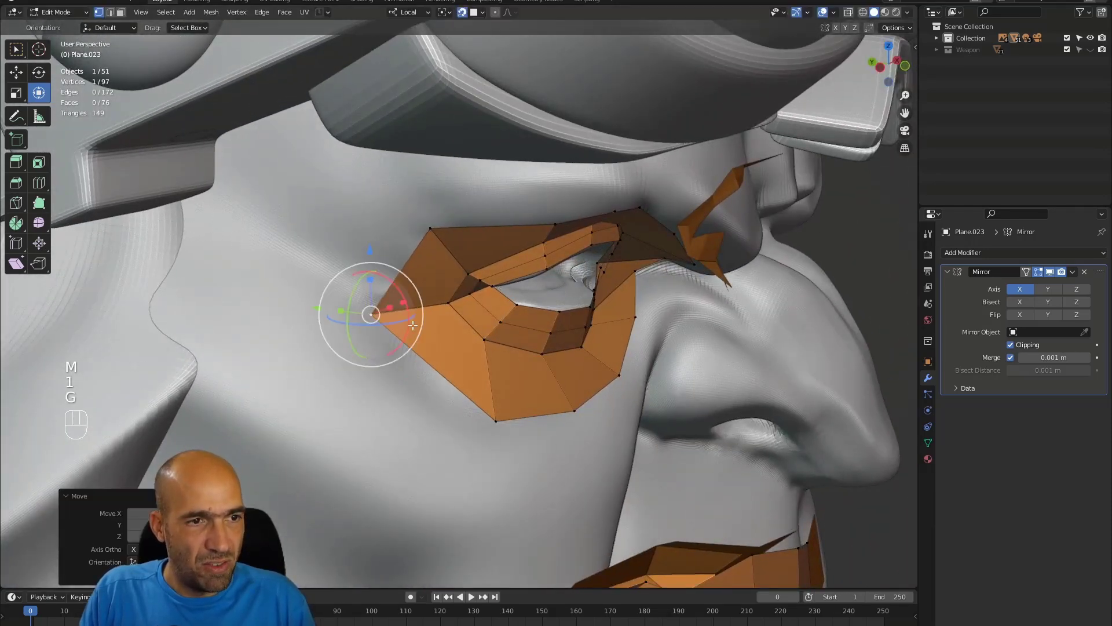
left_click(496, 421)
key("g")
left_click(466, 413)
Step: Extrude the ring's outer corner edge outward toward the temple
middle_click_drag(467, 412, 416, 273, "alt")
key("2")
key("e")
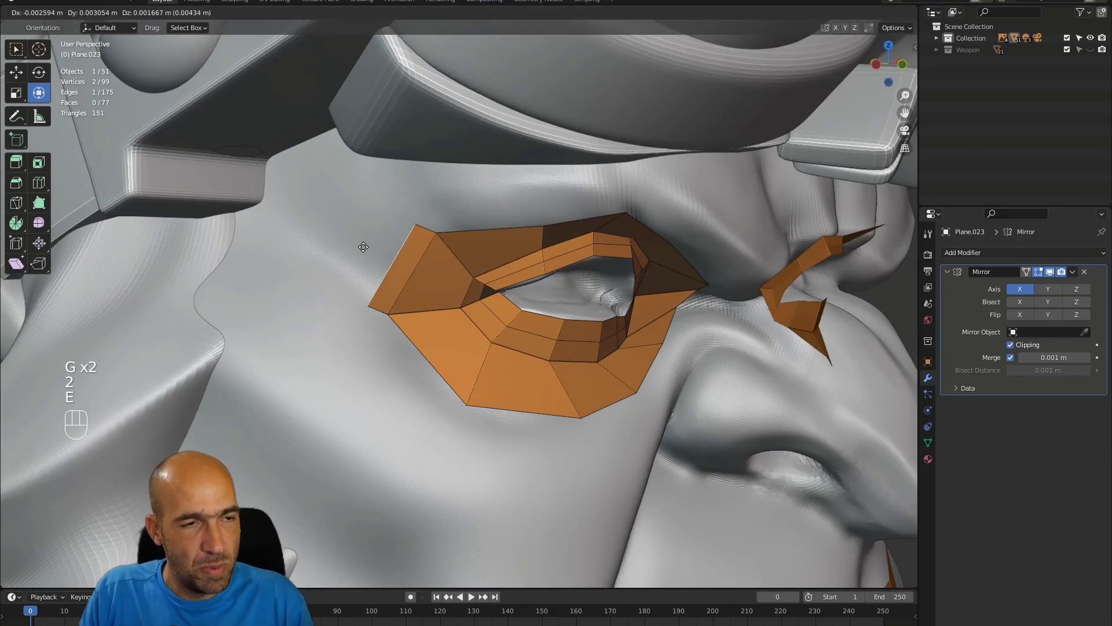
left_click(303, 202)
Step: Extrude the ring's edge above the outer half of the eye up onto the brow
middle_click_drag(570, 152, 486, 329, "alt")
key("2")
left_click(486, 328)
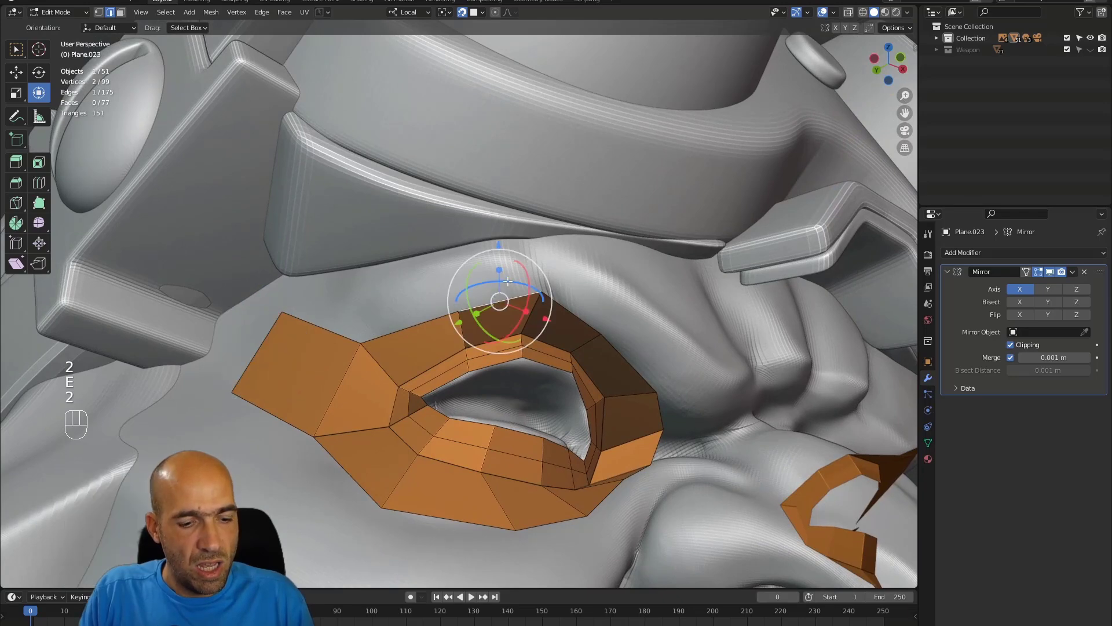
key("e")
left_click(497, 216)
Step: Extrude the next upper ring edge toward the nose up onto the brow
middle_click_drag(496, 217, 556, 293, "alt")
left_click(556, 293)
key("e")
left_click(636, 236)
Step: Fill a quad beside the inner brow face and place its free vertex toward the nose
key("1")
left_click(614, 316)
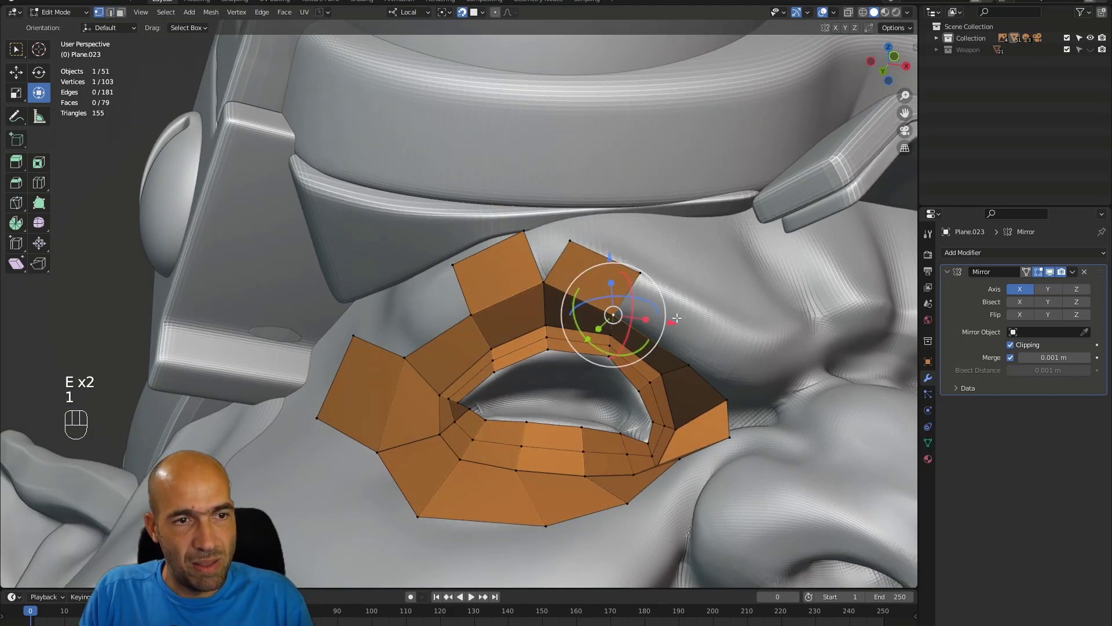
key("f")
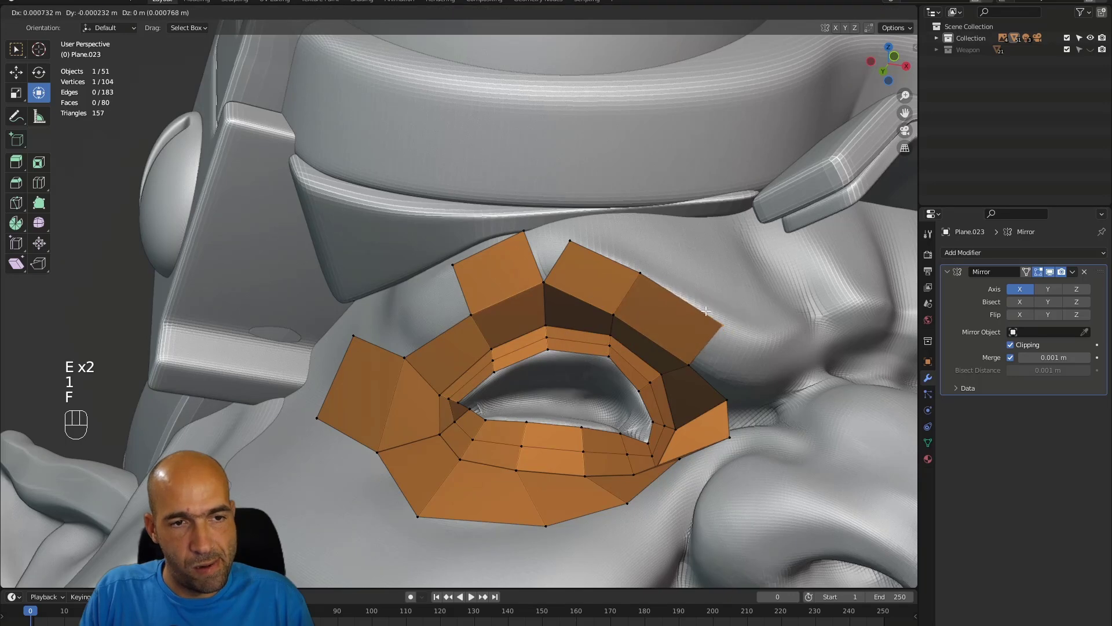
left_click(706, 311)
Step: Extrude the brow strip's inner end edge toward the bridge of the nose
left_click_drag(706, 312, 559, 278, "alt+shift")
key("2")
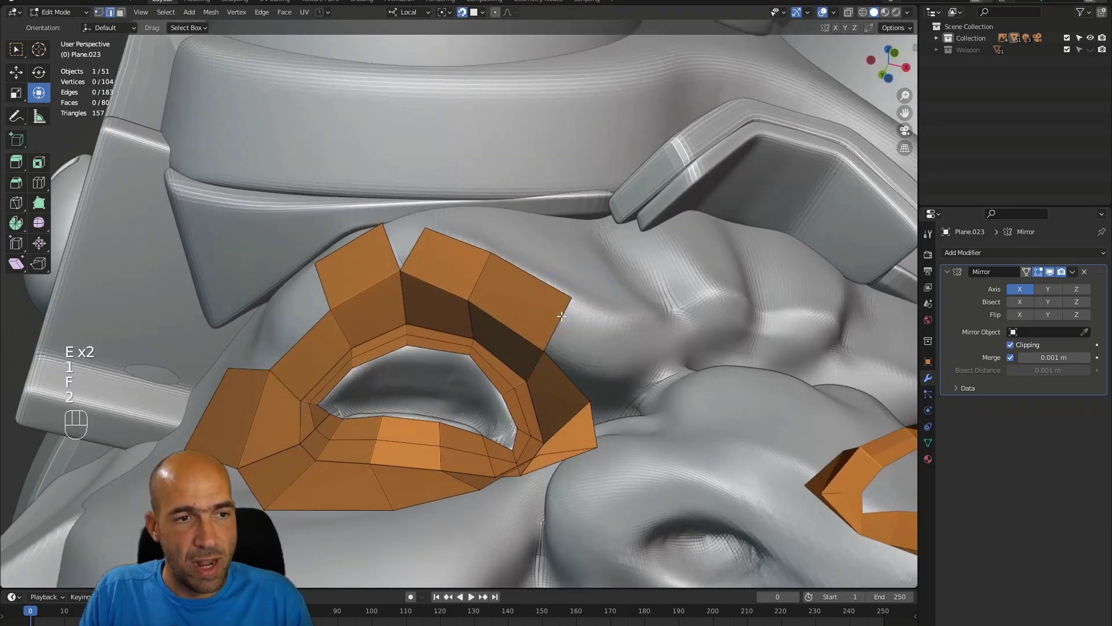
left_click_drag(559, 320, 560, 313, "alt")
key("e")
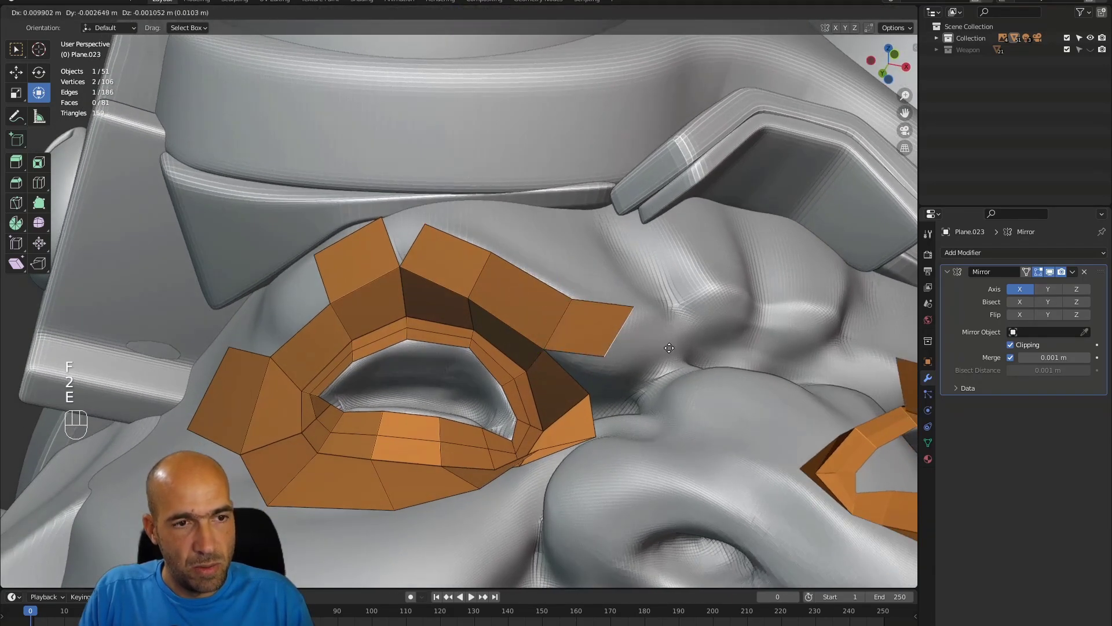
left_click(676, 364)
Step: Extrude the brow strip another segment up to the side of the nose bridge
left_click_drag(676, 365, 417, 272, "alt")
left_click_drag(417, 272, 585, 347, "ctrl+alt")
key("e")
left_click(682, 325)
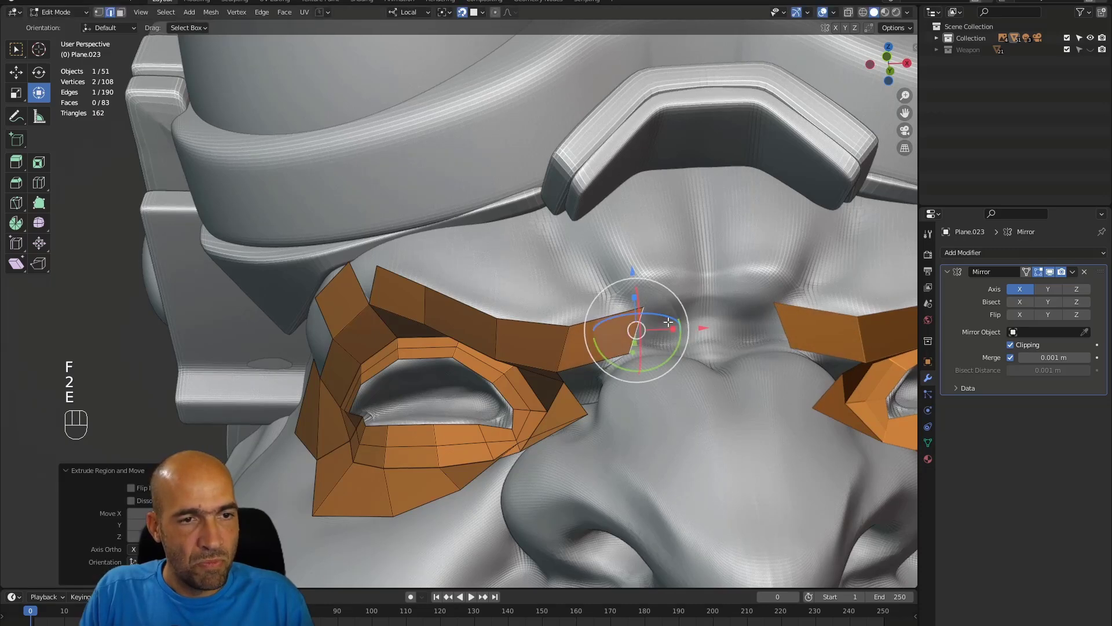
Step: Rotate and reposition the brow strip's end edge so it stands upright beside the nose bridge
key("r")
left_click(733, 253)
key("g")
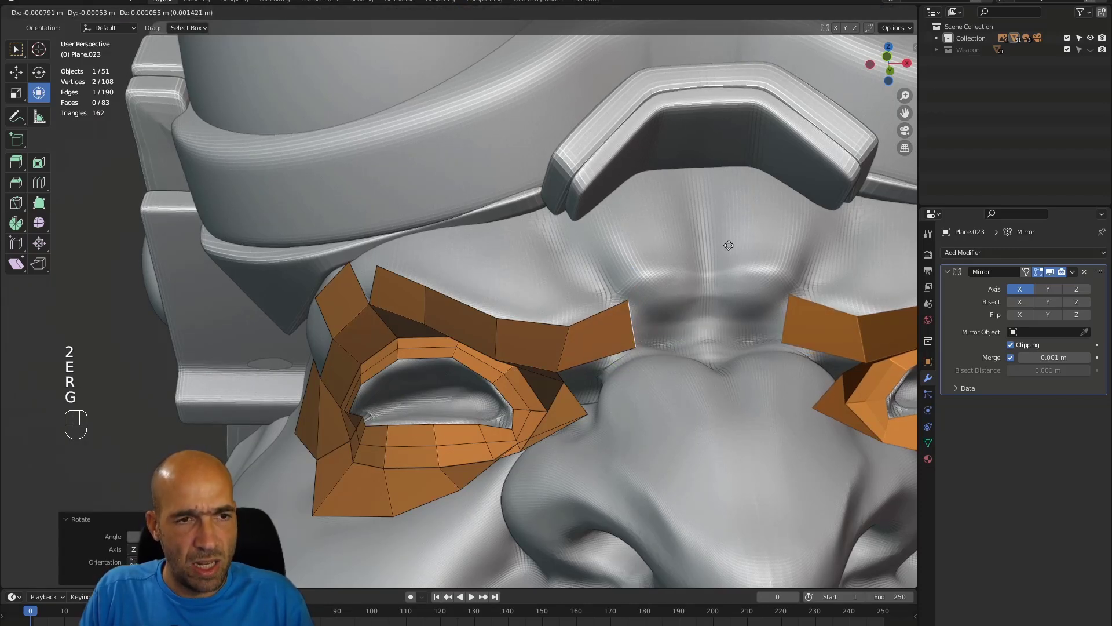
left_click(729, 245)
Step: Extrude the upper edge of the brow strip's end face beside the nose bridge upward onto the inner brow
left_click_drag(718, 275, 733, 320, "alt")
left_click_drag(644, 313, 649, 334, "alt+shift")
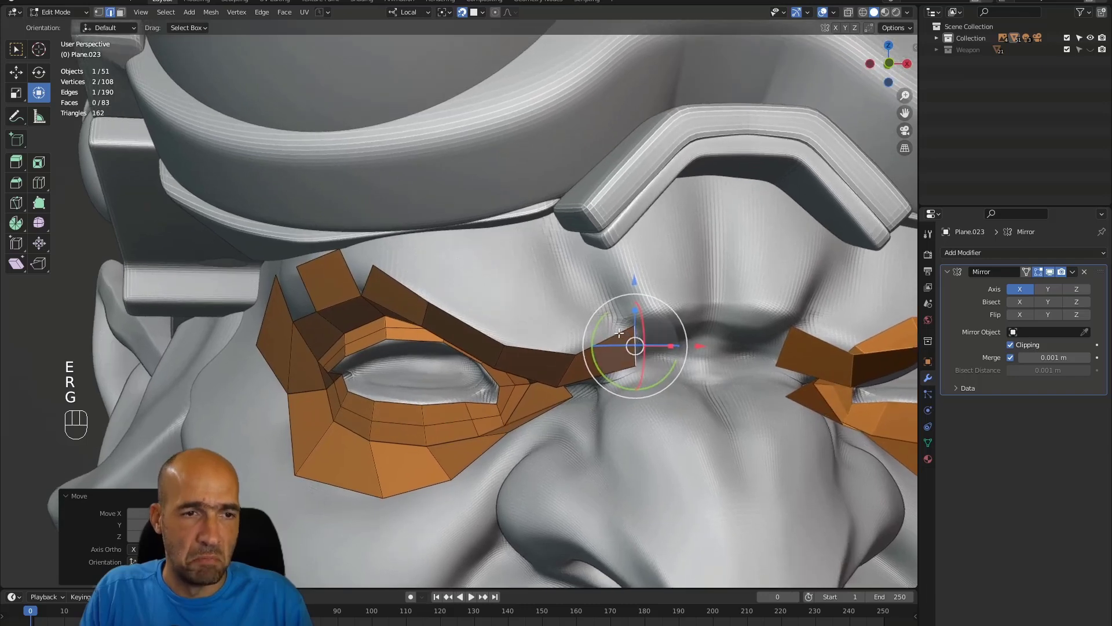
left_click(618, 333)
key("e")
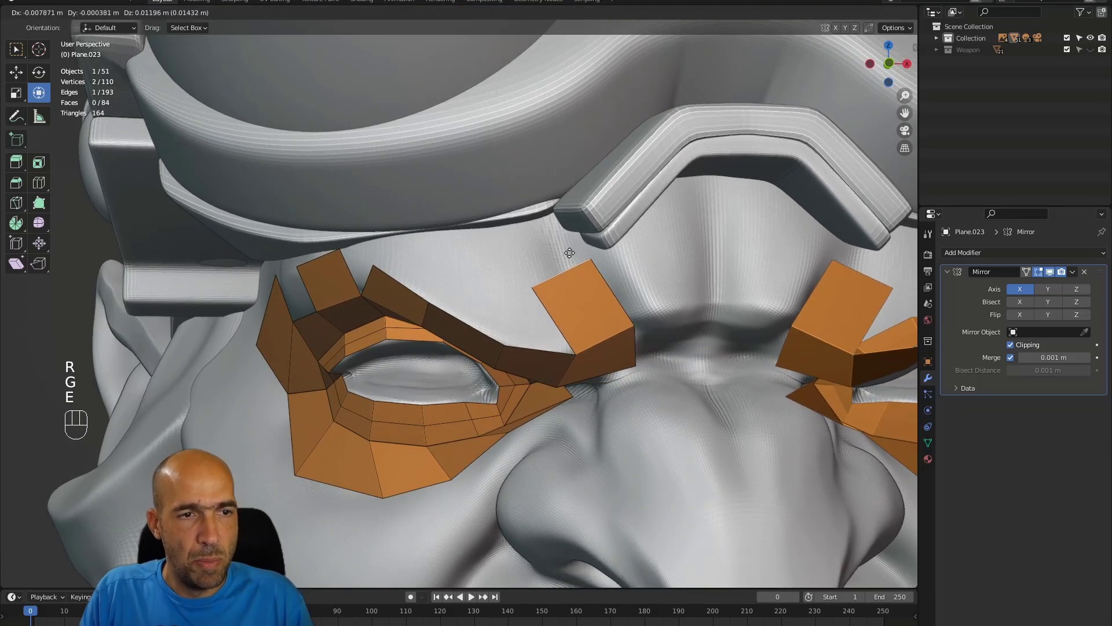
left_click(568, 255)
Step: Fill the gaps between the new inner brow face and the neighbouring upper brow faces with quads
left_click_drag(568, 254, 559, 272, "alt")
left_click(477, 290, "shift")
key("f")
left_click_drag(477, 289, 570, 360, "alt")
left_click_drag(448, 319, 460, 323, "alt")
left_click(442, 331)
left_click(409, 322, "shift")
key("f")
Step: Move the free upper corner vertex of the outer brow strip up toward the helmet rim
left_click_drag(416, 320, 422, 323, "alt")
key("1")
left_click(325, 308)
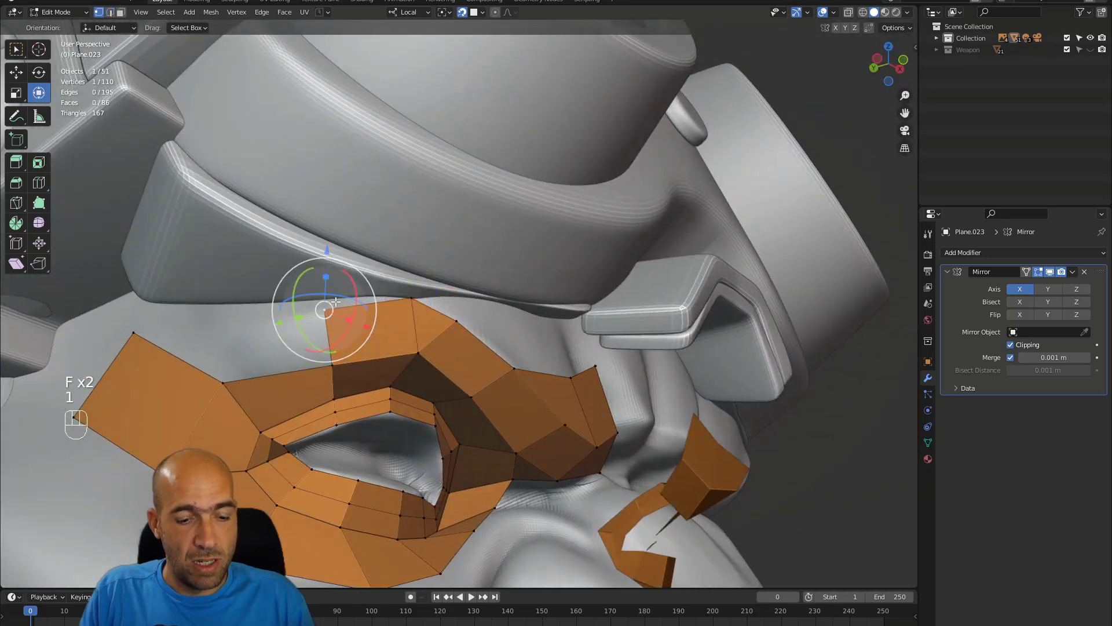
key("g")
left_click(335, 290)
left_click_drag(399, 301, 436, 339, "alt")
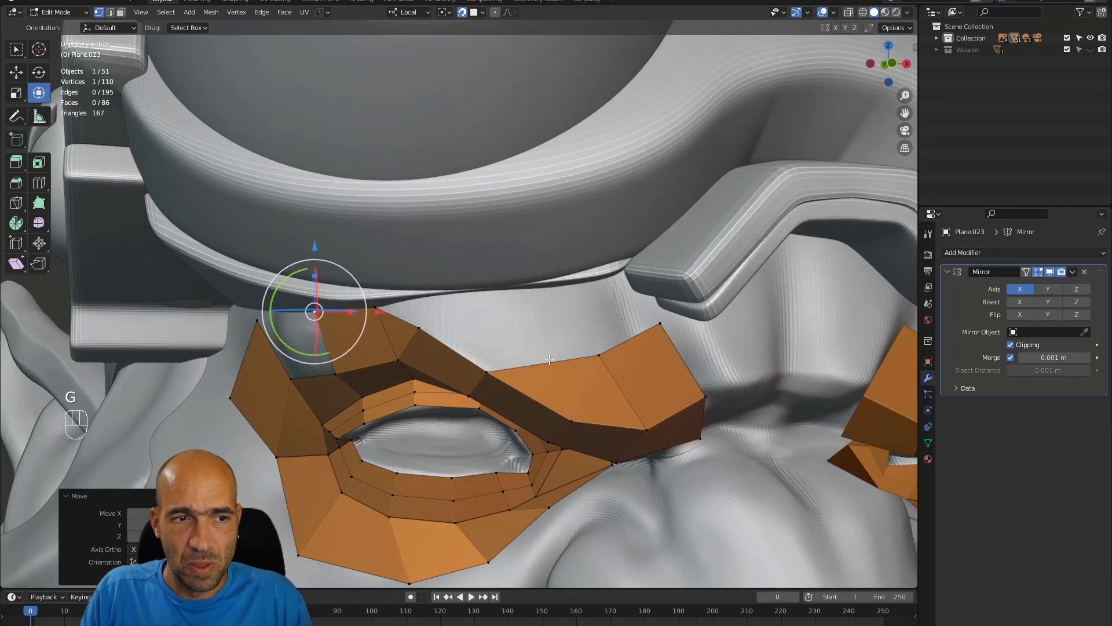
Step: Extrude the upper edge of the inner brow face up to the helmet rim
key("2")
key("e")
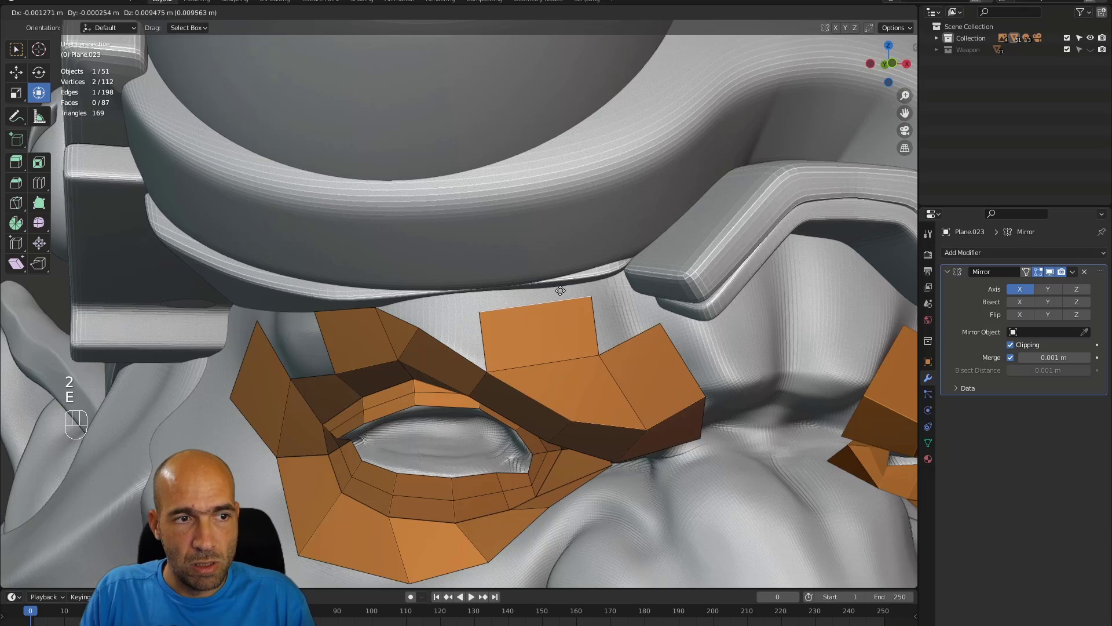
left_click(557, 279)
left_click_drag(592, 358, 614, 349, "alt")
Step: Fill a quad beside the extruded inner brow face, on its side toward the nose bridge
key("1")
left_click(600, 354)
key("f")
left_click(604, 339)
Step: Fill the remaining gap in the upper brow row between the inner and middle brow faces
left_click_drag(604, 339, 399, 318, "alt")
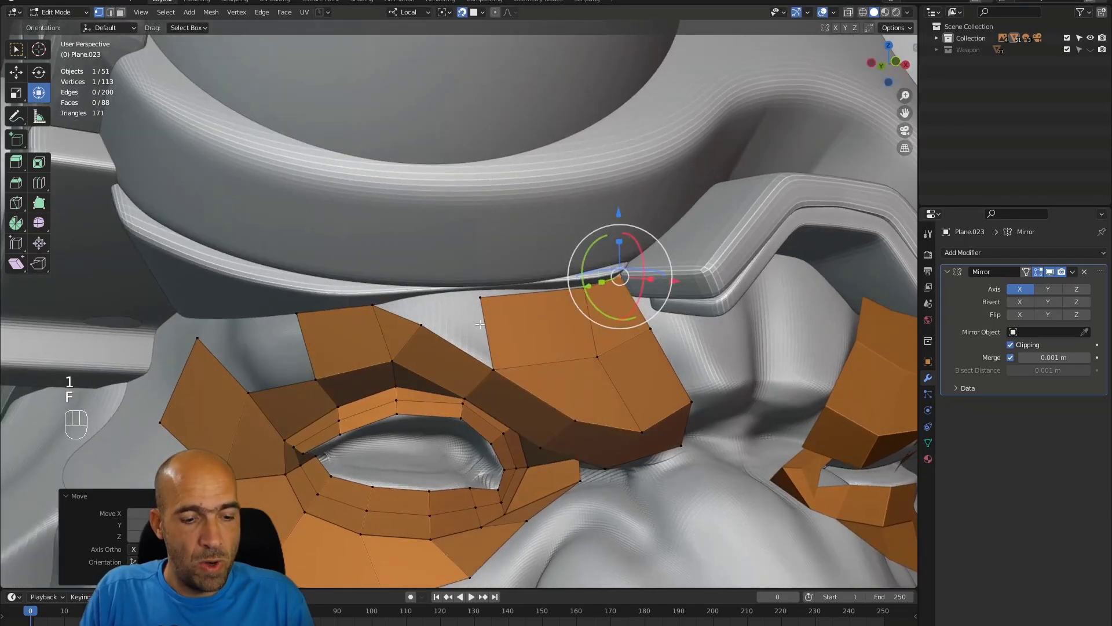
key("2")
left_click(456, 339, "shift")
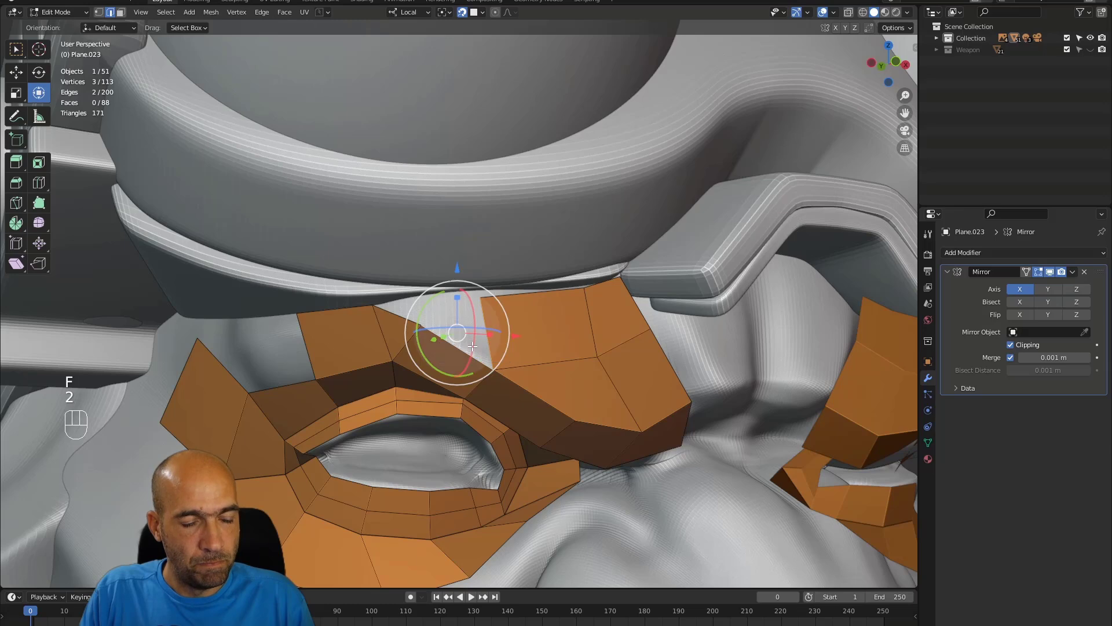
left_click(433, 317)
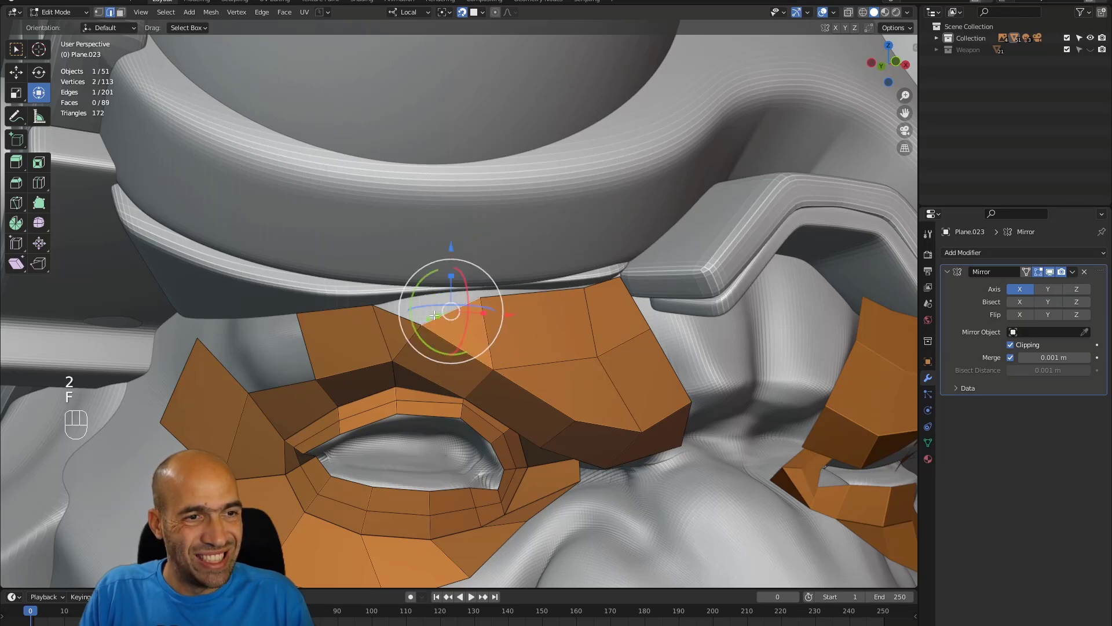
left_click(400, 317, "shift")
key("f")
Step: Fill the faces along the outer brow to connect the upper brow row to the temple face
left_click_drag(533, 330, 663, 374, "alt")
left_click_drag(529, 427, 794, 453, "alt+shift")
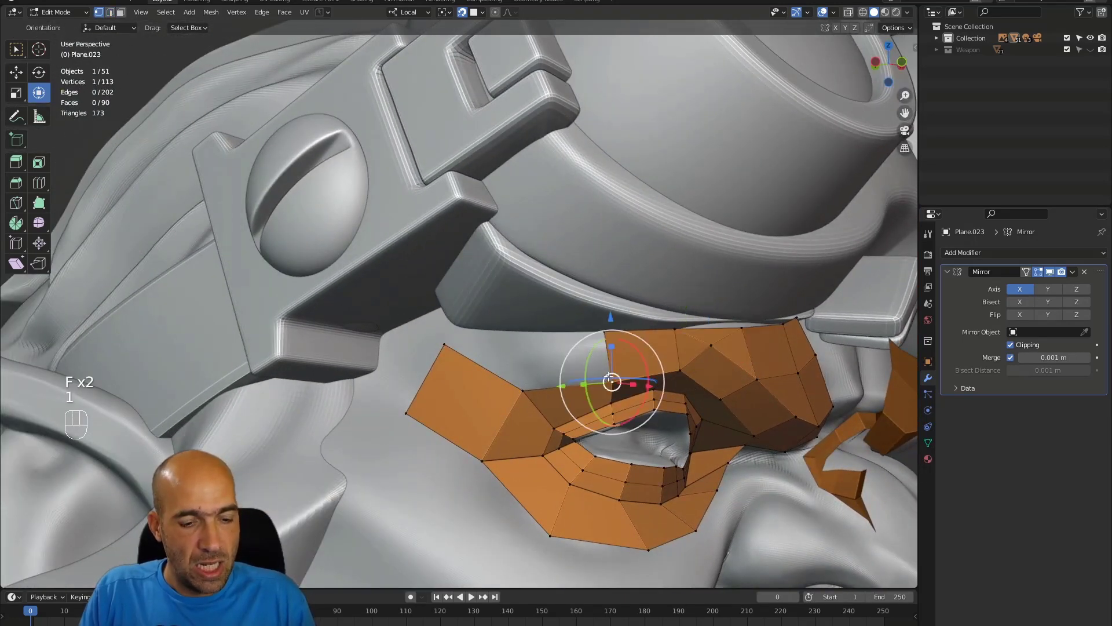
key("f")
left_click_drag(585, 369, 584, 358, "alt")
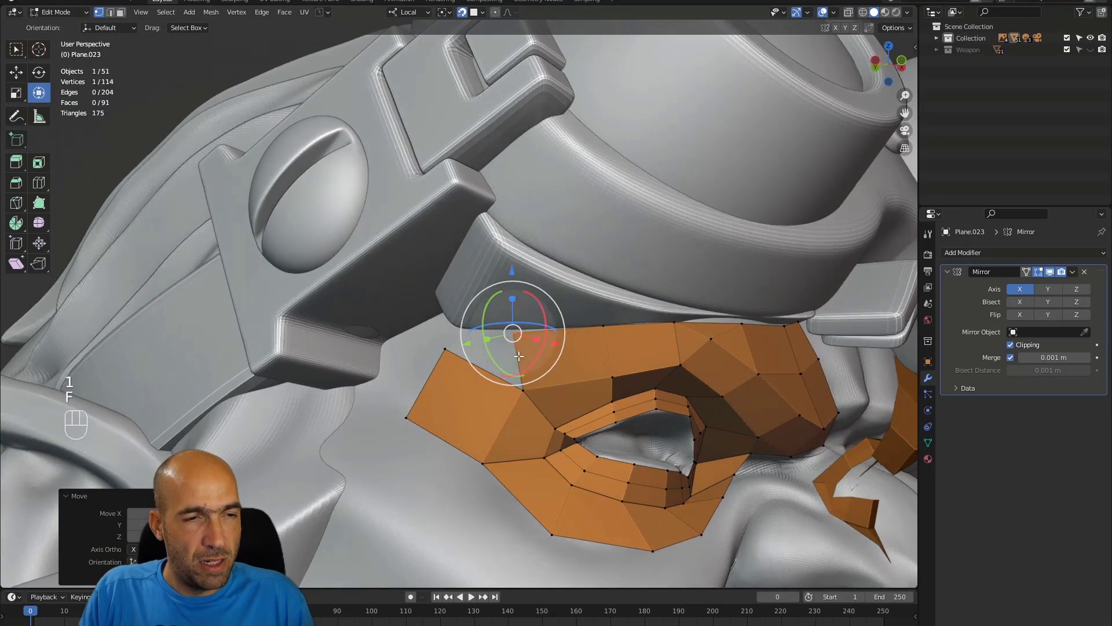
key("2")
left_click(513, 360)
left_click_drag(509, 355, 444, 410, "alt")
Step: Reposition vertices on the upper edge of the brow row beneath the helmet rim
key("1")
key("g")
left_click(557, 329)
key("g")
left_click(668, 326)
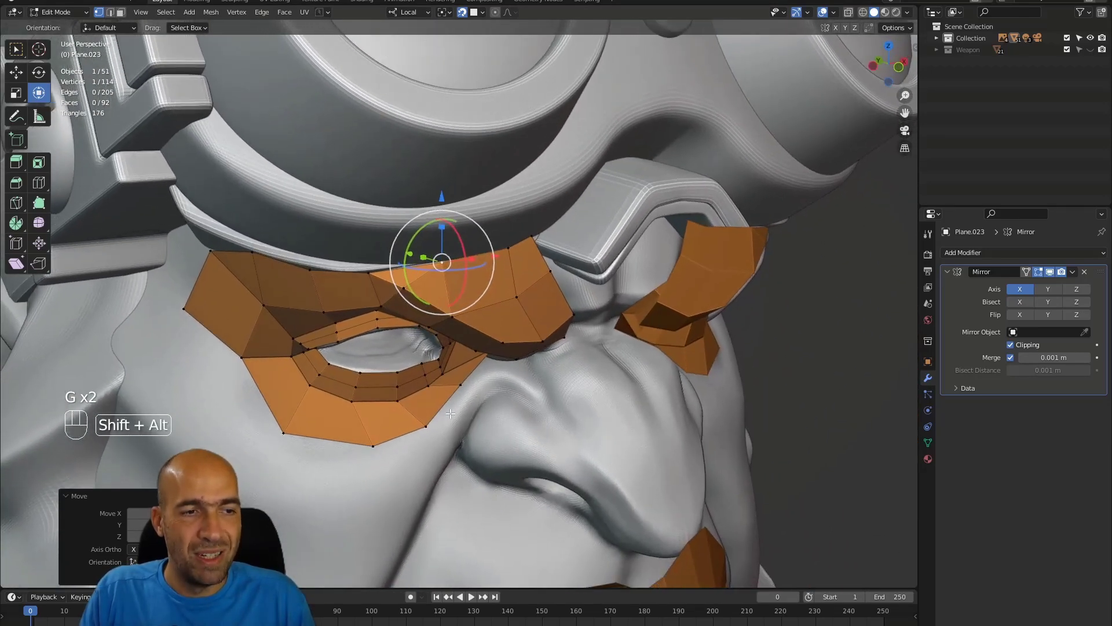
Step: Extrude the inner end edge of the lower eye loop toward the nose and fill a quad beneath it
key("e")
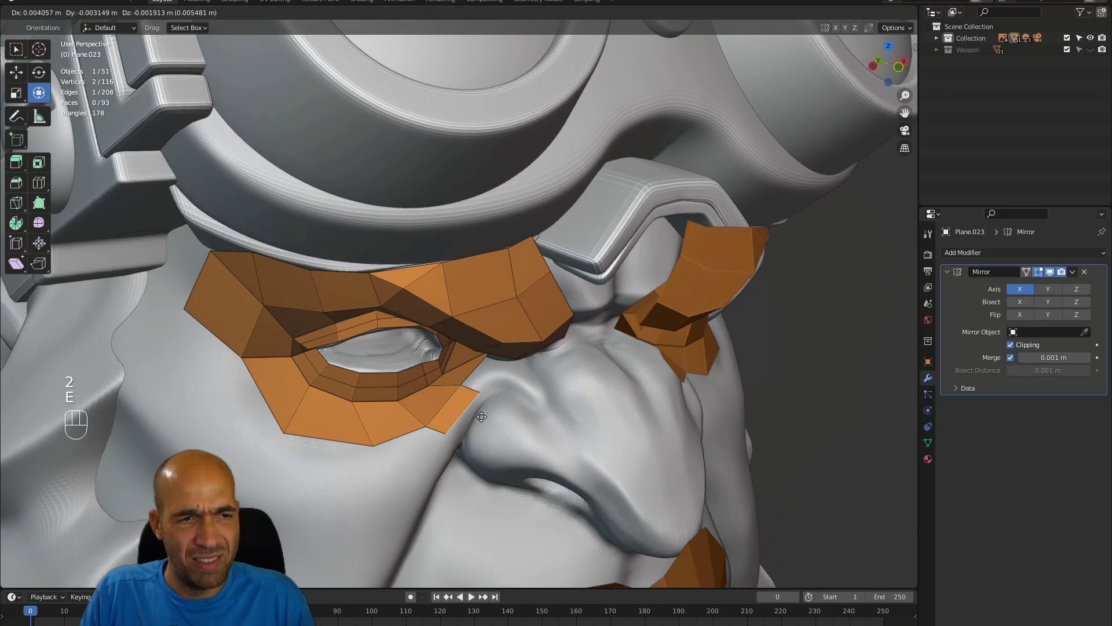
left_click(481, 417)
key("1")
left_click_drag(436, 464, 446, 454, "alt+shift")
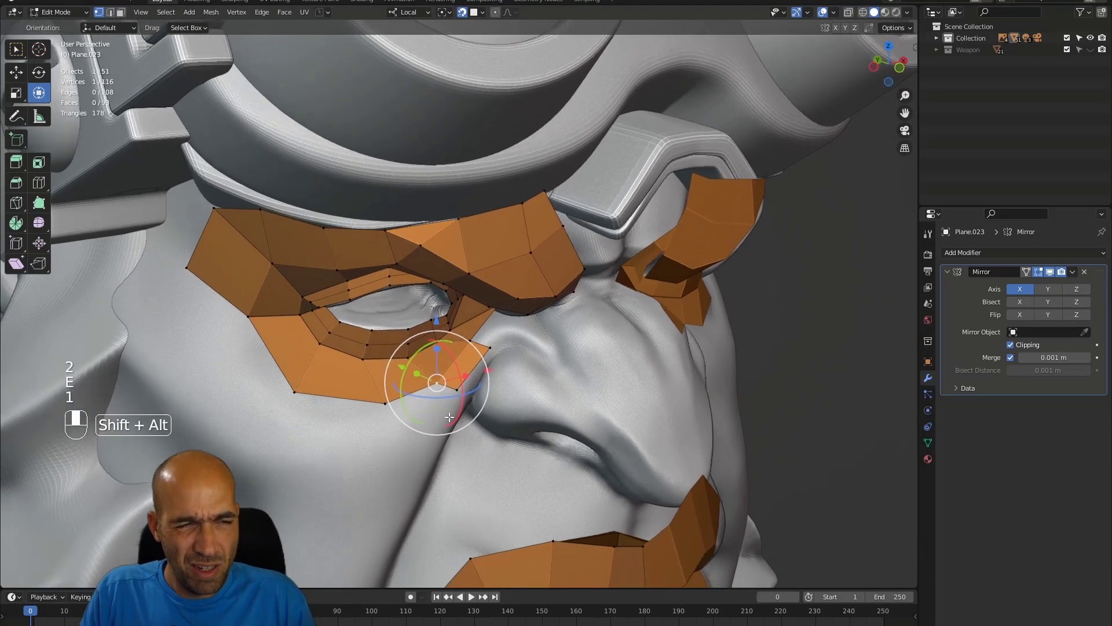
key("f")
left_click(469, 460)
middle_click_drag(469, 459, 497, 318, "alt")
middle_click_drag(497, 319, 509, 289, "alt")
Step: Extrude the cheek edge beneath the eye down along the nasolabial fold and rotate the new end edge
key("2")
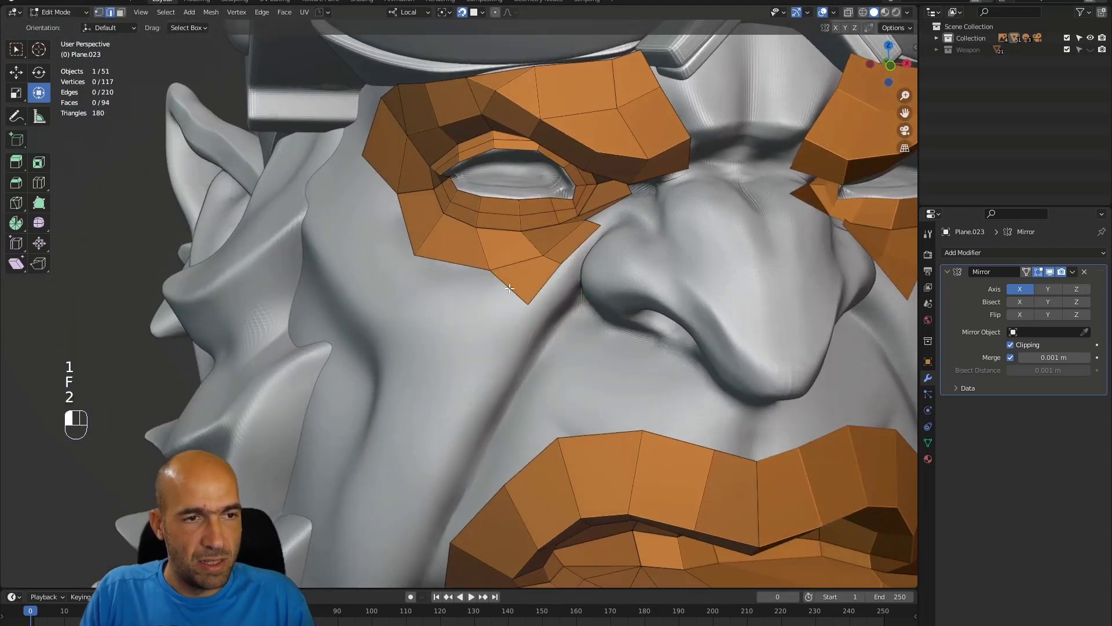
key("e")
left_click(458, 392)
left_click_drag(458, 392, 485, 384, "alt")
key("r")
left_click(528, 349)
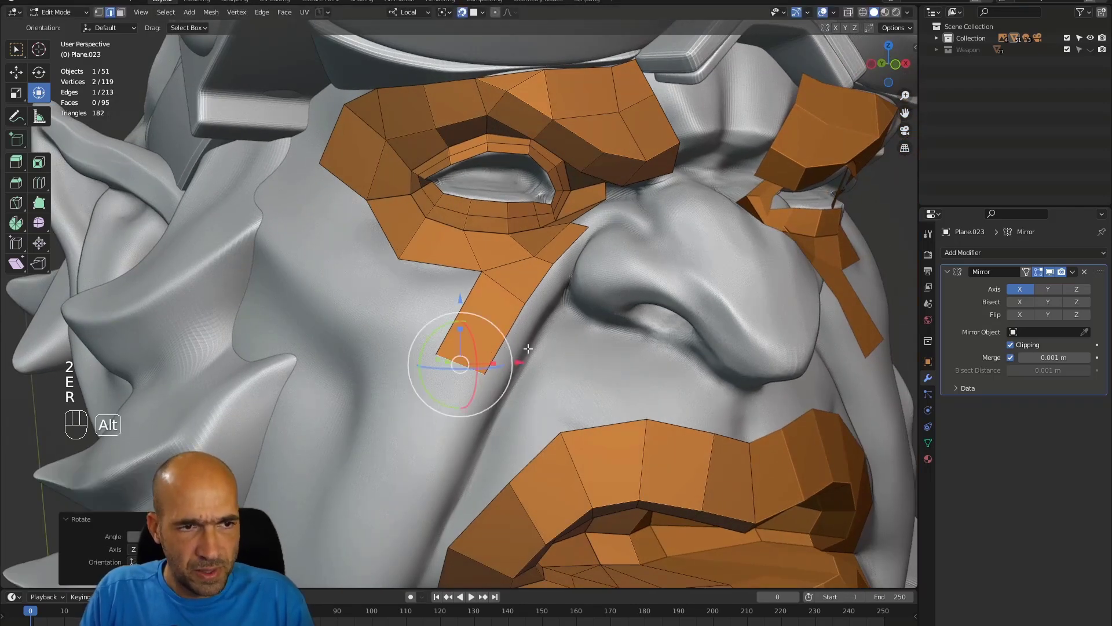
Step: Extrude the cheek face's side edge toward the nasolabial fold and fill the quad above it
left_click_drag(528, 349, 530, 350, "alt")
key("2")
key("e")
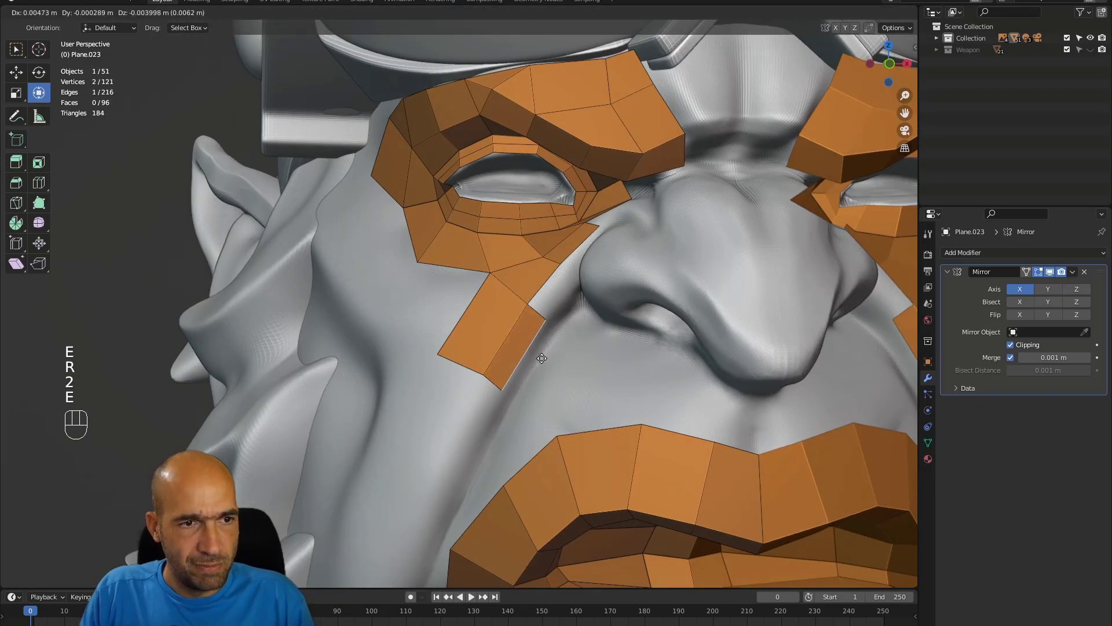
left_click(548, 365)
left_click_drag(533, 362, 484, 312, "alt")
key("1")
key("f")
left_click(570, 315)
left_click_drag(484, 312, 510, 301, "alt")
Step: Extrude the narrow nasolabial strip's lower edge further down toward the mouth corner
key("2")
left_click(442, 376)
left_click_drag(437, 391, 431, 406, "alt")
key("e")
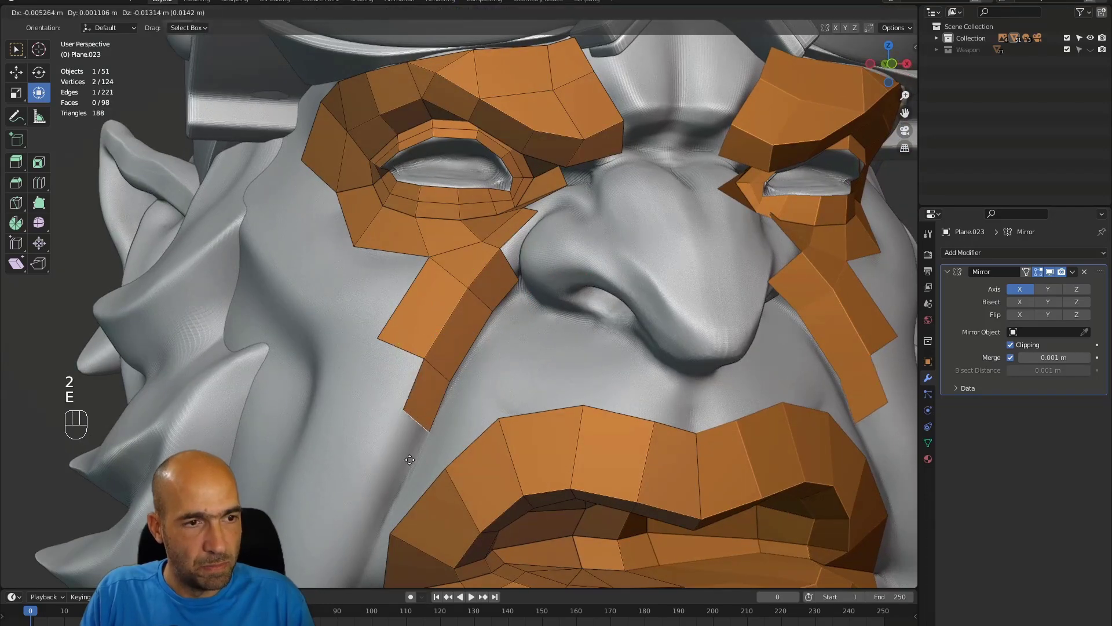
left_click(396, 482)
Step: Fill a face between the lower nasolabial strip and the upper lip loop
left_click(420, 447)
left_click(473, 445, "shift")
key("f")
left_click_drag(500, 407, 534, 422, "alt")
left_click_drag(534, 422, 530, 352, "alt+shift")
left_click_drag(457, 422, 430, 410, "alt")
left_click(384, 463)
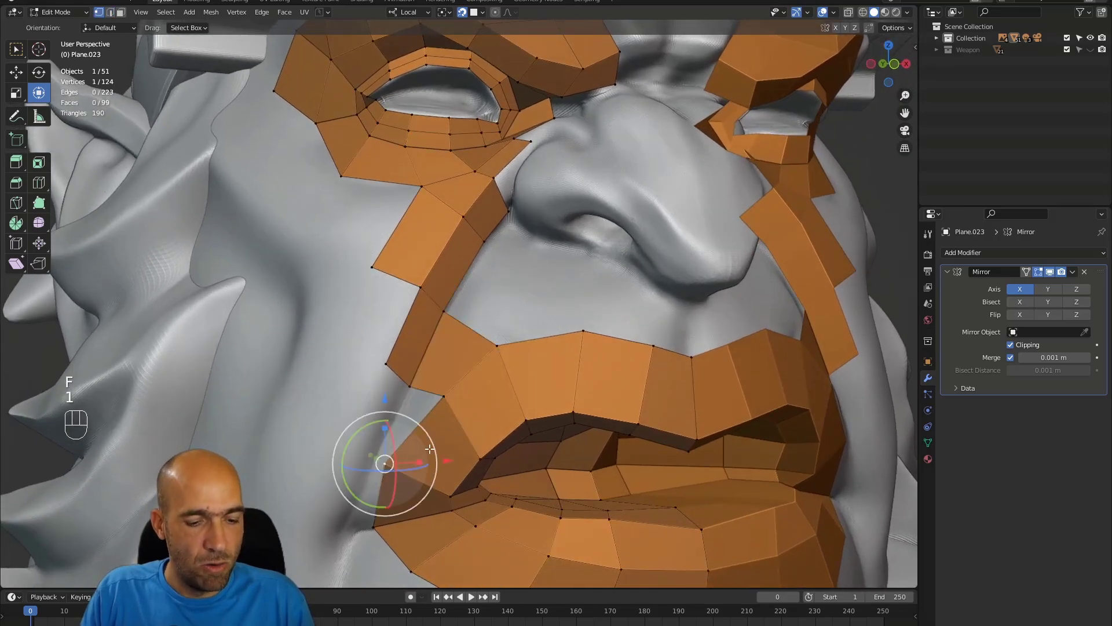
key("f")
key("ctrl+z")
key("ctrl+z")
Step: Move the outer vertex of the mouth loop near the mouth corner slightly inward
left_click(385, 463)
key("g")
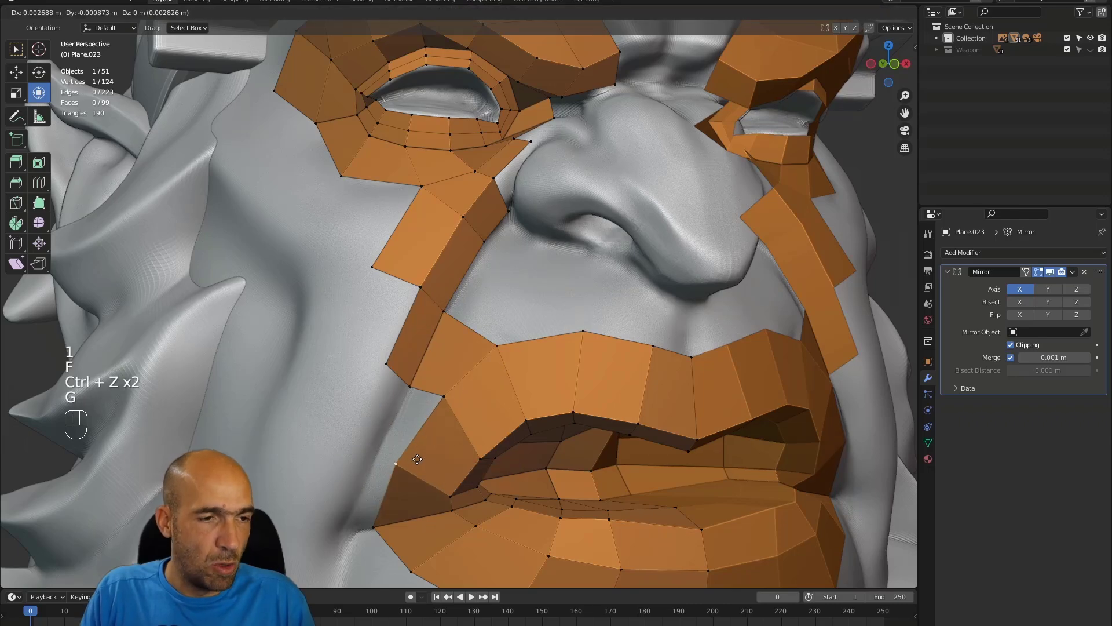
left_click(414, 467)
Step: Fill two quads up the inner side of the nasolabial strip, from the upper lip loop to the nostril wing
left_click_drag(471, 408, 400, 473, "alt+shift")
left_click_drag(391, 424, 384, 418, "alt")
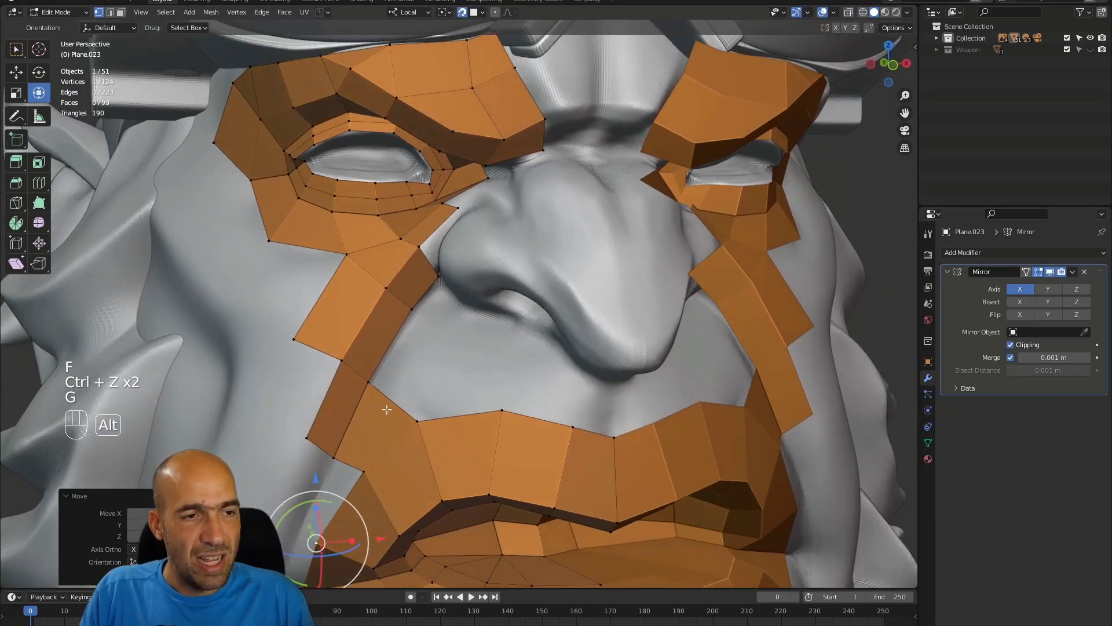
left_click(376, 379)
key("f")
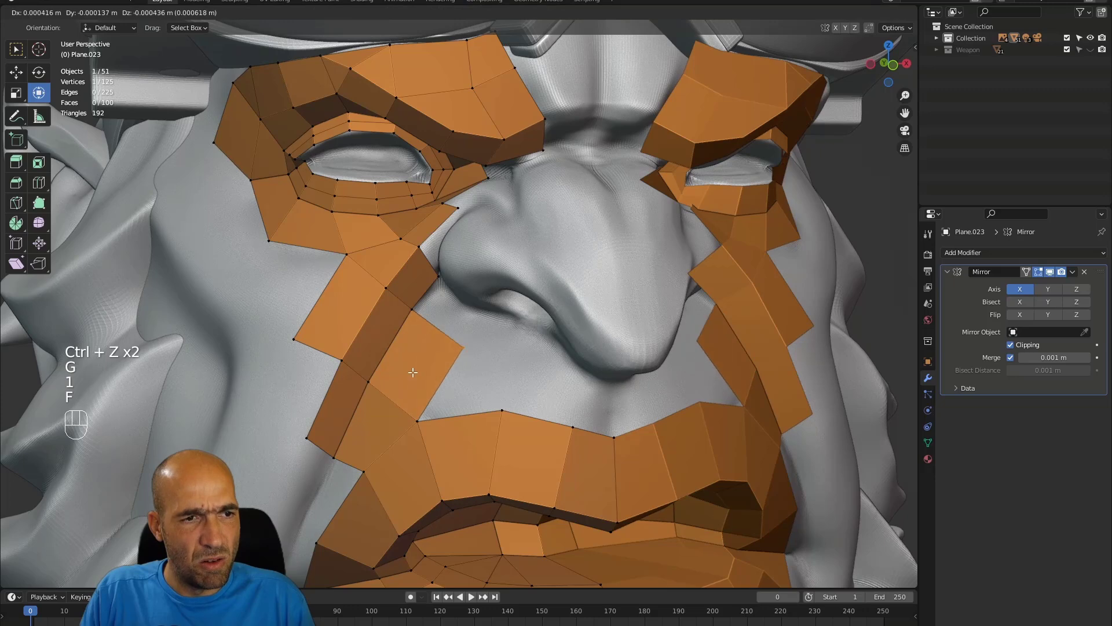
left_click(410, 343)
key("f")
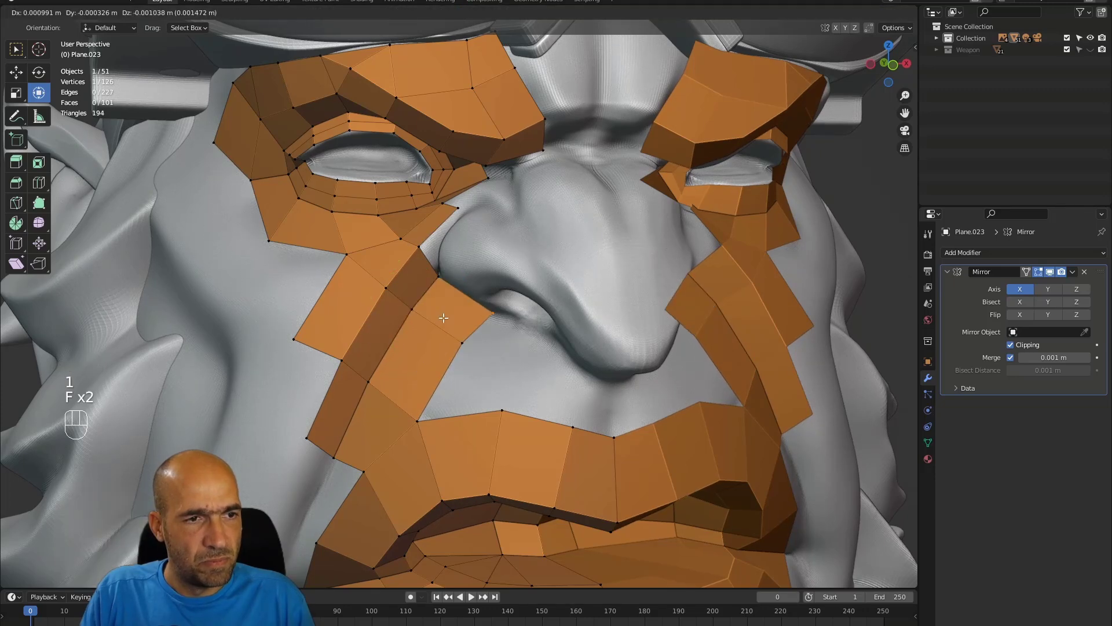
left_click(457, 313)
Step: Extrude the end edge beside the nostril up around the nostril wing and rotate it to follow the curve
middle_click_drag(458, 312, 498, 271)
key("2")
left_click(458, 293)
key("e")
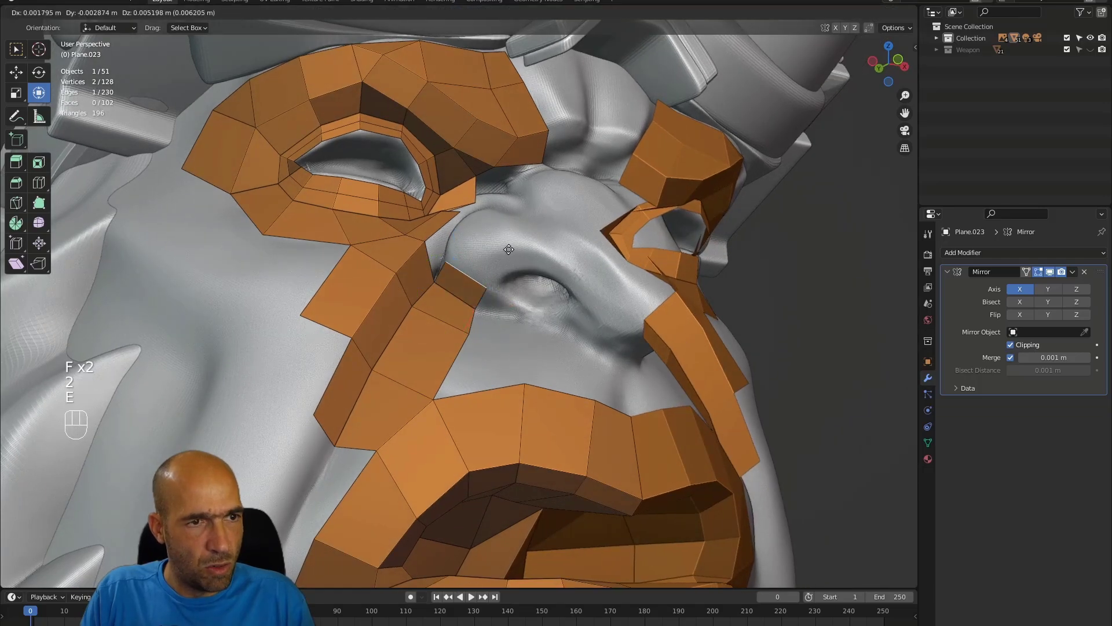
left_click(511, 246)
mouse_move(511, 246)
left_mouse_down("alt")
mouse_move(545, 246)
mouse_move(527, 257)
left_mouse_up("alt")
key("r")
left_click(521, 278)
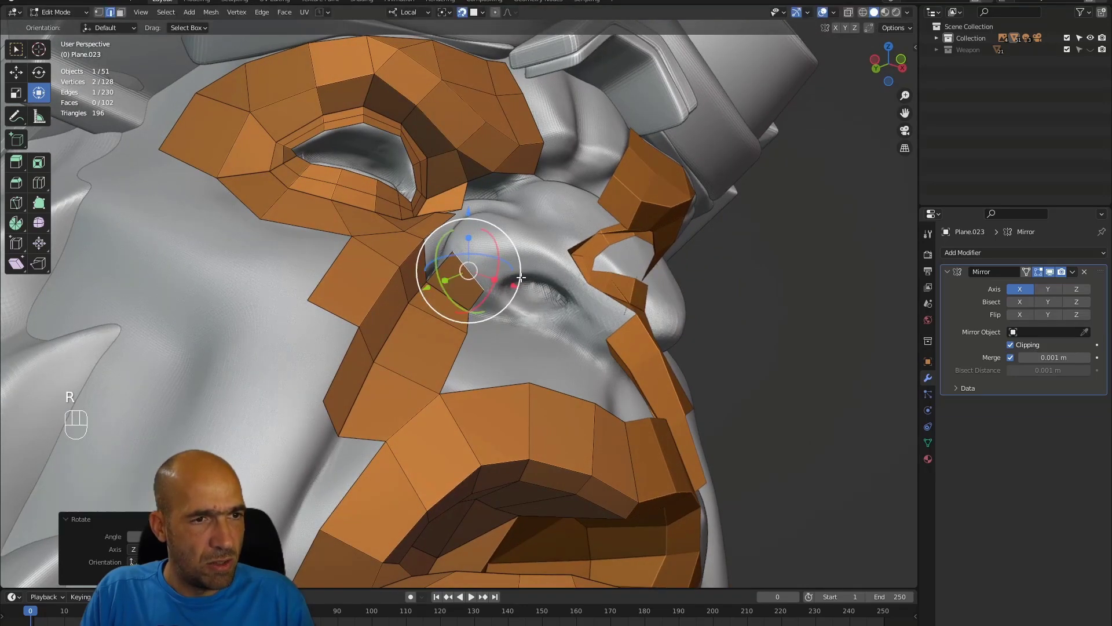
Step: Extrude another segment over the nostril wing and adjust its corner vertex
key("e")
left_click(565, 253)
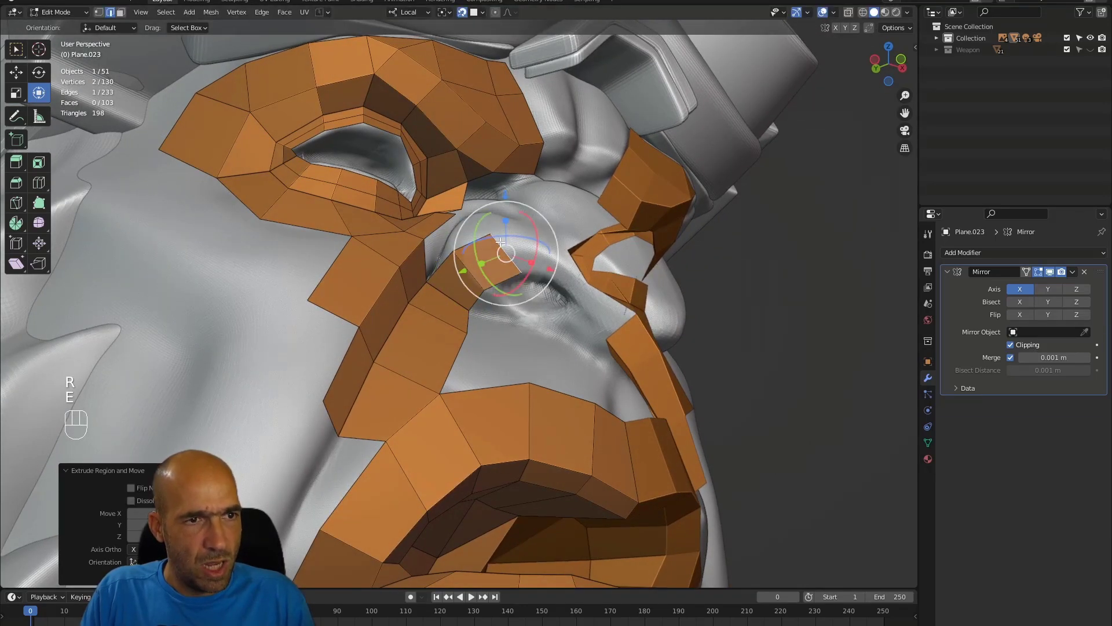
key("1")
left_click_drag(503, 241, 548, 265, "alt")
key("g")
left_click(550, 235)
Step: Extrude the nostril strip's end edge toward the nose tip, then rotate, scale and reposition the new edge
key("2")
left_click(534, 257)
key("e")
left_click(608, 260)
key("r")
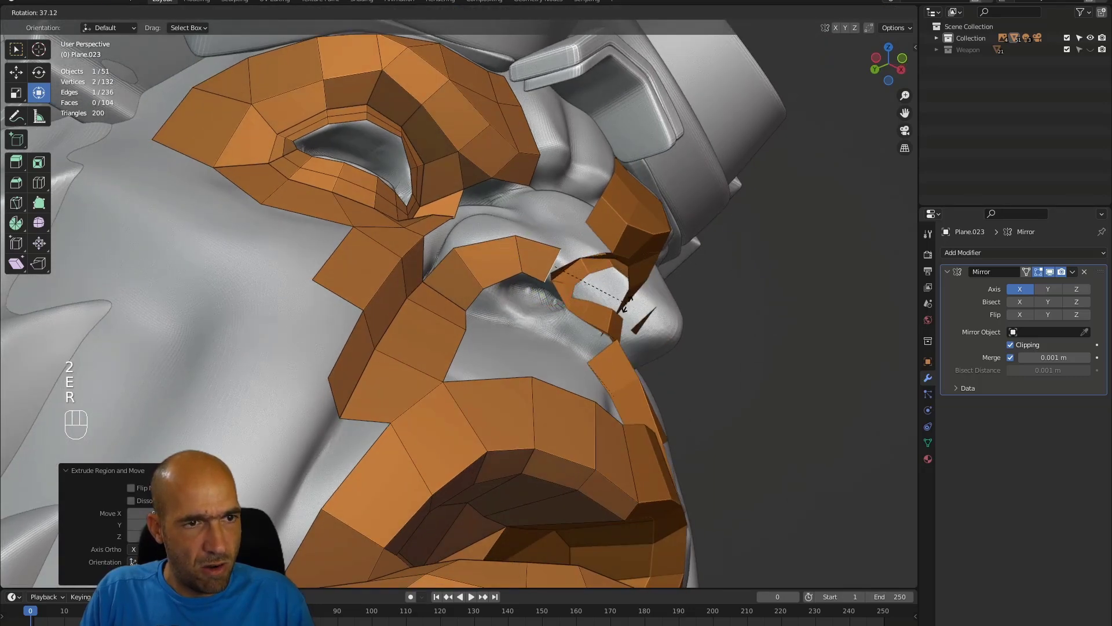
left_click(625, 304)
key("s")
left_click(644, 322)
left_click_drag(644, 322, 559, 299, "alt")
key("g")
left_click(617, 306)
Step: Extrude the nostril strip down along the nostril's inner side and adjust its vertices to the nose surface
left_click_drag(560, 299, 492, 322, "alt+shift")
left_click_drag(492, 322, 539, 319, "alt")
key("e")
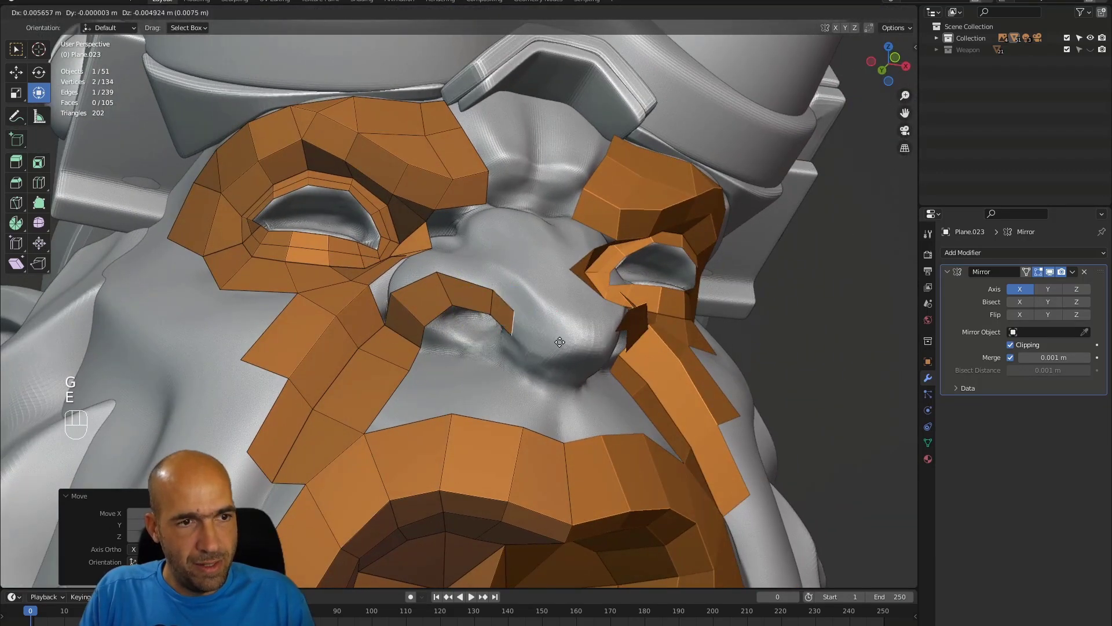
left_click(579, 361)
left_click_drag(578, 361, 567, 339, "alt")
key("1")
key("g")
left_click(598, 343)
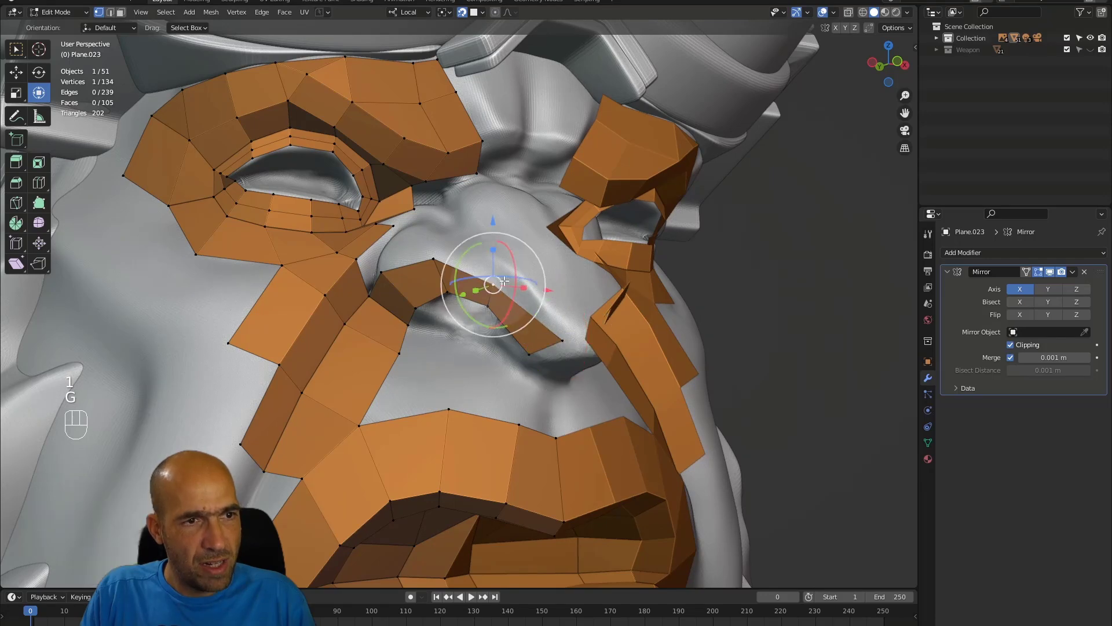
key("g")
left_click(524, 272)
Step: Extrude the nostril strip's end edge toward the nose's centre line and reposition its end vertex
mouse_move(521, 290)
left_mouse_down("alt")
mouse_move(510, 249)
mouse_move(460, 357)
mouse_move(471, 312)
mouse_move(505, 274)
left_mouse_up("alt")
key("2")
left_click(542, 275)
left_click_drag(572, 282, 567, 298, "alt")
key("e")
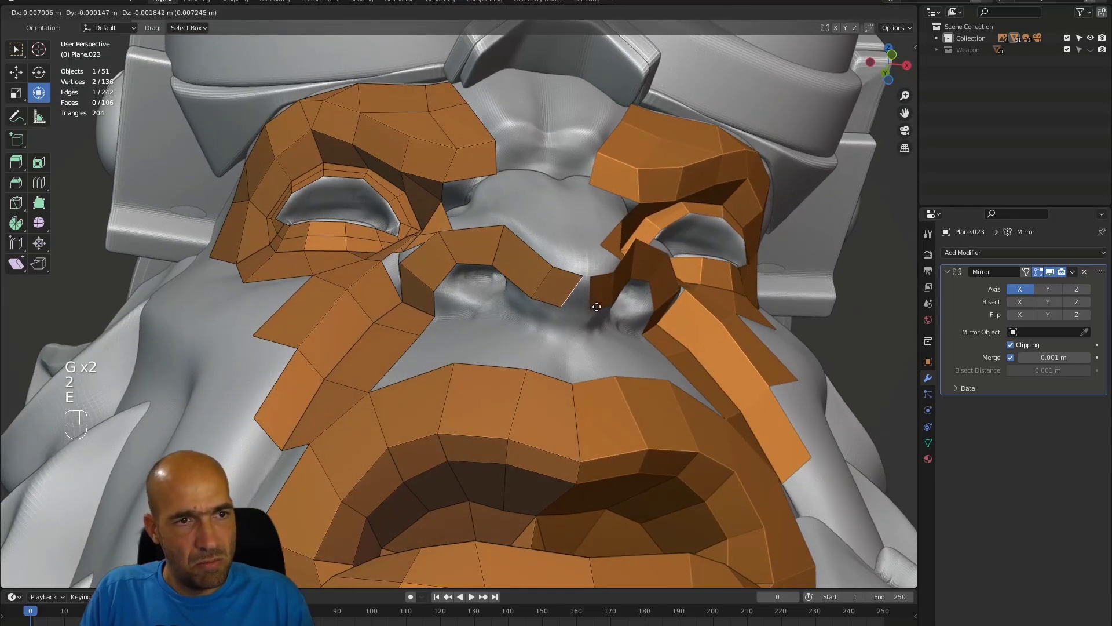
left_click(597, 307)
key("1")
key("g")
left_click(572, 313)
Step: Move the inner rim vertex of the nostril strip to follow the nostril opening
left_click_drag(572, 313, 545, 278, "alt")
left_click(500, 229)
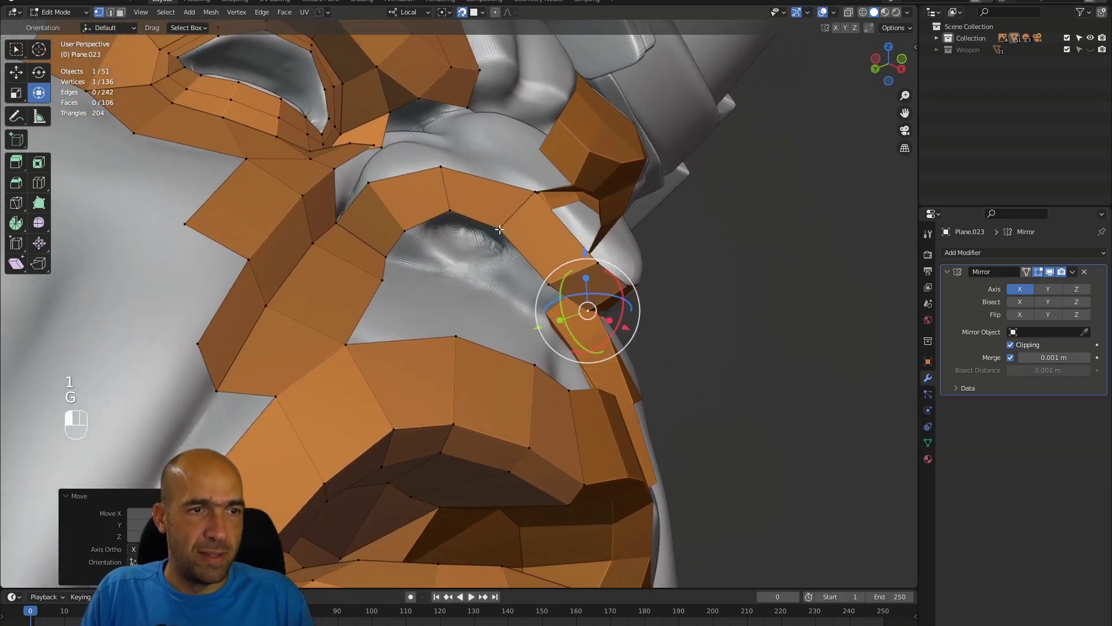
key("g")
left_click(516, 238)
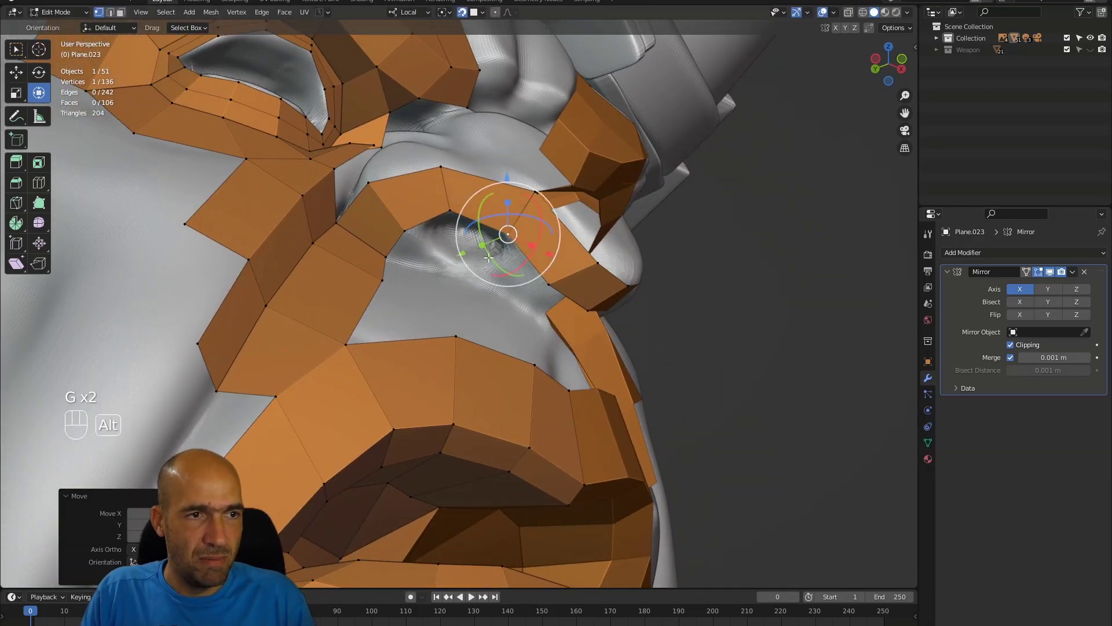
Step: Extrude the nostril wing's lower edge inward beneath the nostril opening and adjust the new face's lower vertex
left_click_drag(492, 256, 483, 268, "alt")
key("2")
left_click(407, 253)
key("e")
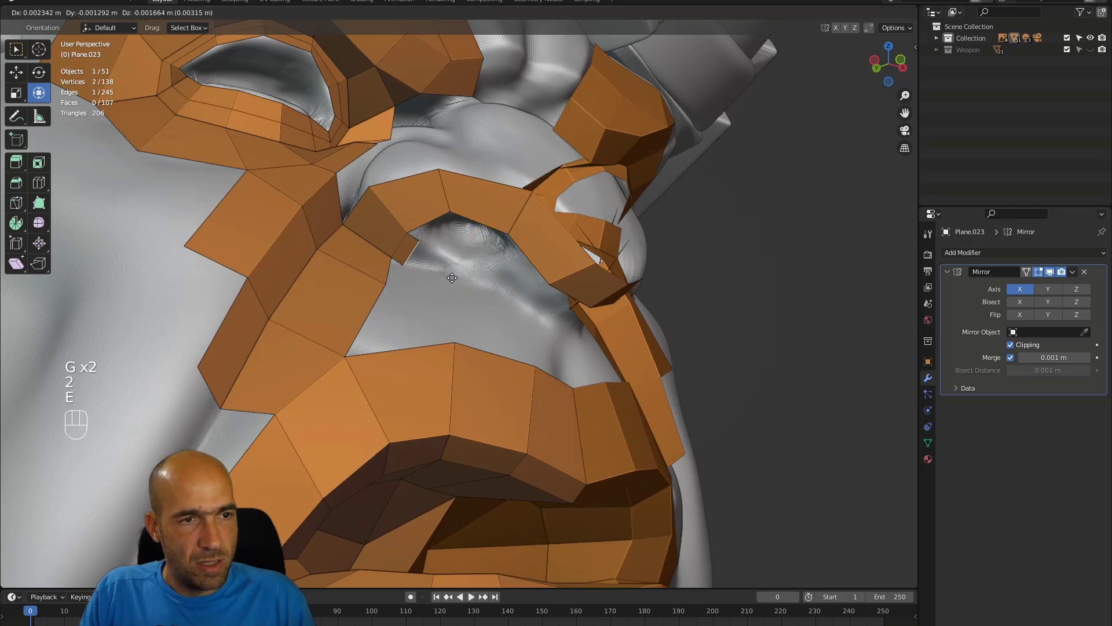
left_click(455, 288)
key("1")
left_click(455, 285)
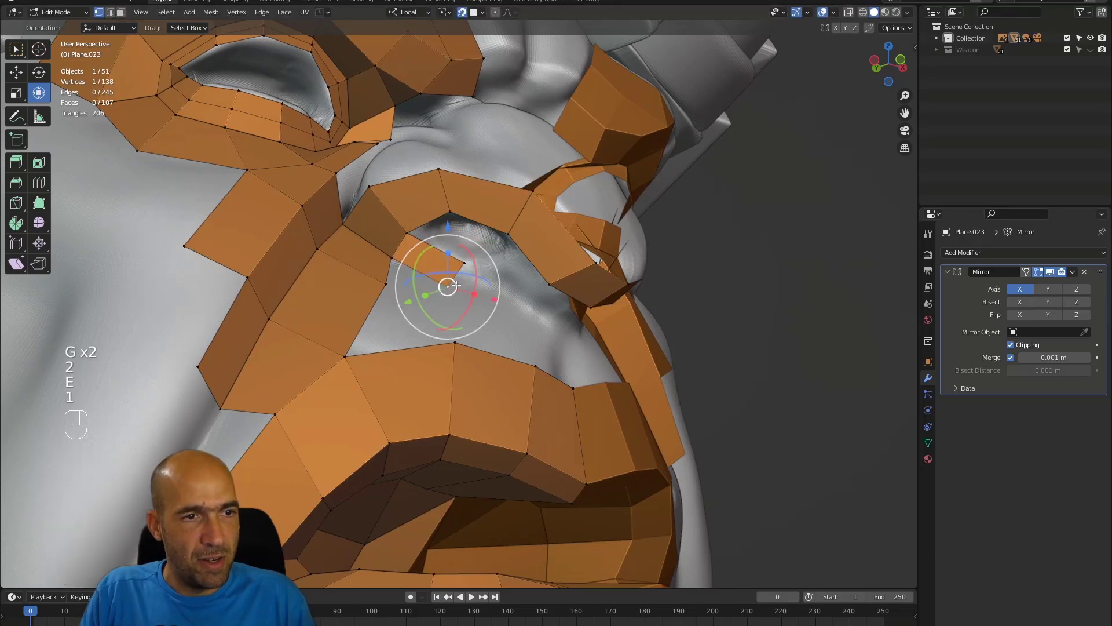
key("g")
left_click(464, 273)
left_click_drag(464, 275, 461, 295, "alt")
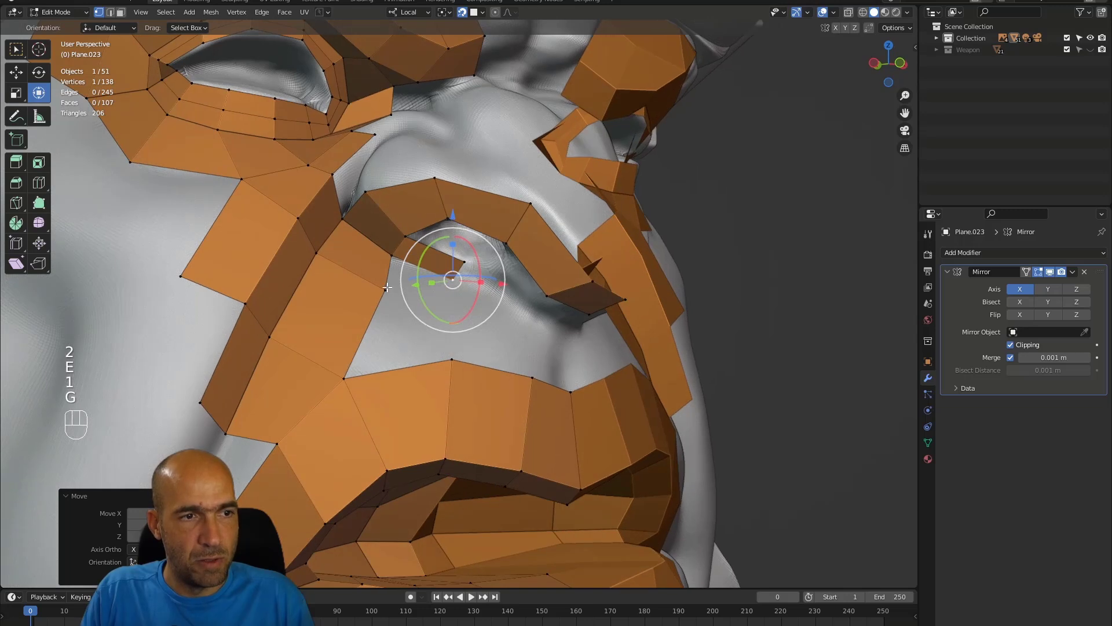
Step: Move the upper lip quad's vertex below the nostril wing down and outward along the cheek strip
left_click(391, 297)
key("g")
left_click(384, 321)
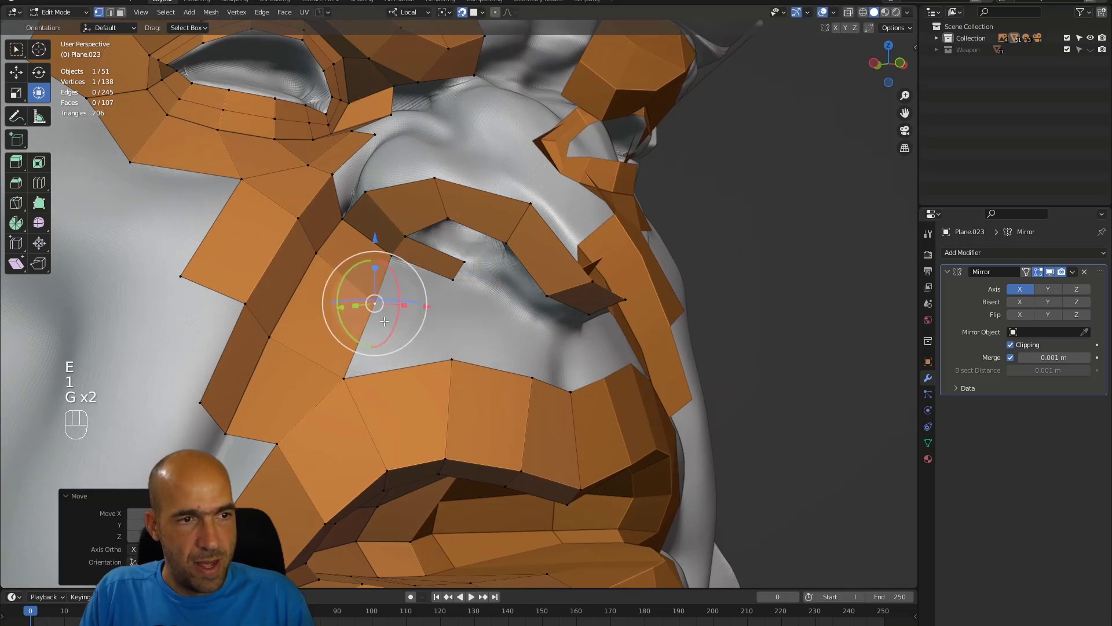
Step: Fill a quad above the upper lip strip from its cheek-side corner vertex and place the new vertex below the nostril
left_click(343, 380)
key("f")
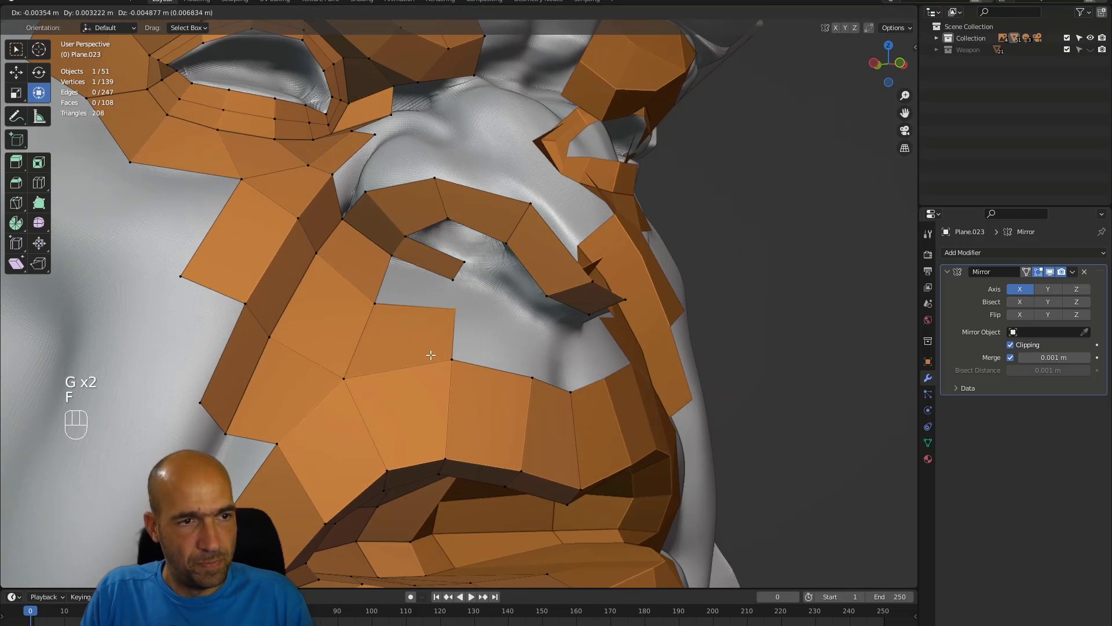
left_click(431, 352)
middle_click_drag(432, 348, 435, 314)
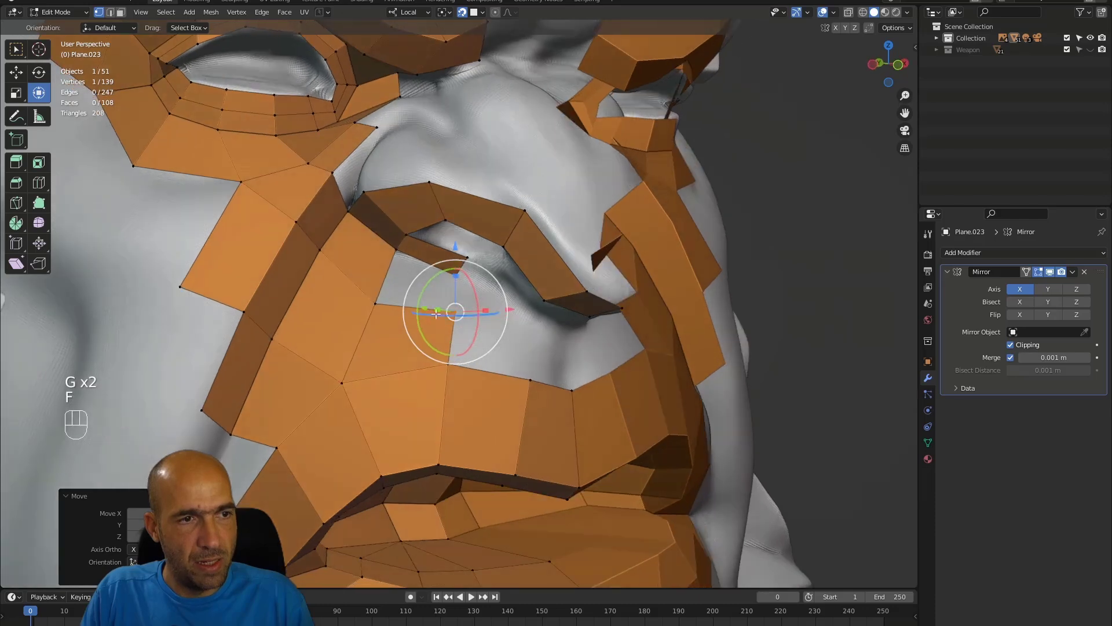
Step: Fill the gap between the cheek faces and the nostril's lower strip, and reposition a vertex on that strip
key("2")
left_click(391, 279)
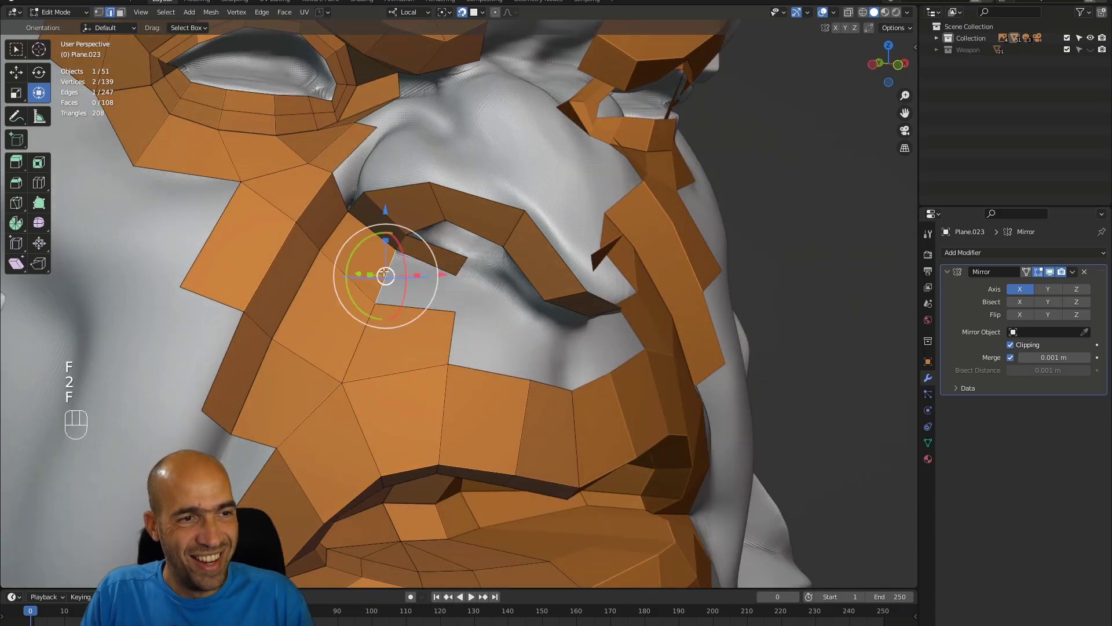
key("f")
mouse_move(391, 278)
middle_mouse_down("alt")
mouse_move(404, 401)
mouse_move(434, 354)
middle_mouse_up("alt")
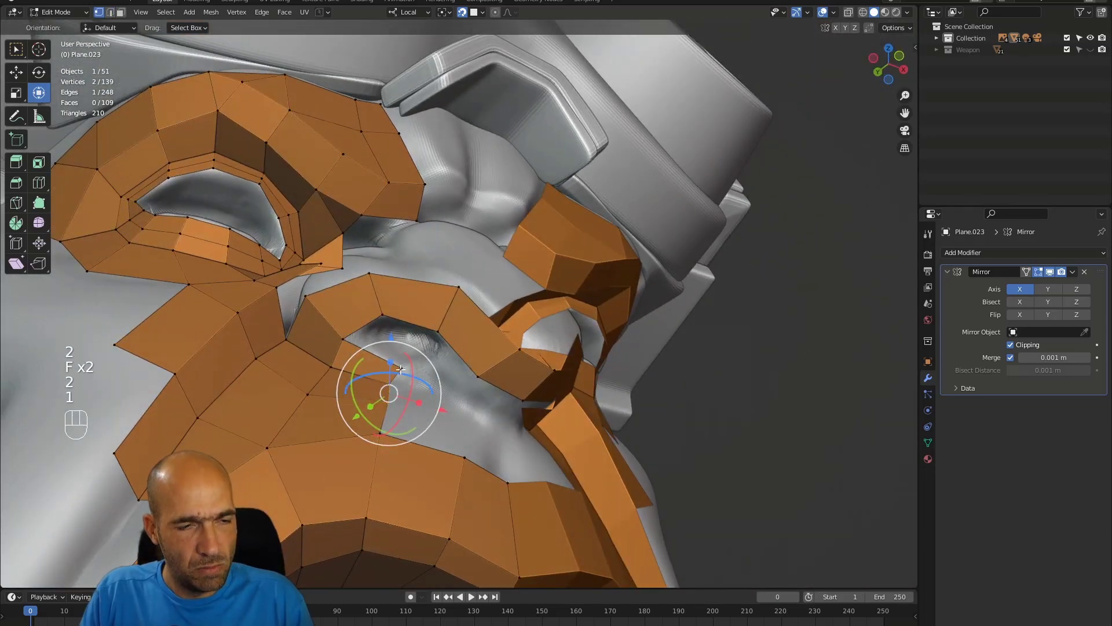
key("g")
left_click(409, 362)
Step: Extrude the lower nostril strip's end edge inward, bridge it to the nostril's inner side, and adjust the vertices to the rim
key("2")
left_click(395, 373)
middle_click_drag(431, 395, 481, 371, "alt")
key("e")
left_click(478, 378)
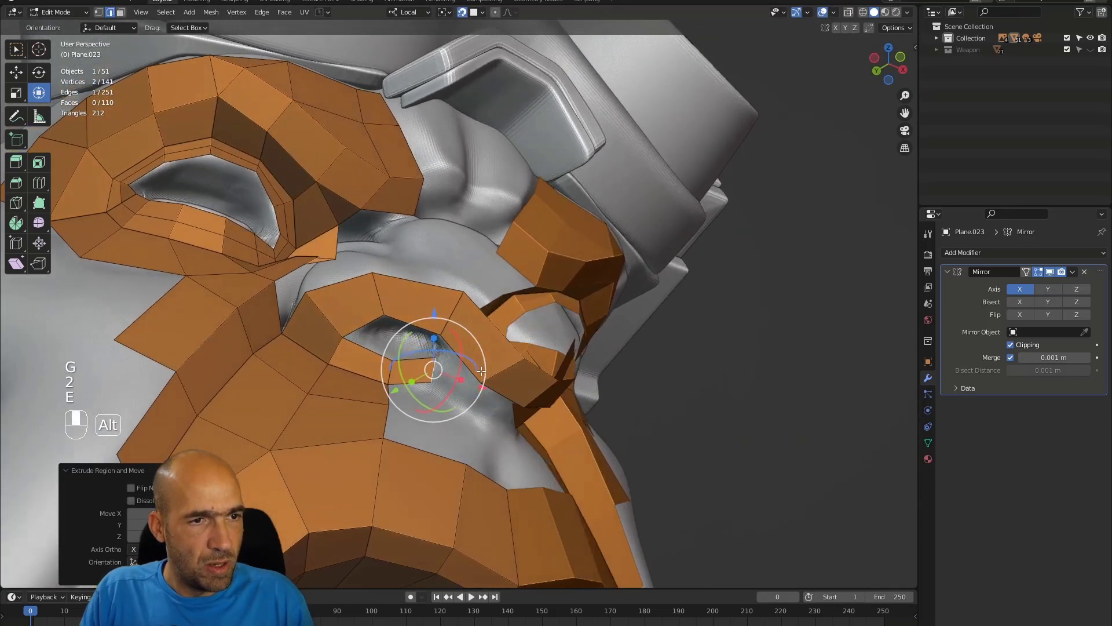
left_click(460, 362, "shift")
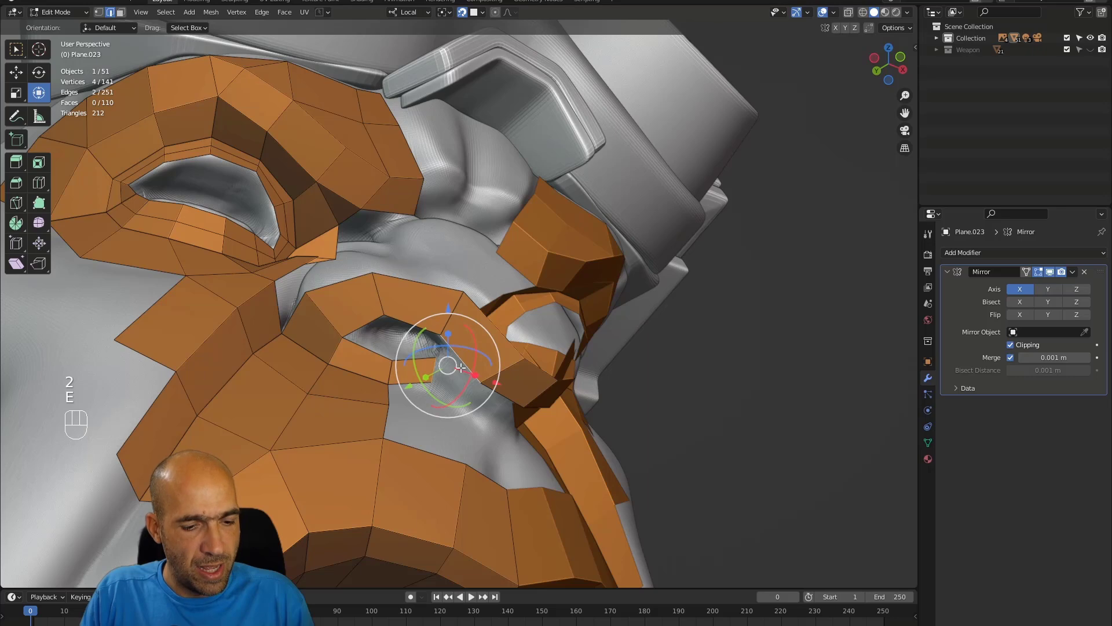
middle_click_drag(461, 366, 381, 330, "alt")
key("g")
left_click(422, 354)
Step: Fill two faces into the nostril opening from its outer and lower rim vertices, placing each new inner vertex
key("1")
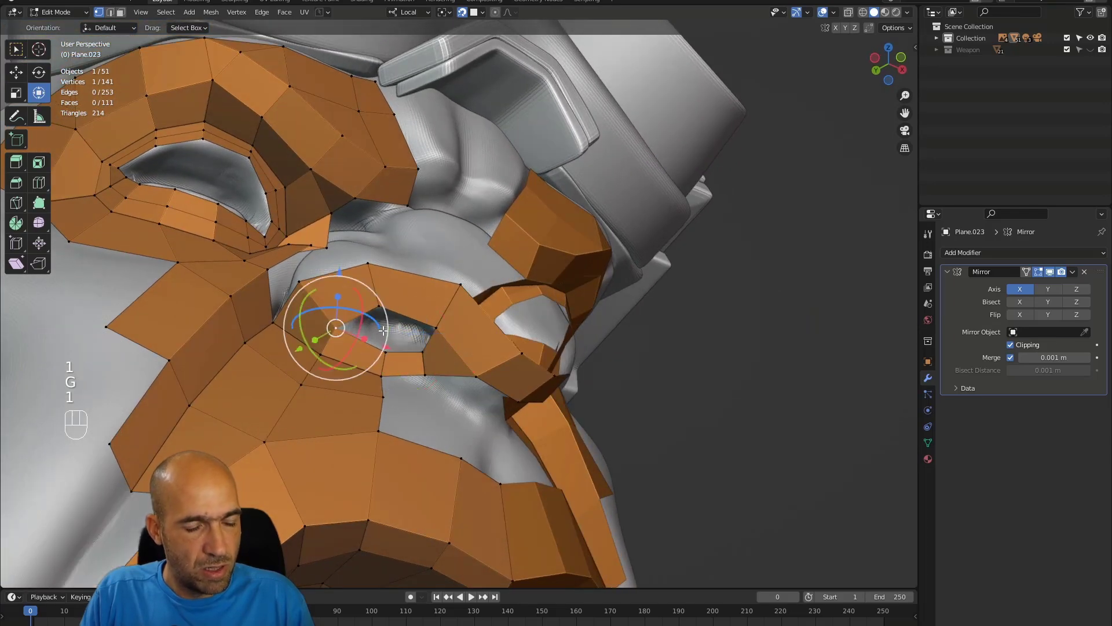
key("f")
left_click(422, 323)
left_click_drag(422, 323, 405, 314, "alt")
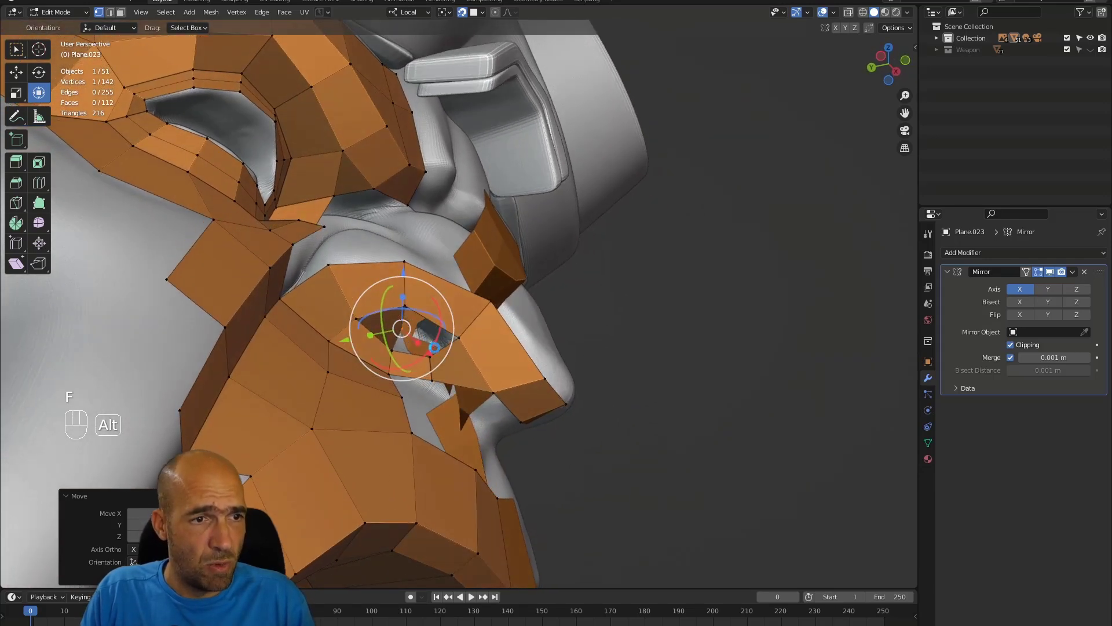
left_click(402, 350)
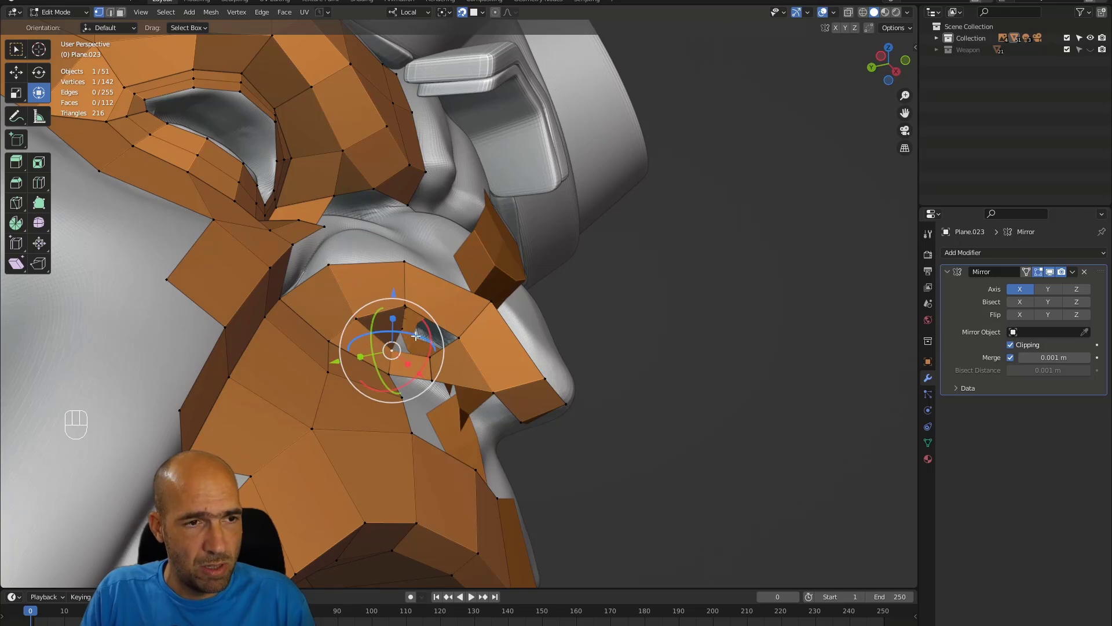
key("f")
left_click(405, 335)
left_click_drag(404, 335, 412, 320, "alt")
Step: Close the remaining gaps inside the nostril with faces and reposition the inner vertex deeper in the opening
left_click(403, 327)
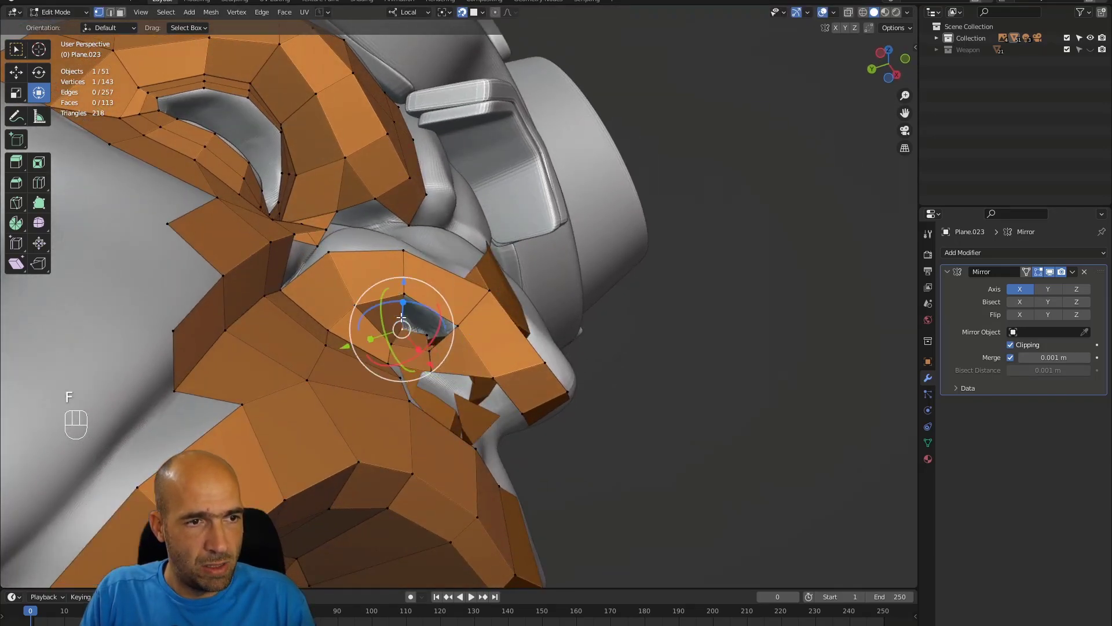
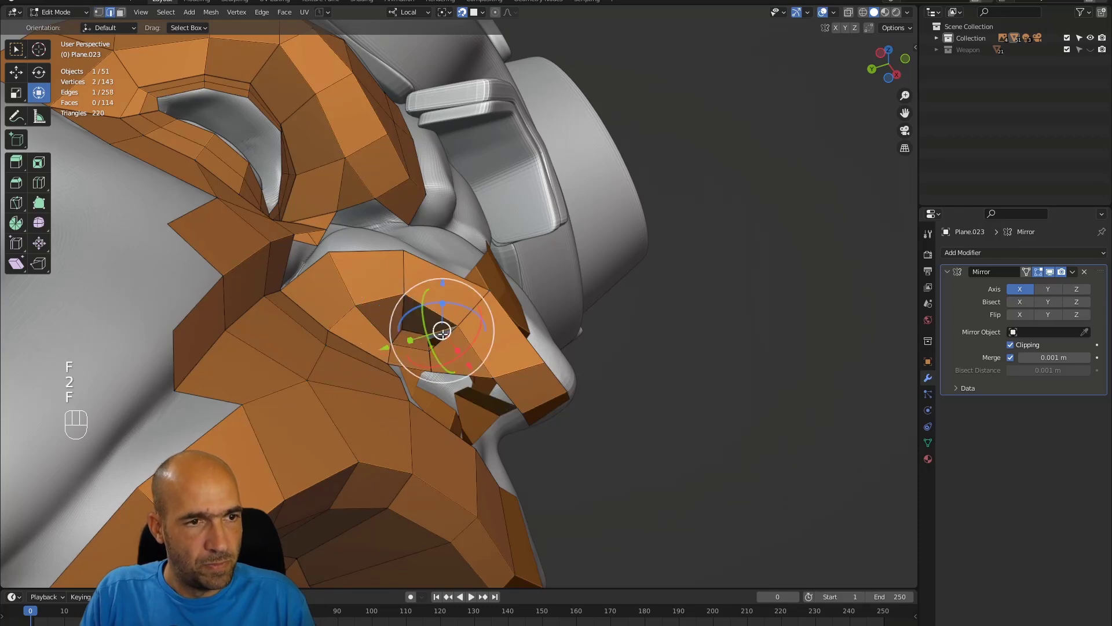
key("f")
left_click_drag(438, 329, 405, 329, "alt")
key("1")
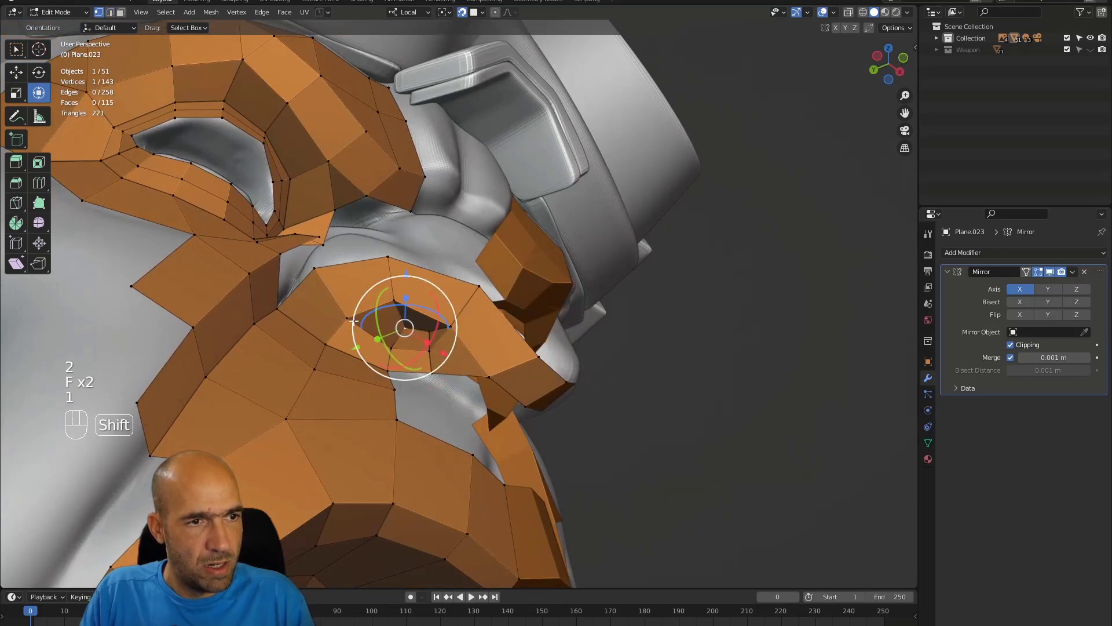
mouse_move(428, 331)
middle_mouse_down()
mouse_move(406, 333)
mouse_move(415, 335)
middle_mouse_up()
key("g")
left_click(390, 318)
left_click_drag(428, 326, 370, 324, "alt")
Step: Extend the faces beneath the nostril strip toward the nose's centre and join them to the upper lip faces
key("1")
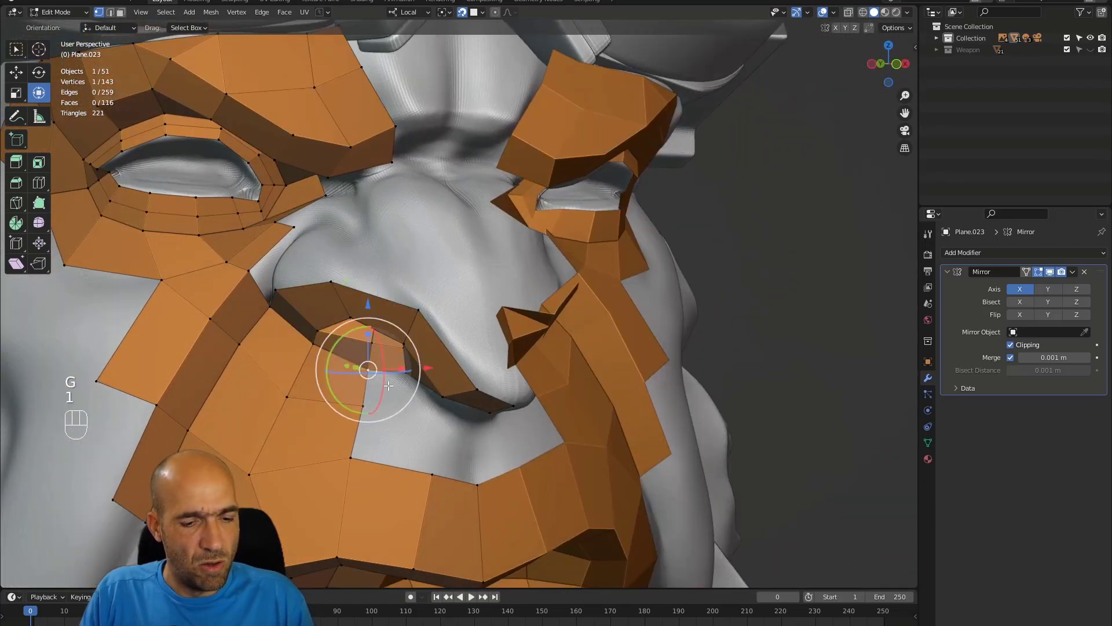
key("f")
left_click(412, 390)
key("2")
left_click(359, 429)
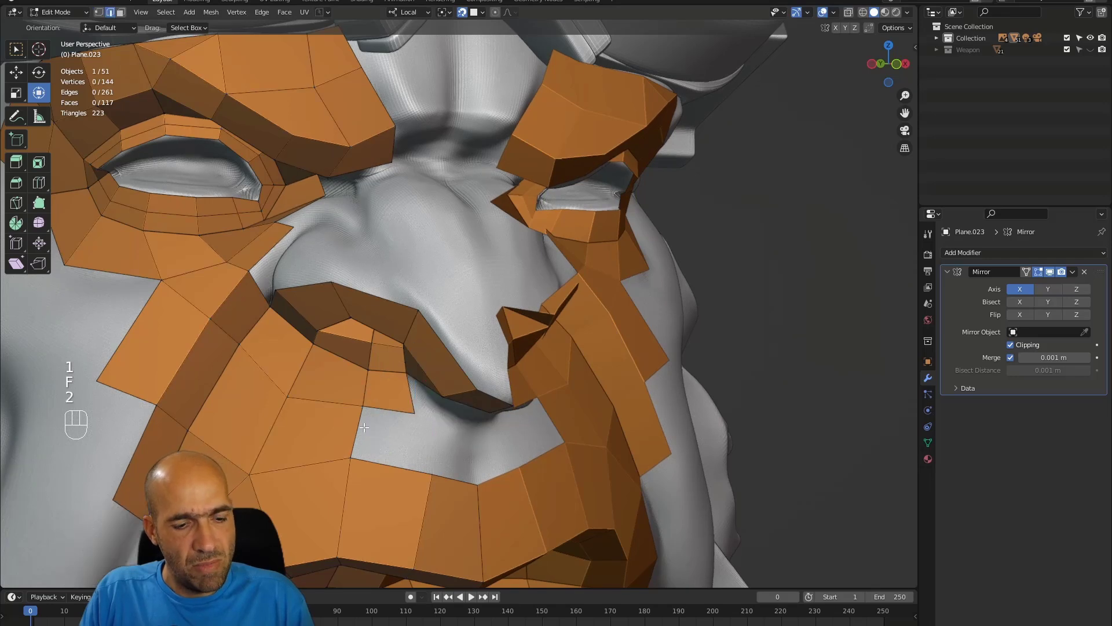
middle_click_drag(473, 427, 438, 403, "alt")
key("f")
left_click(482, 441)
Step: Fill the remaining gaps between the nostril base and the upper lip, and adjust the vertex under the nose
key("2")
left_click(459, 412)
key("f")
key("f")
left_click_drag(441, 398, 442, 397)
middle_click_drag(442, 397, 351, 329, "alt")
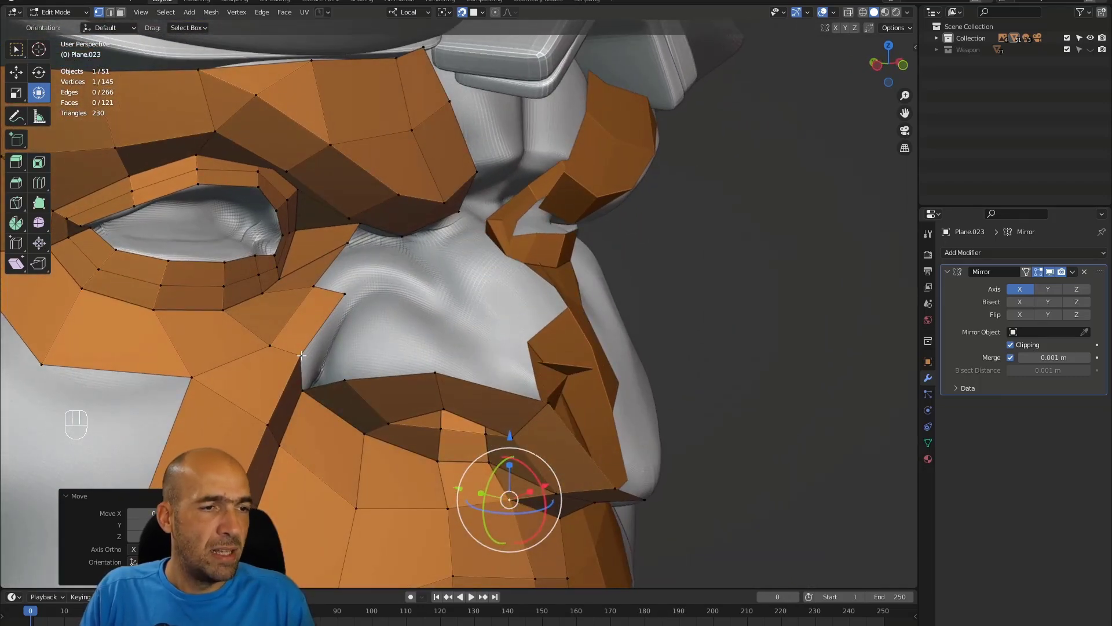
Step: Fill two faces in the crease between the cheek strip and the nostril wing, placing each new upper vertex
left_click(302, 355)
key("f")
left_click(347, 314)
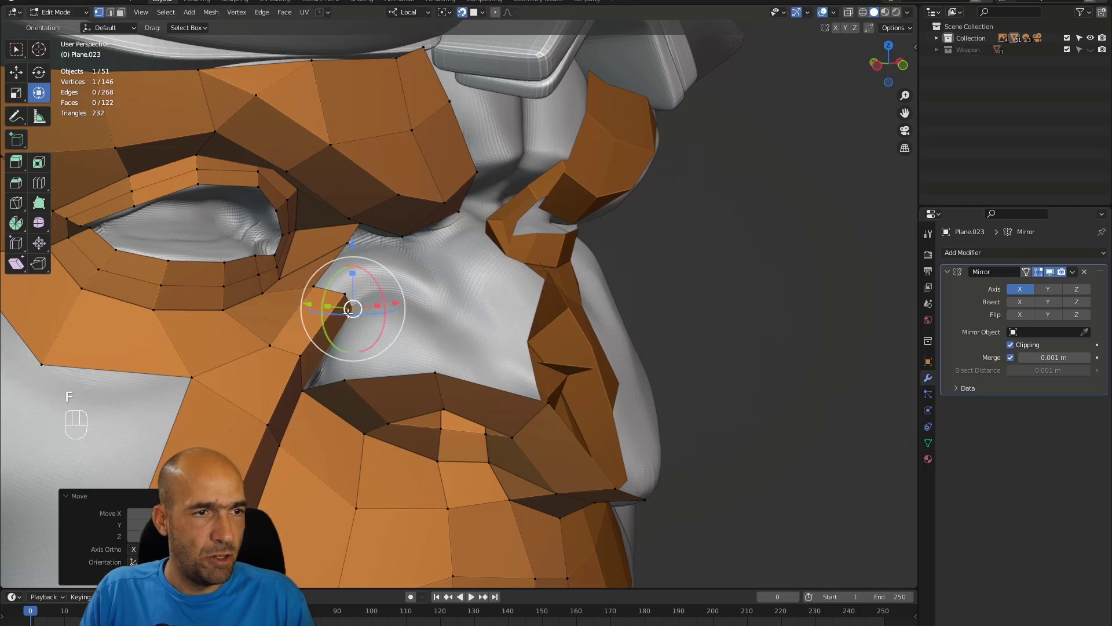
left_click(306, 389)
key("f")
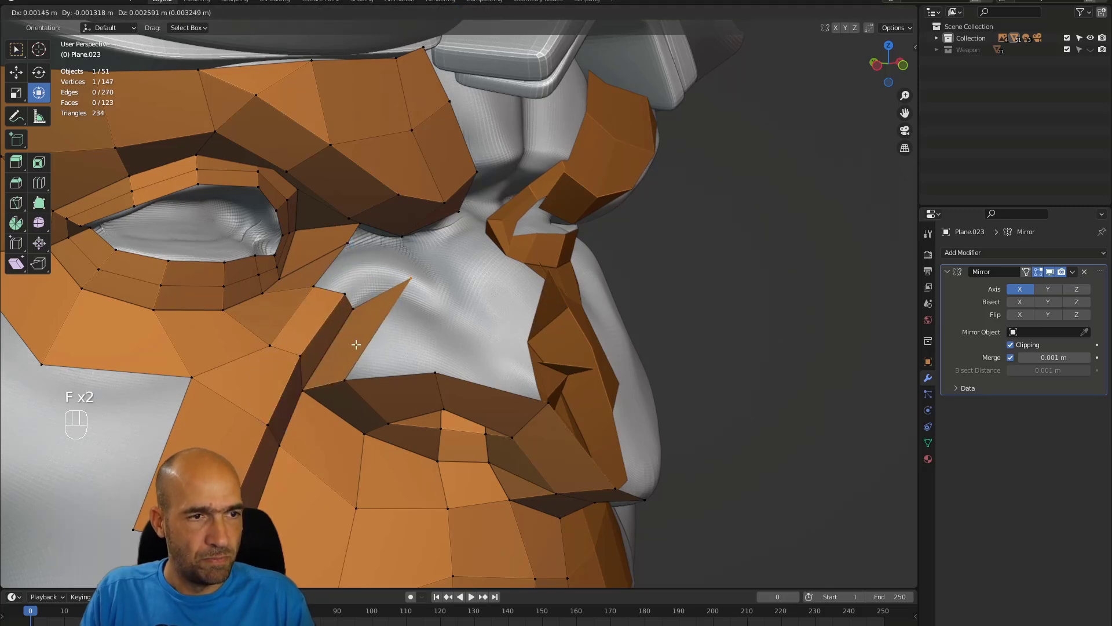
left_click(350, 370)
Step: Continue the row of quads along the upper edge of the nostril wing toward the nose tip
left_click(348, 379)
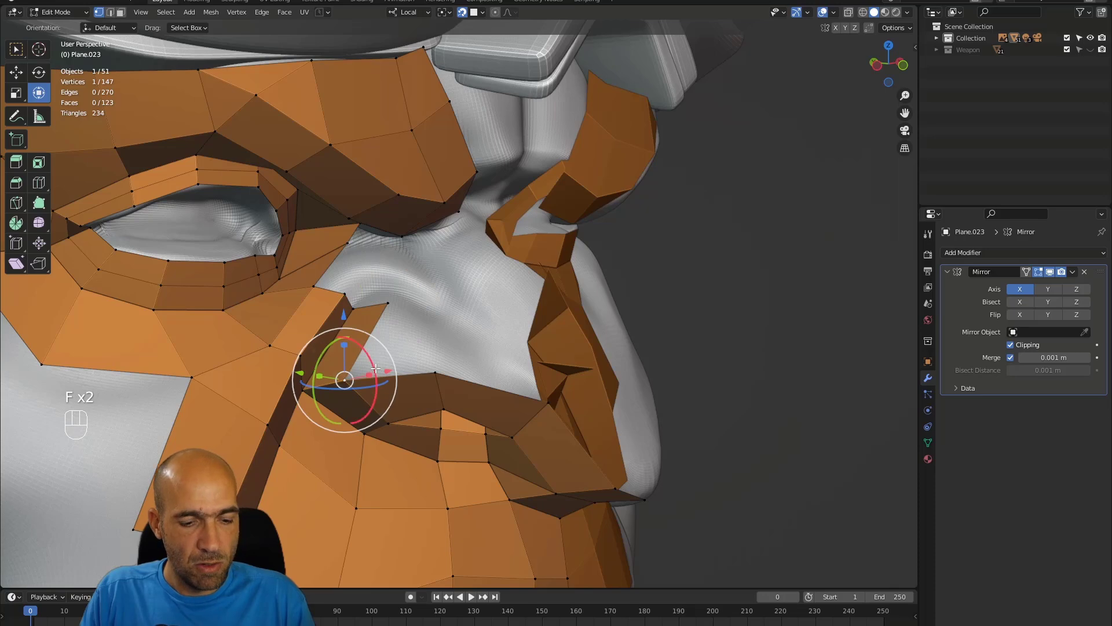
key("f")
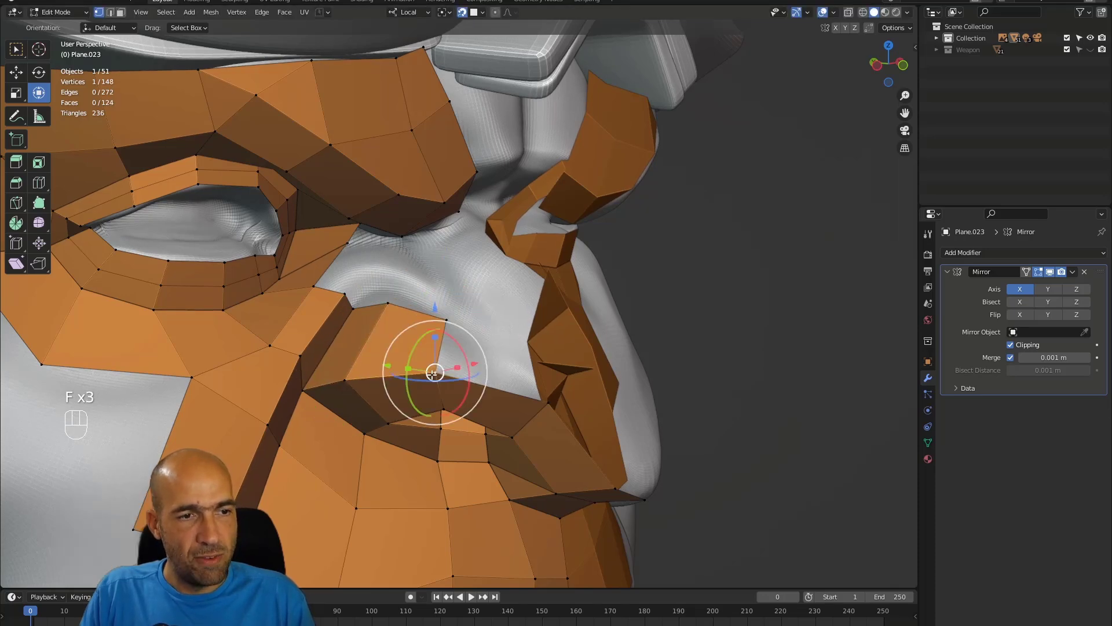
key("f")
left_click_drag(498, 347, 510, 349, "alt")
Step: Reposition the upper-edge vertex of the nostril strip beside the nose tip
middle_click_drag(510, 349, 507, 348, "alt")
left_click_drag(507, 348, 571, 446, "alt")
middle_click_drag(570, 446, 561, 439, "alt")
left_click_drag(562, 439, 614, 422, "alt")
left_click(598, 465)
key("g")
left_click(605, 443)
Step: Extend the quads above the nostril strip across the nose tip to the mirror centre line
left_click(532, 385)
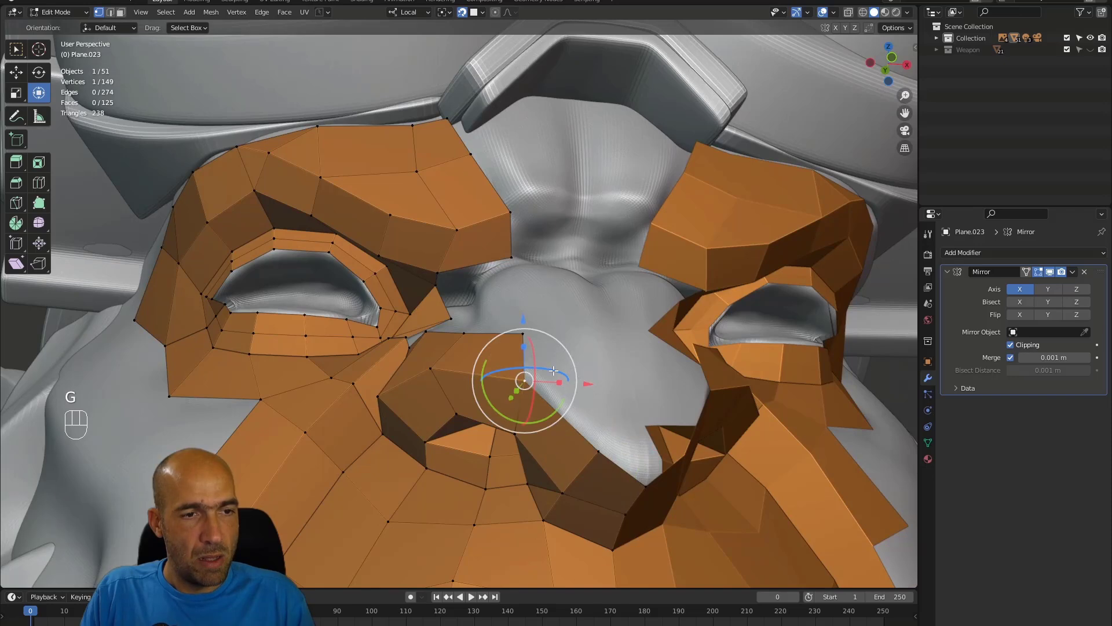
key("f")
left_click(577, 357)
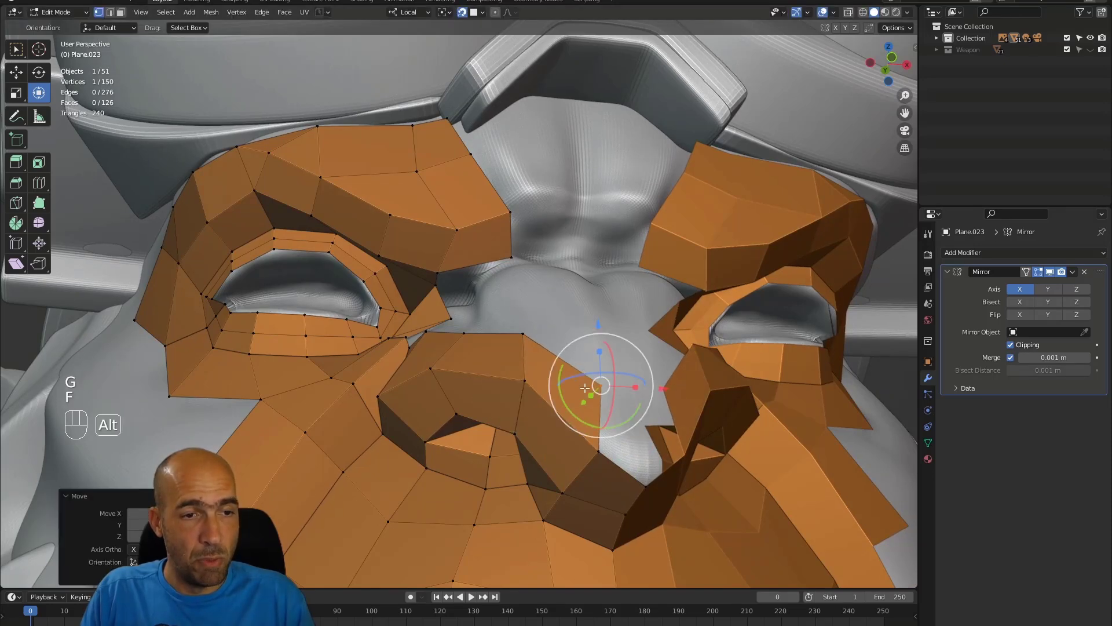
left_click_drag(578, 360, 606, 442, "alt")
key("f")
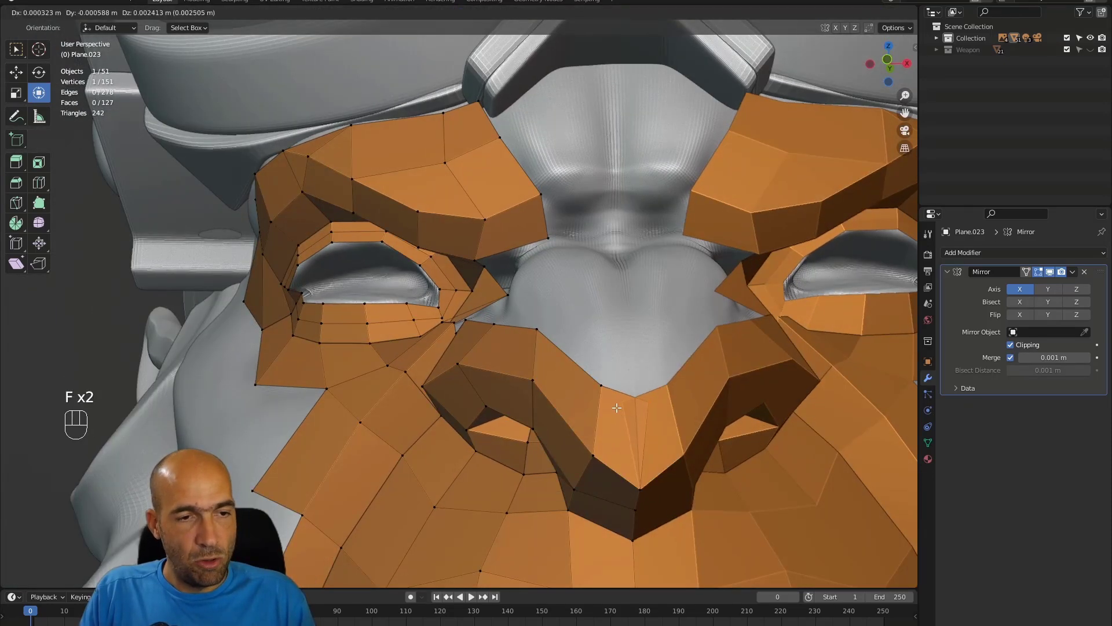
left_click(594, 393)
left_click_drag(599, 383, 608, 393, "alt")
Step: Extrude the centre quad's upper edge upward along the nose bridge
key("2")
left_click(618, 385)
left_click_drag(615, 351, 626, 365, "alt")
key("e")
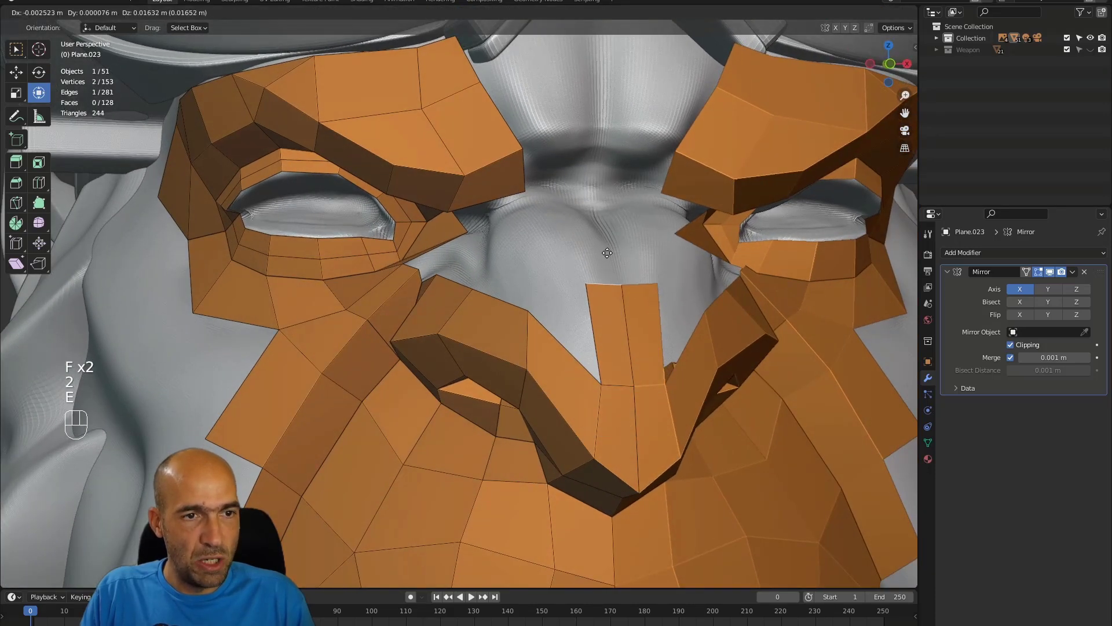
left_click(598, 232)
Step: Extrude an upper edge of the nostril wing faces up the side of the nose, and rotate and move the new edge
left_click_drag(599, 232, 331, 289, "alt")
left_click(475, 326)
key("e")
left_click(512, 247)
key("r")
left_click(551, 306)
key("g")
left_click(563, 298)
Step: Fill two faces from the cheek strip's upper end beside the inner eye corner toward the nose, placing their new vertices
key("1")
left_click(347, 290)
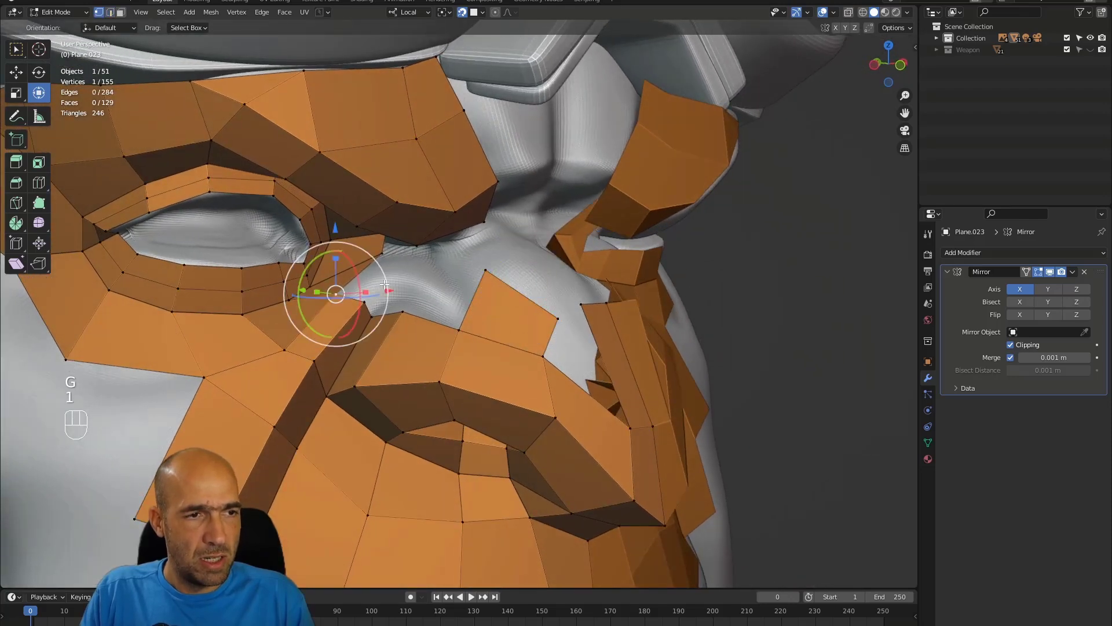
key("f")
left_click(382, 292)
left_click(365, 301)
key("f")
left_click(393, 300)
mouse_move(395, 301)
left_mouse_down("alt")
mouse_move(383, 304)
mouse_move(402, 316)
left_mouse_up("alt")
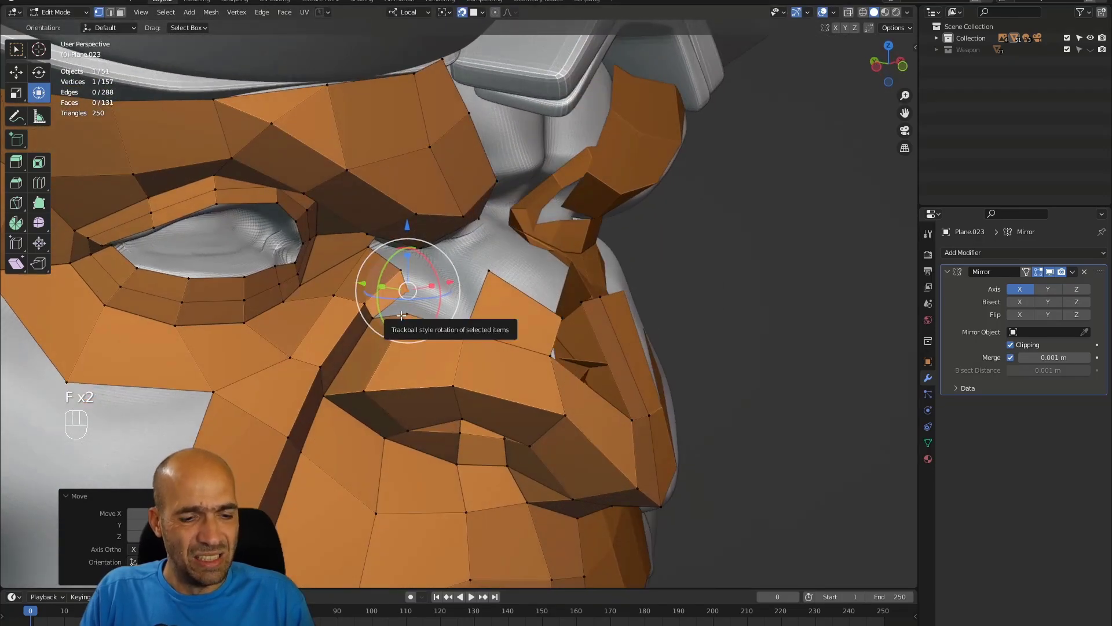
Step: Close the triangular gap above the nostril wing and fill the gap to the extruded nose-side quad
key("2")
left_click(398, 316)
left_click(396, 297, "shift")
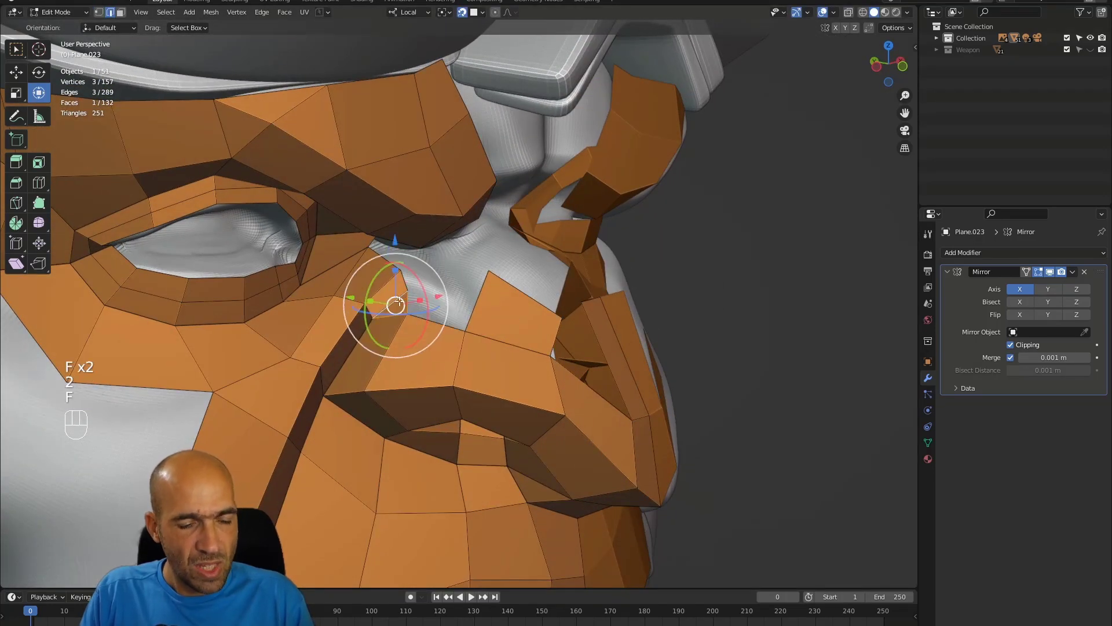
left_click_drag(419, 317, 484, 278, "alt")
key("f")
Step: Reposition the upper vertices of the nose-side faces and the outer top vertex of the nose bridge strip
key("1")
left_click(483, 277)
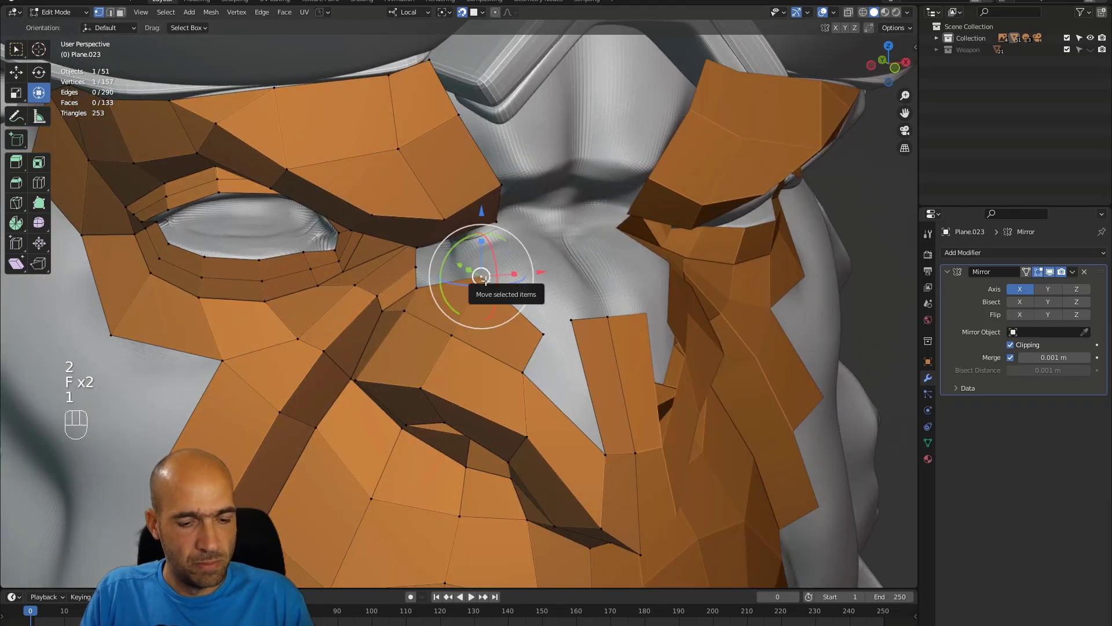
key("g")
left_click(469, 307)
left_click_drag(469, 307, 539, 331, "alt")
left_click(536, 329)
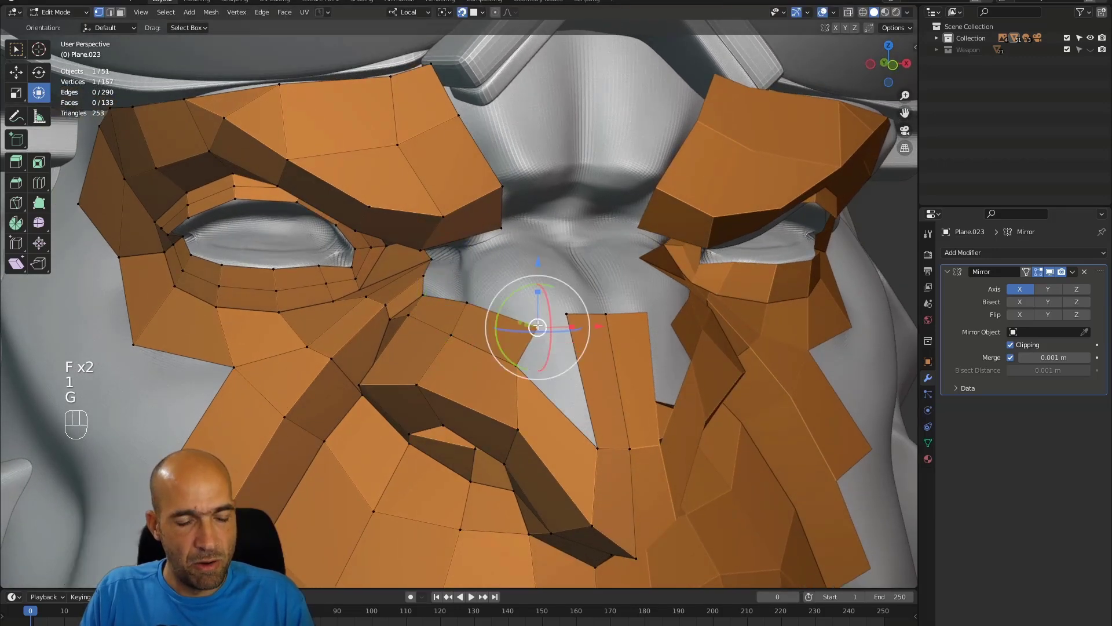
left_click(531, 306)
left_click_drag(530, 306, 513, 310, "alt")
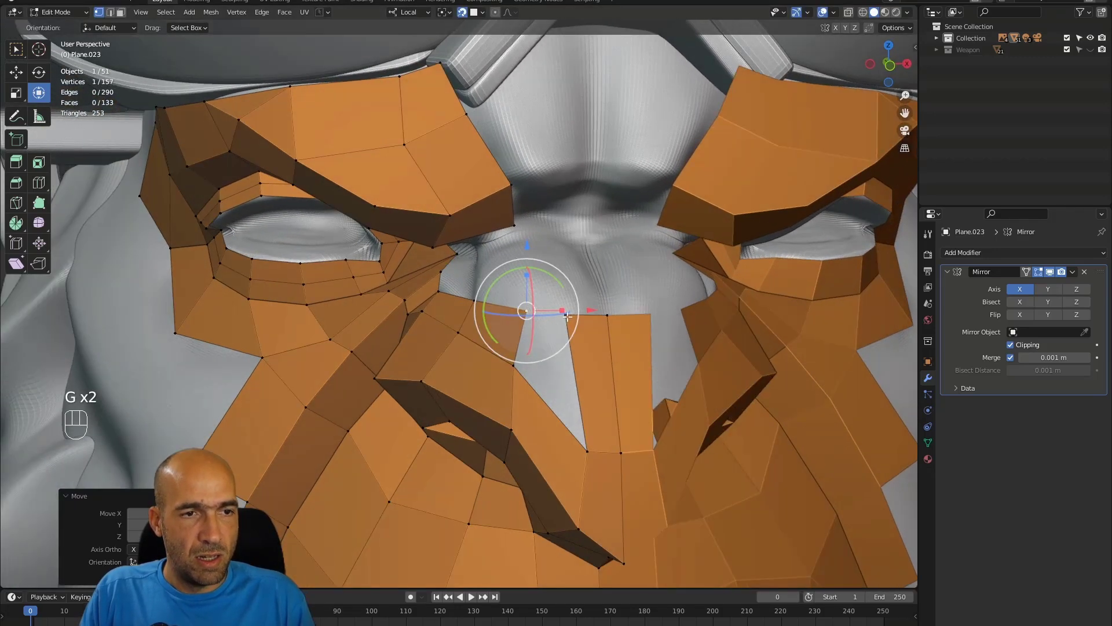
left_click(566, 316)
key("g")
left_click(581, 326)
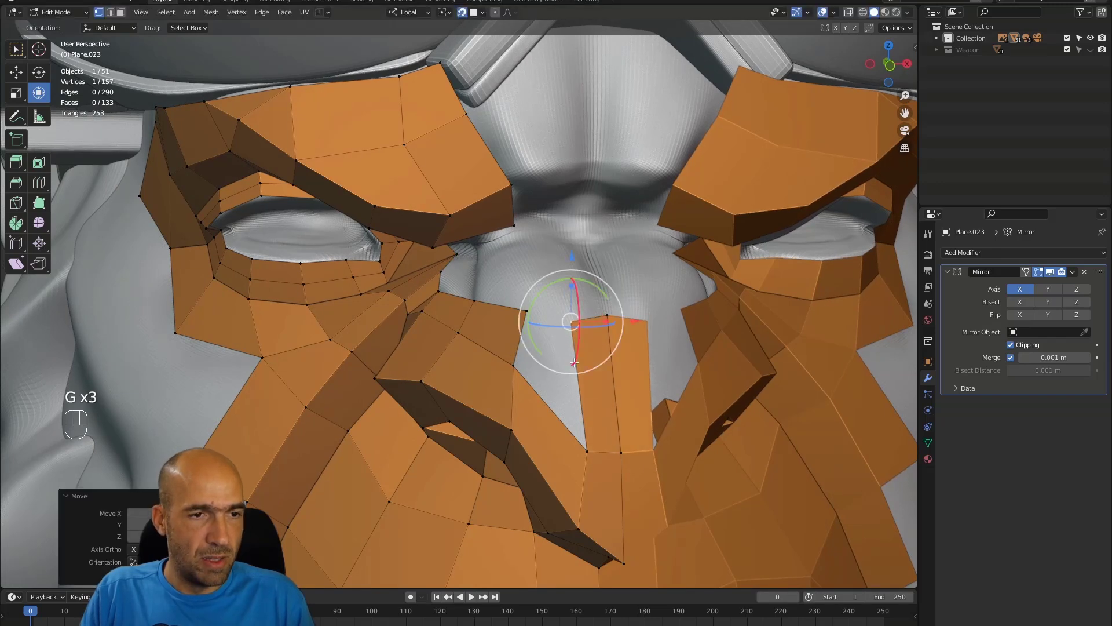
Step: Fill the gap between the nose-side faces and the nose bridge strip
key("2")
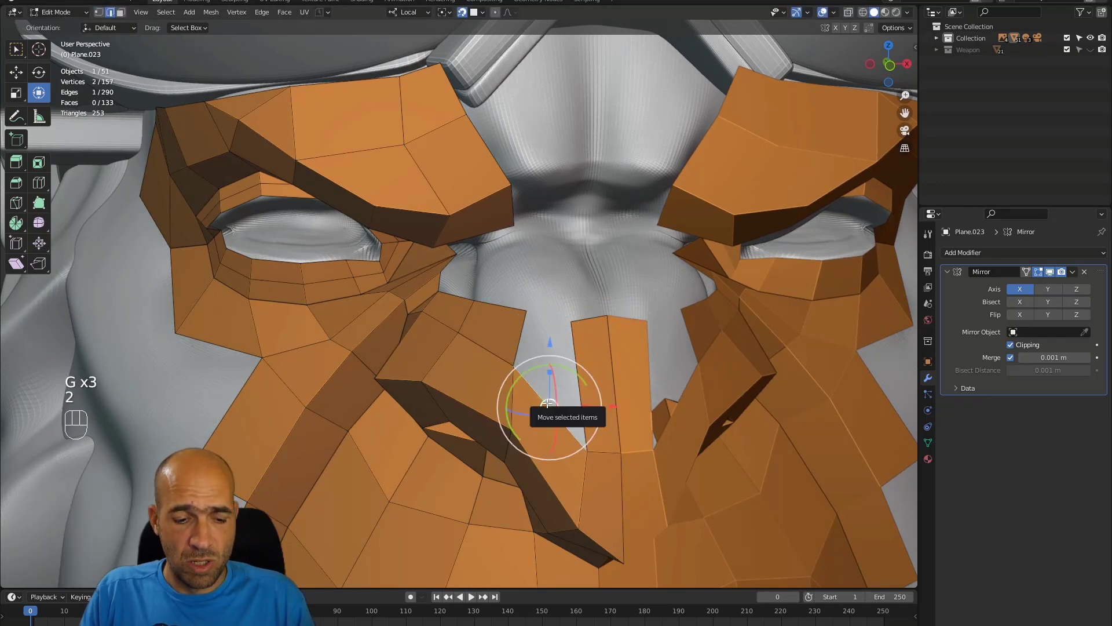
key("f")
middle_click_drag(533, 310, 564, 298, "alt")
Step: Fill a face from the inner eye corner toward the nose beneath the brow and place its new vertex
middle_click_drag(493, 273, 390, 305, "alt+shift")
key("1")
key("f")
left_click(412, 313)
Step: Fill the faces between the inner eye corner and the brow's underside out to the brow's inner lower corner
key("2")
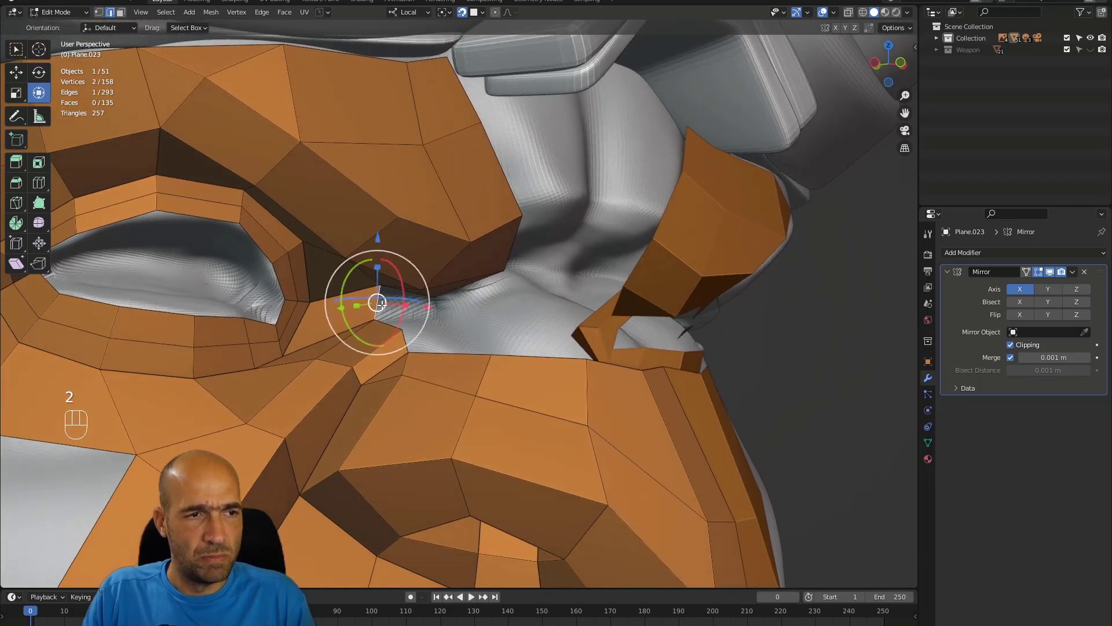
mouse_move(436, 308)
middle_mouse_down("alt")
mouse_move(429, 319)
mouse_move(424, 310)
mouse_move(472, 308)
mouse_move(432, 308)
mouse_move(422, 343)
mouse_move(408, 342)
mouse_move(407, 322)
mouse_move(356, 313)
mouse_move(397, 256)
mouse_move(417, 266)
mouse_move(414, 315)
mouse_move(444, 304)
middle_mouse_up("alt")
left_click(401, 311, "shift")
key("f")
left_click(407, 320)
left_click(557, 234)
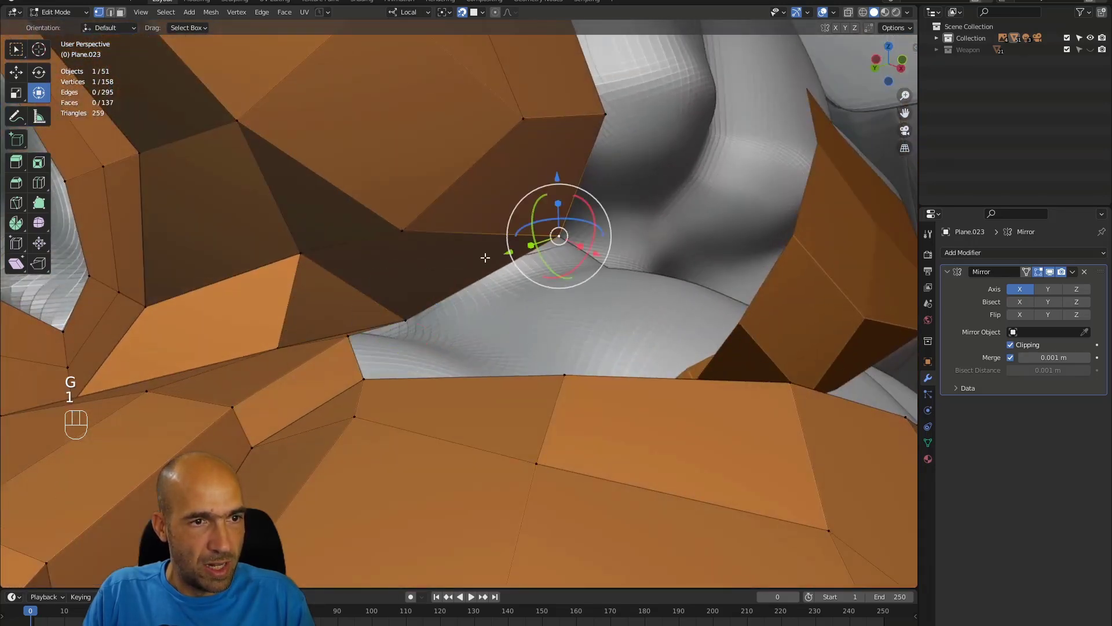
middle_click_drag(388, 257, 406, 376, "alt")
Step: Move the vertex on the upper edge of the nose-side faces nearest the inner eye slightly down and toward the cheek
left_click(503, 419)
key("g")
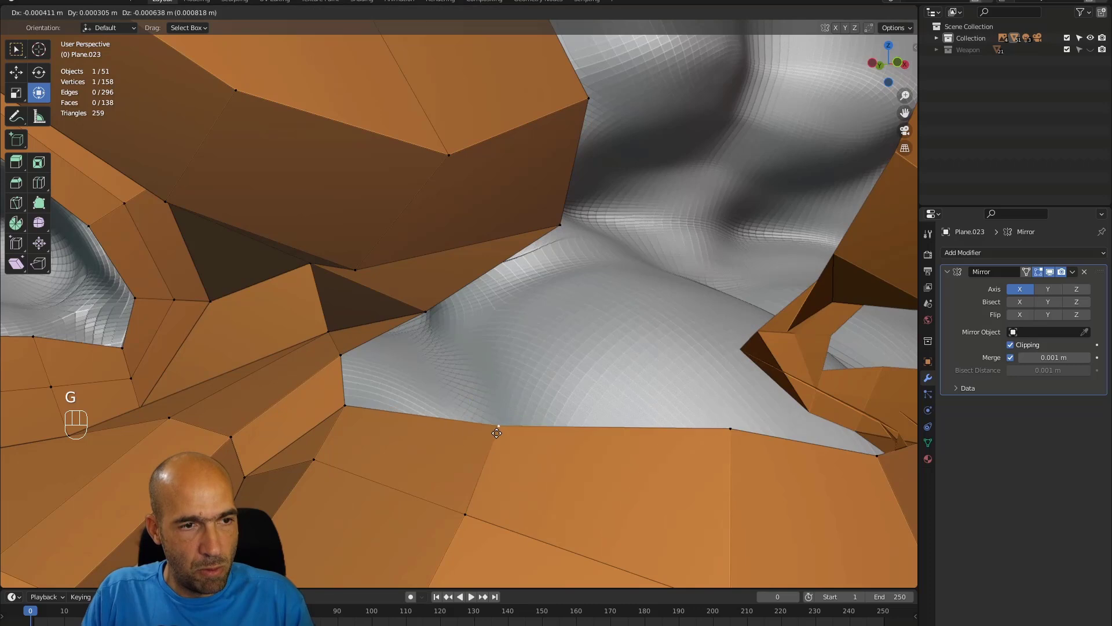
left_click(485, 445)
Step: Fill two faces joining the inner eye corner to the nose-side faces beneath the brow and place the new vertex
key("2")
left_click(346, 380, "shift")
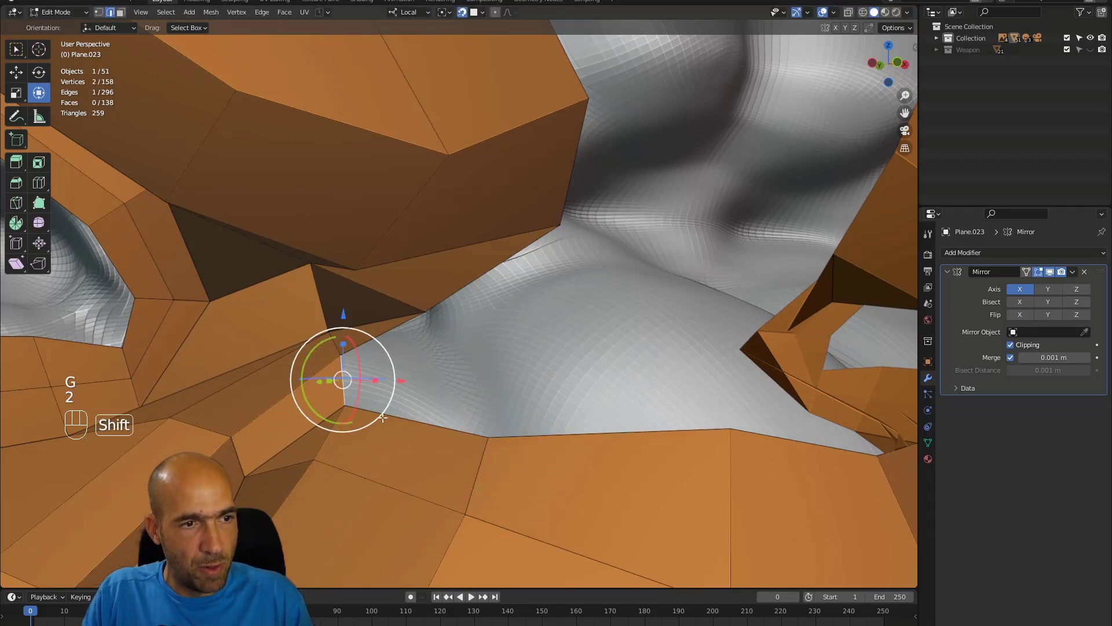
key("f")
middle_click_drag(384, 414, 415, 399, "alt")
key("1")
left_click(340, 348)
key("f")
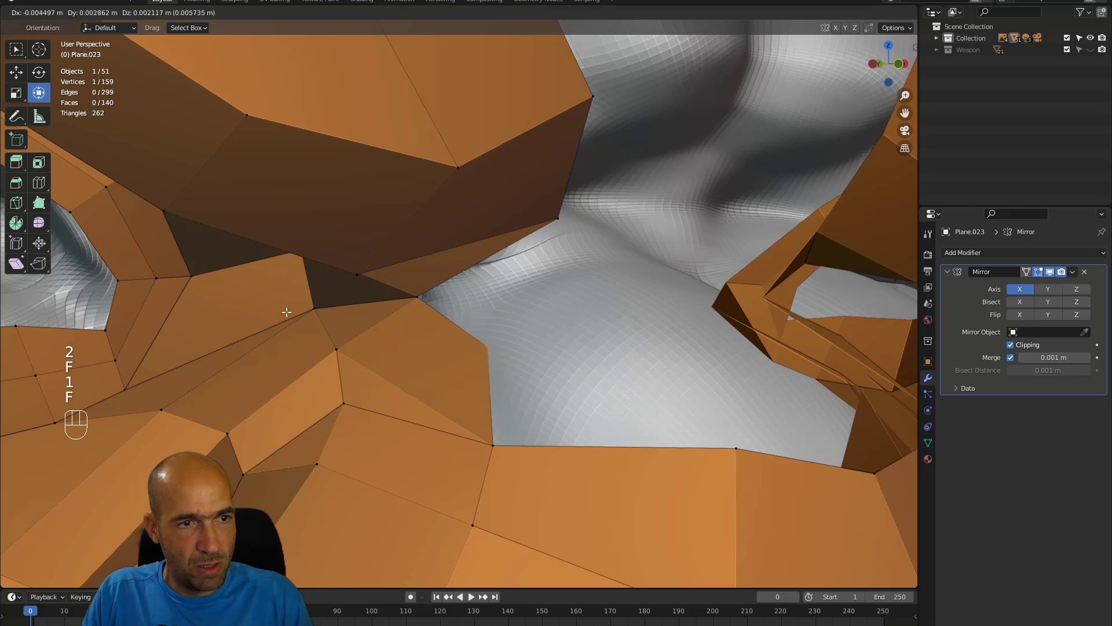
left_click(284, 313)
Step: Fill a face toward the nose bridge, place its vertex, and fill the gap up to the brow's inner lower corner
middle_click_drag(285, 313, 550, 385, "alt")
key("f")
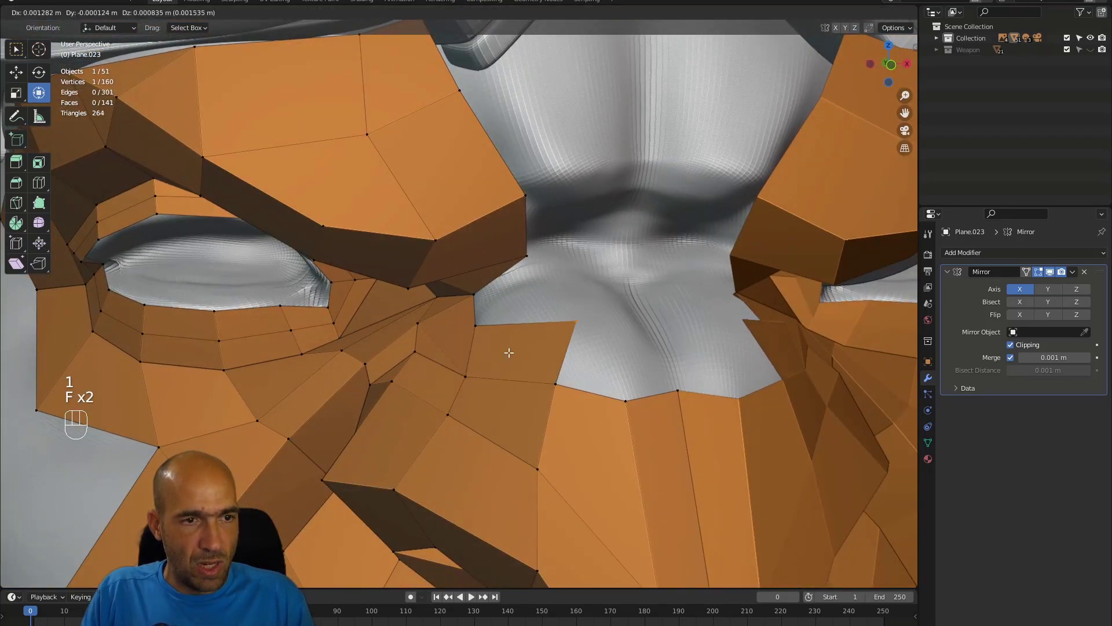
left_click(494, 352)
left_click_drag(494, 352, 492, 377, "alt")
key("2")
left_click(439, 323)
key("f")
key("1")
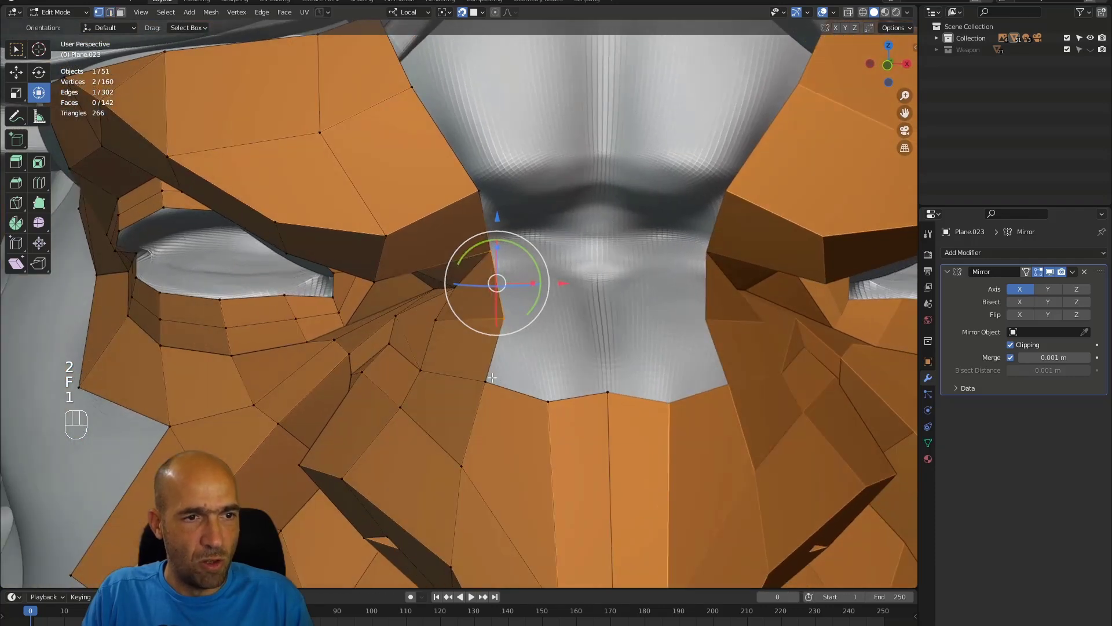
Step: Fill two faces along the top of the nose bridge strip to the mirror centreline and adjust the centre vertex
key("f")
left_click(558, 313)
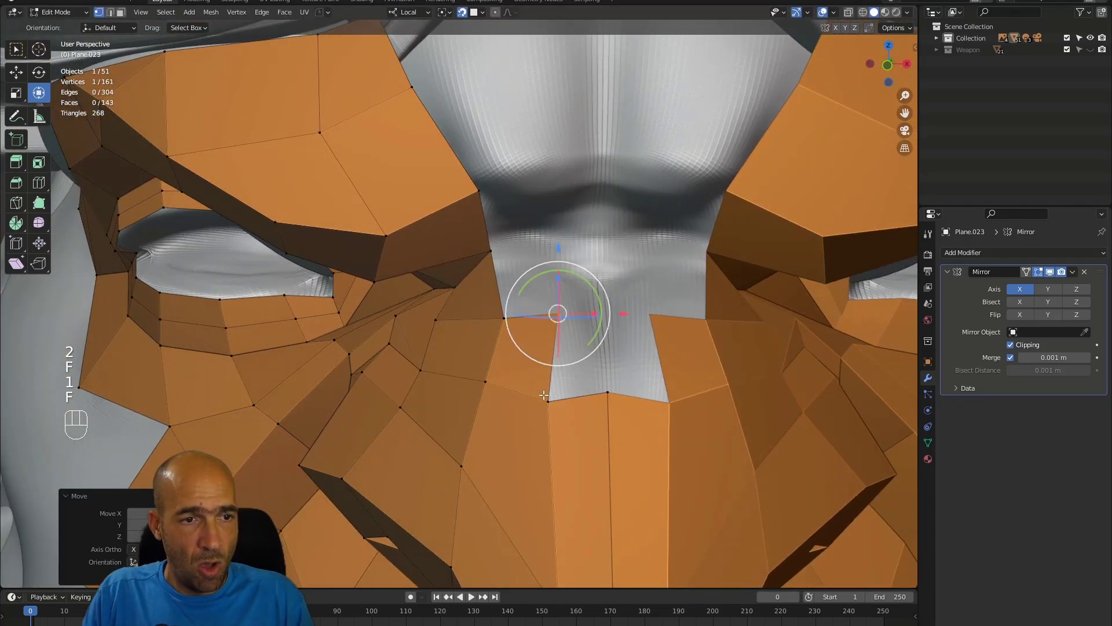
key("f")
left_click(539, 381)
left_click_drag(553, 336, 578, 338, "alt")
key("g")
left_click(572, 352)
Step: Fill a second row of two faces between the brows, from the brow's inner lower corner to the mirror centreline
key("1")
left_click(508, 349)
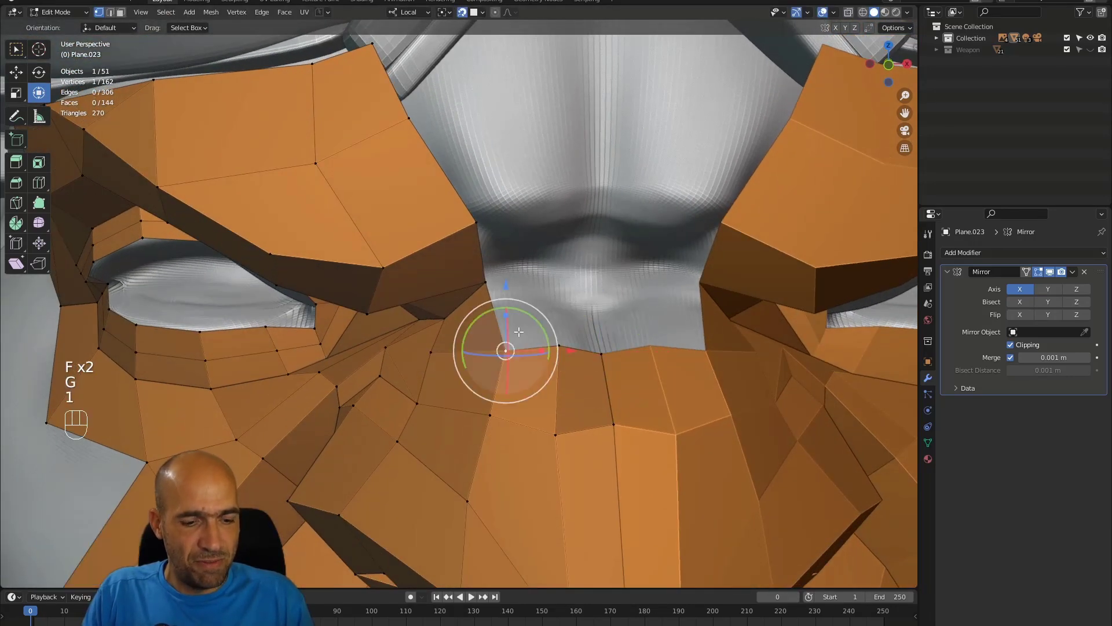
key("f")
left_click(538, 314)
left_click(554, 346)
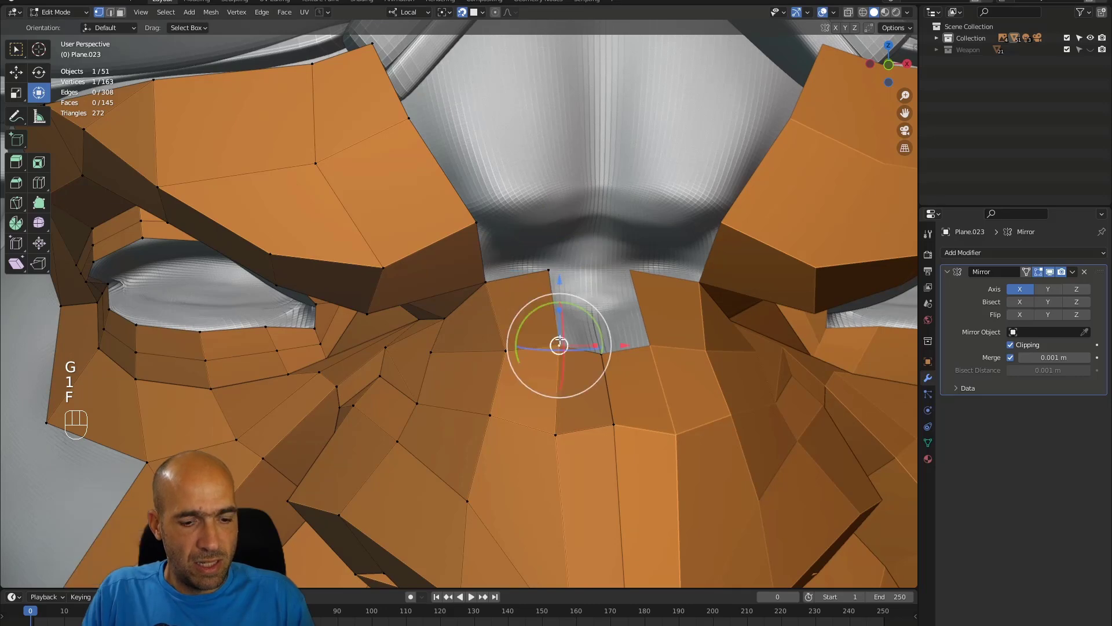
key("f")
left_click(576, 322)
Step: Extrude the middle edge of the upper eyelid's inner rim into the eye socket, rotate it level and scale it narrower
middle_click_drag(576, 321, 498, 481, "ctrl+alt")
middle_click_drag(498, 446, 516, 464, "alt")
middle_click_drag(515, 464, 507, 414, "ctrl+alt")
middle_click_drag(506, 413, 519, 347, "alt+shift")
middle_click_drag(417, 347, 561, 288, "alt+shift")
key("2")
key("e")
left_click(536, 355)
middle_click_drag(535, 356, 504, 329, "alt")
key("r")
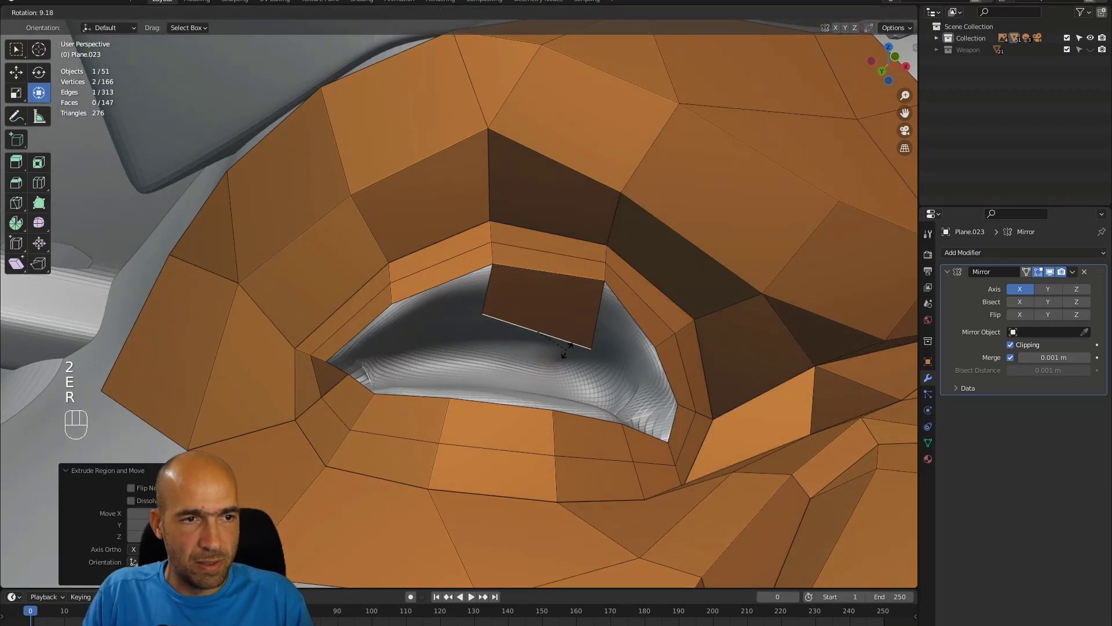
left_click(581, 351)
key("s")
left_click(566, 348)
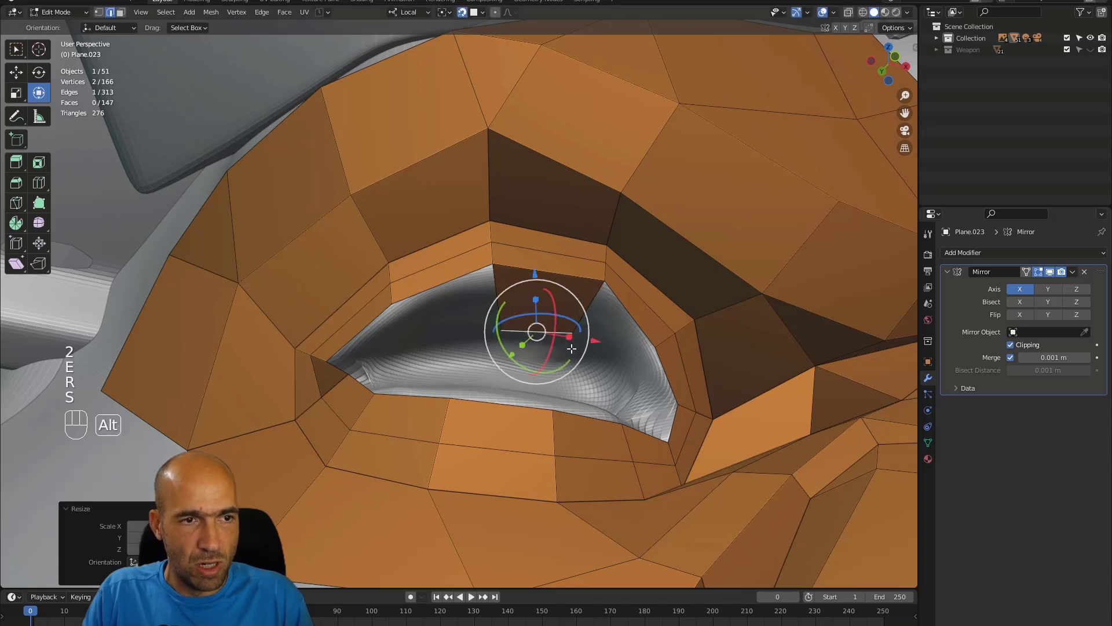
Step: Fill faces along the inside of the upper eyelid from the extruded face toward the outer eye corner, placing the new vertices
left_click_drag(566, 348, 549, 350, "alt")
middle_click_drag(549, 350, 548, 337, "alt")
key("1")
left_click(497, 263)
key("f")
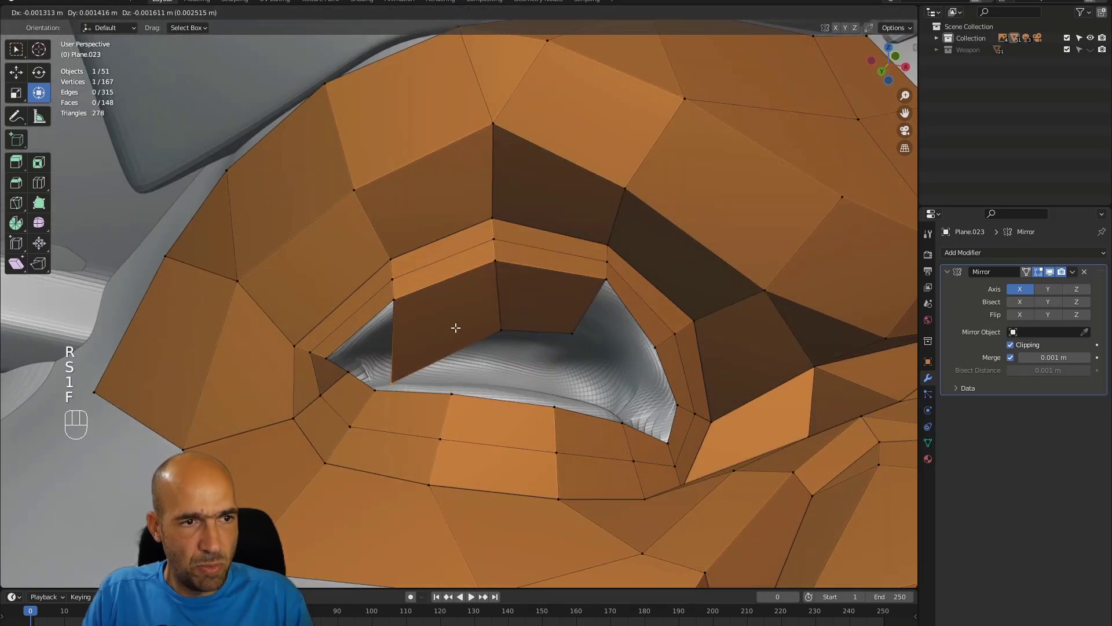
left_click(495, 294)
left_click(396, 300)
key("f")
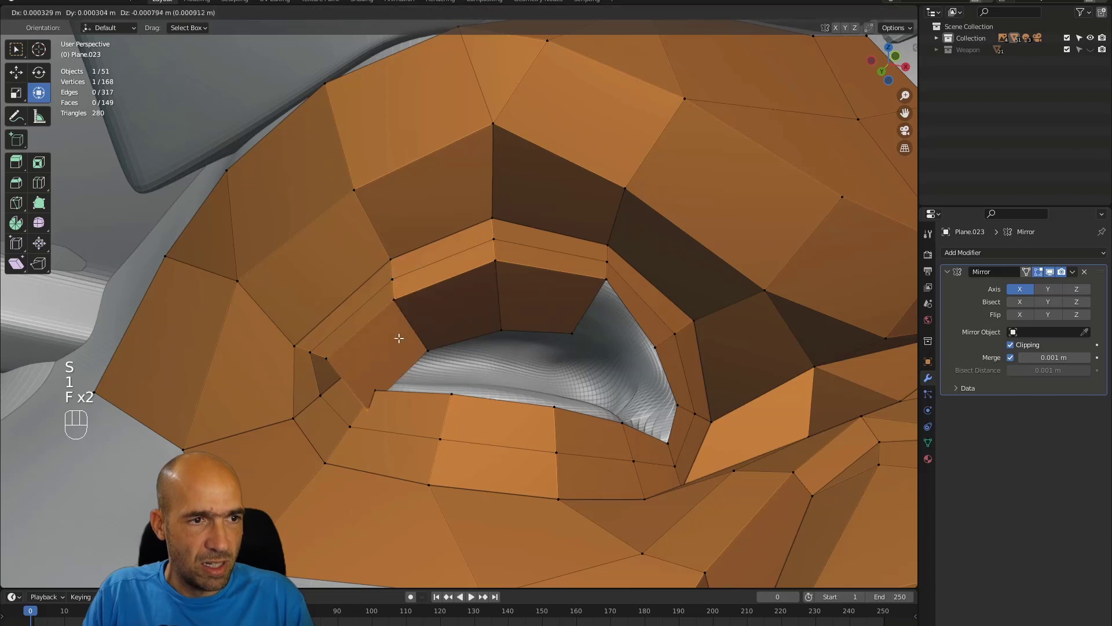
Step: Place the upper lid's new inner vertex near the outer eye corner and fill a face between the two open edges beside it
left_click(418, 306)
left_click_drag(420, 308, 409, 328, "alt")
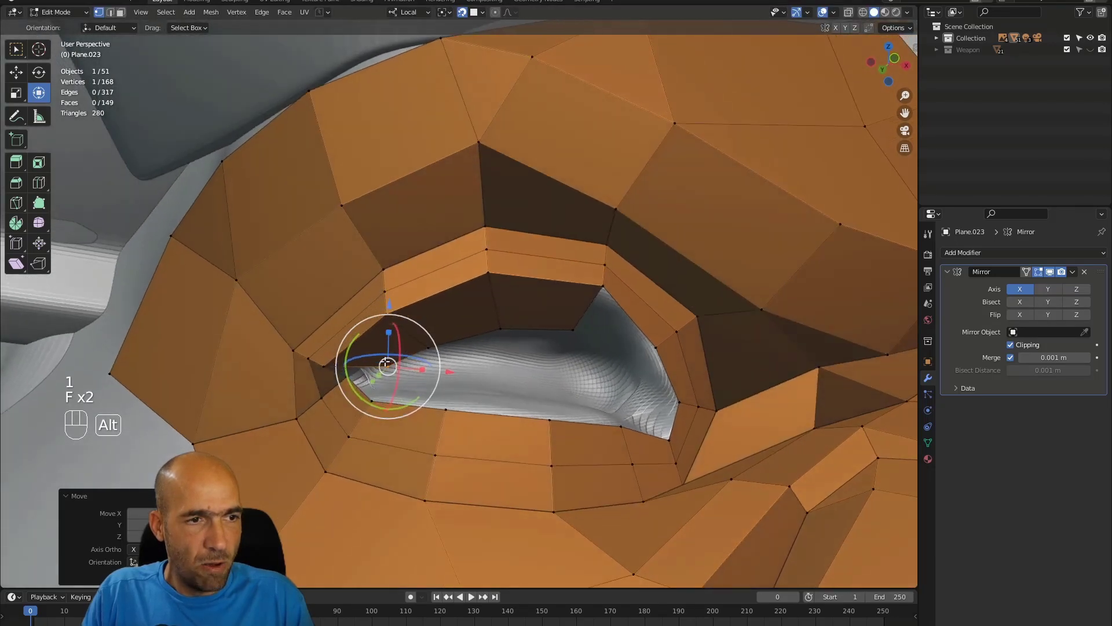
key("2")
left_click(341, 371)
left_click(356, 369, "shift")
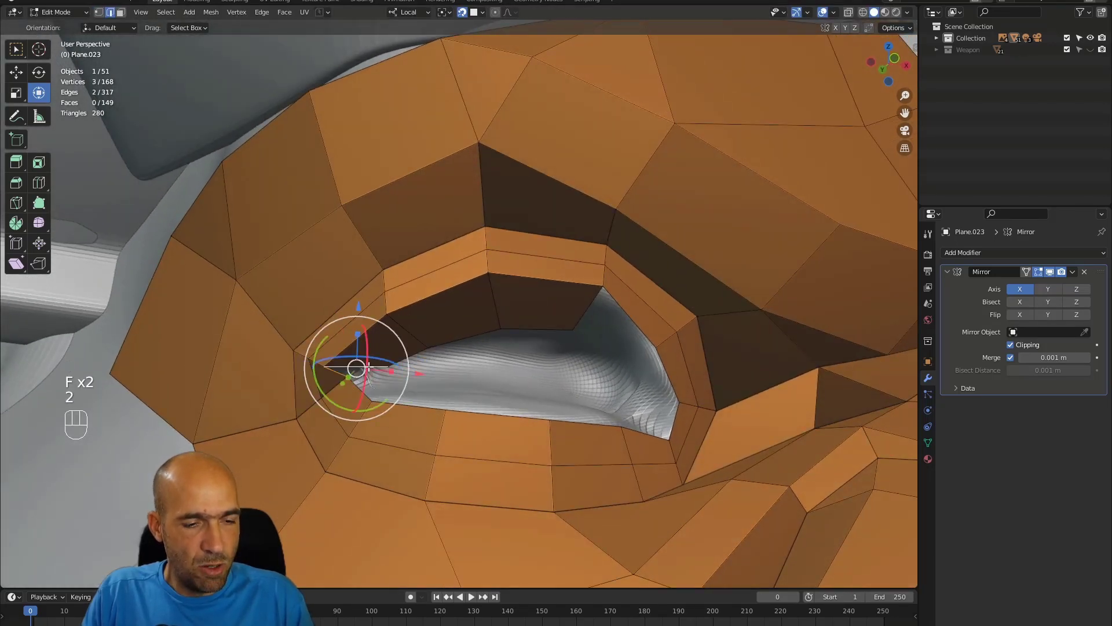
key("f")
Step: Add a row of inward-facing faces along the lower eyelid's inner edge, working from the outer eye corner toward the nose
left_click_drag(369, 369, 372, 400, "alt")
key("1")
left_click(348, 378)
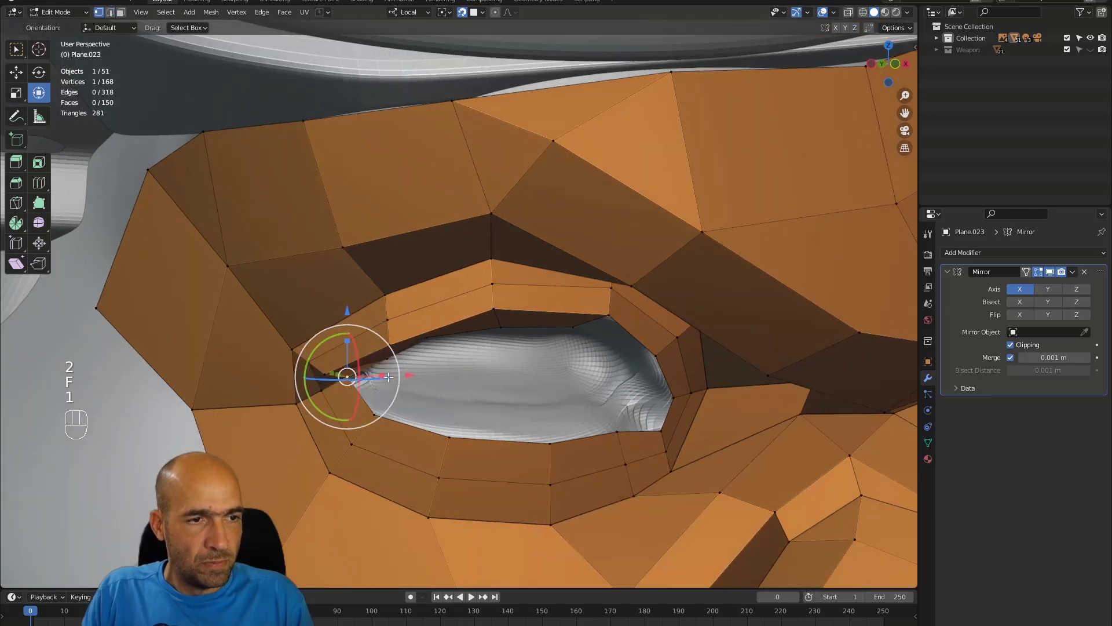
key("f")
left_click(428, 351)
left_click(373, 413)
key("f")
left_click(440, 412)
left_click(449, 437)
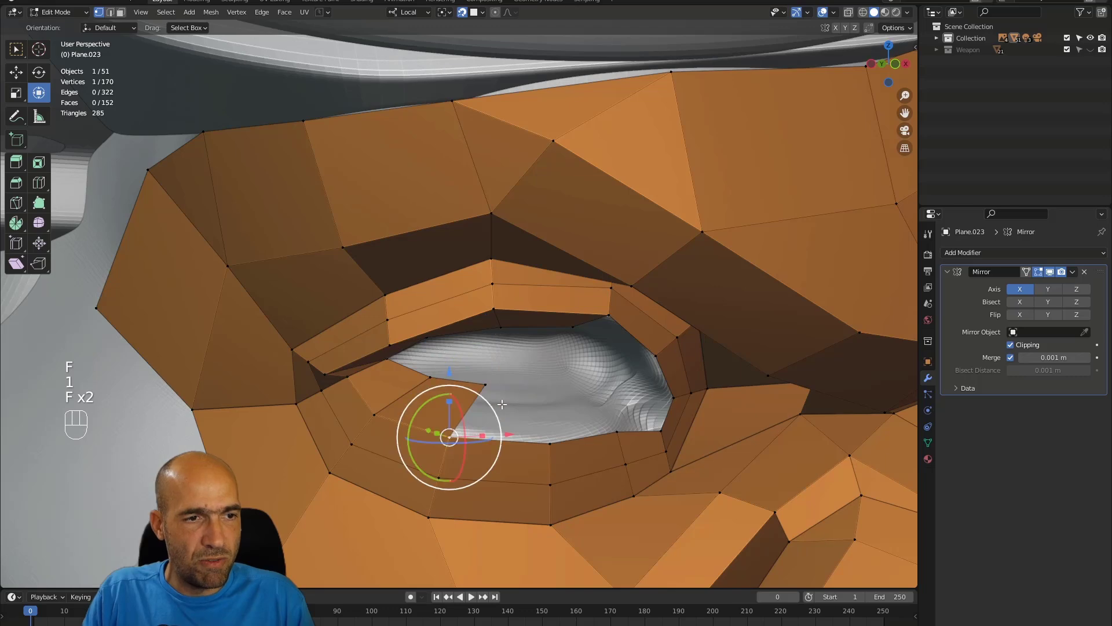
key("f")
left_click(517, 420)
key("f")
left_click(579, 379)
Step: Fill the gap between the upper and lower lids' inner rows with three faces, starting at the outer eye corner
left_click_drag(582, 375, 622, 371, "alt")
middle_click_drag(622, 370, 611, 390, "alt+shift")
key("2")
left_click(394, 356)
left_click(396, 371, "shift")
key("f")
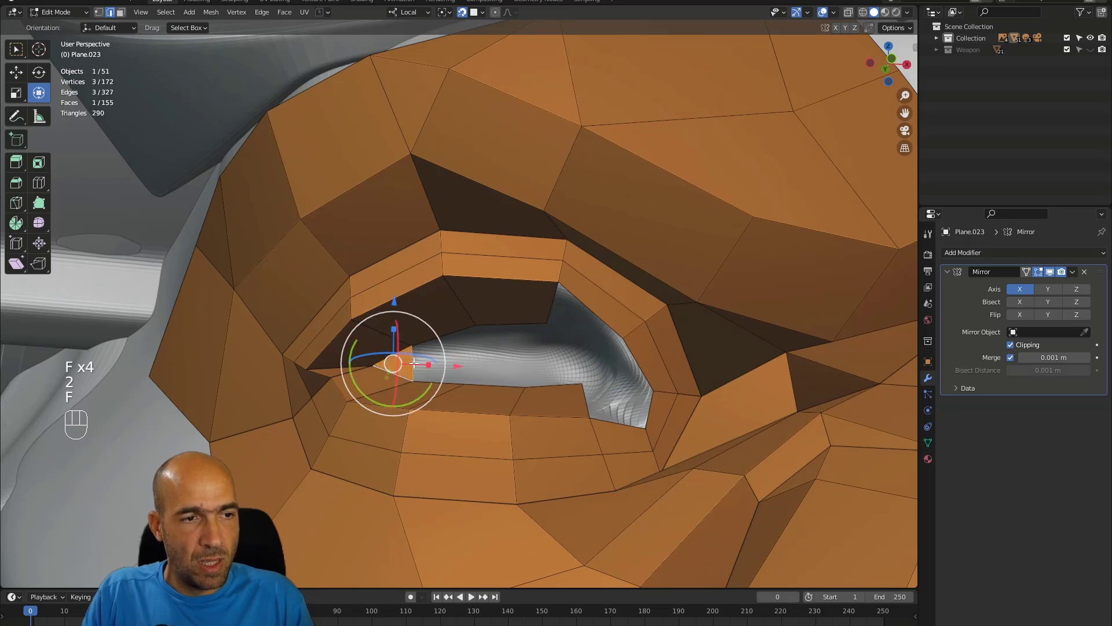
key("f")
key("f")
Step: Add two faces extending into the eye opening from the upper lid's inner edge near the inner eye corner
middle_click_drag(634, 368, 546, 390, "alt+shift")
key("1")
left_click(528, 316)
key("f")
left_click(540, 365)
left_click(583, 399)
key("f")
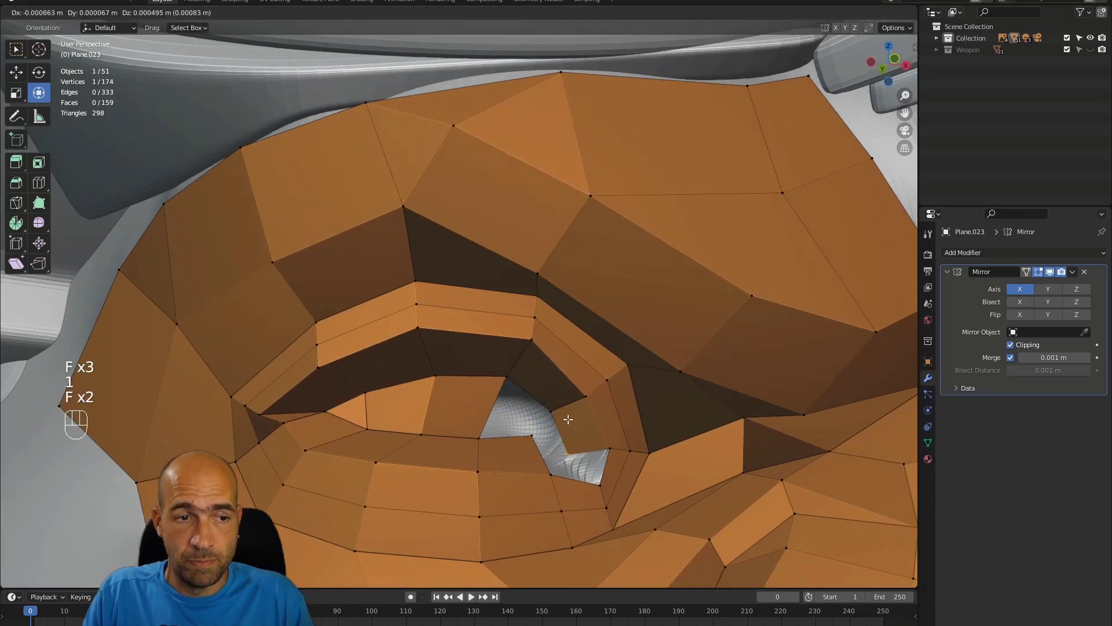
left_click(545, 399)
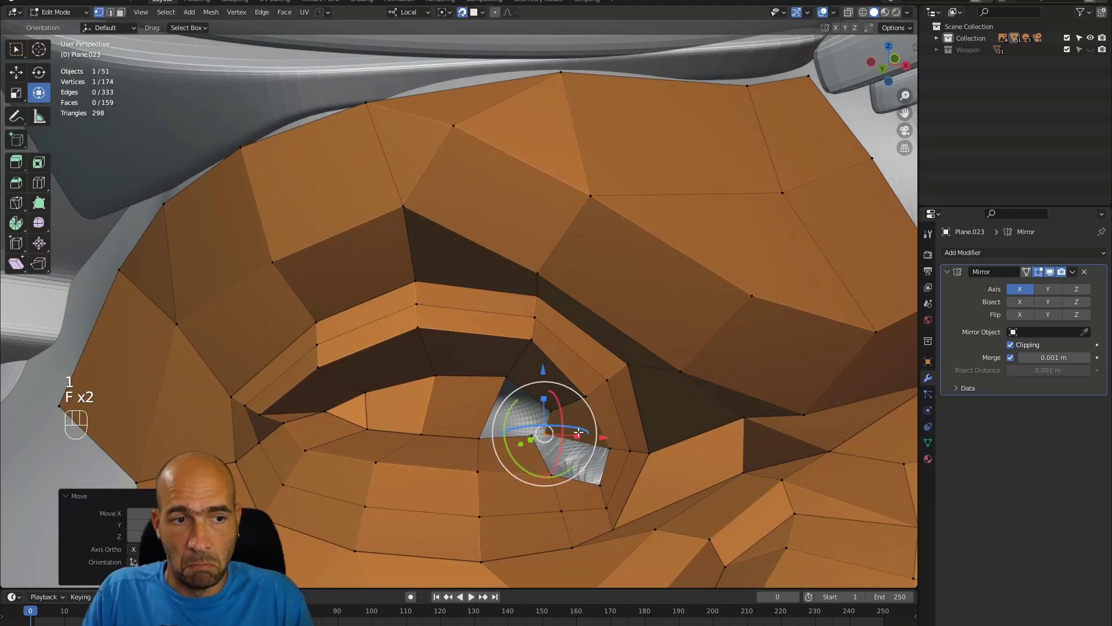
Step: Reposition the lower lid's free vertex near the inner eye corner and fill a face between the edges there
middle_click_drag(598, 472, 590, 469, "alt")
key("g")
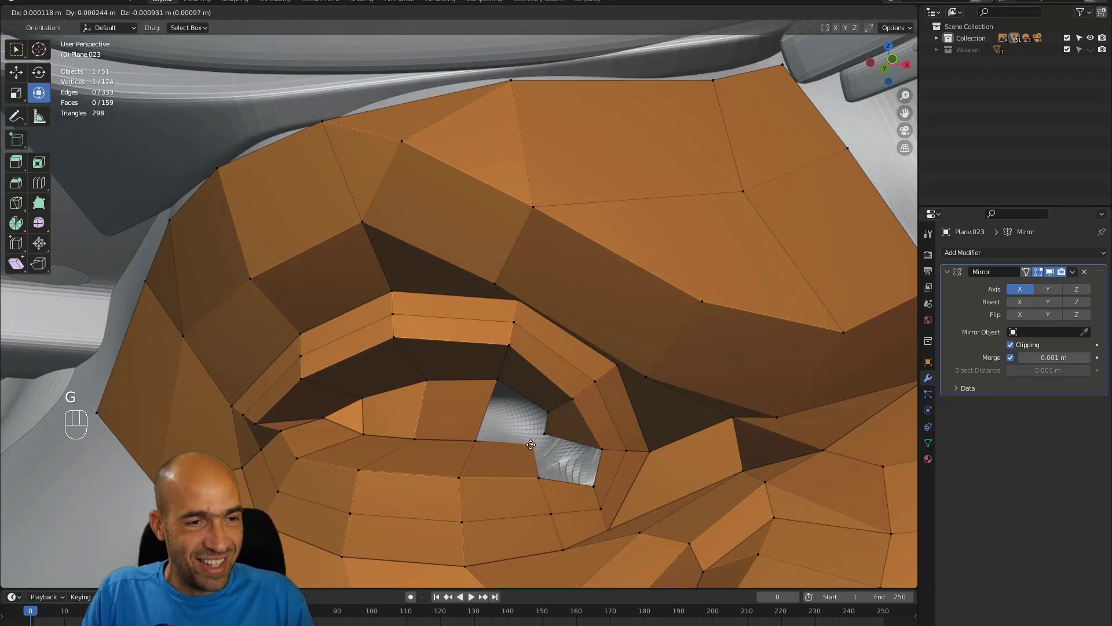
left_click(533, 452)
mouse_move(566, 468)
middle_mouse_down("alt")
mouse_move(629, 495)
mouse_move(575, 486)
middle_mouse_up("alt")
key("2")
left_click(567, 478)
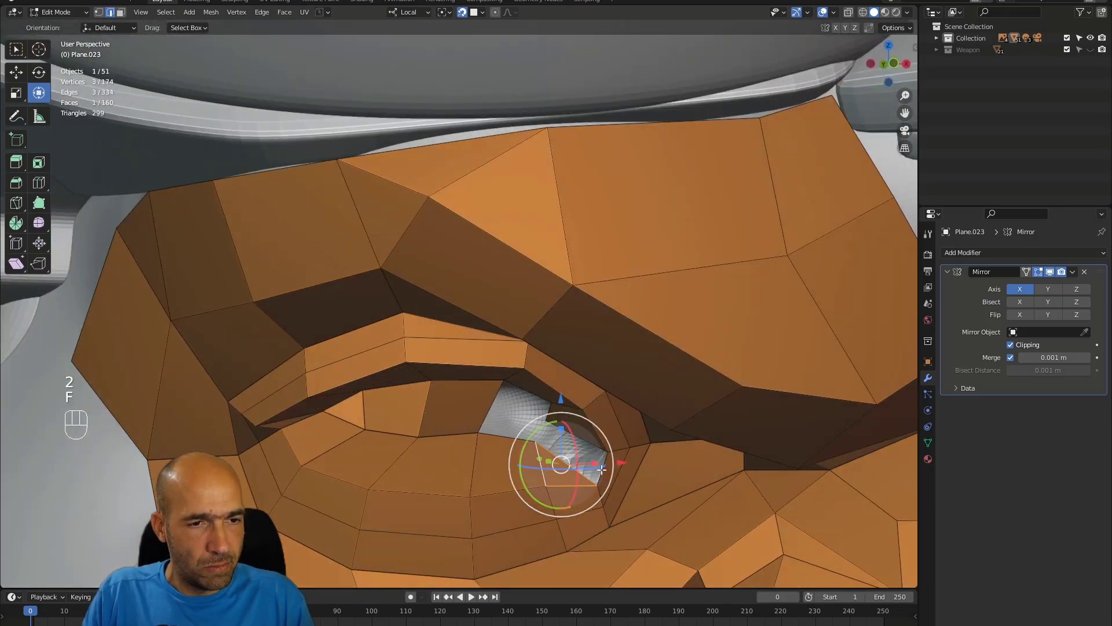
key("f")
Step: Add two faces between the brow's inner end and the mirror line above the nose bridge
middle_click_drag(603, 468, 503, 428, "alt")
middle_click_drag(503, 428, 445, 470, "alt+shift")
middle_click_drag(455, 428, 486, 399, "alt+shift")
left_click(432, 409)
key("1")
key("f")
left_click(458, 427)
key("f")
left_click(492, 424)
Step: Extrude the upper edge between the brows upward, adjust its inner vertex, and add a face reaching the mirror line
key("2")
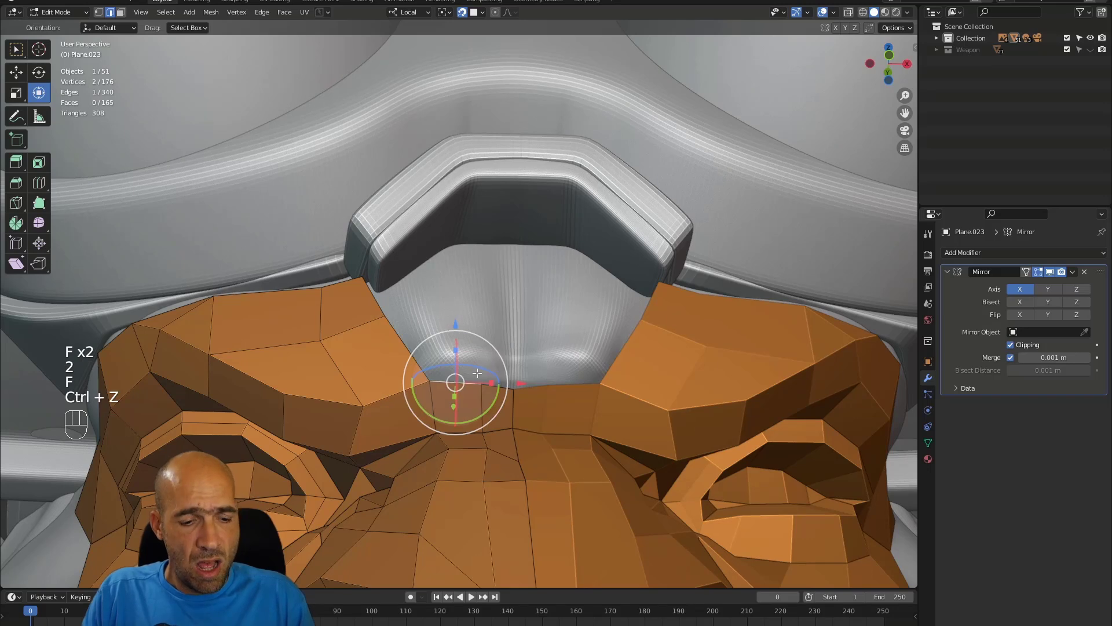
key("e")
left_click(494, 349)
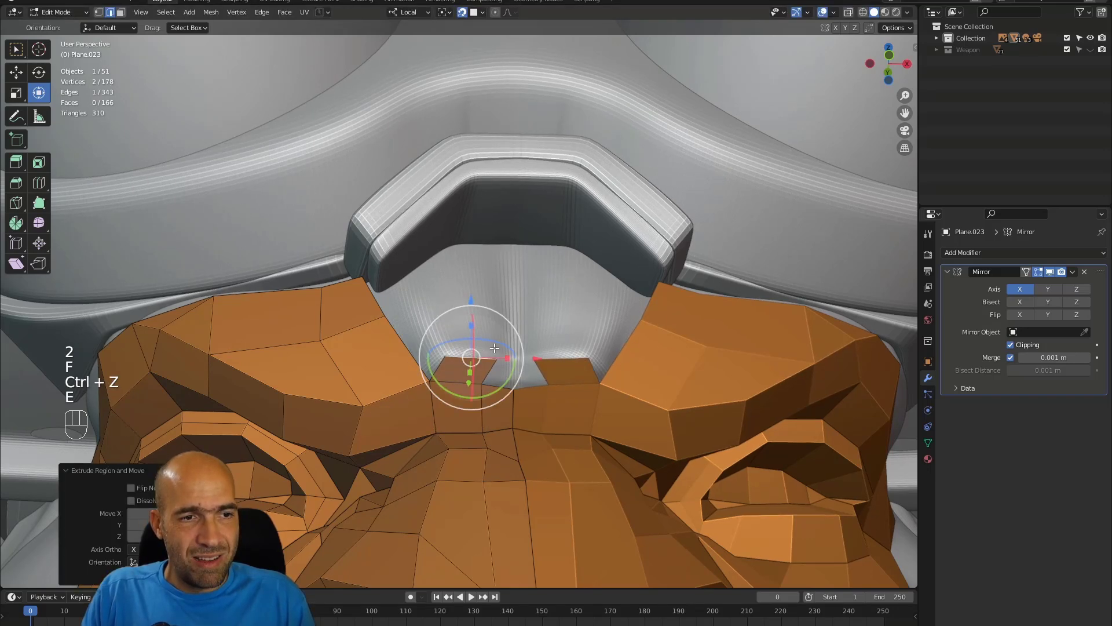
key("1")
left_click(497, 358)
left_click(485, 355)
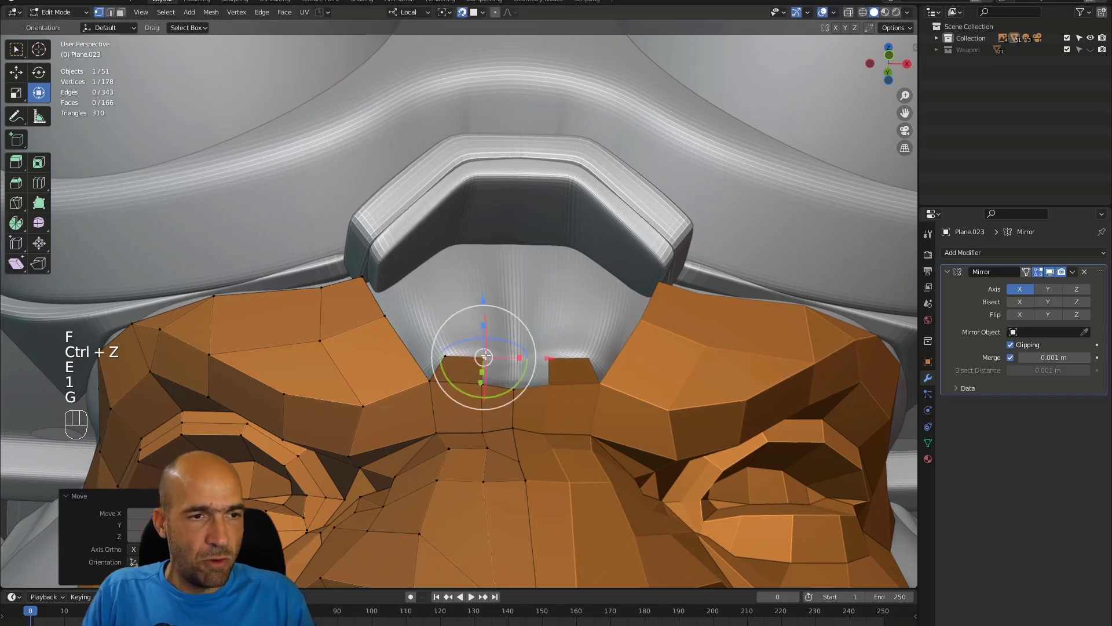
left_click(483, 384)
key("f")
left_click(497, 366)
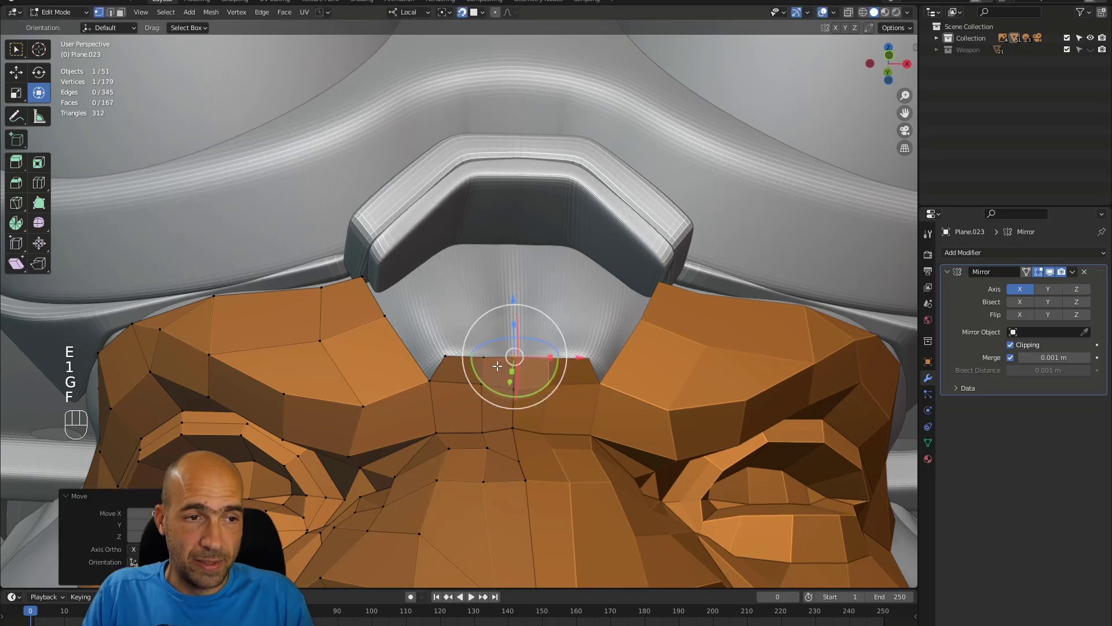
Step: Add another row of faces up the forehead, from the brow's inner corner across to the mirror line
middle_click_drag(497, 366, 445, 362)
key("1")
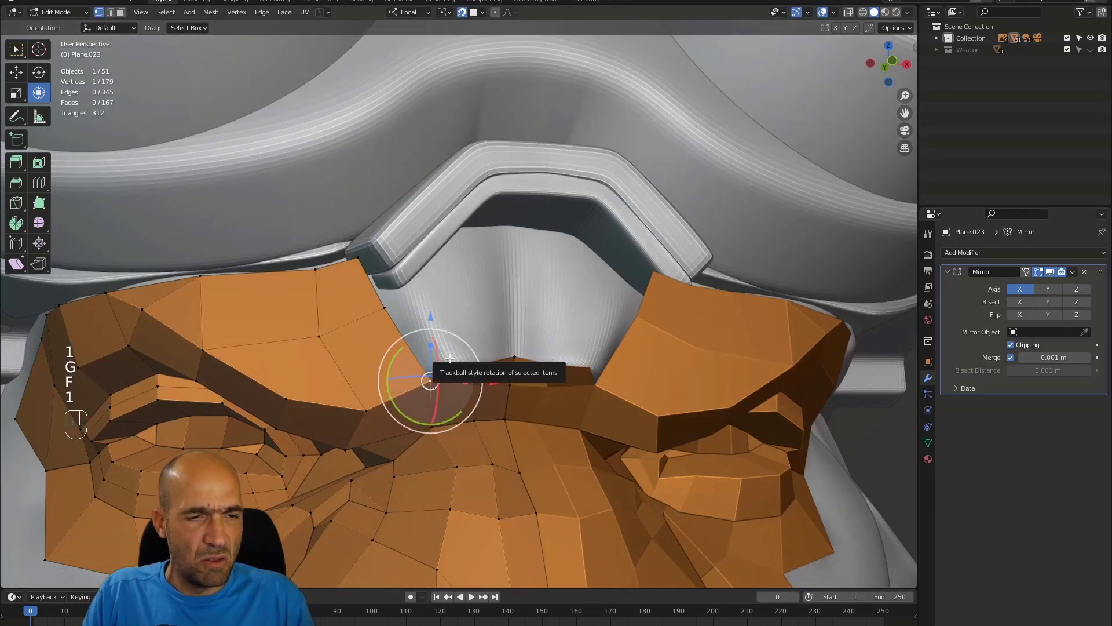
key("f")
left_click(462, 361)
left_click_drag(462, 361, 442, 360, "alt")
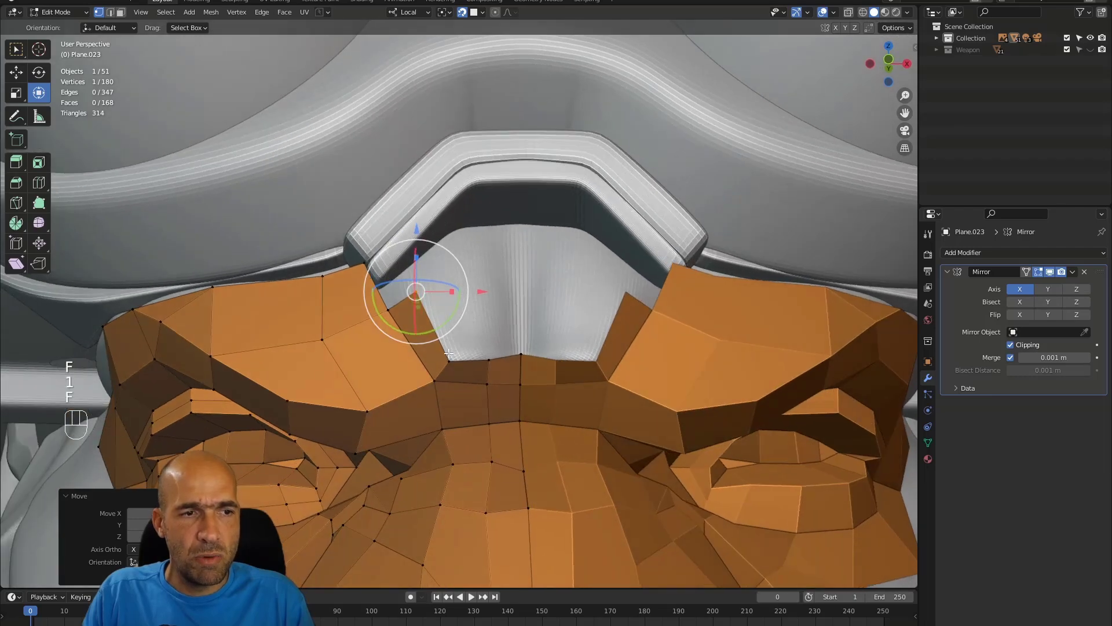
left_click(450, 360)
key("f")
left_click(473, 328)
key("f")
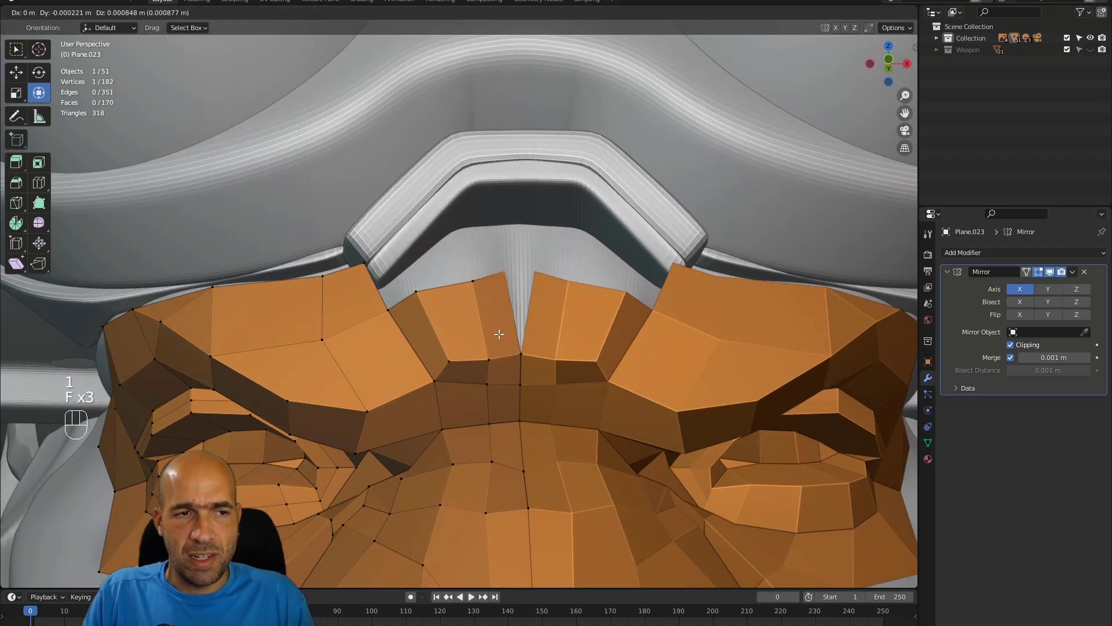
left_click(517, 336)
Step: Extrude the forehead's central edge up to the grey trim's notch, adjust the centre vertex, and add a face on its outer side
left_click_drag(518, 335, 581, 326, "alt")
key("2")
left_click(568, 349)
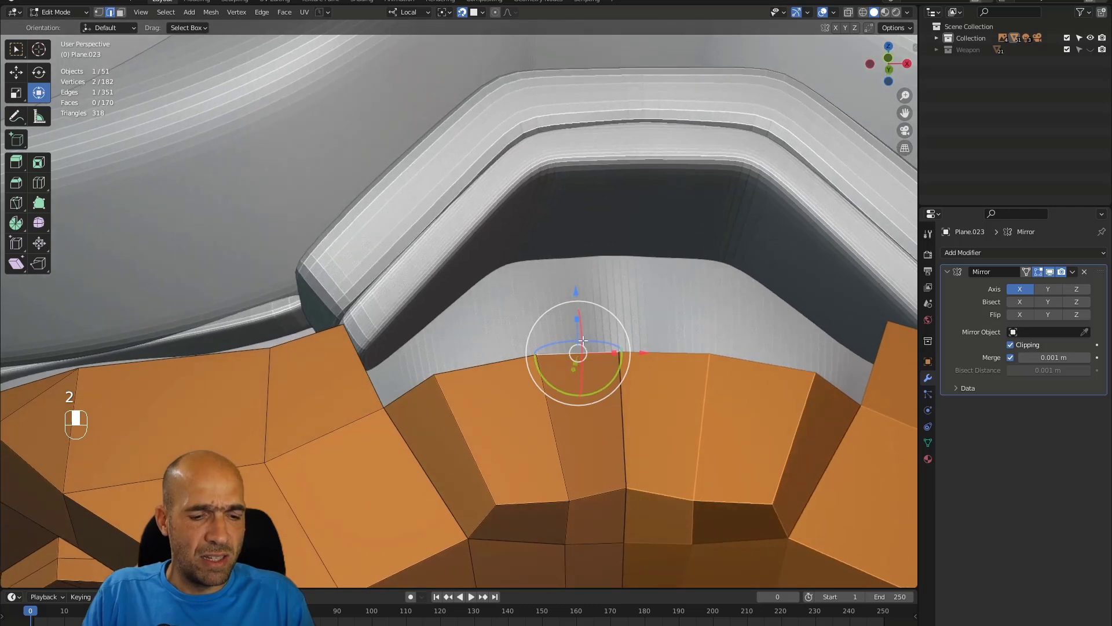
key("e")
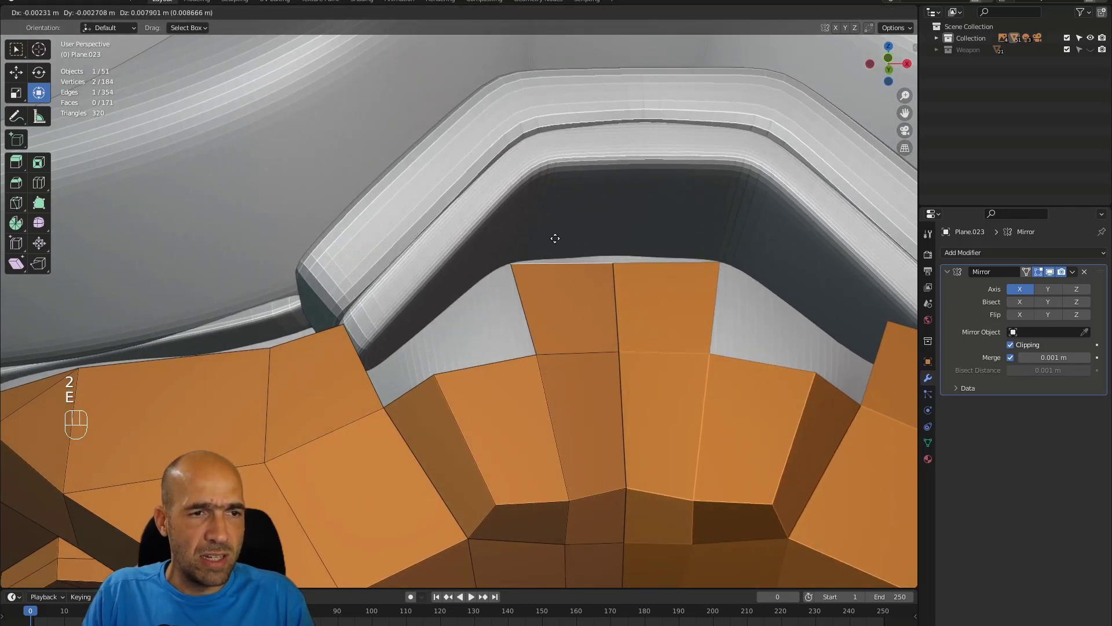
left_click(555, 239)
key("1")
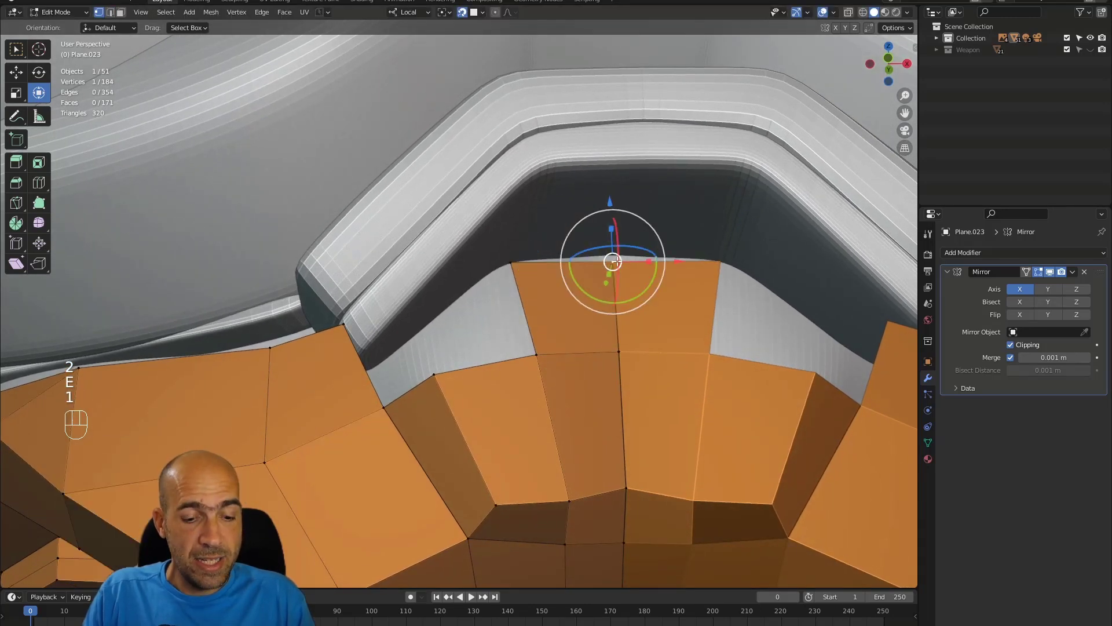
left_click_drag(613, 261, 605, 255, "alt")
key("g")
key("f")
left_click(505, 396)
Step: Extrude the forehead's slanted upper edge along the notch's inner wall and move the new inner vertex to the notch corner
left_click_drag(471, 407, 463, 330, "alt")
middle_click_drag(463, 330, 463, 298)
key("2")
key("e")
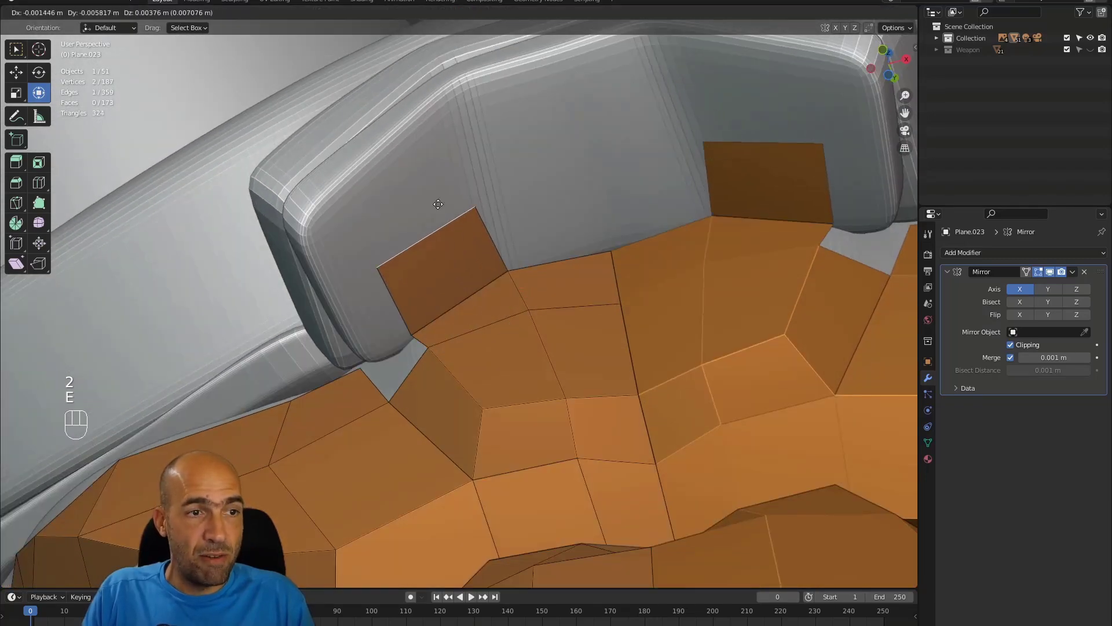
left_click(400, 136)
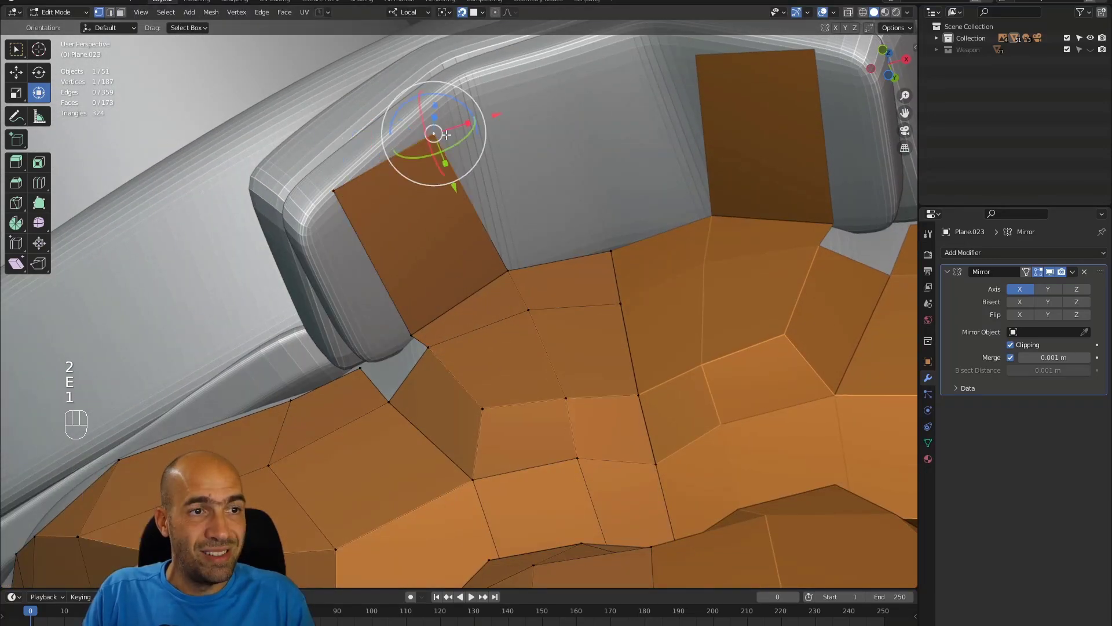
key("g")
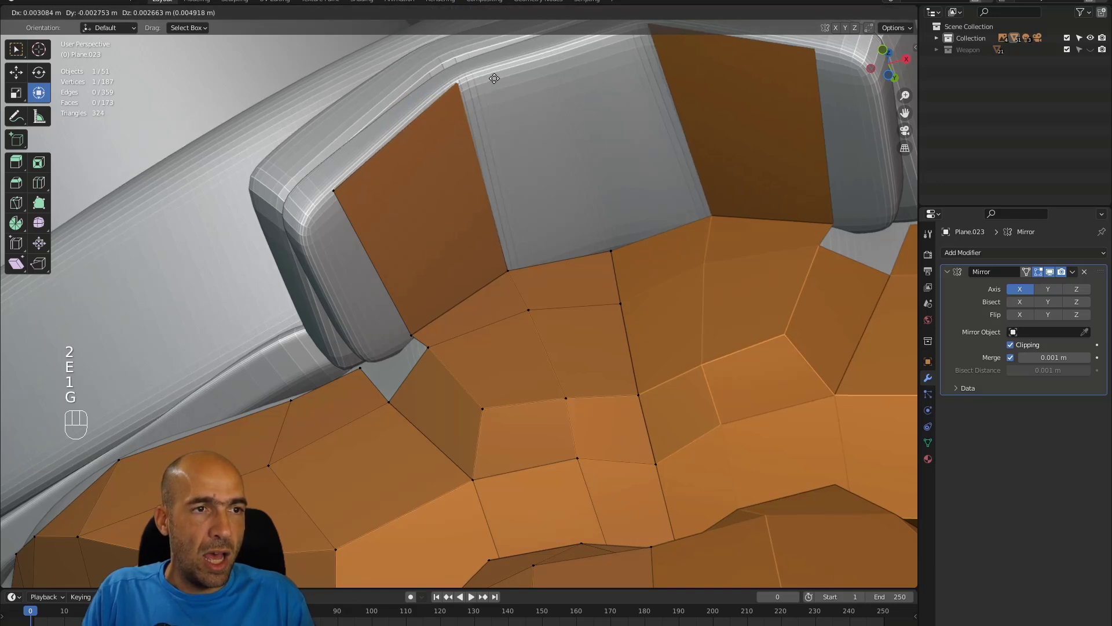
left_click(494, 78)
Step: Extend the notch's inner wall with a face to the mirror line and move its outer vertex to the trim's lower end
middle_click_drag(508, 234, 514, 297, "shift")
key("f")
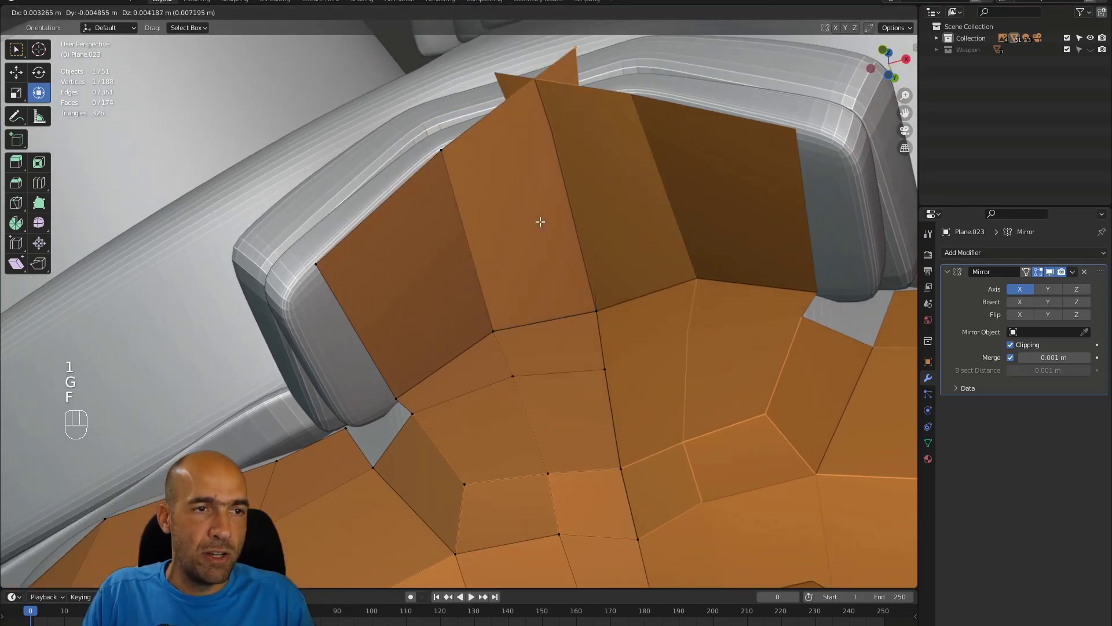
left_click(481, 283)
middle_click_drag(481, 283, 614, 273, "alt")
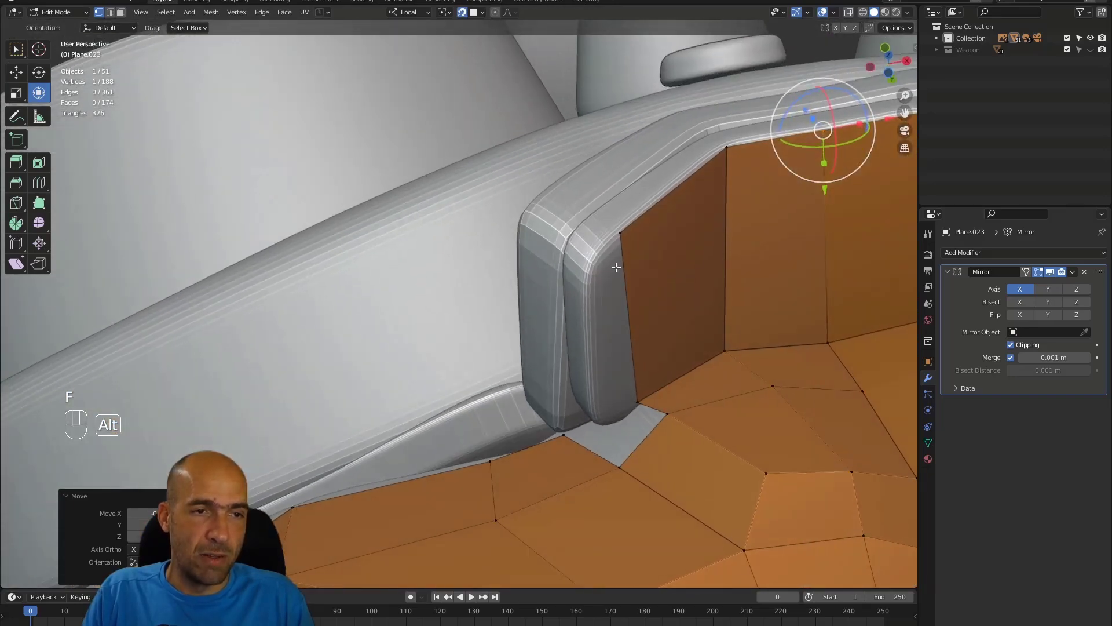
left_click(622, 232)
key("g")
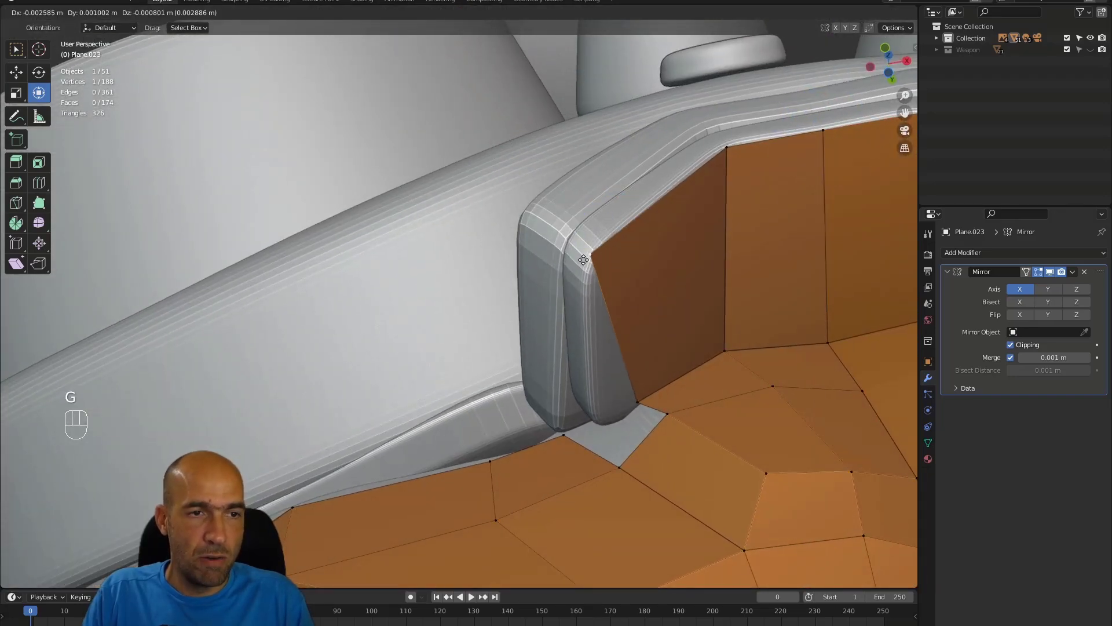
left_click(583, 259)
Step: Extrude the slanted outer edge of the notch wall across the front face of the grey trim
middle_click_drag(583, 260, 601, 293, "alt")
key("2")
left_click(651, 197)
middle_click_drag(651, 197, 614, 191, "alt")
key("e")
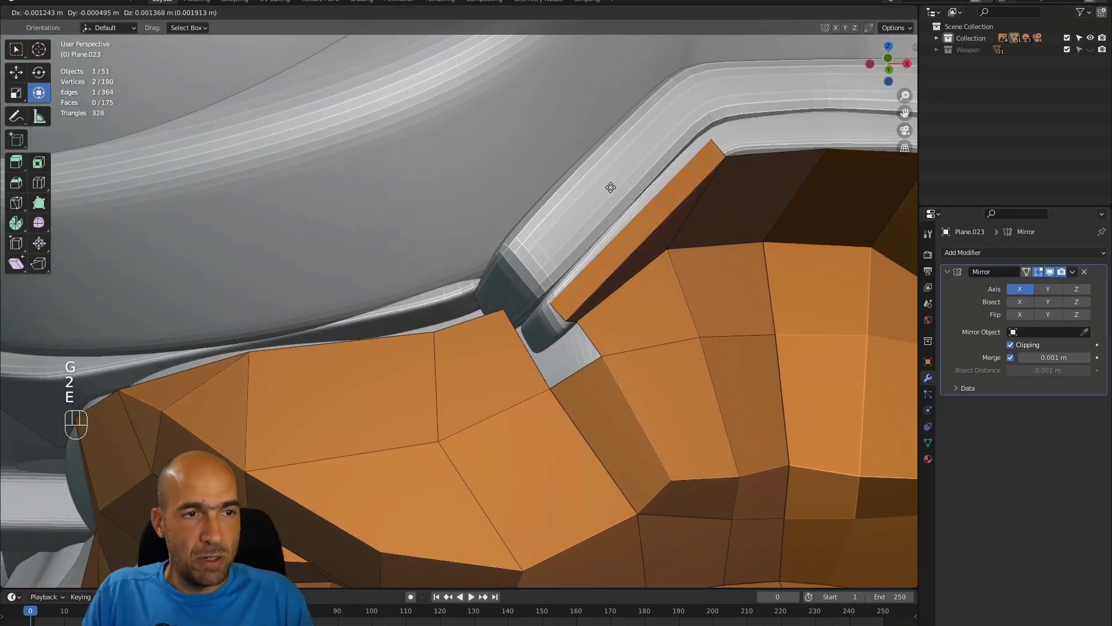
left_click(570, 137)
Step: Try to move the front trim strip's inner corner vertex upward toward the mirror line
middle_click_drag(570, 136, 528, 302, "alt+shift")
key("1")
left_click(529, 302)
key("g")
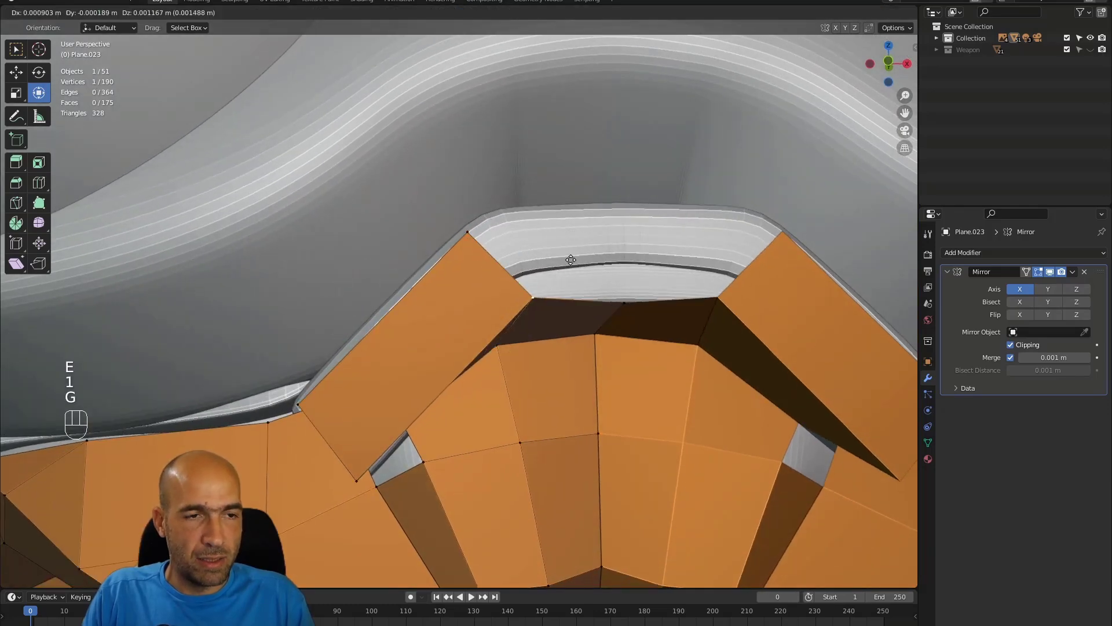
left_click(568, 251)
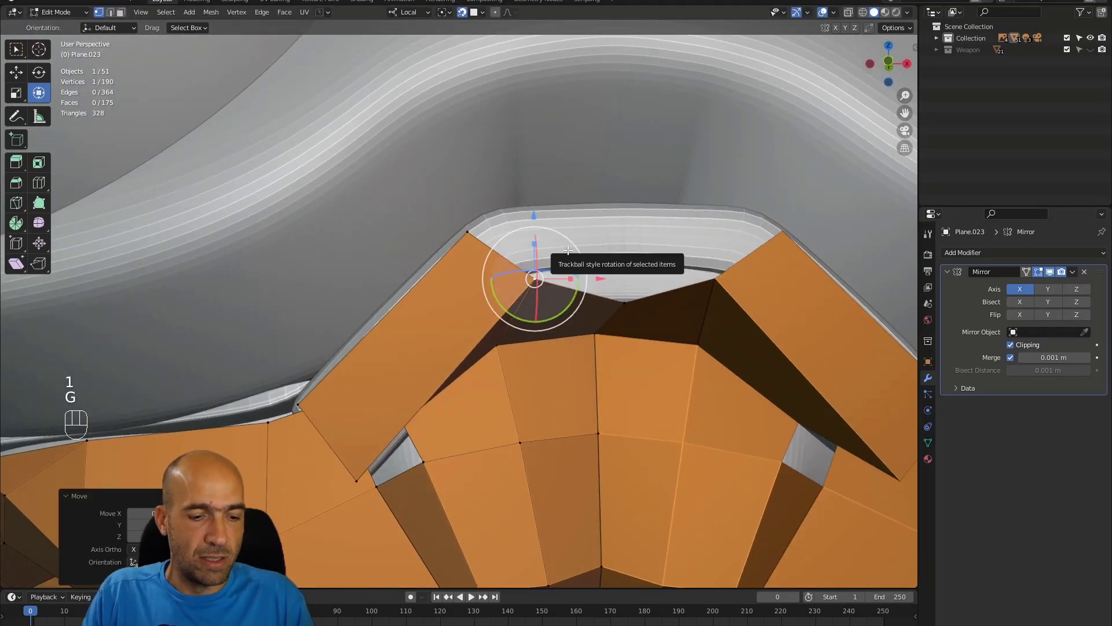
key("ctrl+z")
Step: Add a front trim face reaching the mirror line and move the strip's upper corner vertex onto the trim's bend
key("f")
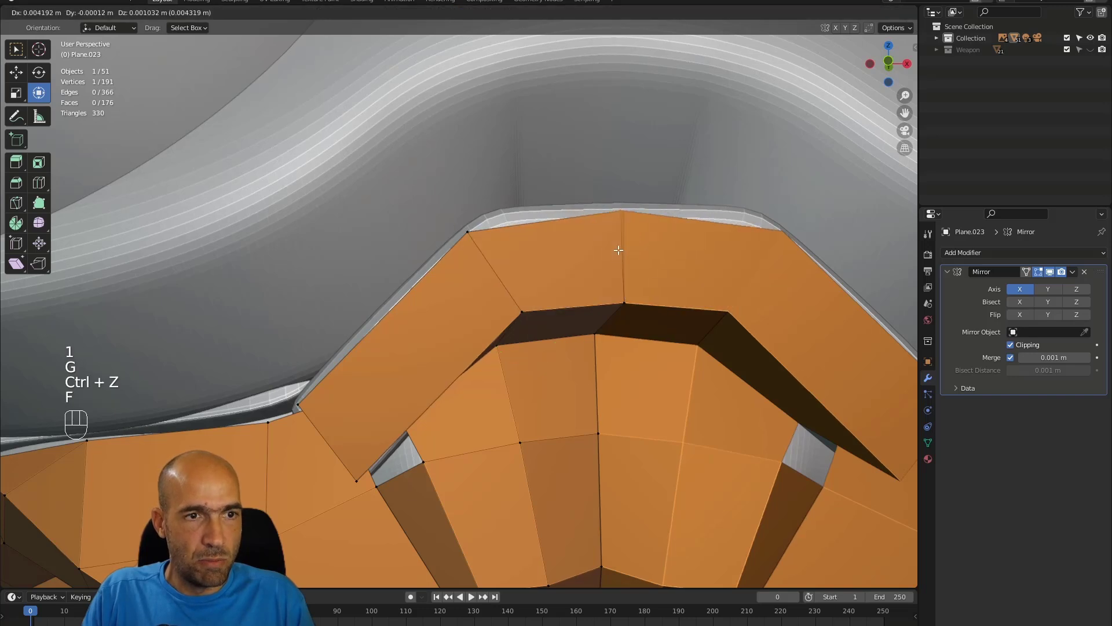
left_click(625, 247)
left_click_drag(566, 248, 540, 260, "alt")
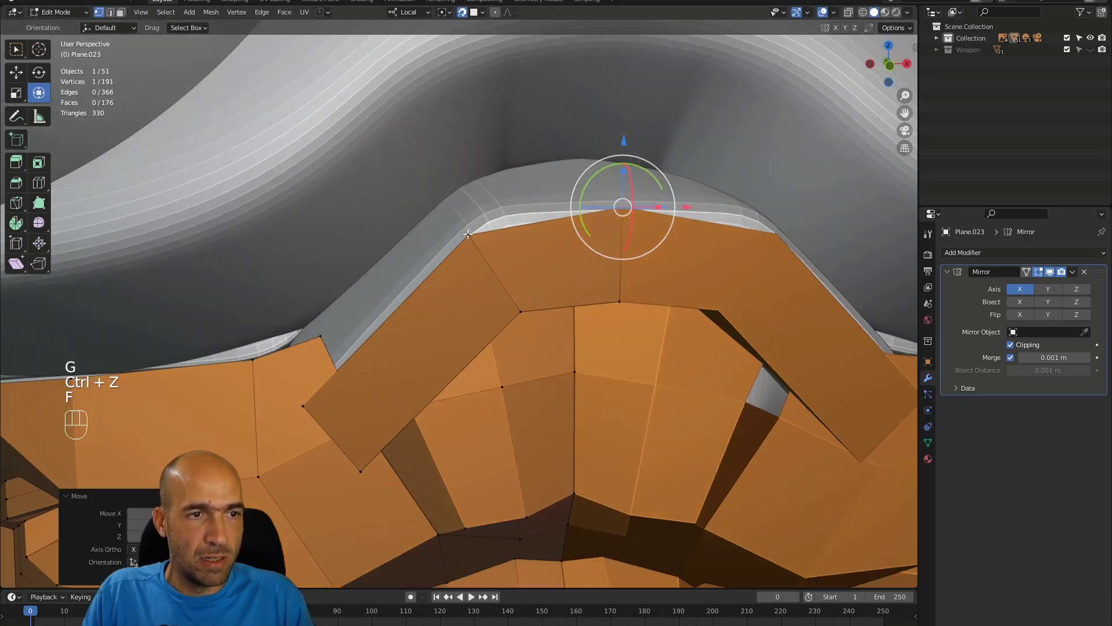
key("g")
left_click(502, 215)
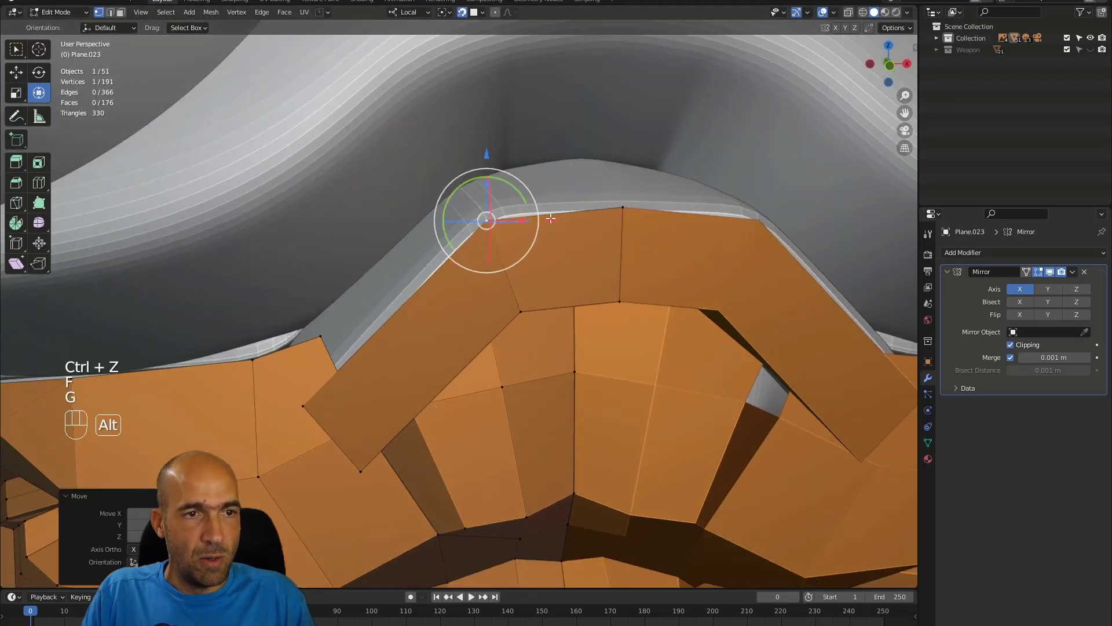
Step: Extrude the front trim's central top edge back over the trim's upper surface
left_click_drag(505, 236, 516, 265, "alt")
key("2")
left_click(551, 213)
left_click_drag(552, 191, 555, 172, "alt")
key("e")
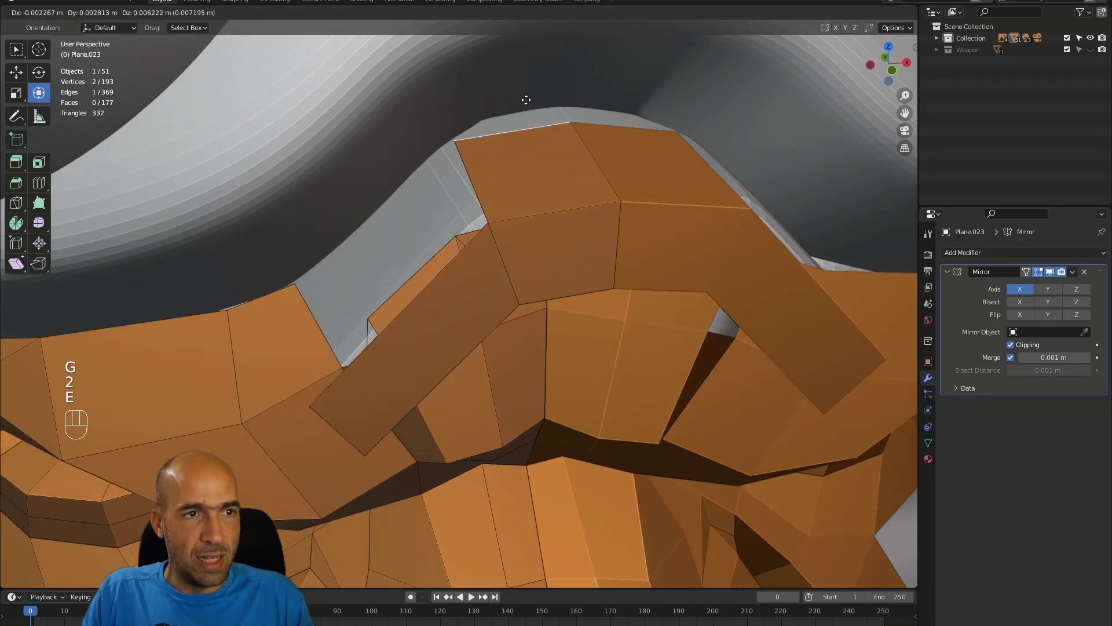
left_click(523, 102)
Step: Move the extruded top face's centre and outer vertices onto the rear edge of the trim
key("1")
left_click(569, 119)
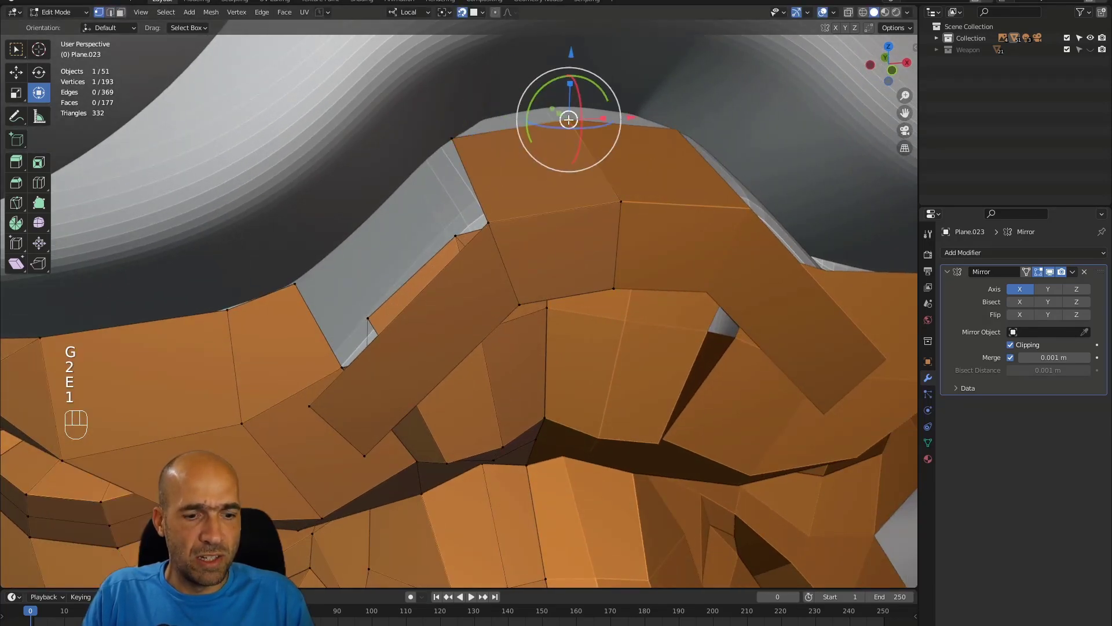
key("g")
left_click(551, 110)
left_click_drag(552, 110, 506, 147, "alt")
left_click(451, 137)
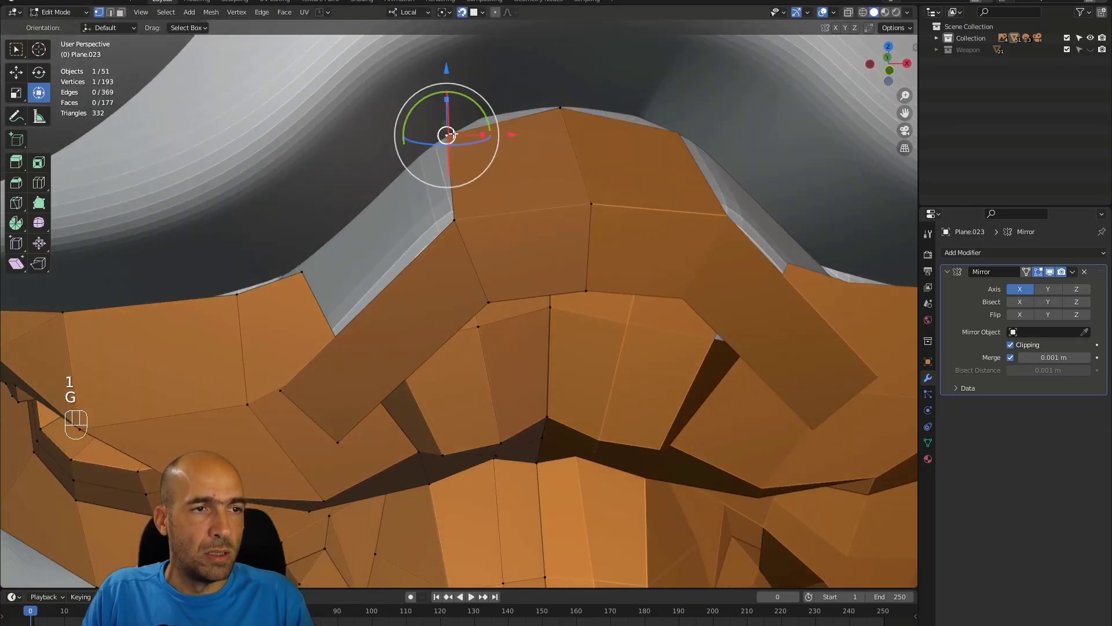
key("g")
left_click(478, 117)
Step: Extrude the side top edge of the front trim strip back over the trim's upper surface
left_click_drag(478, 117, 451, 242, "alt")
key("2")
key("e")
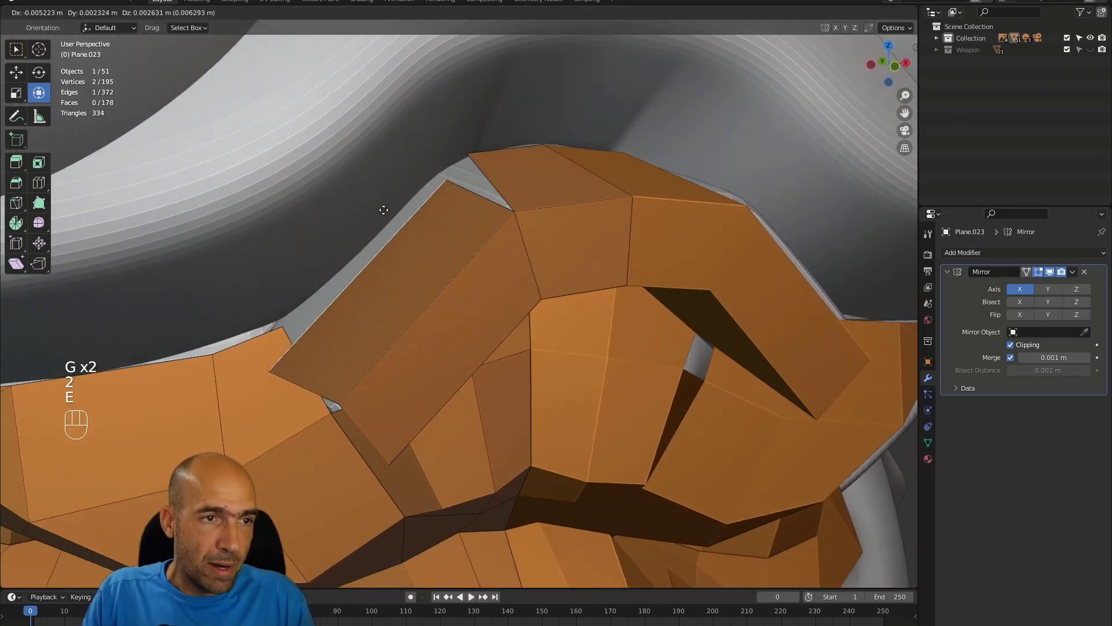
left_click(384, 201)
Step: Move the extruded side face's lower and upper rear vertices onto the rear edge of the trim
left_click_drag(384, 201, 402, 203, "alt")
key("1")
left_click(274, 361)
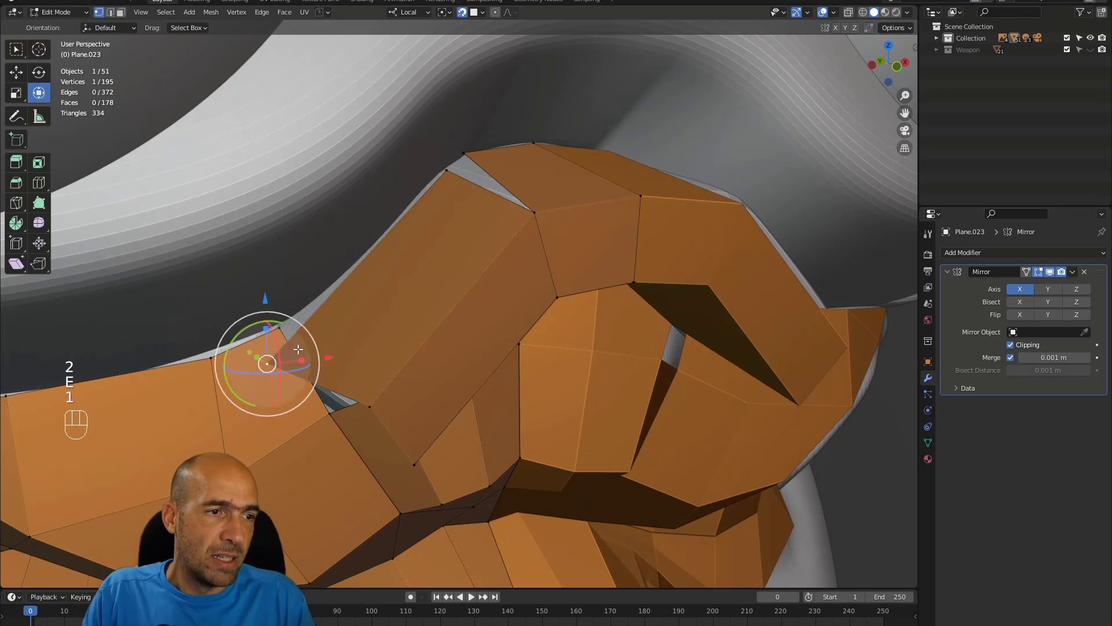
key("g")
left_click(310, 313)
left_click_drag(310, 314, 408, 264, "alt")
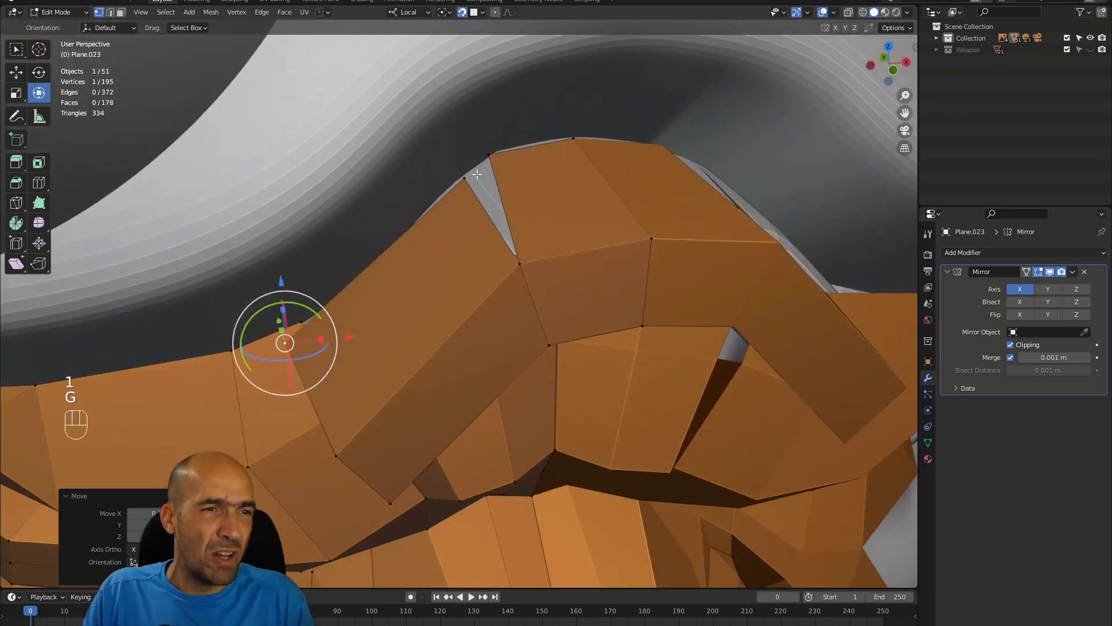
left_click(464, 178)
key("g")
left_click(450, 185)
Step: Fill the triangular gap between the side and central top faces at the trim's bend
left_click_drag(450, 187, 447, 261, "alt")
key("2")
left_click(480, 214)
left_click(504, 202, "shift")
key("f")
Step: Move the forehead mesh's upper corner vertex away from the trim's lower end
middle_click_drag(447, 261, 434, 263, "alt")
middle_click_drag(429, 342, 501, 348, "ctrl+alt")
left_click(511, 342)
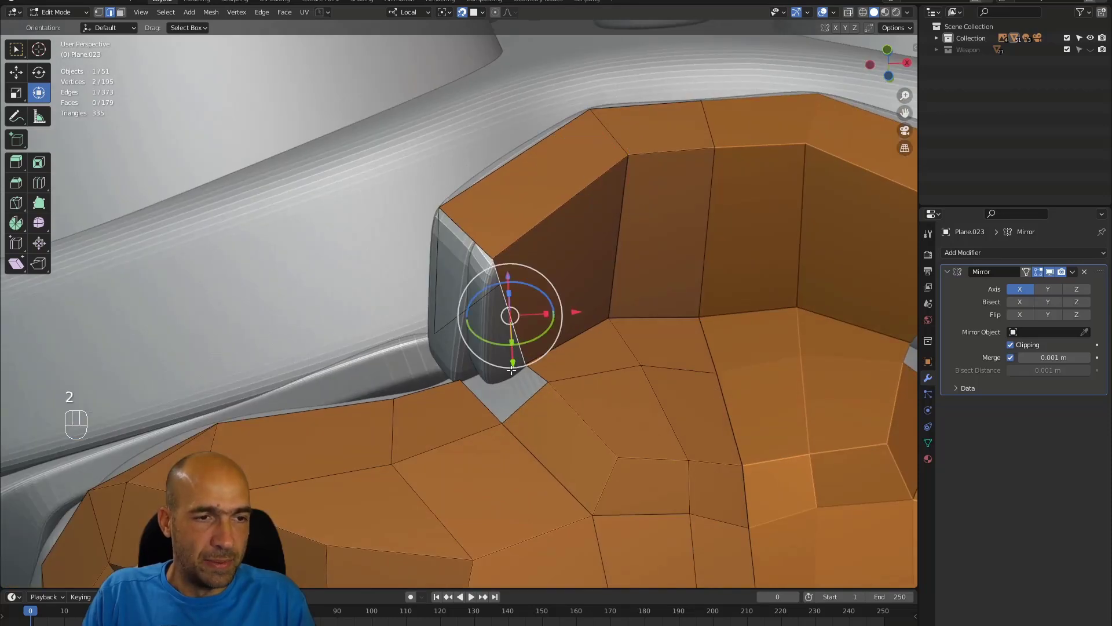
left_click(549, 379)
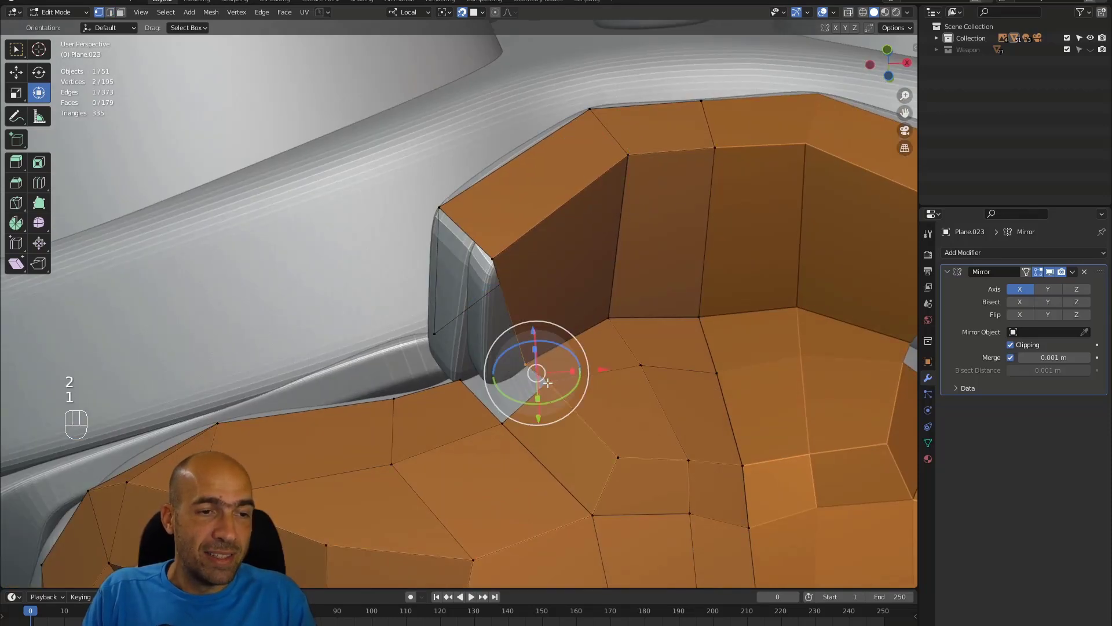
left_click(548, 383)
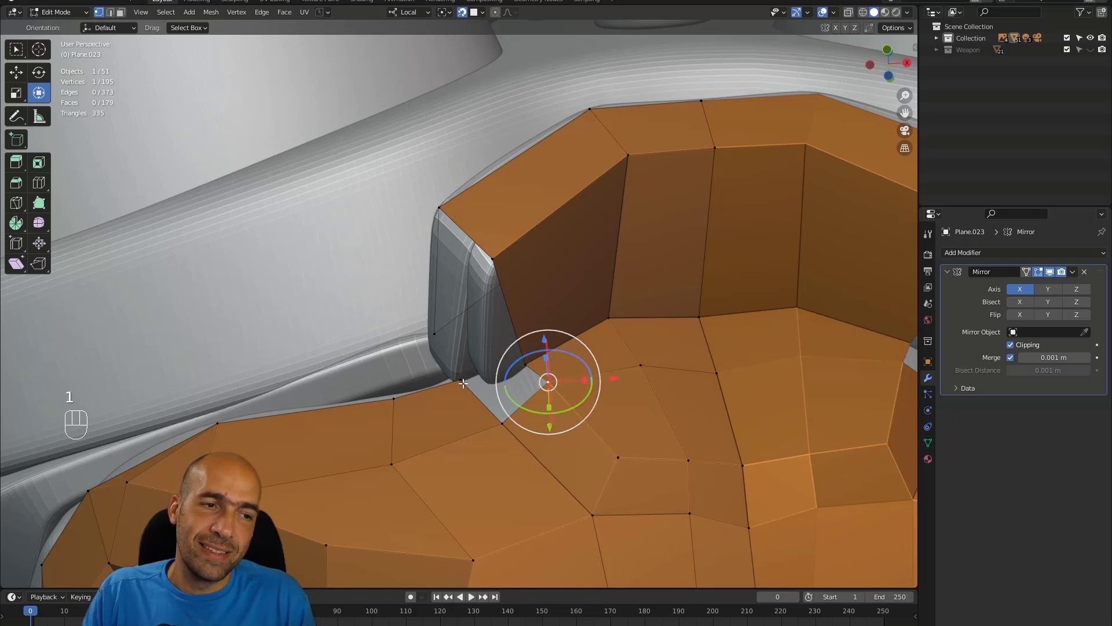
key("g")
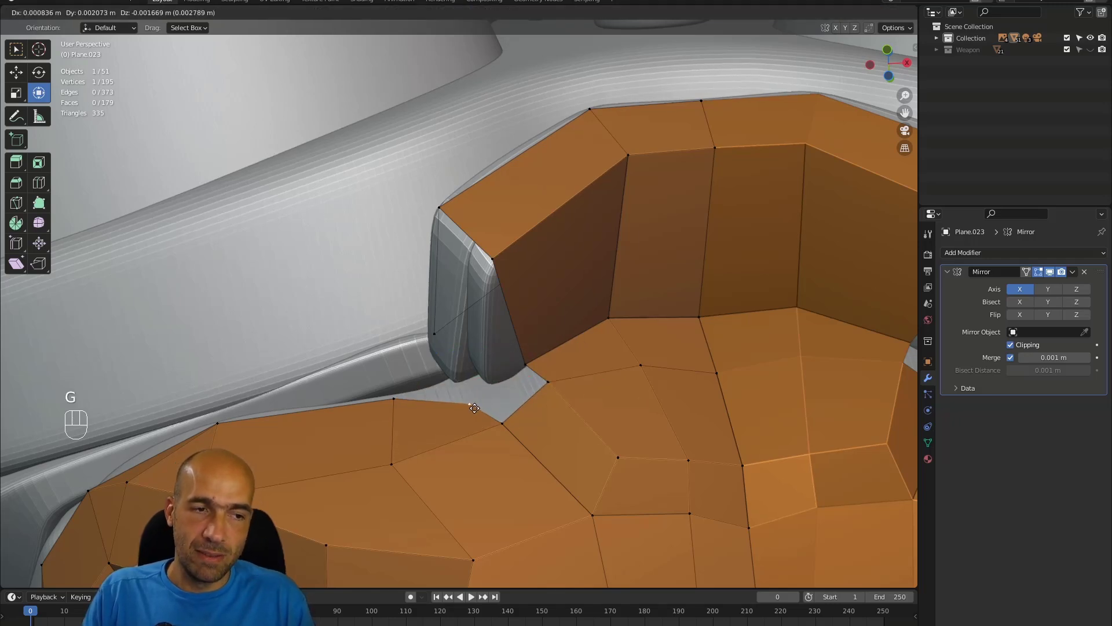
left_click(481, 395)
Step: Switch editing to the lower trim piece Plane.008 and select the edge at its outer end
left_click_drag(481, 395, 563, 385, "alt")
key("alt+q")
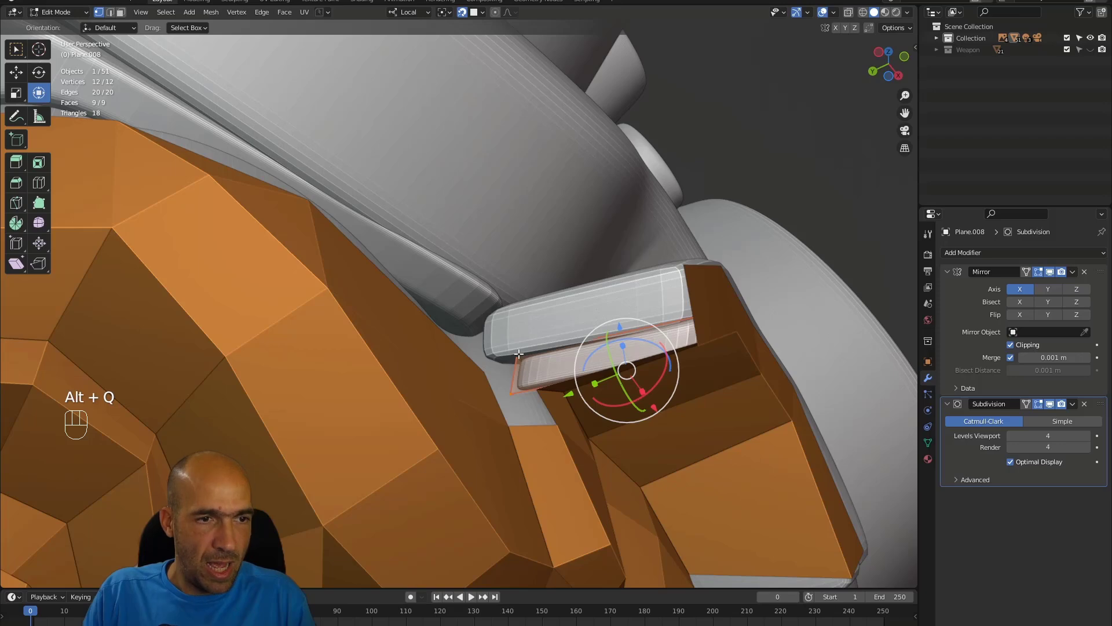
left_click(518, 354)
left_click(512, 392, "ctrl")
Step: Try to move the lower trim piece's end edge down into the forehead while snapping is on
left_click_drag(510, 385, 424, 318, "alt")
key("g")
left_click(516, 381)
key("g")
key("g")
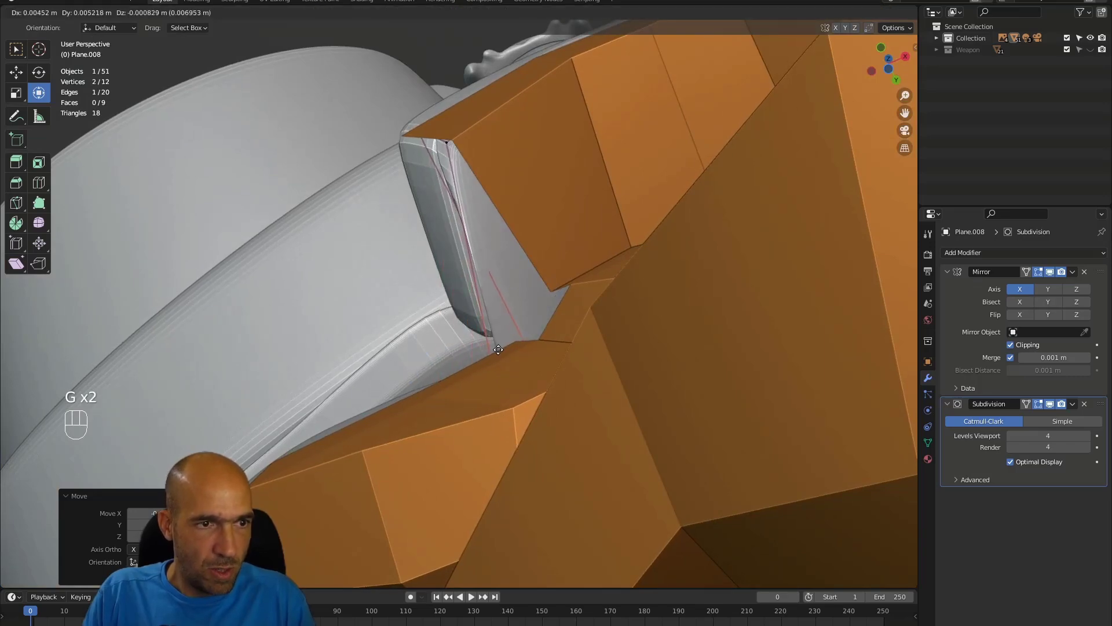
left_click(498, 349)
left_click_drag(499, 349, 586, 315, "alt")
key("ctrl+z")
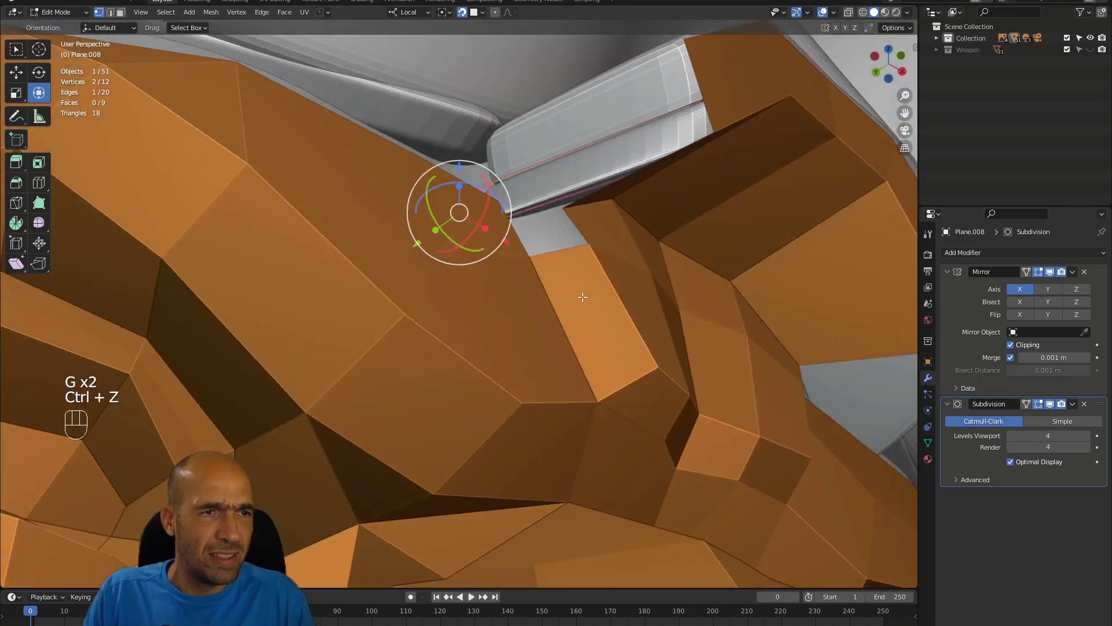
key("ctrl+z")
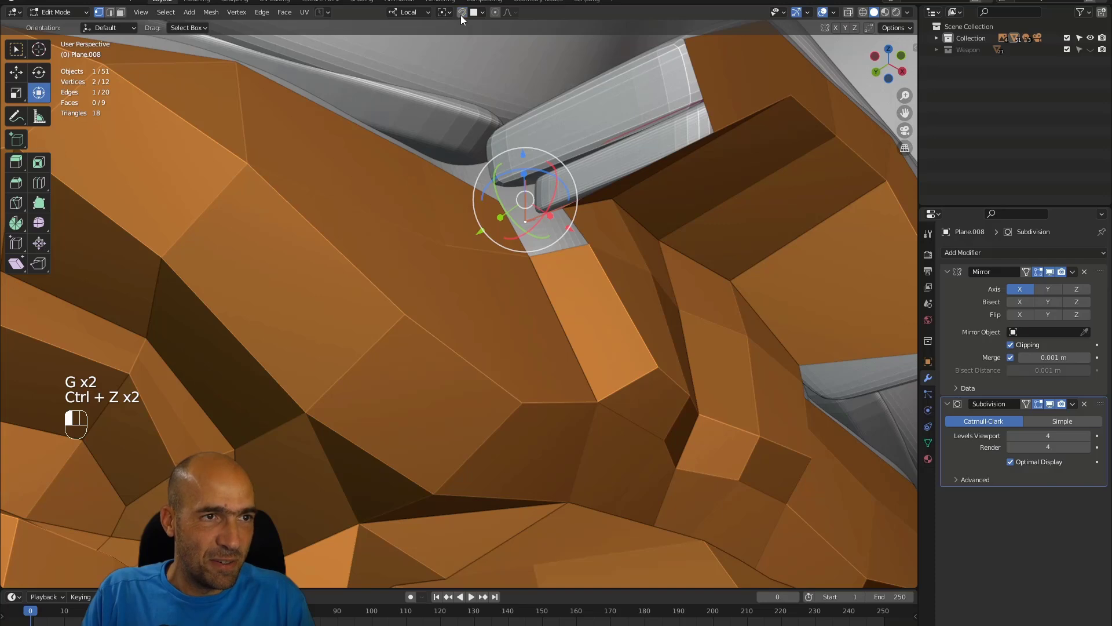
Step: Turn off snapping and move the lower trim piece's end edge farther into the forehead mesh
left_click_drag(536, 176, 509, 156, "alt")
key("g")
left_click(497, 170)
key("g")
left_click(538, 152)
Step: Switch editing to the upper trim piece Plane.002 and move its end edge down into the forehead mesh
key("alt+q")
key("g")
left_click(551, 182)
key("g")
left_click(503, 179)
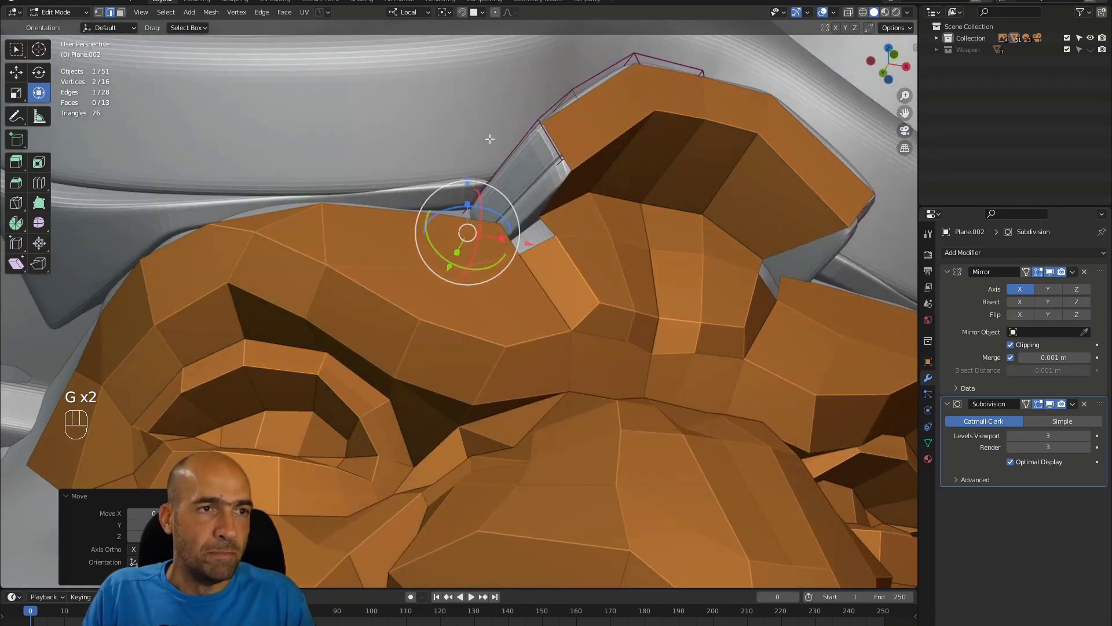
Step: Return to editing the retopology mesh Plane.023, turn snapping on and move the forehead corner vertex against the trim's end
key("alt+q")
left_click(461, 13)
left_click_drag(554, 234, 583, 264, "ctrl+alt")
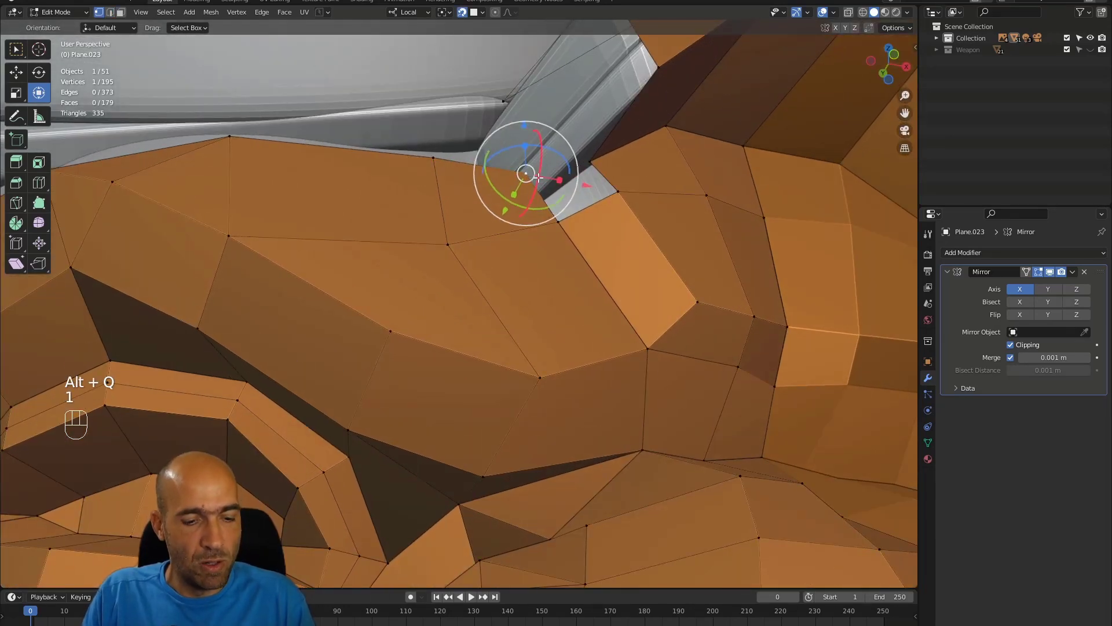
key("g")
left_click(534, 218)
Step: Fill the gap between the forehead mesh and the trim strip's end with faces
left_click_drag(534, 217, 571, 213, "alt")
key("2")
left_click(578, 140, "shift")
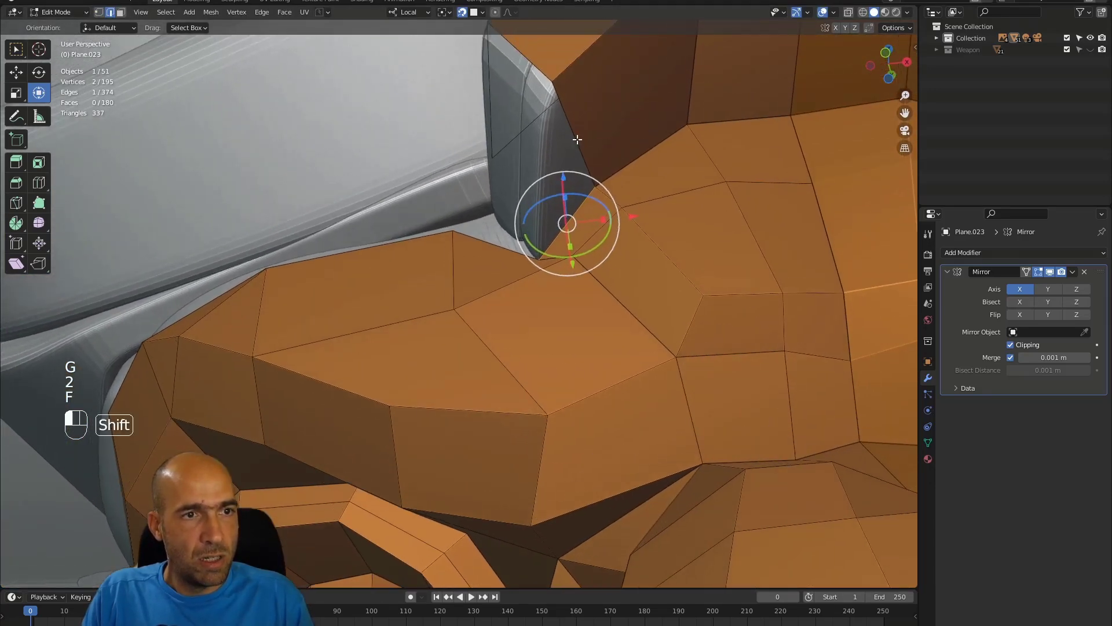
key("f")
key("r")
left_click(563, 143, "alt")
right_click(569, 145)
Step: Add a face across the trim's end and place its new vertex near the forehead mesh's upper corner
left_click_drag(568, 145, 605, 142, "alt")
left_click_drag(606, 142, 609, 202, "alt+shift")
left_click_drag(609, 202, 649, 190, "alt")
left_click(673, 243)
key("f")
key("g")
left_click(614, 241)
Step: Merge the end face's free vertex with the forehead's upper corner vertex and reposition the adjoining trim vertex
left_click_drag(613, 241, 451, 257, "alt")
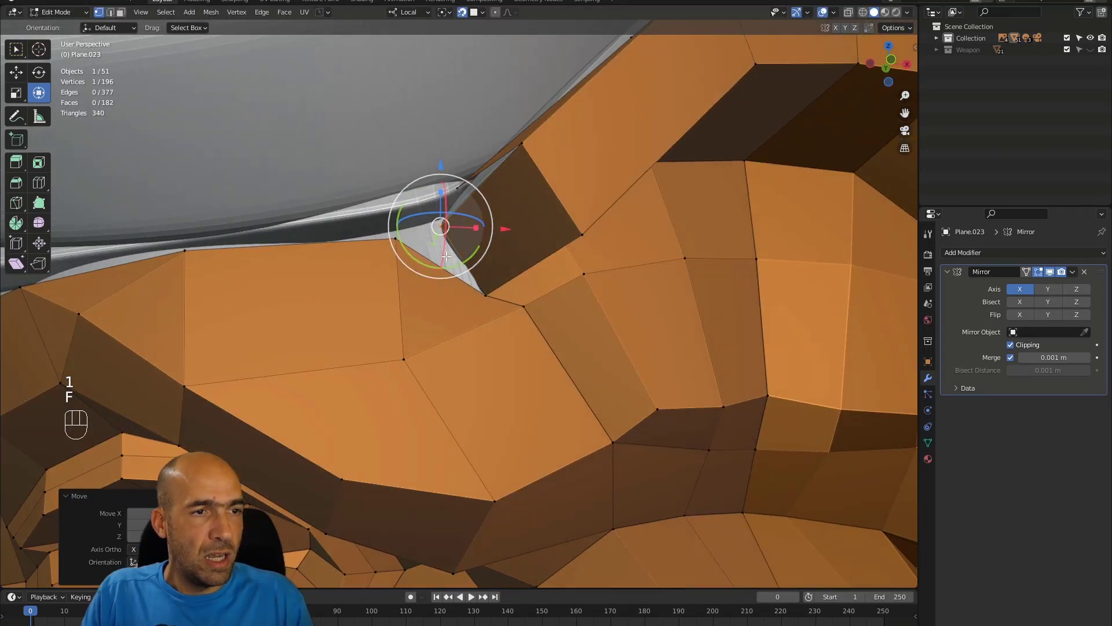
left_click(398, 236)
left_click(438, 228, "shift")
key("m")
left_click(427, 278)
left_click_drag(457, 236, 549, 250, "alt")
key("g")
left_click(552, 256)
Step: Fill the remaining triangular gaps between the trim's top face, its end face and the forehead corner
key("3")
key("2")
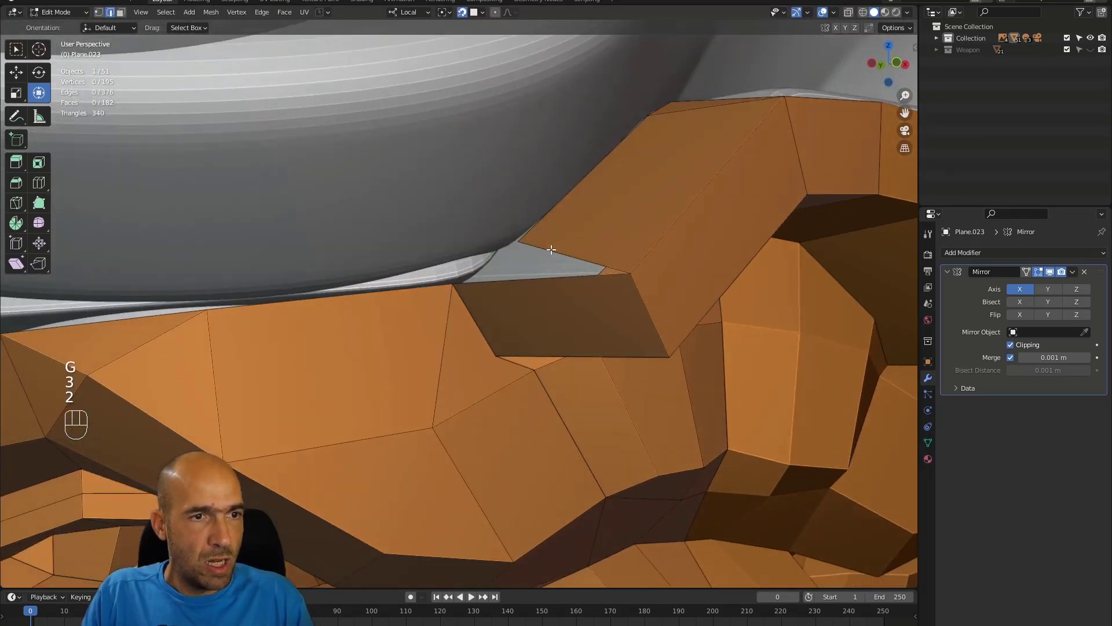
left_click(540, 266)
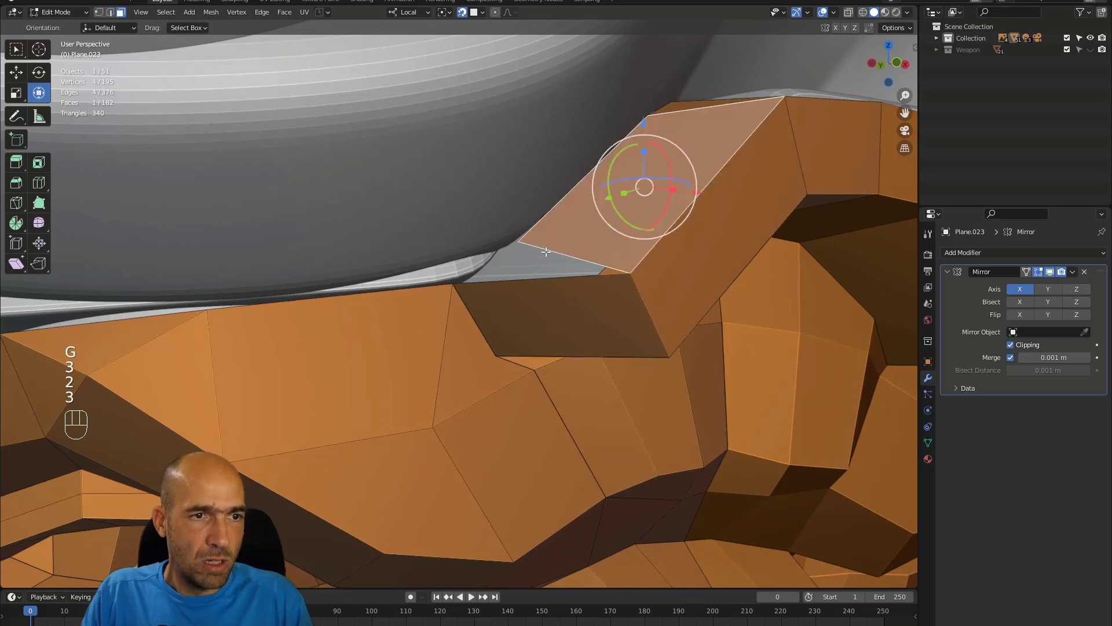
left_click(545, 250)
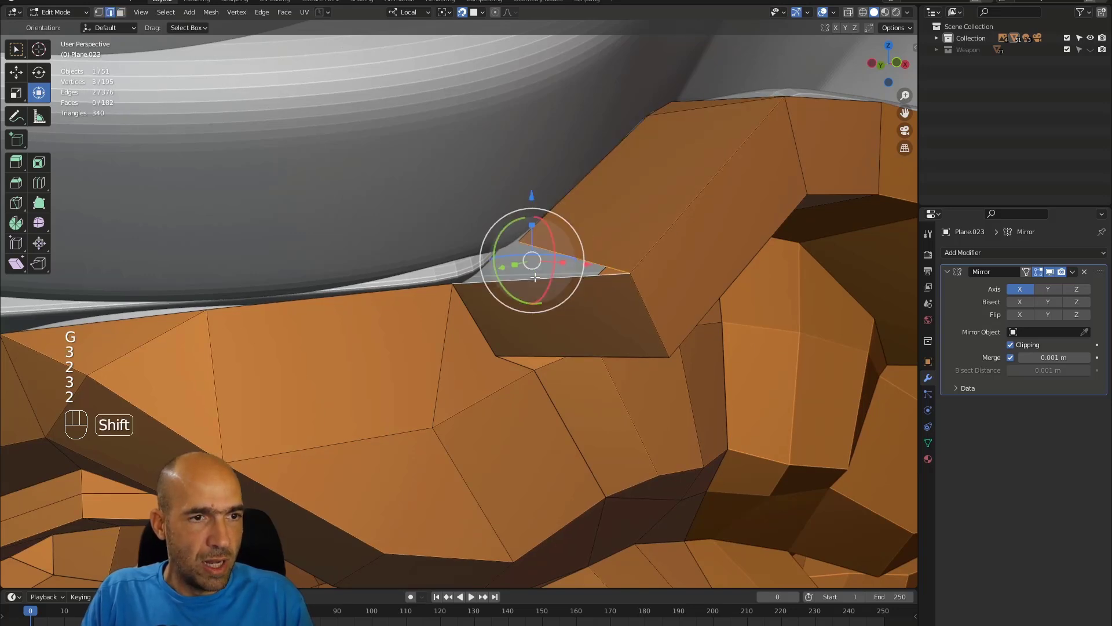
key("f")
left_click_drag(535, 278, 466, 278, "alt")
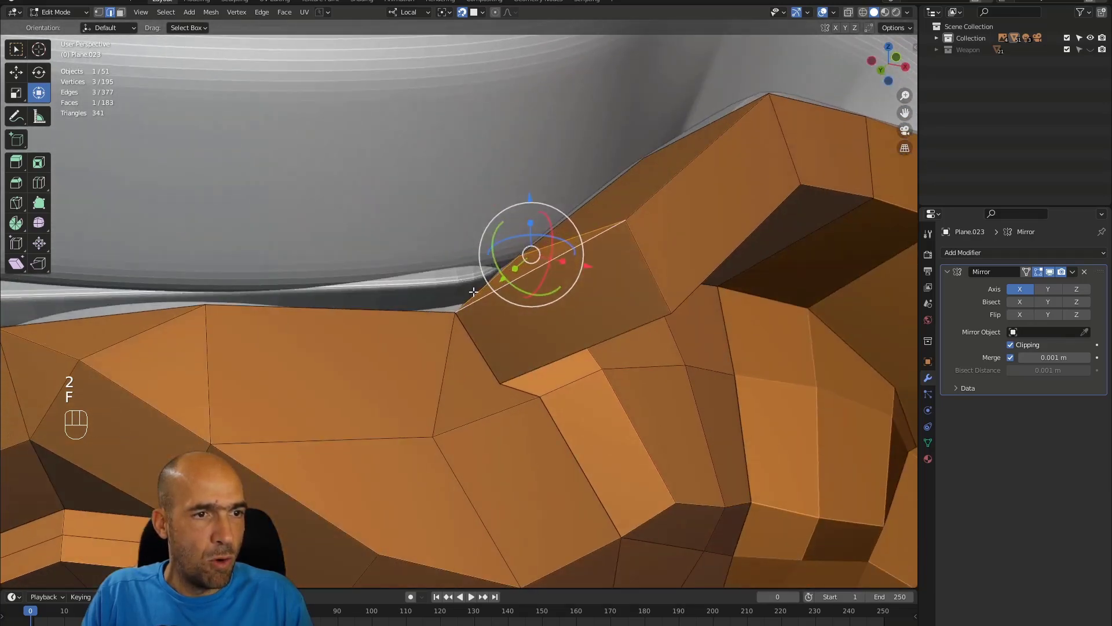
key("f")
Step: Extrude the forehead mesh's upper edge beside the trim up onto the front of the goggles' lower rim
left_click_drag(344, 309, 468, 200, "alt")
left_click_drag(468, 199, 486, 299, "alt+shift")
left_click_drag(486, 299, 482, 372, "alt")
key("e")
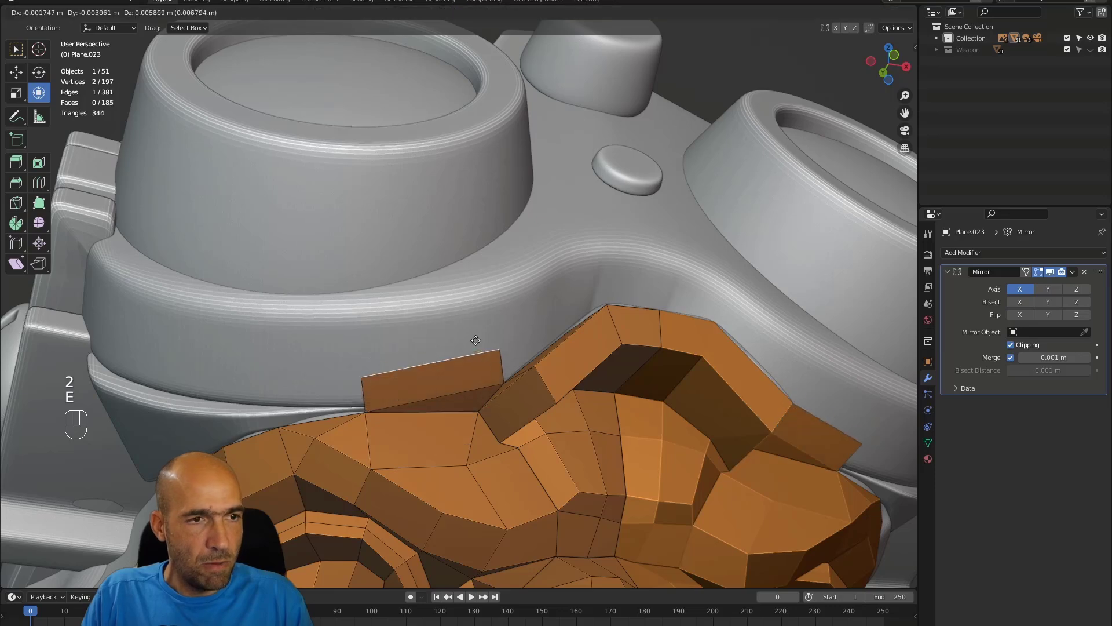
left_click(521, 298)
left_click_drag(521, 297, 530, 351, "alt")
Step: Add three faces from the extruded goggle face along the trim's rear edge toward the mirror line, placing their corners on the rim
key("1")
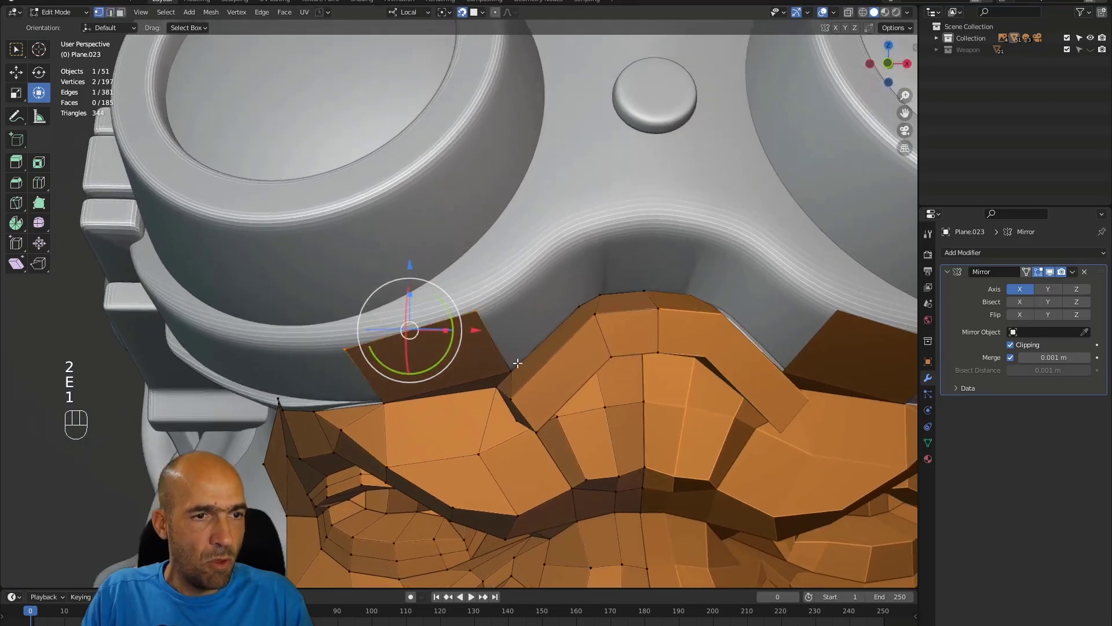
key("f")
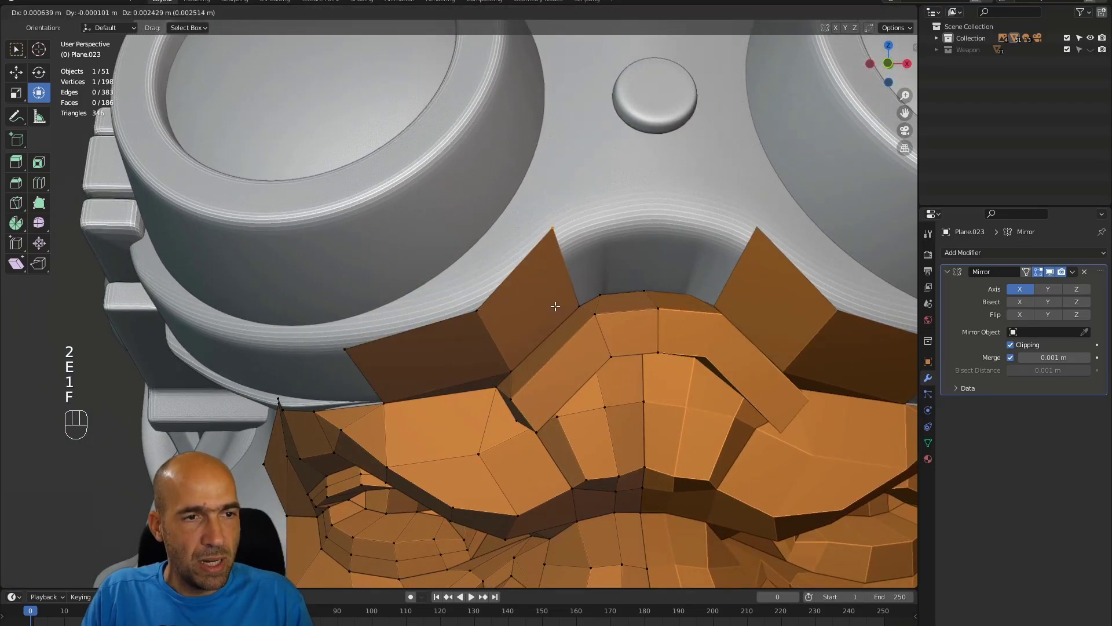
left_click(572, 324)
left_click_drag(585, 302, 583, 306, "alt")
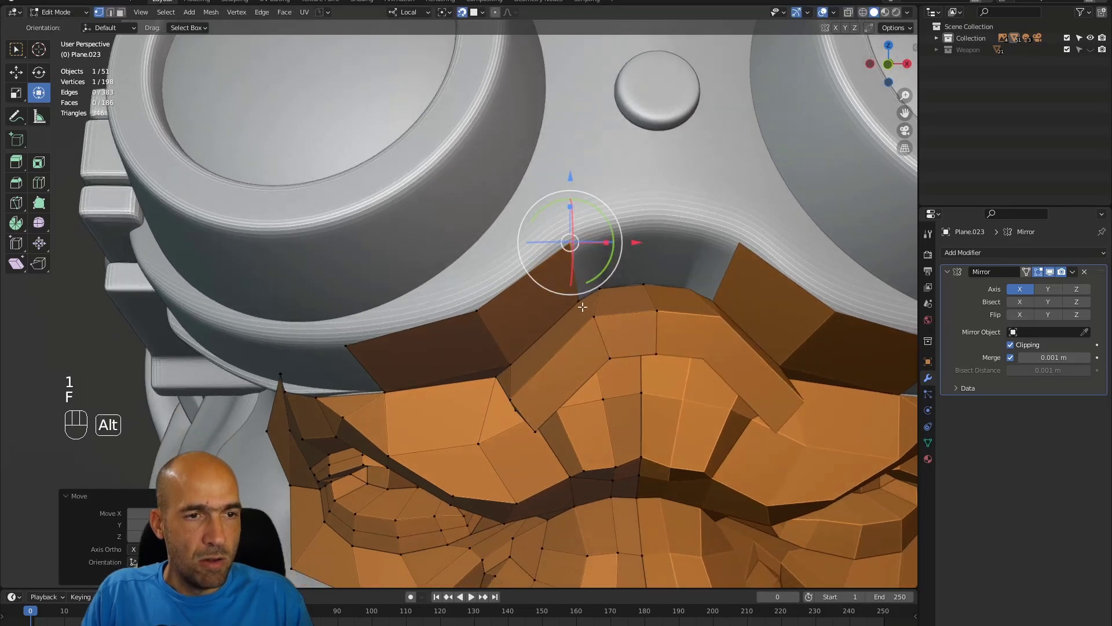
left_click(581, 301)
key("f")
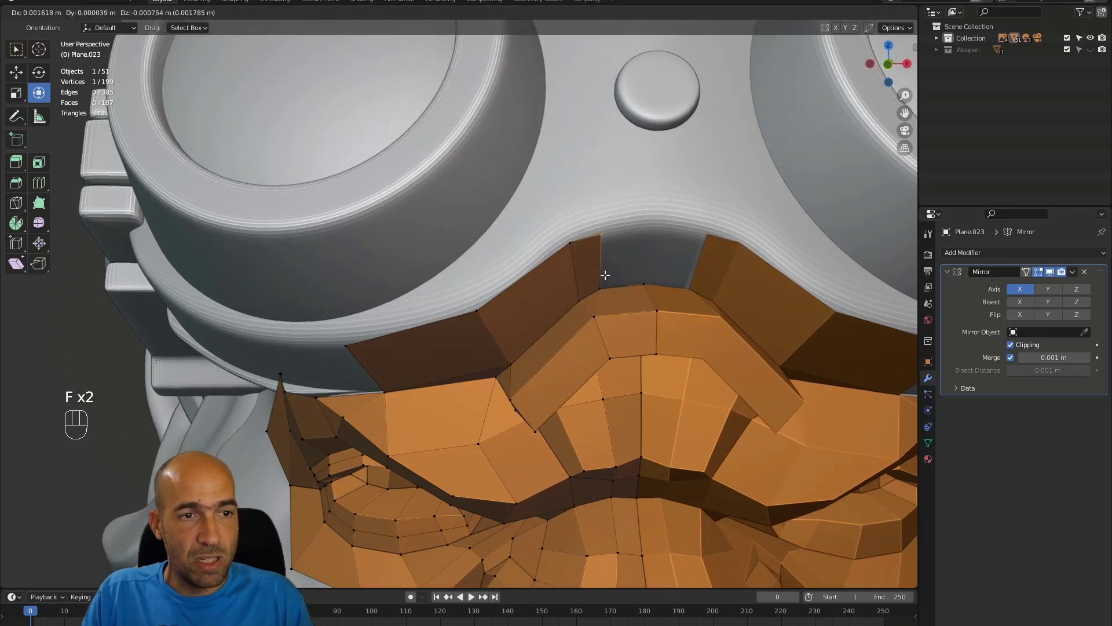
left_click(605, 271)
key("f")
left_click(617, 272)
Step: Add a face on the outer side of the goggle strip, placing its upper corner on the rim
mouse_move(618, 270)
left_mouse_down("alt")
mouse_move(612, 235)
mouse_move(618, 251)
left_mouse_up("alt")
left_click_drag(591, 191, 559, 293, "ctrl+alt")
left_click_drag(469, 408, 578, 412, "alt+shift")
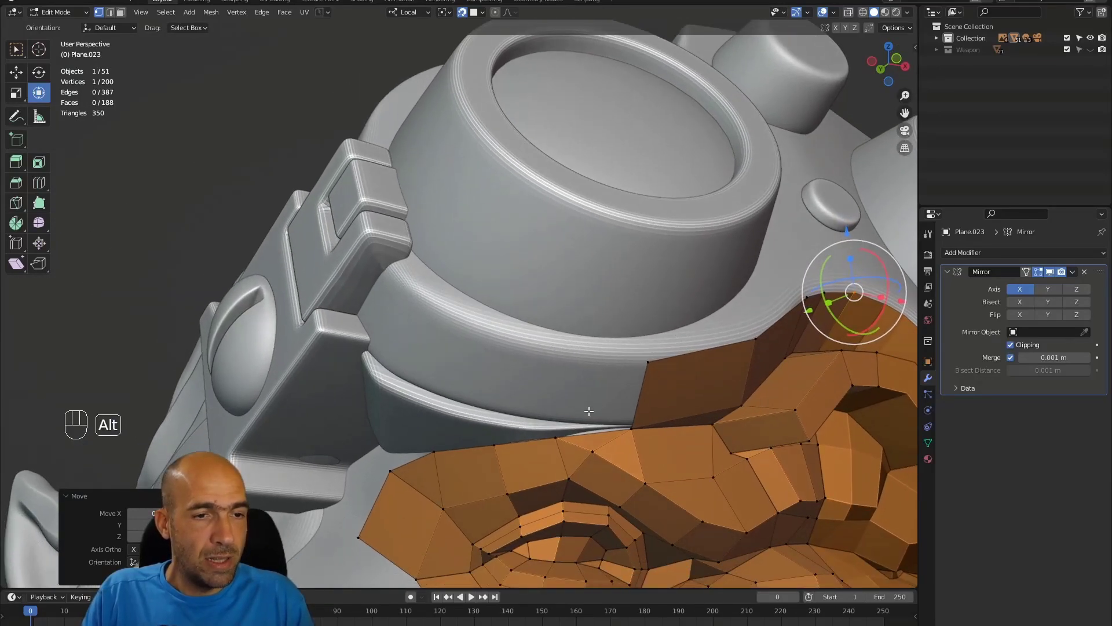
left_click(629, 430)
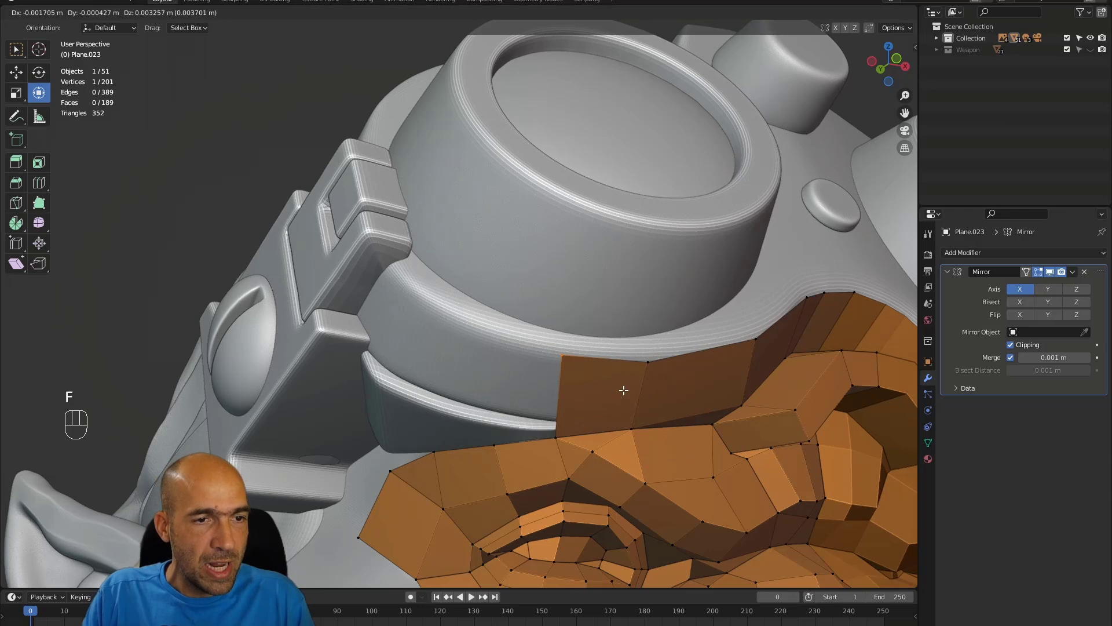
left_click(633, 394)
Step: Move the vertex at the new goggle face's lower outer corner inward along the forehead edge
middle_click_drag(633, 394, 599, 398)
left_click_drag(599, 398, 606, 395, "alt")
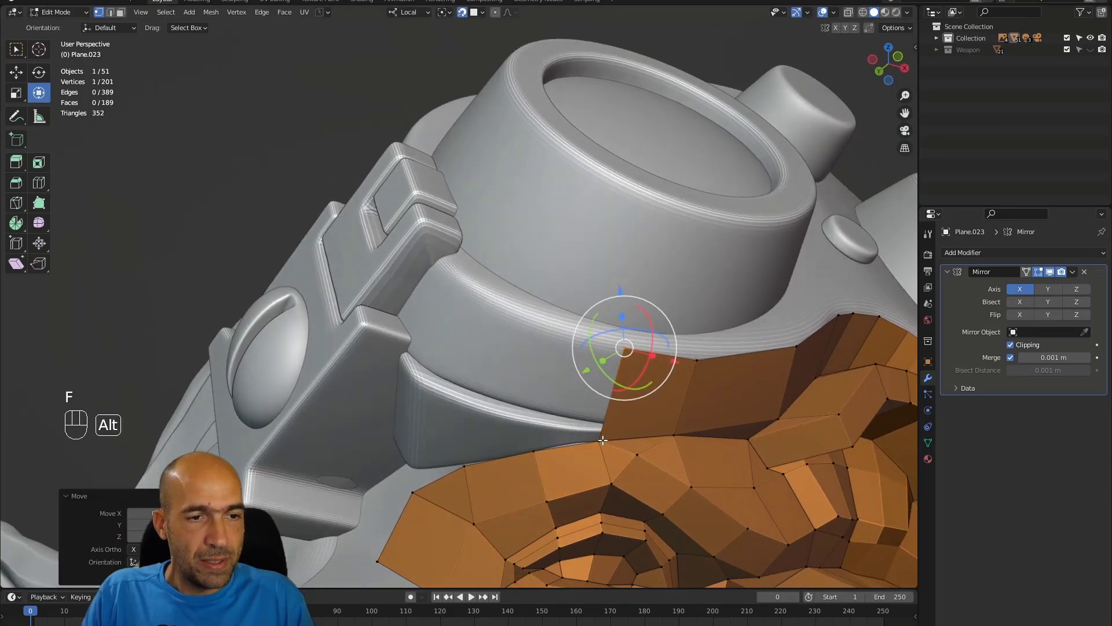
left_click(602, 441)
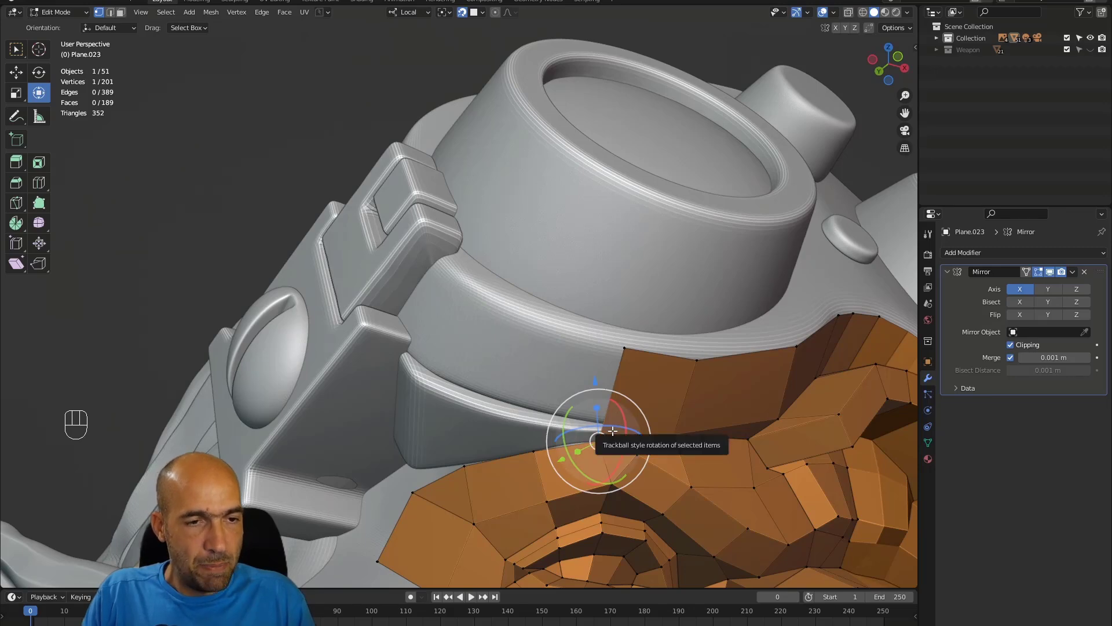
key("g")
left_click(637, 433)
left_click_drag(608, 431, 620, 446, "alt")
left_click(621, 391)
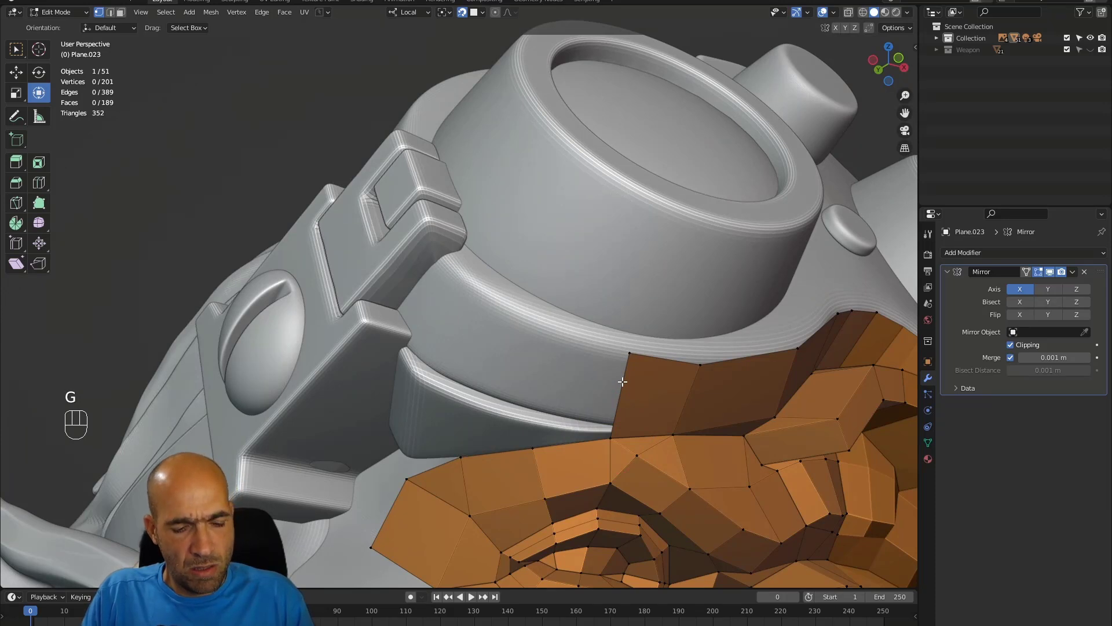
Step: Extrude the goggle strip's outer edge farther around the rim toward the side strap
key("2")
left_click(622, 381)
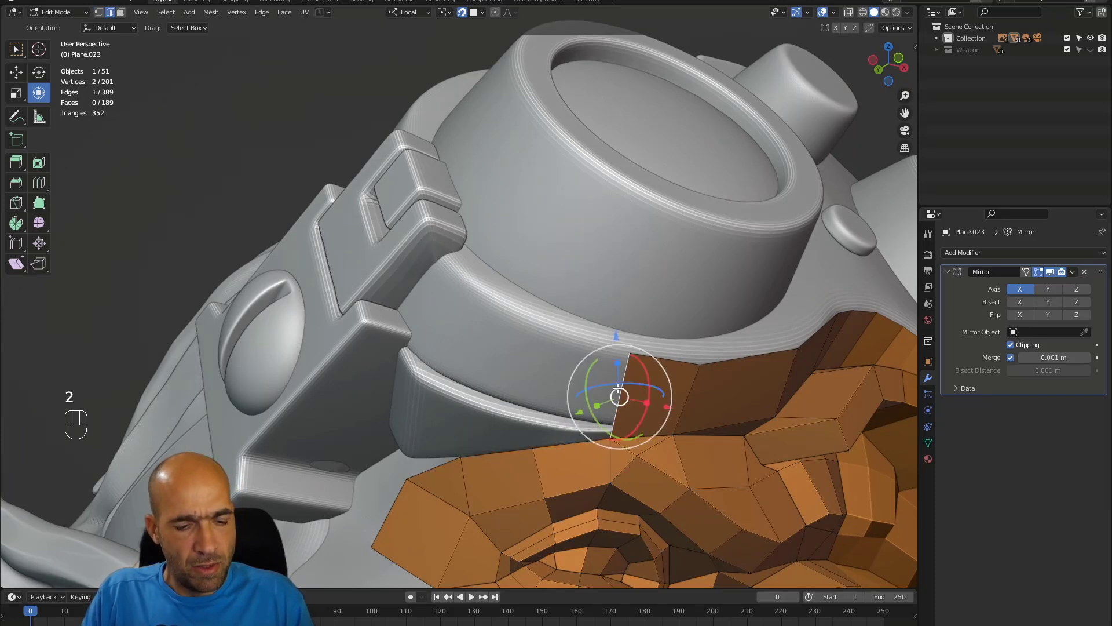
key("e")
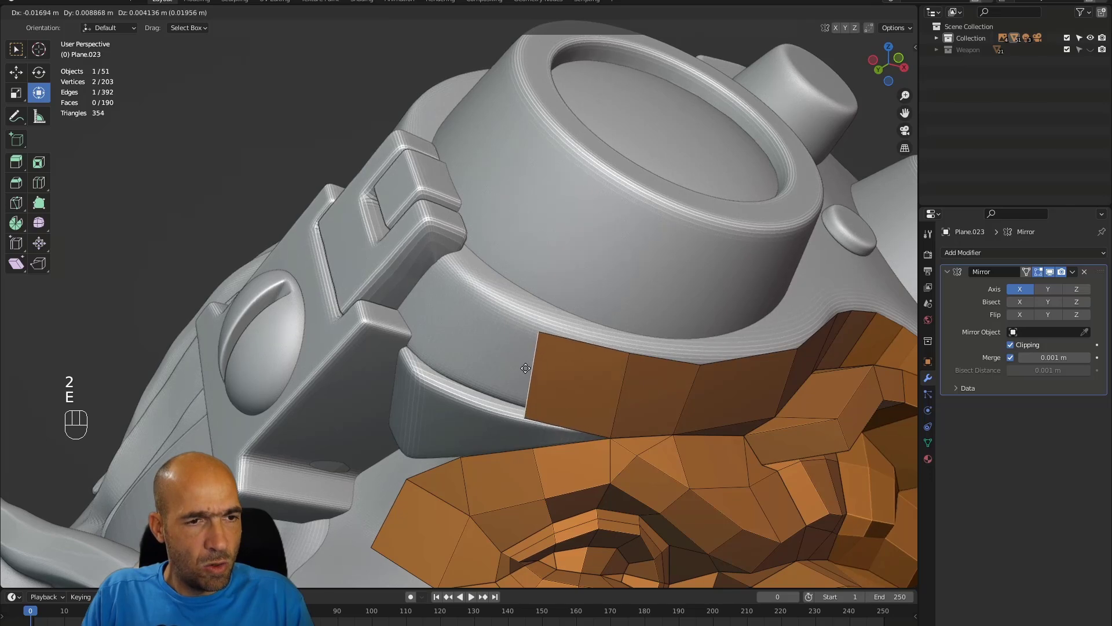
left_click(525, 369)
left_click_drag(526, 370, 541, 340, "alt")
Step: Move the extruded face's upper outer vertex up onto the goggle rim's bevelled edge
key("1")
left_click(550, 336)
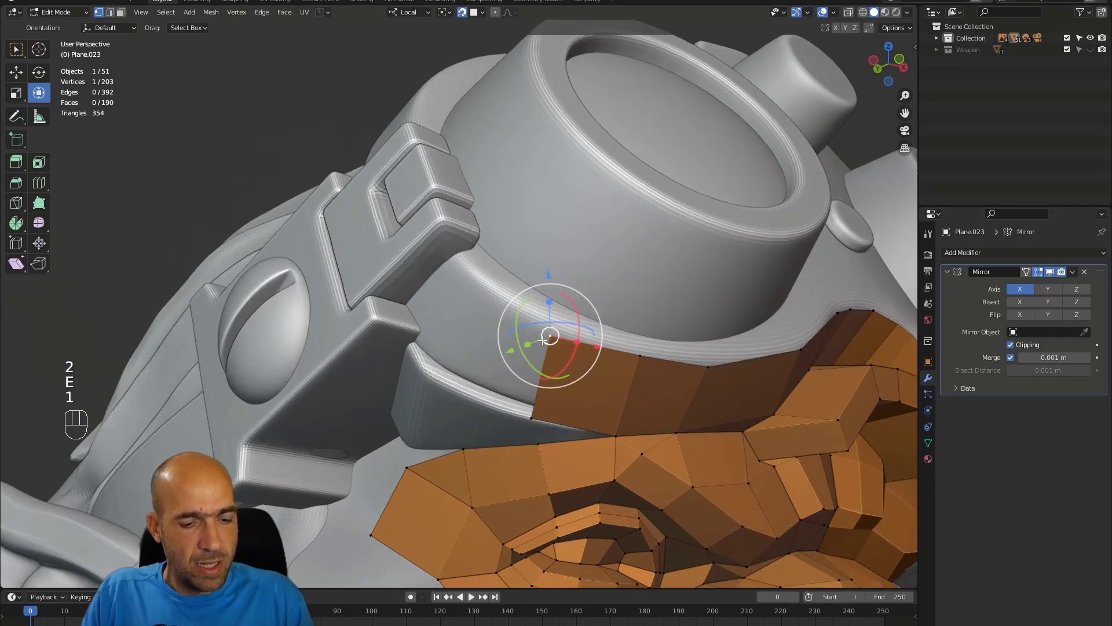
key("f")
key("ctrl+z")
key("ctrl+z")
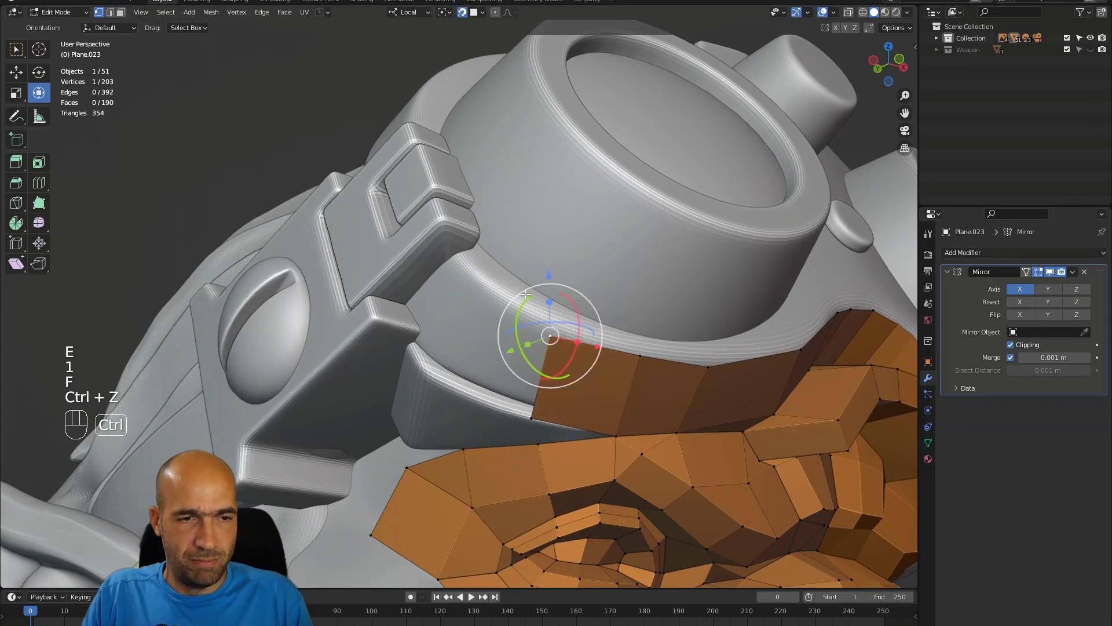
key("g")
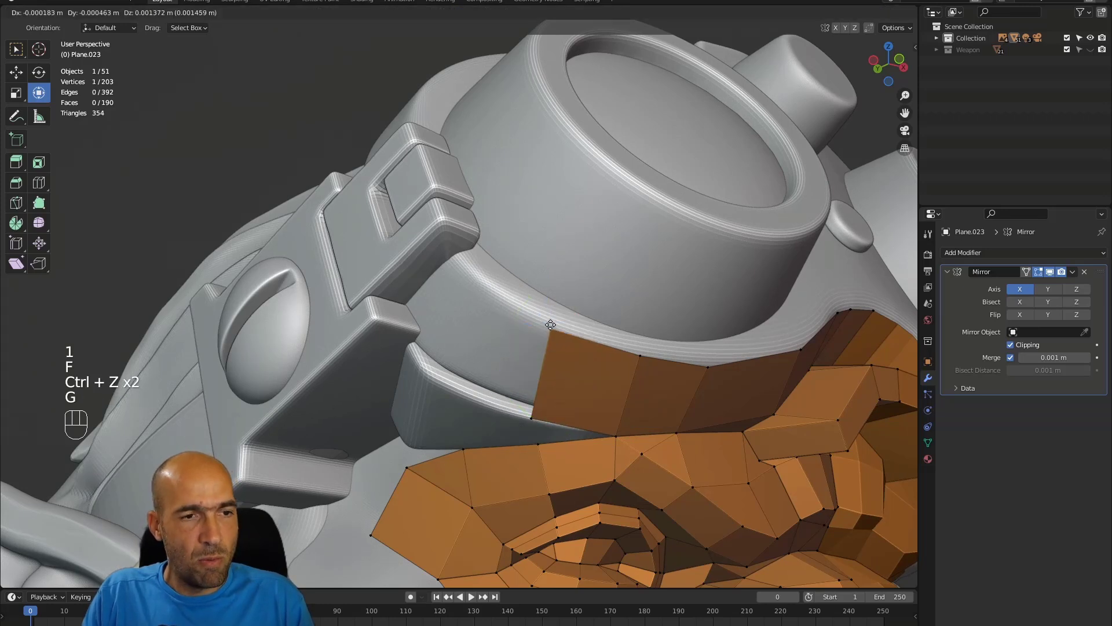
left_click(544, 316)
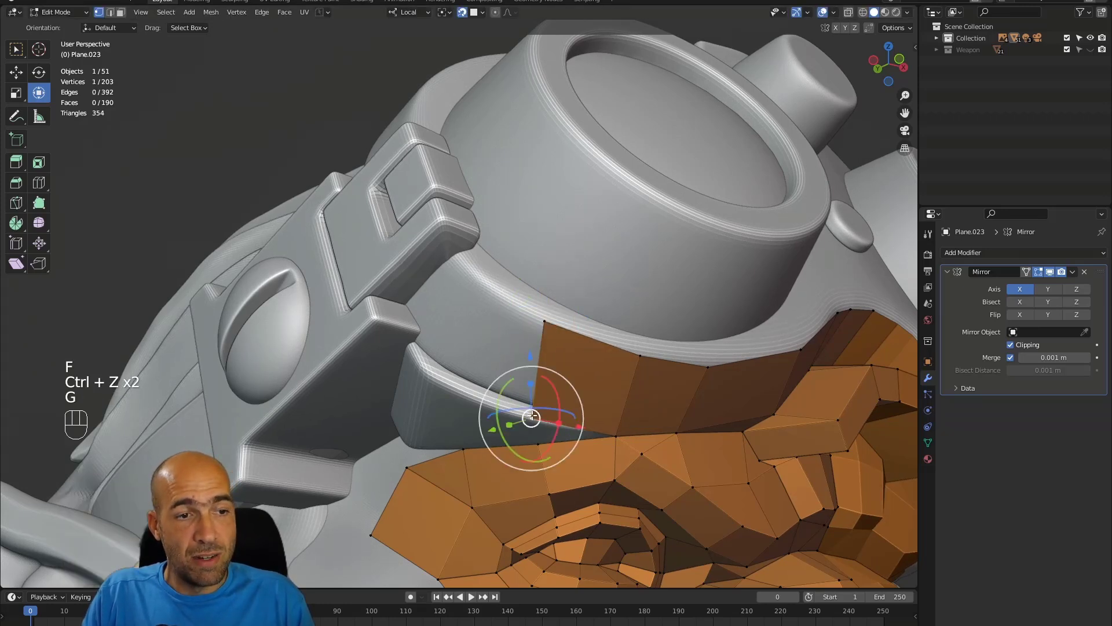
key("g")
left_click(515, 400)
middle_click_drag(515, 400, 574, 411)
key("f")
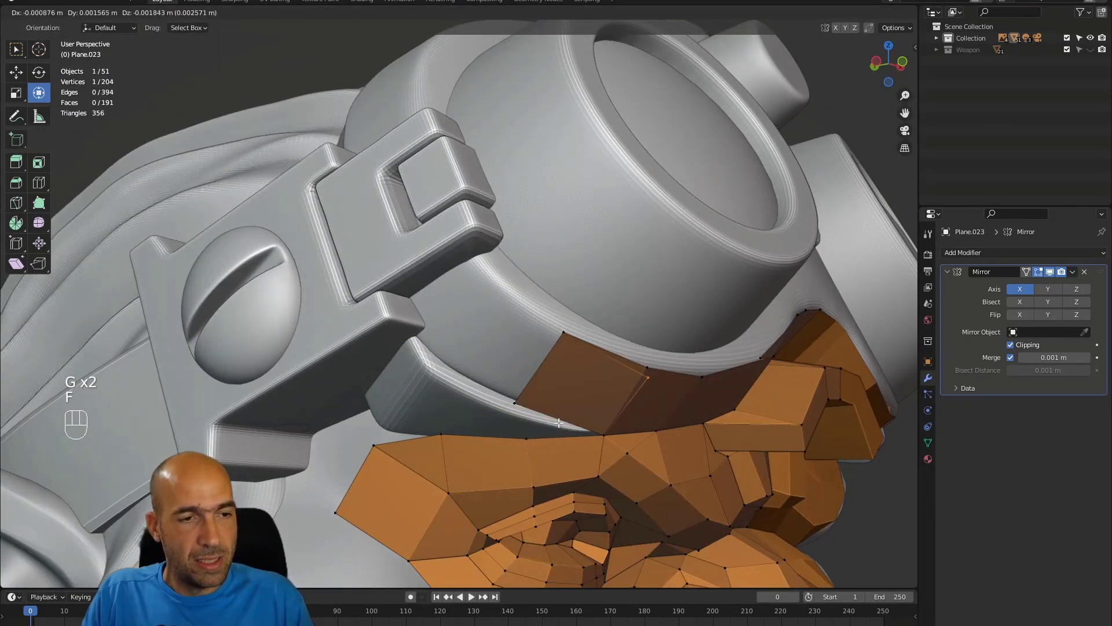
key("ctrl+z")
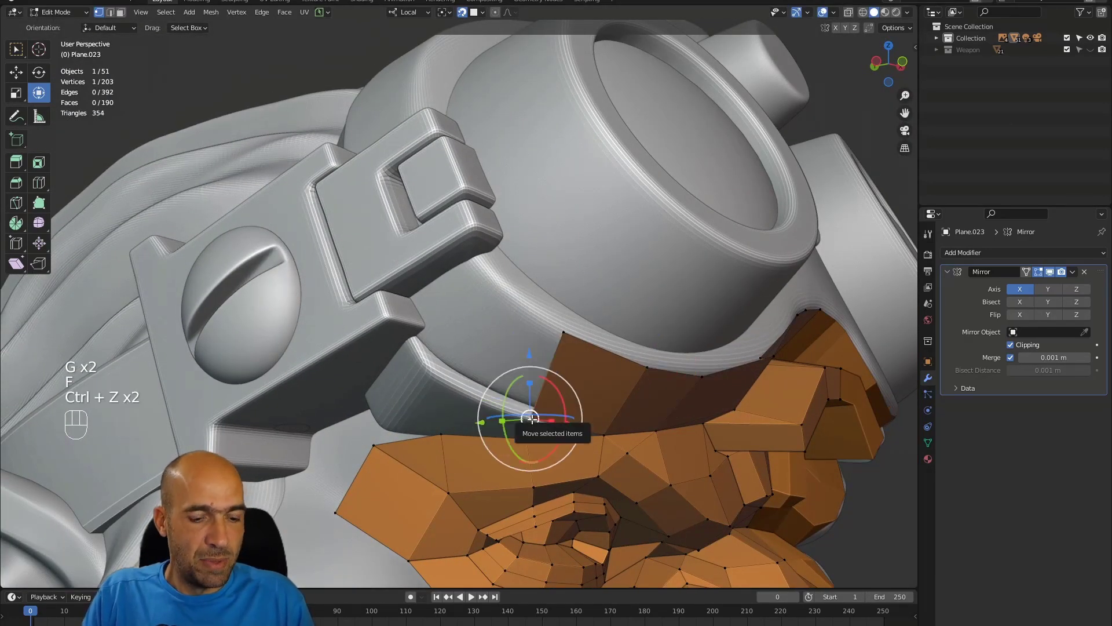
Step: Move the goggle strip's lower outer vertex onto the frame's lower edge and extrude the outer edge toward the strap buckle
key("g")
left_click(504, 406)
middle_click_drag(504, 406, 544, 344)
key("2")
left_click(544, 375)
key("e")
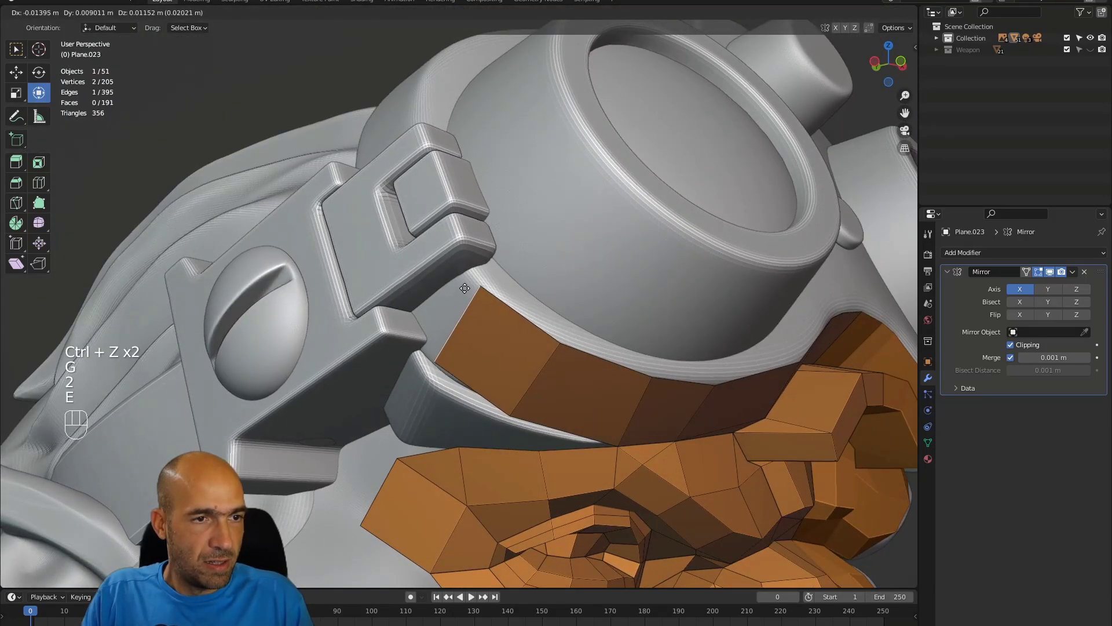
left_click(464, 288)
Step: Move the extruded face's lower outer corner outward to where the goggle frame meets the strap buckle
key("1")
left_click(432, 360)
key("g")
left_click(419, 354)
Step: Adjust the lower vertex shared by the last two goggle strip faces so it sits on the frame's lower edge
middle_click_drag(420, 355, 467, 392, "alt")
middle_click_drag(529, 363, 559, 324, "shift")
middle_click_drag(559, 324, 565, 405, "ctrl+alt")
key("1")
left_click(565, 321)
key("g")
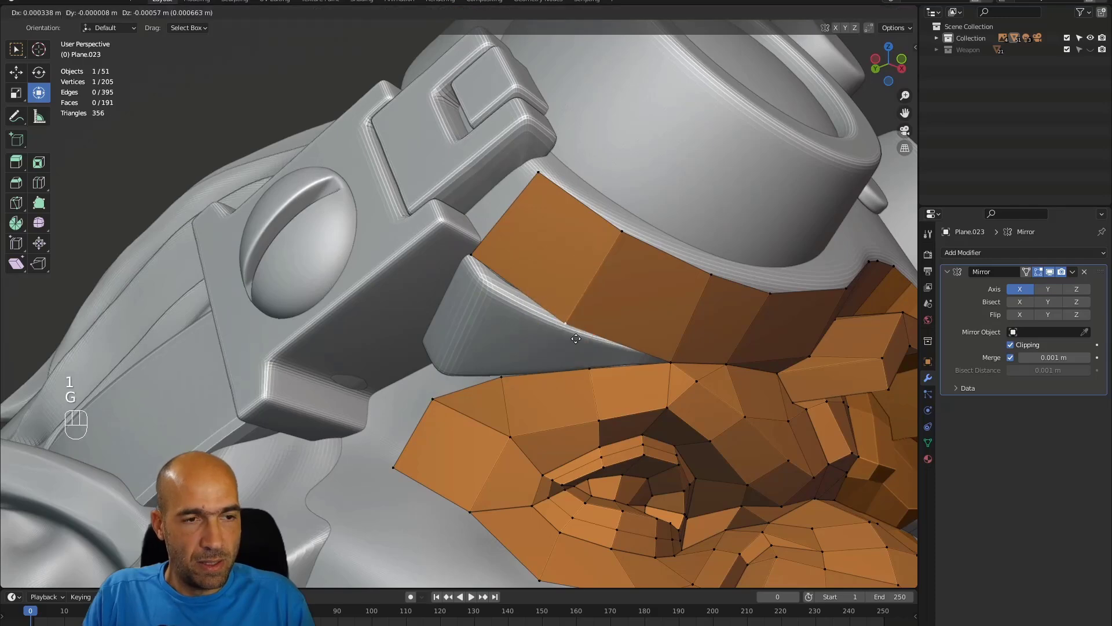
left_click(576, 340)
Step: Fill a triangle between the goggle strip's lower edge and the brow mesh, and reposition its brow-side vertex
middle_click_drag(575, 341, 600, 376, "alt")
key("2")
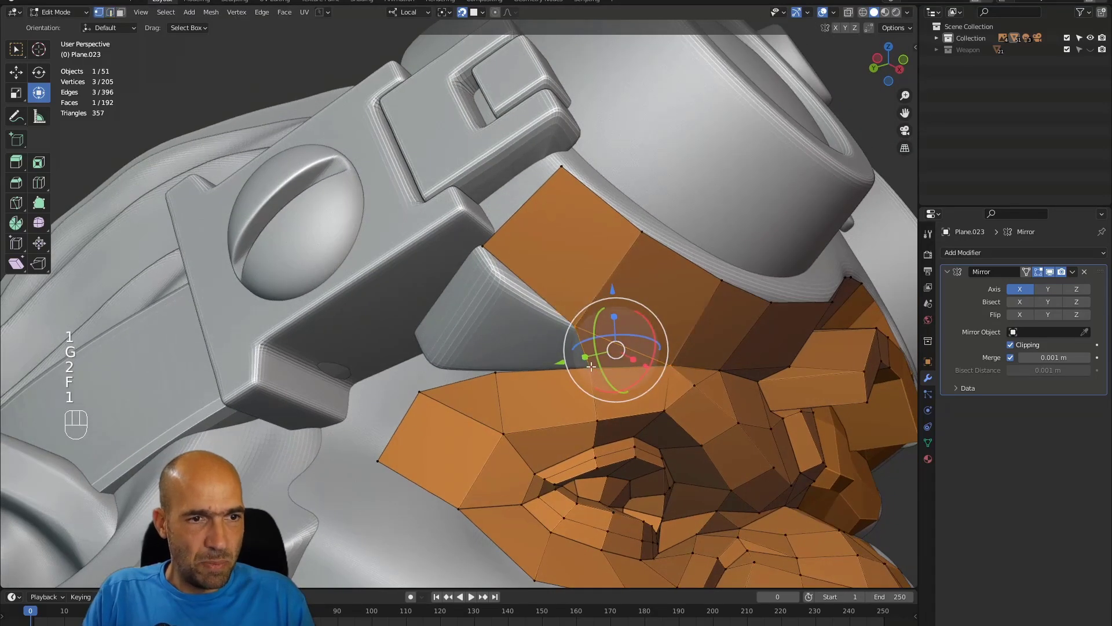
key("g")
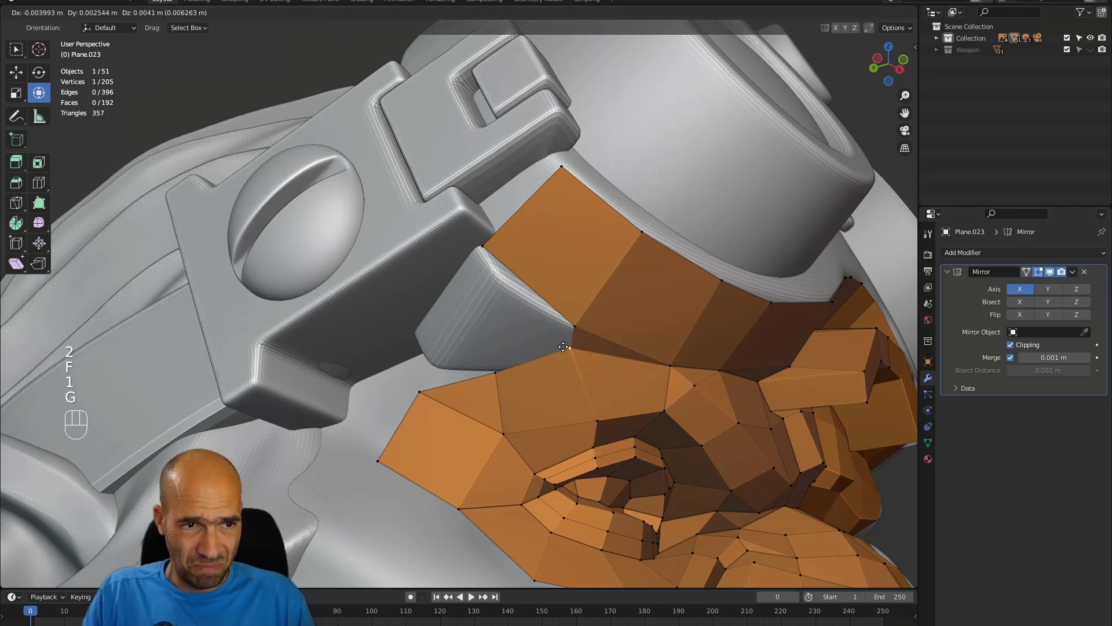
left_click(578, 369)
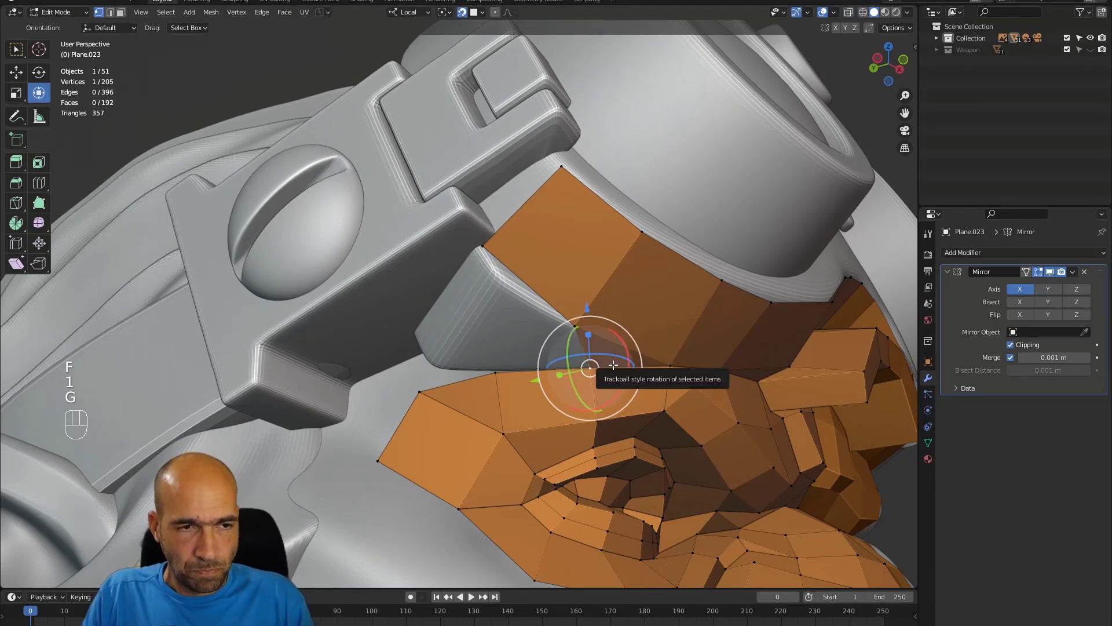
Step: Add a face outward from the brow vertex toward the buckle and fill the gap below the goggle strip's outer face
key("f")
left_click(611, 307)
middle_click_drag(608, 305, 565, 336, "alt")
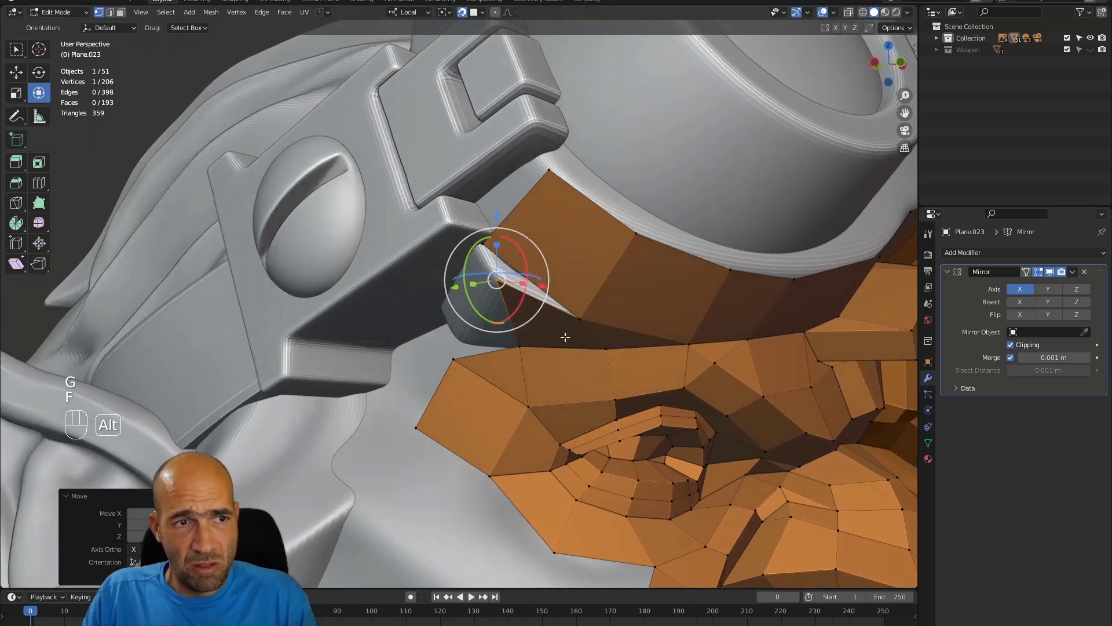
key("2")
left_click(546, 287)
key("f")
Step: Switch to the goggle frame mesh and, with snapping off, move its end edge beside the buckle down behind the brow mesh
middle_click_drag(539, 301, 445, 271, "alt")
key("alt+q")
key("g")
left_click(475, 335)
key("ctrl+z")
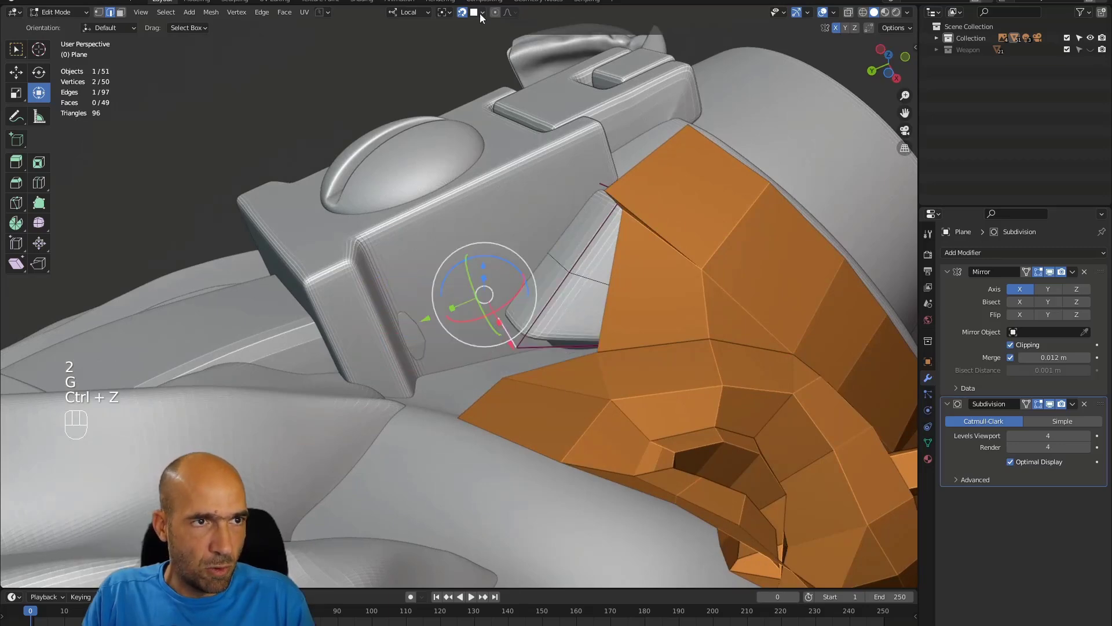
key("g")
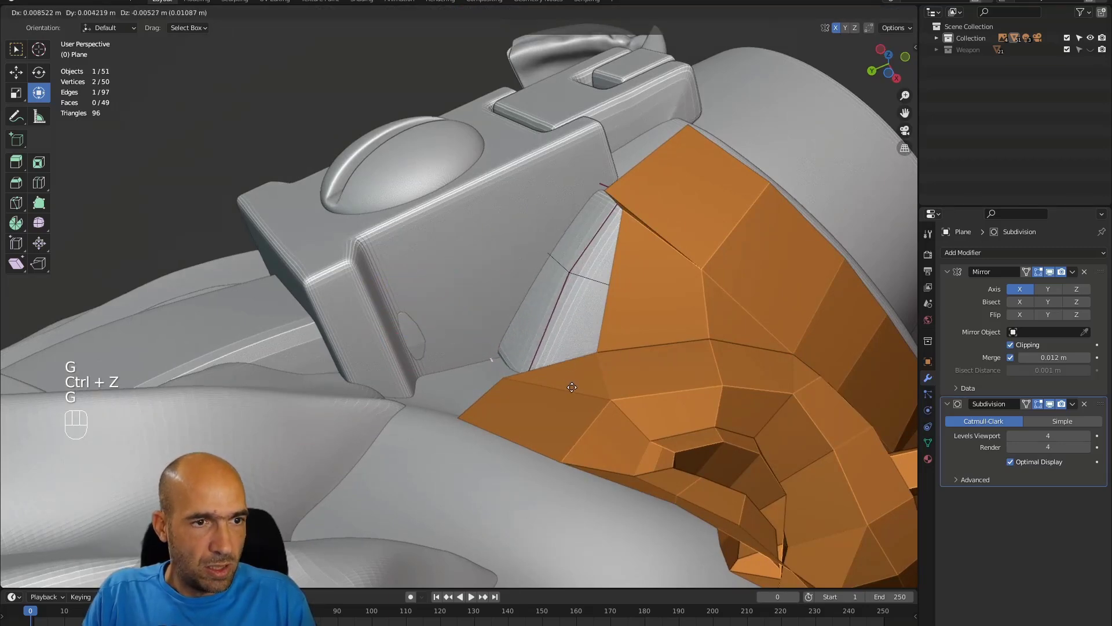
left_click(570, 392)
middle_click_drag(563, 390, 520, 398, "alt")
scroll(587, 403, "down", 3)
key("g")
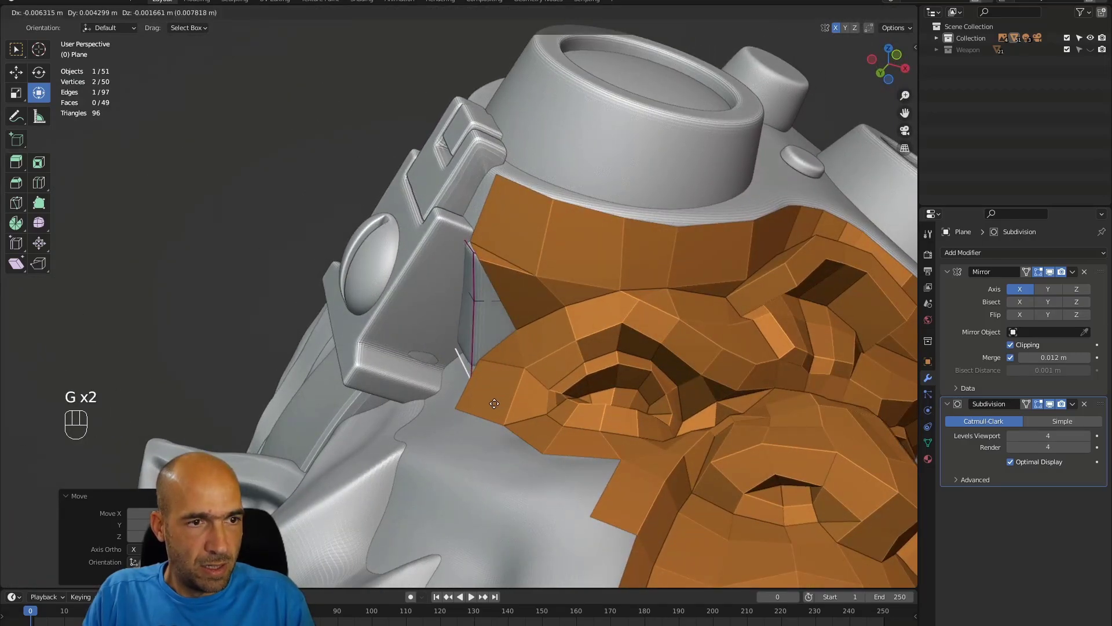
left_click(499, 431)
Step: Switch to the goggle strap mesh and move and rotate its faces beside the buckle
middle_click_drag(500, 431, 382, 336, "alt")
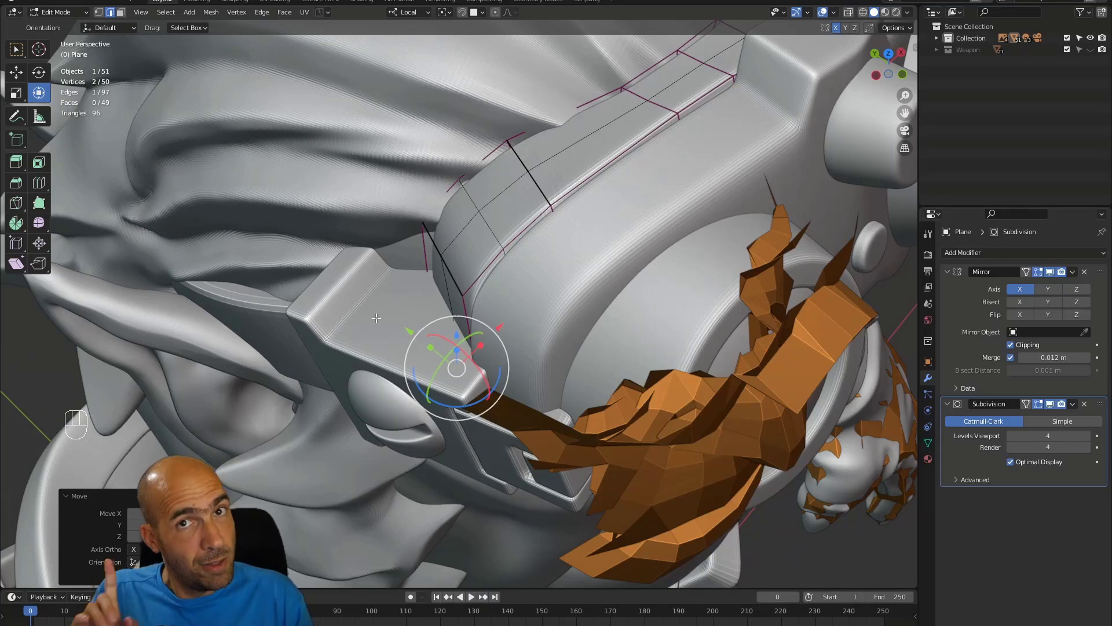
middle_click_drag(374, 331, 464, 321, "alt")
key("alt+q")
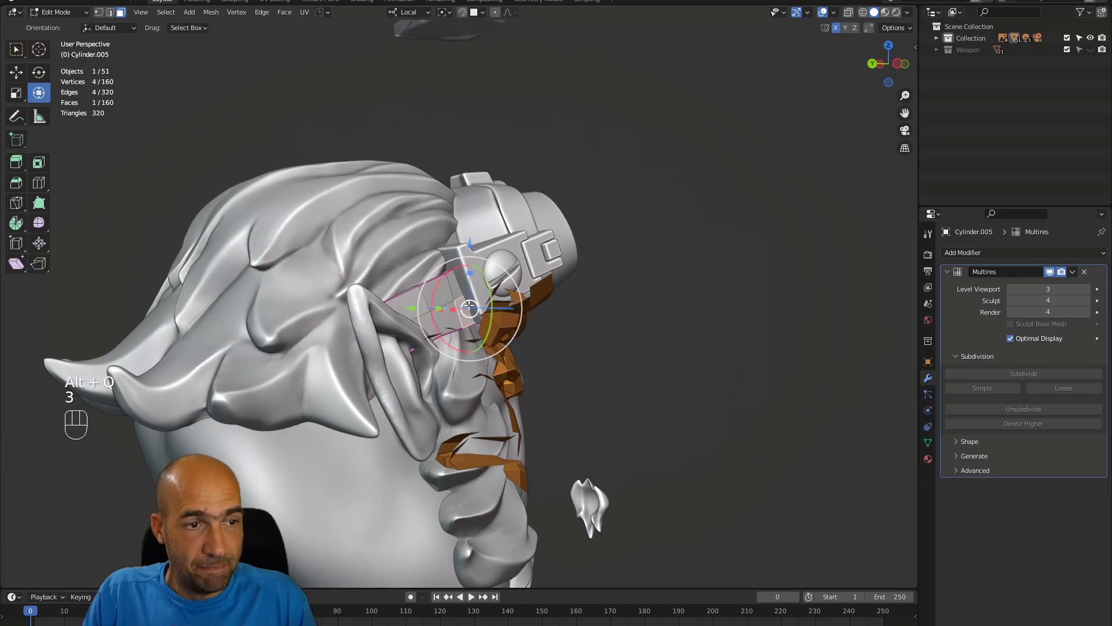
middle_click_drag(512, 288, 646, 321, "alt")
key("g")
left_click(529, 278)
key("r")
left_click(514, 271)
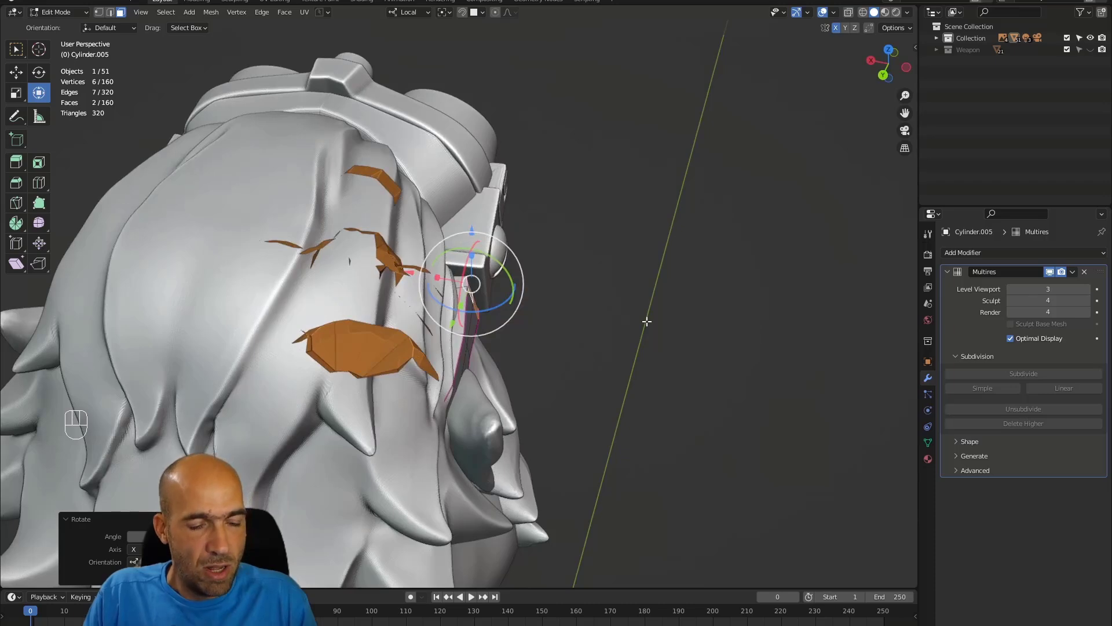
Step: Shift the strap's two selected faces further so the strap fits against the buckle plate
left_click_drag(508, 269, 514, 272)
key("g")
left_click(515, 269)
middle_click_drag(514, 269, 418, 192, "alt")
key("g")
left_click(435, 200)
middle_click_drag(534, 241, 492, 202, "alt")
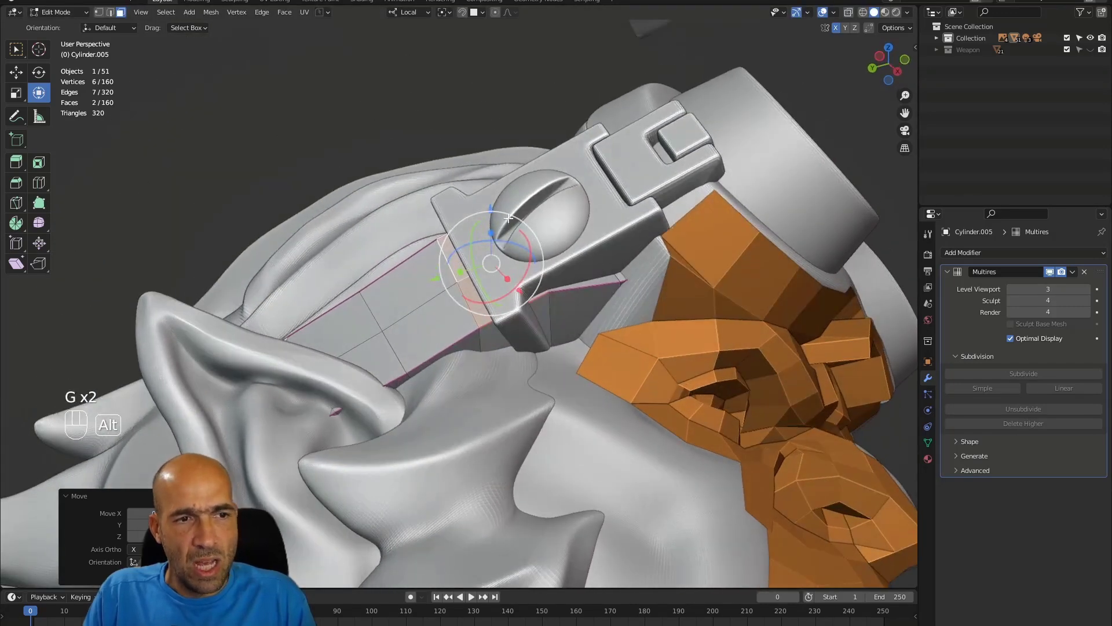
Step: Return to editing the retopology mesh and bridge two open edges beside the buckle with a face
key("Tab")
middle_click_drag(573, 305, 853, 346, "alt")
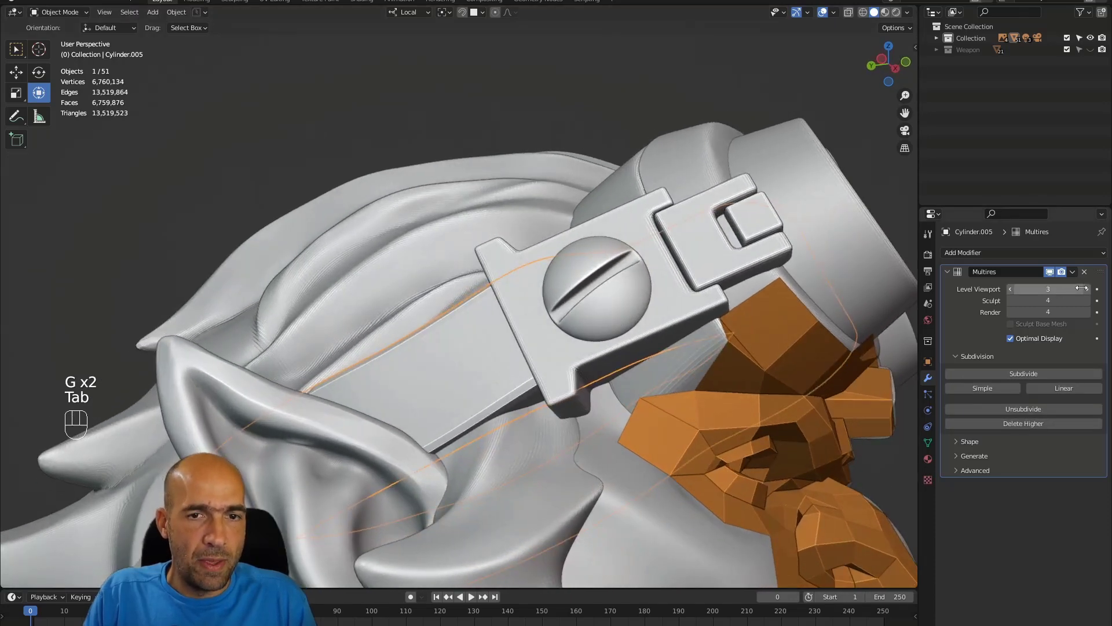
left_click(763, 331)
key("Tab")
middle_click_drag(762, 339, 544, 399, "alt+shift")
left_click(500, 372)
left_click(532, 348, "shift")
key("f")
Step: Add another face from the open vertex beside the buckle and place its outer corner near the buckle's lower edge
middle_click_drag(530, 349, 548, 348, "alt")
key("1")
left_click(546, 322)
key("f")
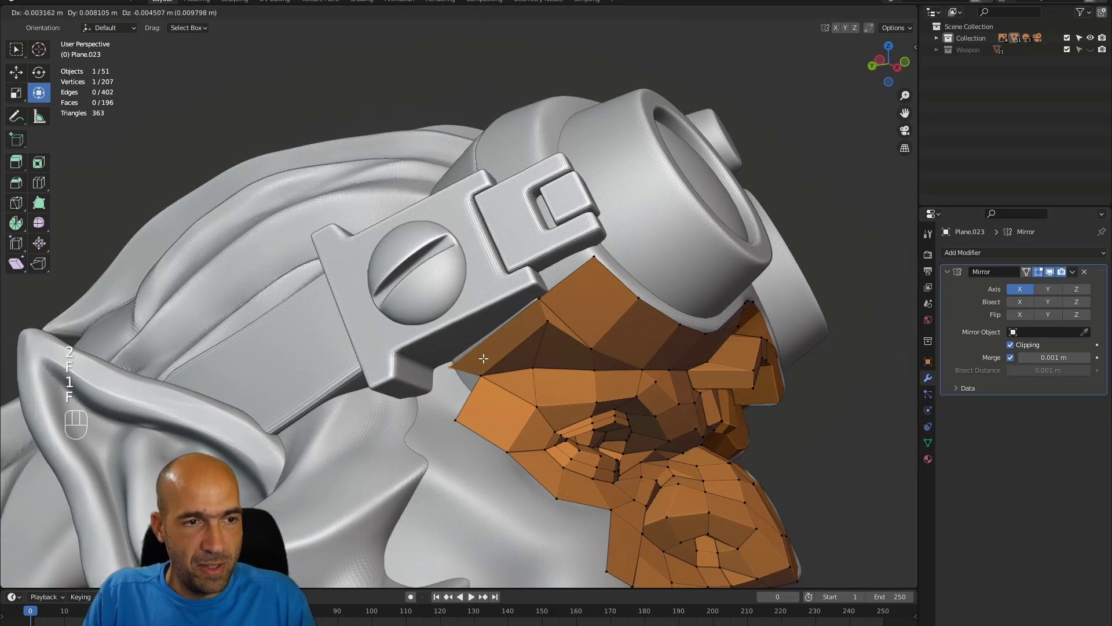
left_click(484, 351)
middle_click_drag(485, 351, 493, 306, "alt")
key("g")
left_click(506, 335)
Step: Try to extrude the new faces' outer edge onto the buckle's side, pulling its lower vertex outward
key("2")
key("e")
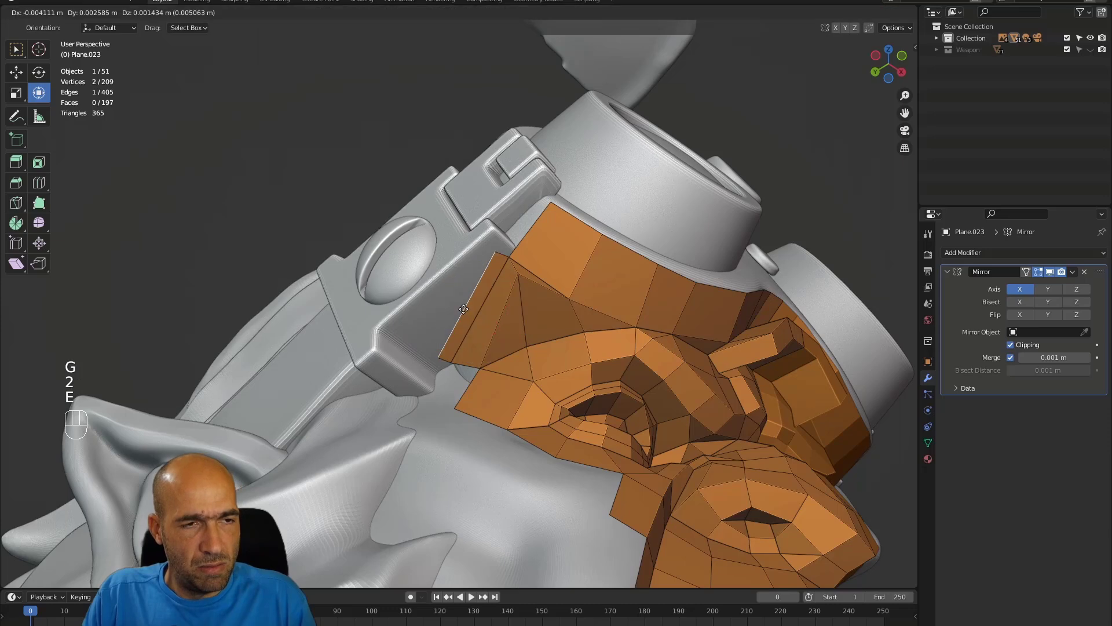
left_click(461, 291)
key("1")
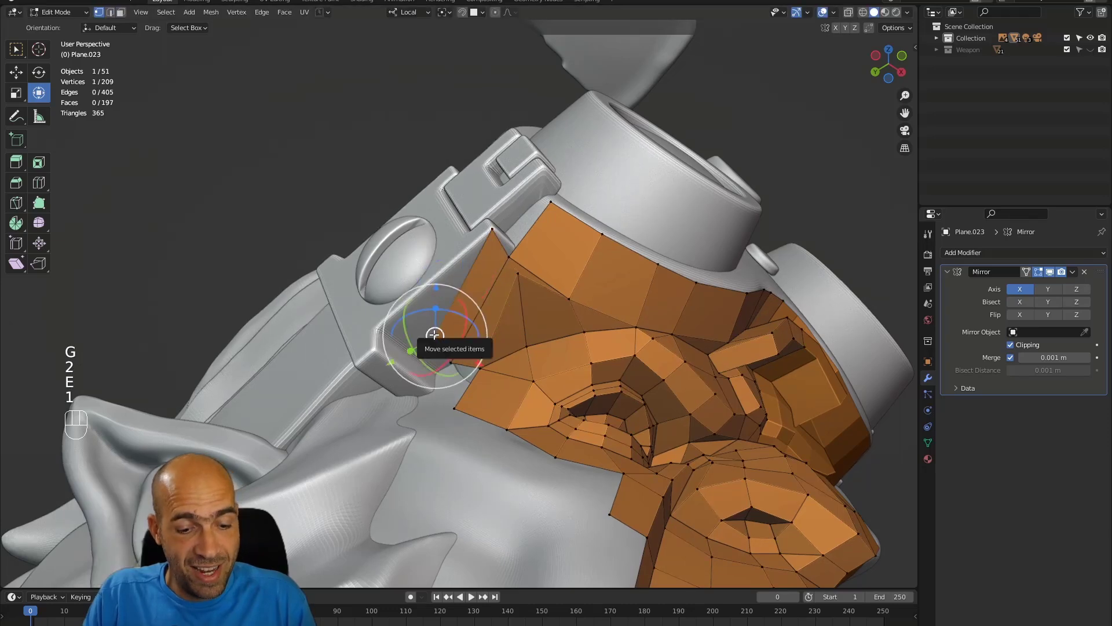
key("g")
left_click(378, 328)
left_click_drag(378, 328, 493, 292, "alt")
key("ctrl+z")
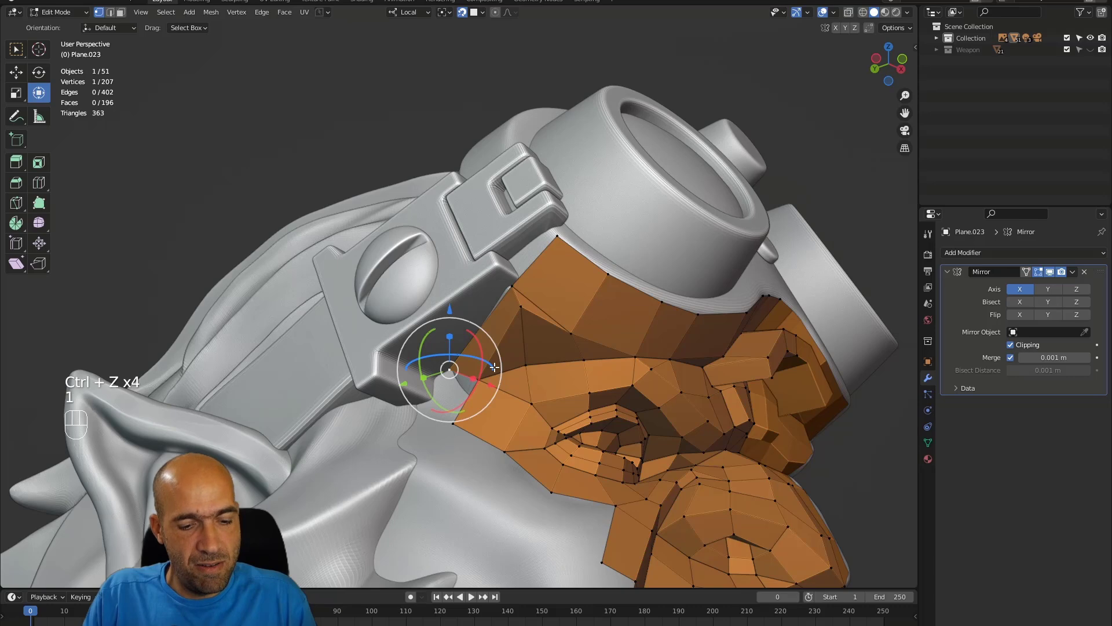
Step: Reposition the lower vertex beside the buckle and the brow mesh's outer corner vertex with snapping on
key("g")
left_click(497, 367)
left_click_drag(497, 367, 470, 438, "alt")
key("g")
left_click(471, 413)
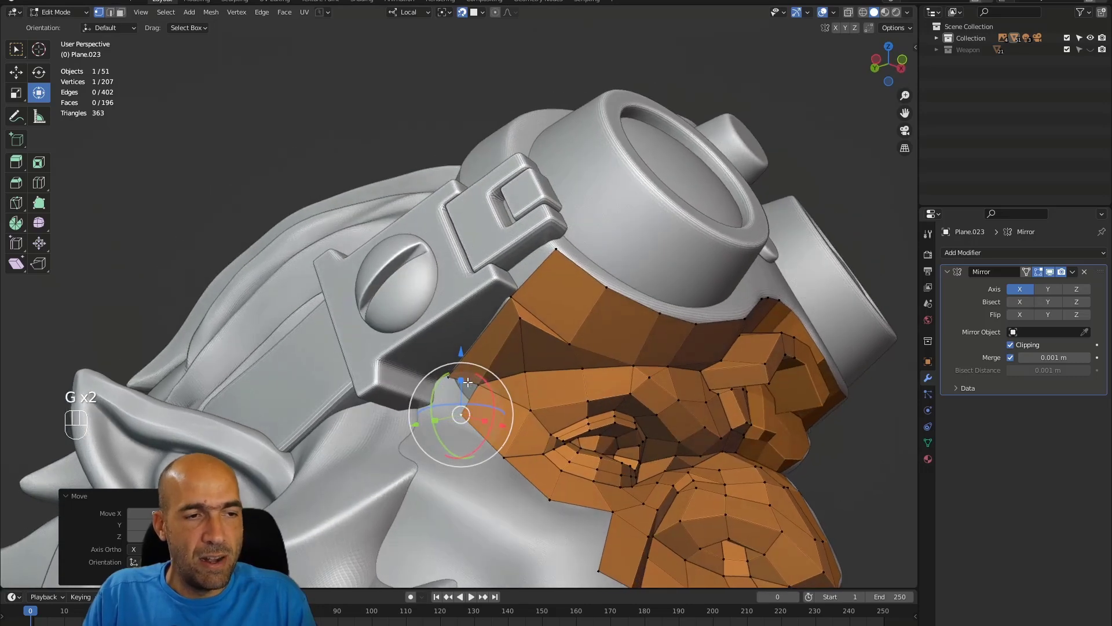
Step: Fill a triangle between the brow mesh's outer edge and the faces beside the buckle
key("2")
left_click(470, 386)
key("f")
Step: Extrude the strip's sloped upper edge beside the goggle bridge upward and move its inner corner against the lens barrel
left_click_drag(510, 333, 541, 354, "alt")
left_click(453, 407)
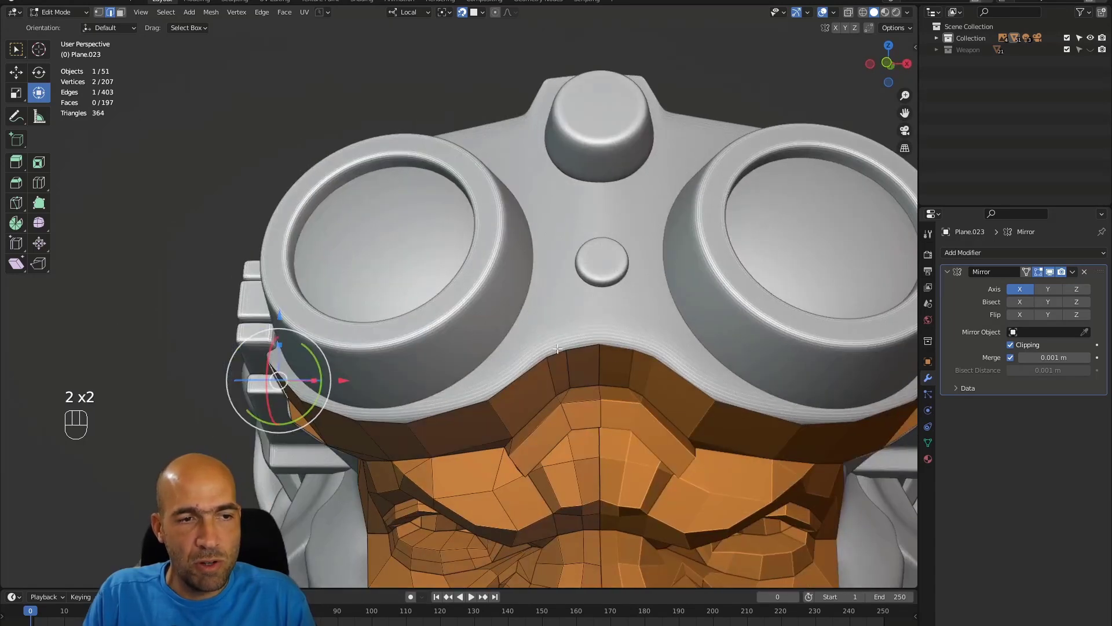
left_click(518, 377)
key("e")
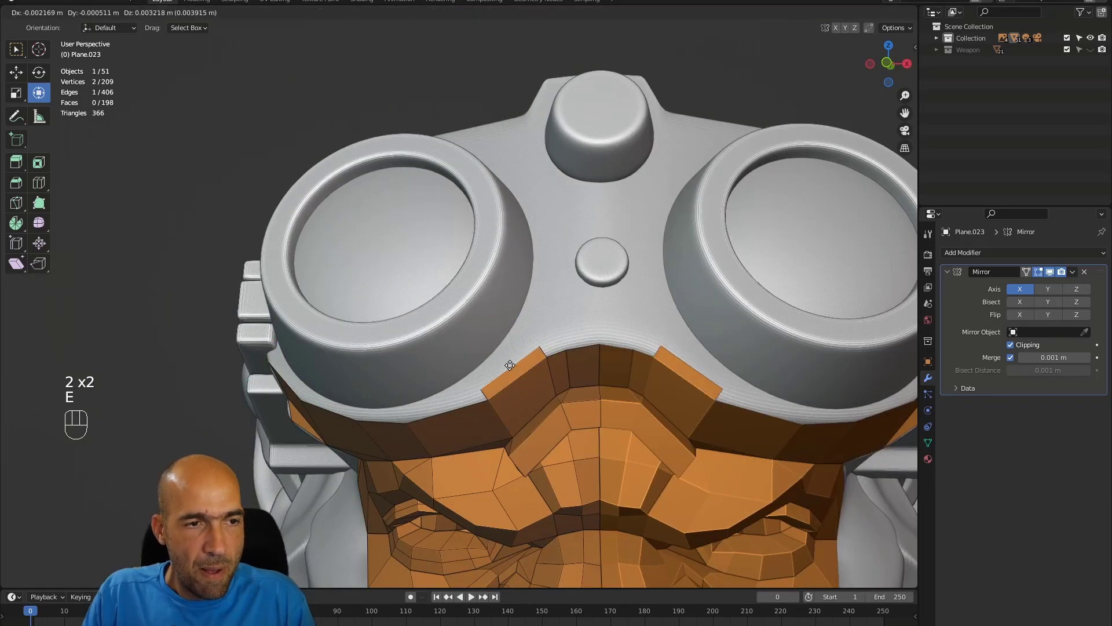
left_click(500, 351)
key("1")
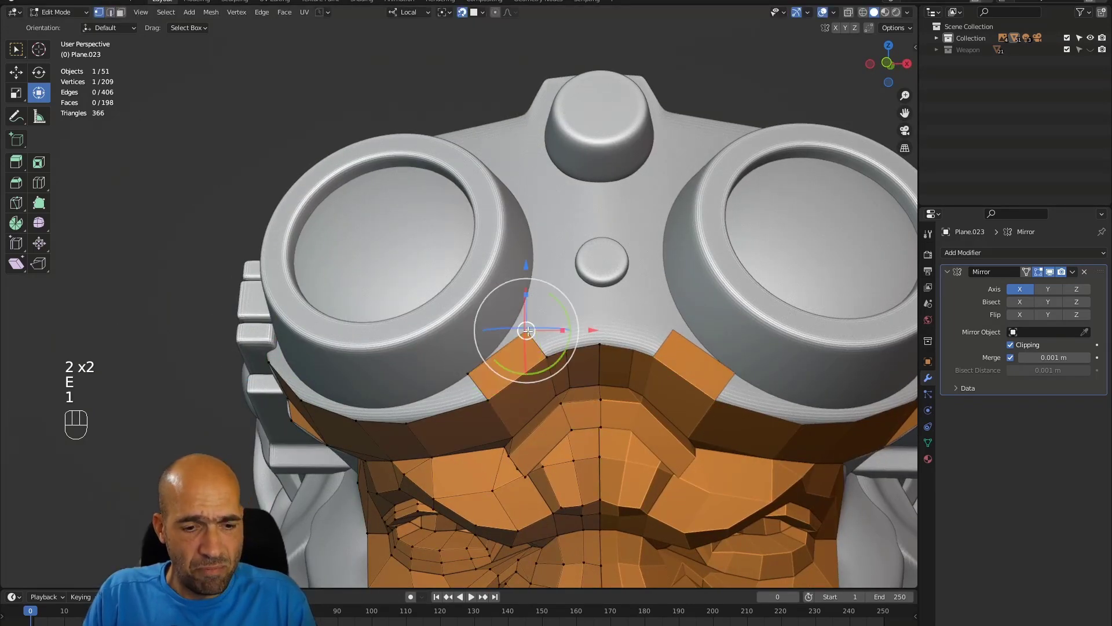
key("g")
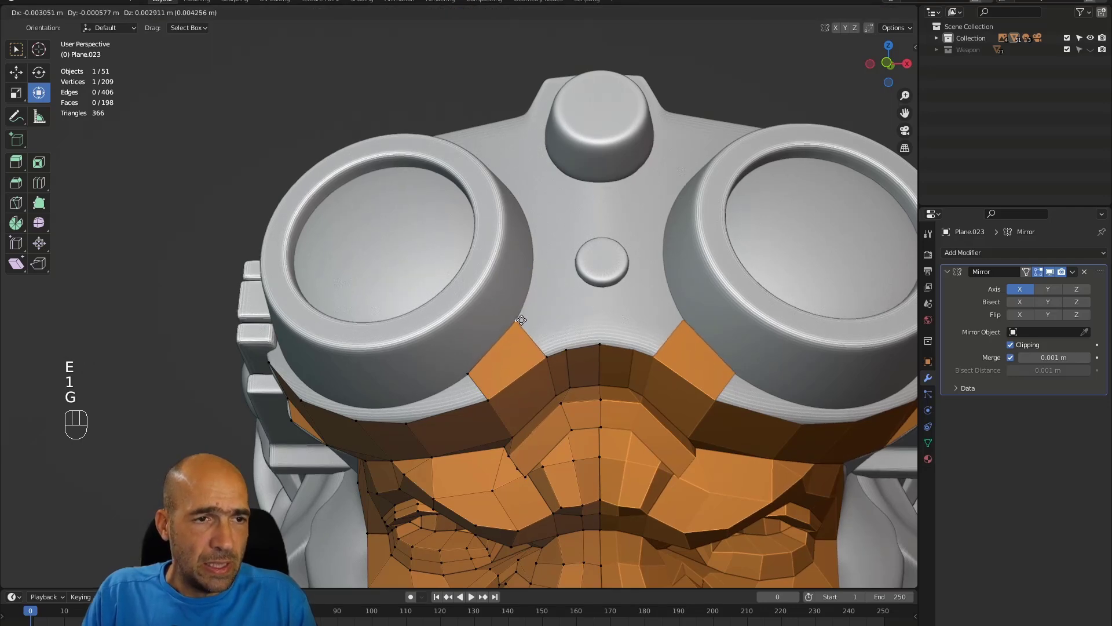
left_click(521, 320)
Step: Extrude the new face's outer edge onto the side of the lens barrel and adjust its upper inner vertex
key("2")
left_click(497, 344)
left_click_drag(508, 338, 497, 320, "alt")
key("e")
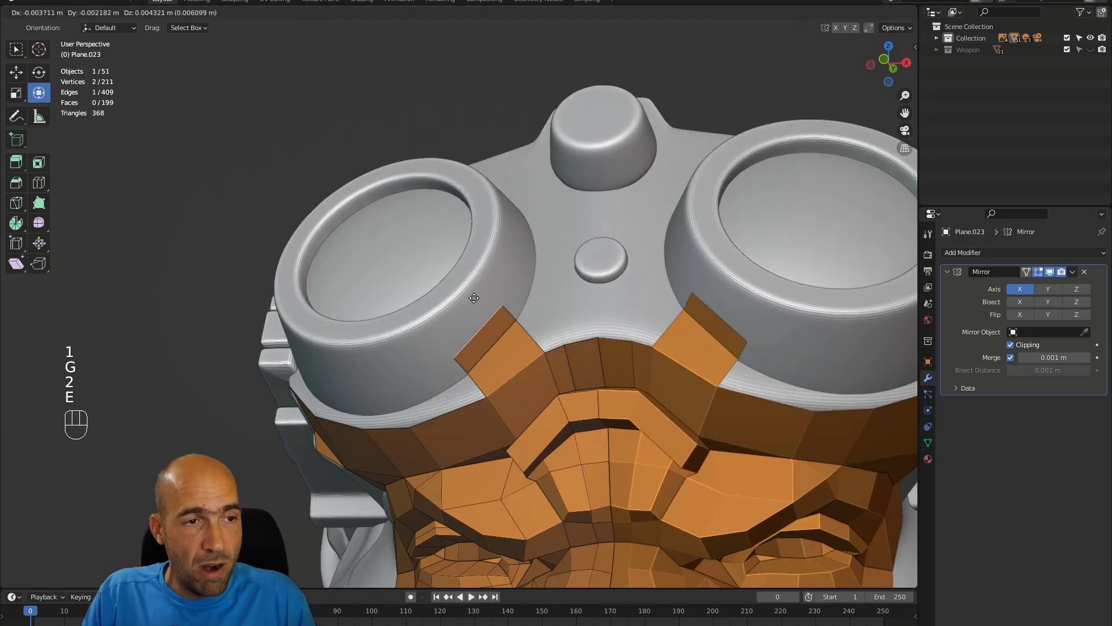
left_click(478, 301)
middle_click_drag(478, 301, 550, 289)
key("1")
left_click(514, 299)
key("g")
left_click(567, 268)
Step: Add two faces along the goggle bridge, reaching the mirror centreline just below the small round button
left_click_drag(567, 268, 581, 260, "alt")
left_click(558, 341)
key("f")
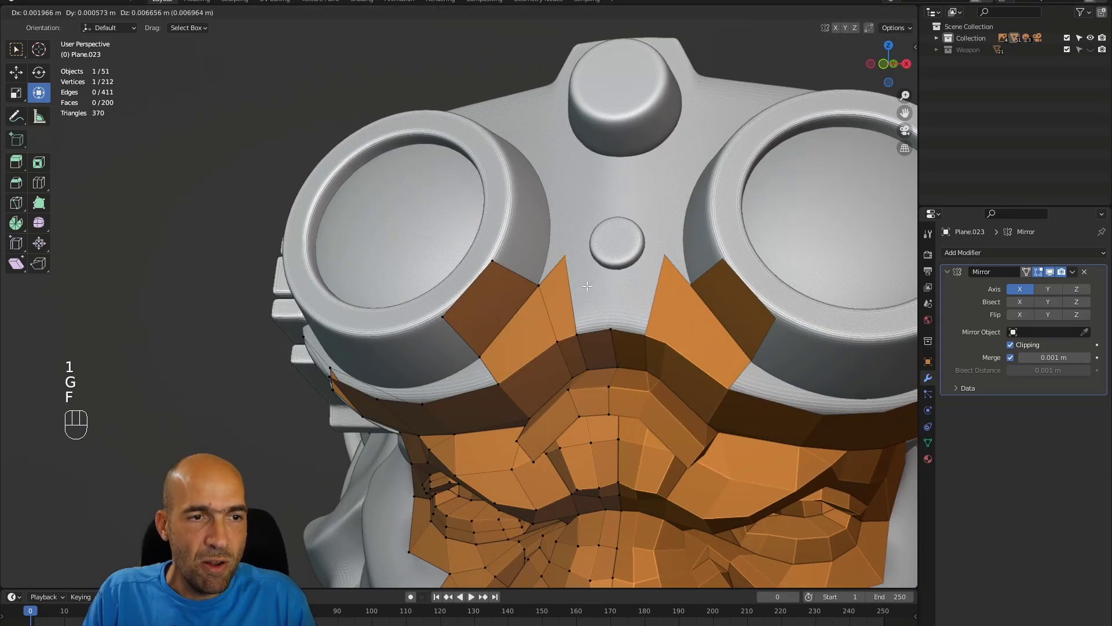
left_click(600, 293)
left_click(581, 335)
key("f")
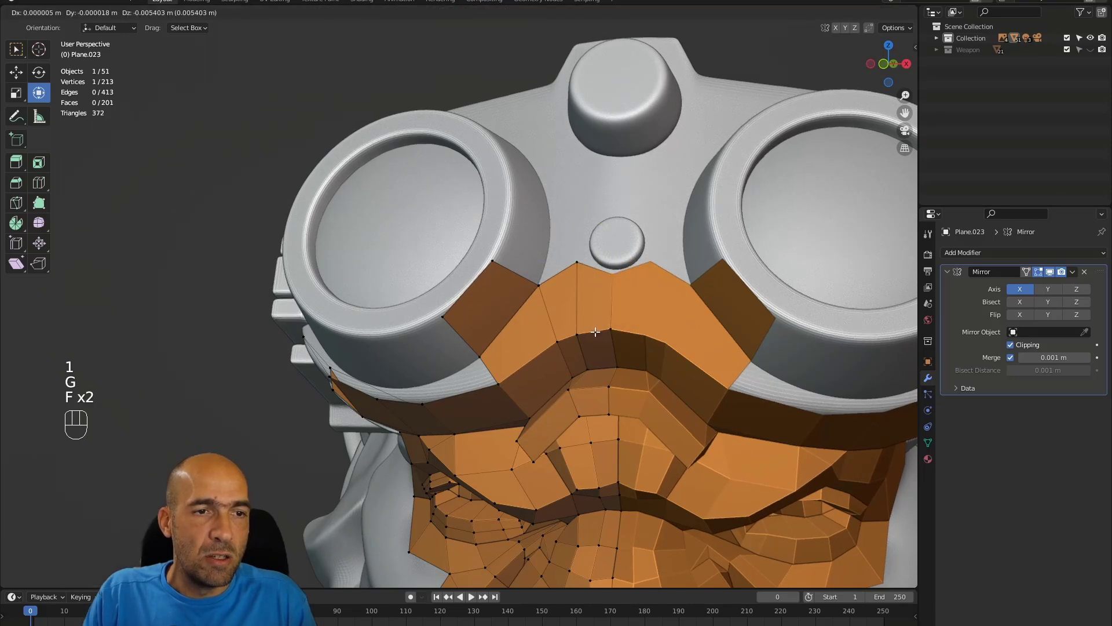
left_click(599, 329)
Step: Reposition the bridge faces' upper vertices, including the centreline one, around the underside of the small round button
left_click_drag(599, 329, 610, 294, "alt")
key("1")
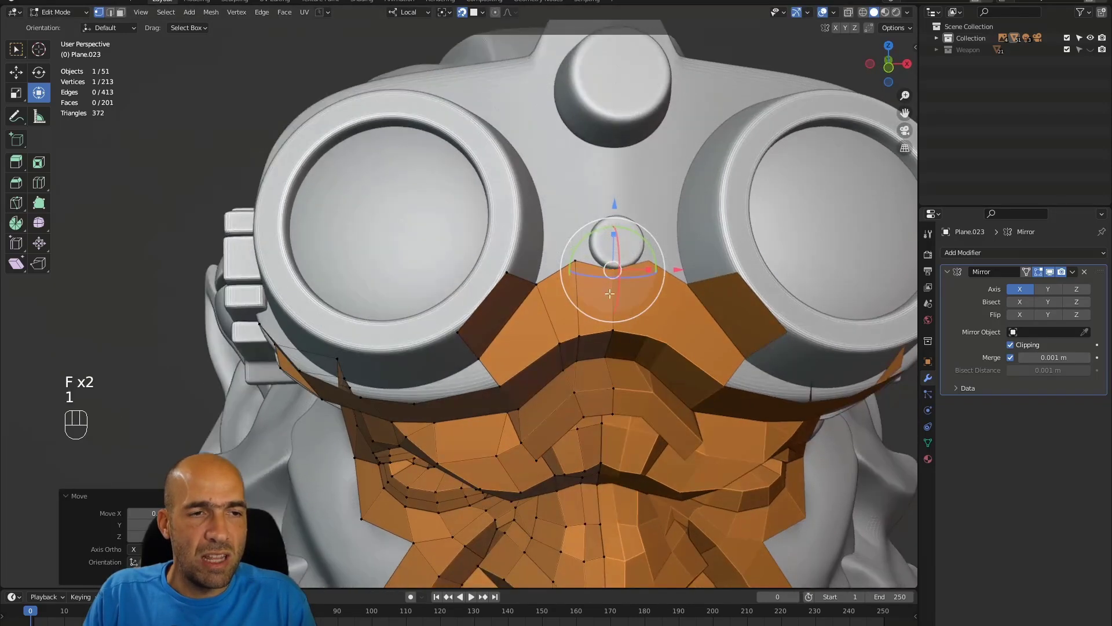
left_click(577, 262)
key("g")
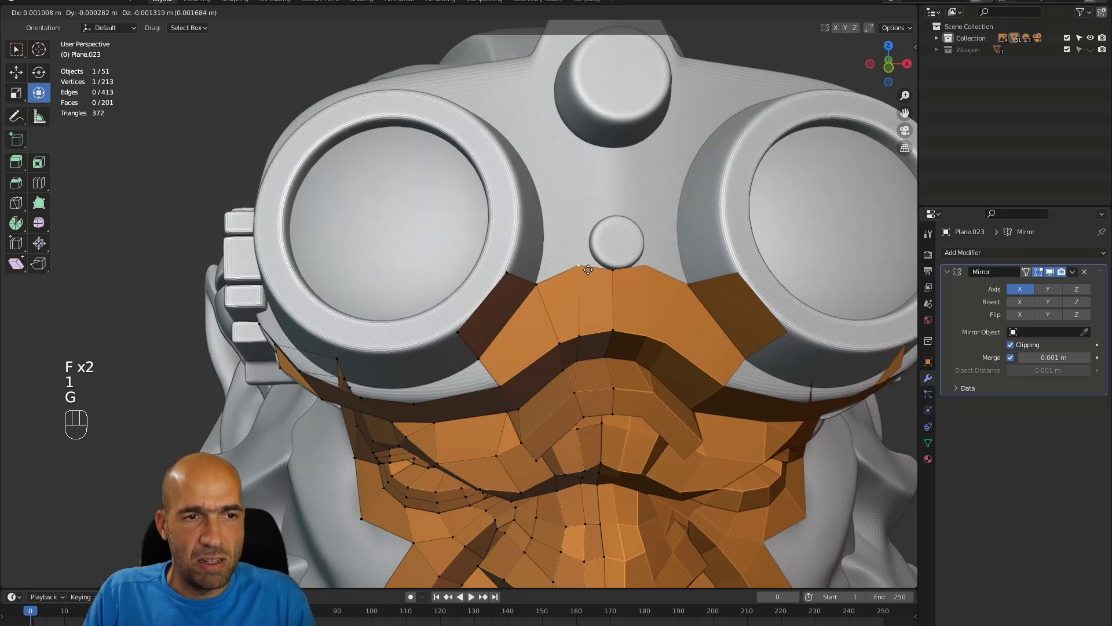
left_click(592, 263)
left_click_drag(592, 263, 613, 273, "alt")
left_click_drag(613, 273, 577, 271, "alt+shift")
key("g")
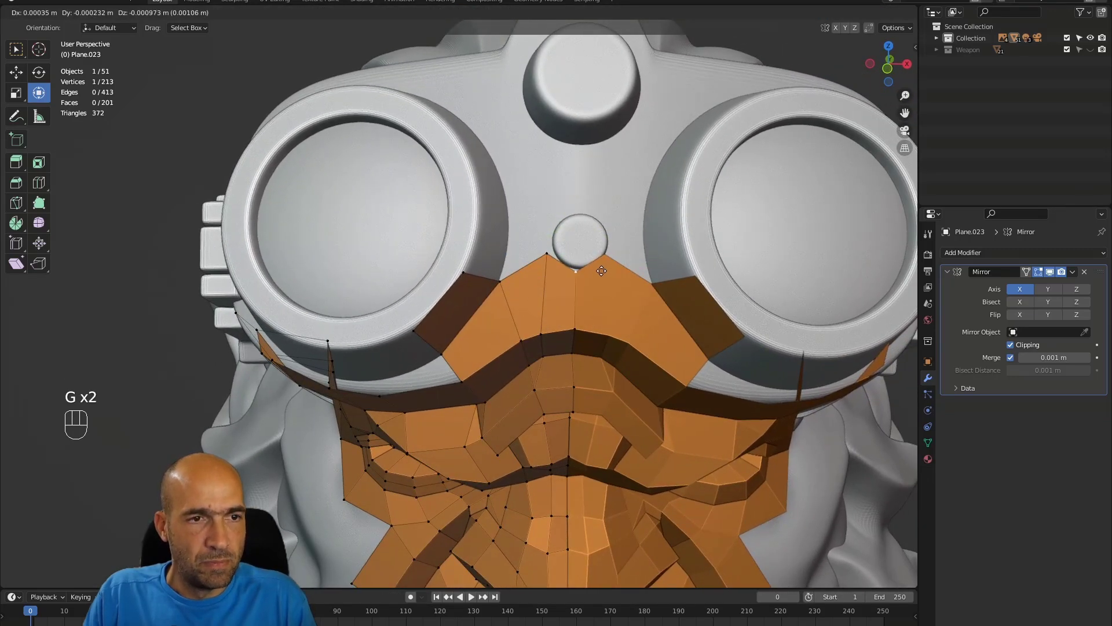
left_click(601, 270)
key("alt+q")
left_click_drag(594, 213, 517, 314, "ctrl+alt")
middle_click_drag(515, 329, 516, 295, "ctrl+alt")
middle_click_drag(515, 295, 536, 217, "alt+shift")
middle_click_drag(536, 218, 535, 194, "ctrl+alt")
key("alt+q")
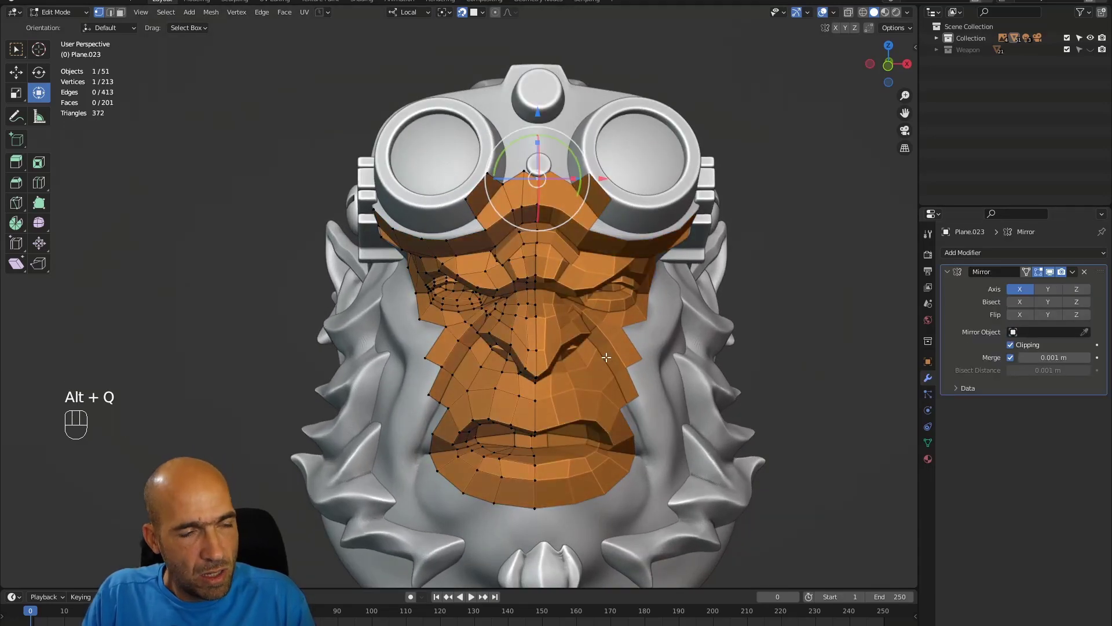
Step: Leave mesh editing and apply all transforms to the retopology mesh
key("Tab")
key("ctrl+a")
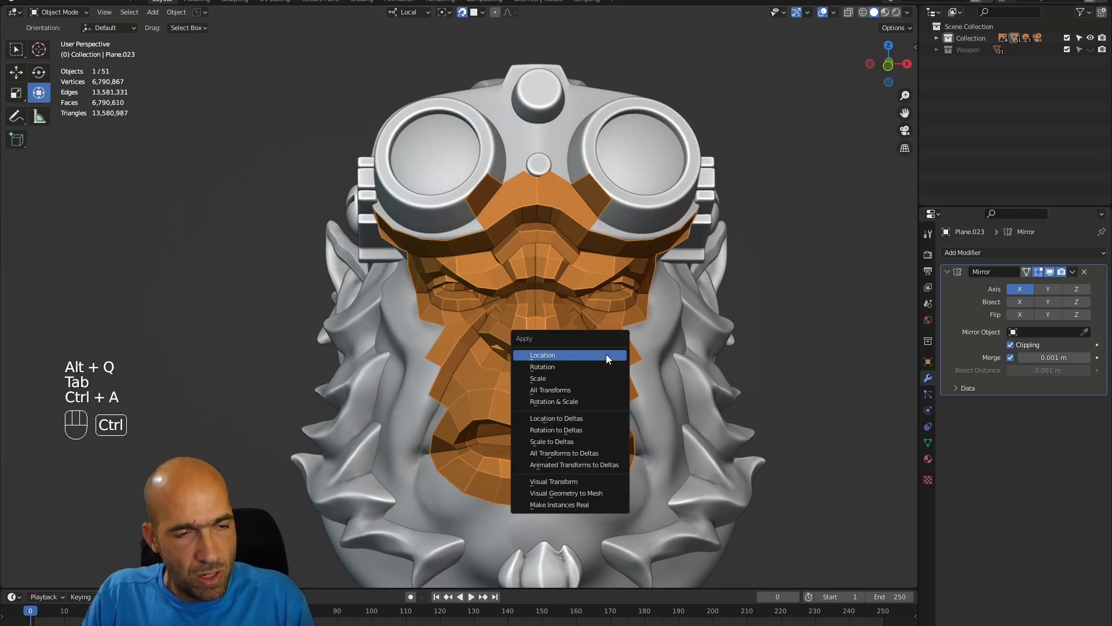
left_click(591, 393)
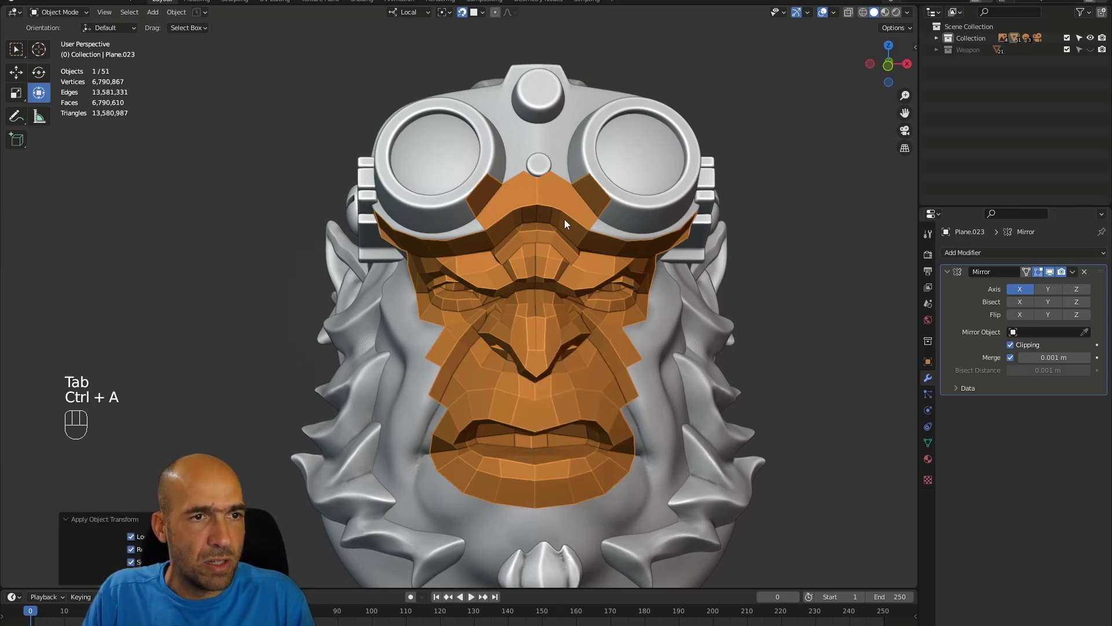
Step: Select the object holding the two round goggle-bridge buttons and apply all its transforms
left_click(537, 164)
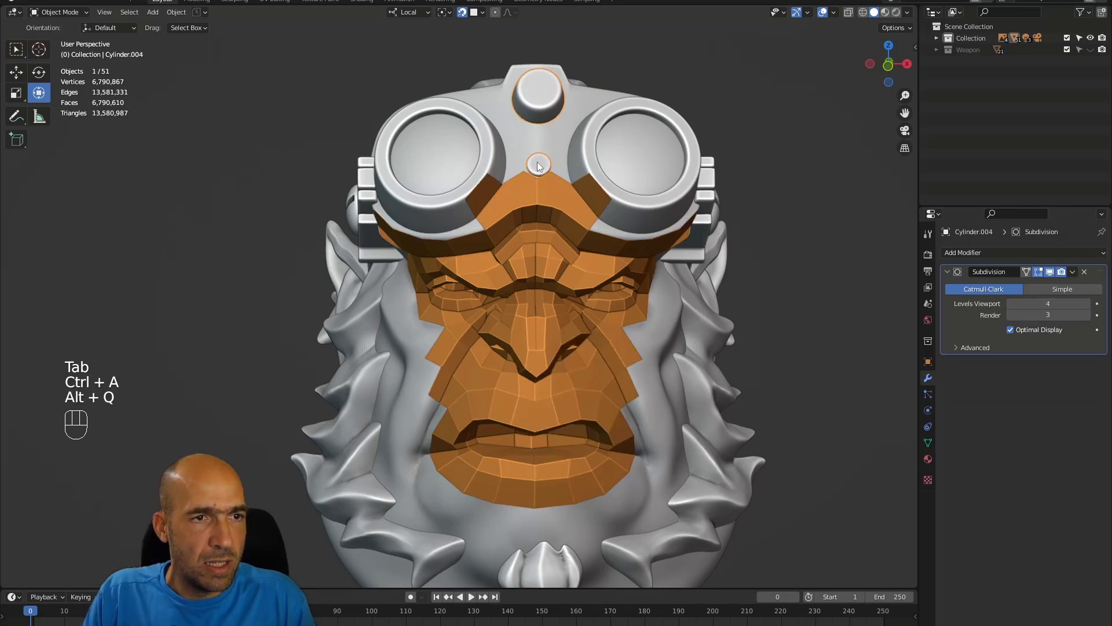
key("ctrl+a")
left_click(589, 200)
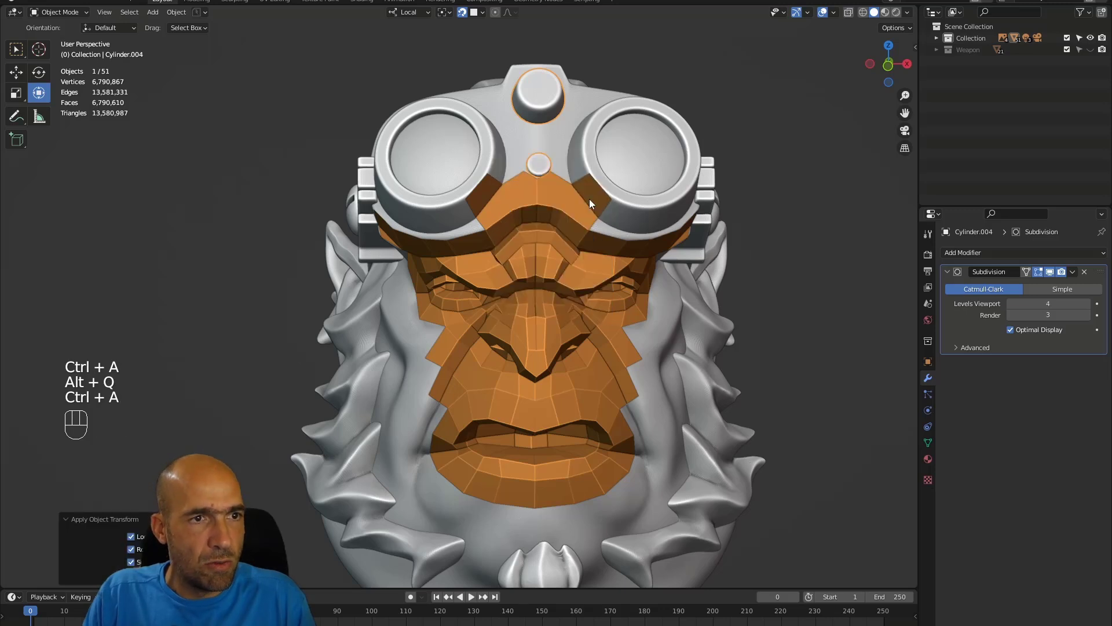
left_click_drag(589, 199, 586, 196, "alt+shift")
middle_click_drag(587, 196, 586, 267, "alt+shift")
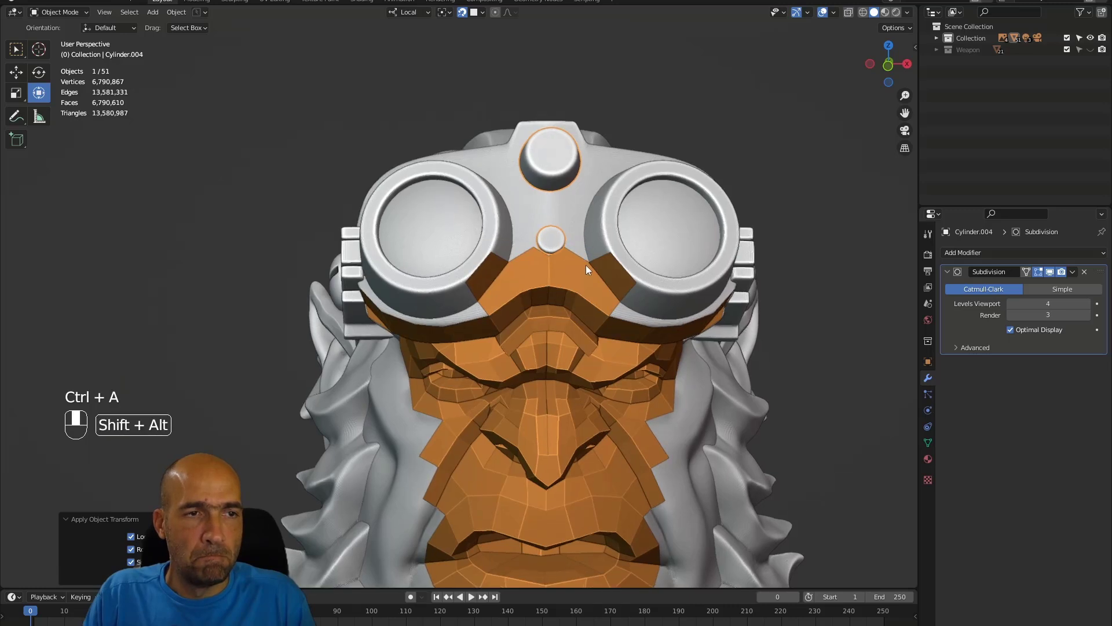
Step: Place the 3D cursor at the world origin and try to snap the buttons object to it
key("shift+s")
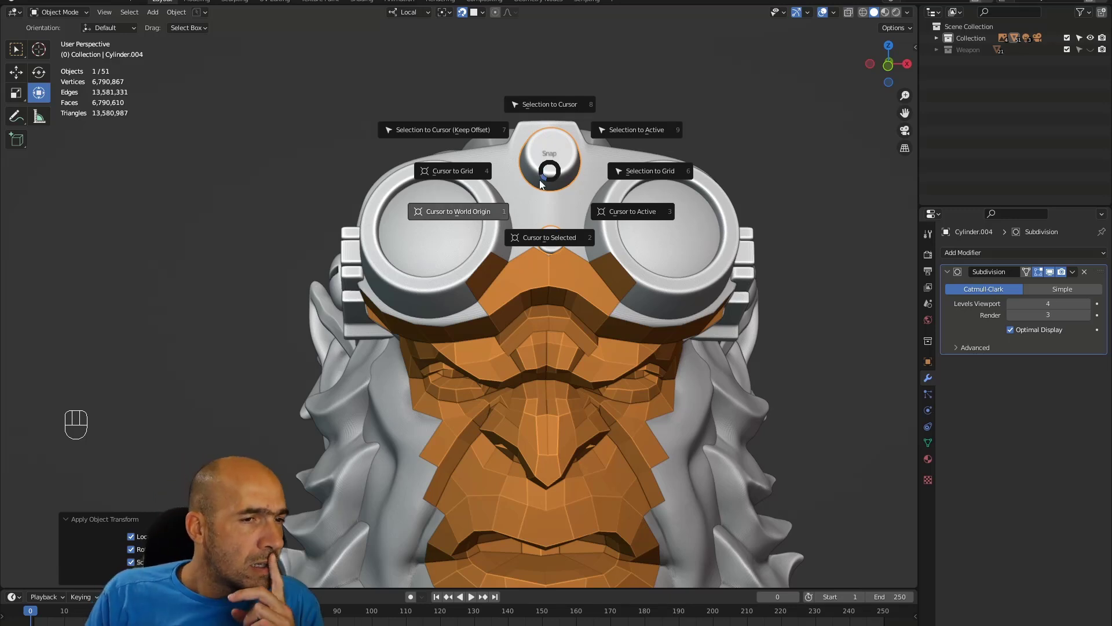
left_click(495, 214)
right_click(569, 171)
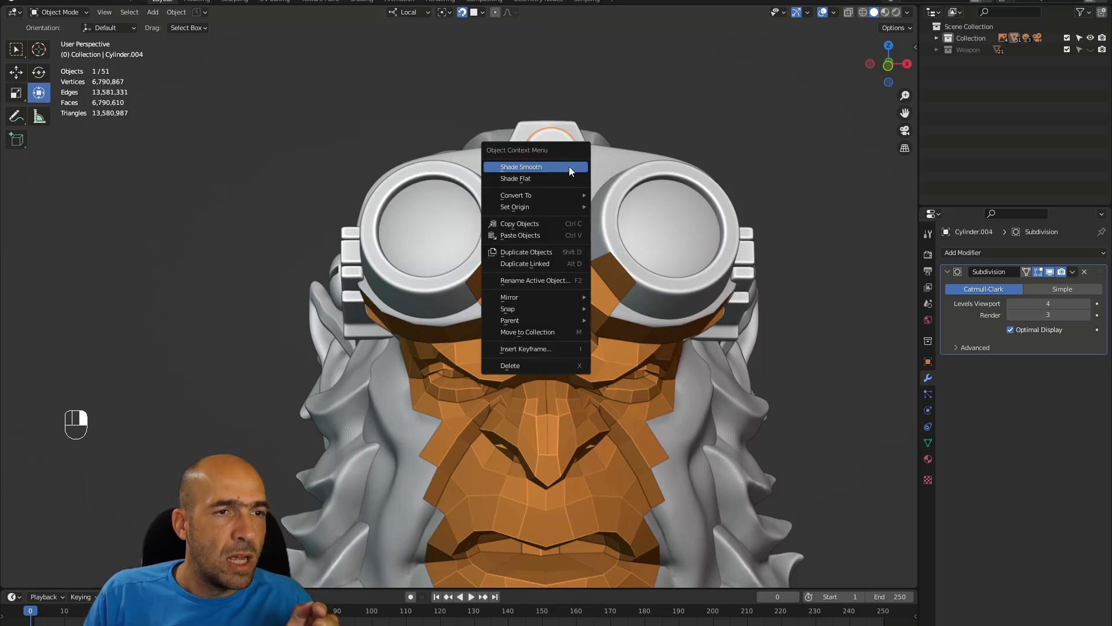
left_click(569, 168)
key("shift+s")
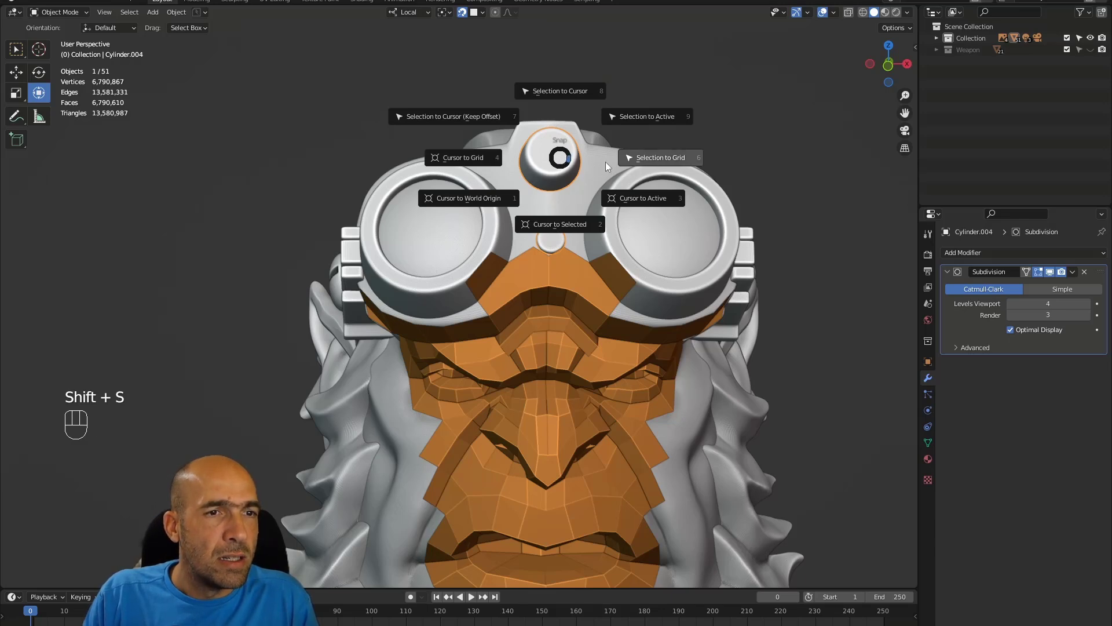
left_click(580, 94)
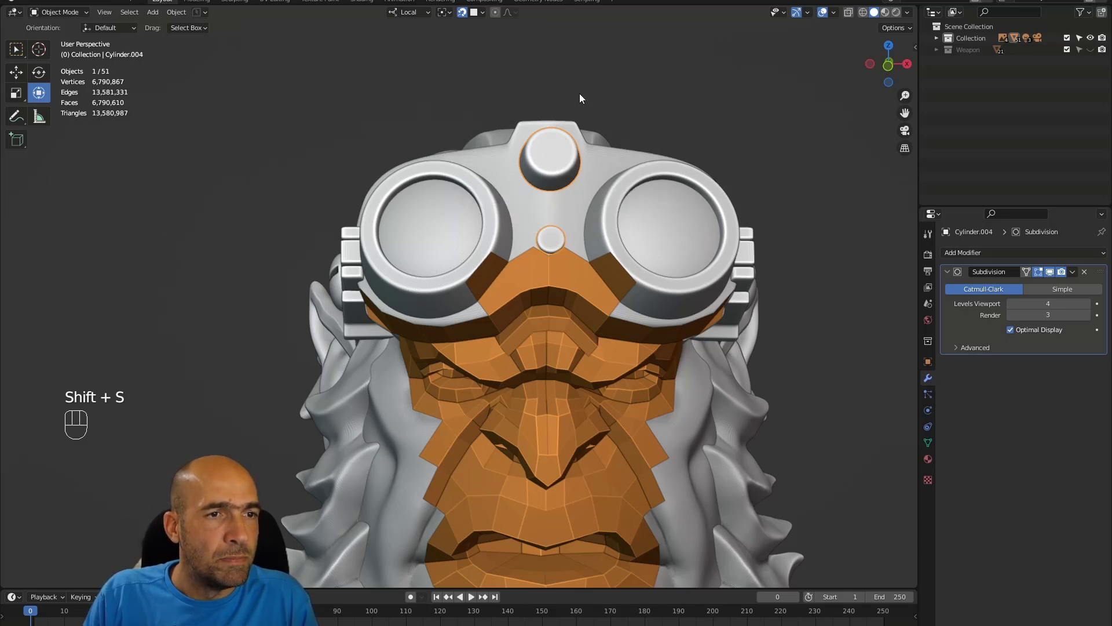
Step: Isolate the buttons object in a front view, start editing its mesh and select the small button
middle_click_drag(595, 109, 653, 313, "alt")
middle_click_drag(614, 251, 642, 68, "alt+shift")
middle_click_drag(641, 68, 600, 428, "ctrl+alt")
middle_click_drag(573, 326, 541, 209, "alt")
right_click_drag(541, 209, 560, 139, "alt")
middle_click_drag(551, 156, 530, 321, "alt")
right_click_drag(530, 321, 558, 267, "alt")
key("KP_Divide")
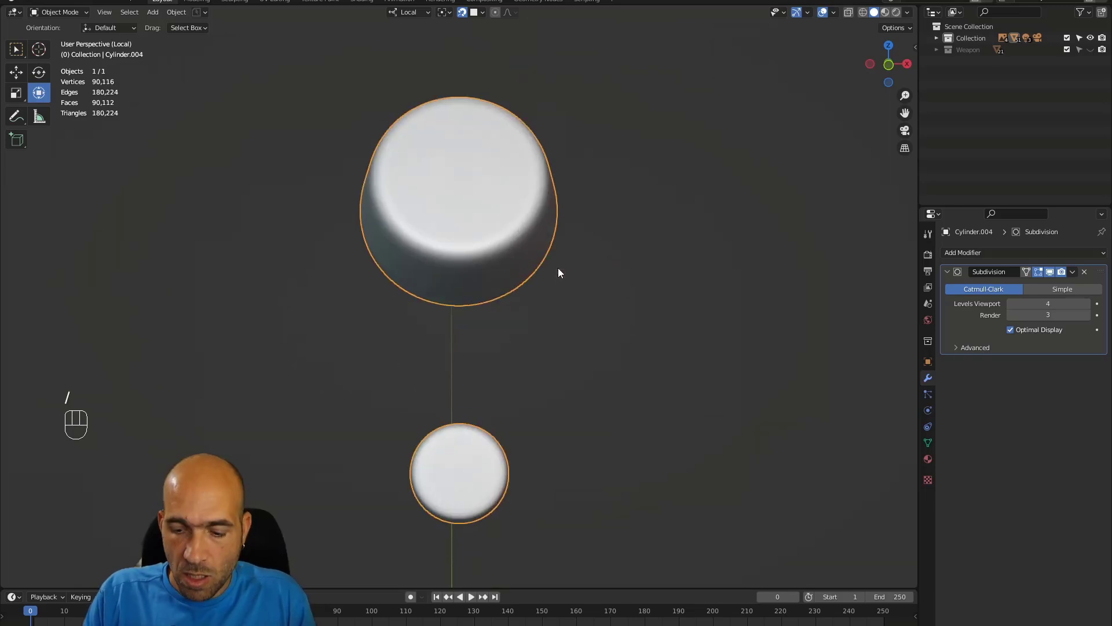
key("KP_1")
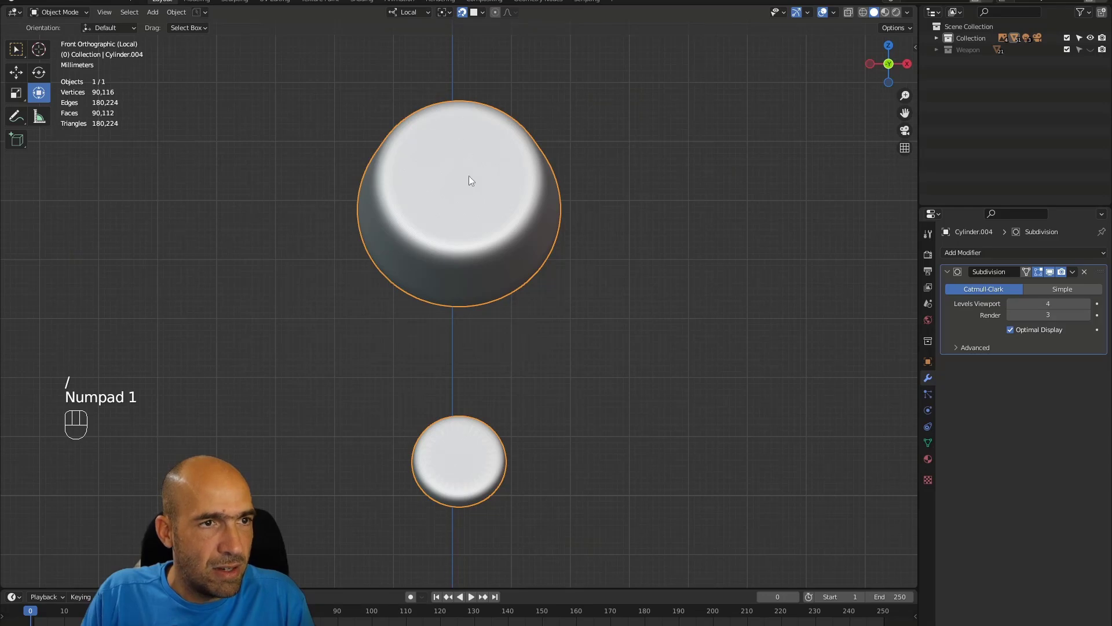
middle_click_drag(551, 186, 634, 154, "alt+shift")
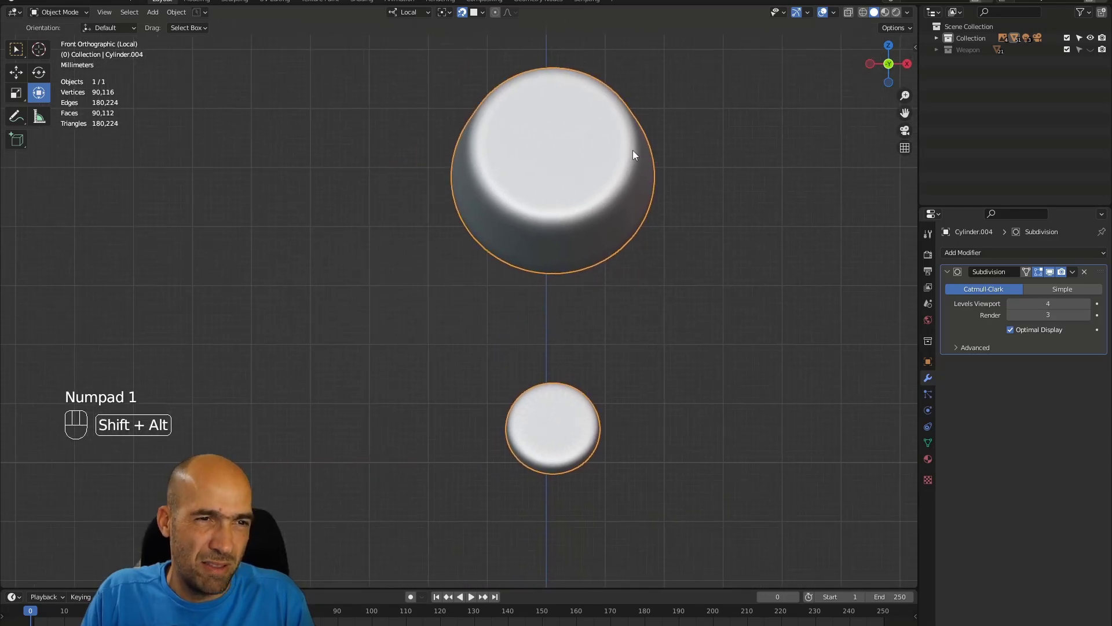
key("Tab")
left_click_drag(663, 360, 487, 500)
Step: Try to shift the small button sideways onto the vertical centreline
left_click_drag(619, 433, 611, 430)
left_click_drag(725, 45, 346, 339)
key("ctrl+z")
key("ctrl+z")
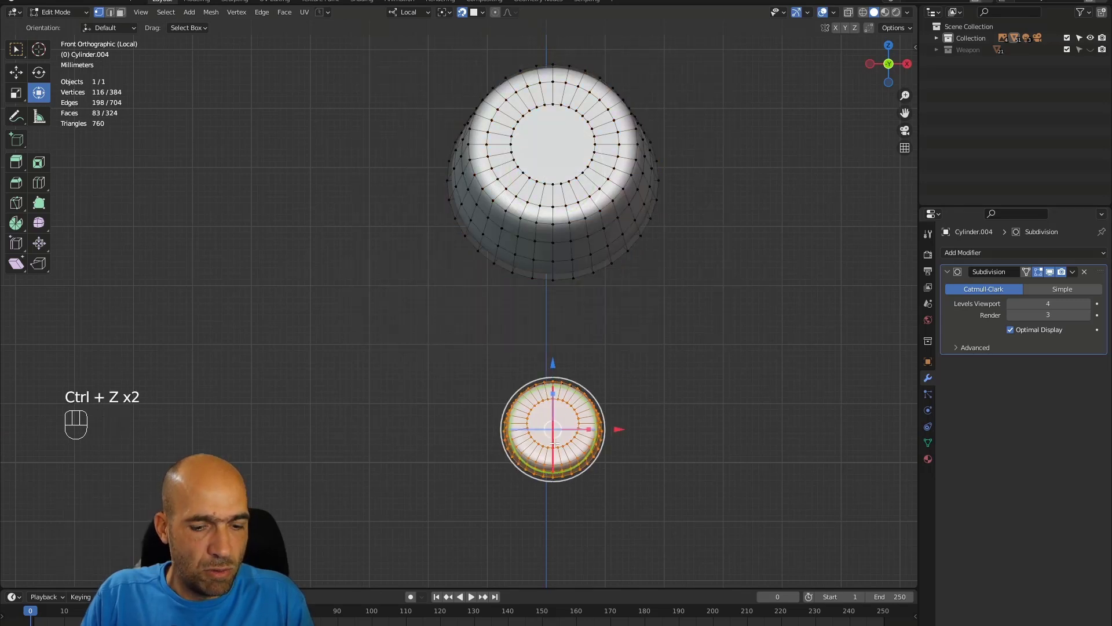
Step: Shift the small button and the large button's linked geometry sideways so both are centred on the vertical axis
key("l")
left_click_drag(613, 436, 609, 431)
left_click(581, 205)
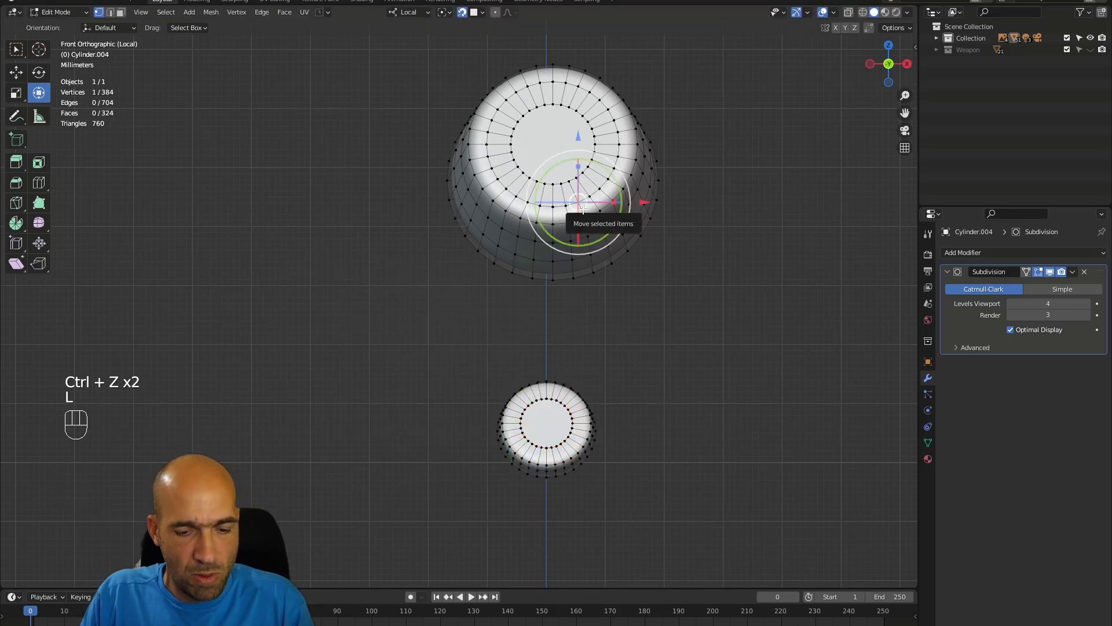
key("l")
left_click_drag(619, 171, 608, 169)
left_click(667, 329)
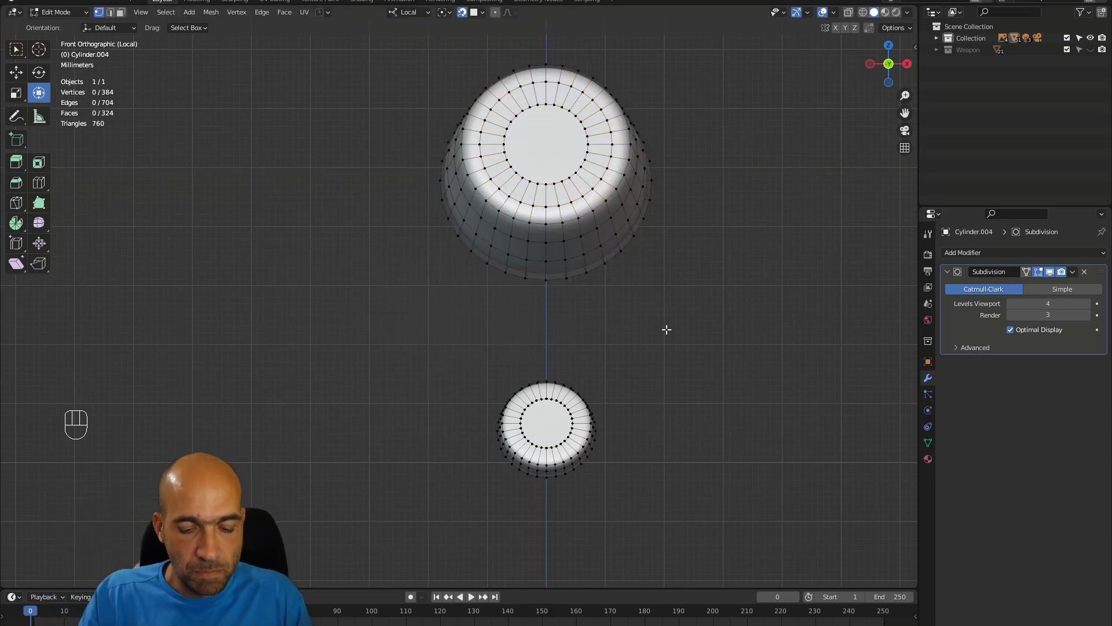
Step: Leave the isolated view and switch mesh editing from the buttons to the retopology mesh at the goggle bridge
key("KP_Divide")
middle_click_drag(641, 295, 653, 311, "alt")
middle_click_drag(653, 312, 613, 139, "ctrl+alt")
middle_click_drag(613, 139, 611, 328, "alt+shift")
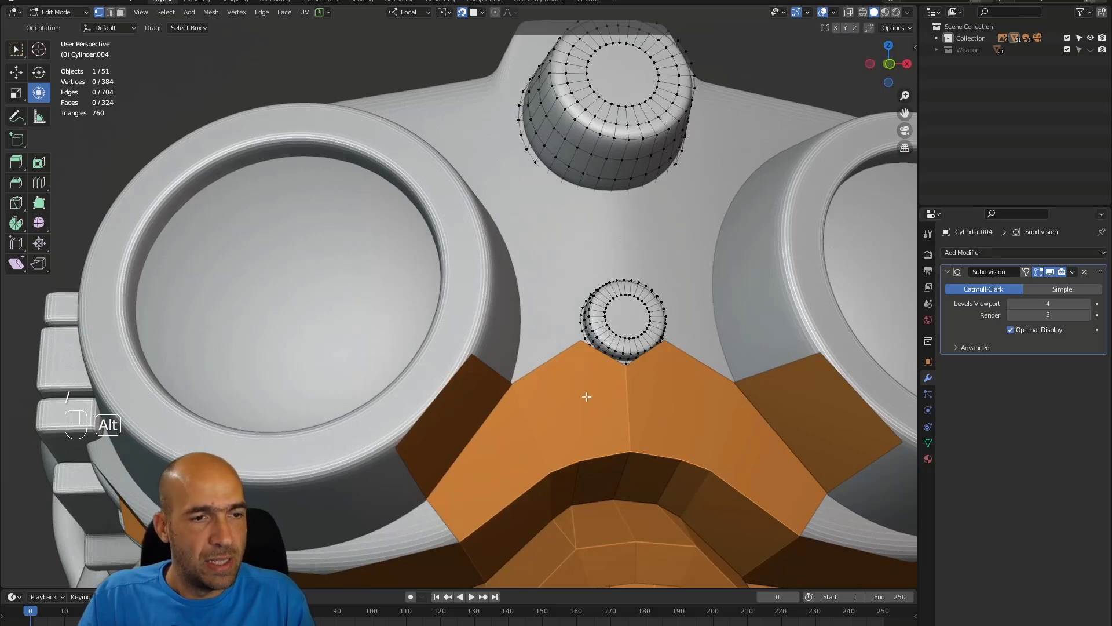
key("alt+q")
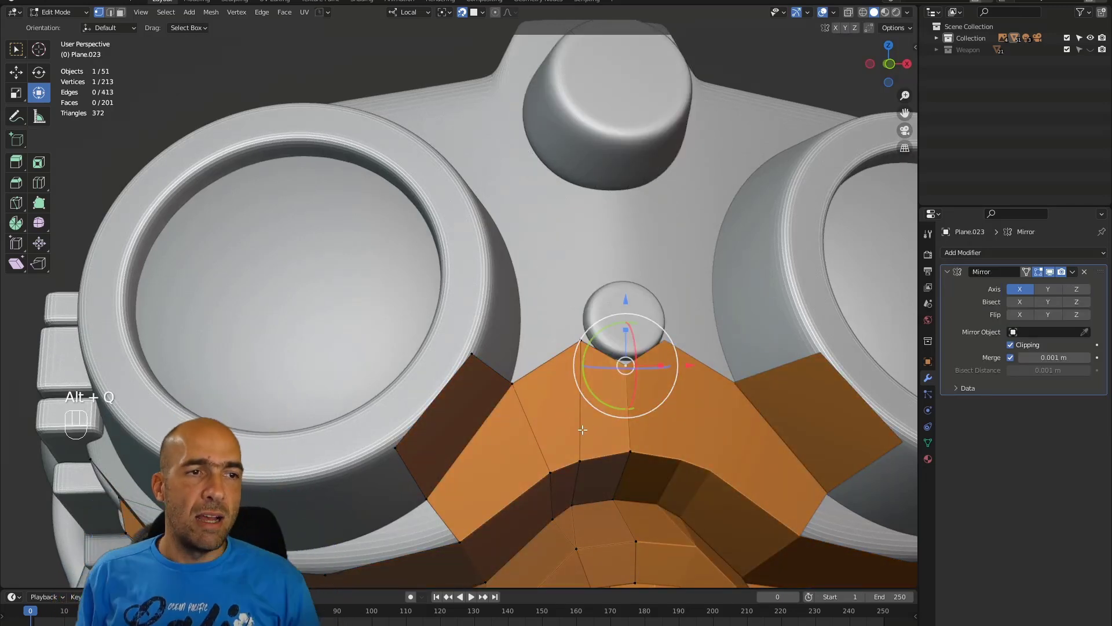
Step: Move the upper rim-side vertex of the lens barrel face slightly higher along the barrel's front rim
middle_click_drag(515, 475, 424, 457)
key("2")
left_click(482, 363)
middle_click_drag(482, 364, 506, 343)
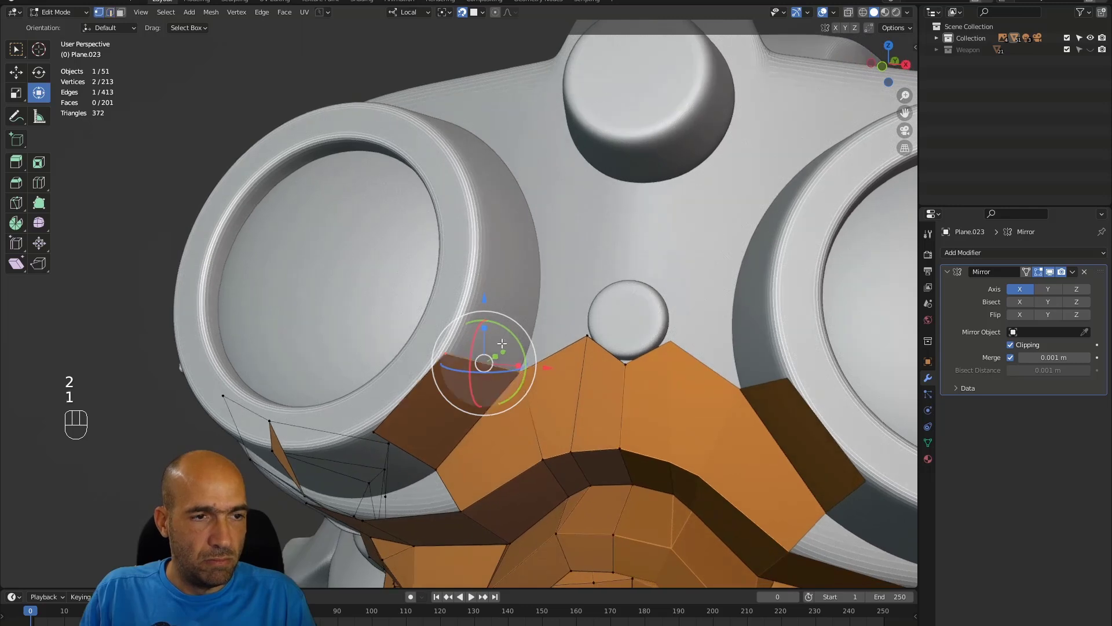
left_click(448, 350)
key("g")
left_click(504, 360)
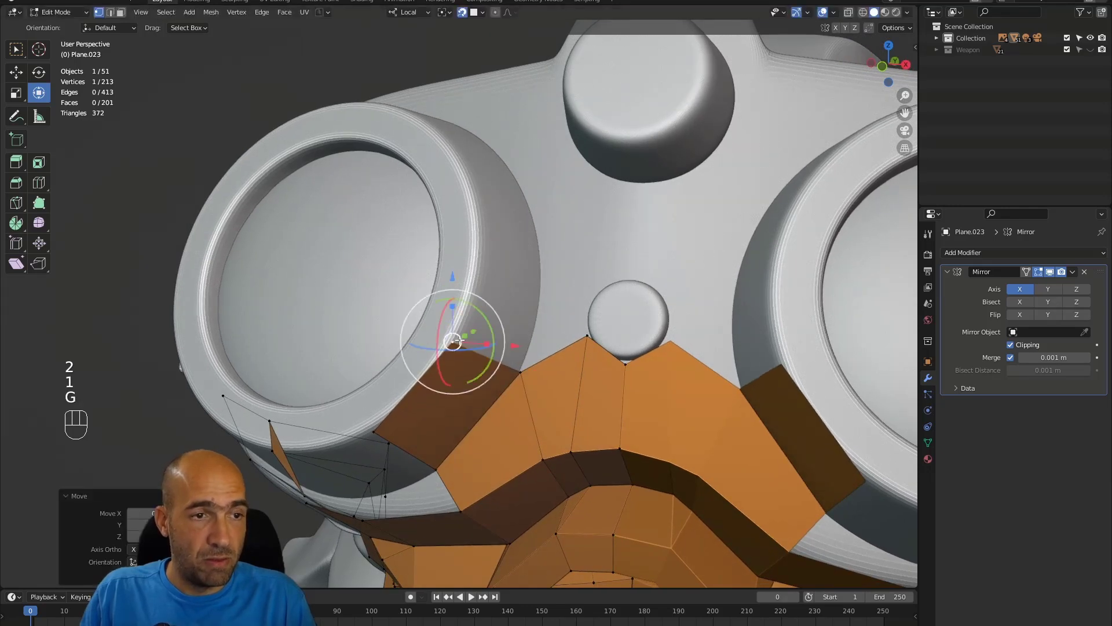
Step: Extrude the barrel face's upper edge upward along the inner side of the lens barrel
key("2")
left_click(512, 359)
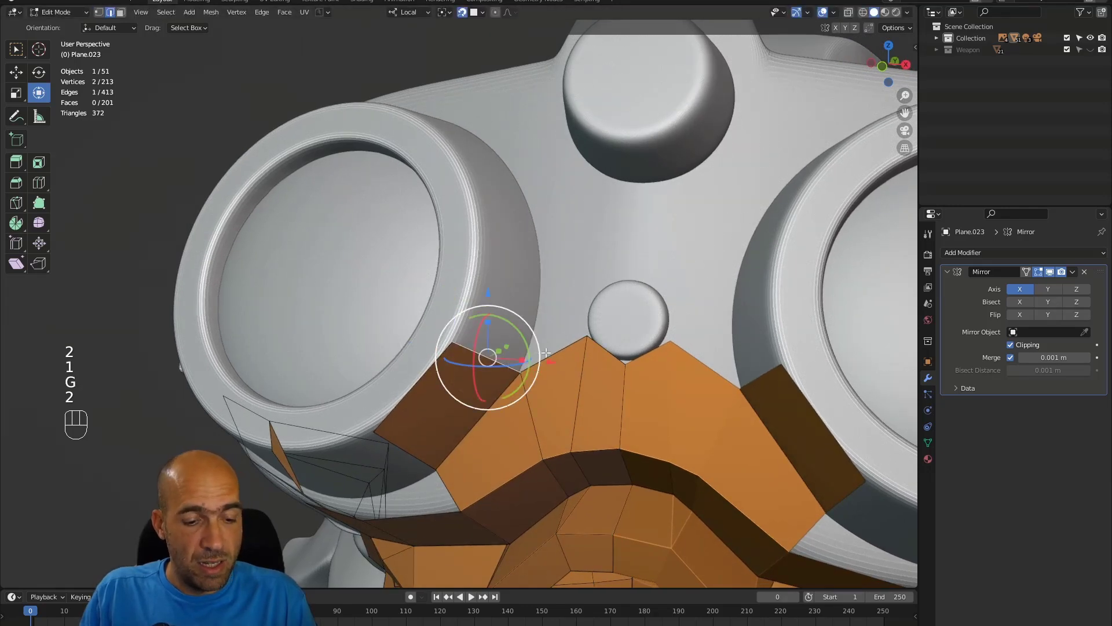
key("e")
left_click(581, 228)
mouse_move(581, 228)
middle_mouse_down("alt")
mouse_move(530, 232)
mouse_move(593, 225)
mouse_move(577, 237)
middle_mouse_up("alt")
key("1")
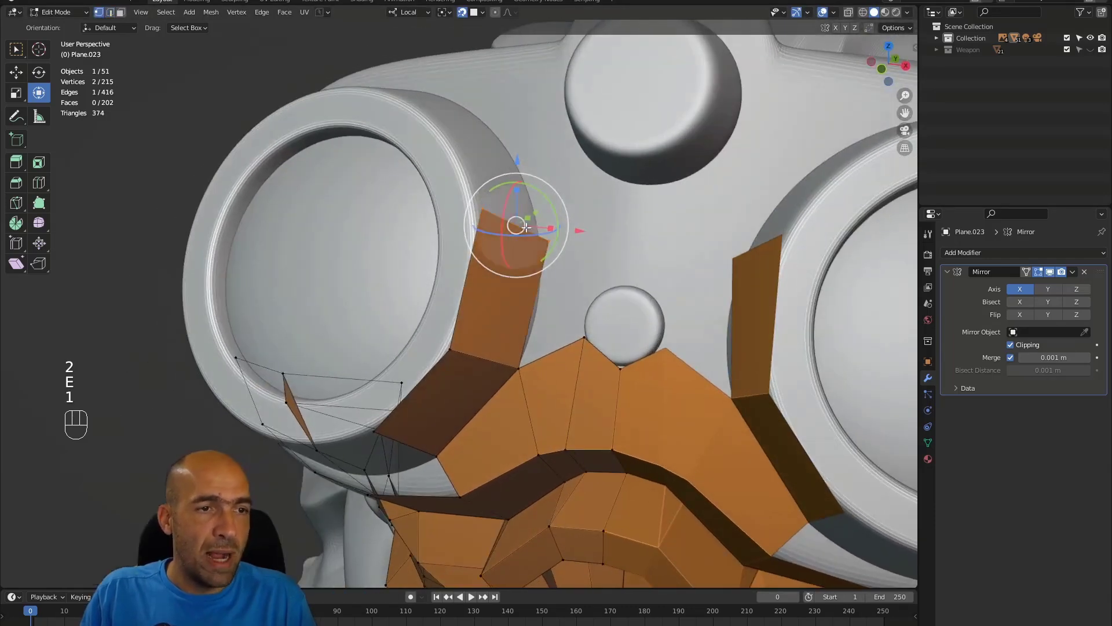
Step: Fit the new face's two upper vertices to the barrel's front rim and its base
left_click(487, 207)
key("g")
left_click(476, 215)
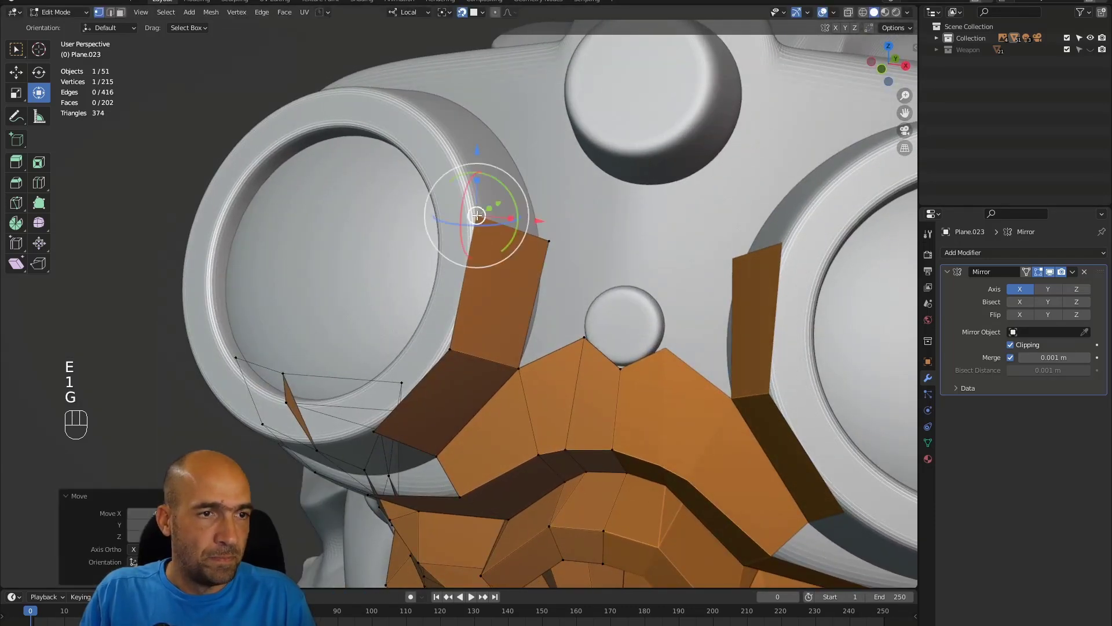
left_click(552, 243)
key("g")
left_click(548, 237)
Step: Adjust the corner vertex between barrel and bridge, and fill a face from the barrel strip to the small round button
middle_click_drag(548, 354, 617, 356, "alt")
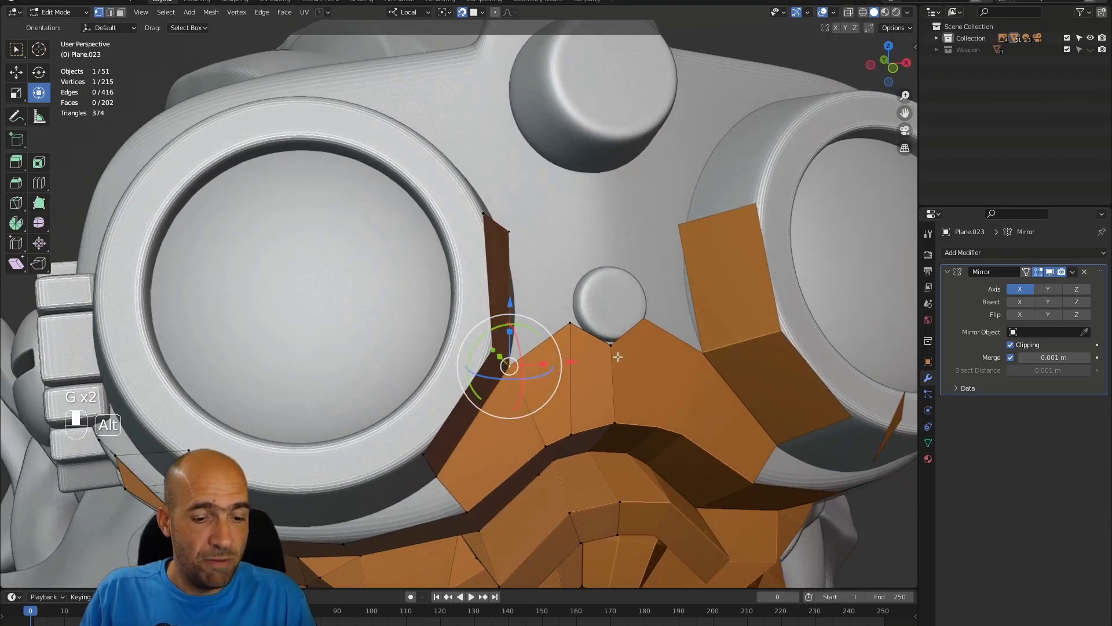
key("g")
left_click(515, 356)
middle_click_drag(515, 356, 531, 355, "alt")
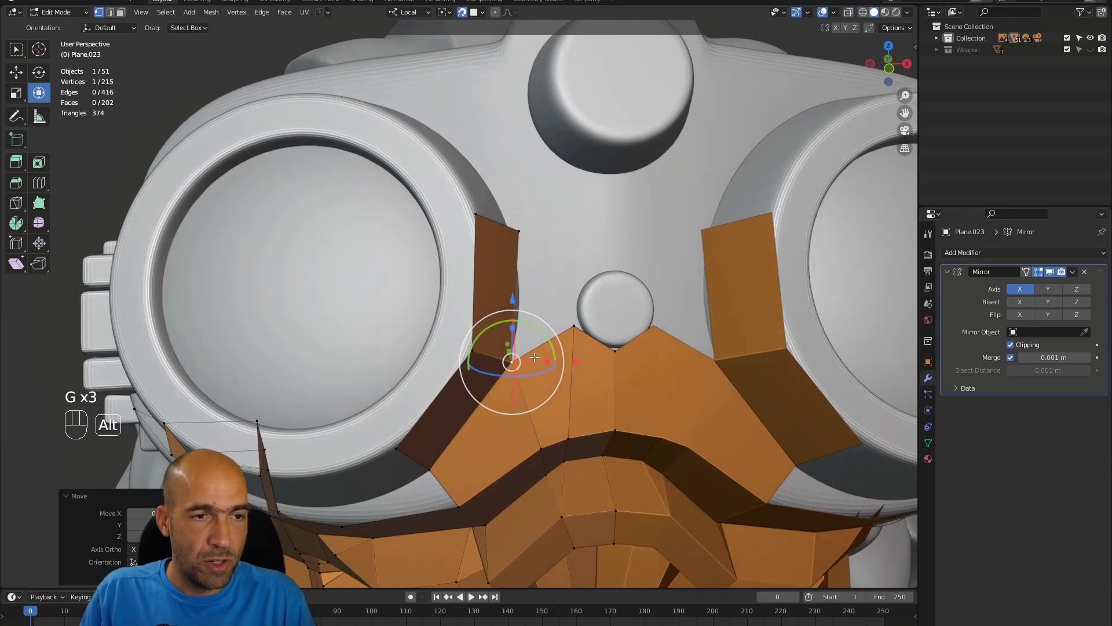
key("f")
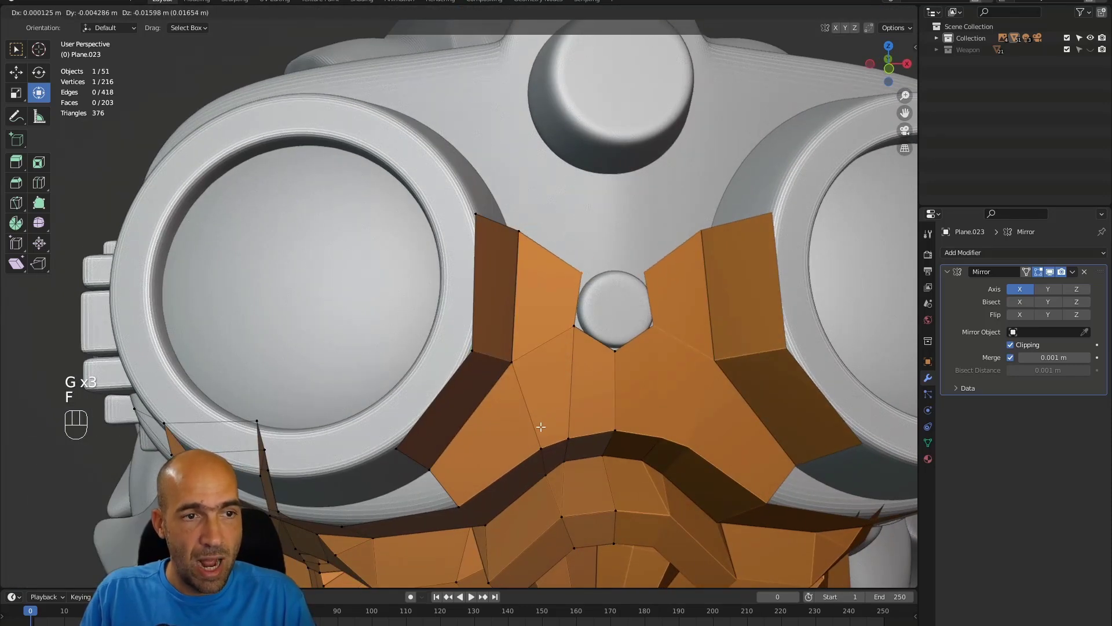
left_click(540, 424)
Step: Extrude the barrel strip's top edge another face up around the lens barrel's inner side
middle_click_drag(547, 376, 614, 342, "shift")
key("2")
left_click(603, 347)
key("e")
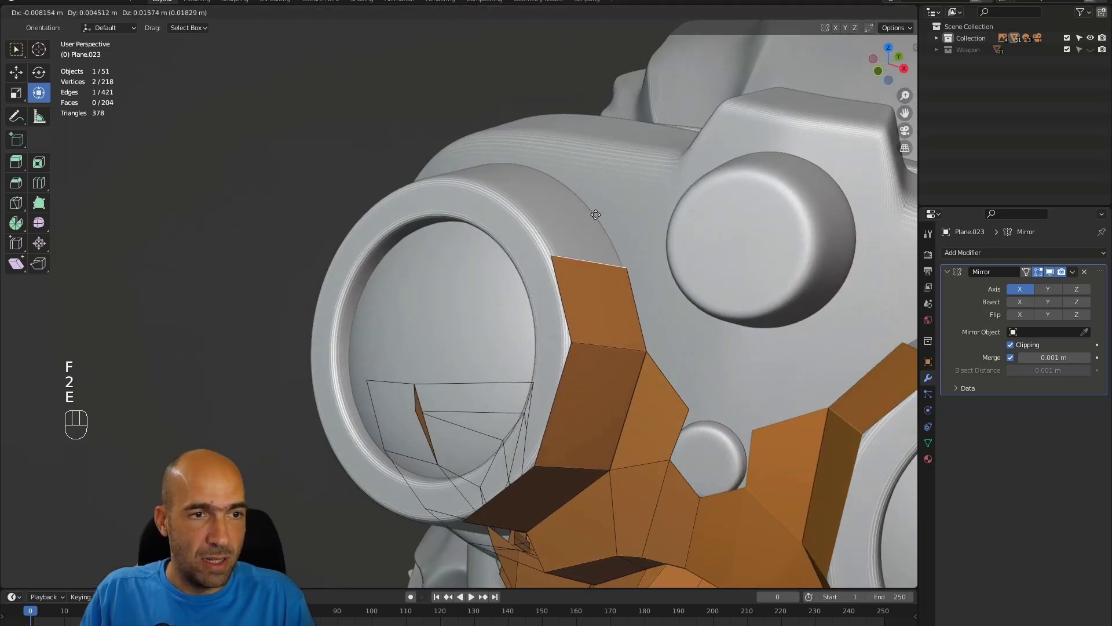
left_click(584, 194)
middle_click_drag(579, 237, 628, 249, "alt")
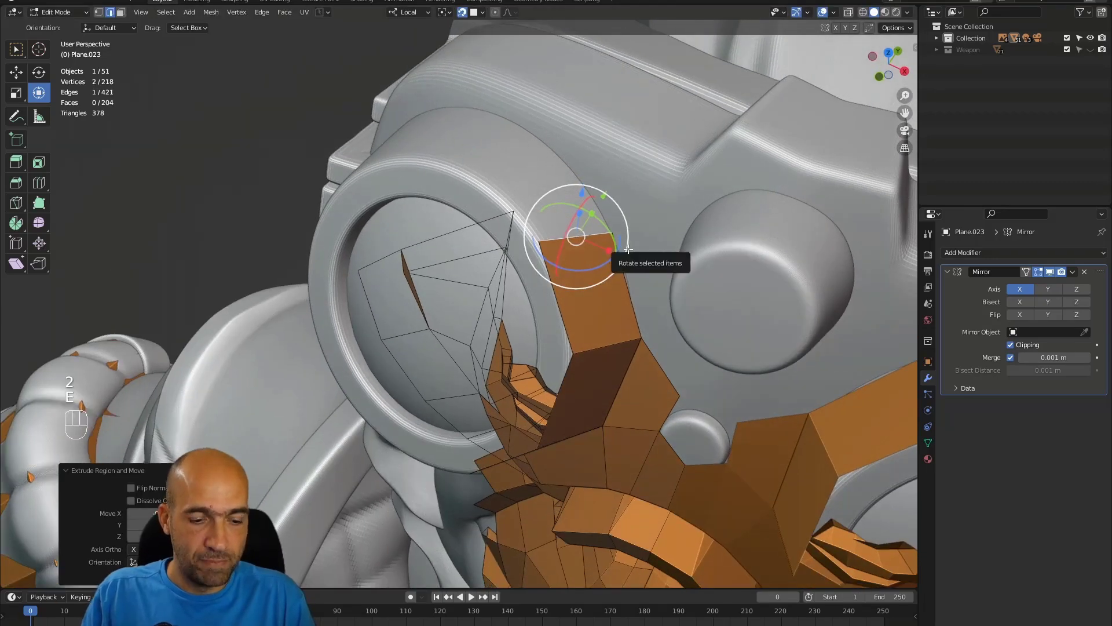
key("g")
key("1")
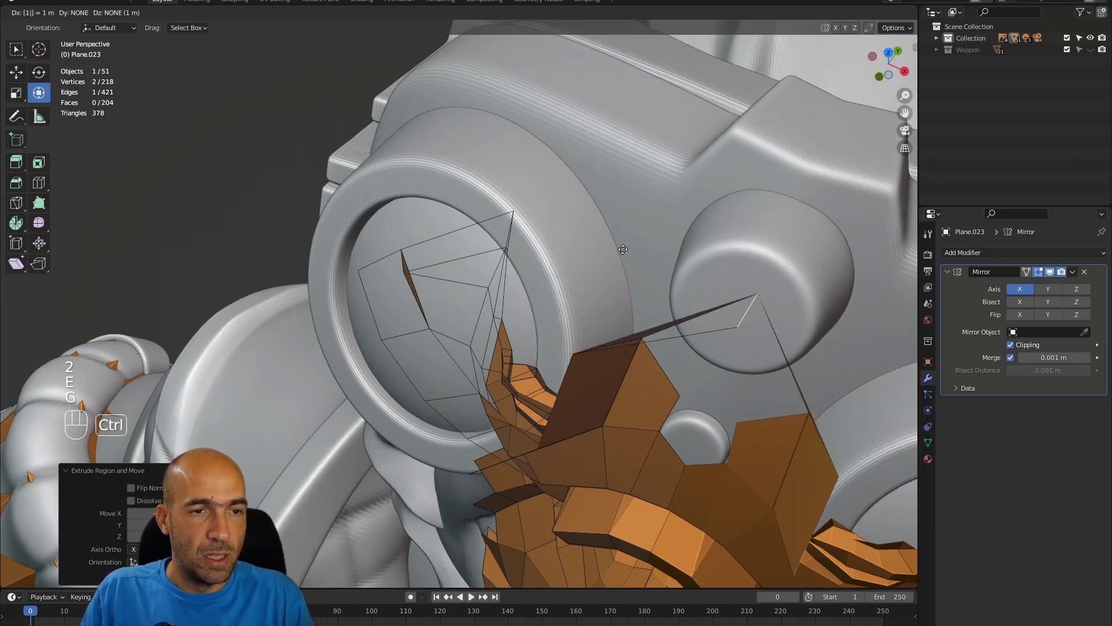
right_click(623, 253)
Step: Move the newest face's inner upper vertex onto the seam where the barrel meets the goggle frame
middle_click_drag(603, 242, 611, 226, "alt")
key("1")
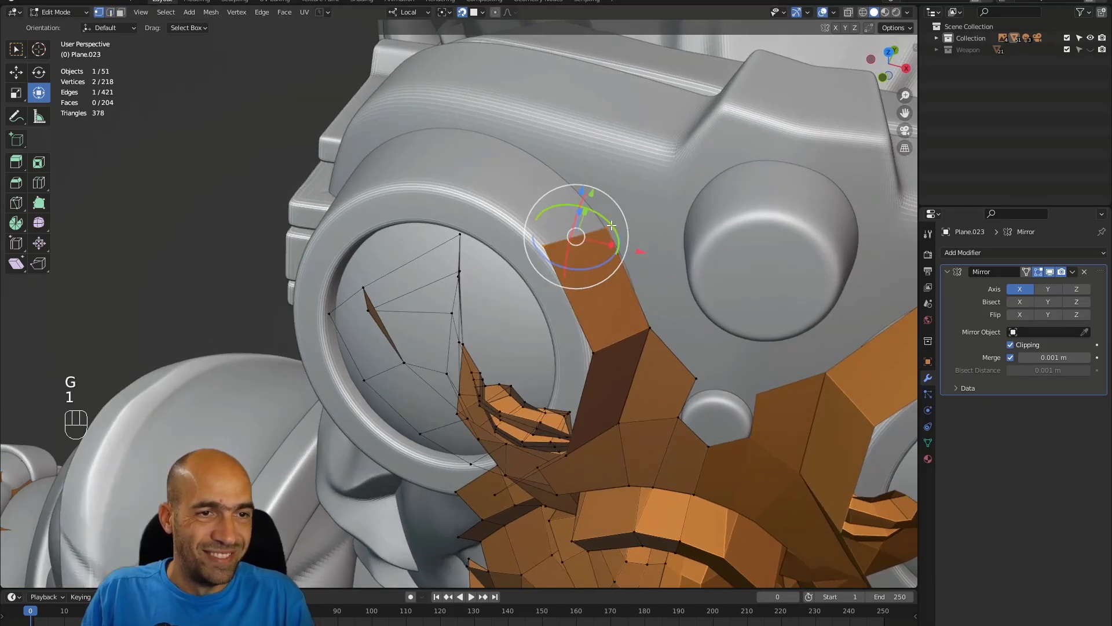
key("g")
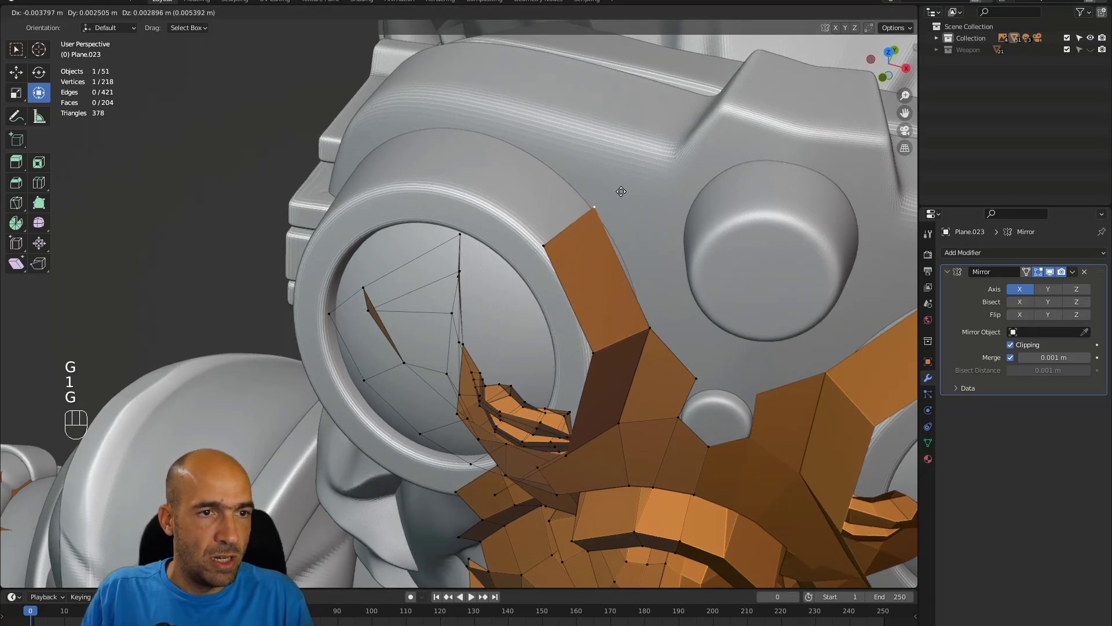
left_click(613, 194)
Step: Extrude the strip's end edge outward across the top of the lens barrel
middle_click_drag(613, 194, 602, 301, "alt")
middle_click_drag(602, 301, 601, 225, "ctrl+alt")
key("2")
left_click(603, 227)
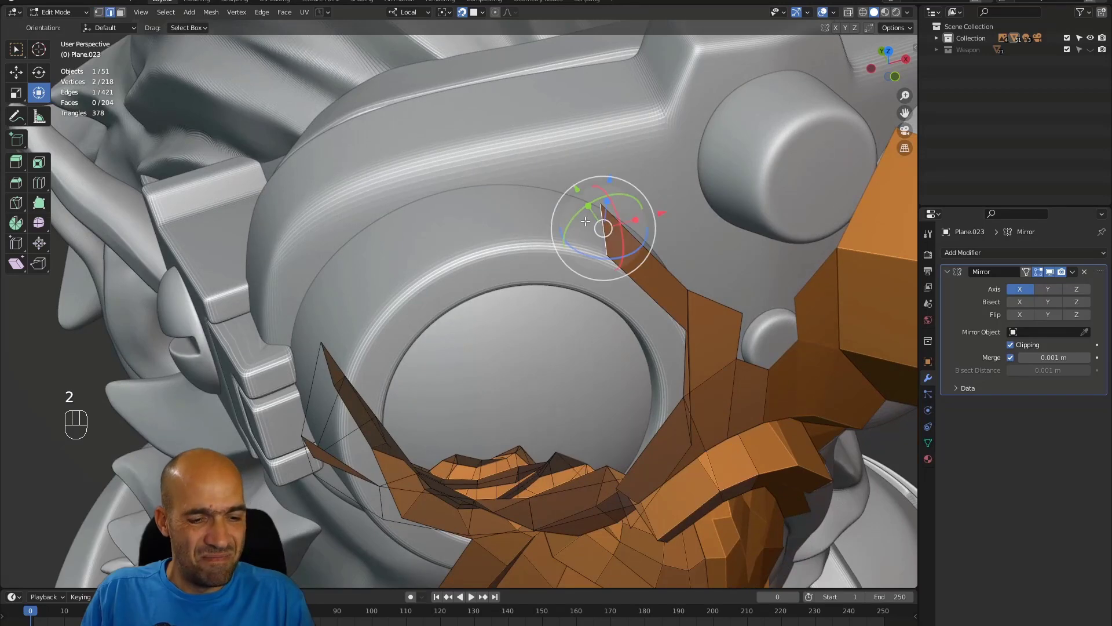
key("e")
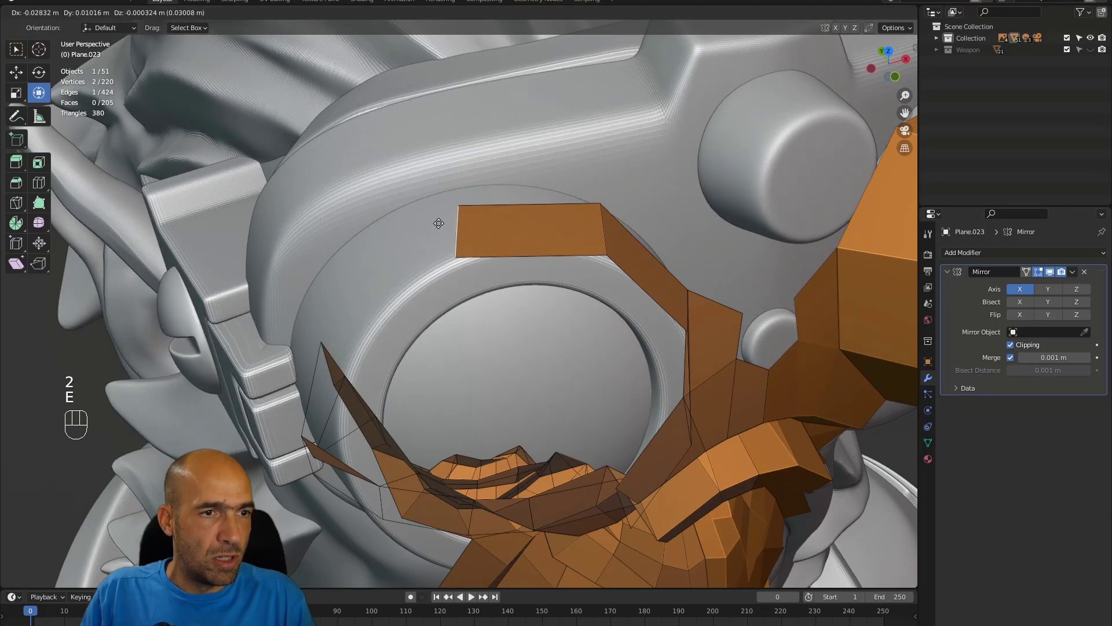
left_click(438, 223)
Step: Move the top face's rear outer vertex onto the barrel's base seam and adjust a neighbouring strip vertex
key("1")
key("g")
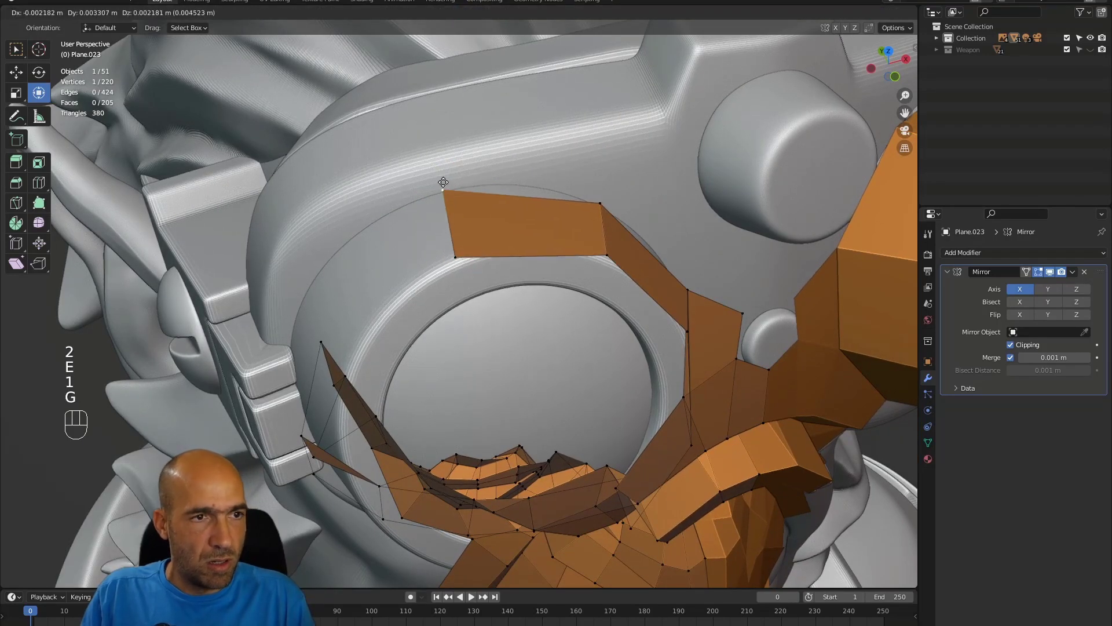
left_click(440, 183)
left_click_drag(439, 184, 589, 217, "alt")
left_click(603, 226)
key("g")
left_click(588, 216)
Step: Extrude the barrel strip's lower end edge outward along the underside of the lens barrel
middle_click_drag(588, 216, 524, 254, "ctrl+alt")
middle_click_drag(524, 255, 510, 517, "ctrl+alt")
middle_click_drag(515, 348, 561, 415, "ctrl+alt")
key("2")
key("e")
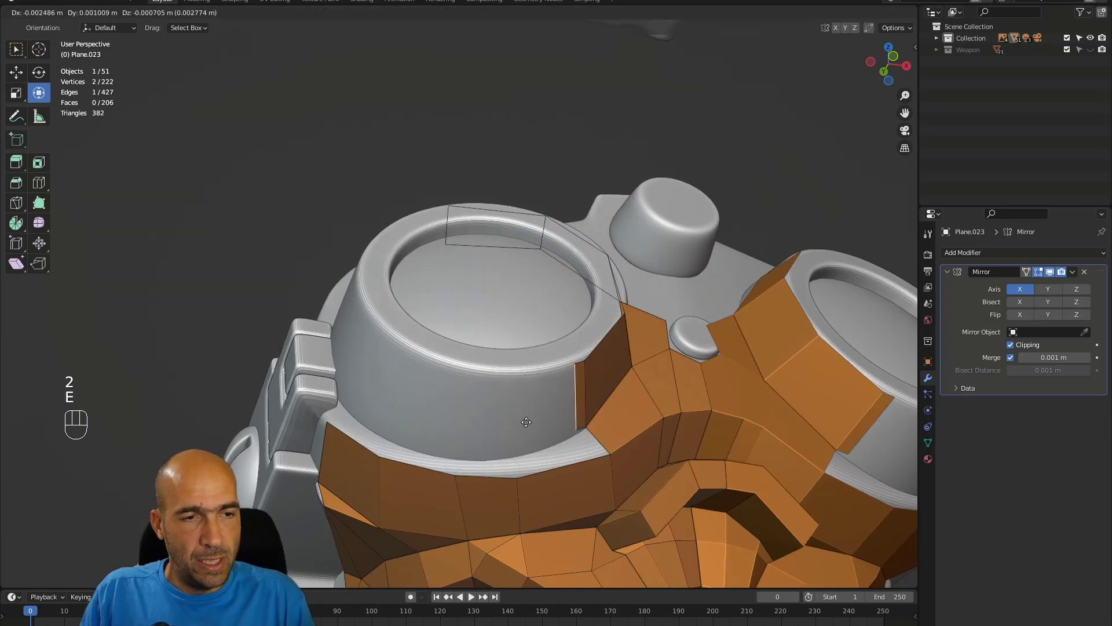
left_click(453, 428)
Step: Move the underside face's lower outer vertex to the barrel's base and select the nearby open edge beside the bridge
key("1")
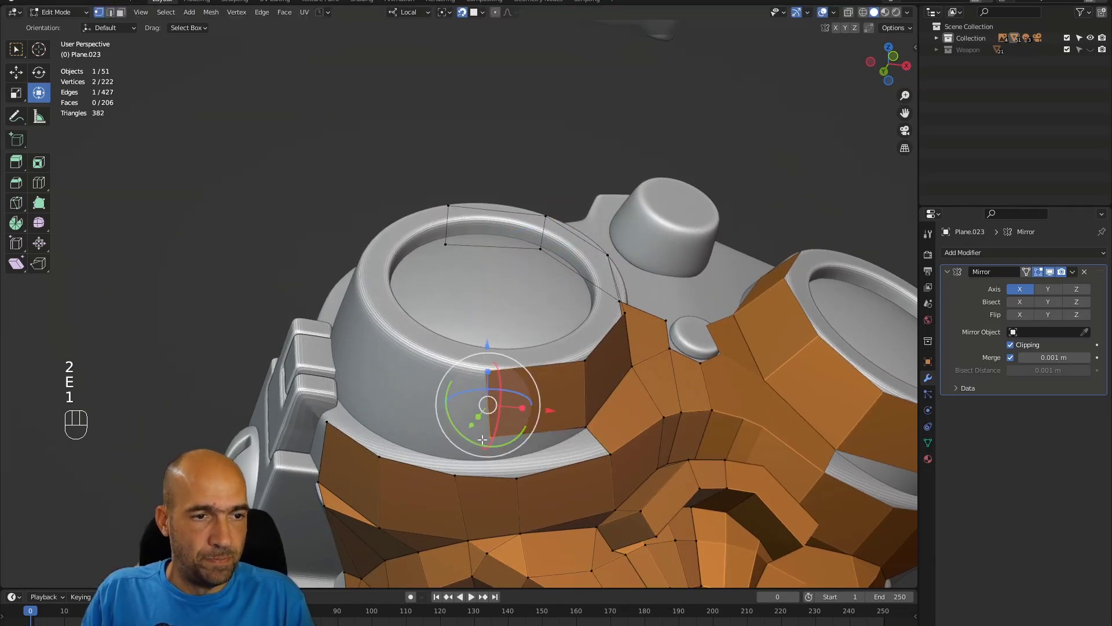
key("g")
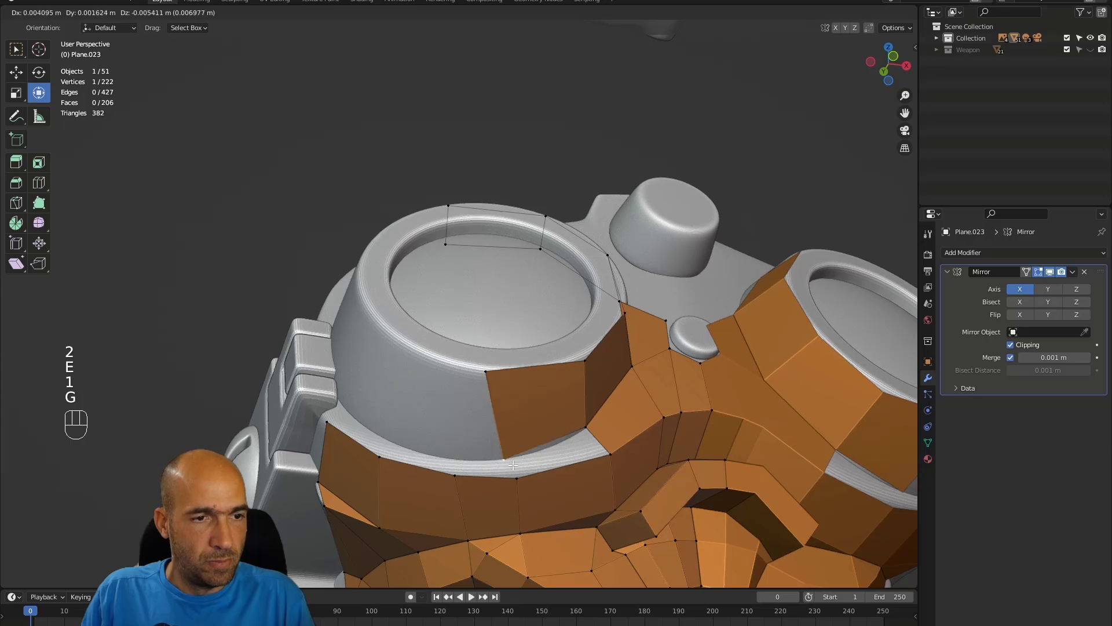
left_click(513, 465)
key("2")
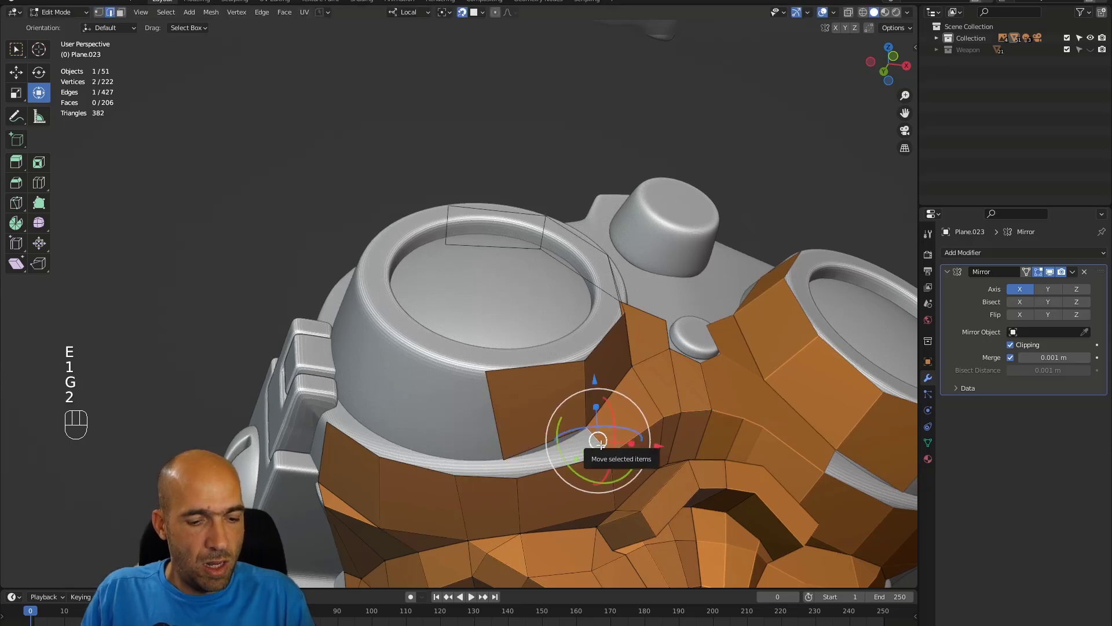
Step: Fill the gap beside the bridge with a face and add the first ledge face along the lens barrel's base
key("f")
middle_click_drag(551, 549, 547, 466, "shift")
mouse_move(548, 466)
middle_mouse_down("ctrl+alt")
mouse_move(516, 274)
mouse_move(550, 461)
middle_mouse_up("ctrl+alt")
middle_click_drag(550, 461, 579, 394, "alt")
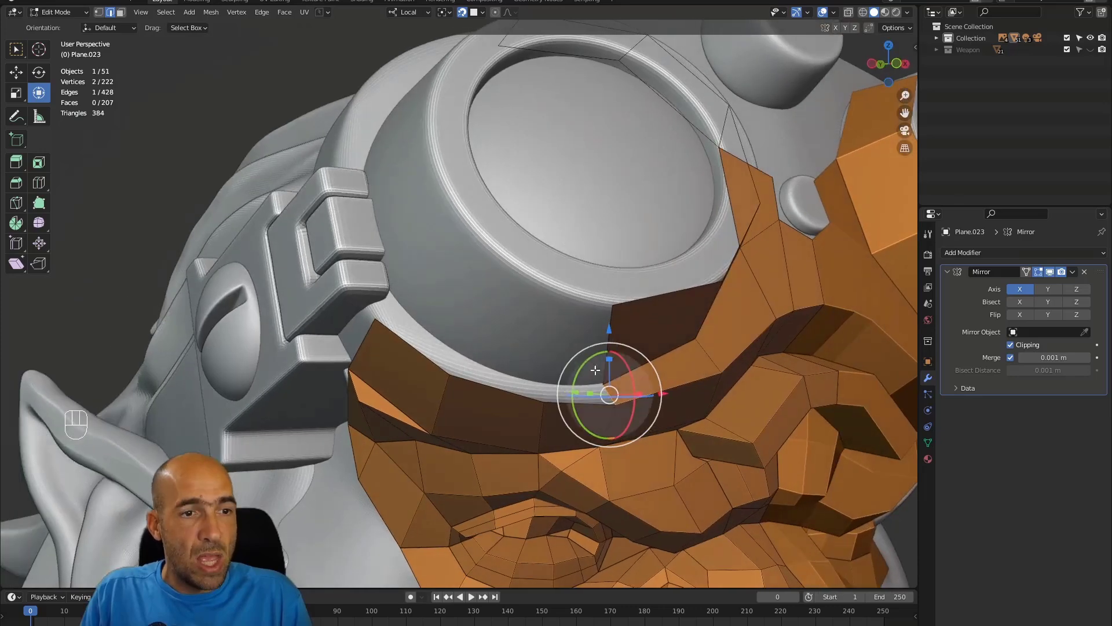
key("1")
left_click(593, 400)
key("f")
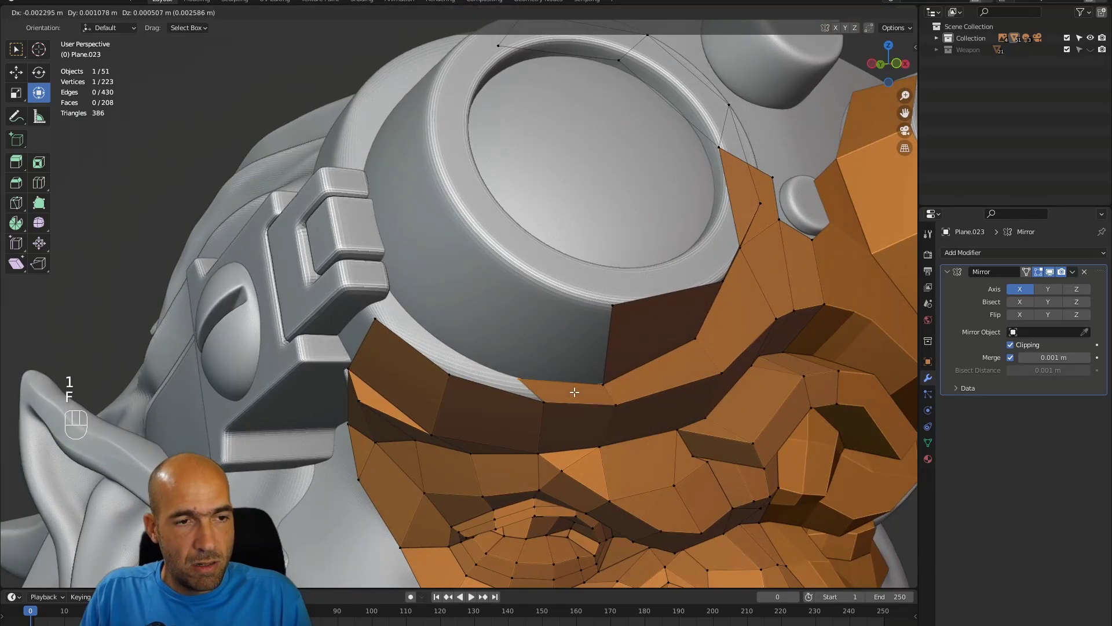
Step: Continue filling ledge faces along the barrel's lower base toward the strap buckle
left_click(543, 383)
key("f")
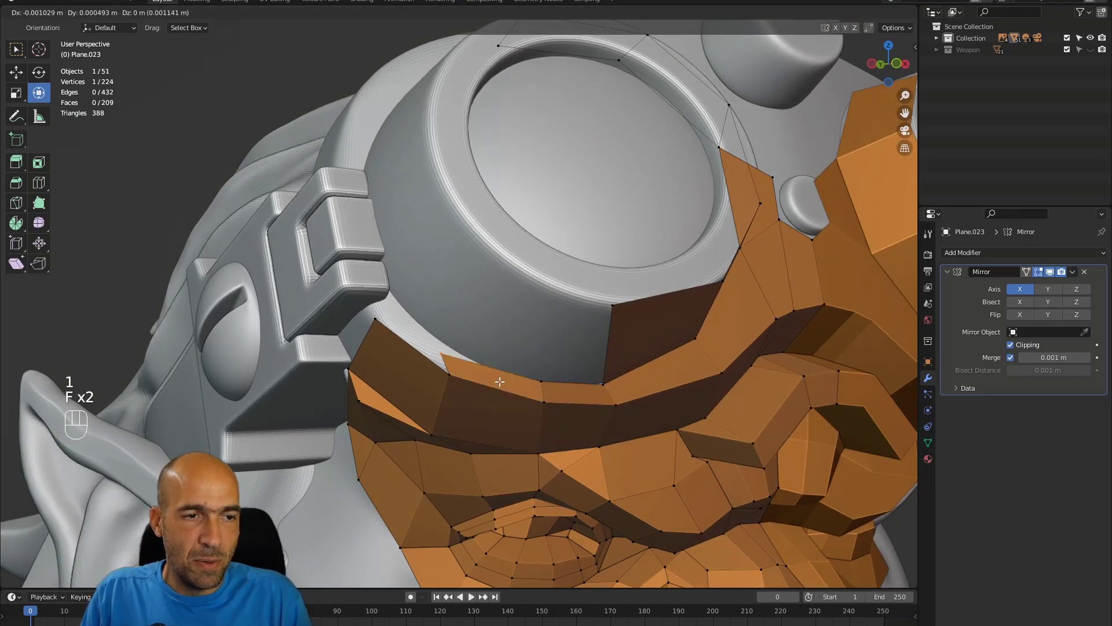
left_click(535, 387)
key("f")
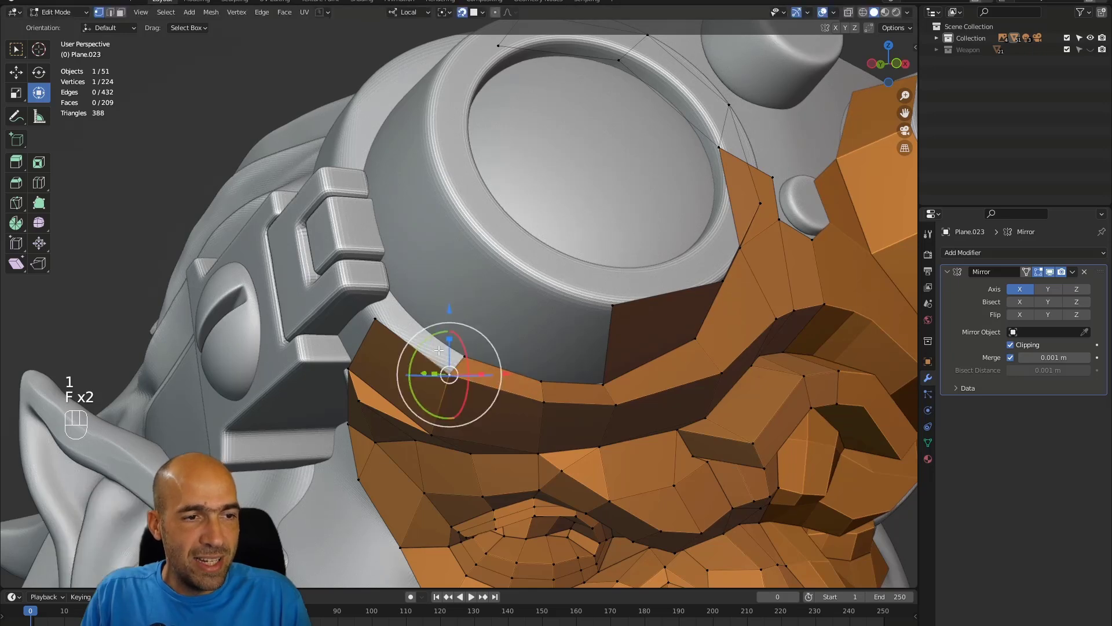
left_click(439, 347)
left_click_drag(559, 354, 551, 335, "alt")
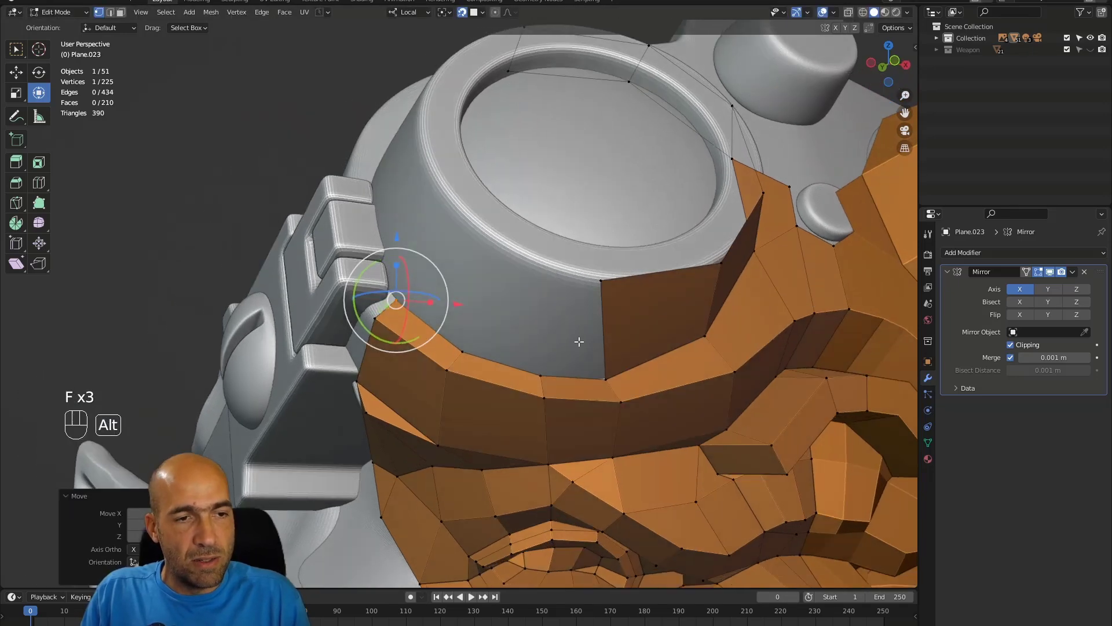
Step: Fill the next face on the barrel's underside and move its shared front vertex onto the lens rim
key("f")
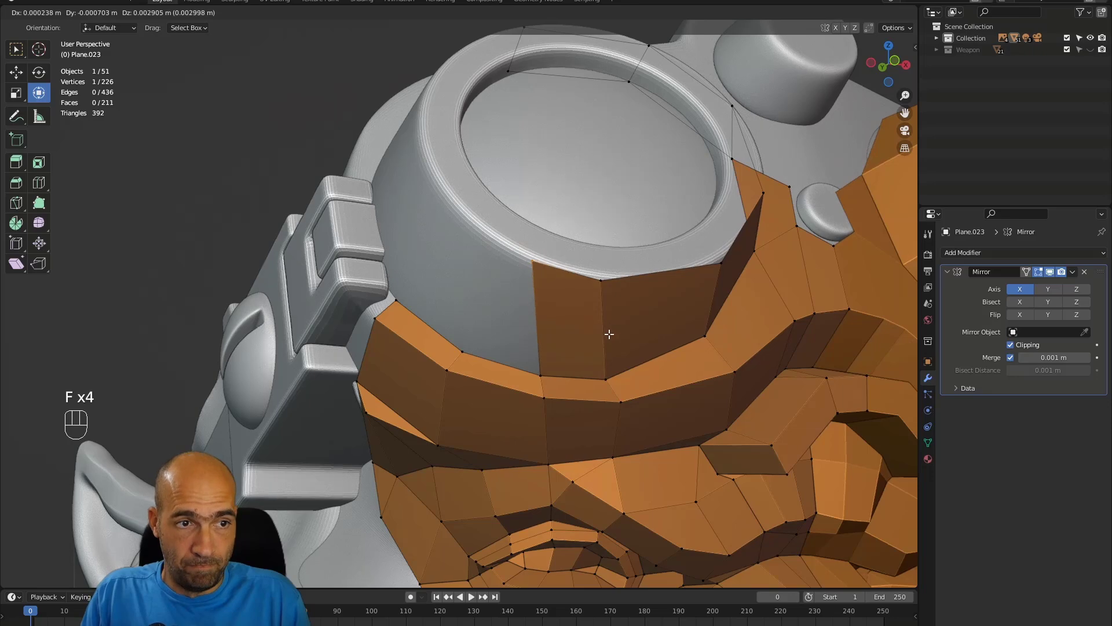
left_click(611, 296)
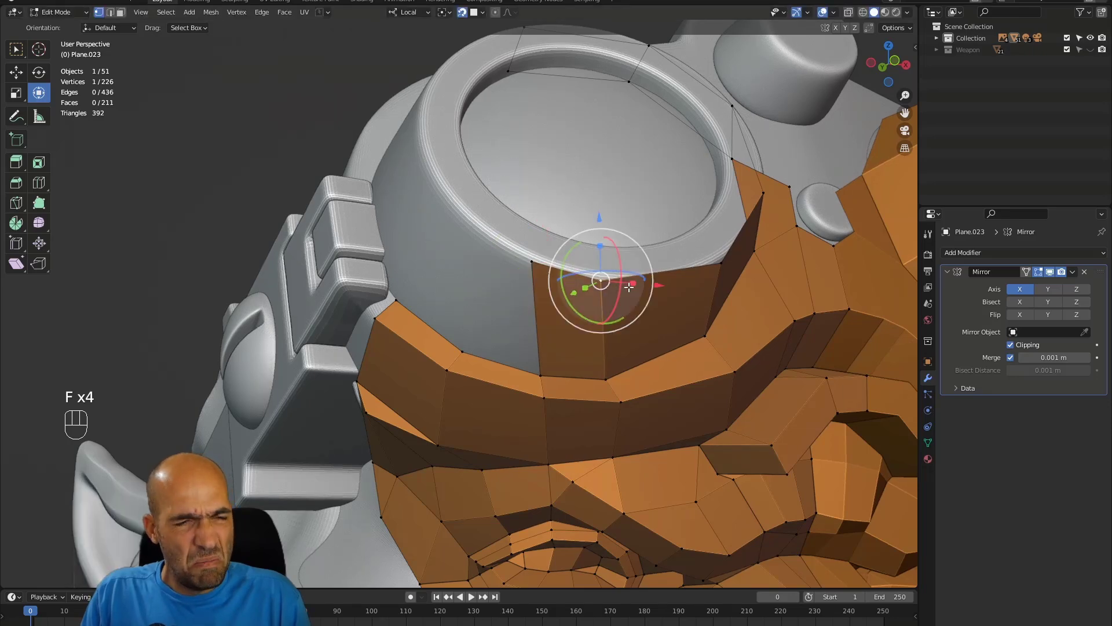
key("g")
left_click(666, 287)
left_click_drag(666, 287, 623, 271, "alt")
middle_click_drag(623, 272, 624, 261, "alt")
key("g")
left_click(624, 265)
Step: Move the two neighbouring front vertices of the underside faces onto the lens rim's edge
left_click(727, 266)
key("g")
left_click(726, 264)
left_click_drag(724, 264, 576, 273, "alt")
left_click(545, 226)
key("g")
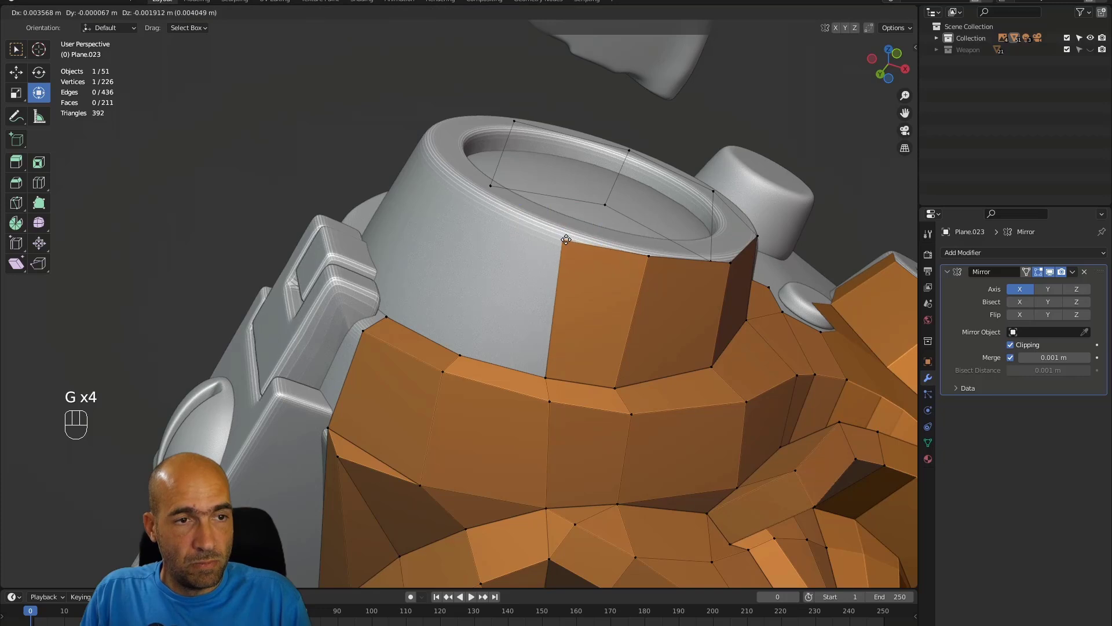
left_click(569, 237)
Step: Fill two more faces between the ledge and lens rim along the barrel's underside toward the buckle
left_click_drag(568, 237, 535, 355, "alt")
left_click(545, 350)
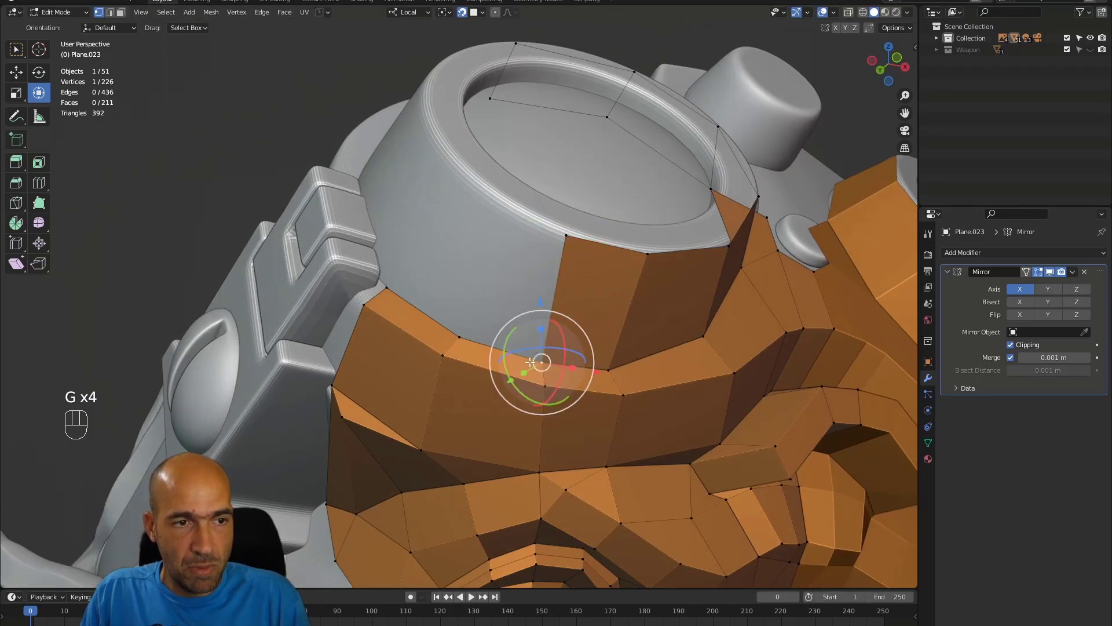
key("f")
left_click(508, 351)
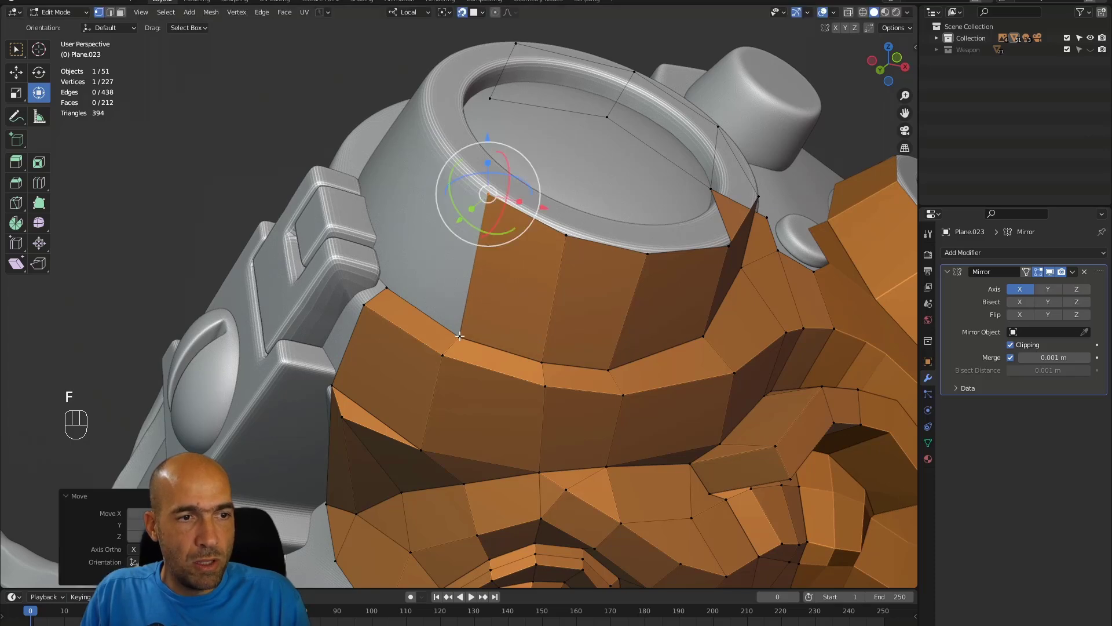
key("f")
left_click(469, 296)
Step: Extrude the end edge of the barrel's top strip outward and down around the lens barrel
middle_click_drag(469, 296, 492, 377, "alt")
middle_click_drag(516, 307, 414, 501, "alt+shift")
middle_click_drag(504, 371, 637, 324, "alt")
middle_click_drag(503, 261, 648, 345, "alt+shift")
key("2")
left_click(453, 143)
middle_click_drag(437, 159, 429, 179, "alt")
key("e")
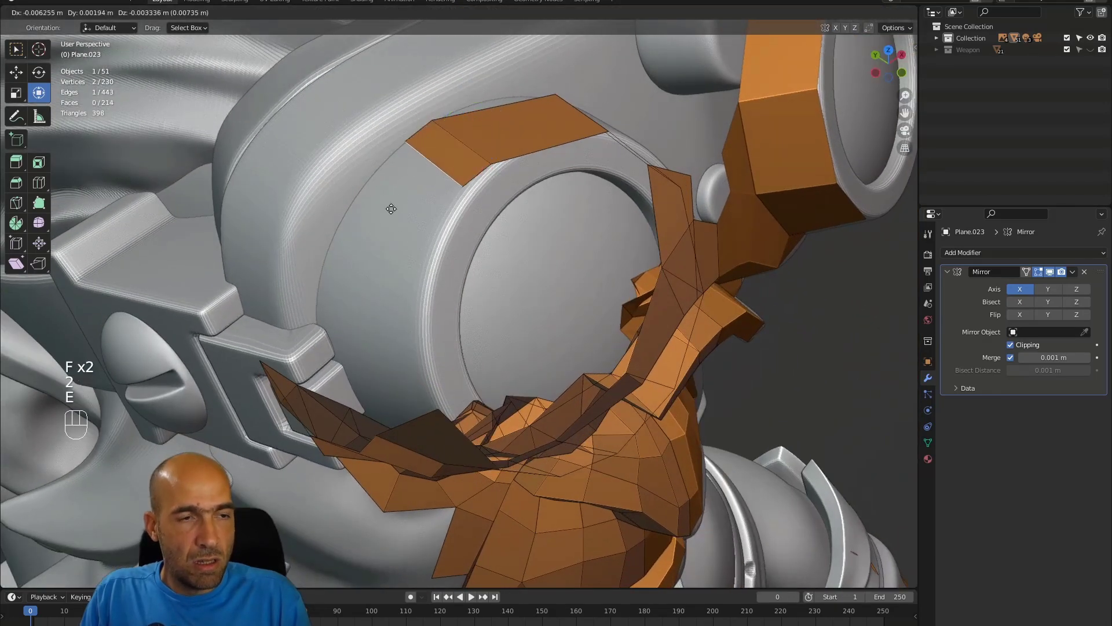
left_click(356, 250)
Step: Move the new face's front vertex onto the lens rim and extrude its end edge further down the barrel's outer side
key("1")
left_click(422, 240)
key("g")
left_click(458, 249)
left_click_drag(458, 249, 485, 202, "alt")
key("2")
left_click(405, 212)
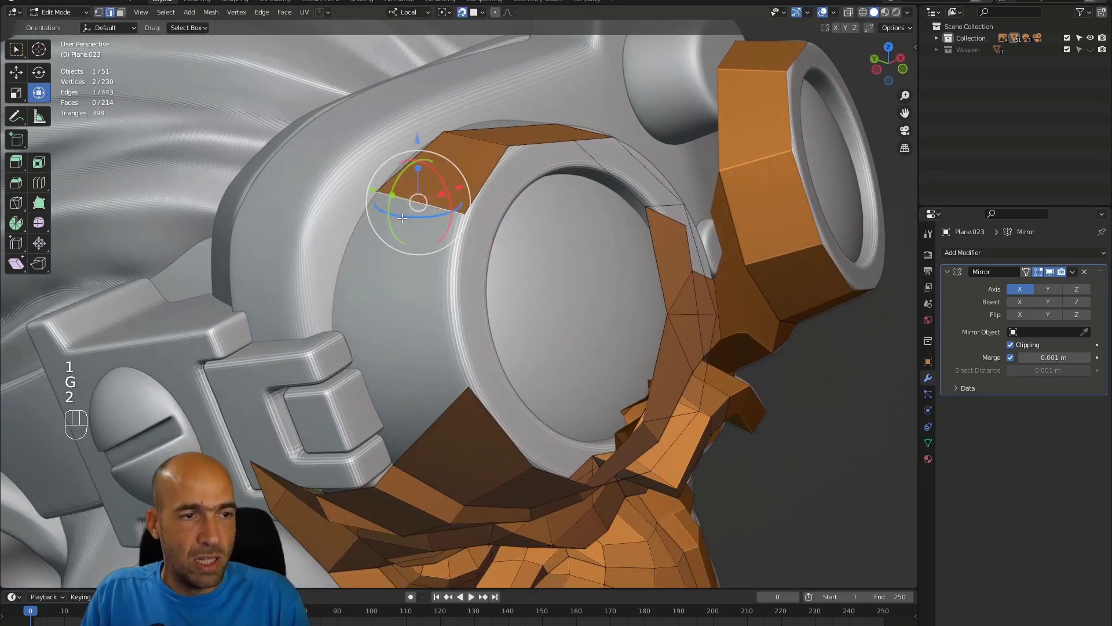
key("e")
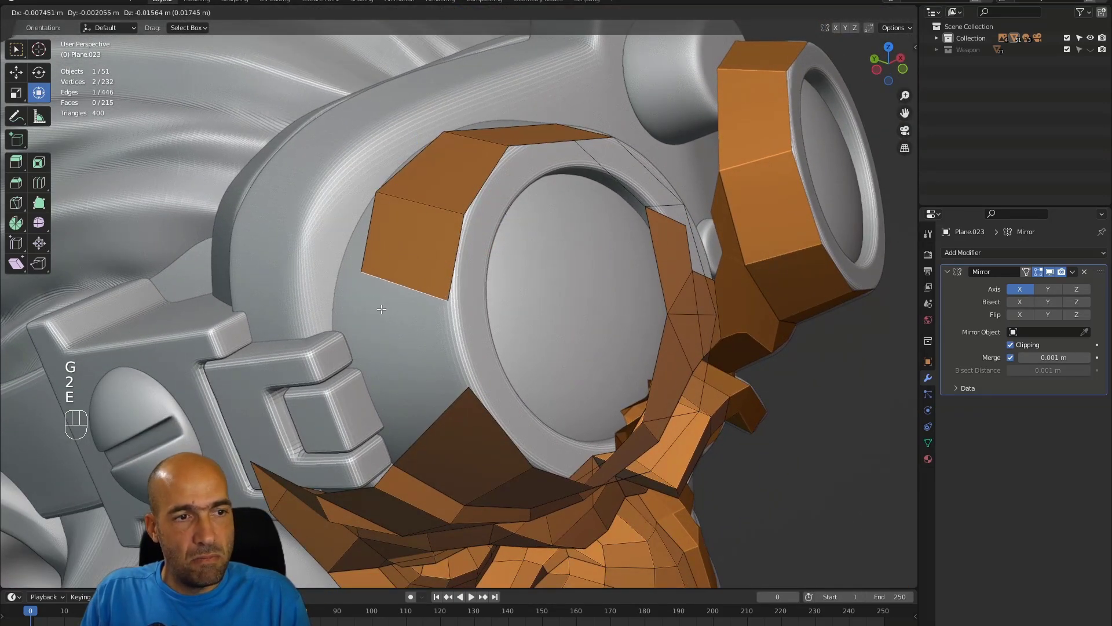
left_click(379, 321)
Step: Move the outer side strip's rear end vertex onto the barrel's base and adjust the vertex beside the buckle
key("1")
left_click(359, 286)
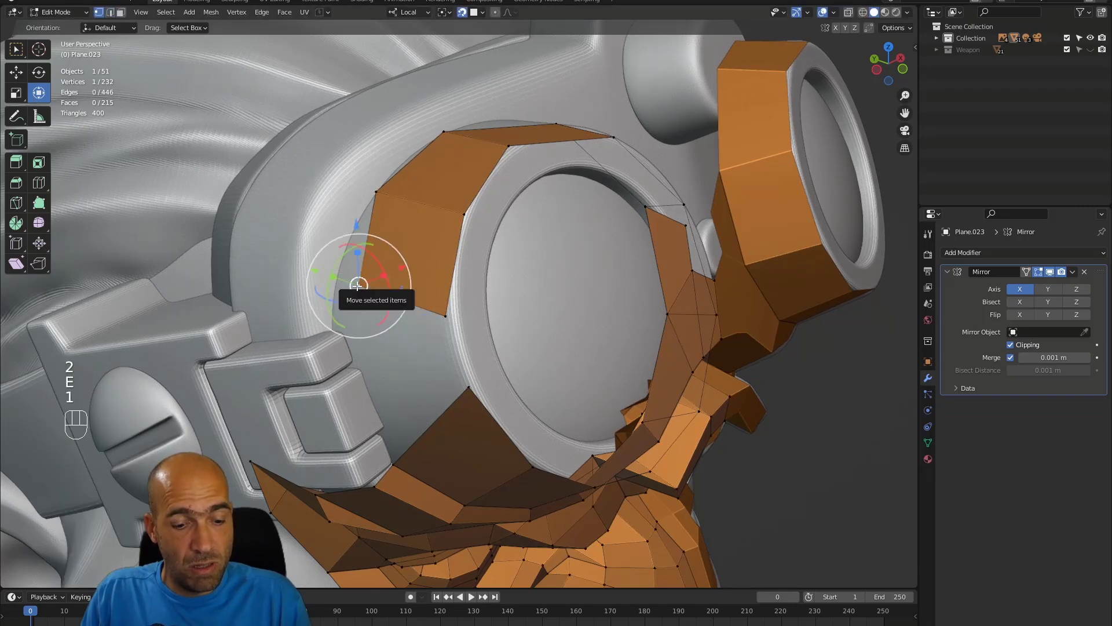
key("g")
left_click(327, 298)
left_click_drag(396, 330, 429, 395, "alt")
left_click(388, 429)
key("g")
left_click(387, 423)
Step: Move two front vertices of the upper barrel strip outward to follow the lens rim
scroll(356, 410, "down", 4)
middle_click_drag(356, 409, 450, 254)
left_click(452, 278)
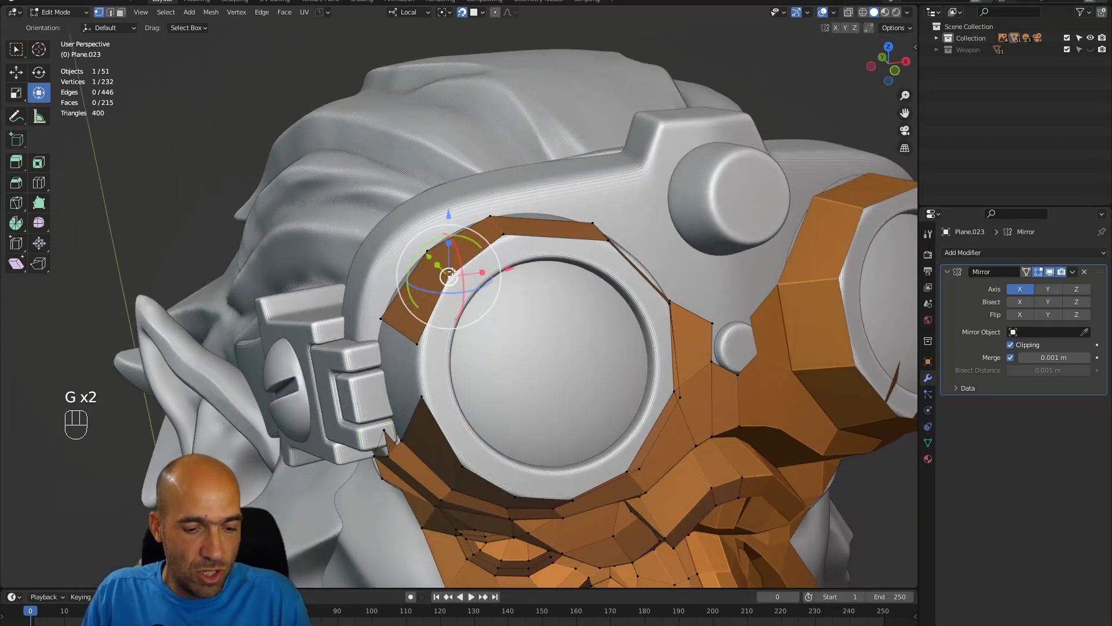
key("g")
left_click(458, 262)
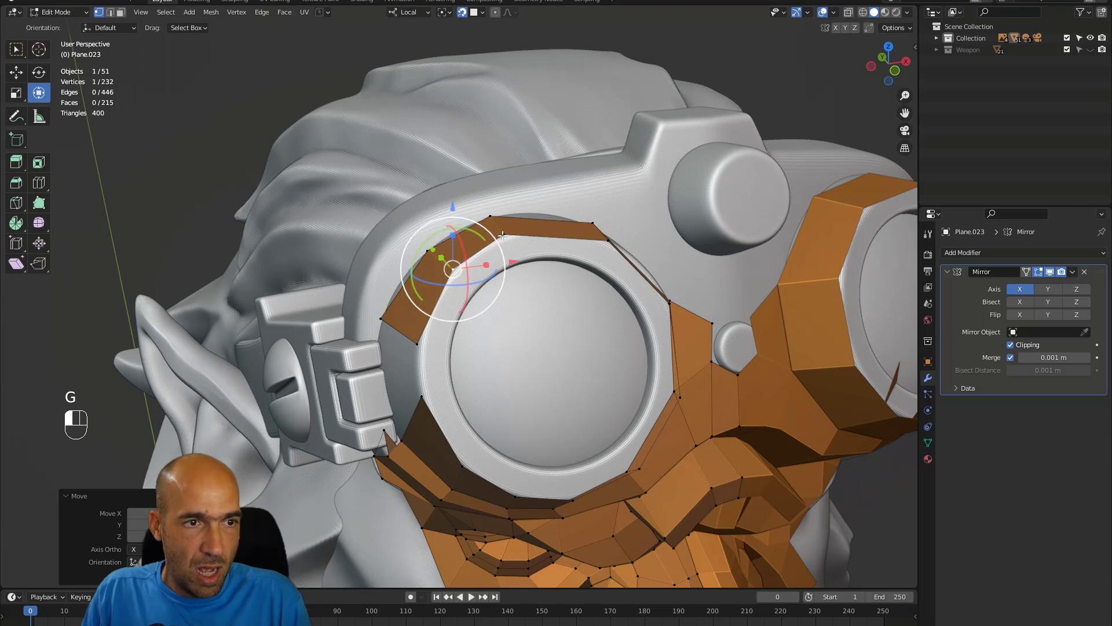
key("g")
key("g")
left_click(505, 234)
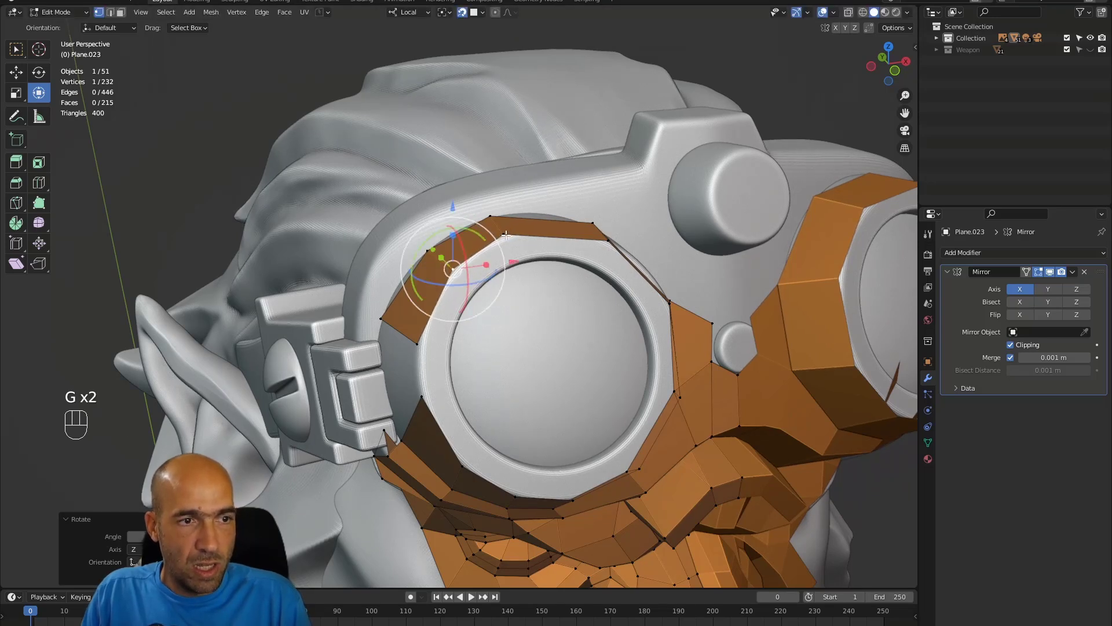
key("g")
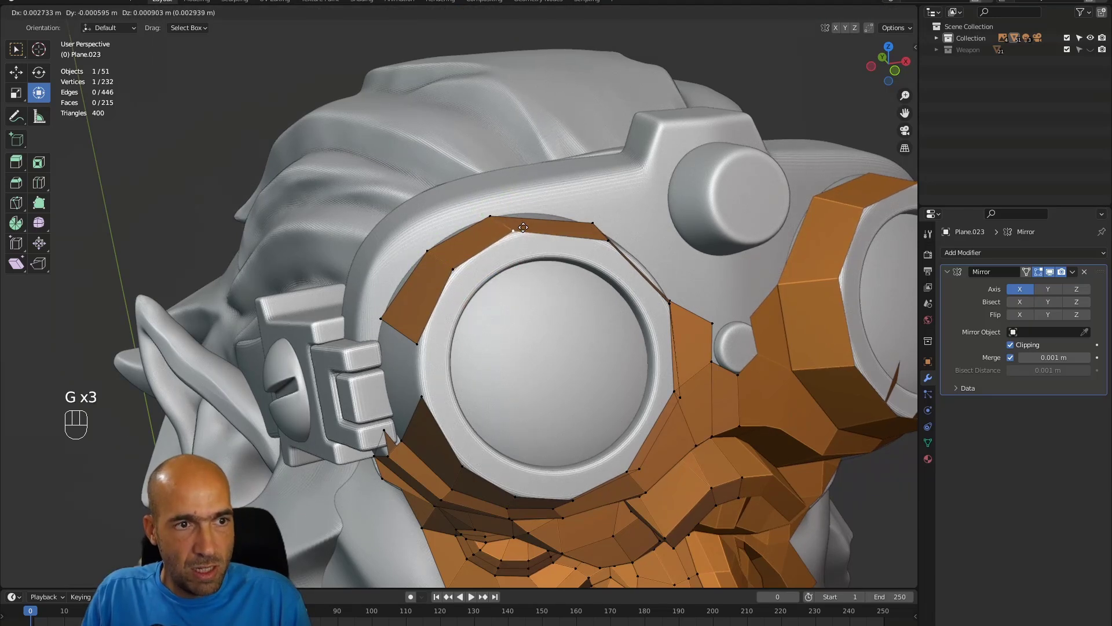
left_click(523, 227)
Step: Adjust the vertices at the upper inner corner of the barrel strip to fit the barrel
key("g")
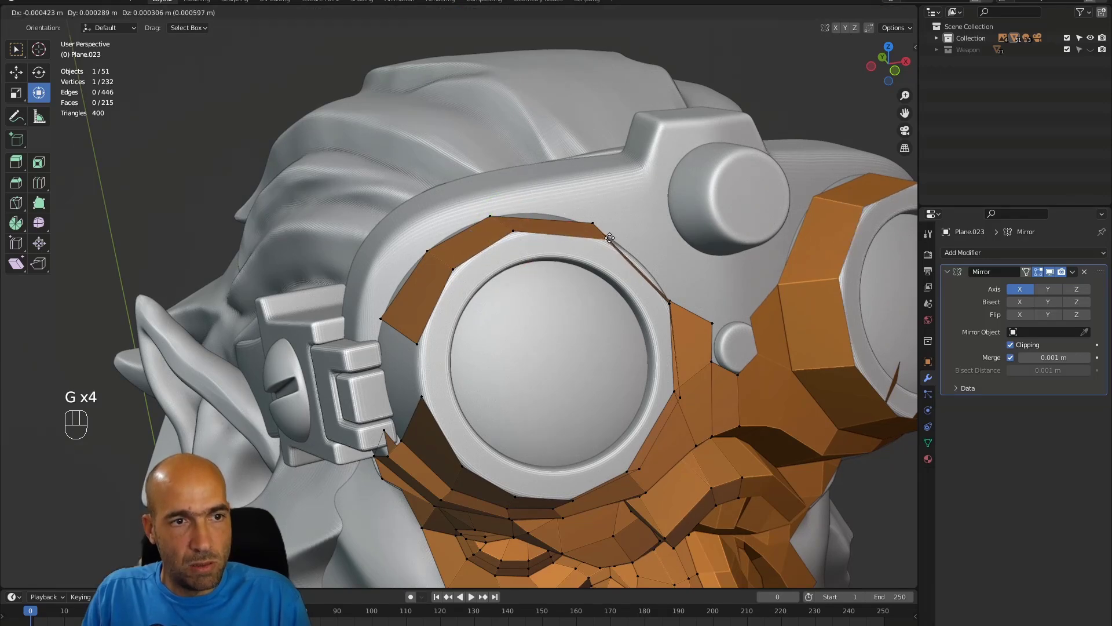
left_click(610, 237)
left_click_drag(608, 240, 597, 272, "alt")
left_click(615, 185)
key("g")
left_click(615, 184)
Step: Extrude the bridge edge above the small button toward the centre and move its upper vertex onto the mirror line
left_click_drag(615, 184, 683, 302, "alt")
key("2")
left_click(676, 308)
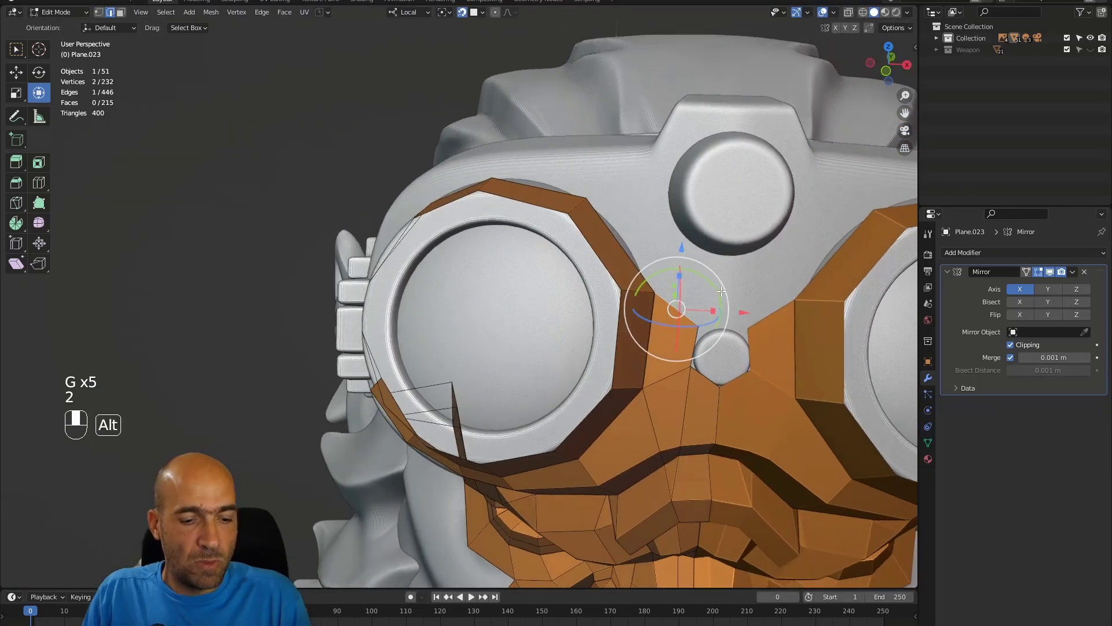
key("e")
left_click(729, 286)
key("1")
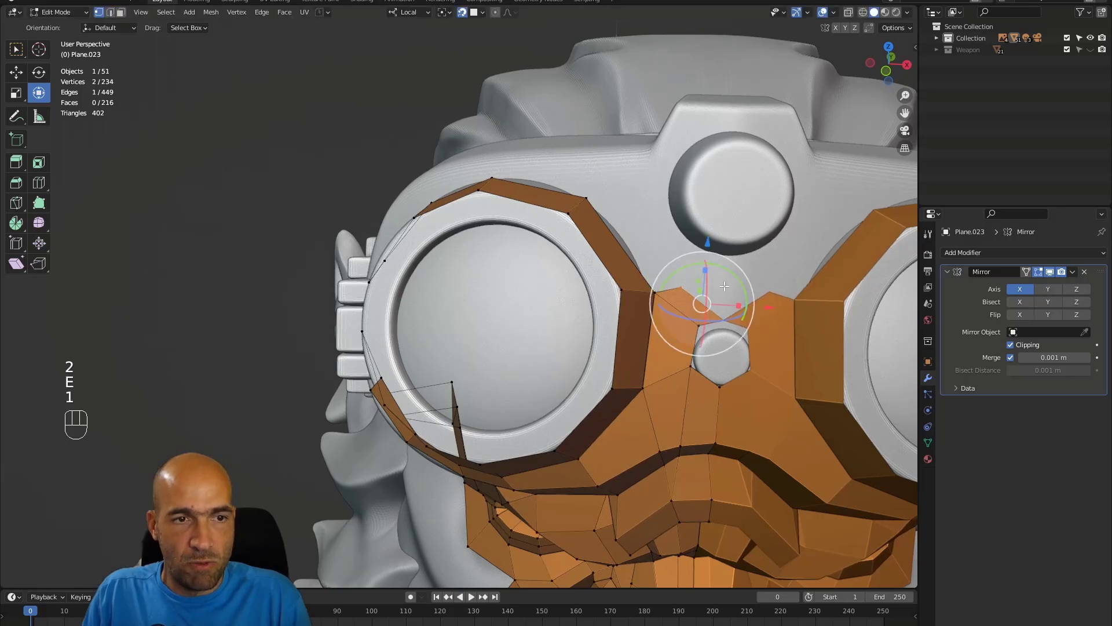
left_click(684, 287)
key("g")
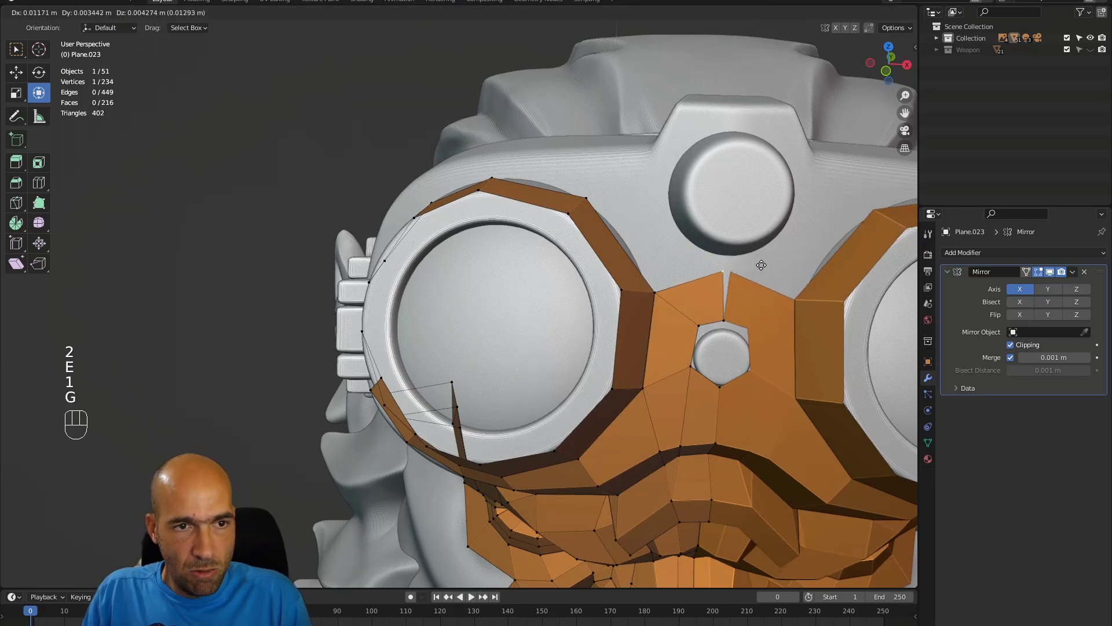
left_click(765, 268)
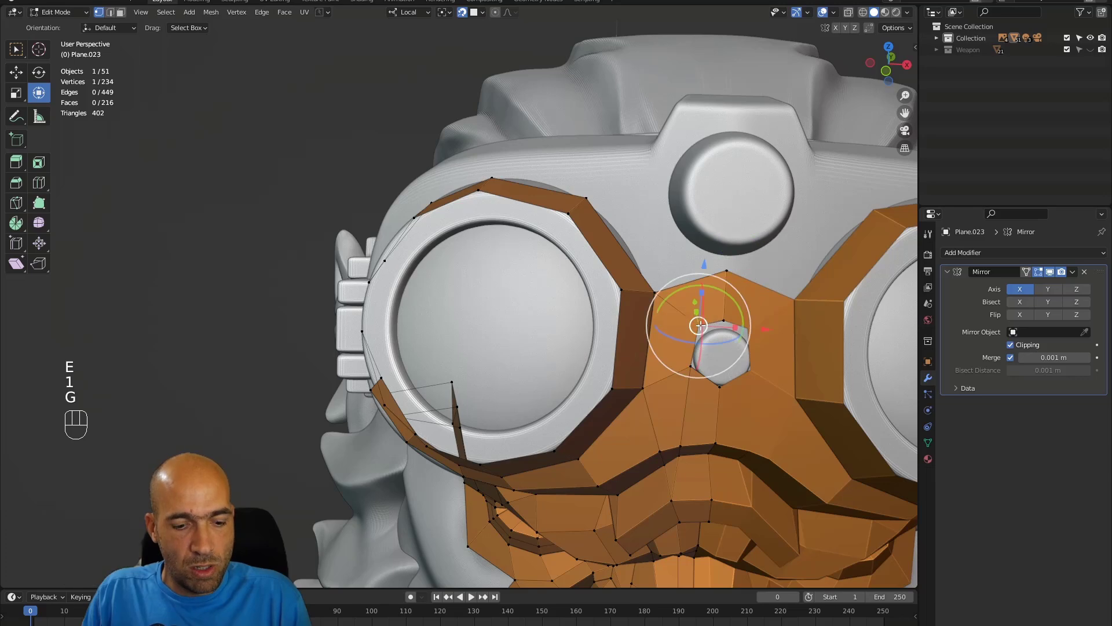
Step: Move the new face's two lower vertices closer to the small button's upper outline
key("g")
left_click(700, 334)
left_click(724, 321)
key("g")
left_click(725, 325)
Step: Move the bridge's corner vertex beside the lens barrel along the global Y axis
middle_click_drag(727, 325, 660, 305, "alt")
middle_click_drag(660, 305, 632, 413, "alt+shift")
key("1")
left_click(645, 369)
key("g")
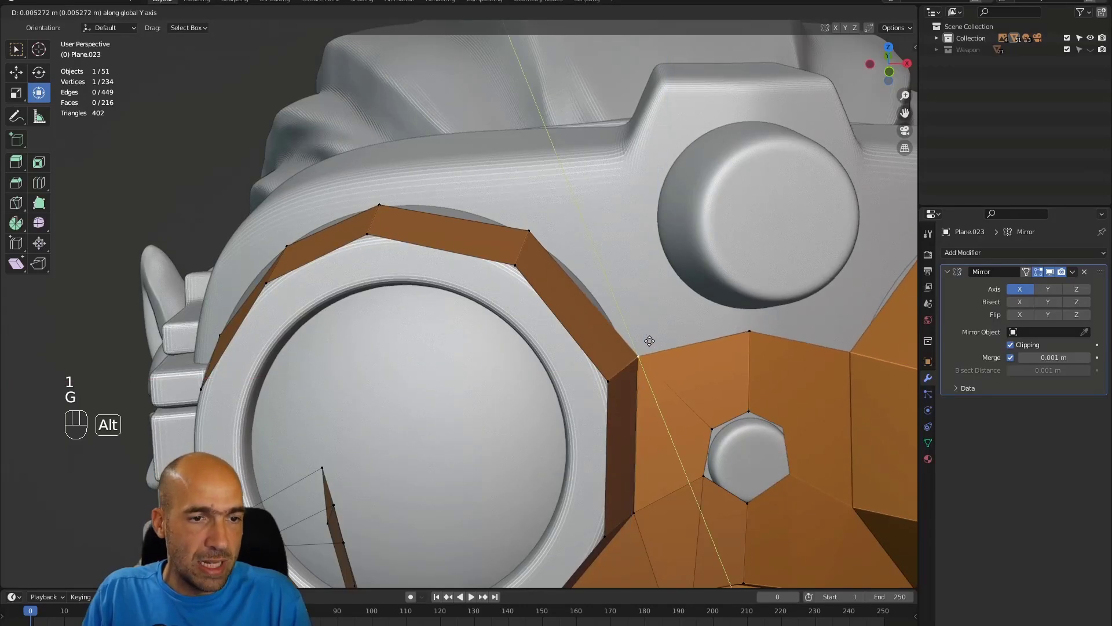
left_click(650, 341)
Step: Fill a face between the lens barrel and the large button, and adjust the centre vertex beneath the button
middle_click_drag(650, 342, 613, 314, "alt")
scroll(641, 354, "down", 1)
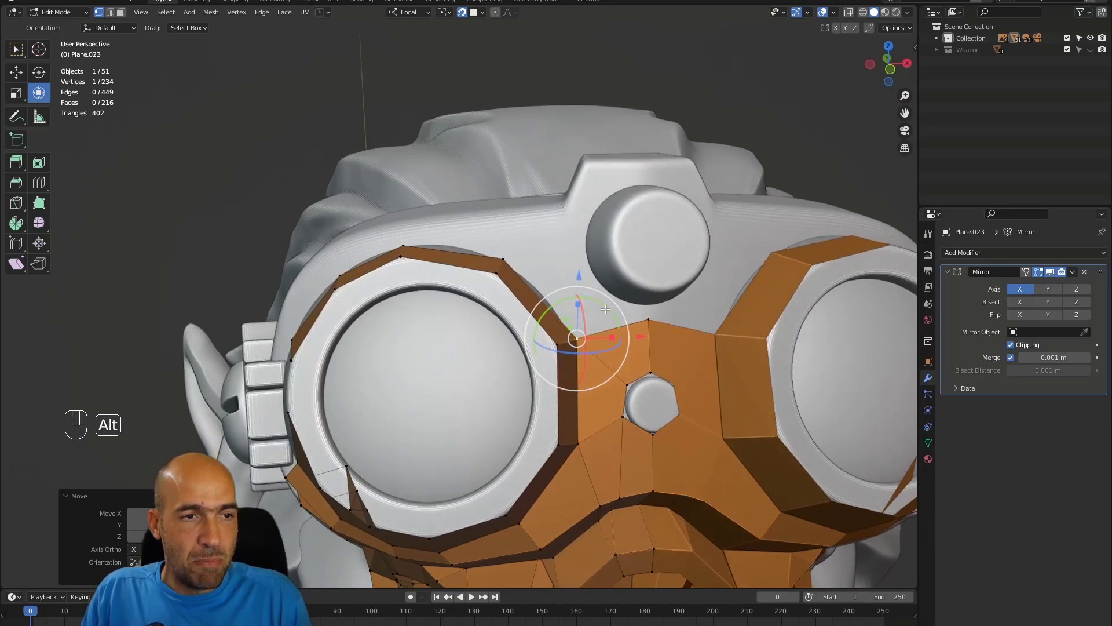
key("f")
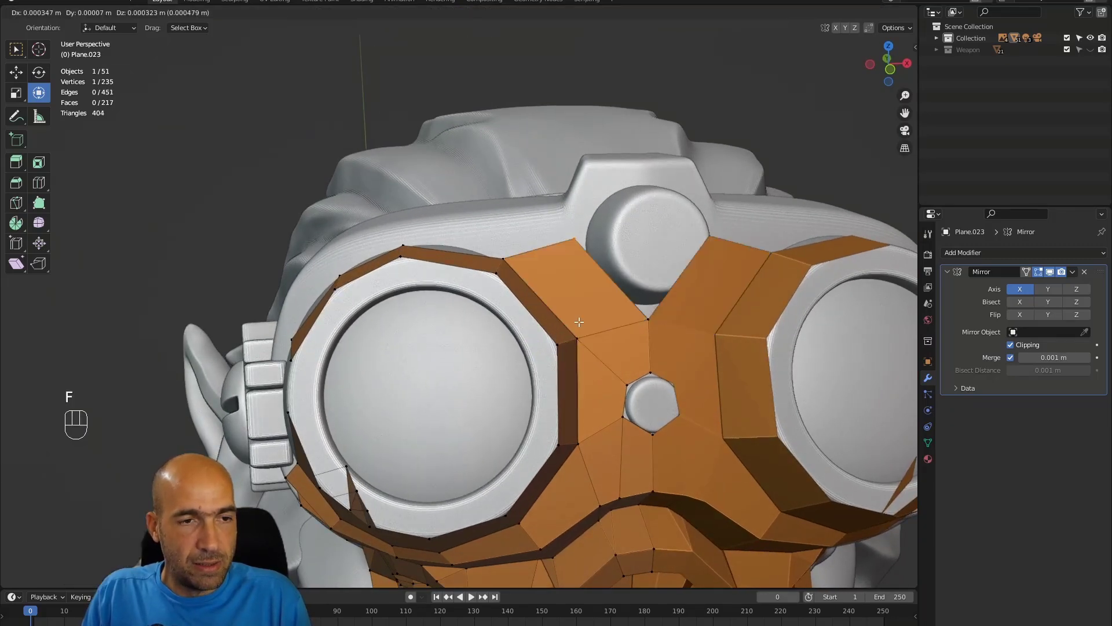
left_click(588, 360)
middle_click_drag(624, 341, 648, 244, "alt")
left_click(649, 326)
key("g")
left_click(648, 315)
Step: Extrude the edge beneath the large button forward along its side and move the new outer vertex onto its front rim
key("2")
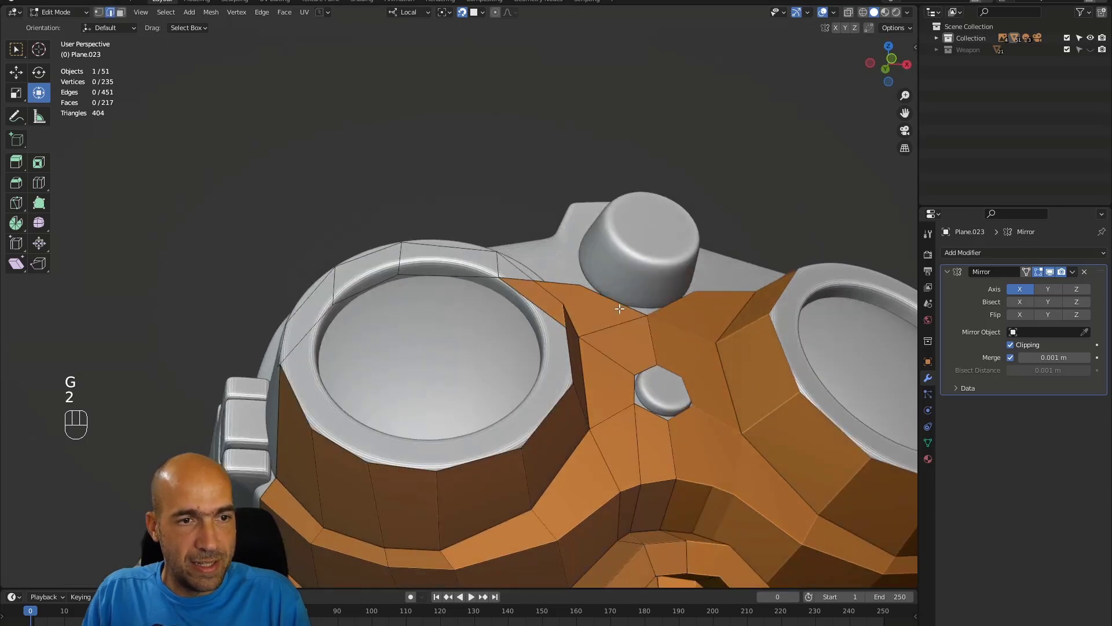
key("e")
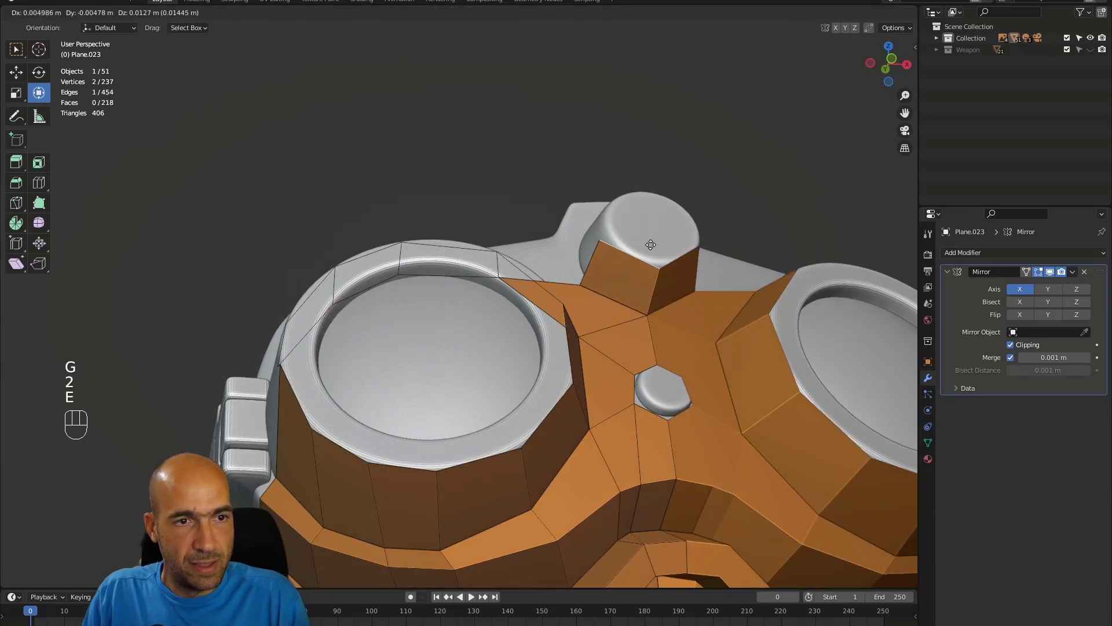
left_click(650, 244)
middle_click_drag(649, 245, 626, 279, "alt")
key("1")
left_click(603, 236)
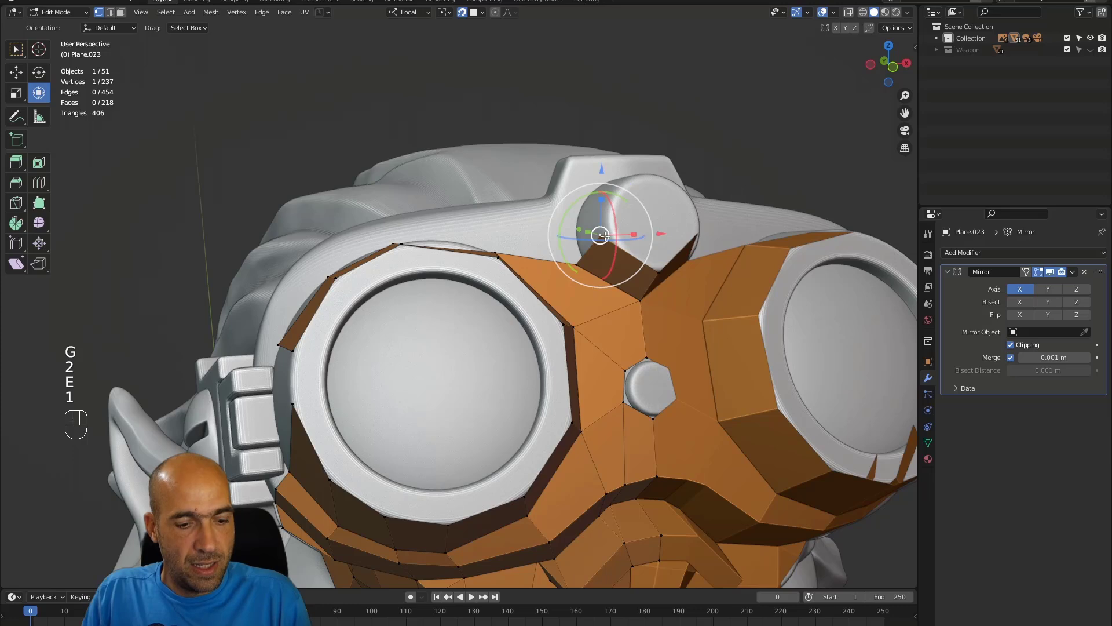
key("g")
left_click(620, 245)
Step: Extrude the outer edge upward along the large button's side and move its rear vertex to the button's base
key("2")
middle_click_drag(608, 232, 598, 261)
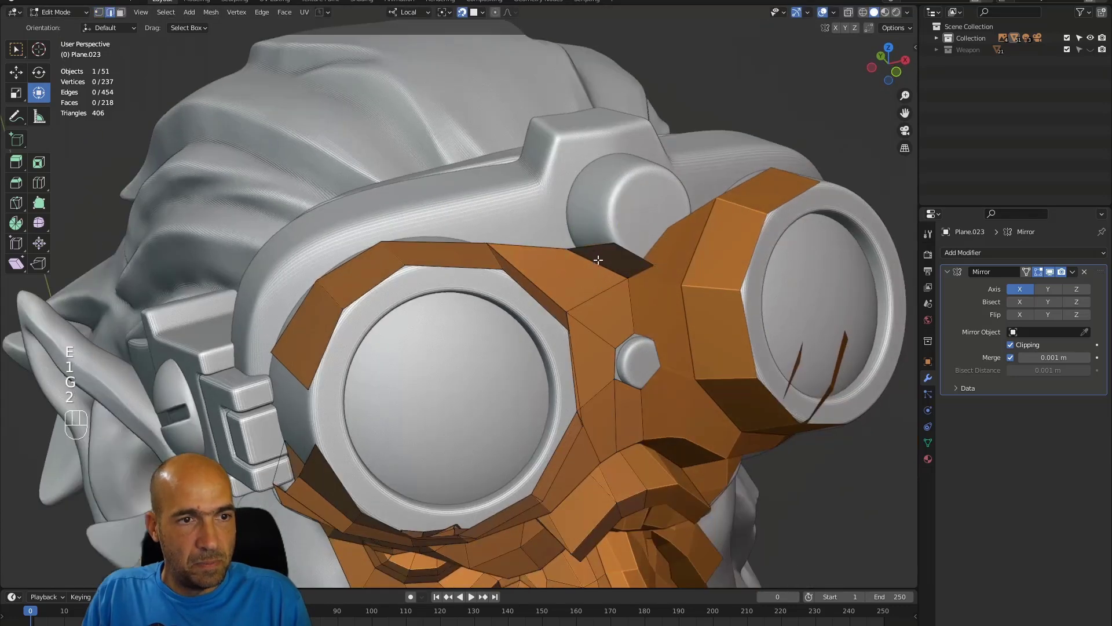
key("e")
left_click(586, 201)
key("1")
left_click(566, 204)
key("g")
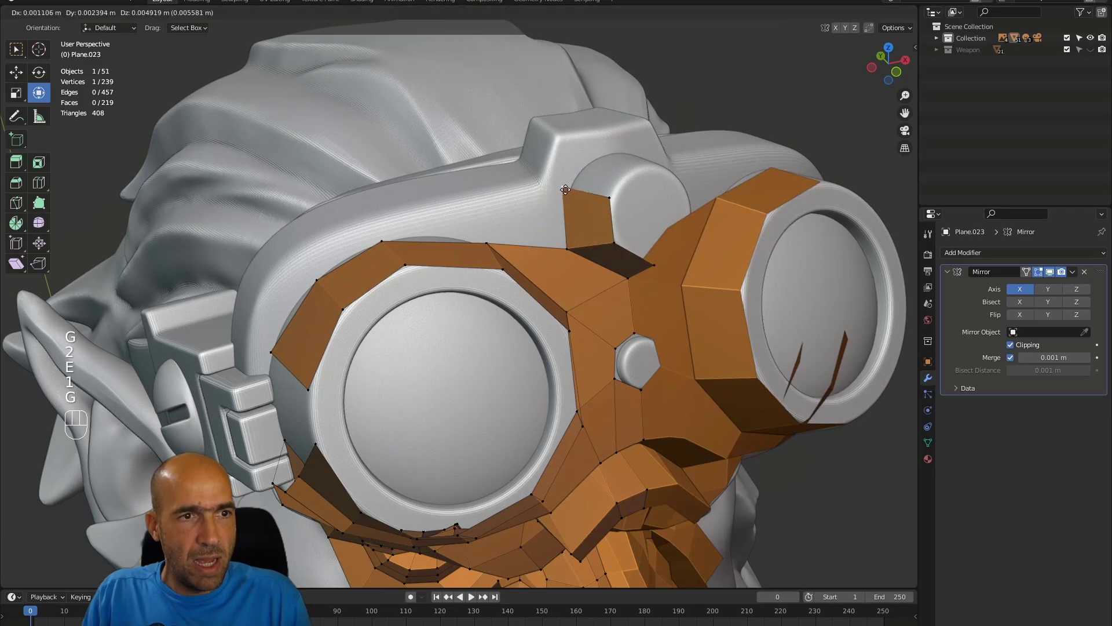
left_click(570, 187)
Step: Extrude the side face's upper edge over the large button and move its rear vertex toward the centre line
middle_click_drag(570, 187, 569, 223, "alt")
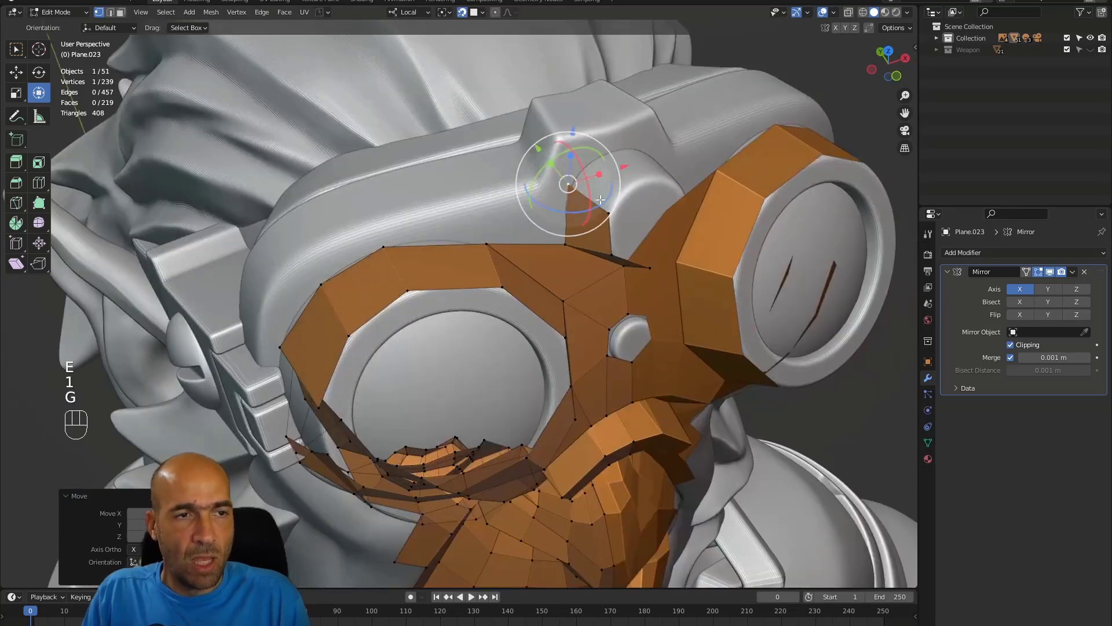
key("2")
key("e")
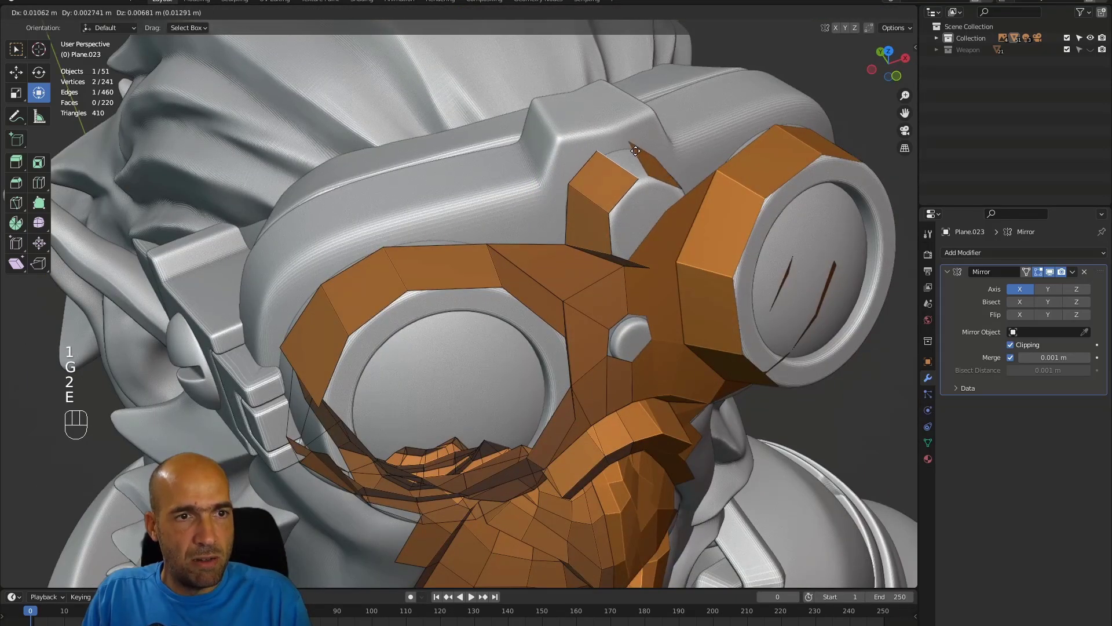
left_click(639, 150)
key("1")
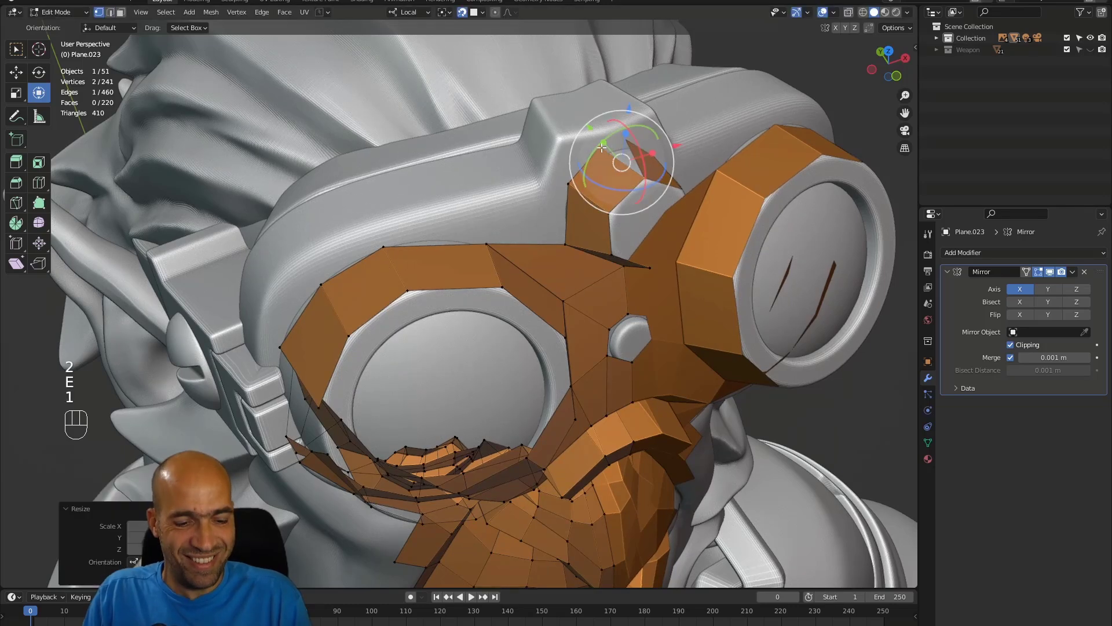
left_click(602, 149)
key("g")
left_click(625, 144)
Step: Fill the open front of the large button with a face from its lower front edge
middle_click_drag(624, 144, 548, 197, "alt")
key("2")
left_click(557, 215)
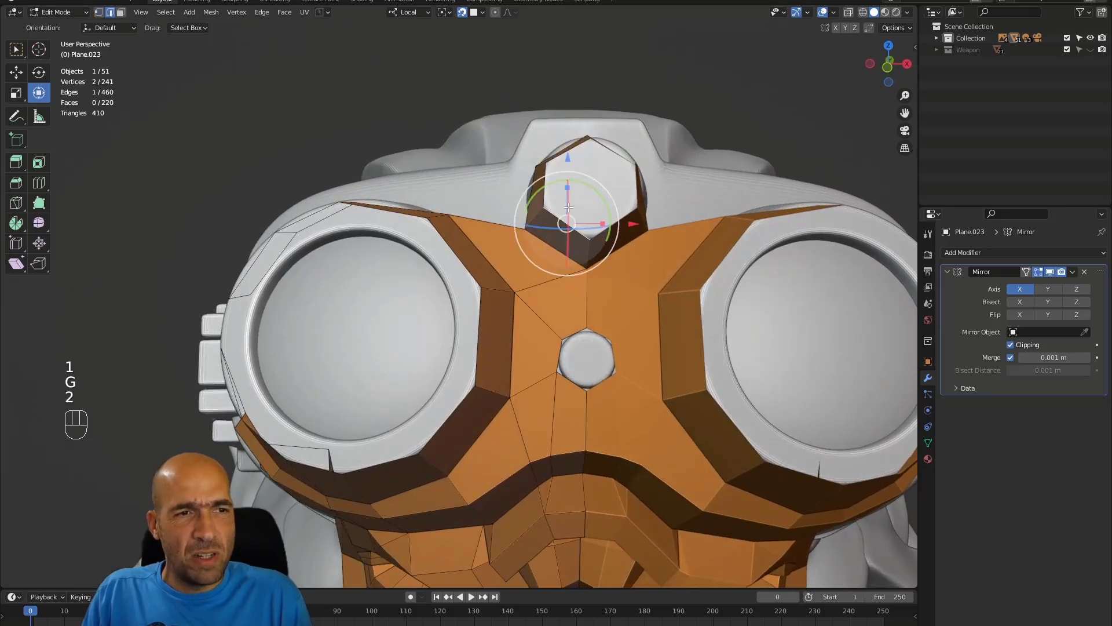
key("f")
Step: Extrude the edge beside the small centre button forward along its side and adjust the new outer vertex on its front rim
left_click_drag(550, 197, 606, 238, "alt+shift")
middle_click_drag(606, 238, 573, 239, "alt")
middle_click_drag(573, 239, 591, 249, "alt")
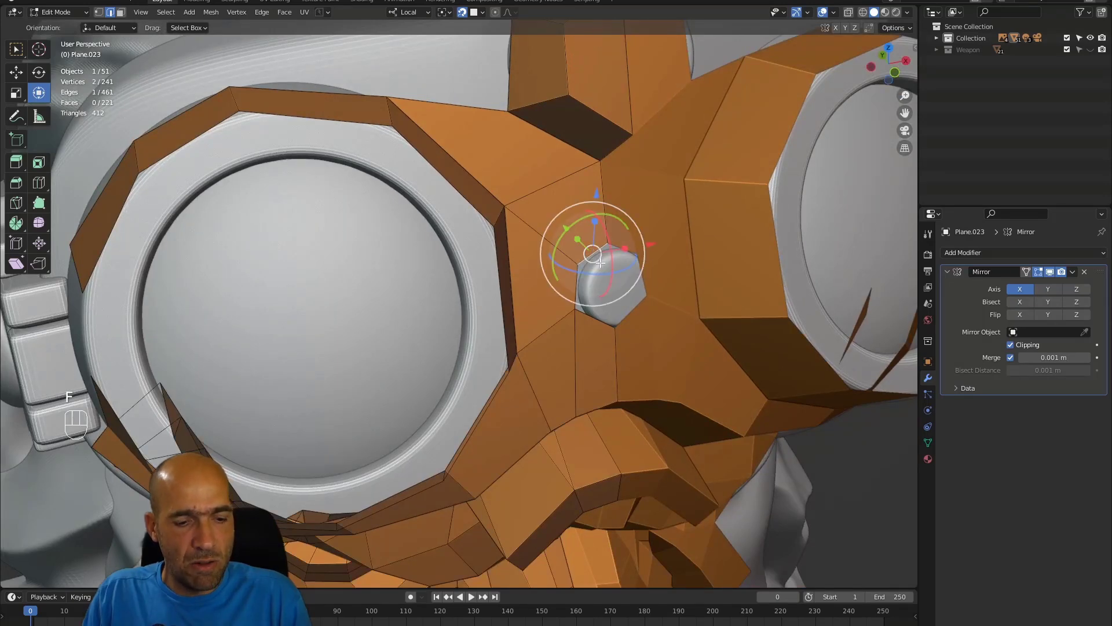
key("e")
left_click(612, 272)
mouse_move(613, 272)
left_mouse_down("alt")
mouse_move(617, 262)
mouse_move(607, 267)
left_mouse_up("alt")
key("1")
left_click(596, 271)
key("g")
left_click(577, 269)
Step: Fill the next face down the small button's side and position its new vertex on the front rim
key("2")
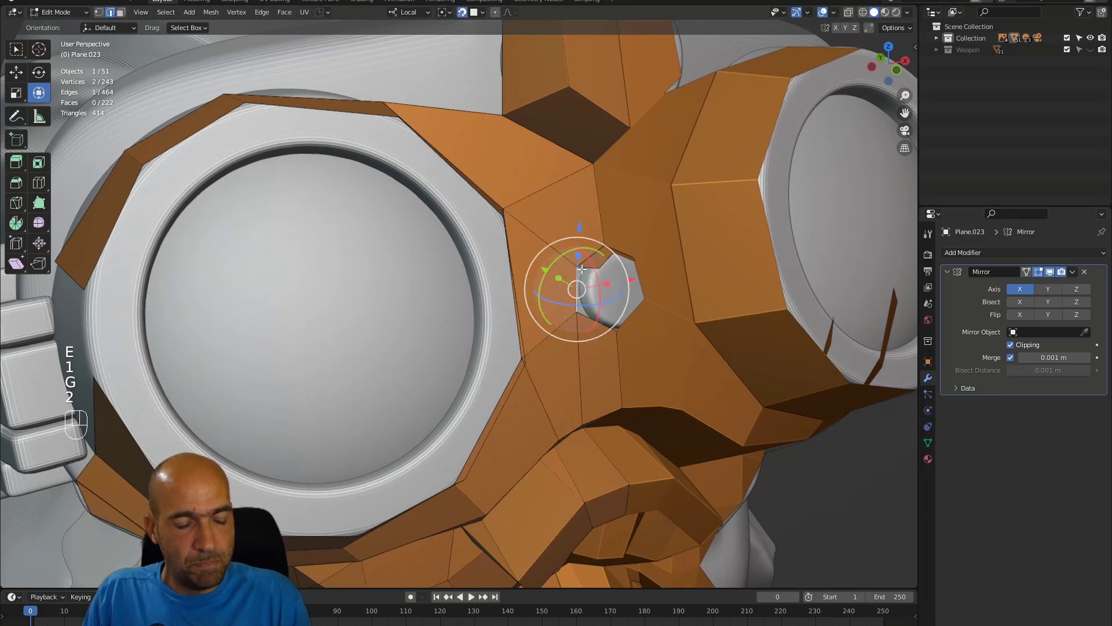
key("f")
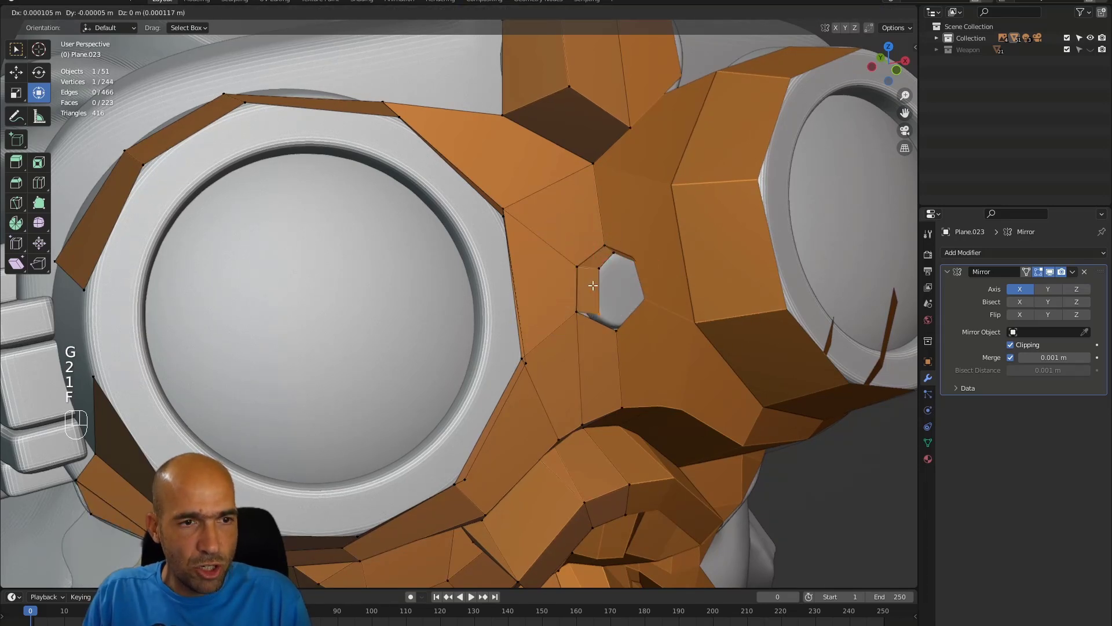
left_click(593, 273)
left_click_drag(593, 272, 542, 323, "alt")
key("g")
key("g")
left_click(600, 299)
Step: Fill the face beneath the small button with its vertex near the centre line, and cap the button's front
key("f")
key("g")
key("g")
left_click(539, 297)
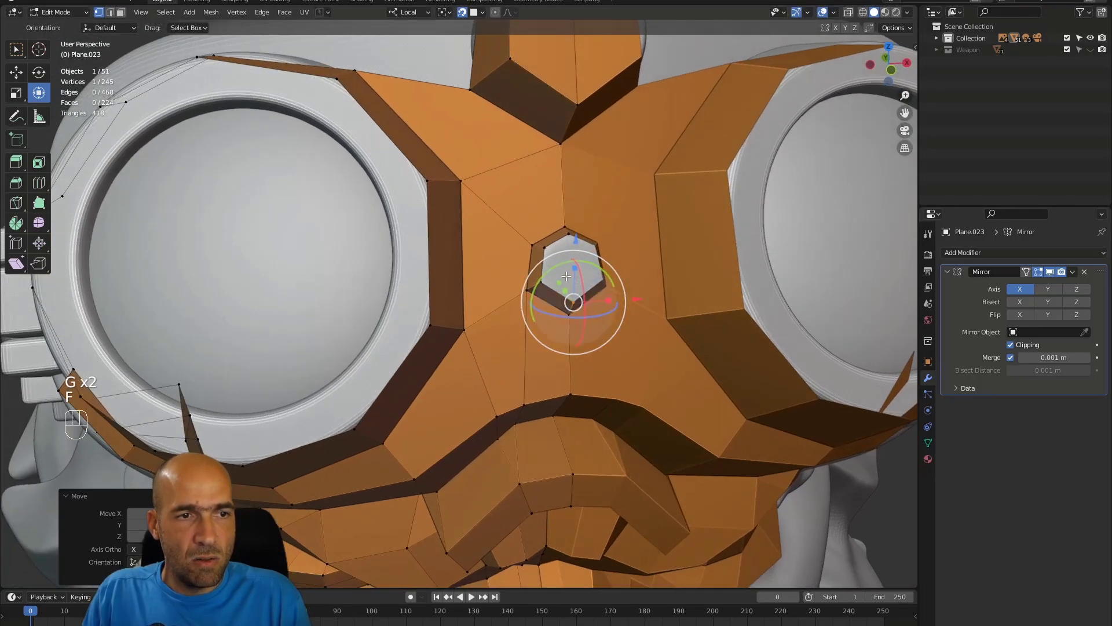
key("2")
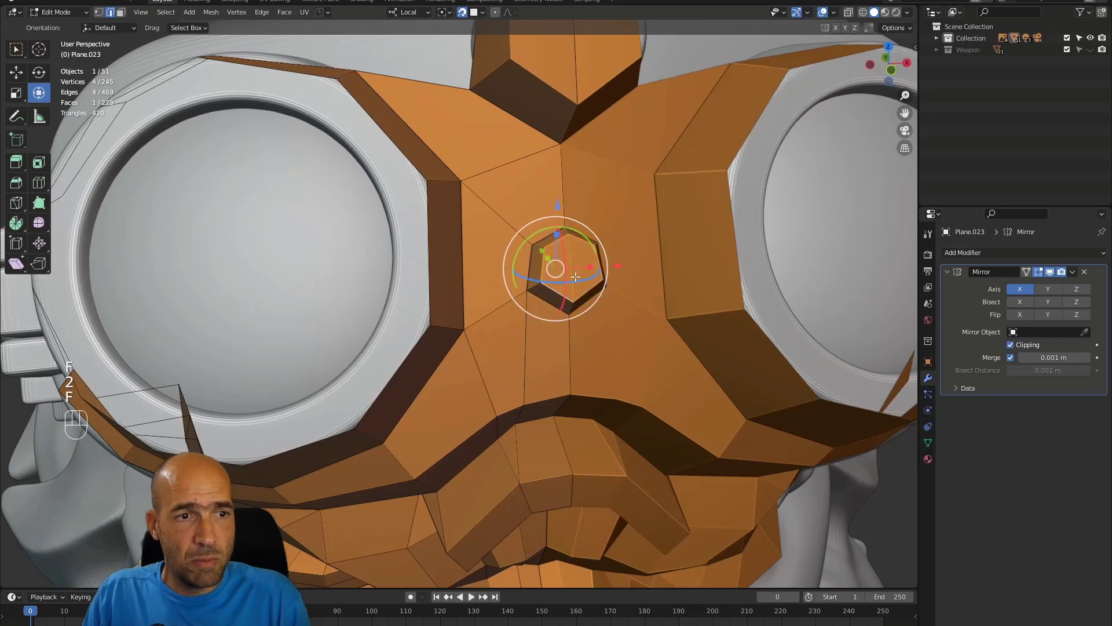
Step: Fill a face between the lens barrel and the large button's side, placing its new vertex at the raised centre block's lower corner
left_click_drag(575, 282, 573, 394, "ctrl+alt")
left_click_drag(538, 255, 568, 278, "alt")
left_click_drag(487, 147, 580, 278, "alt+shift")
left_click_drag(571, 277, 644, 265, "alt")
left_click(606, 281)
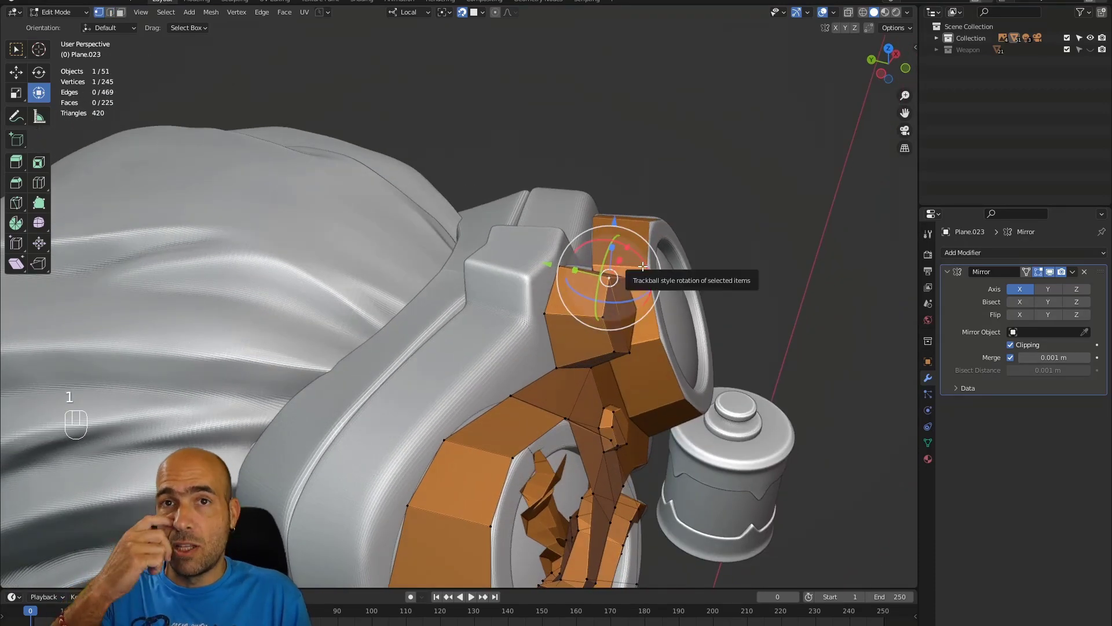
middle_click_drag(643, 265, 570, 243, "alt")
middle_click_drag(498, 316, 543, 309, "alt+shift")
left_click_drag(653, 271, 585, 348)
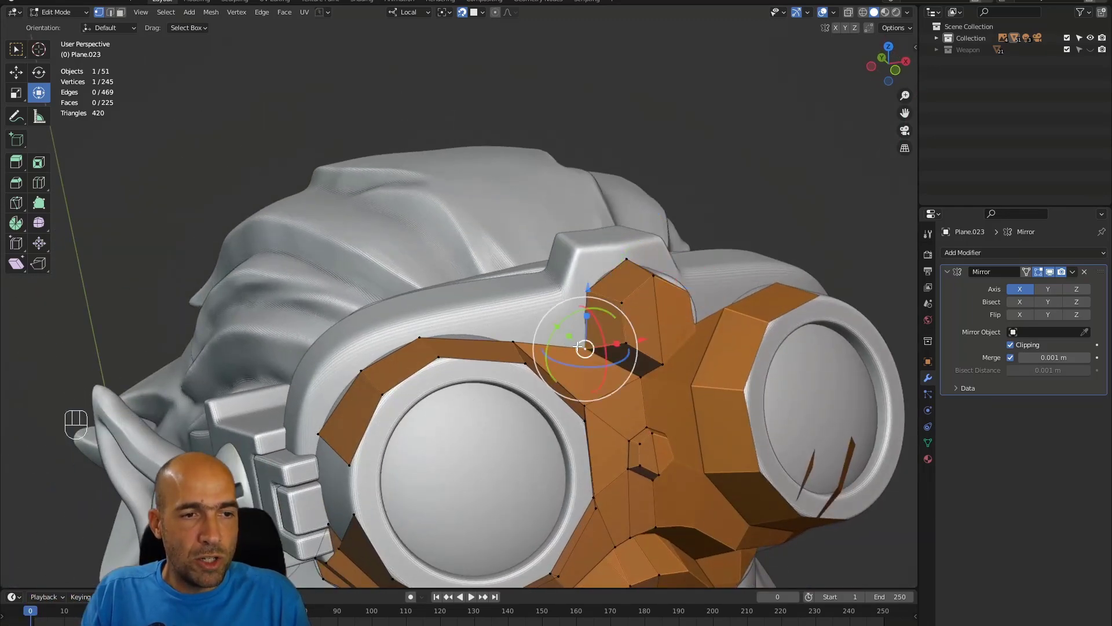
key("f")
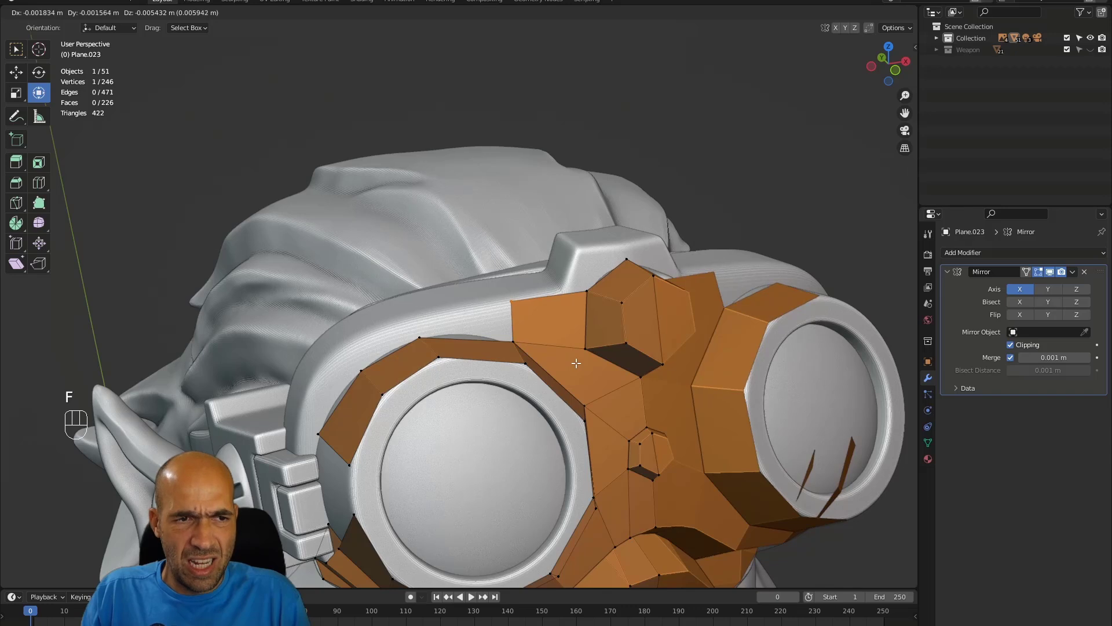
left_click(631, 353)
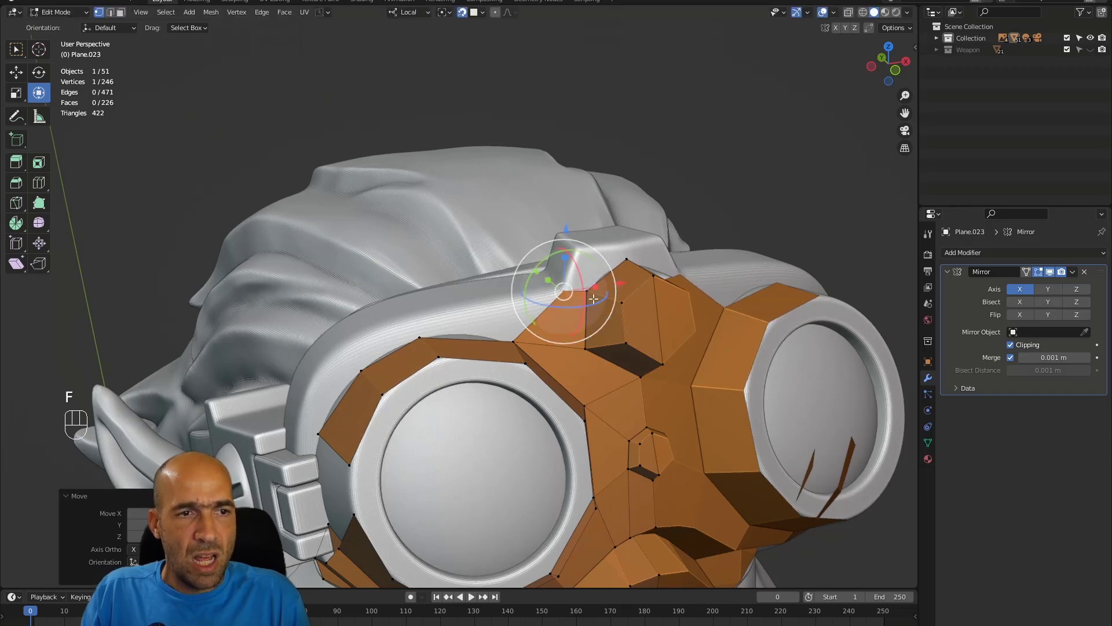
Step: Fill the face above the large button up to the raised block's front corner, and adjust the vertex at the block's base
key("f")
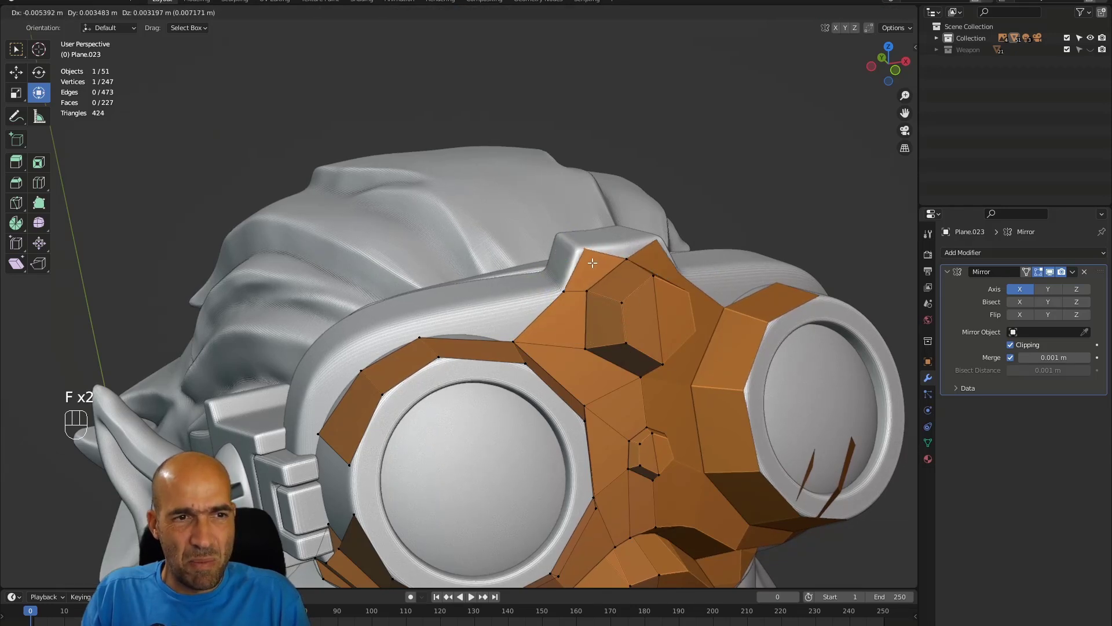
left_click(582, 264)
left_click_drag(536, 278, 684, 234, "alt")
left_click(682, 233)
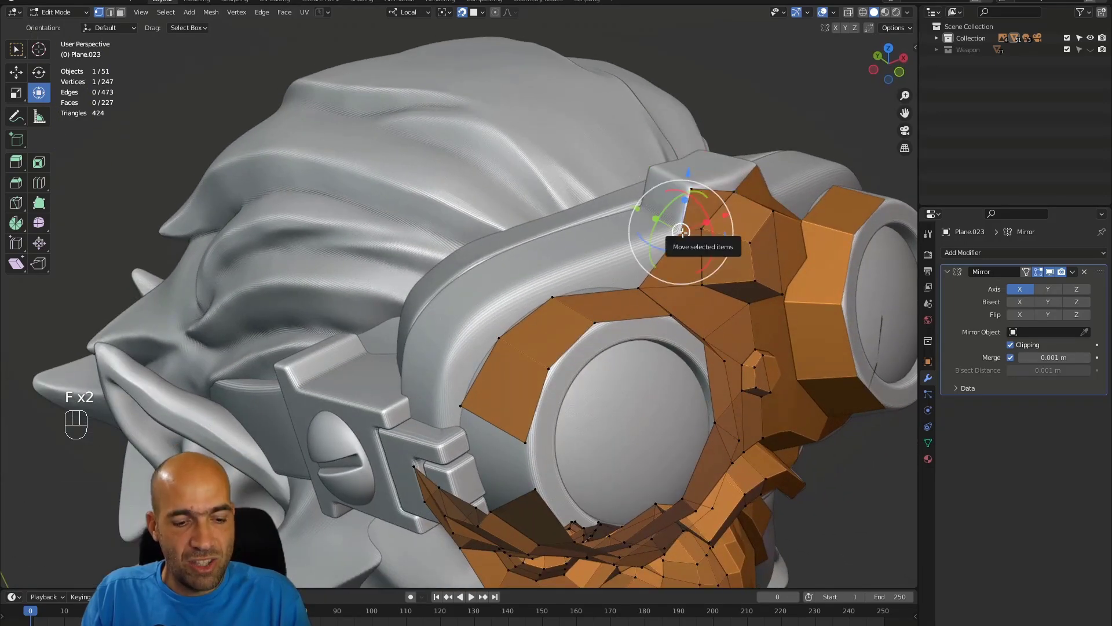
key("g")
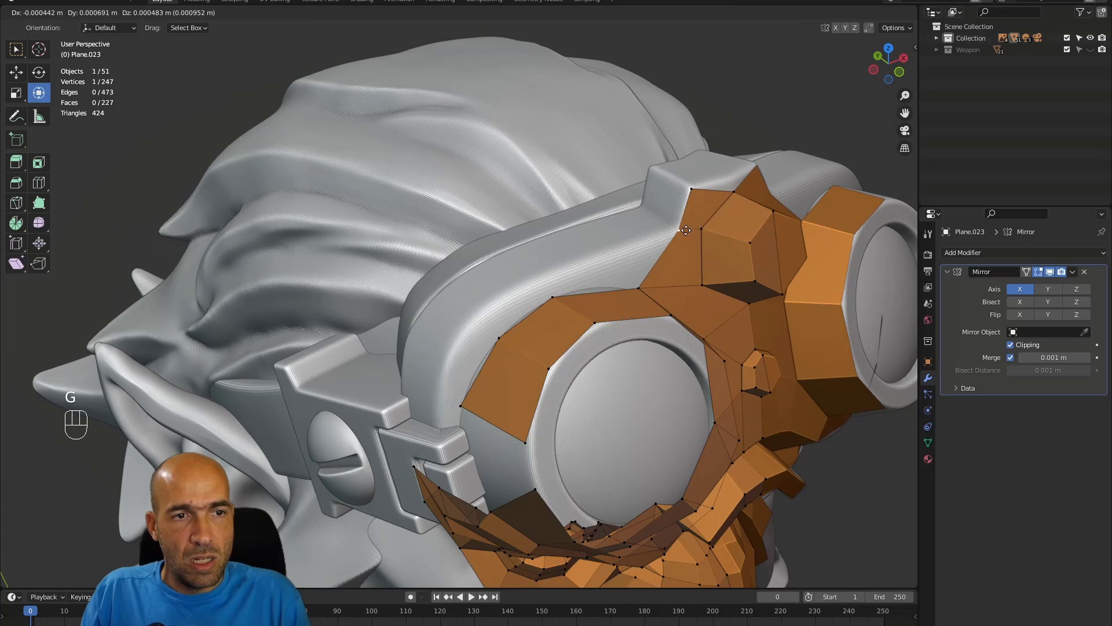
left_click(687, 229)
Step: Fill three consecutive faces around the upper lens barrel, placing their new vertices along the goggle frame's front rim
left_click_drag(687, 231, 655, 230, "alt")
left_click(628, 281)
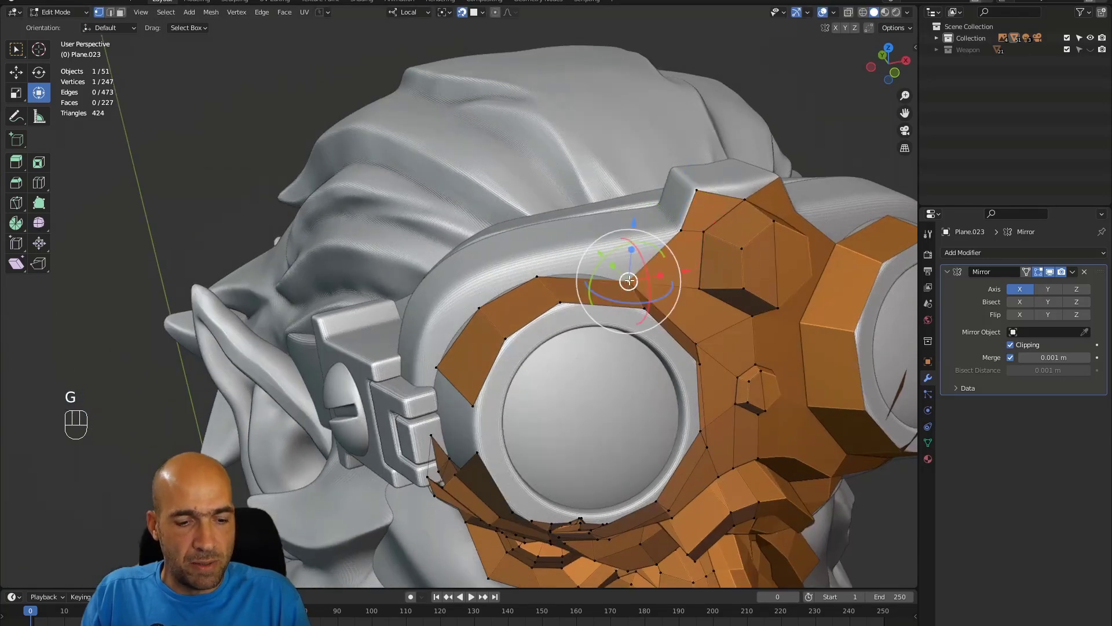
key("f")
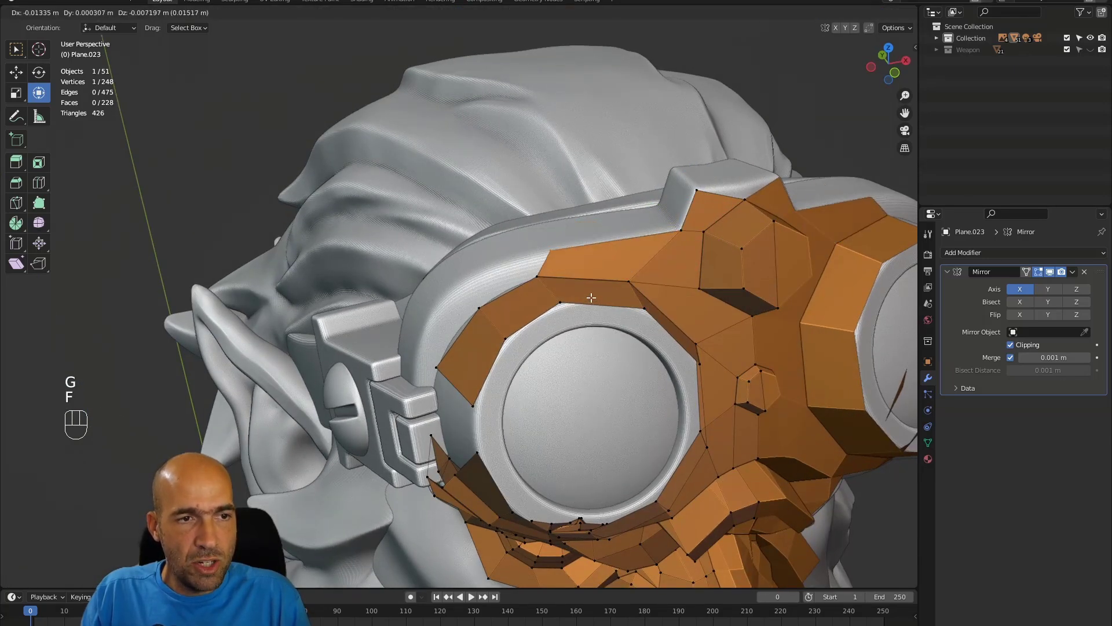
left_click(591, 299)
key("f")
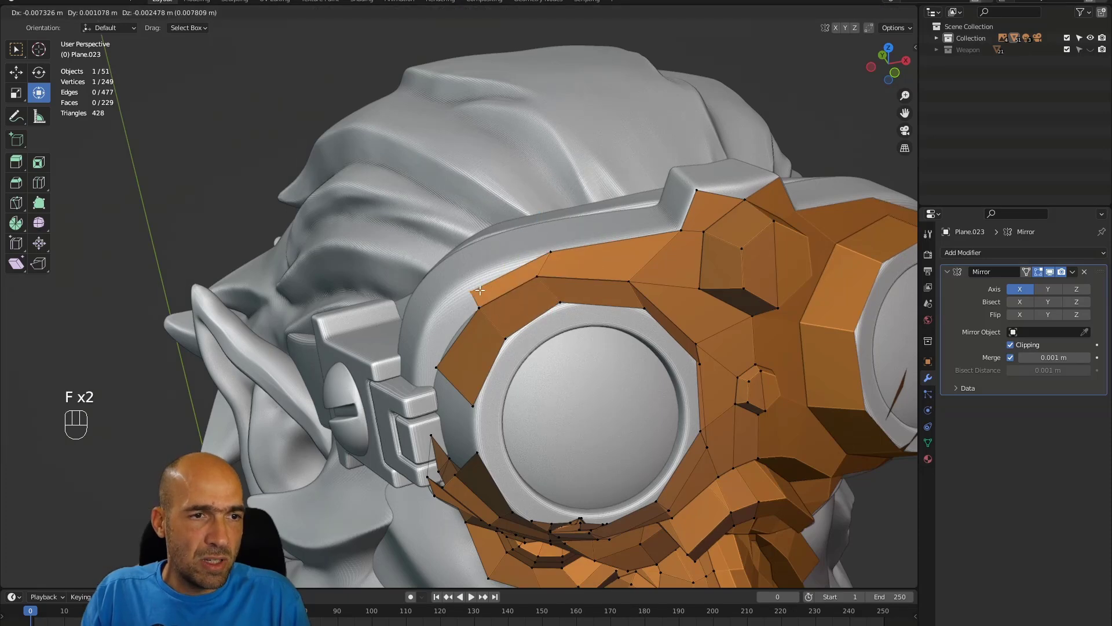
left_click(463, 282)
key("f")
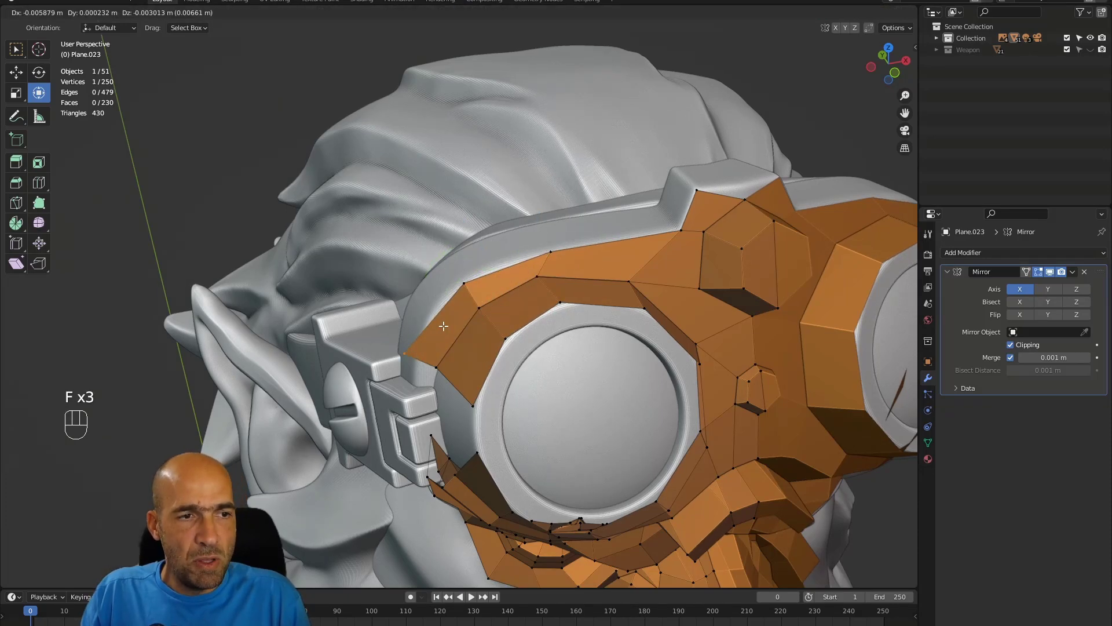
left_click(464, 300)
Step: Extrude the front side edge of the raised centre block backward along its side to its rear
middle_click_drag(504, 285, 547, 324, "alt")
middle_click_drag(548, 325, 621, 284, "alt")
left_click(651, 306)
middle_click_drag(747, 322, 724, 307, "alt")
middle_click_drag(724, 307, 718, 240, "ctrl+alt")
middle_click_drag(718, 241, 487, 255, "alt+shift")
middle_click_drag(487, 255, 601, 291, "ctrl+alt")
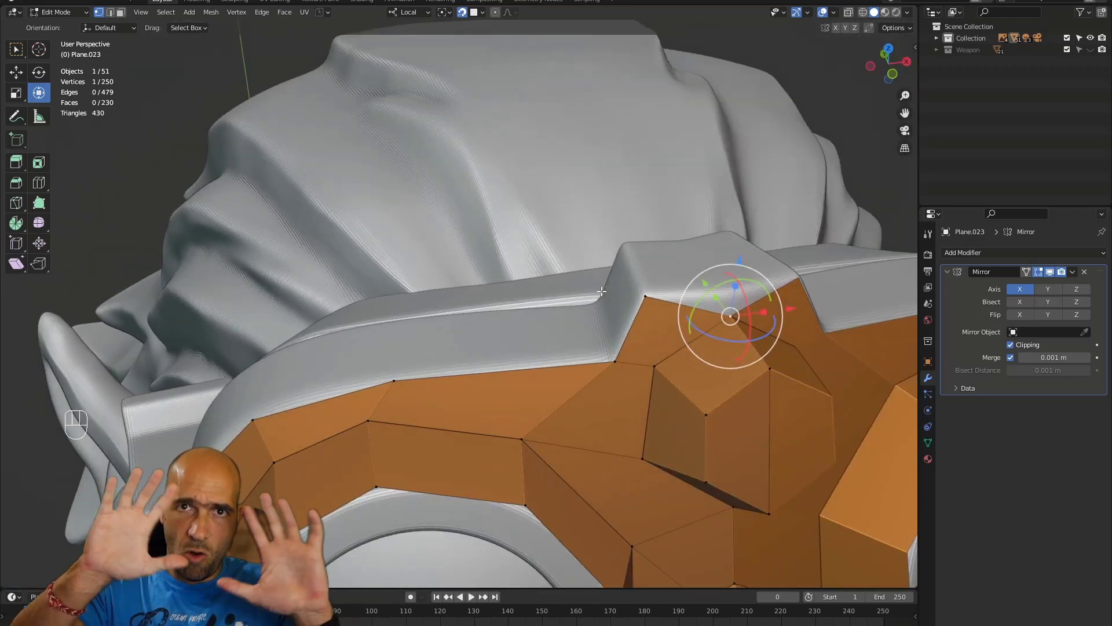
middle_click_drag(592, 312, 640, 325, "alt")
key("2")
left_click(658, 362)
key("e")
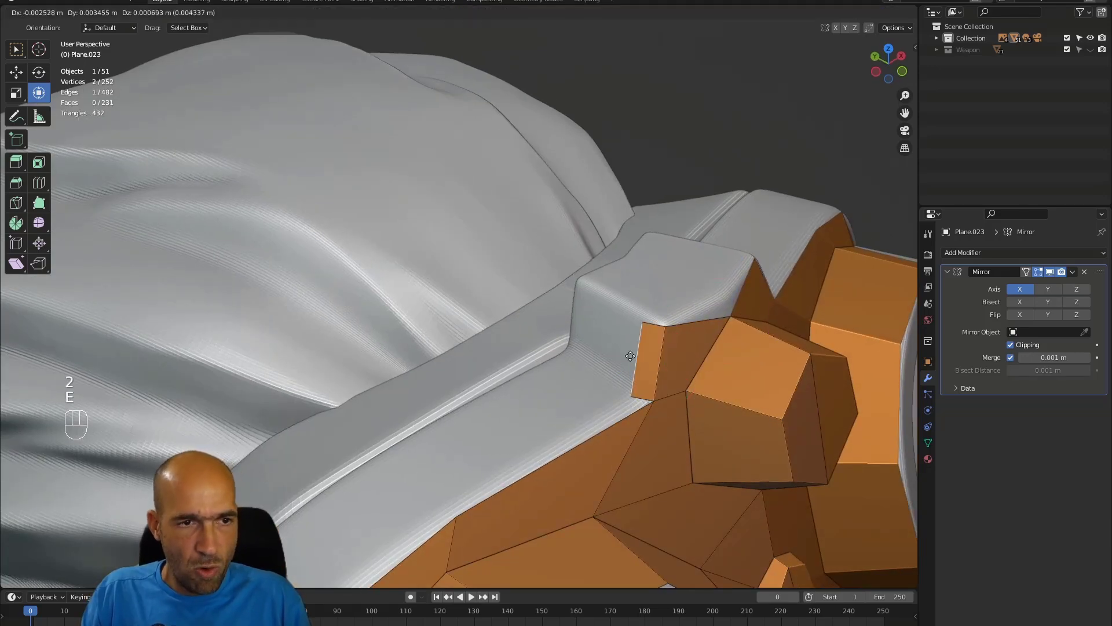
left_click(575, 316)
left_click_drag(602, 330, 665, 340, "alt")
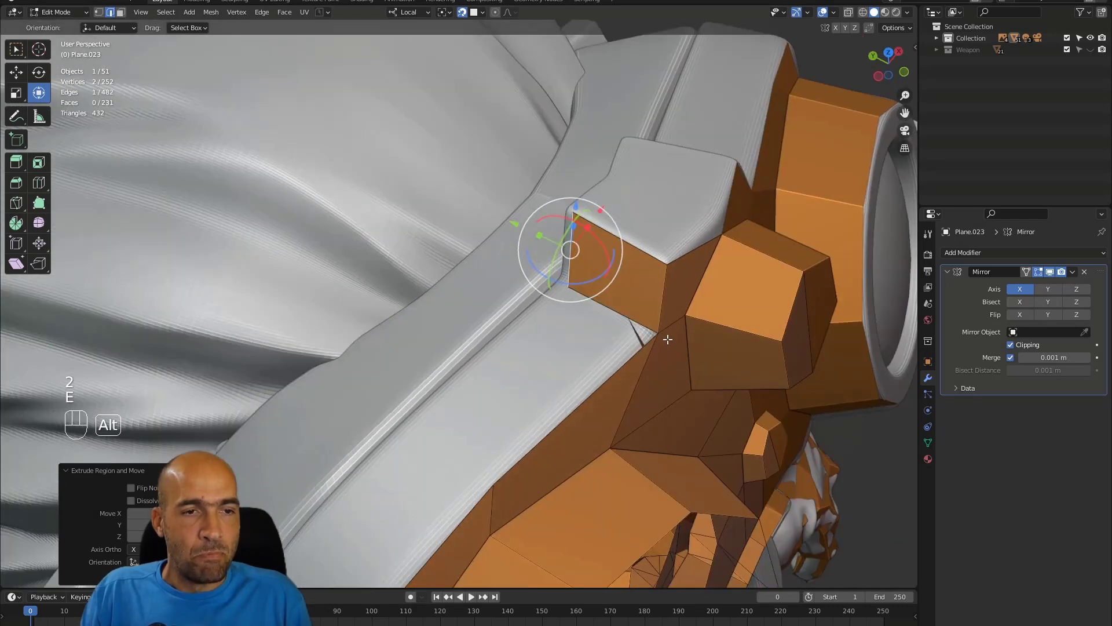
Step: Fill a face over the top of the goggle frame beside the raised block, placing its new vertex along the rear seam
key("1")
left_click(659, 333)
key("f")
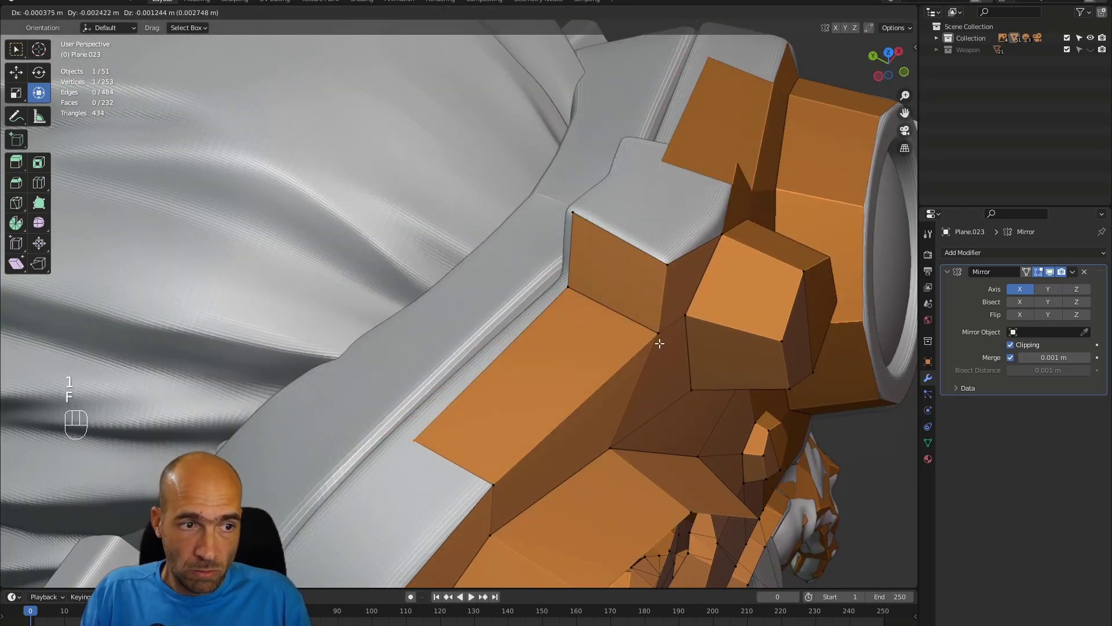
left_click(643, 336)
Step: Move the lower and upper rear vertices of the raised block's side face onto the block's rear edge
left_click(569, 288)
left_click_drag(569, 288, 631, 295, "alt")
key("g")
left_click(628, 294)
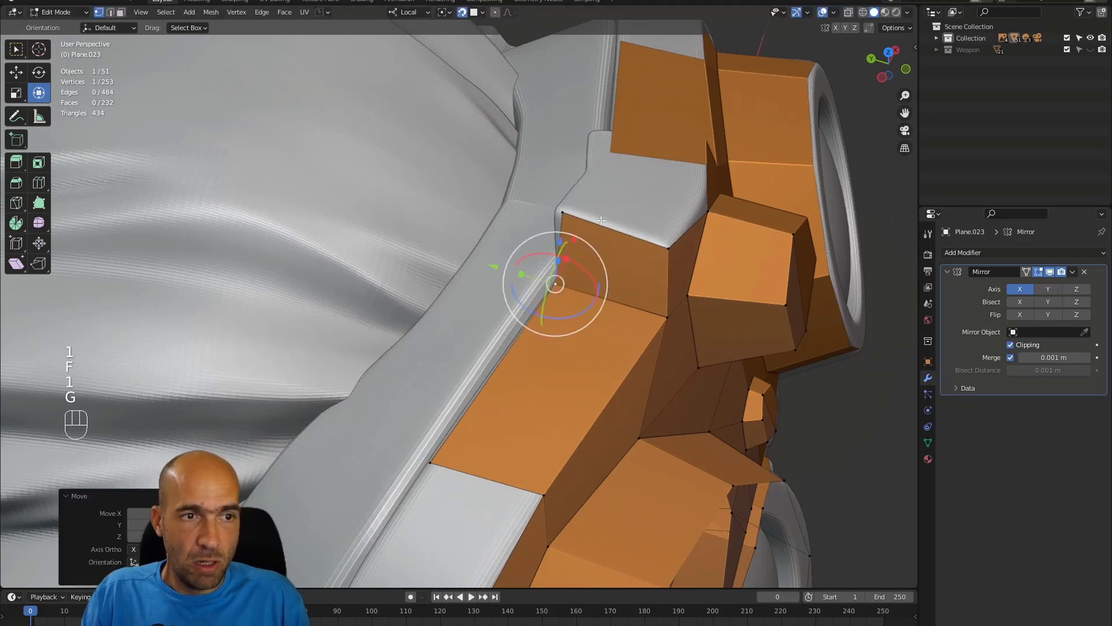
left_click(564, 213)
key("g")
key("g")
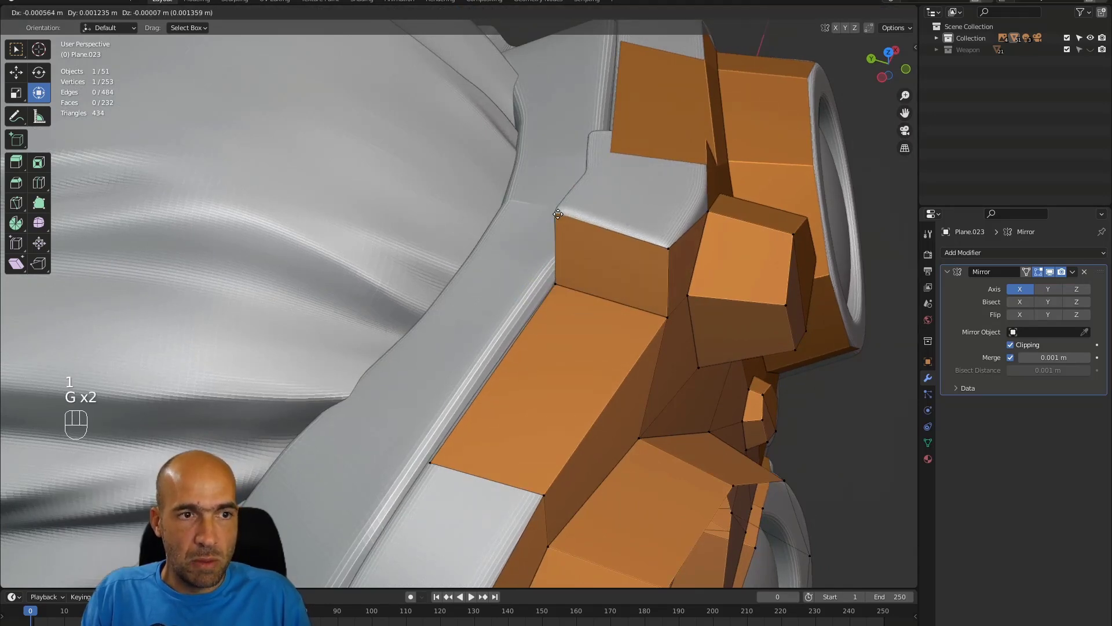
left_click(558, 214)
Step: Extrude the raised block's upper side edge across its top and move the new front vertex to the centre line
left_click_drag(558, 213, 539, 302, "alt")
key("2")
left_click(510, 324)
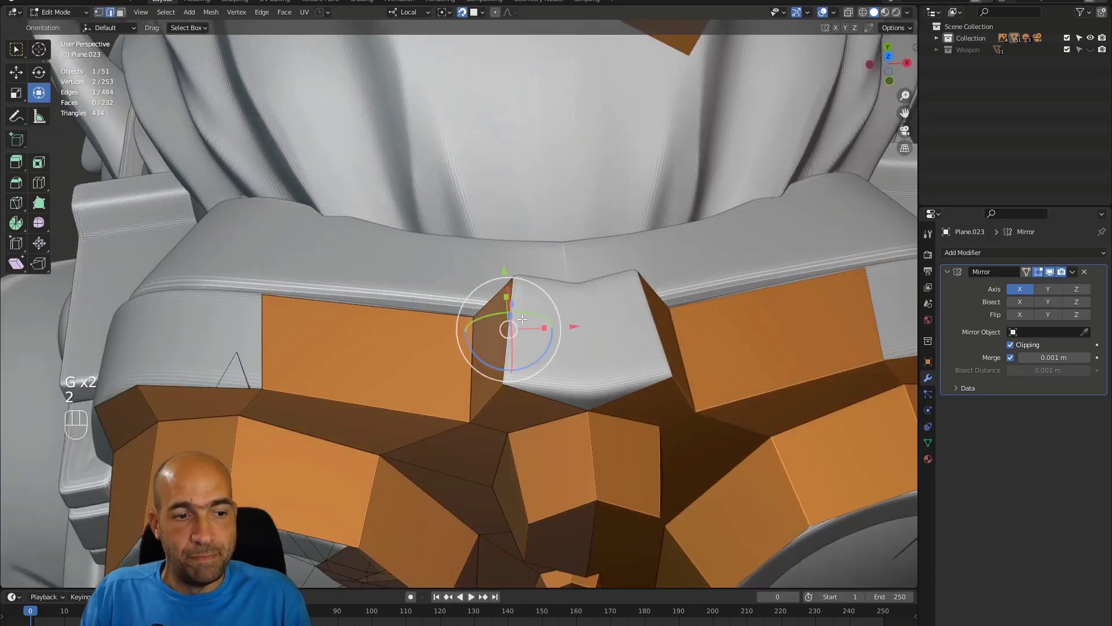
key("e")
left_click(619, 316)
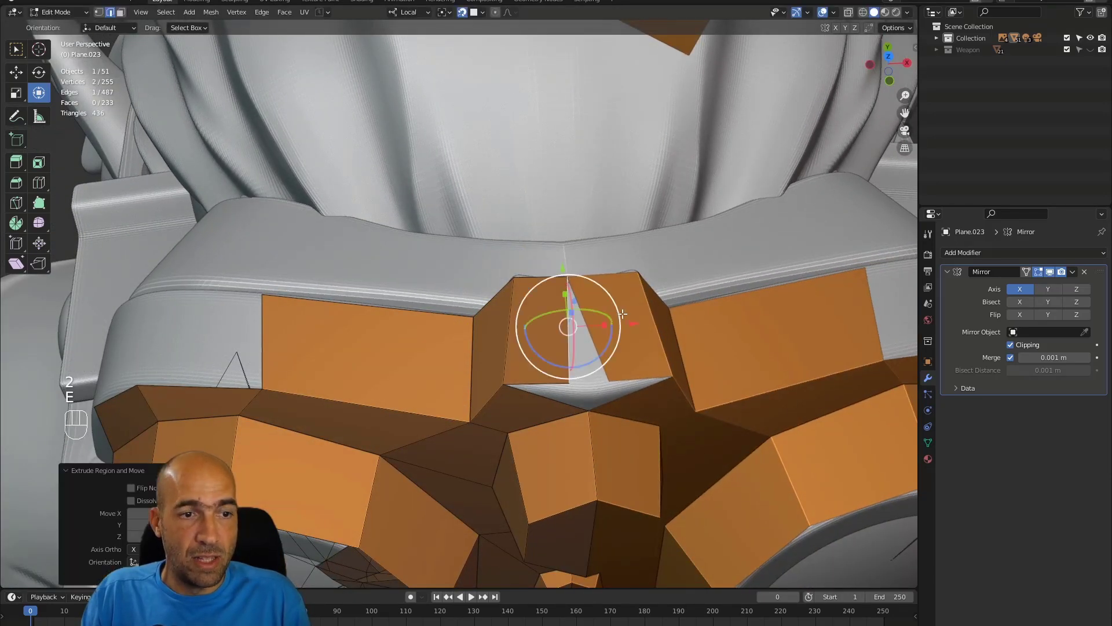
key("1")
left_click(567, 383)
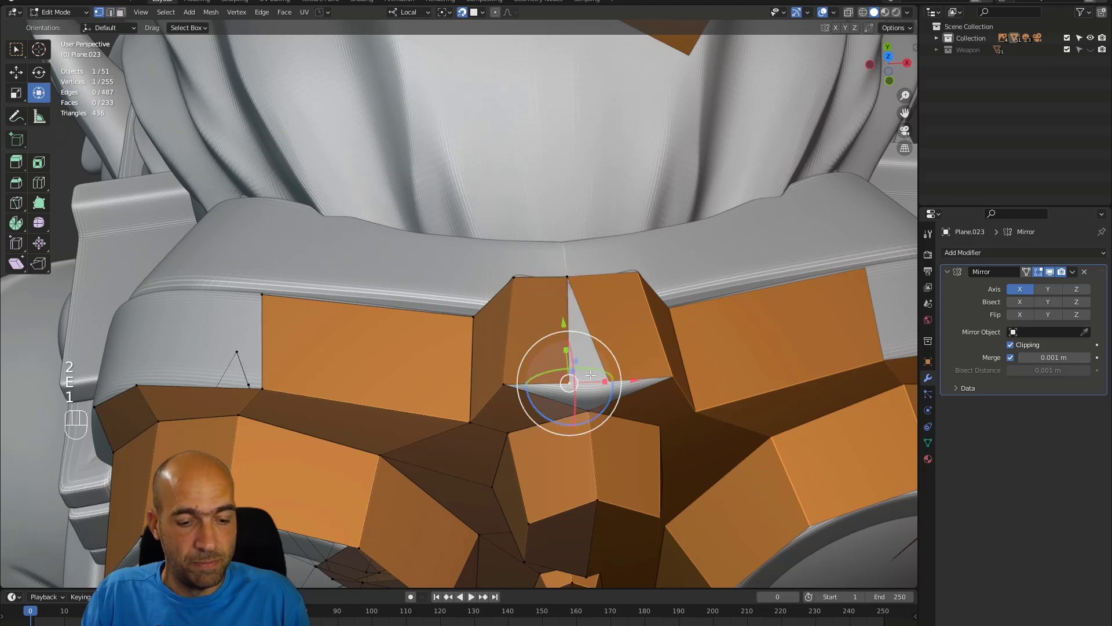
key("g")
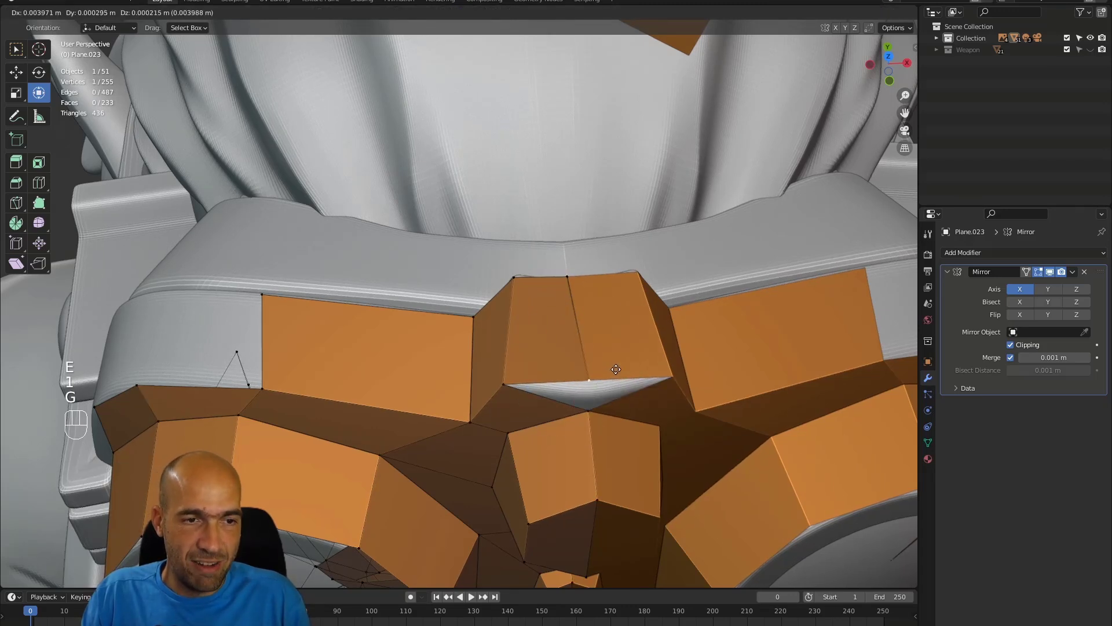
left_click(615, 369)
Step: Fill the triangular gap between the raised block's top face and the face above the large button
key("2")
left_click(567, 379)
key("f")
middle_click_drag(558, 399, 445, 369)
left_click(418, 426)
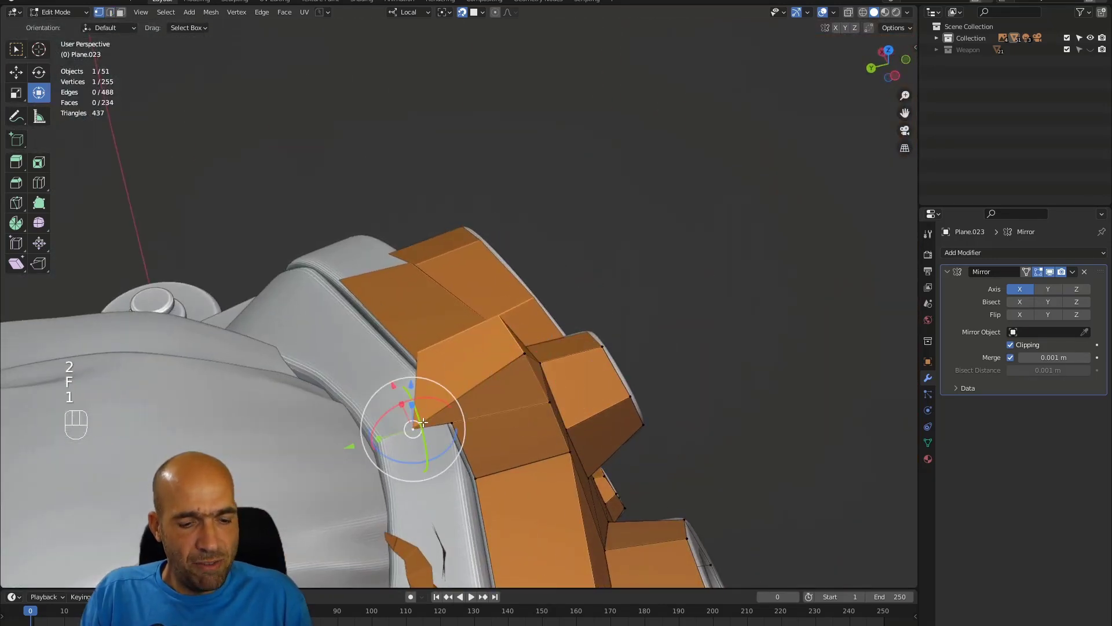
key("f")
left_click(469, 387)
key("ctrl+z")
key("ctrl+z")
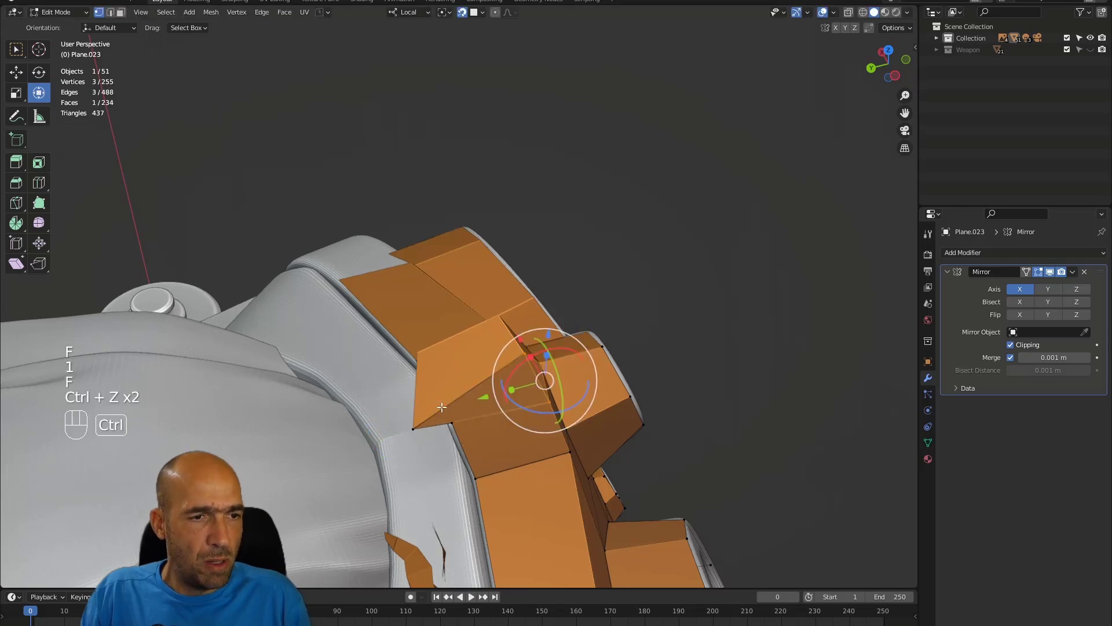
Step: Move the inner rear vertex of the raised block's top face to the centre line at the block's rear edge
left_click(414, 429)
key("g")
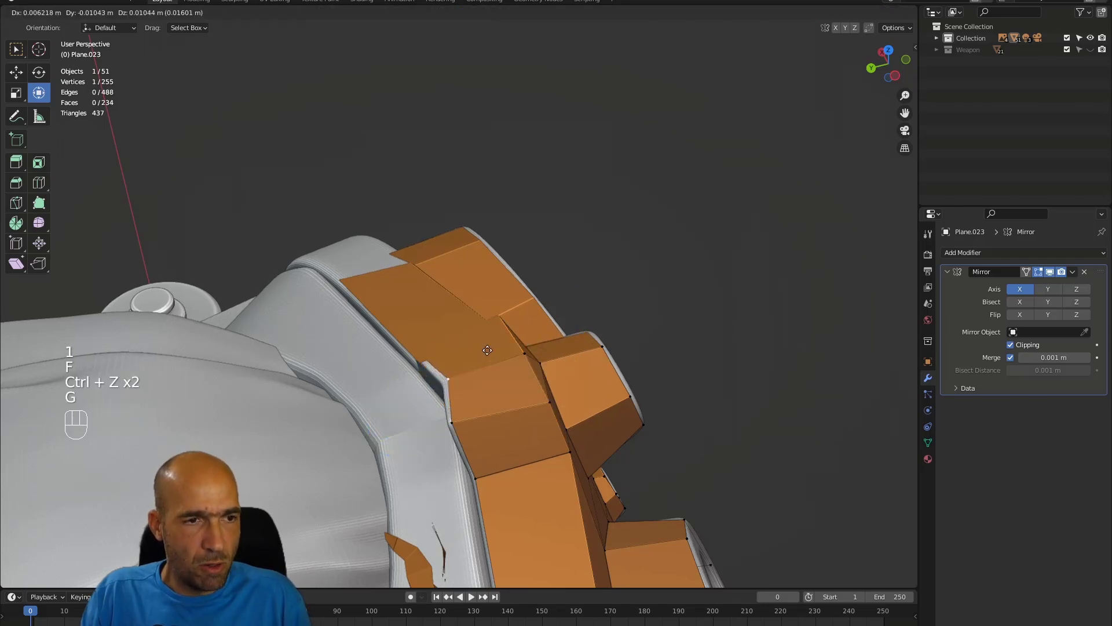
left_click(485, 362)
Step: Extrude the mesh's border edge below the strap buckle onto the buckle plate's lower side and move its rear vertex to the plate's notch corner
left_click_drag(485, 362, 548, 355, "alt")
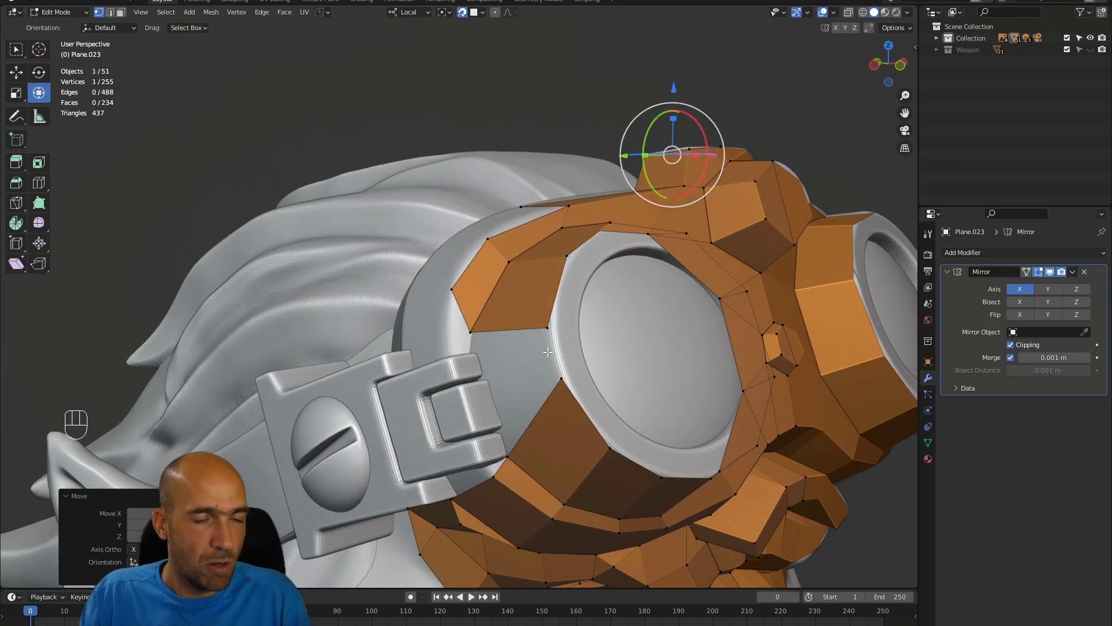
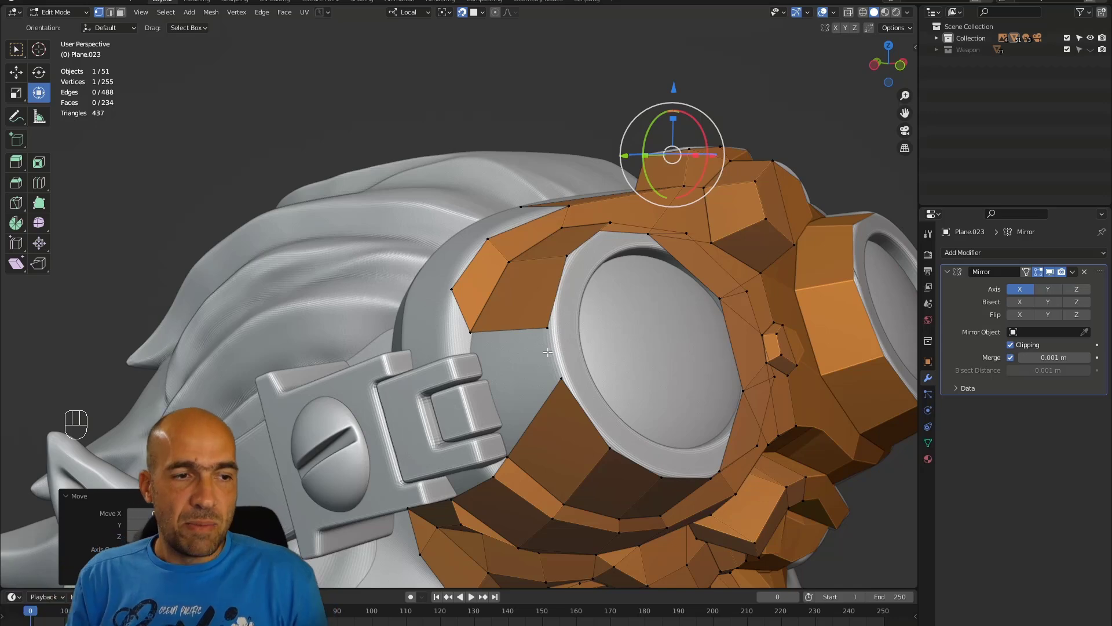
left_click_drag(568, 348, 528, 319, "alt")
key("2")
middle_click_drag(538, 300, 532, 324, "alt")
key("2")
left_click(485, 387)
middle_click_drag(484, 386, 478, 375, "alt")
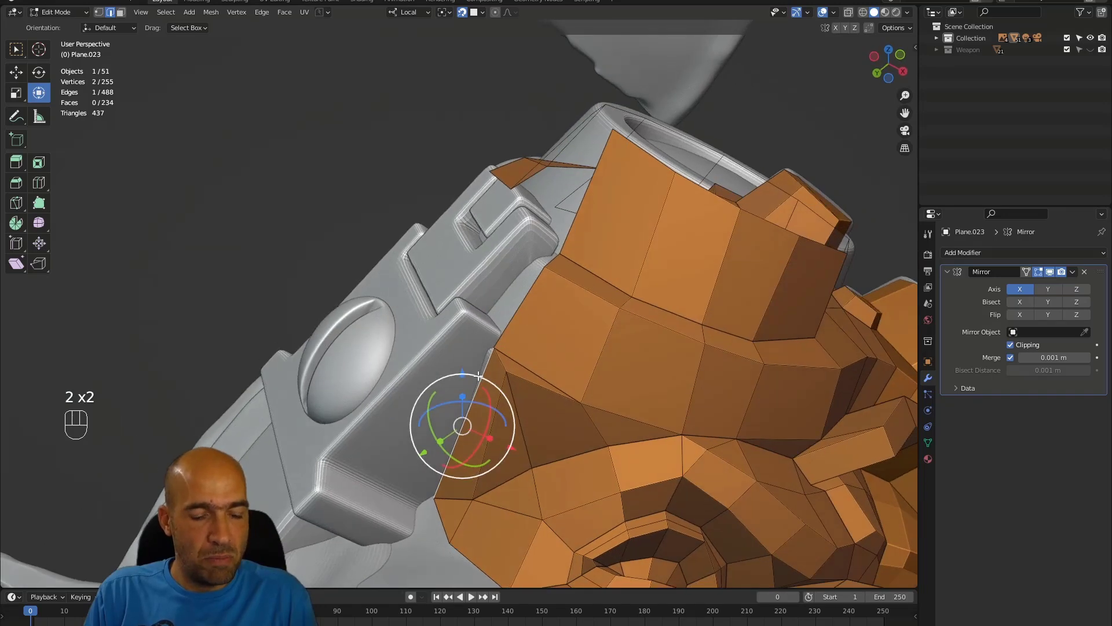
key("e")
left_click(448, 345)
key("1")
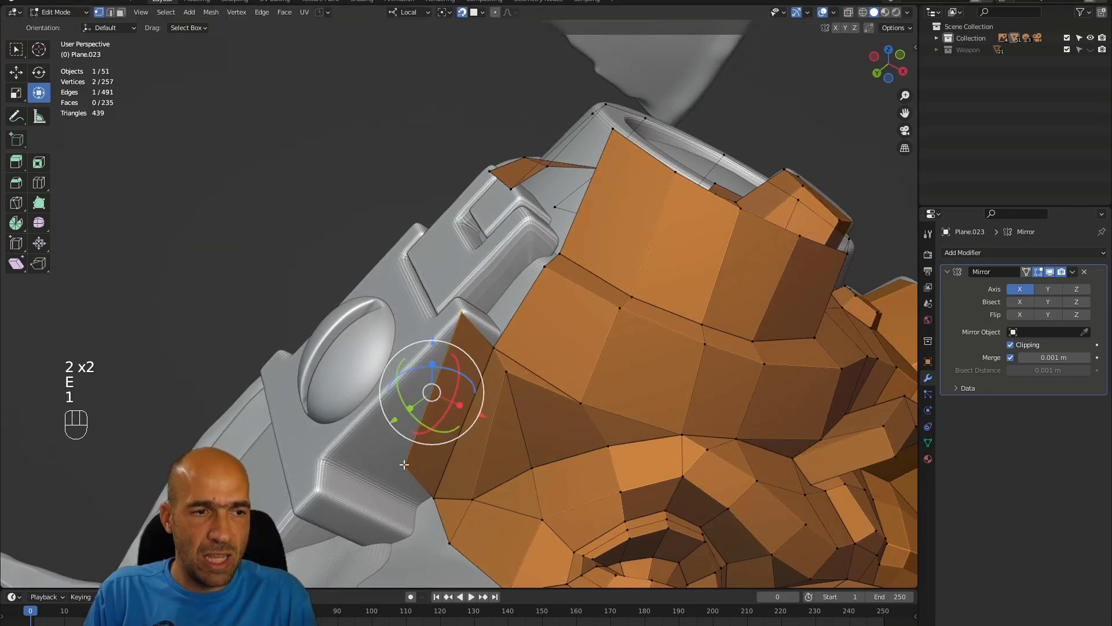
left_click(404, 464)
key("g")
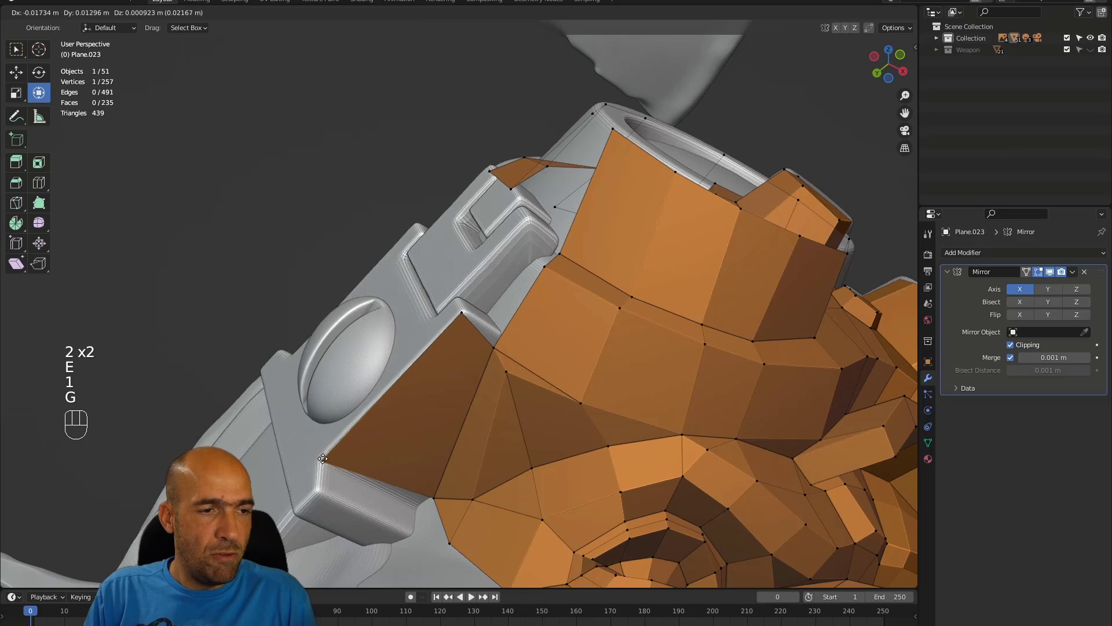
left_click(324, 455)
middle_click_drag(435, 410, 482, 365, "alt")
left_click_drag(482, 365, 490, 351, "alt")
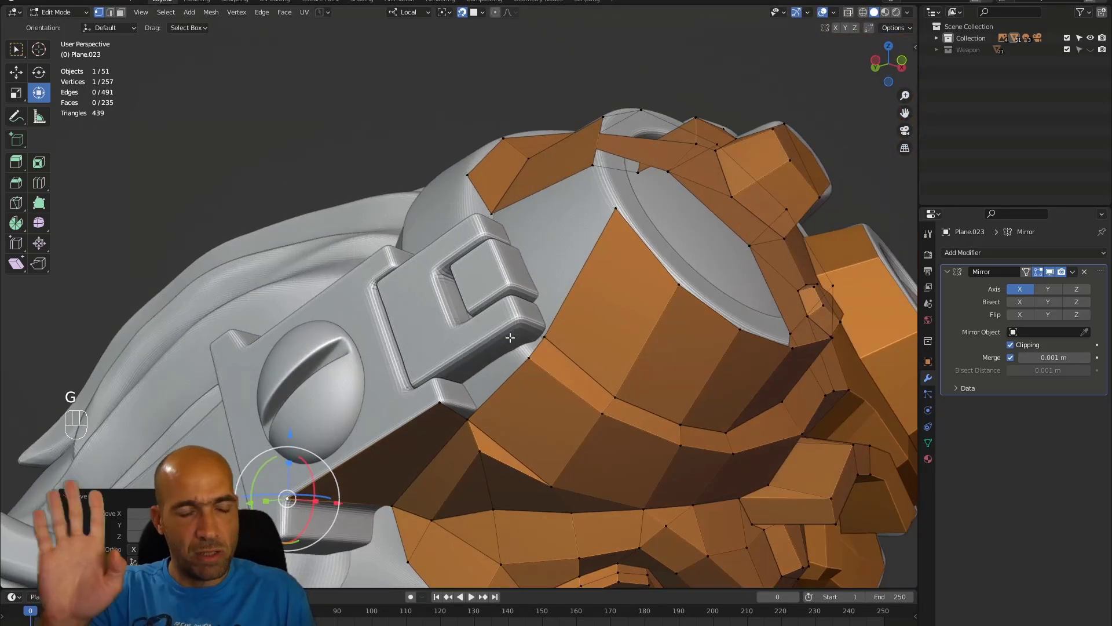
middle_click_drag(511, 337, 458, 348, "alt")
middle_click_drag(458, 347, 499, 395, "ctrl+alt")
left_click(471, 405)
key("g")
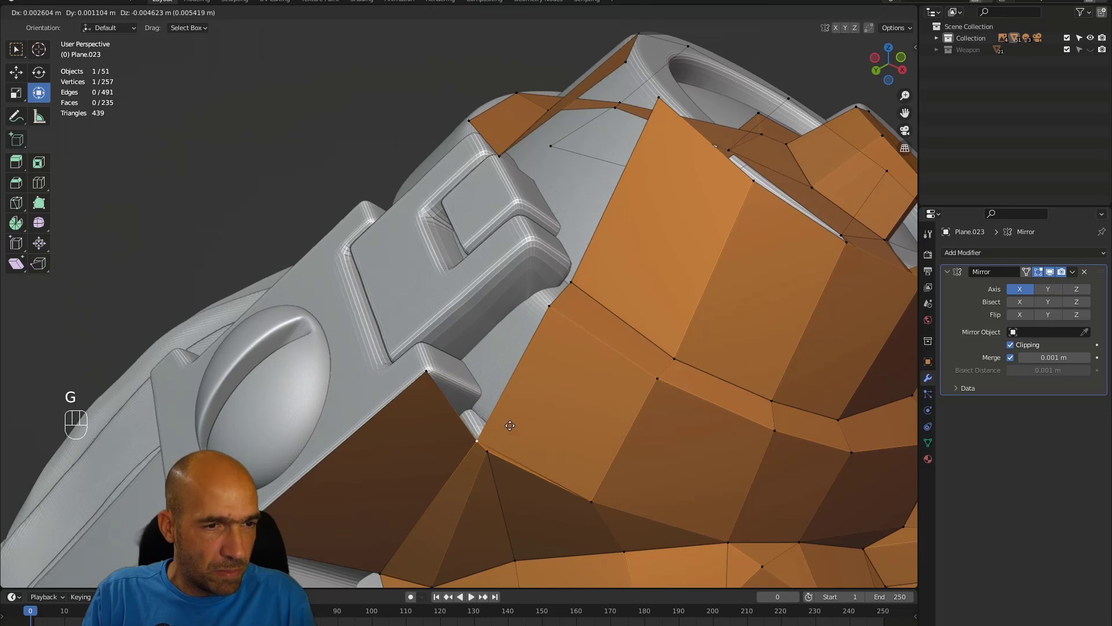
right_click(504, 396)
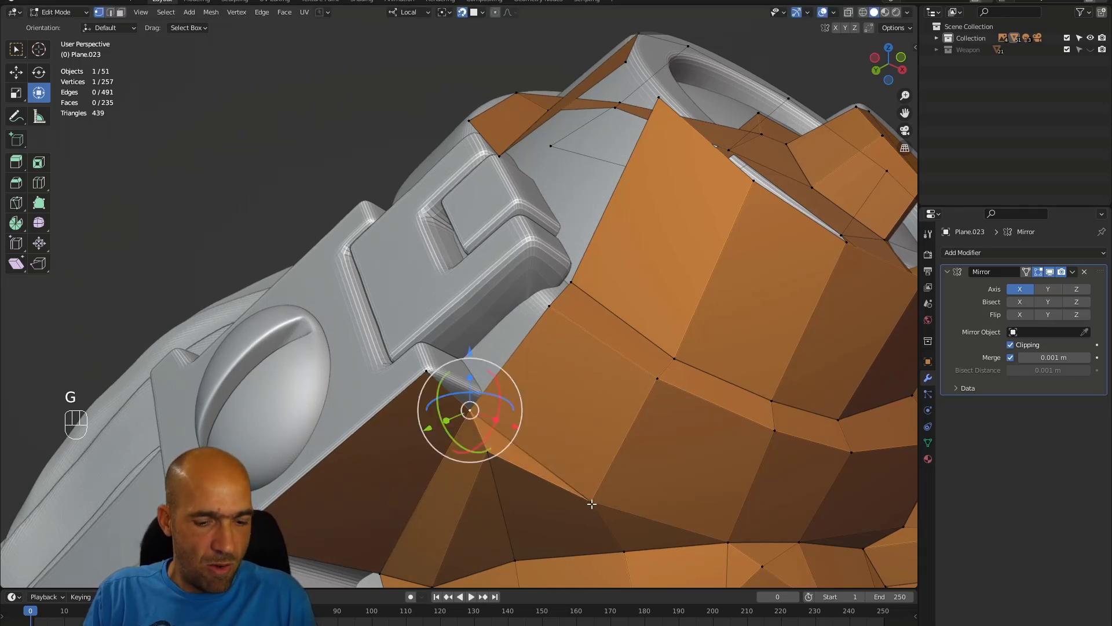
Step: Knife-cut the frame face to its border edge beside the buckle plate and fill the triangular gap next to the plate's front corner
left_click(485, 392)
key("Return")
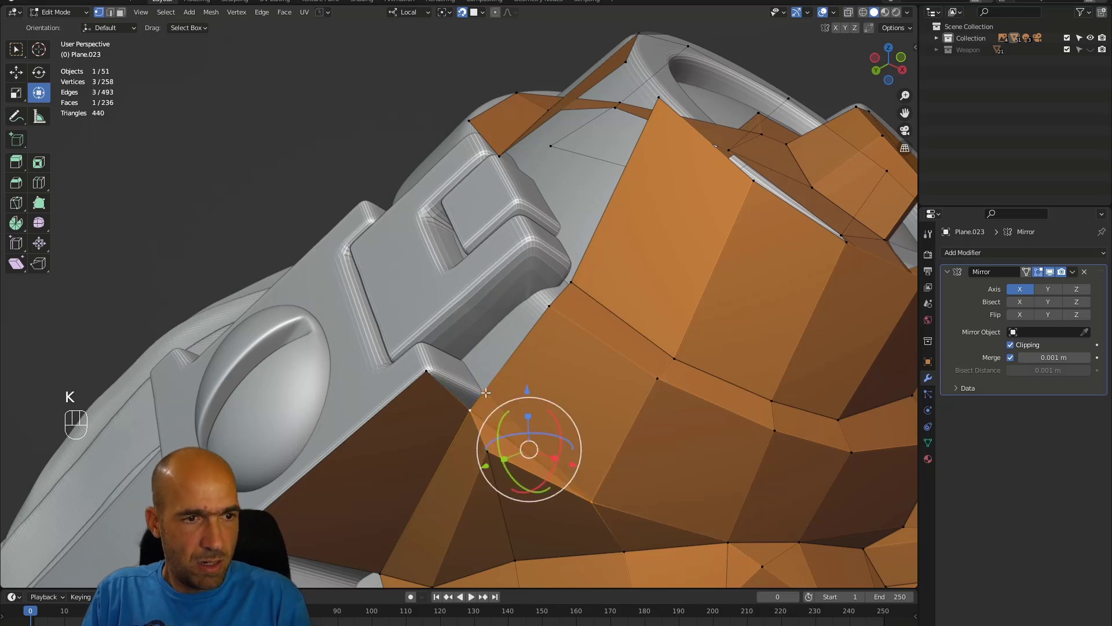
left_click(479, 399)
left_click(453, 396, "shift")
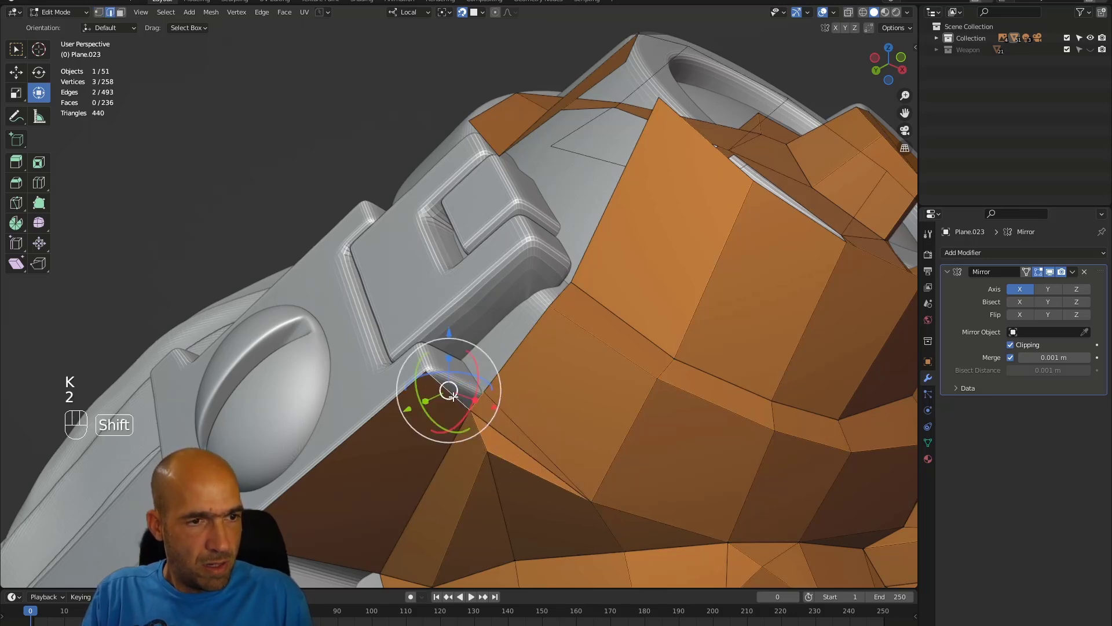
left_click_drag(472, 394, 477, 359, "alt")
key("f")
key("ctrl+z")
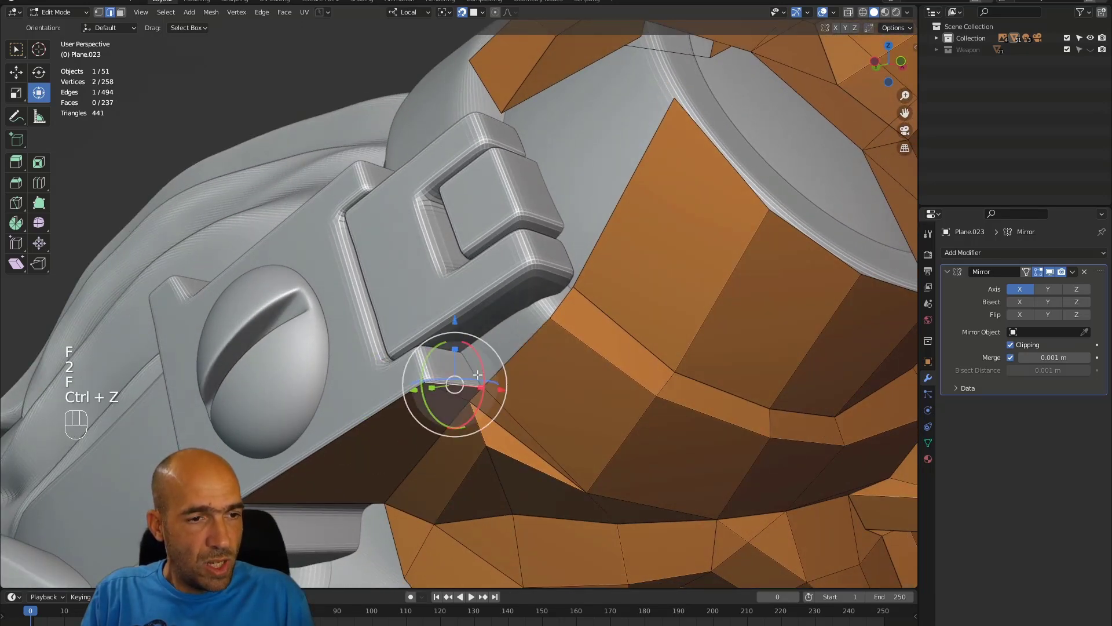
Step: Extrude the edge at the buckle plate's front corner up towards the clasp and adjust the position of the new vertex
key("e")
left_click(470, 342)
left_click_drag(470, 343, 495, 338, "alt")
key("1")
key("g")
left_click(479, 327)
key("1")
Step: Fill the gap between the plate's front end and the frame, and add a face along the clasp's underside
left_click(484, 380)
key("f")
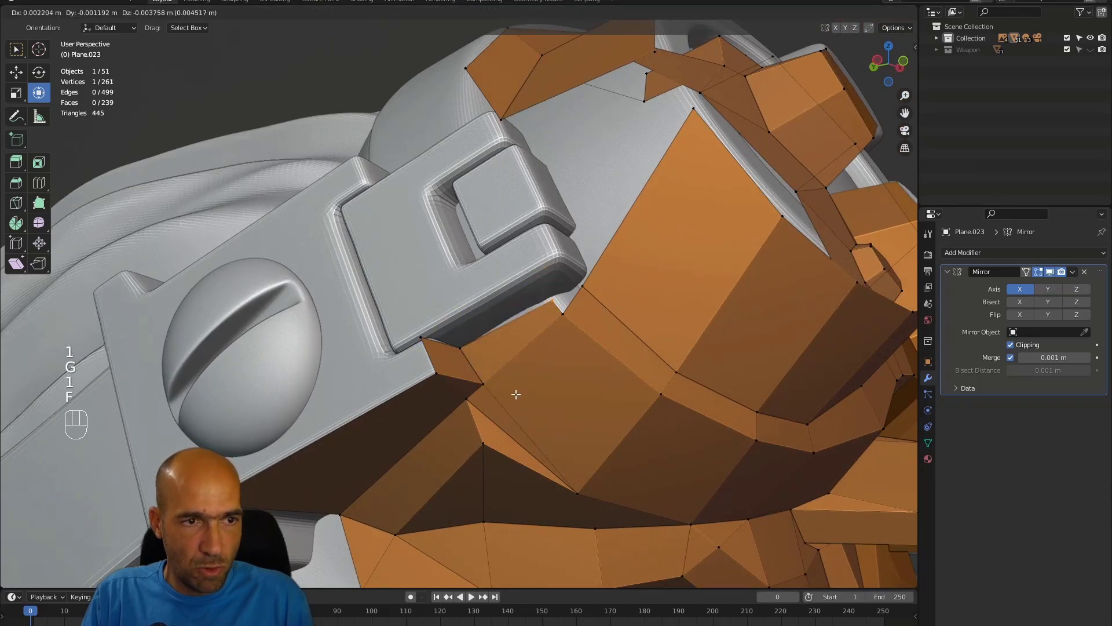
left_click(512, 389)
left_click_drag(511, 388, 513, 397, "alt")
left_click(470, 352)
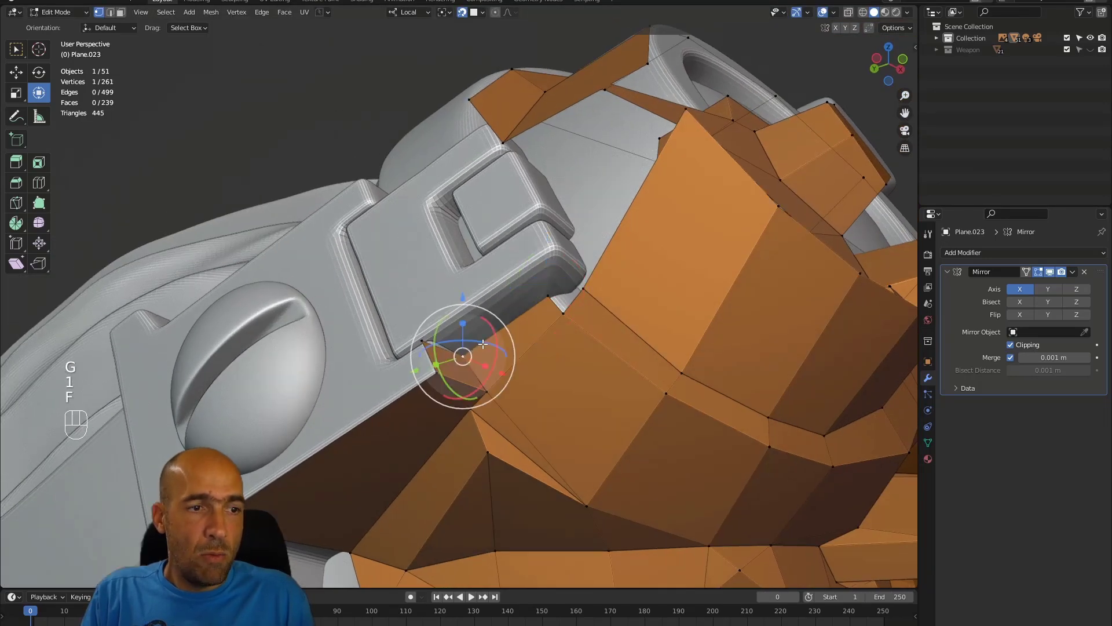
key("f")
left_click(507, 331)
Step: Add a strip face on the buckle plate's outer surface along its lower edge, from the plate's front corner
left_click_drag(511, 324, 447, 246, "alt")
left_click_drag(412, 330, 371, 354, "alt")
left_click_drag(371, 353, 562, 325, "alt+shift")
left_click(561, 309)
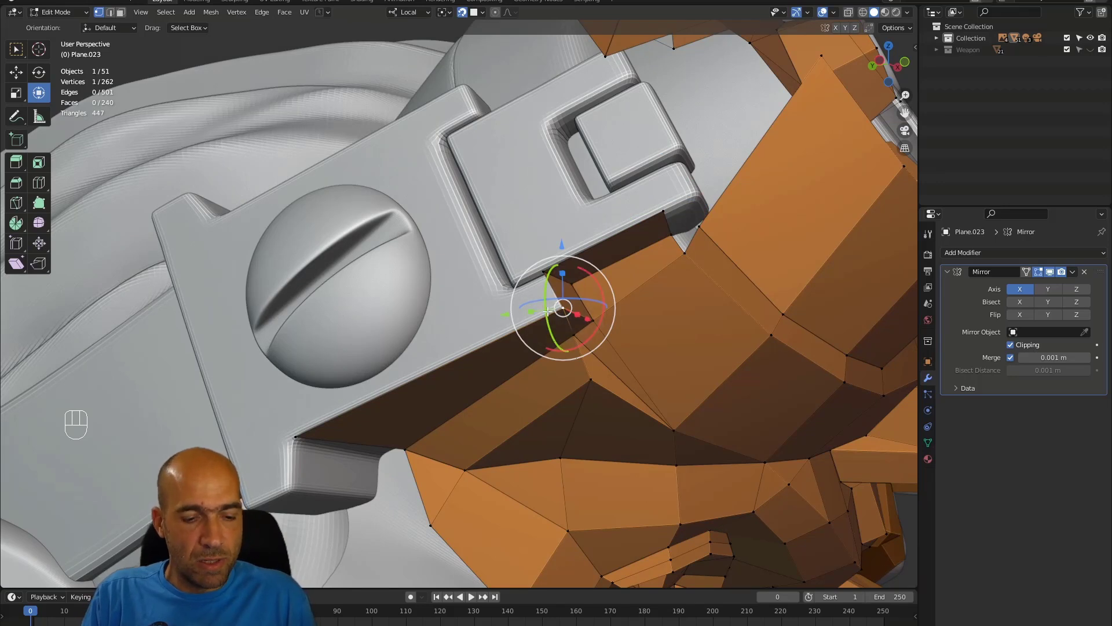
key("f")
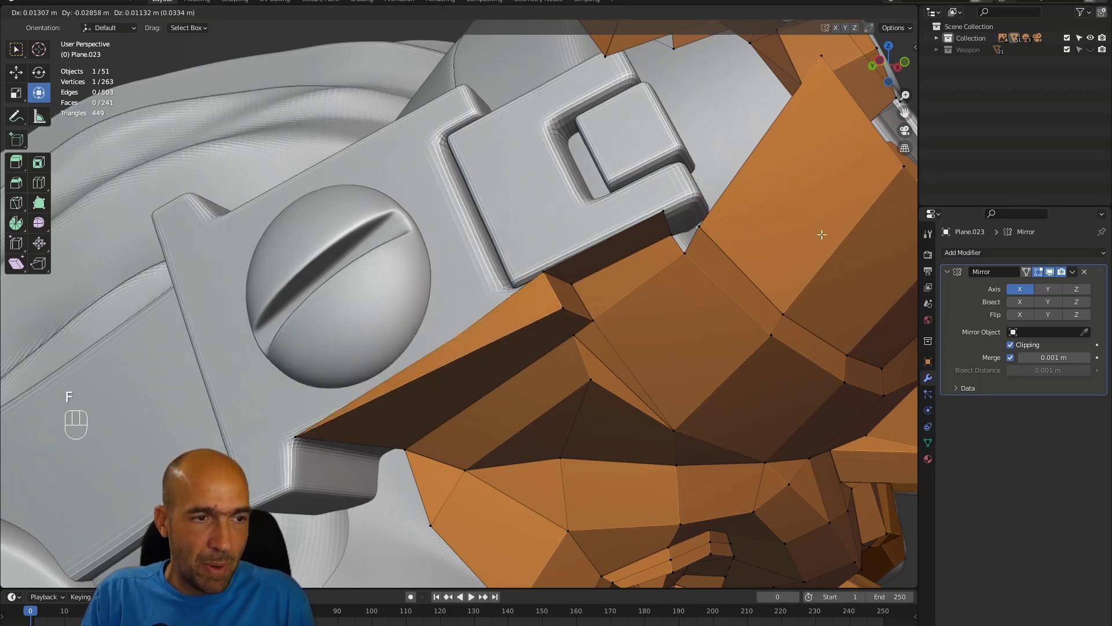
left_click(685, 252)
Step: Move the plate side face's rear vertex forward along the plate's lower edge to a point beside the screw head
left_click_drag(434, 277, 459, 354, "alt")
left_click(396, 394)
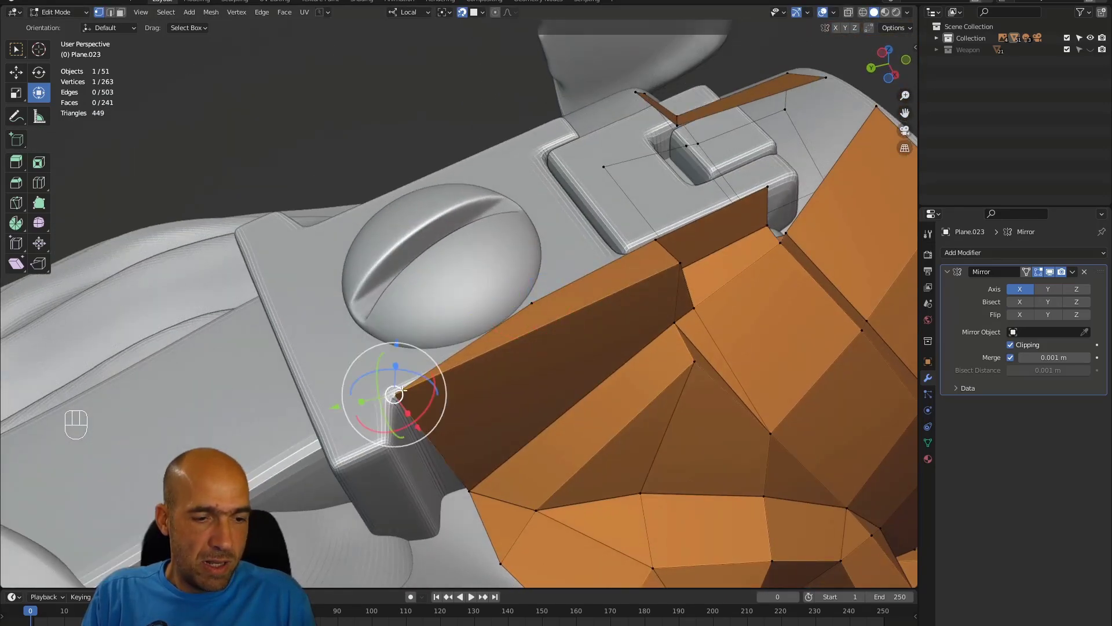
key("g")
left_click(544, 321)
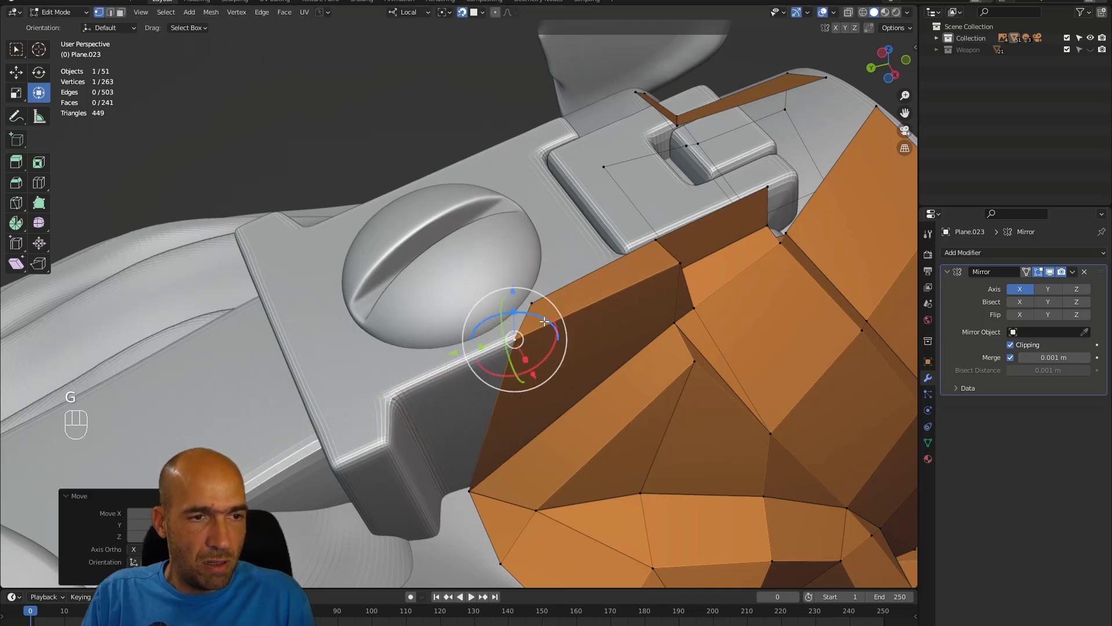
Step: Move the inner rear vertex of the plate's strip face closer to the lower edge beside the screw head's rim
left_click_drag(542, 322, 538, 298, "alt")
left_click(533, 297)
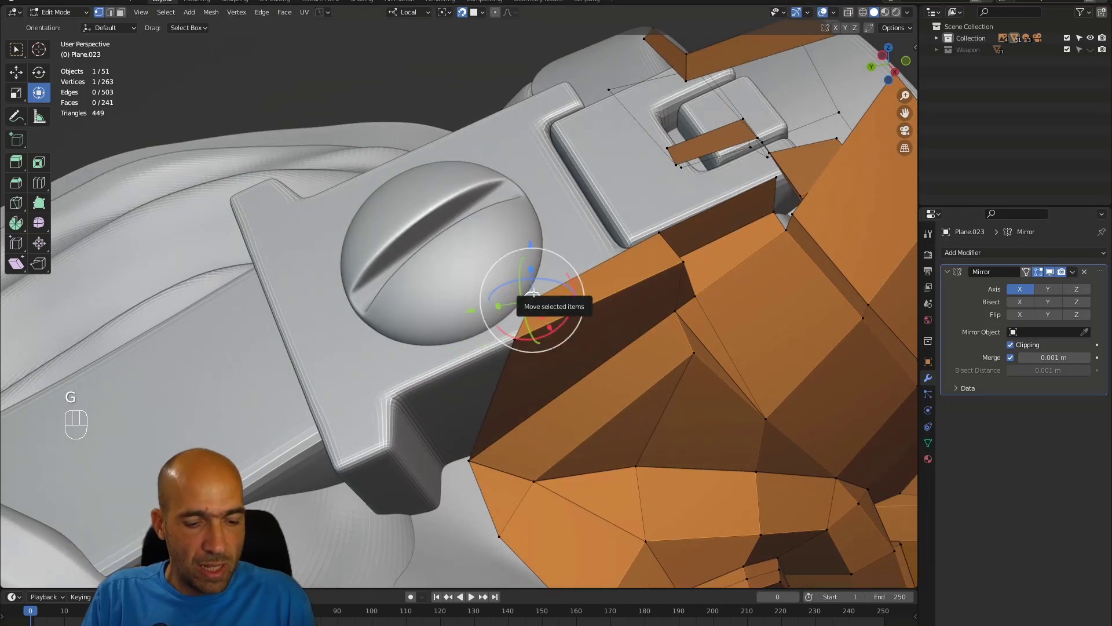
key("f")
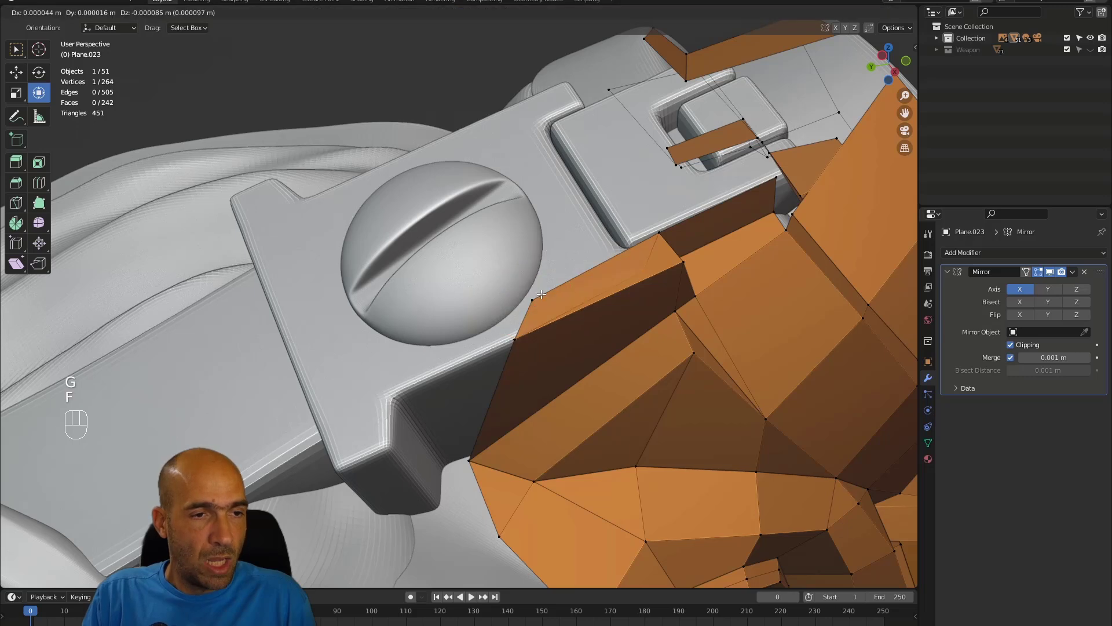
key("ctrl+z")
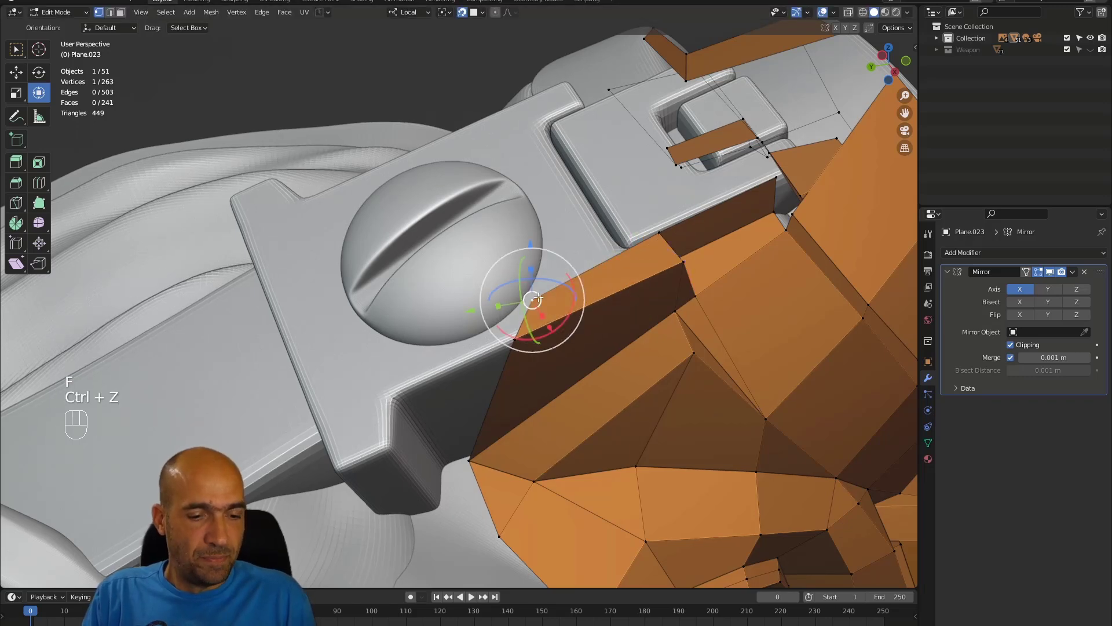
key("g")
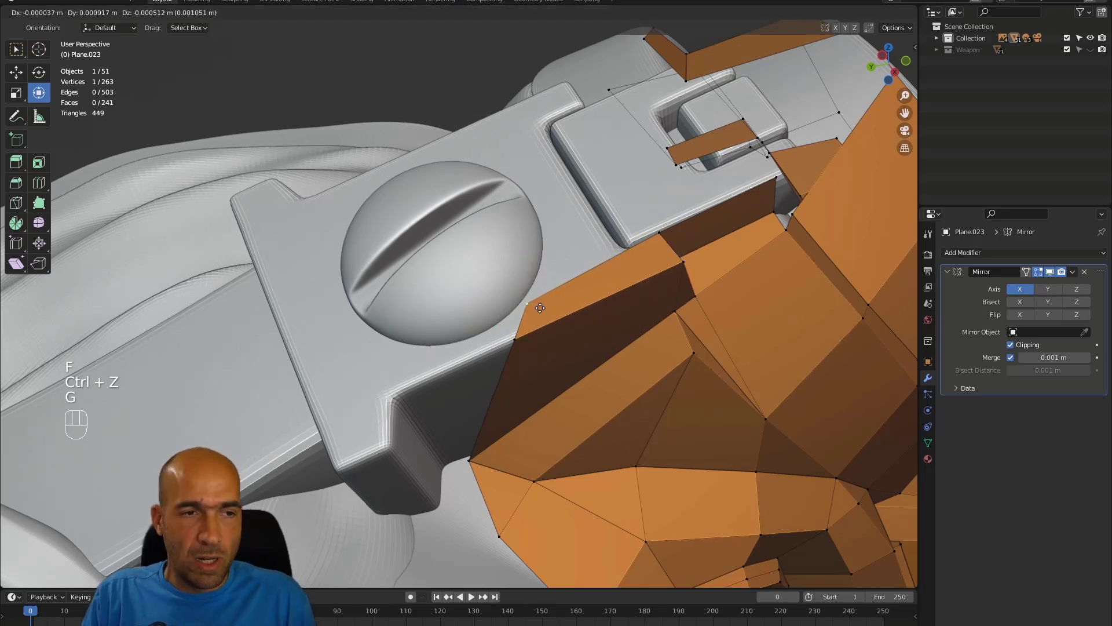
left_click(529, 312)
Step: Extrude the edge along the clasp's underside up across the clasp's outer face to its upper edge
left_click_drag(529, 313, 578, 281, "alt")
middle_click_drag(579, 281, 623, 256, "alt")
middle_click_drag(622, 256, 586, 357, "alt+shift")
mouse_move(586, 357)
middle_mouse_down("alt")
mouse_move(580, 312)
mouse_move(602, 285)
mouse_move(596, 345)
middle_mouse_up("alt")
middle_click_drag(596, 345, 602, 285, "alt")
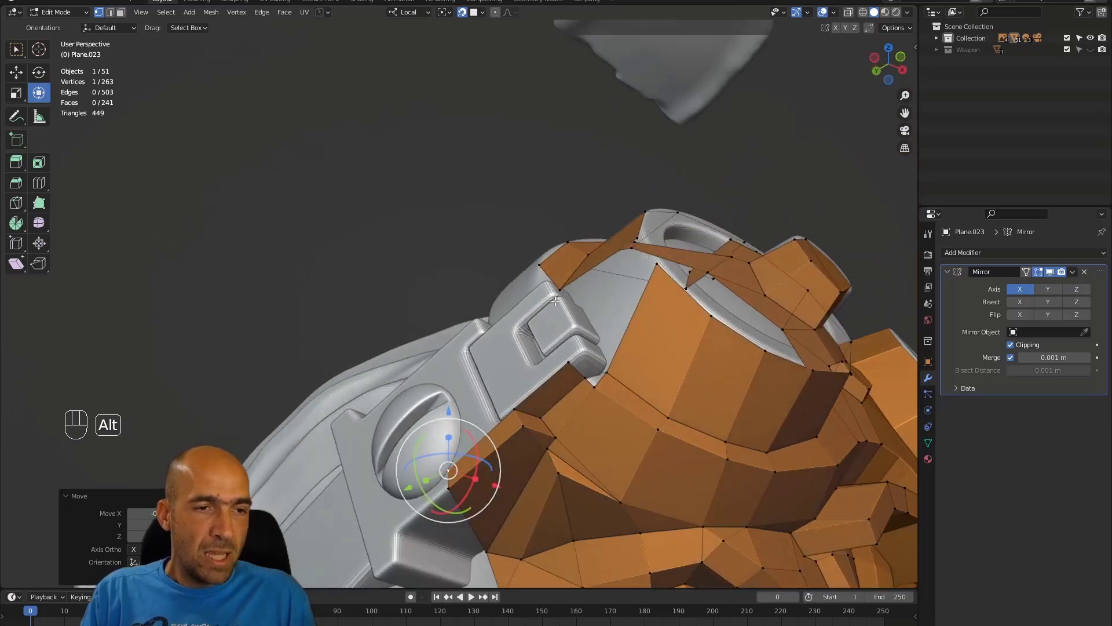
middle_click_drag(528, 338, 617, 304, "alt")
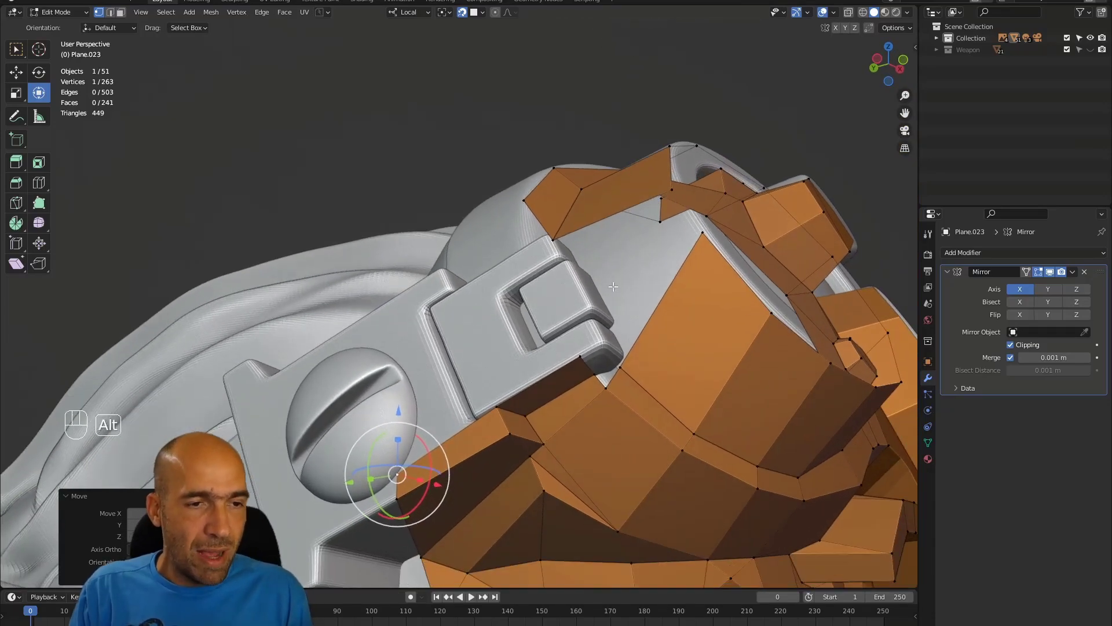
middle_click_drag(550, 329, 524, 399, "alt")
left_click(531, 397)
left_click(524, 399)
key("e")
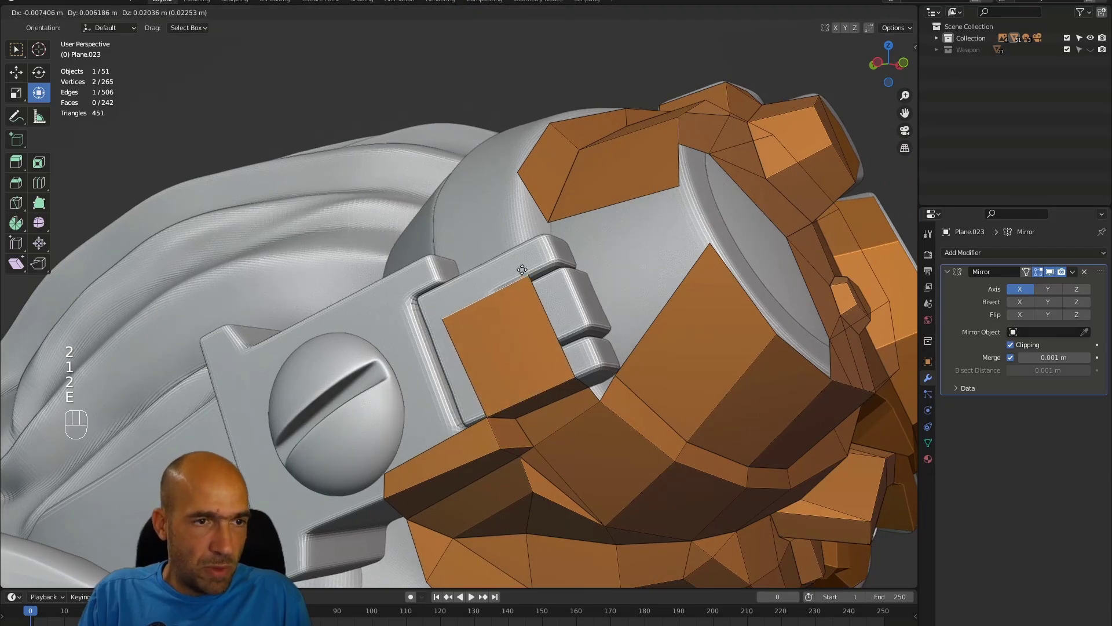
key("ctrl+z")
middle_click_drag(515, 245, 558, 342, "alt")
key("e")
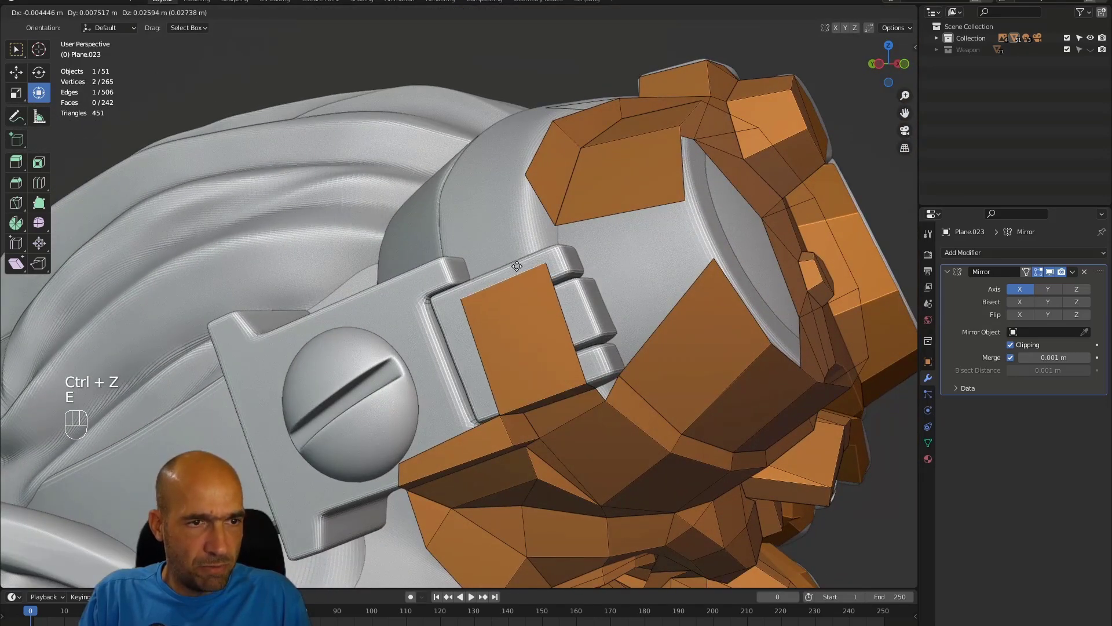
left_click(511, 258)
Step: Extrude the front side edge of the clasp's outer face twice to cover the clasp's bevelled front and its prong ends
middle_click_drag(511, 259, 552, 302, "alt")
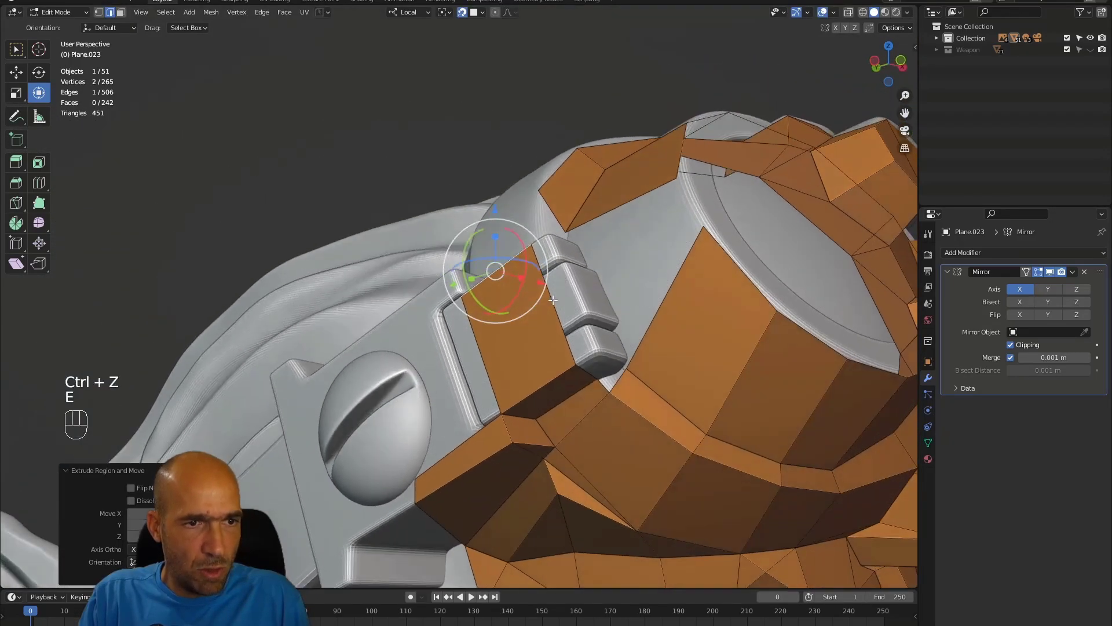
key("e")
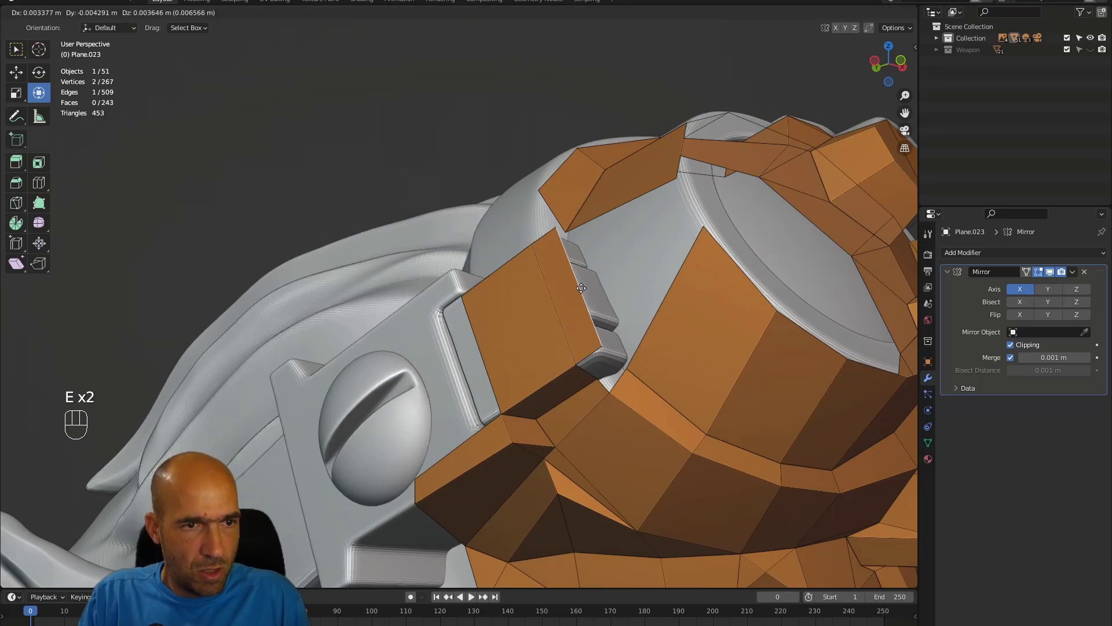
left_click(578, 289)
key("e")
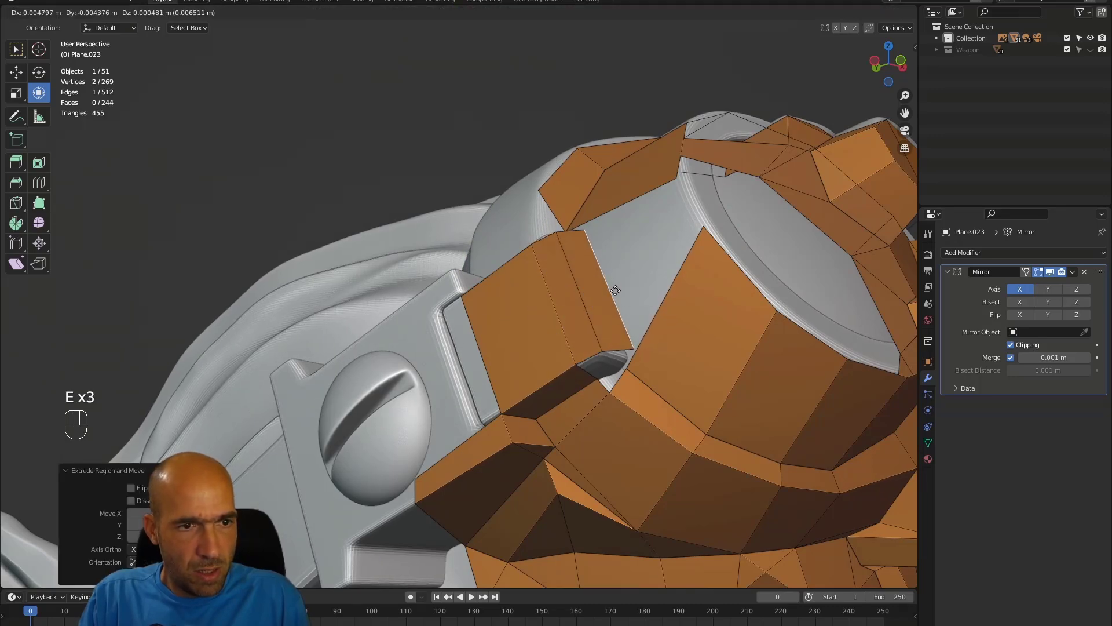
left_click(614, 297)
Step: Move the upper vertex of the clasp's bevelled face onto the clasp's upper corner and adjust the front face's lower vertex
middle_click_drag(613, 297, 575, 246)
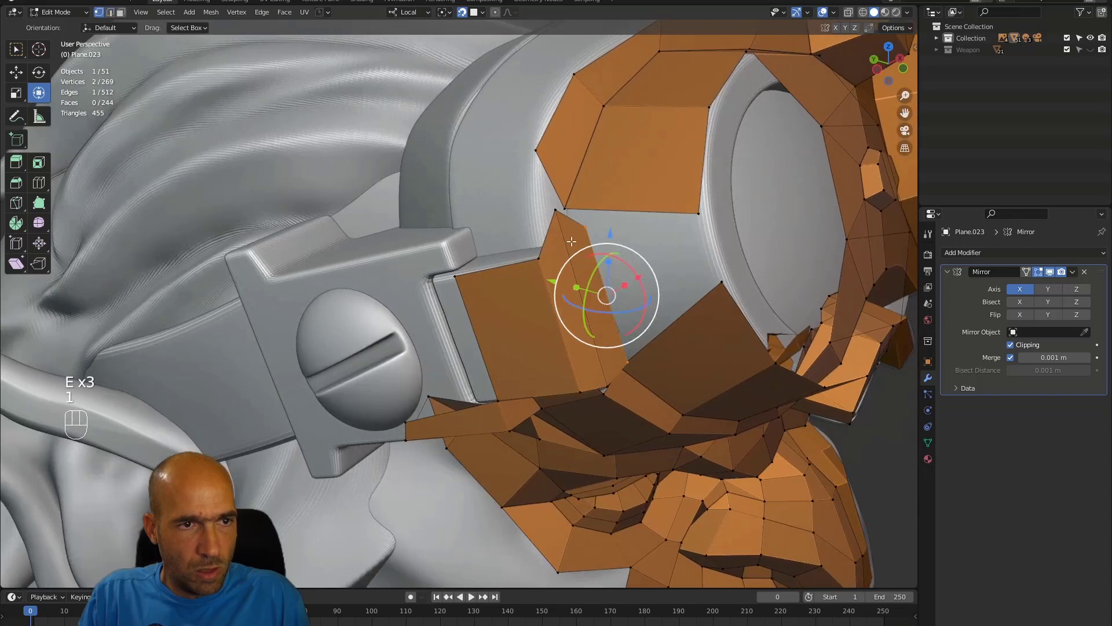
left_click(552, 212)
key("g")
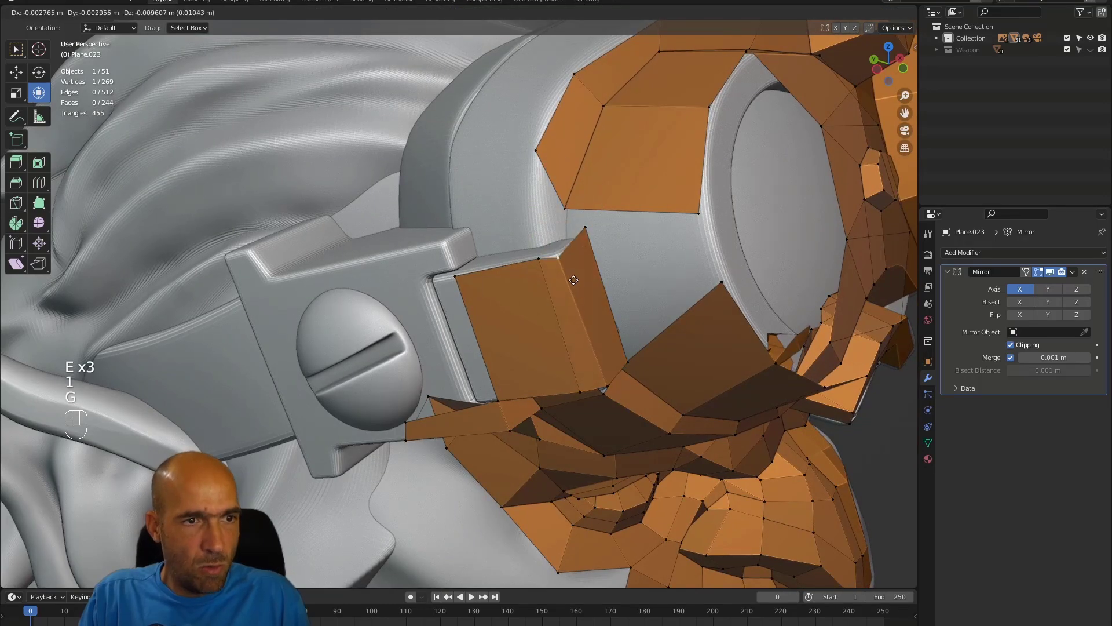
left_click(584, 291)
middle_click_drag(583, 290, 559, 246)
left_click(617, 351)
key("g")
left_click(623, 354)
Step: Fill the gaps between the clasp's lower front end and the frame with two faces
left_click_drag(623, 355, 593, 381, "alt")
middle_click_drag(592, 381, 586, 366, "alt")
key("2")
left_click(665, 437)
left_click(696, 425, "shift")
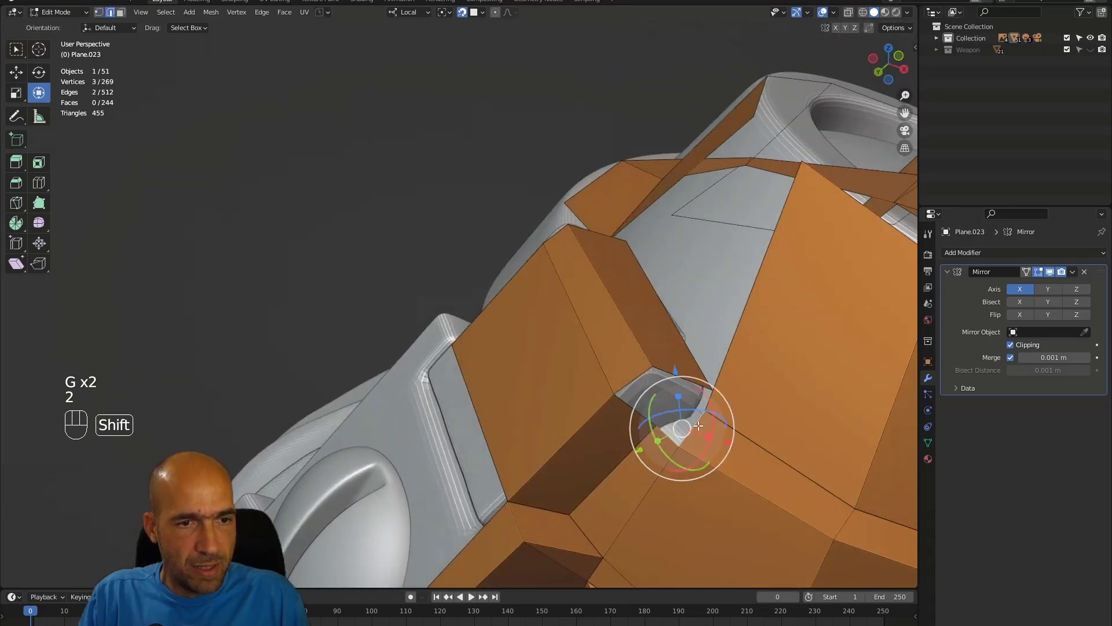
left_click_drag(698, 425, 678, 397, "alt")
key("f")
left_click(642, 411)
key("f")
key("1")
Step: Try to collapse the clasp's lower front vertex with the adjacent frame vertex, and join the two vertices with an edge
left_click(715, 397)
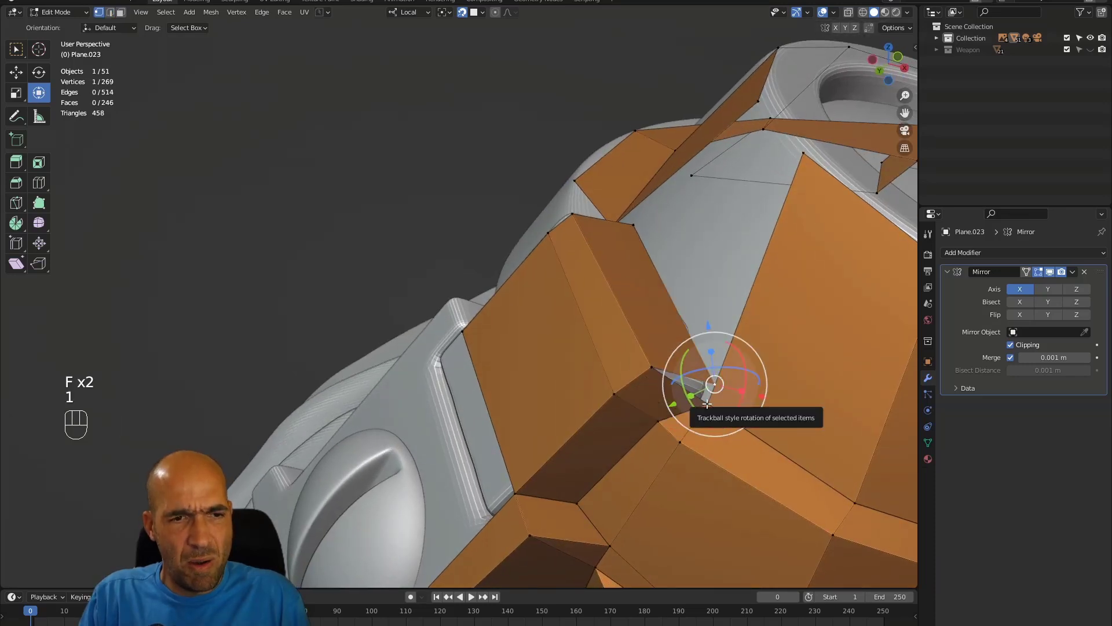
key("g")
left_click(710, 395)
left_click(713, 388)
left_click(710, 395, "shift")
key("m")
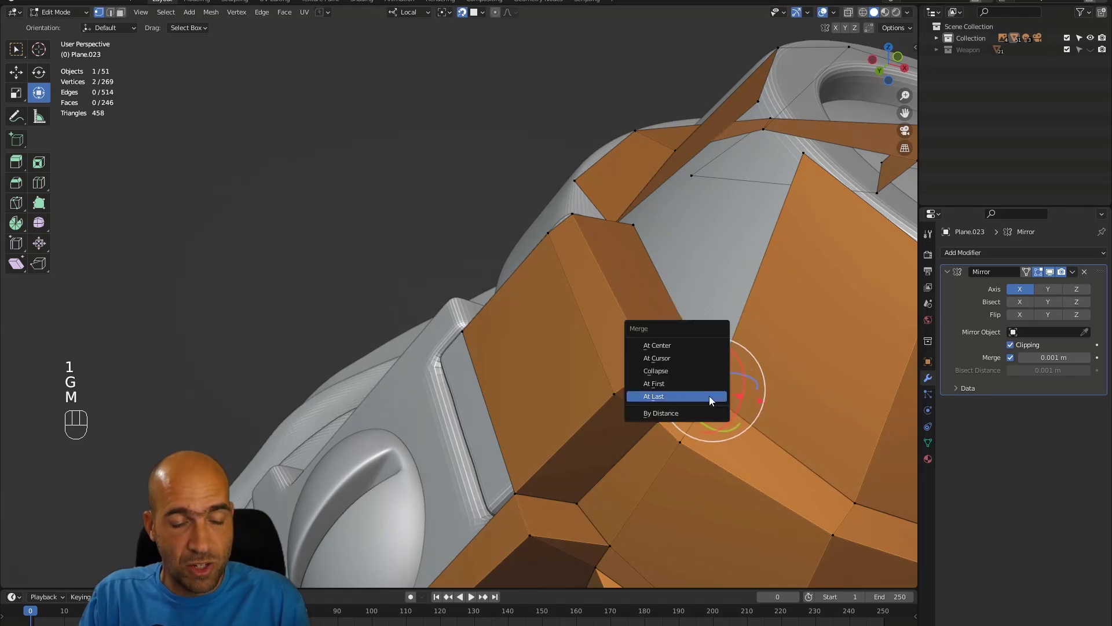
left_click(694, 370)
left_click_drag(709, 386, 714, 385, "alt")
right_click(714, 383)
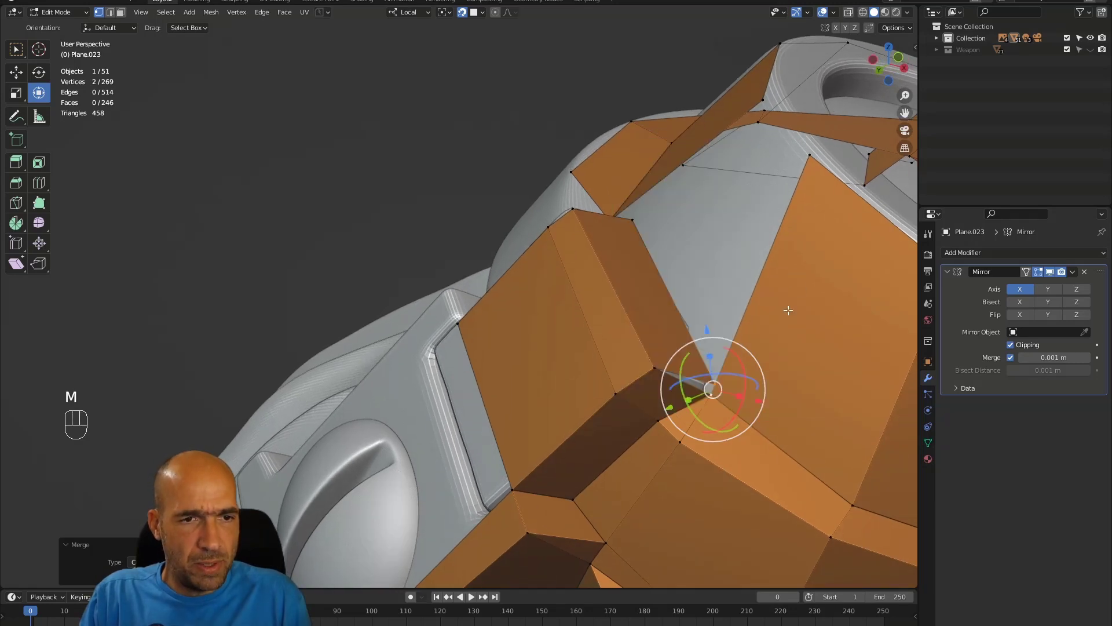
key("f")
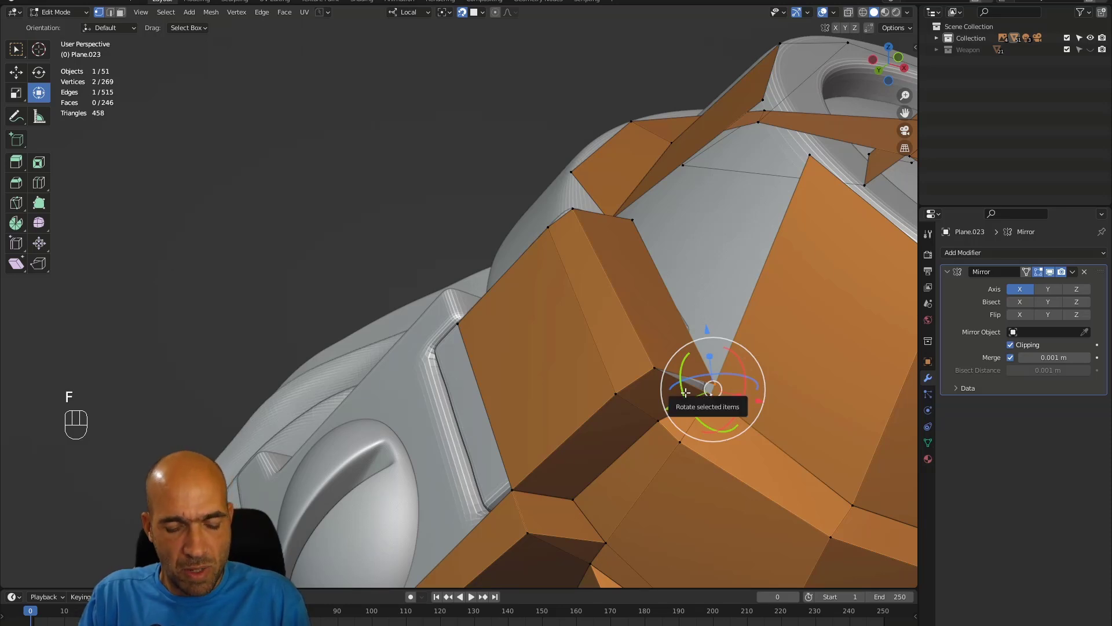
Step: Merge the clasp's lower front vertex with the adjacent frame vertex at their center, and adjust the clasp's upper and lower front vertices
key("m")
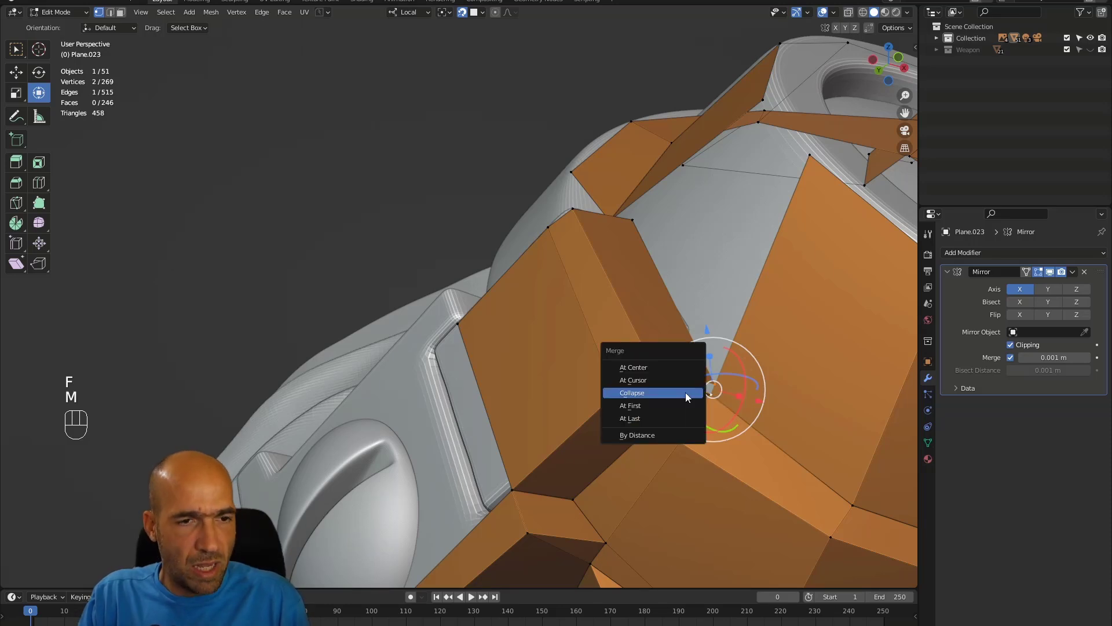
left_click(667, 367)
middle_click_drag(667, 367, 665, 329, "alt")
middle_click_drag(586, 216, 638, 224, "alt")
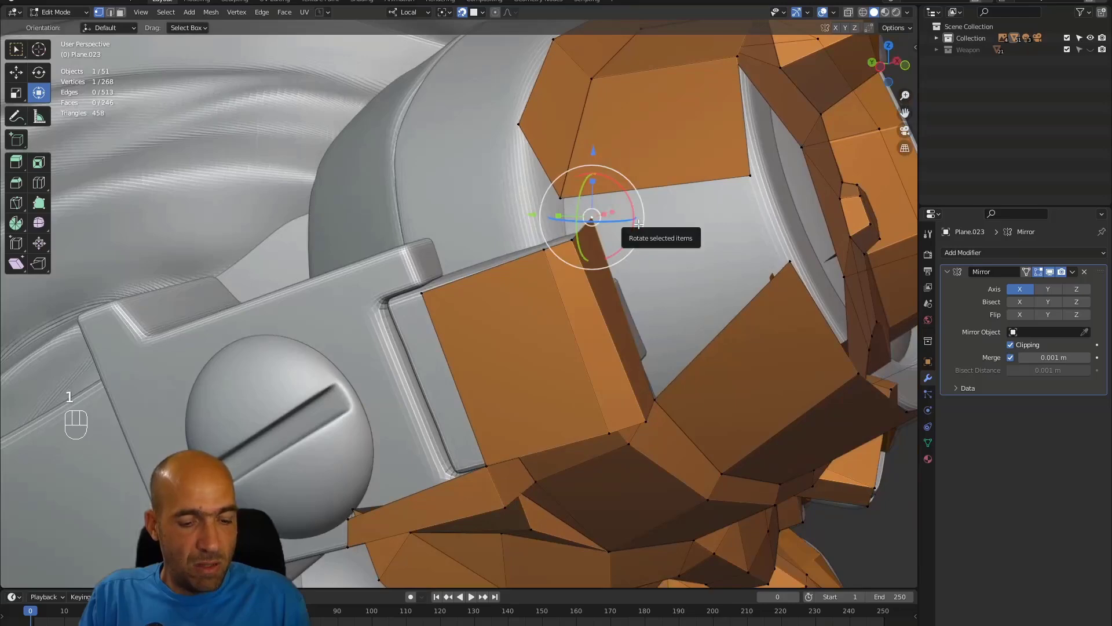
key("g")
left_click(640, 231)
left_click_drag(641, 230, 662, 368, "alt")
key("g")
left_click(664, 379)
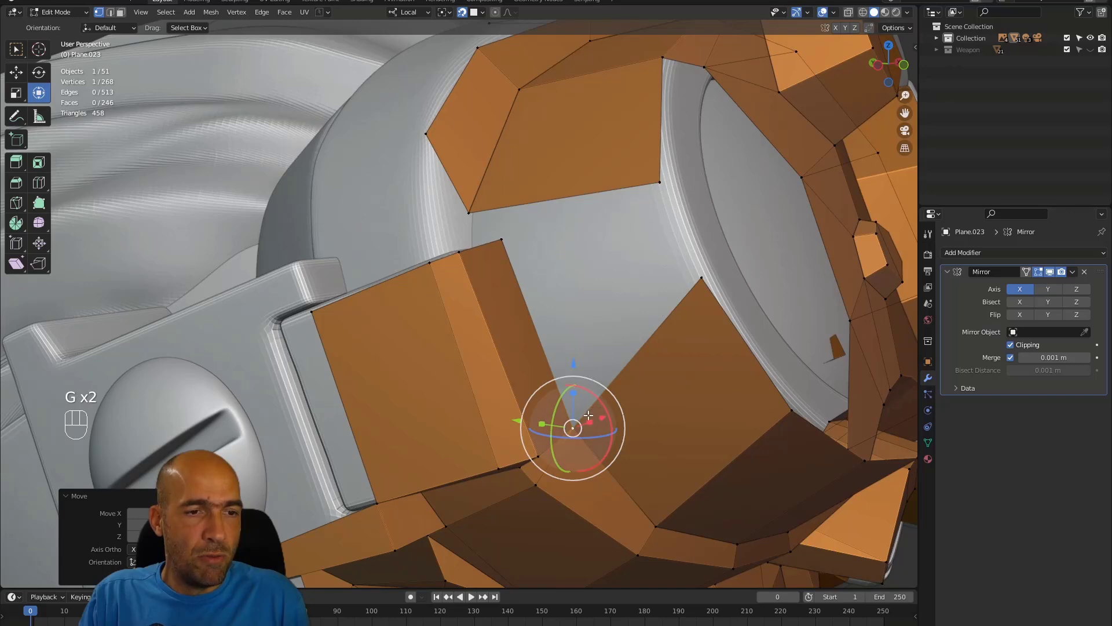
Step: Fill a face between the clasp's front end and the lens barrel, and move its new vertex onto the barrel's rim vertex
key("f")
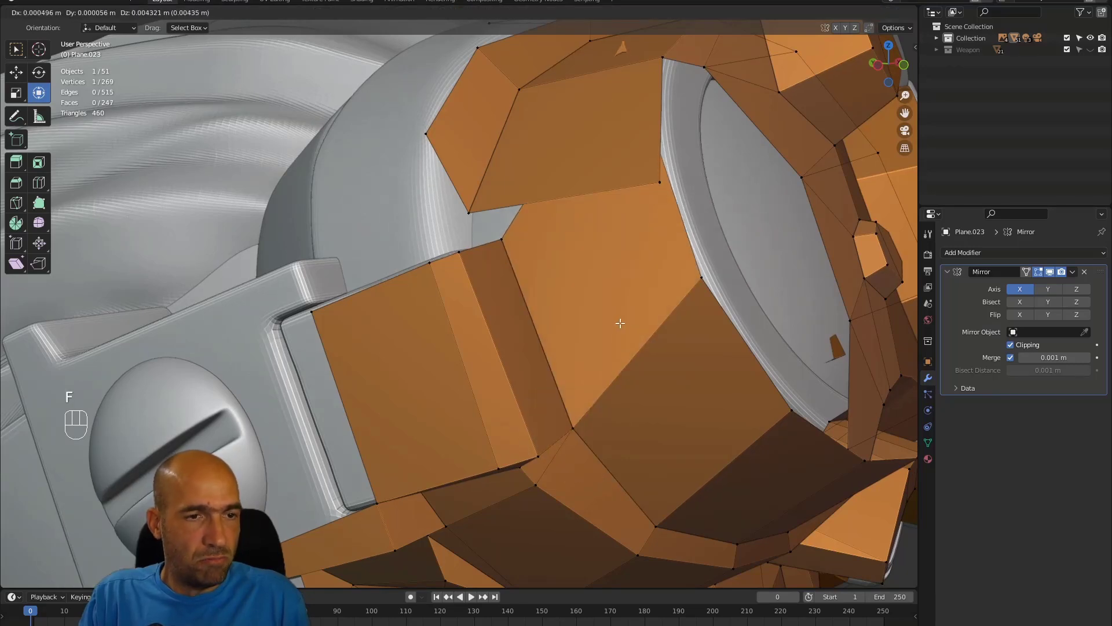
left_click(655, 467)
left_click_drag(677, 301, 668, 435, "alt+shift")
left_click(680, 319)
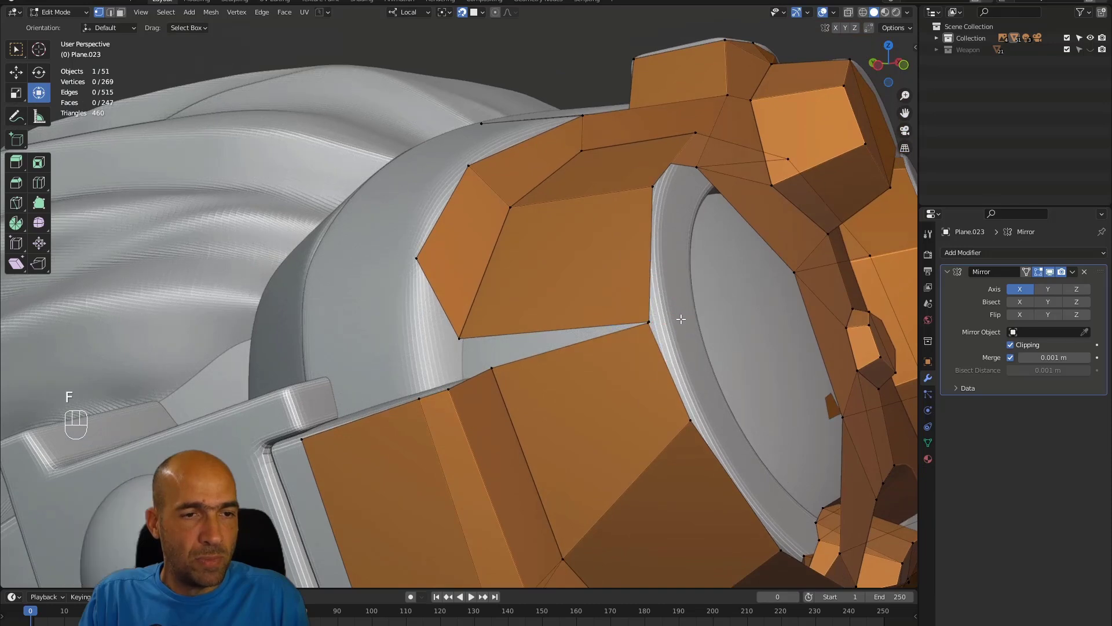
left_click(631, 348)
middle_click_drag(633, 324, 593, 362)
key("g")
left_click(702, 320)
middle_click_drag(593, 362, 544, 348, "alt")
left_click(547, 382)
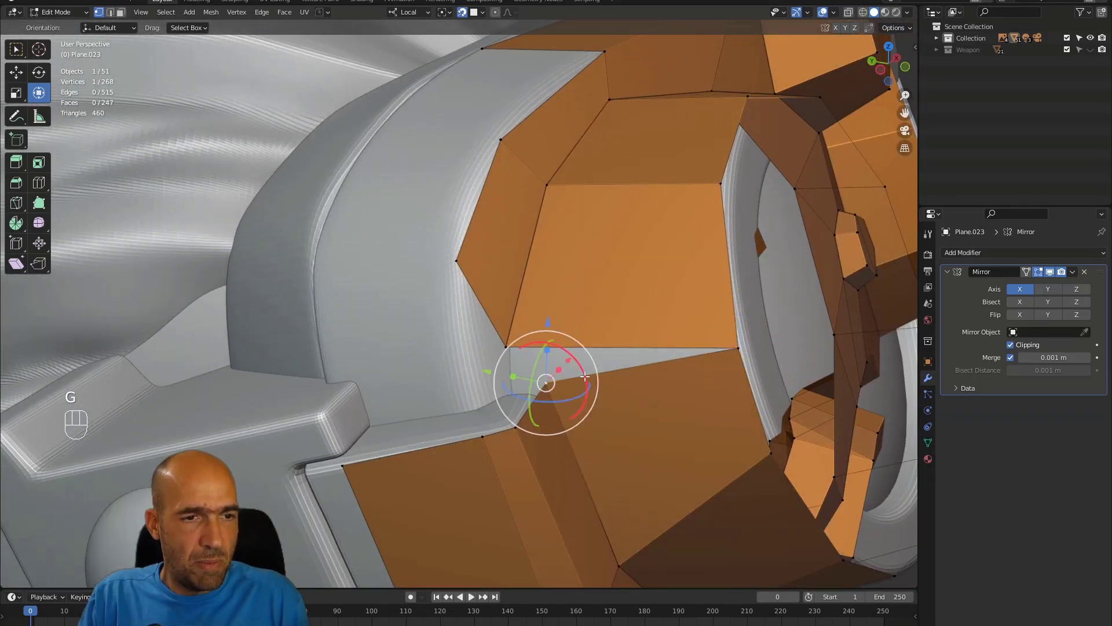
Step: Fill the narrow triangular gap between the new face and the lens barrel's side face above it
key("2")
left_click(637, 365, "shift")
left_click(588, 350, "shift")
key("f")
middle_click_drag(588, 350, 563, 348, "alt")
key("1")
key("1")
left_click(563, 346)
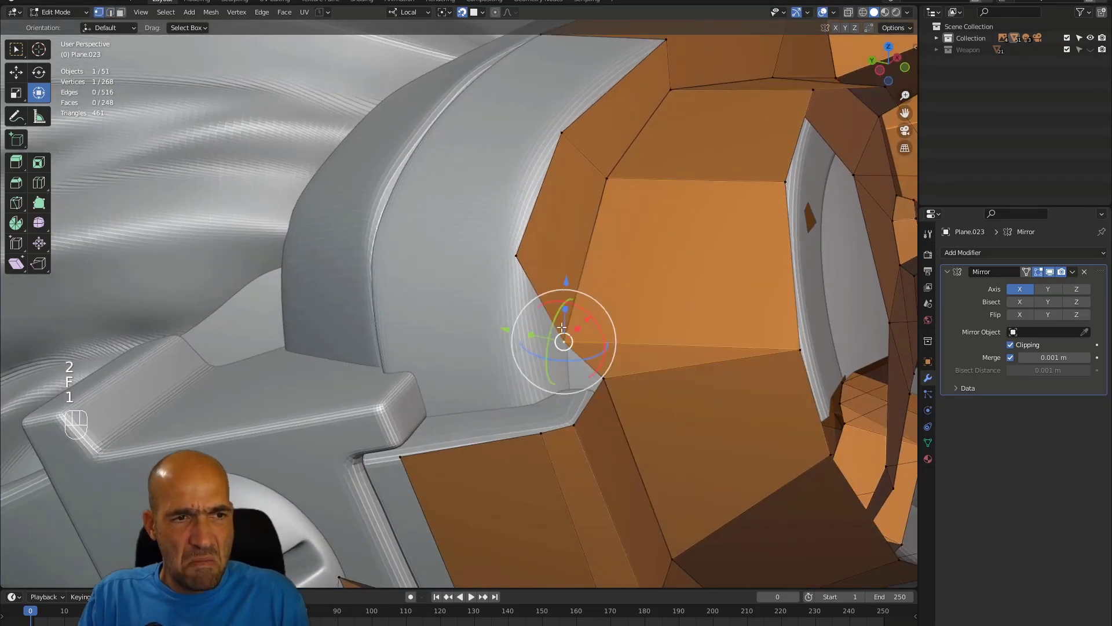
Step: Extrude the rear edge of the lens barrel's faces down to the clasp and adjust the extruded face's upper vertex
middle_click_drag(549, 272, 536, 268, "alt")
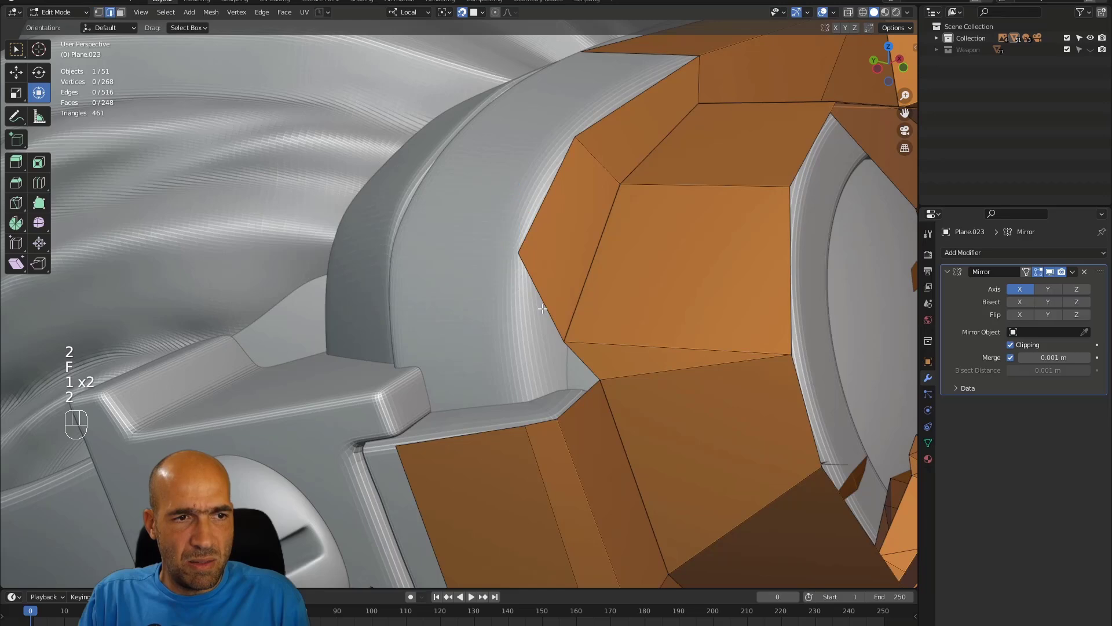
middle_click_drag(559, 341, 551, 356, "alt")
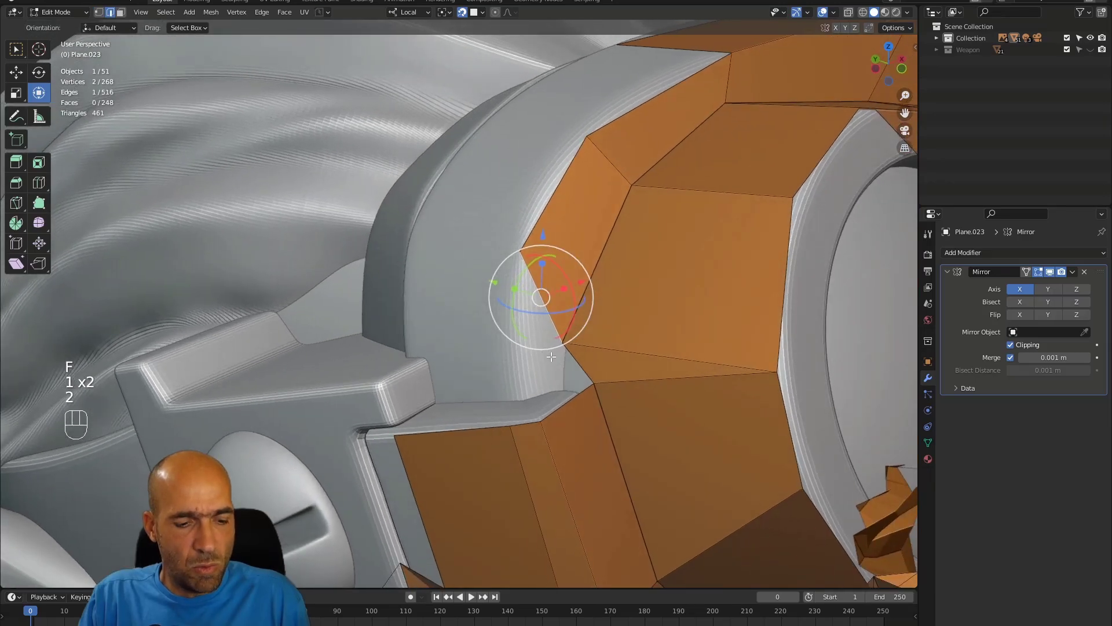
key("e")
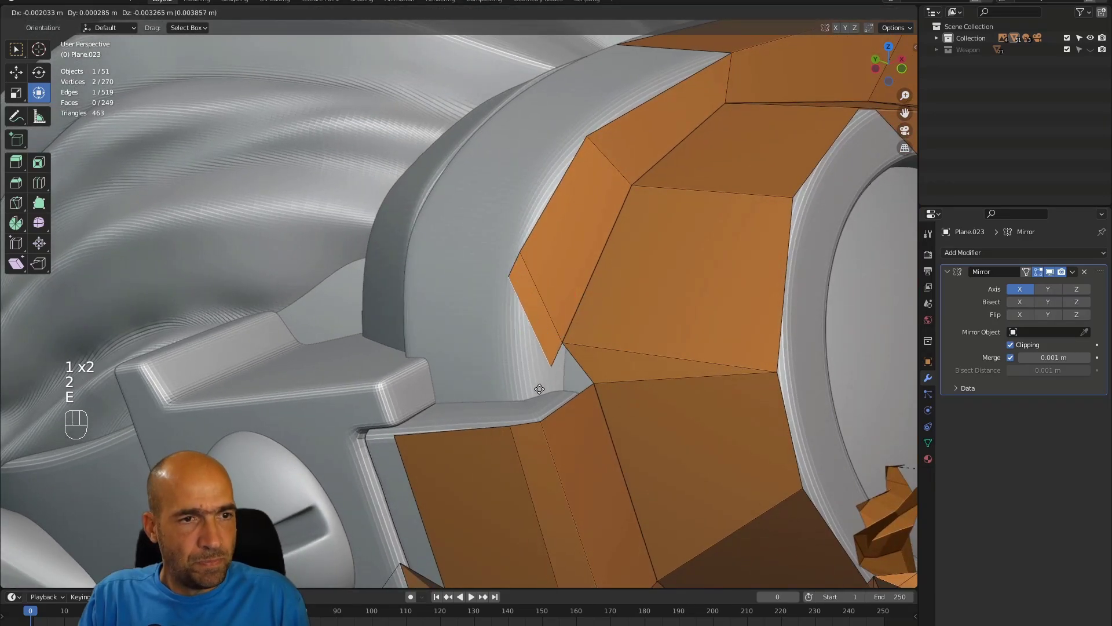
left_click(518, 415)
key("1")
left_click(495, 309)
key("g")
left_click(528, 327)
Step: Fill a face on the buckle plate between the clasp and the round screw, and fit its vertices to the screw's rim
middle_click_drag(528, 327, 575, 398, "alt")
middle_click_drag(461, 449, 454, 456, "alt")
middle_click_drag(454, 456, 472, 439, "alt+shift")
key("f")
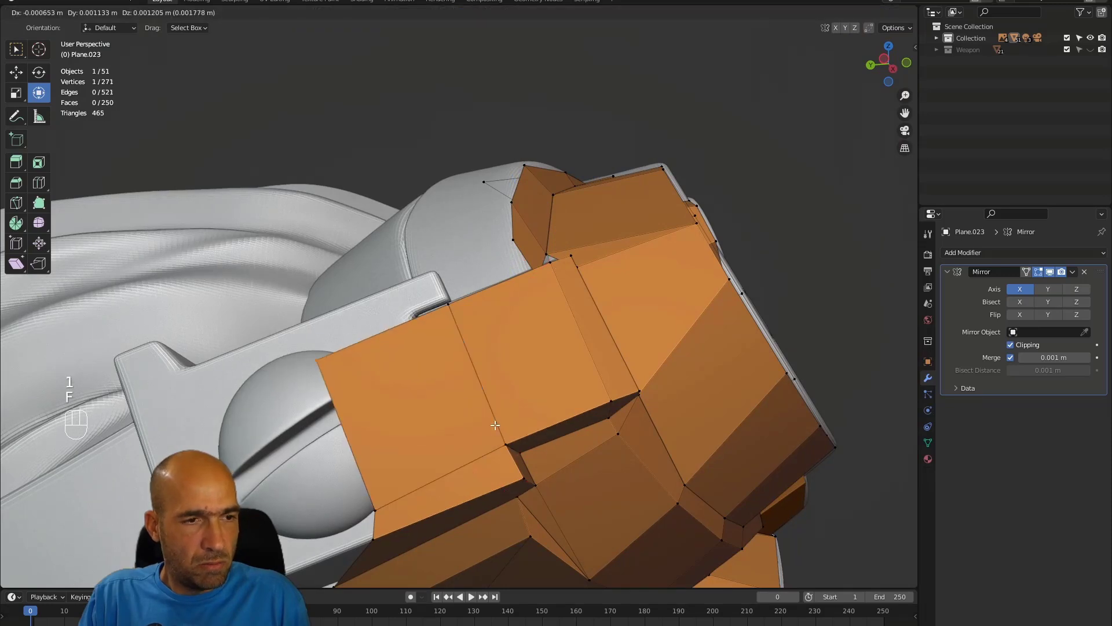
left_click(588, 483)
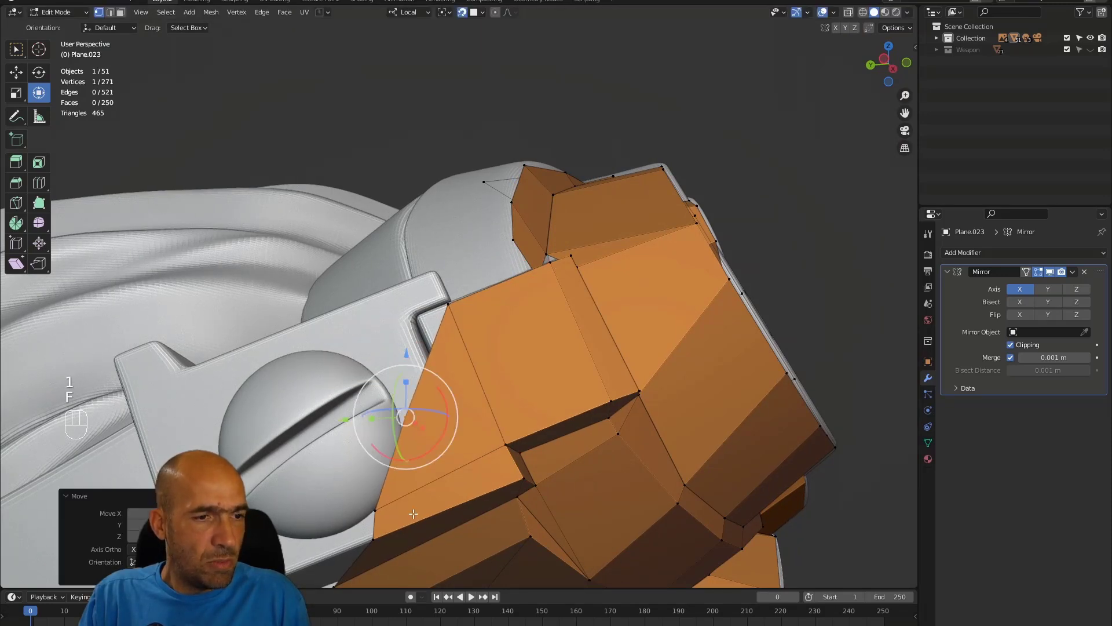
left_click(374, 509)
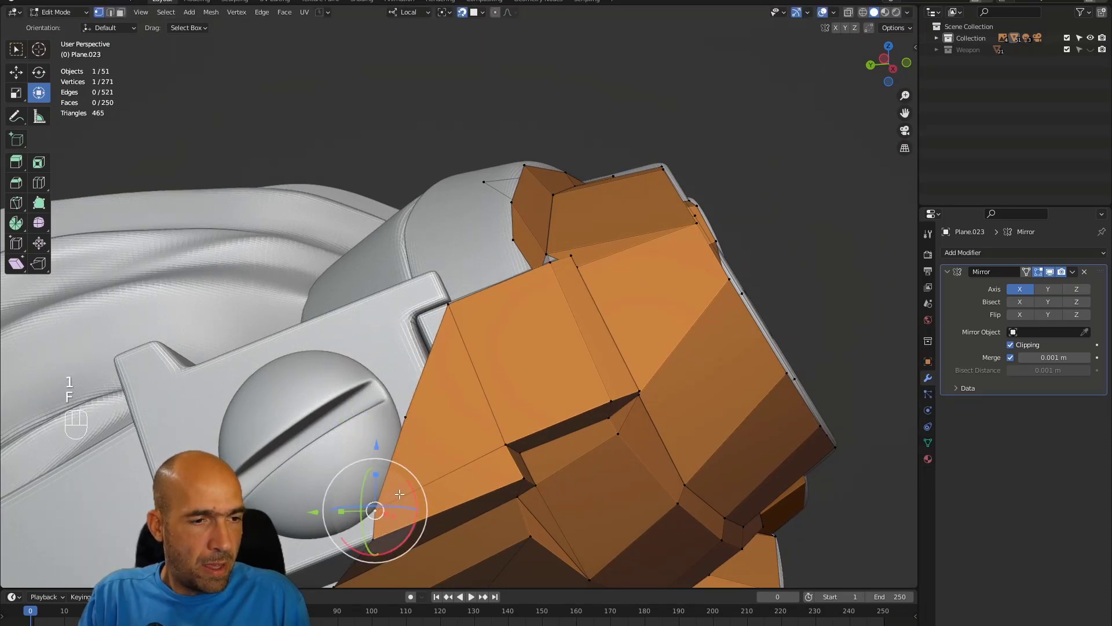
key("g")
left_click(418, 473)
left_click(406, 415)
key("g")
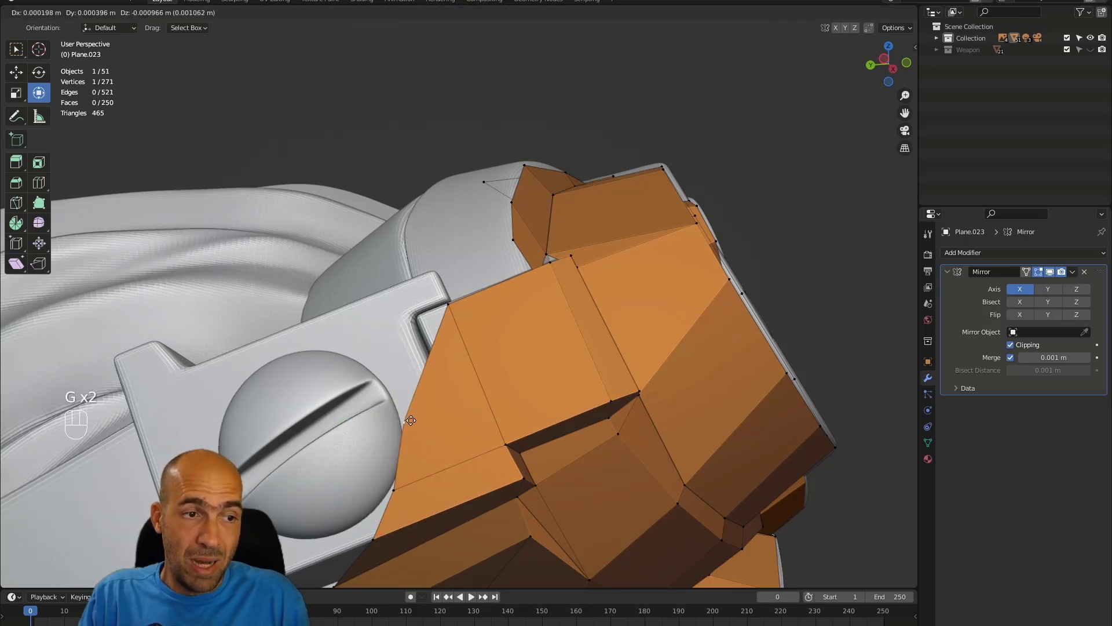
left_click(411, 419)
Step: Extrude the plate face's upper edge along the screw and move its outer vertex onto the plate's upper edge
middle_click_drag(412, 418, 429, 371)
key("2")
left_click(433, 379)
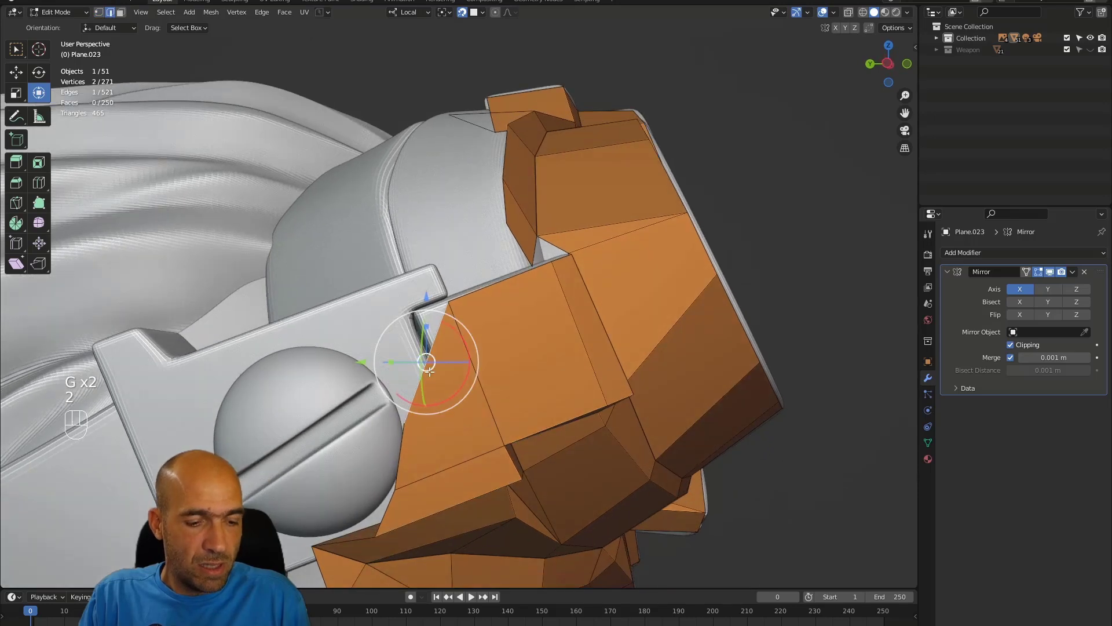
key("e")
left_click(410, 288)
key("1")
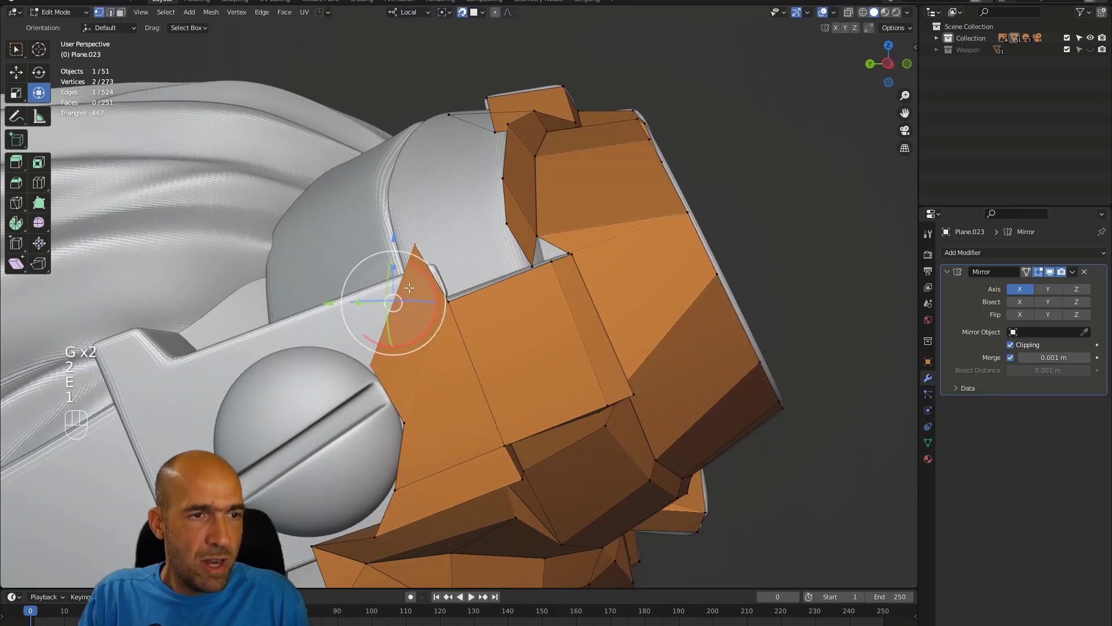
left_click(411, 248)
key("g")
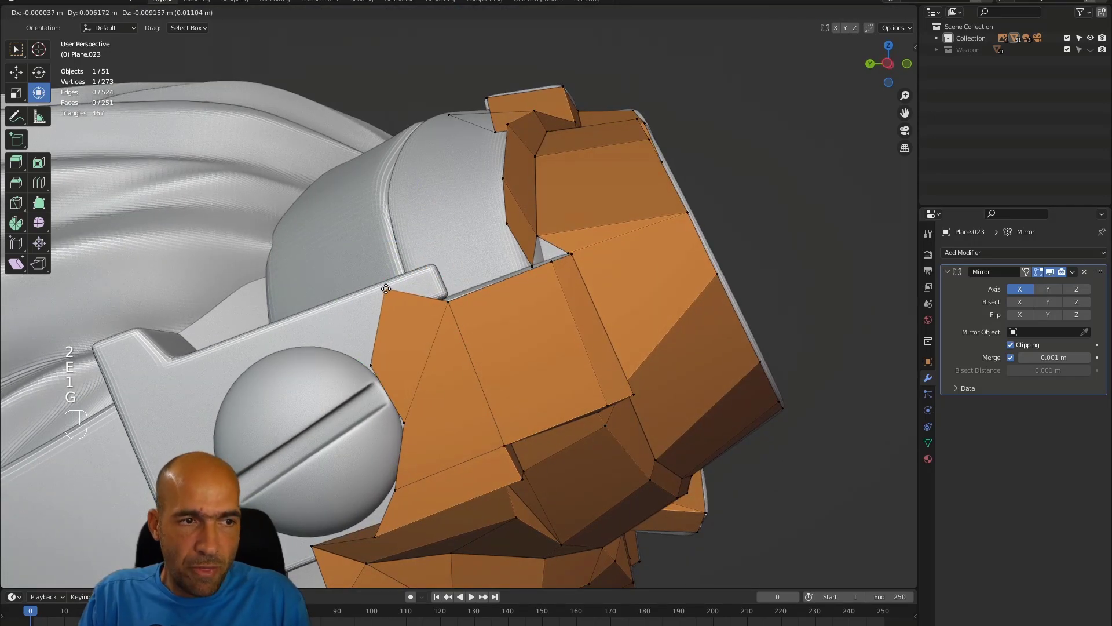
left_click(383, 288)
Step: Extrude the plate's end edge over the top of the screw and align its upper vertex with the plate's upper edge
left_click_drag(382, 289, 427, 312, "alt")
key("2")
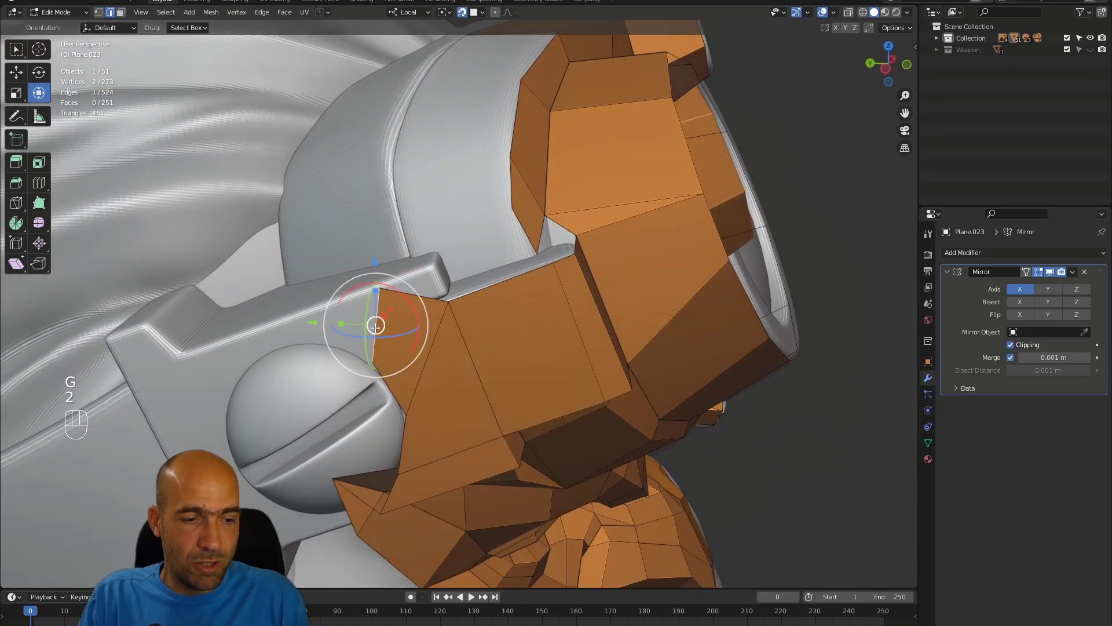
key("e")
left_click(315, 296)
key("1")
left_click(306, 269)
key("g")
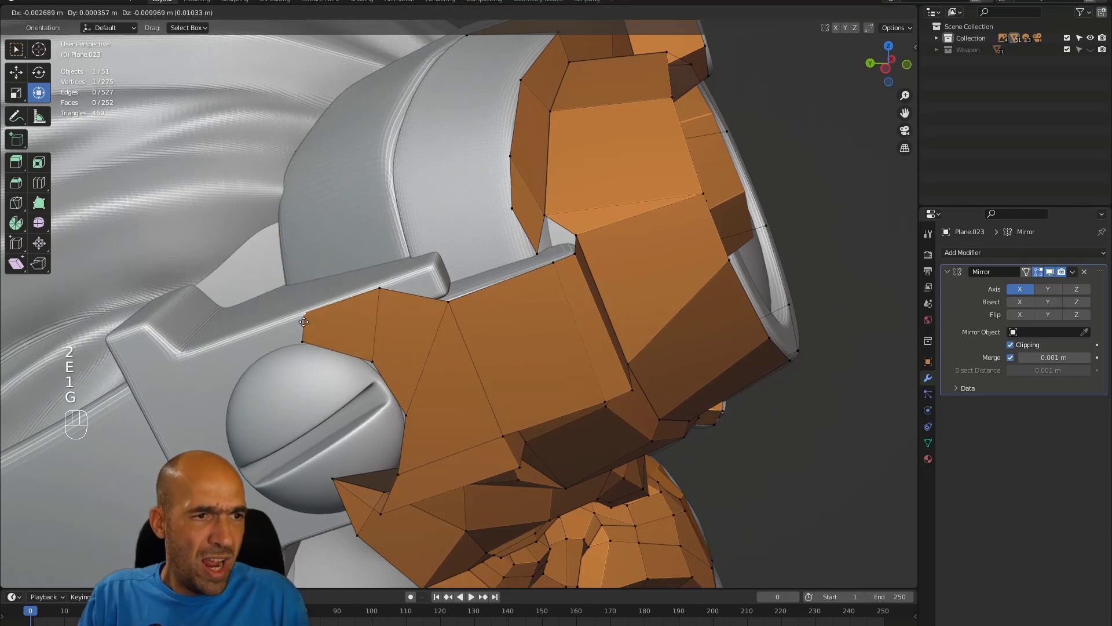
left_click(300, 325)
Step: Extrude the edge of the buckle's lower side face along the plate and move its upper vertex to the plate's inner corner
middle_click_drag(402, 311, 329, 351, "alt")
middle_click_drag(330, 351, 412, 376, "alt")
middle_click_drag(412, 377, 387, 325, "alt")
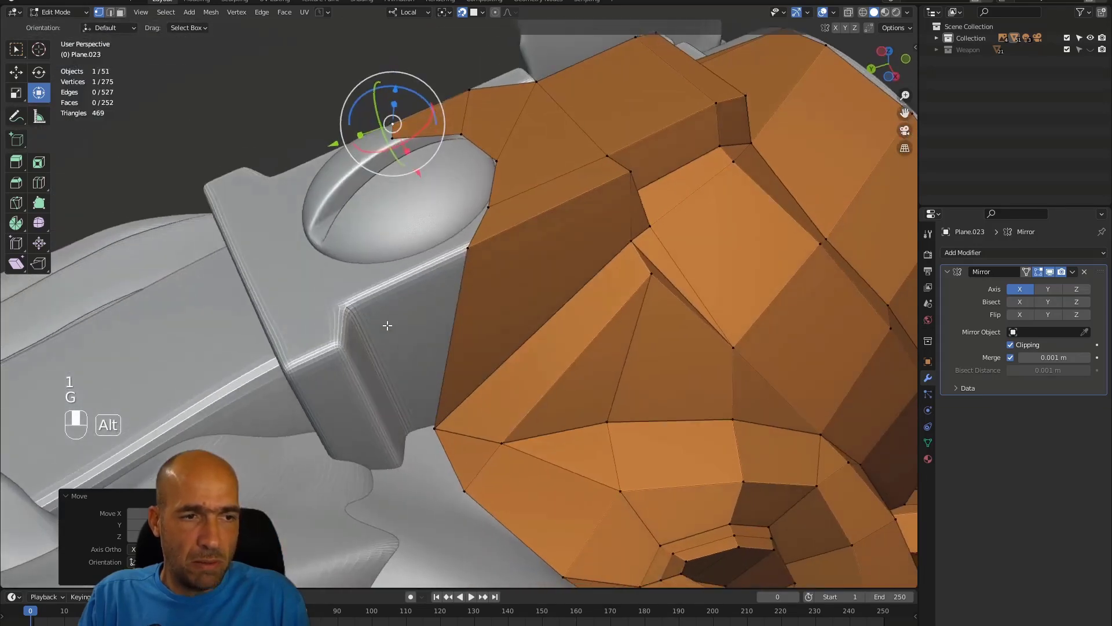
key("2")
left_click(448, 323)
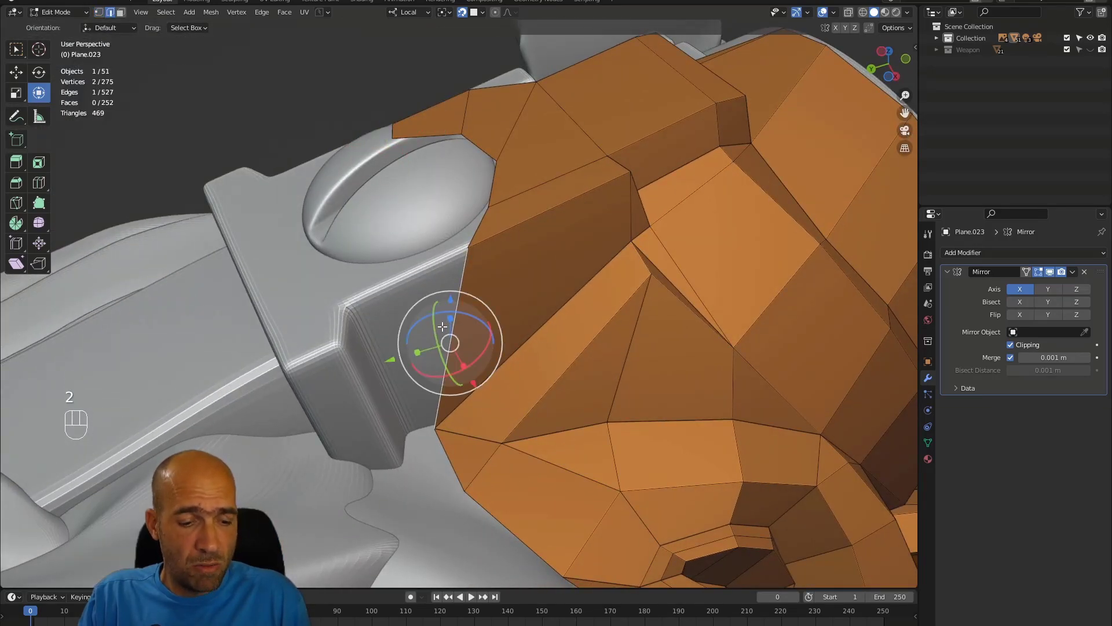
key("e")
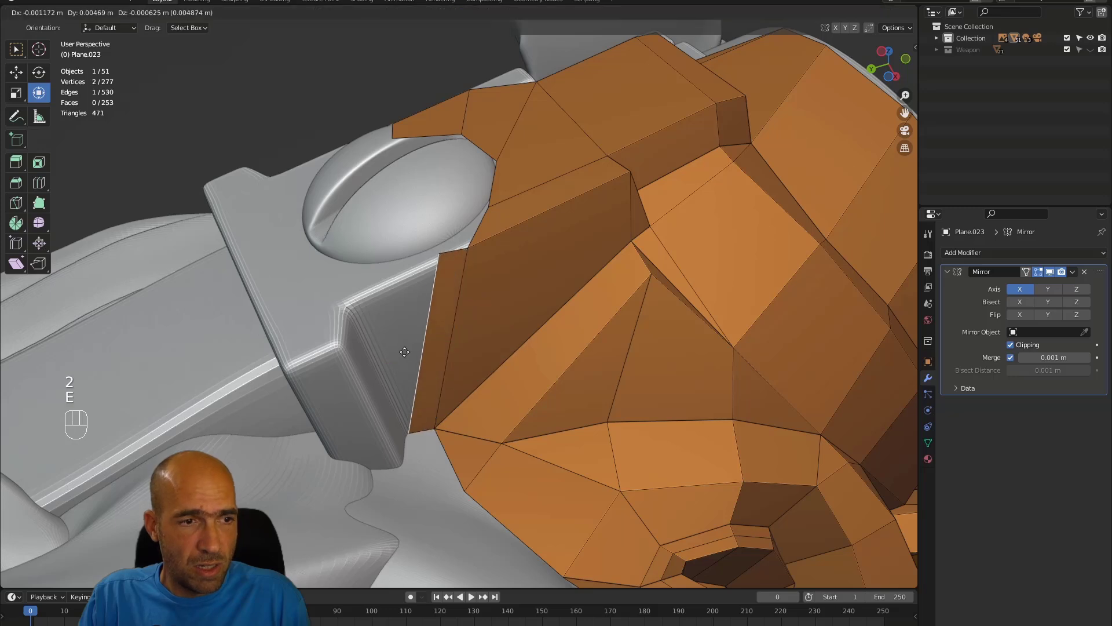
left_click(401, 355)
key("1")
left_click(434, 256)
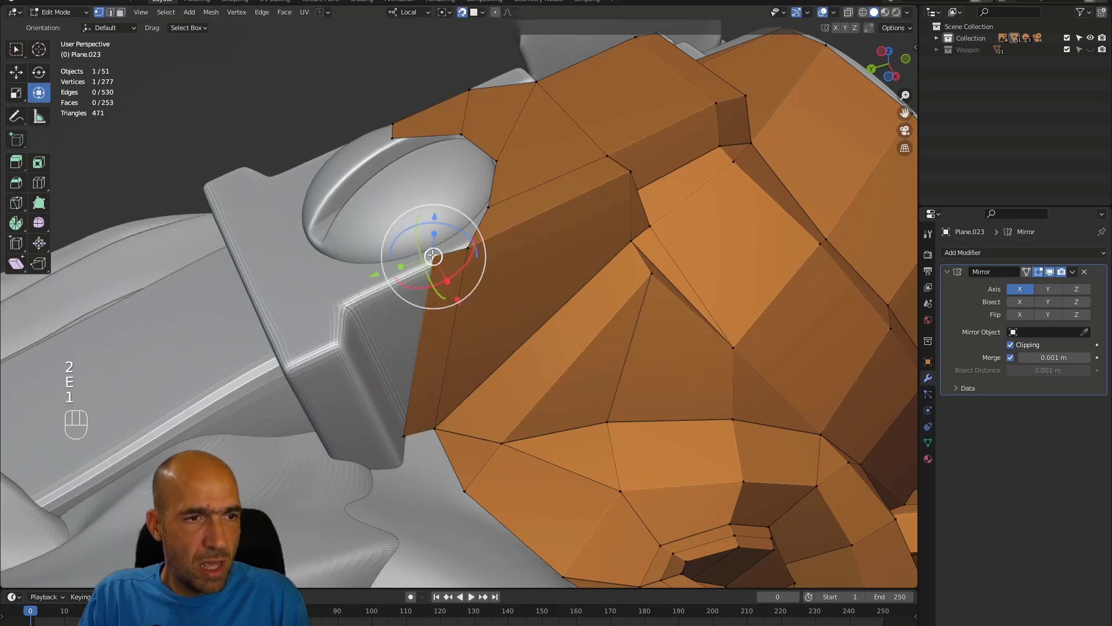
key("g")
left_click(347, 308)
middle_click_drag(348, 309, 476, 257)
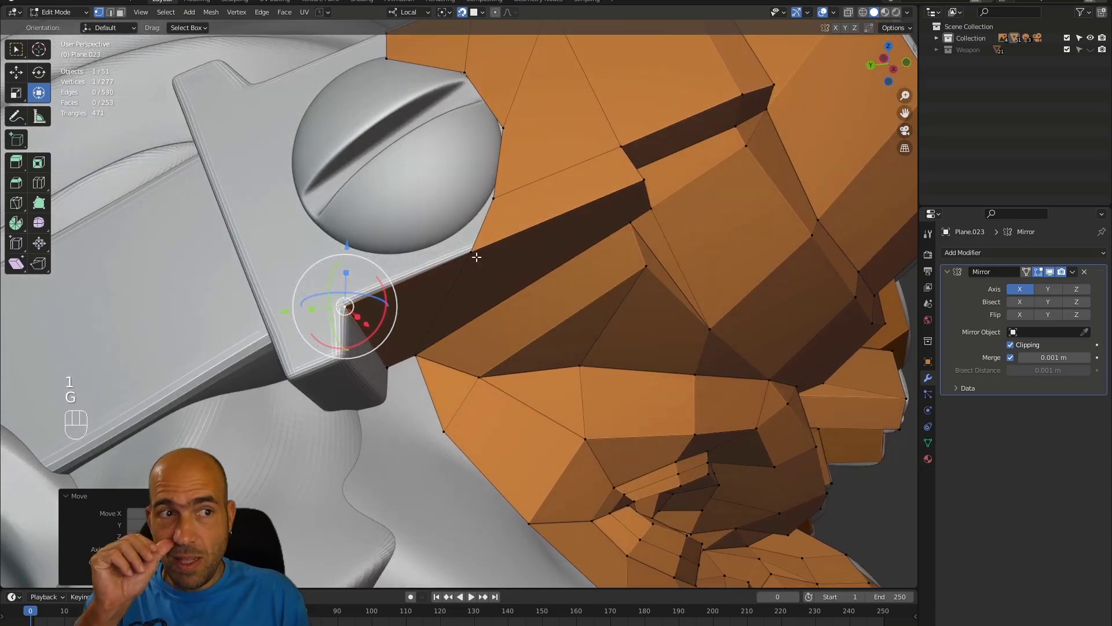
left_click(476, 258)
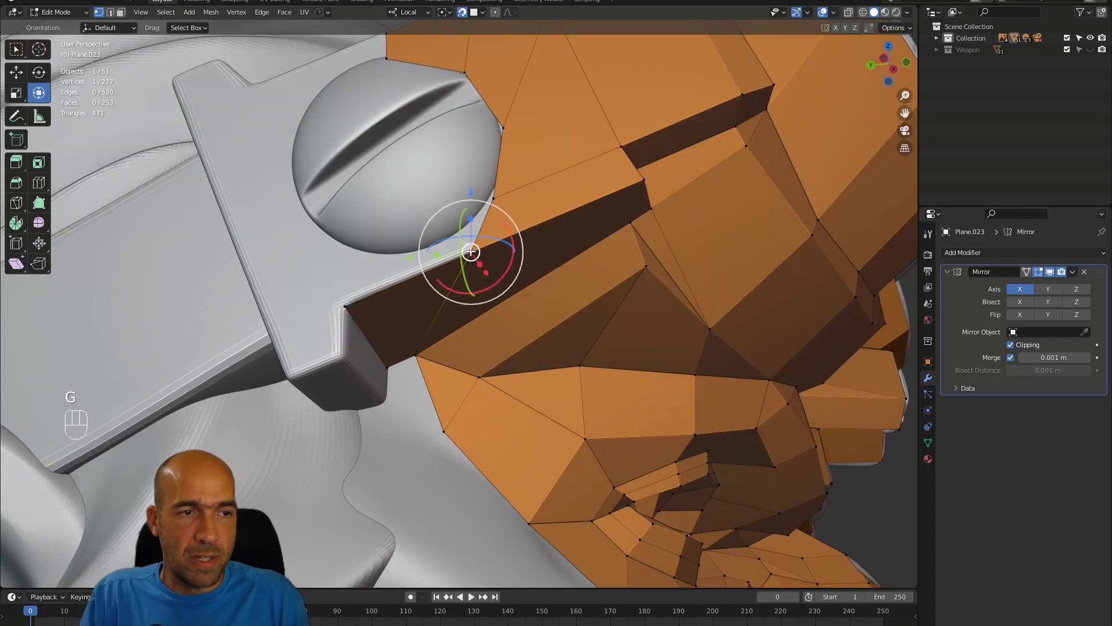
key("e")
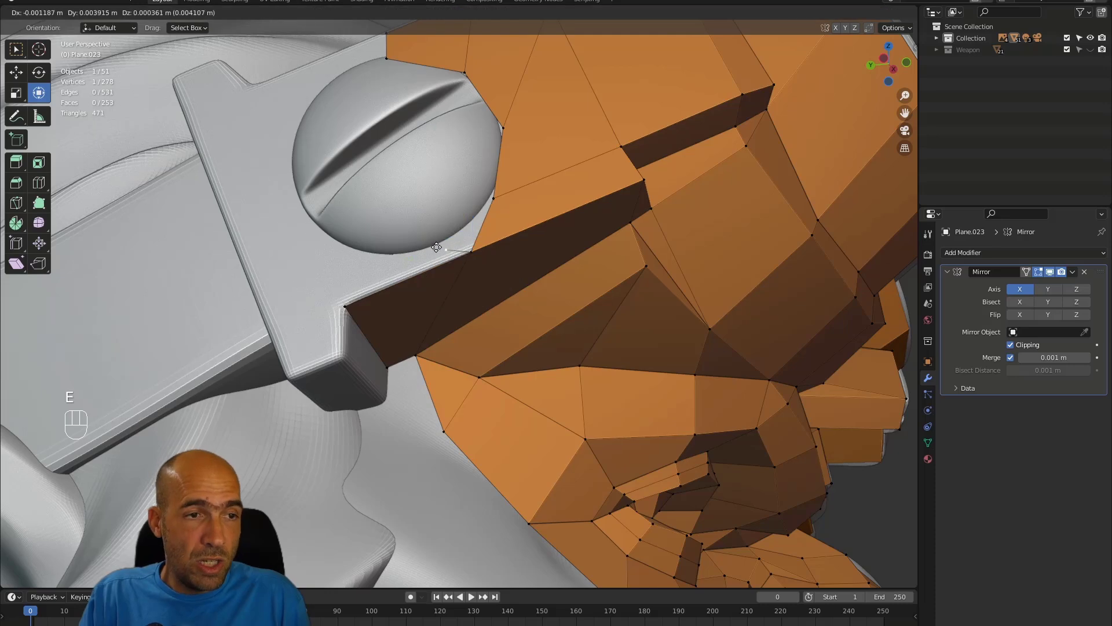
right_click(433, 248)
key("ctrl+z")
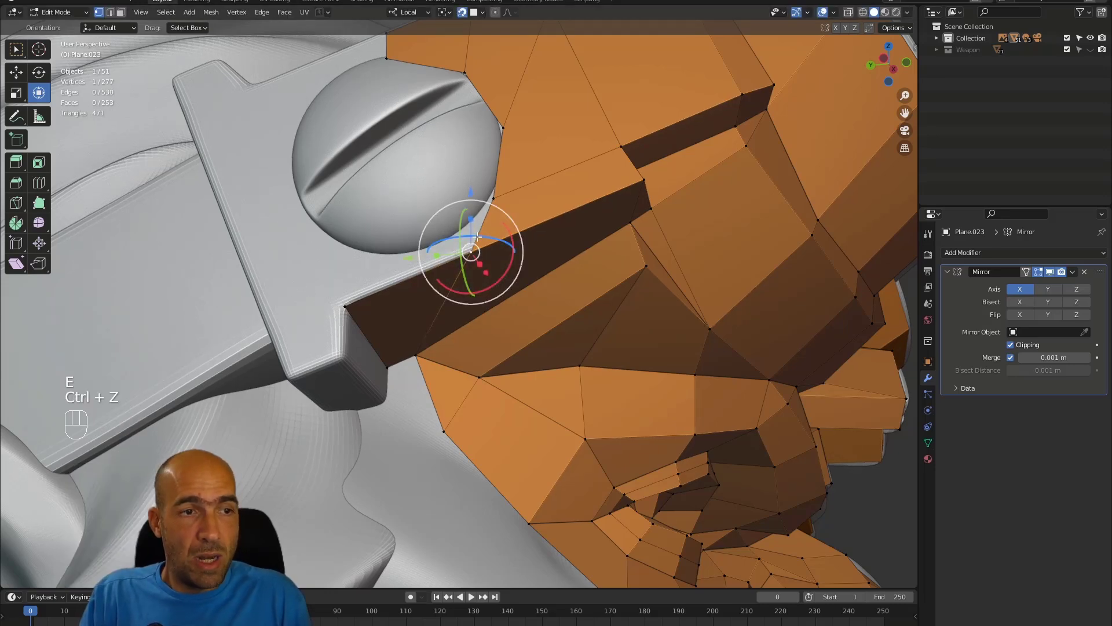
Step: Fill a face on the top side of the clasp's front end, starting from its upper front vertex
middle_click_drag(482, 231, 467, 289)
key("2")
left_click(600, 286)
middle_click_drag(599, 286, 572, 318, "alt")
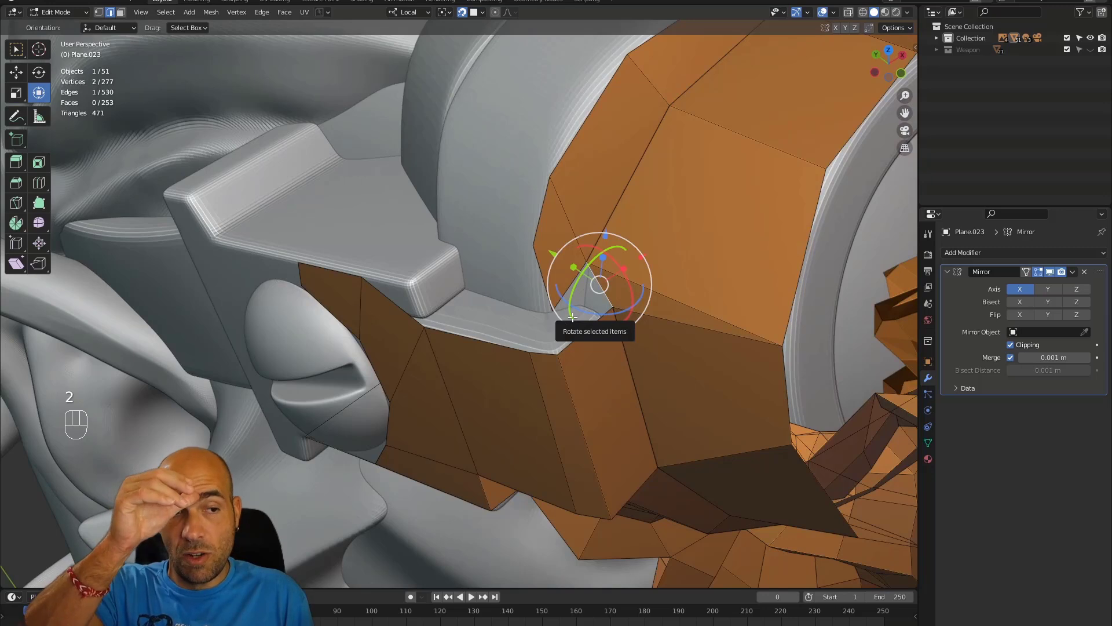
key("1")
left_click(557, 355)
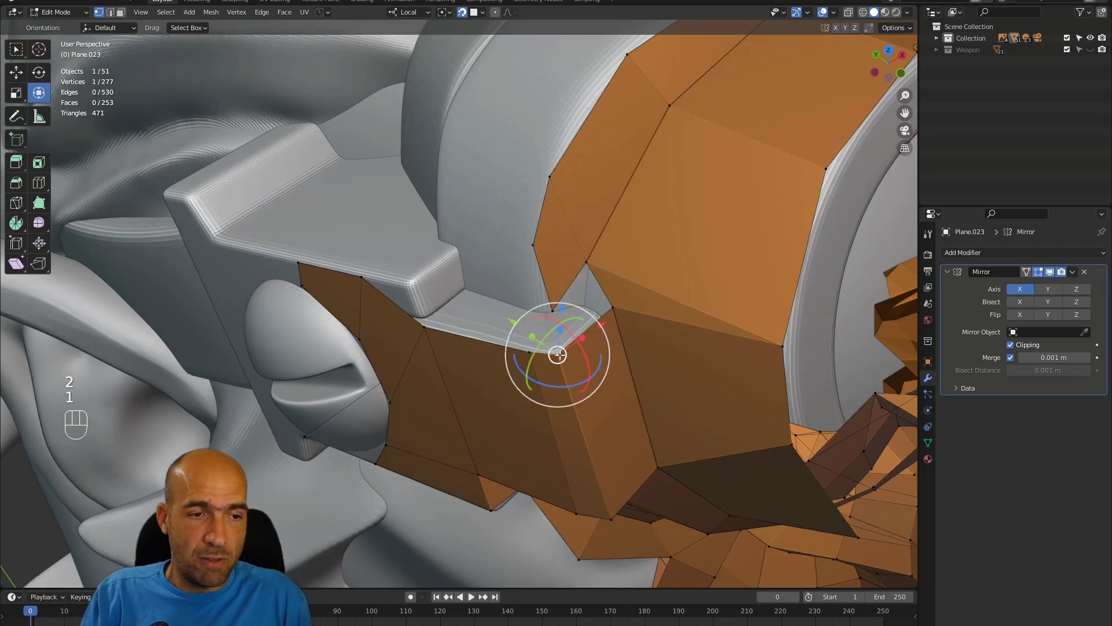
key("f")
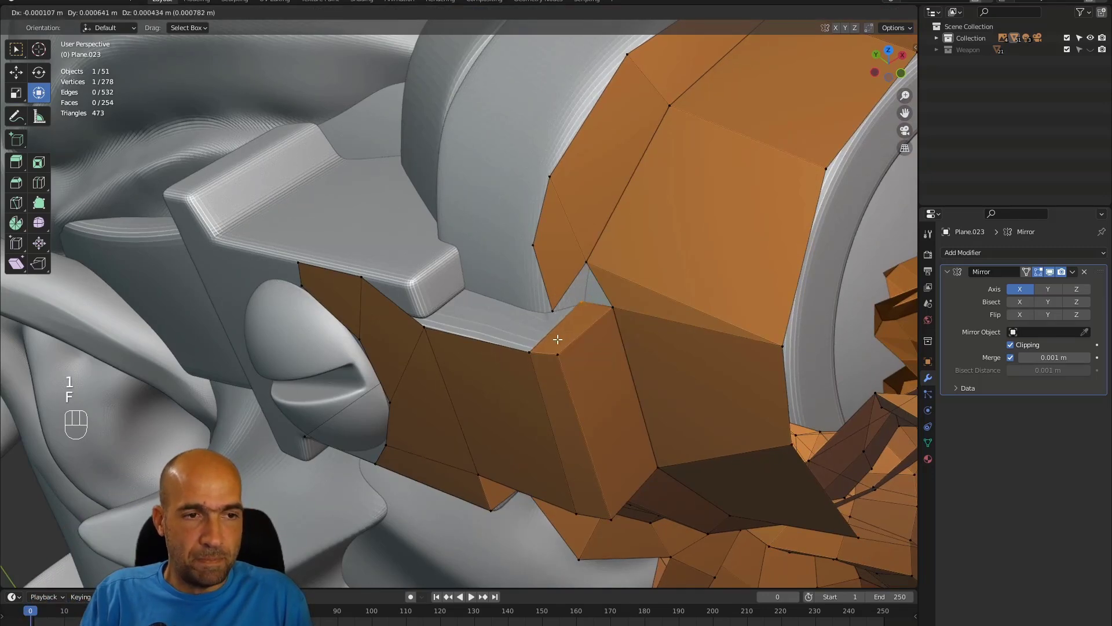
left_click(558, 339)
Step: Close the gap between the clasp's top front face and the lens barrel with triangular faces
middle_click_drag(581, 299, 602, 283)
key("2")
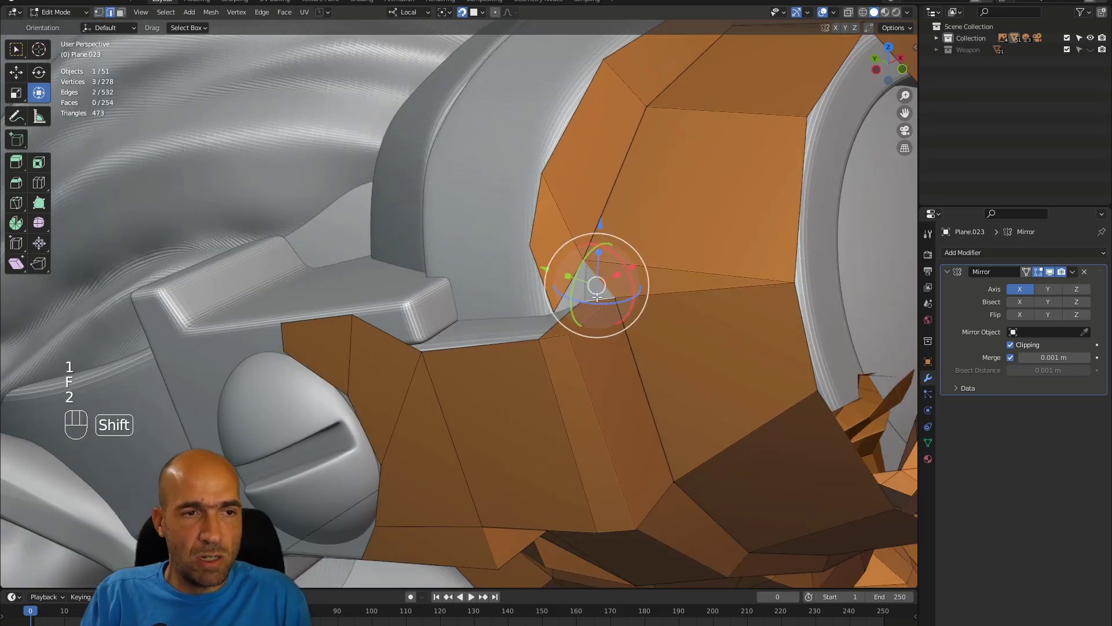
middle_click_drag(545, 317, 553, 312)
key("2")
key("1")
left_click(555, 311)
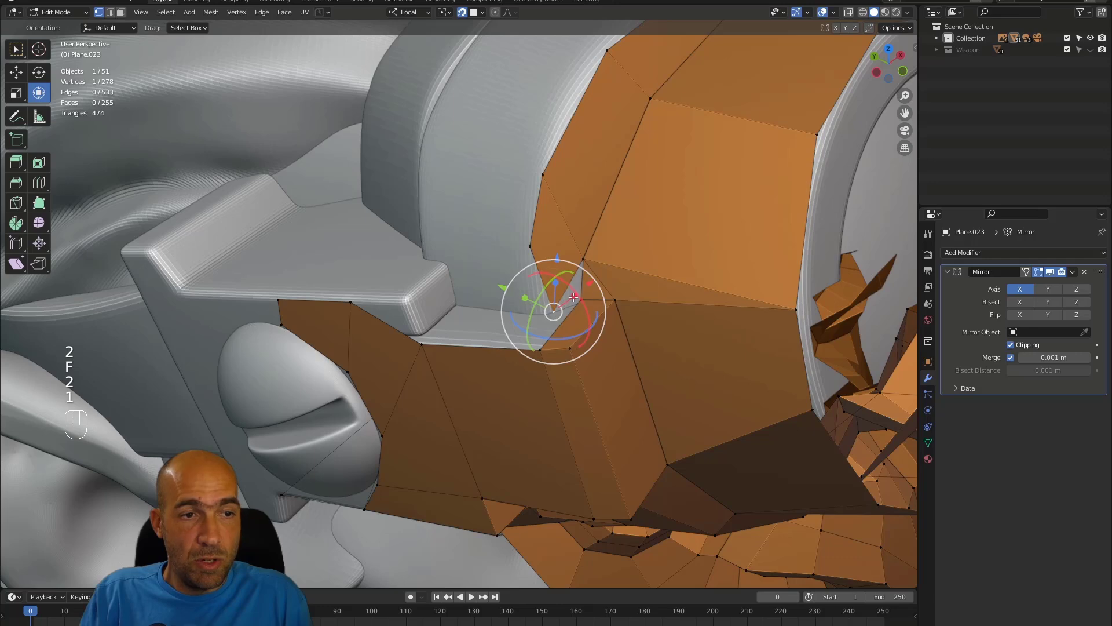
key("2")
left_click(567, 291, "shift")
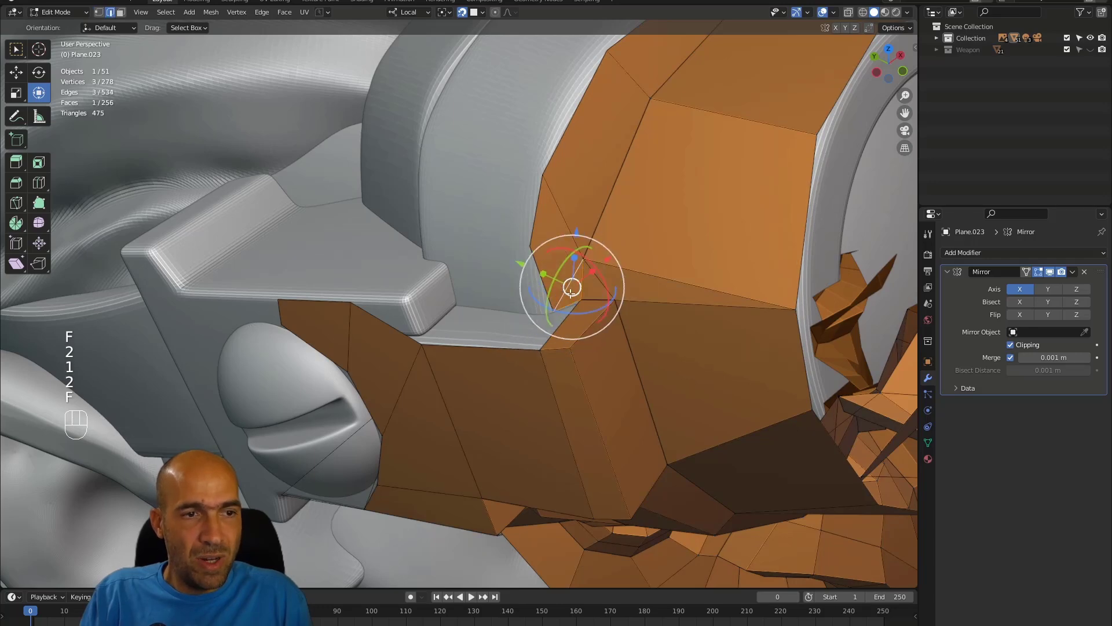
left_click_drag(569, 293, 570, 302, "alt")
left_click(567, 303)
left_click(559, 332, "shift")
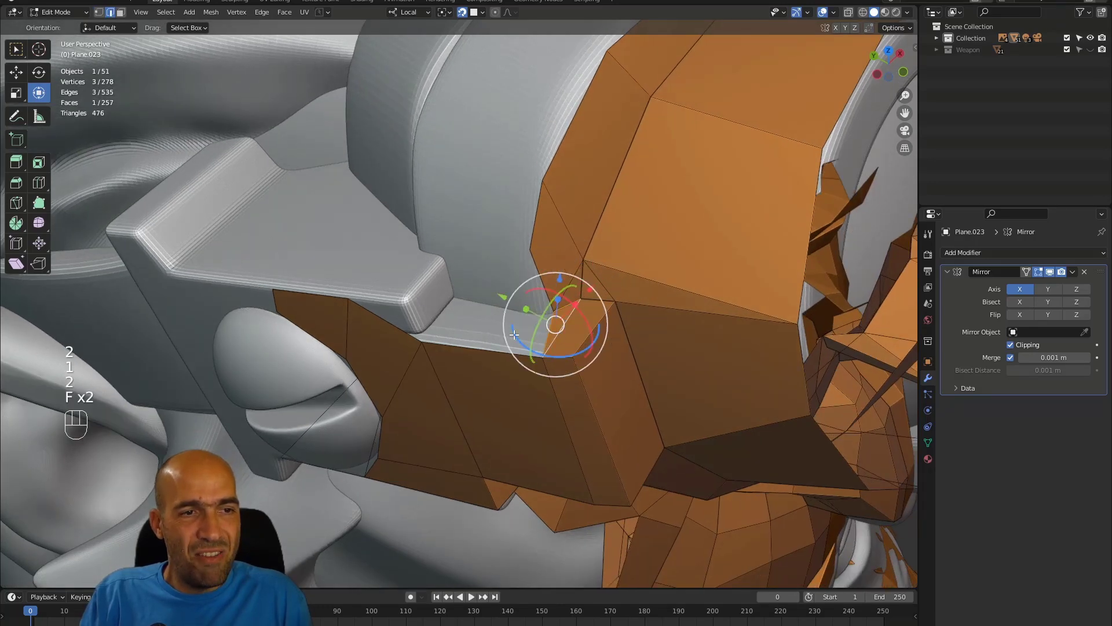
Step: Fill a face along the clasp's recessed top ledge and place its free vertex at the base of the raised step
left_click_drag(523, 336, 534, 344, "alt")
key("1")
left_click(550, 360)
key("f")
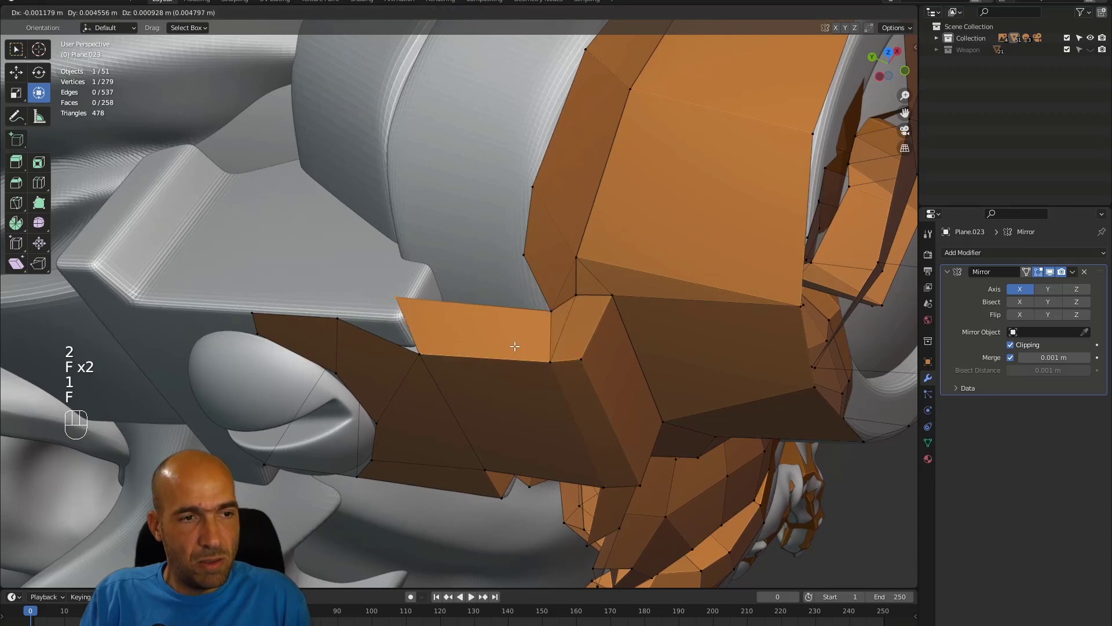
left_click(554, 350)
Step: Extrude the ledge face's end edge up the side of the raised step to the plate's upper level
left_click_drag(418, 347, 427, 323, "alt")
key("2")
key("e")
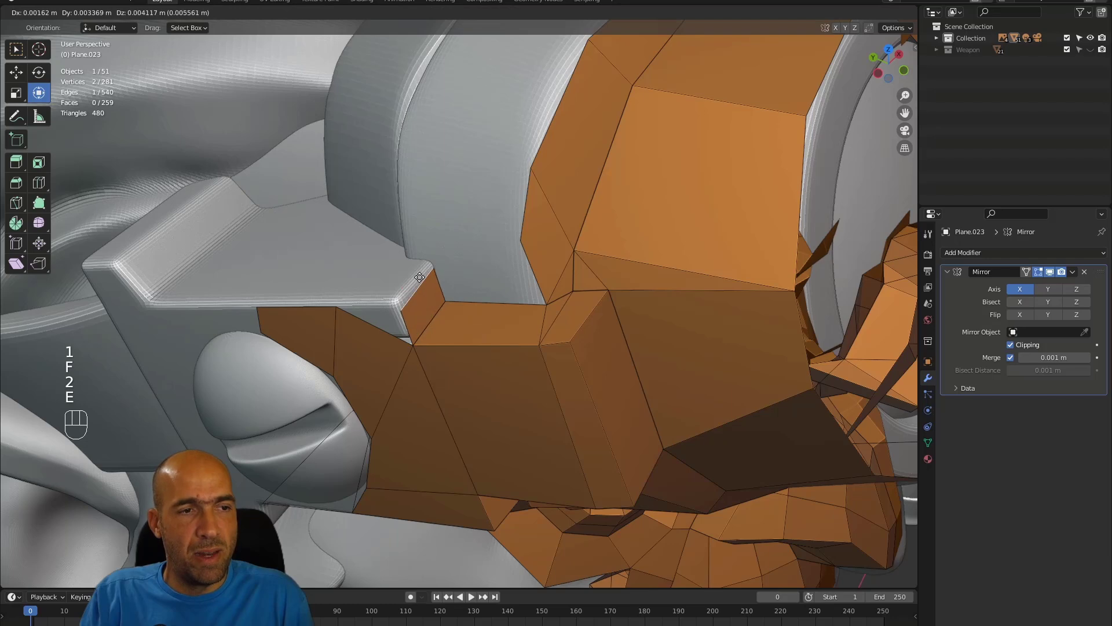
left_click(417, 268)
left_click_drag(417, 268, 505, 277, "alt")
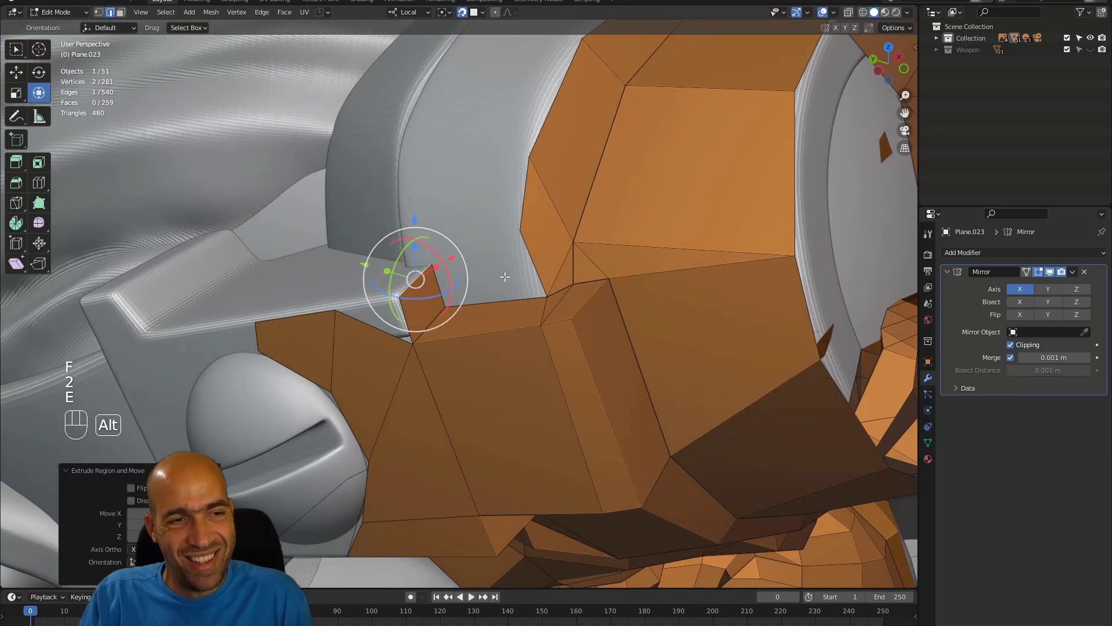
Step: Fill the gap between the ledge and the lens barrel, and the triangular gap beside the raised step
left_click(540, 267)
left_click(491, 315)
key("f")
left_click_drag(491, 315, 437, 403, "alt")
left_click(422, 333)
left_click(398, 343, "shift")
Step: Fill two adjoining faces across the buckle plate's top, from the raised step's upper corner to above the screw
key("1")
left_click(462, 402)
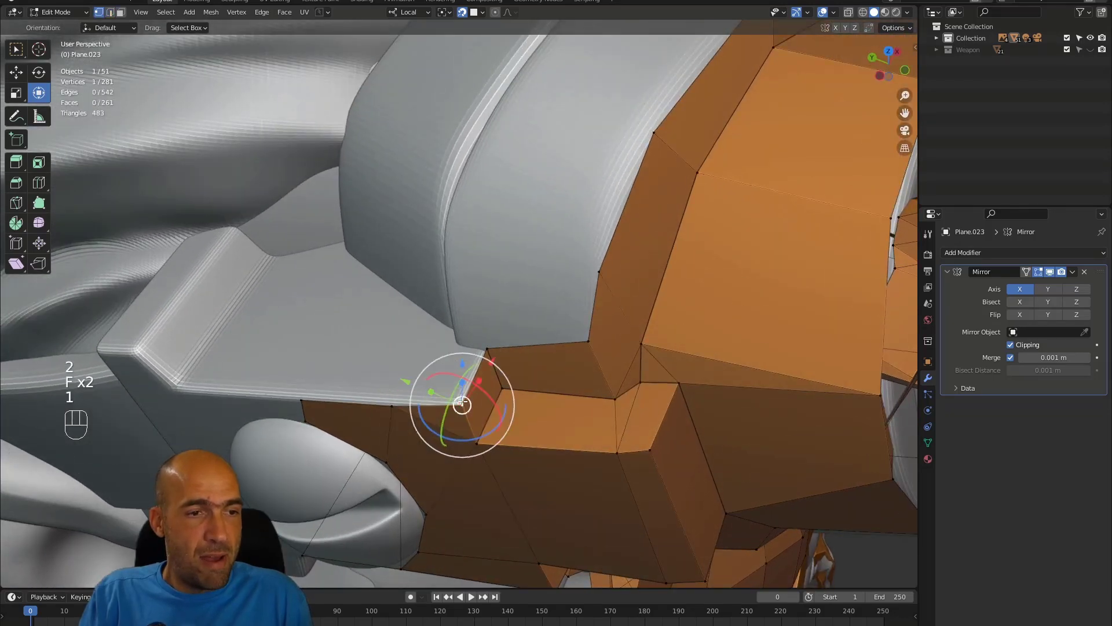
key("f")
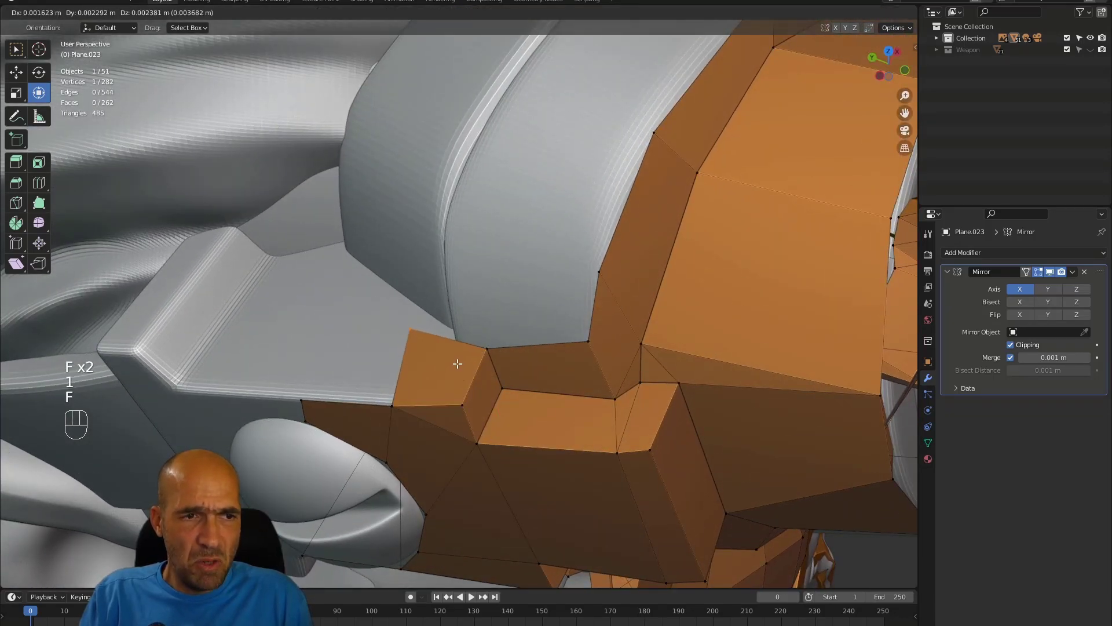
left_click(461, 359)
key("f")
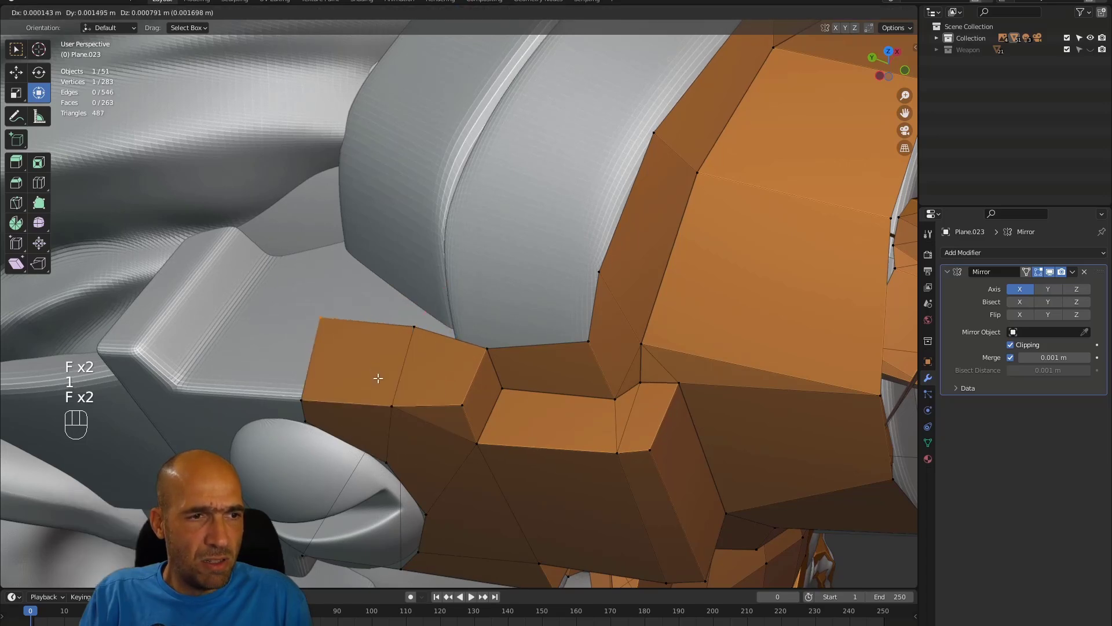
left_click(403, 309)
middle_click_drag(410, 318, 458, 325, "alt")
Step: Try another face beside the lens barrel, undo it, and move the plate's middle upper vertex slightly towards the barrel
left_click(449, 318)
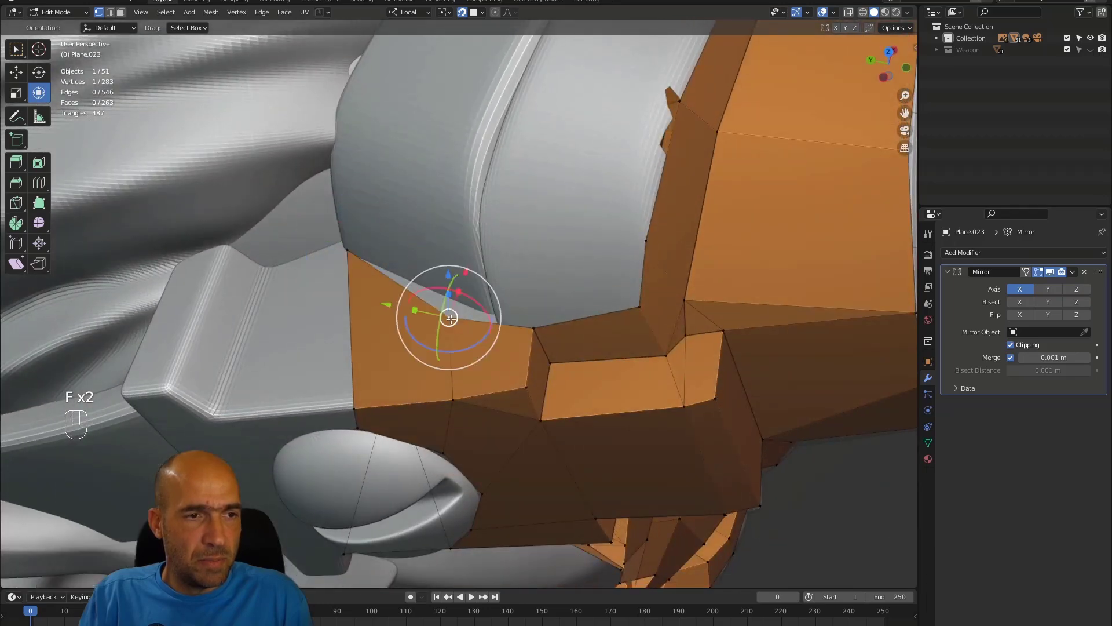
key("f")
key("ctrl+z")
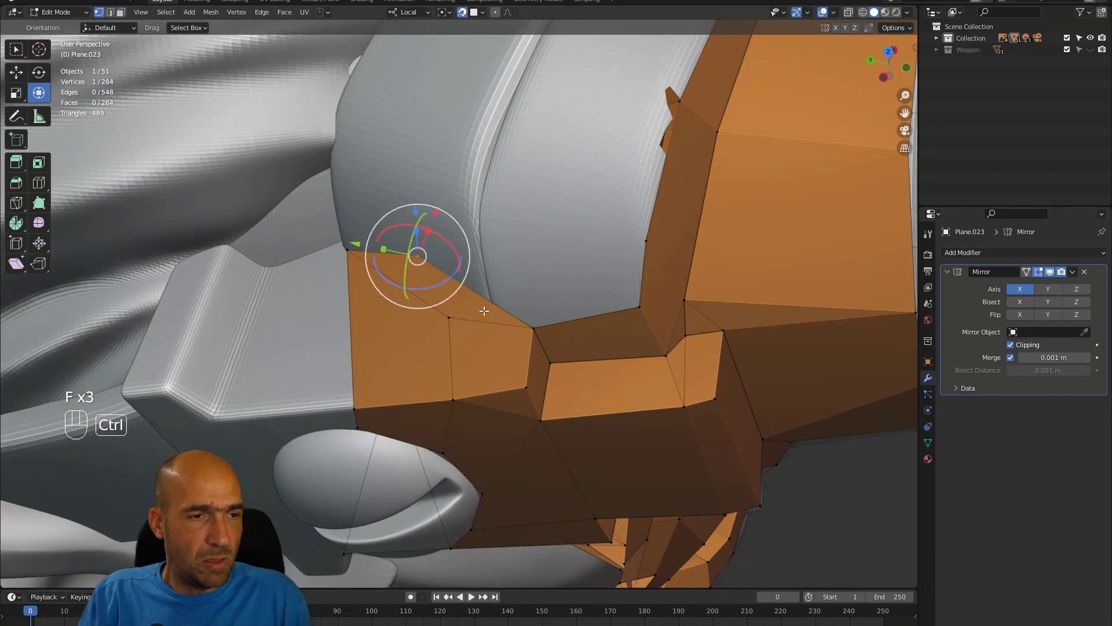
key("g")
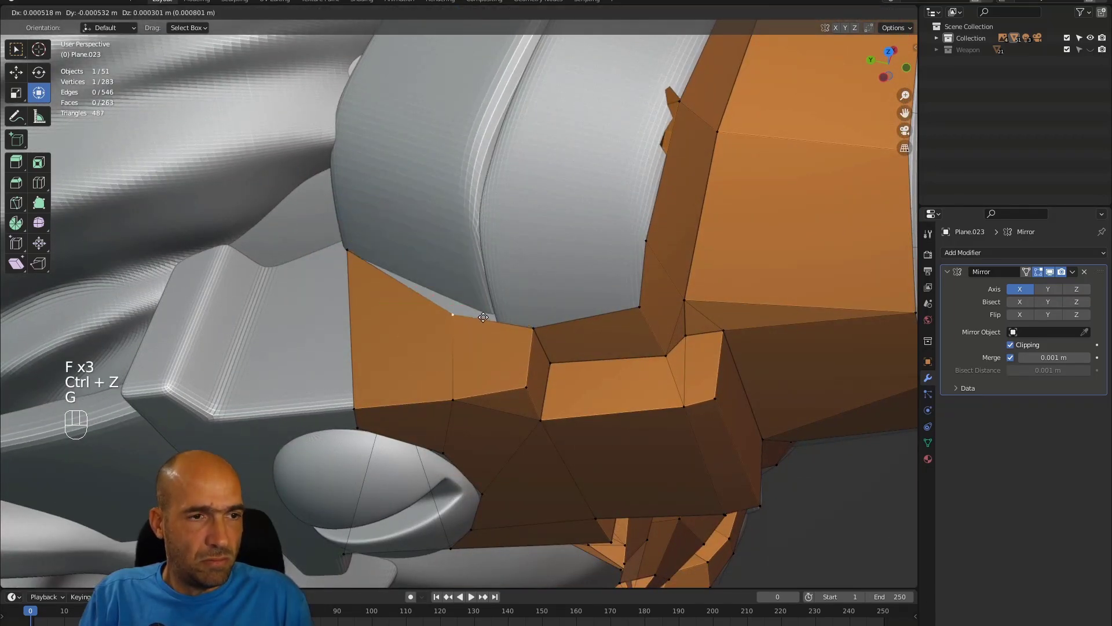
left_click(491, 314)
Step: Fill two faces up the lens barrel's outer band from the clasp, placing their free vertices near the band's rear edge
left_click_drag(491, 314, 617, 402, "alt")
left_click(637, 418)
key("f")
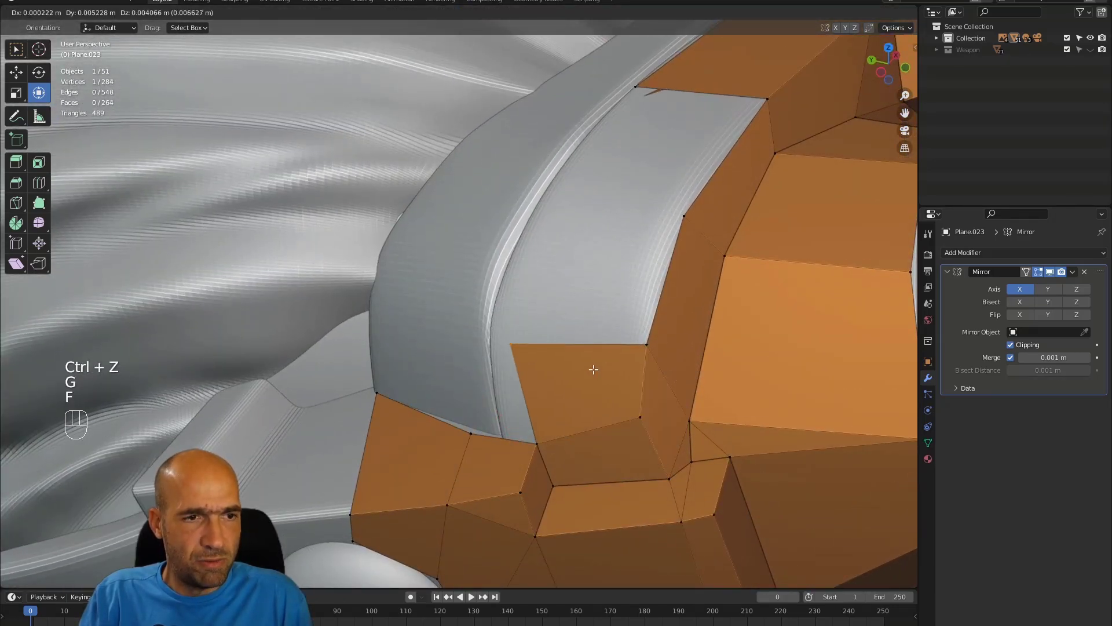
left_click(594, 365)
left_click(652, 343)
key("f")
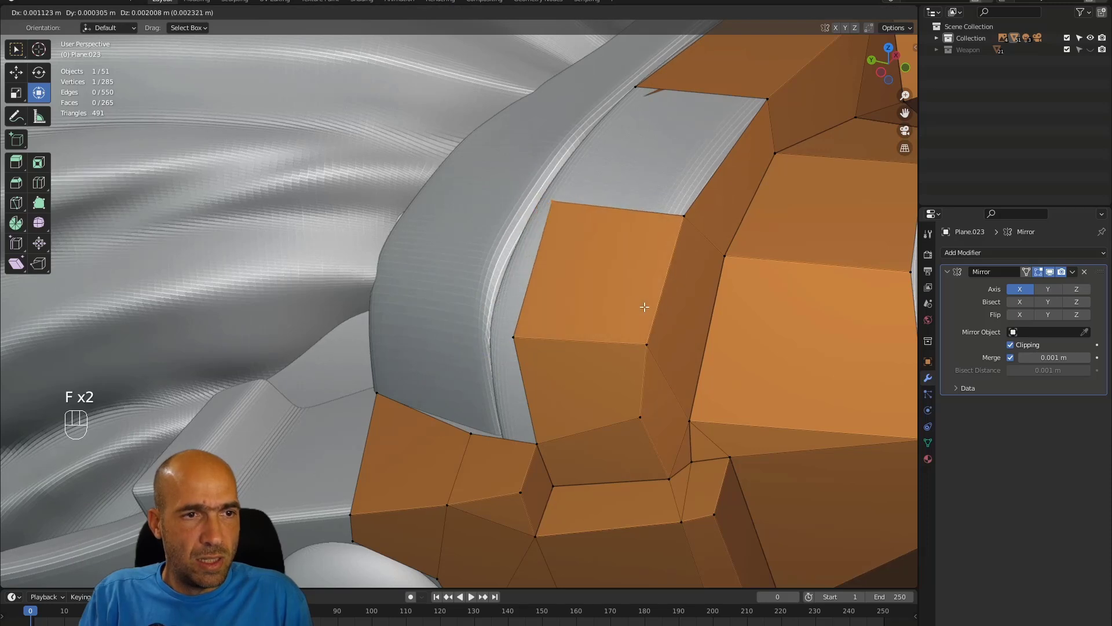
left_click(675, 255)
Step: Fill the remaining gap in the lens barrel's outer band between the new faces and the existing upper mesh
left_click_drag(690, 201, 713, 166, "alt")
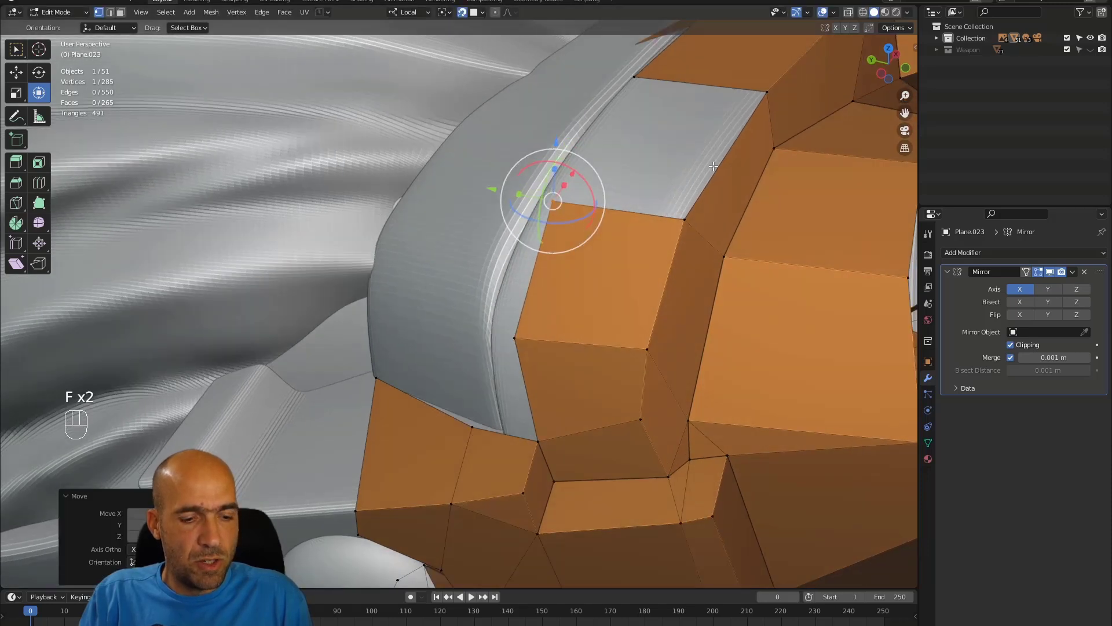
key("2")
left_click(721, 164)
key("f")
middle_click_drag(658, 171, 445, 227, "alt")
mouse_move(445, 227)
middle_mouse_down("alt")
mouse_move(511, 220)
mouse_move(452, 227)
middle_mouse_up("alt")
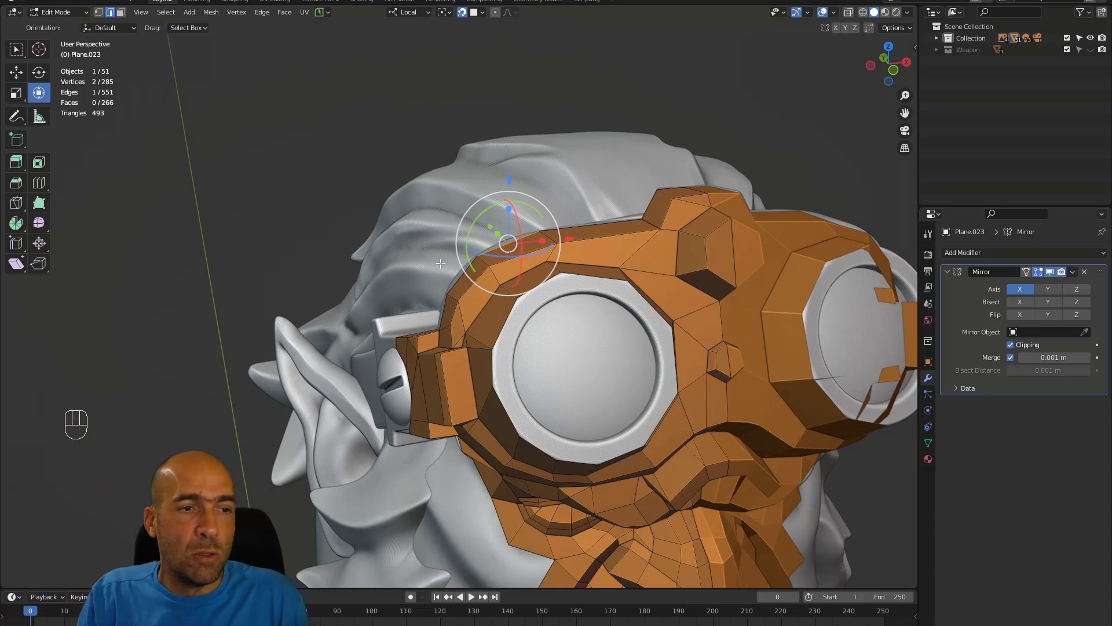
Step: Move the rim vertices above the goggle lens to follow the upper outline of the sculpted lens ring
middle_click_drag(513, 367, 555, 329, "ctrl+alt")
middle_click_drag(555, 329, 517, 331, "alt+shift")
middle_click_drag(517, 331, 555, 313, "alt")
left_click(603, 288)
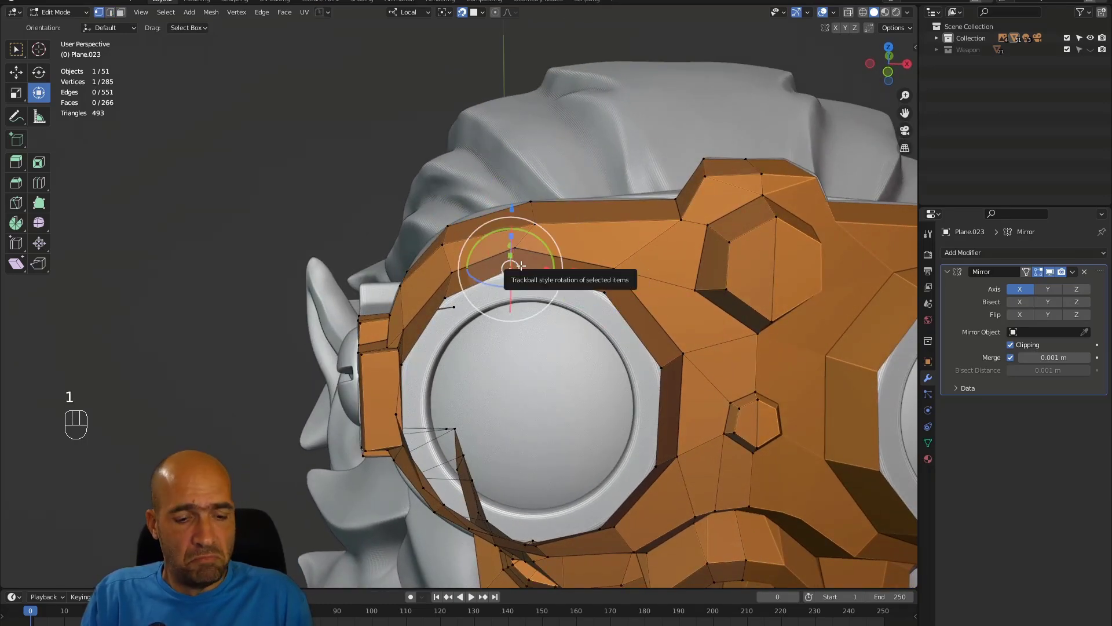
key("g")
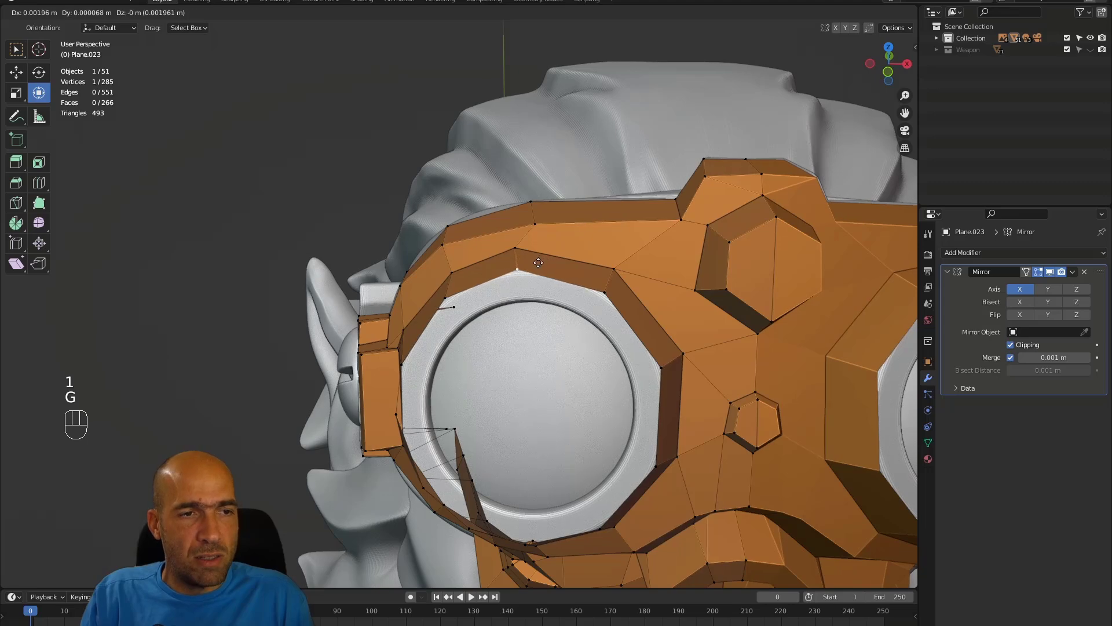
left_click(540, 261)
key("g")
left_click(579, 247)
mouse_move(579, 247)
middle_mouse_down("alt")
mouse_move(623, 231)
mouse_move(608, 241)
mouse_move(610, 195)
mouse_move(567, 262)
middle_mouse_up("alt")
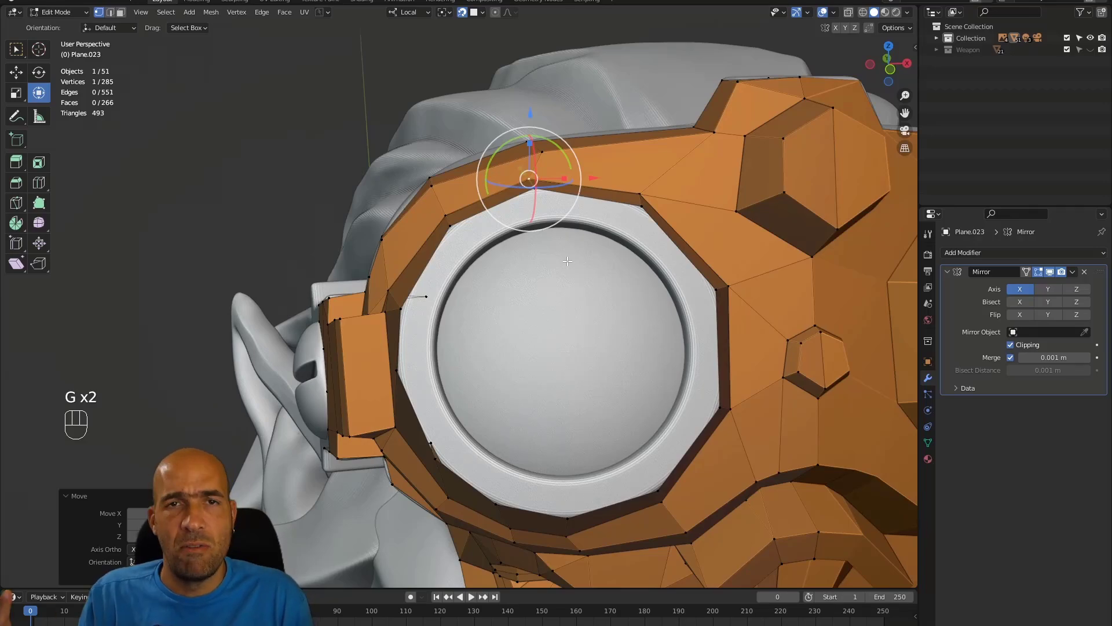
middle_click_drag(517, 379, 531, 330, "alt")
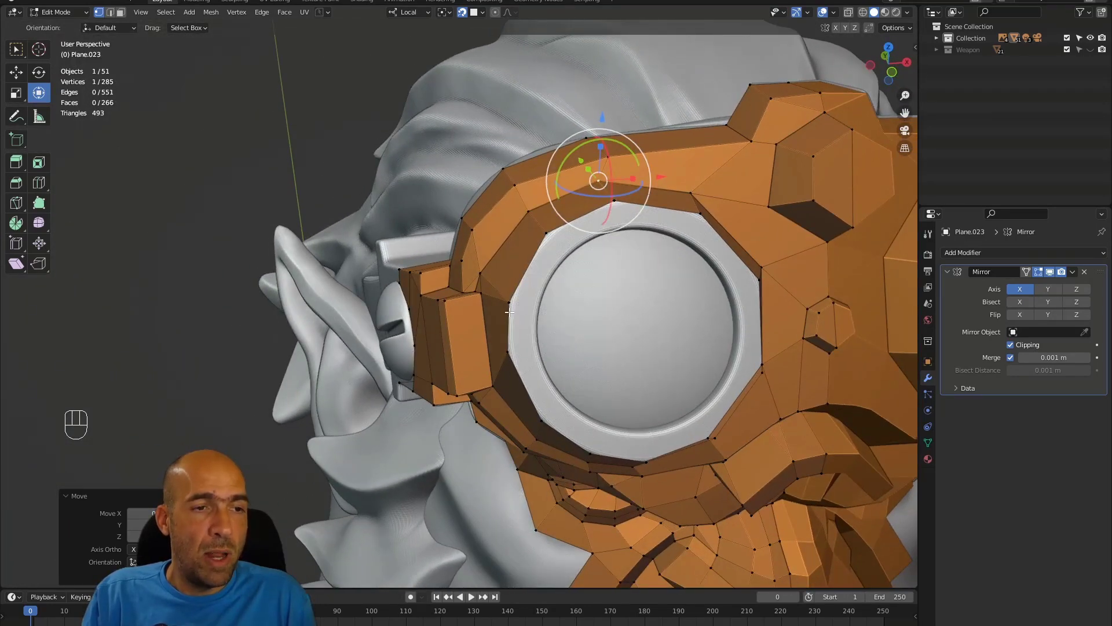
Step: Extrude the rim edge on the ear side of the lens inward across the lens ring
left_click(510, 311)
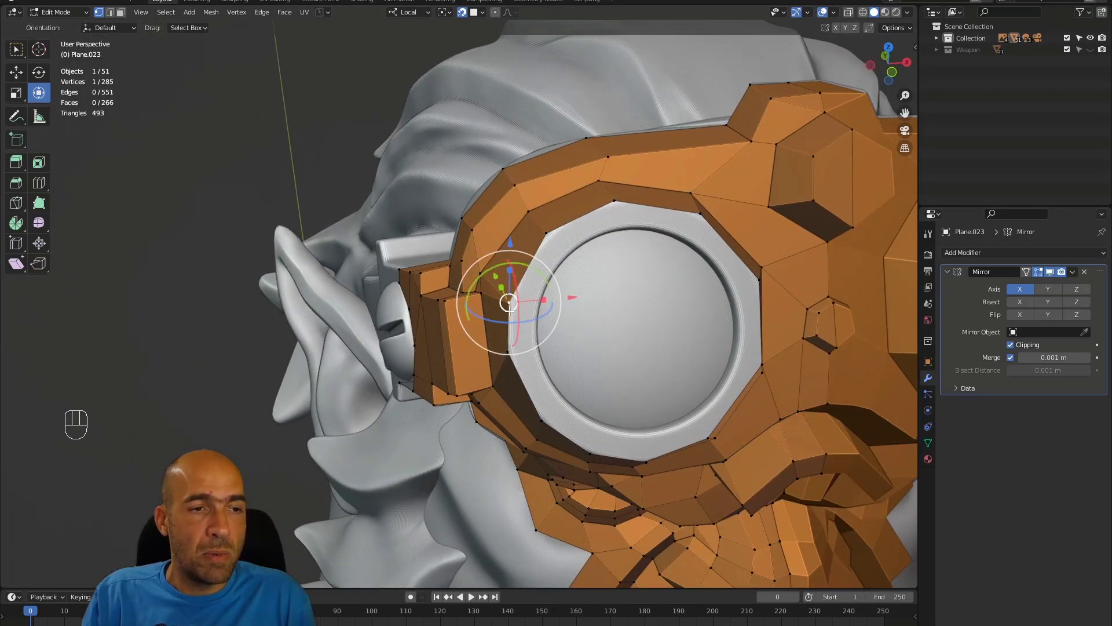
key("2")
left_click(527, 330)
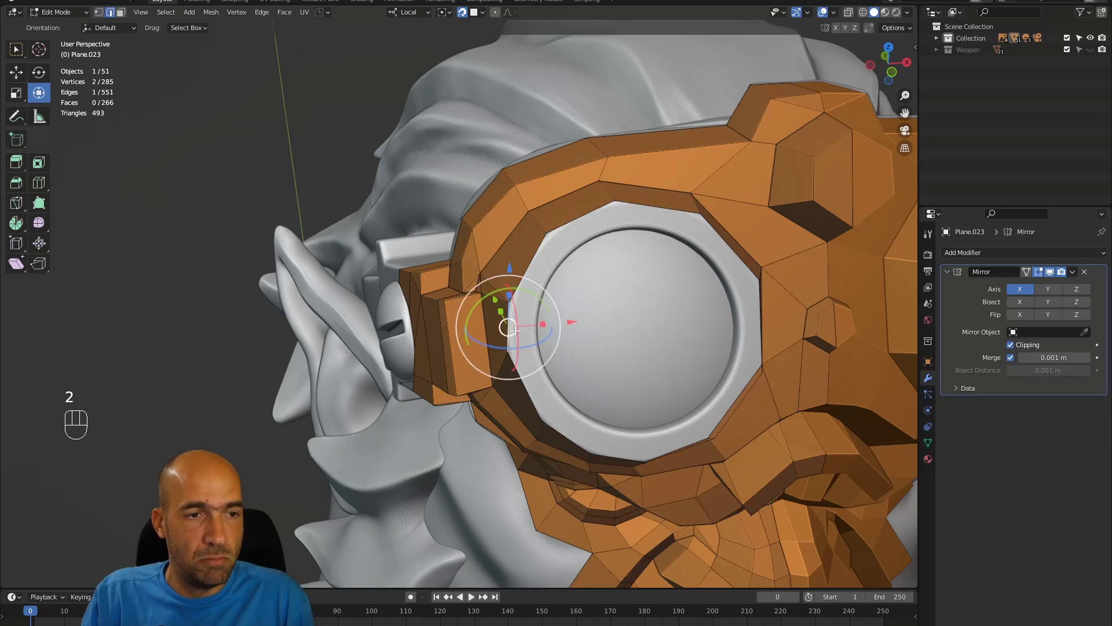
key("e")
left_click(563, 331)
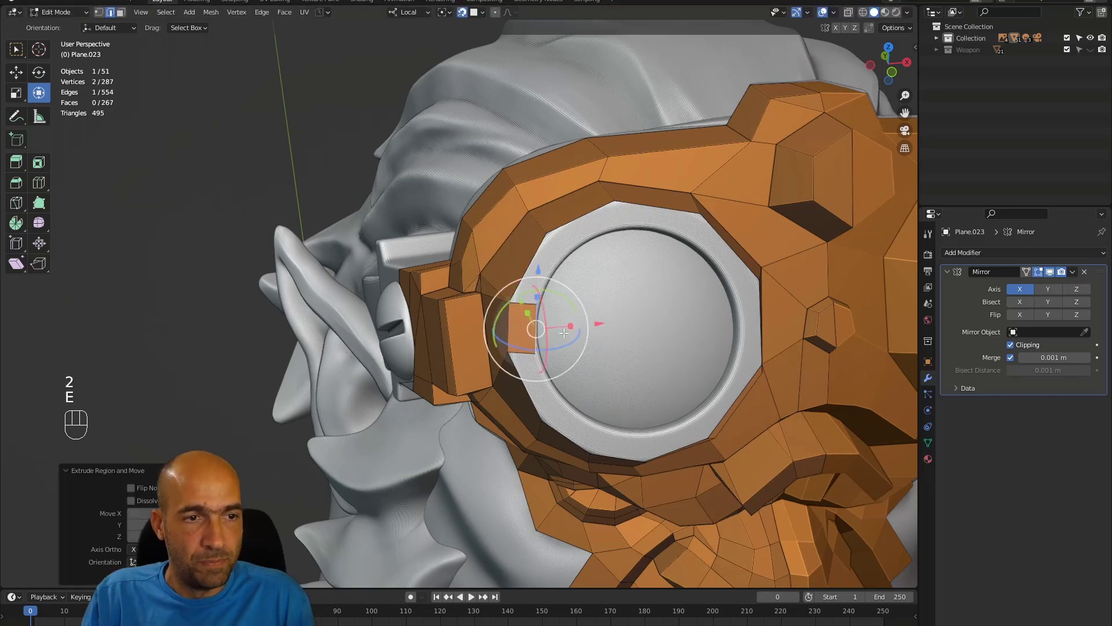
Step: Fill successive quads from the extruded face up the ear side and across the top of the lens ring
key("1")
left_click(508, 301)
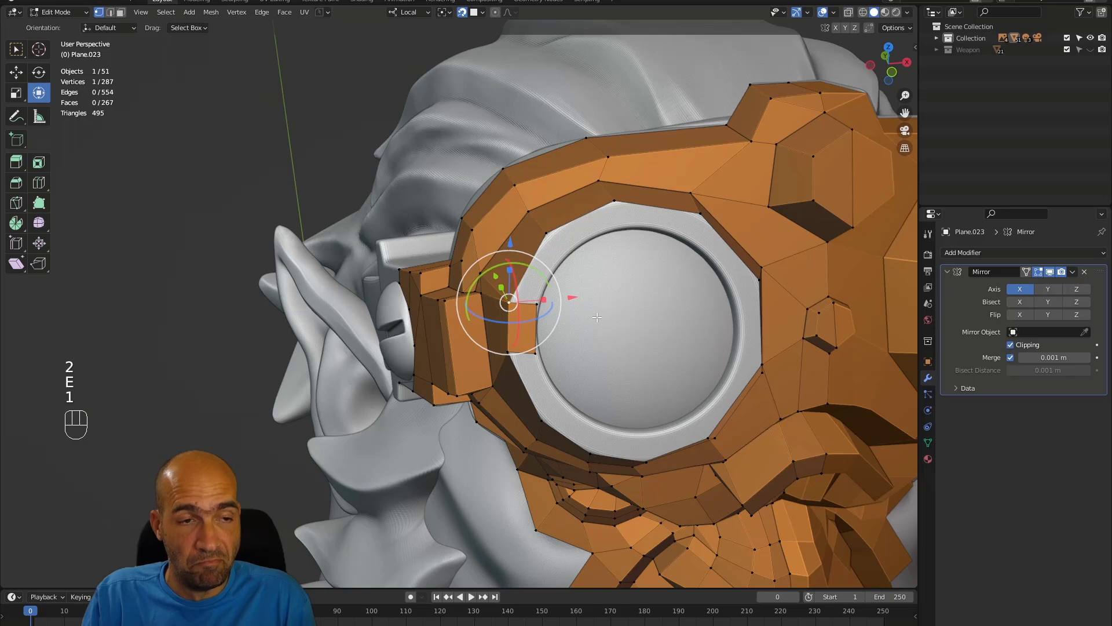
key("f")
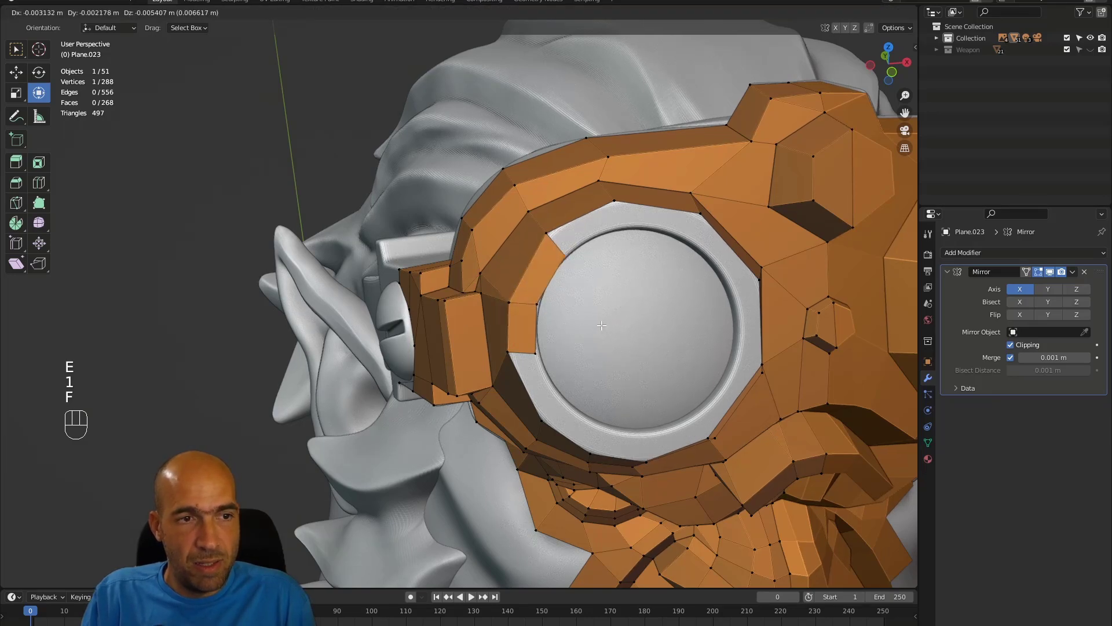
left_click(602, 327)
key("f")
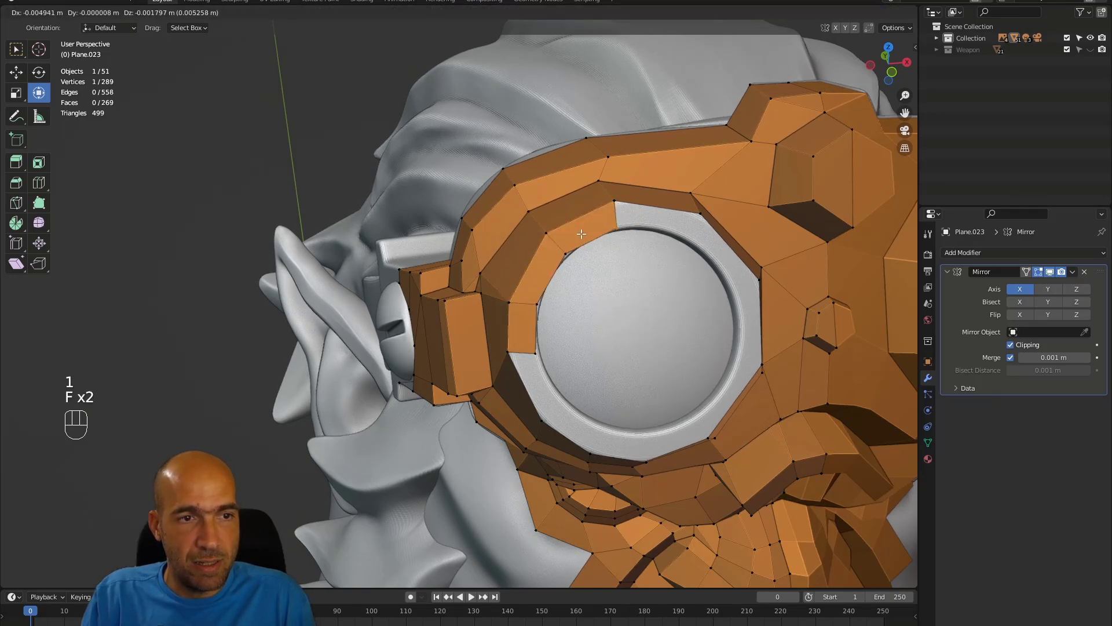
left_click(614, 202)
key("f")
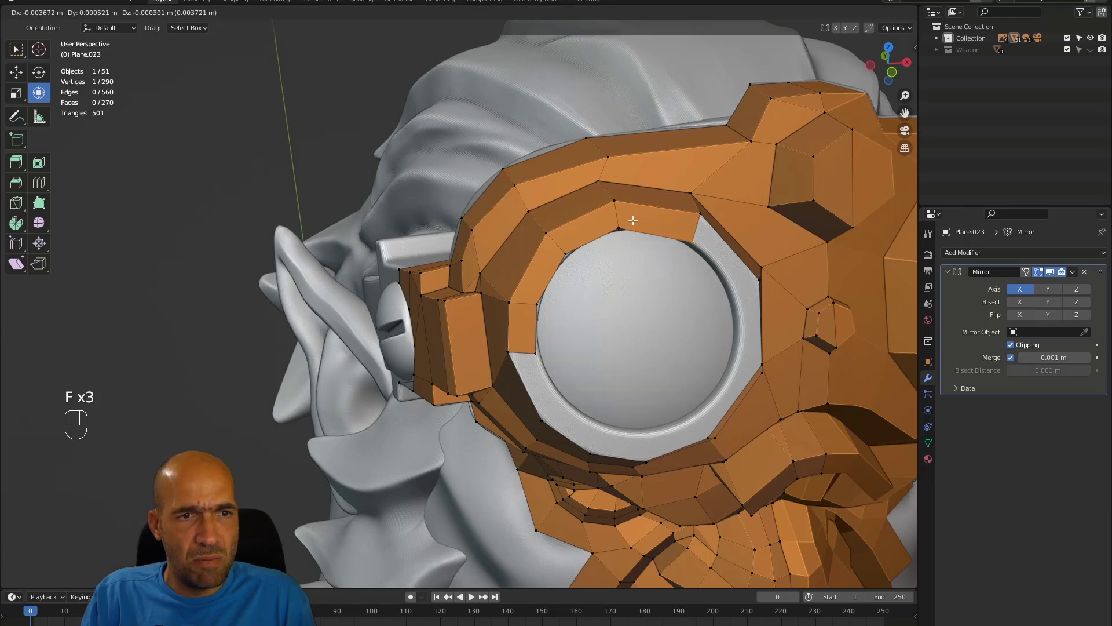
left_click(635, 221)
Step: Continue filling the ring's quads down the nose side of the lens and adjust their inner corners to the glass outline
key("f")
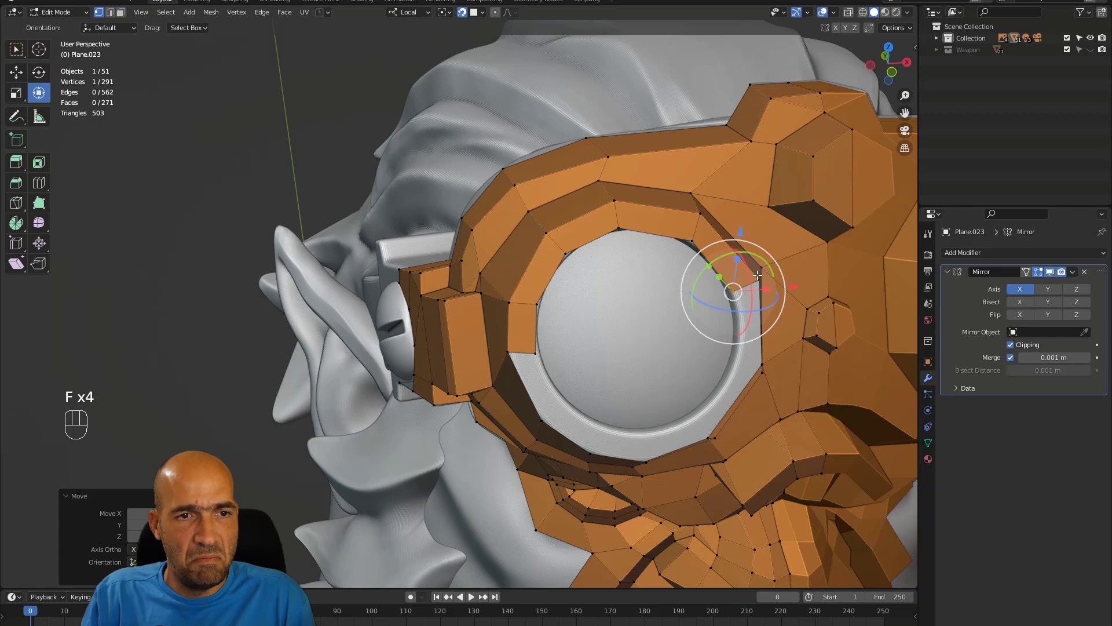
left_click(756, 280)
key("f")
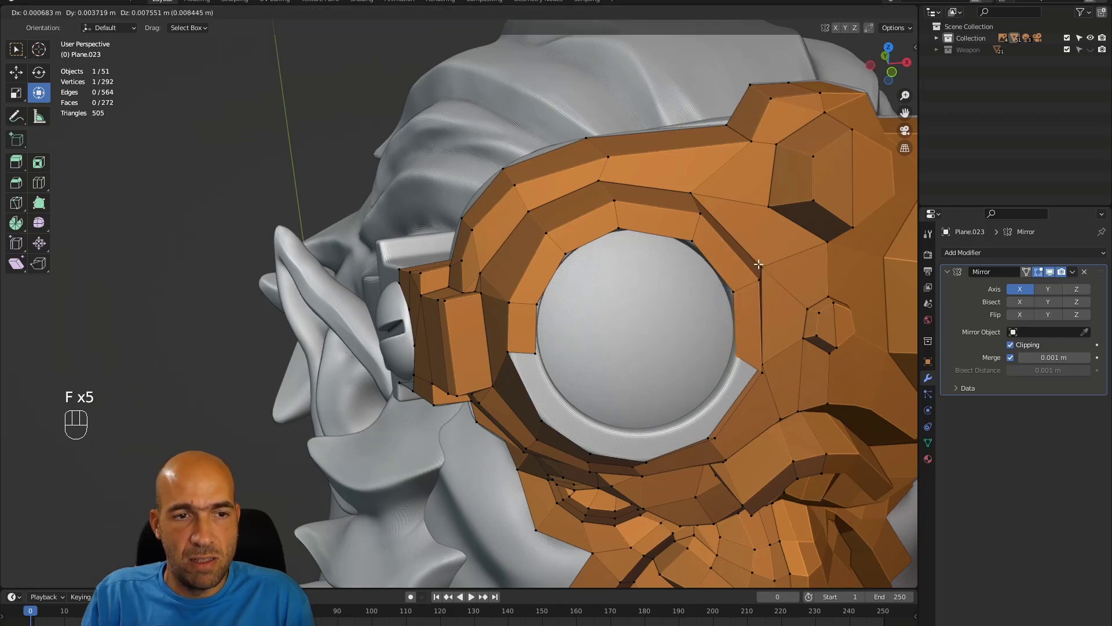
left_click(758, 265)
left_click(762, 369)
key("f")
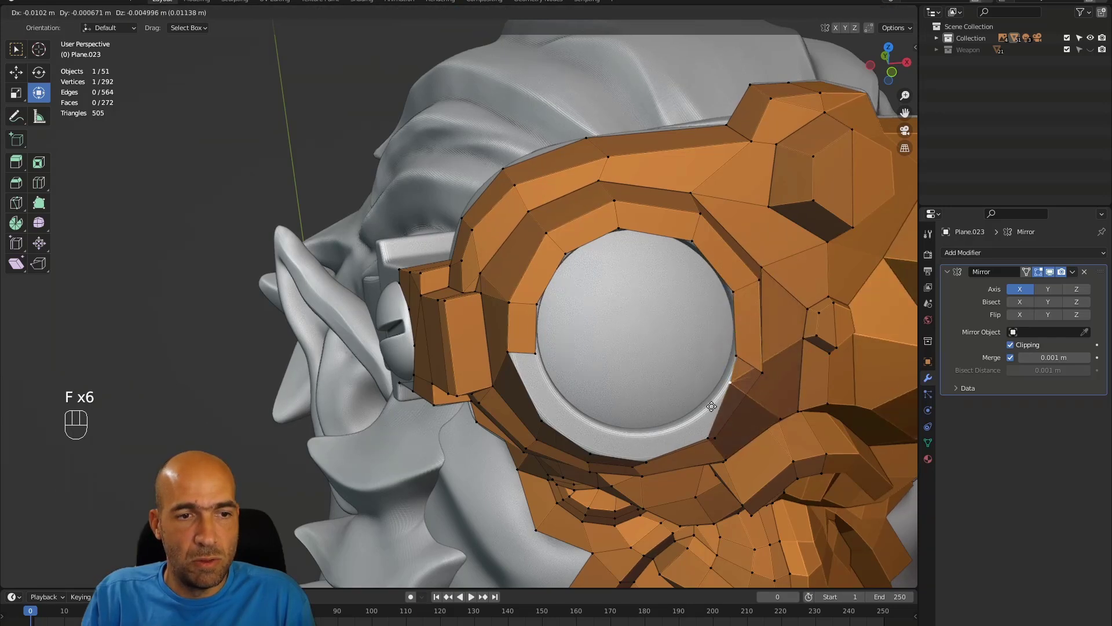
right_click(756, 403)
key("ctrl+z")
Step: Fill the lens ring's quads along the lower nose side and the bottom, placing each inner vertex along the glass edge
middle_click_drag(747, 366, 753, 362)
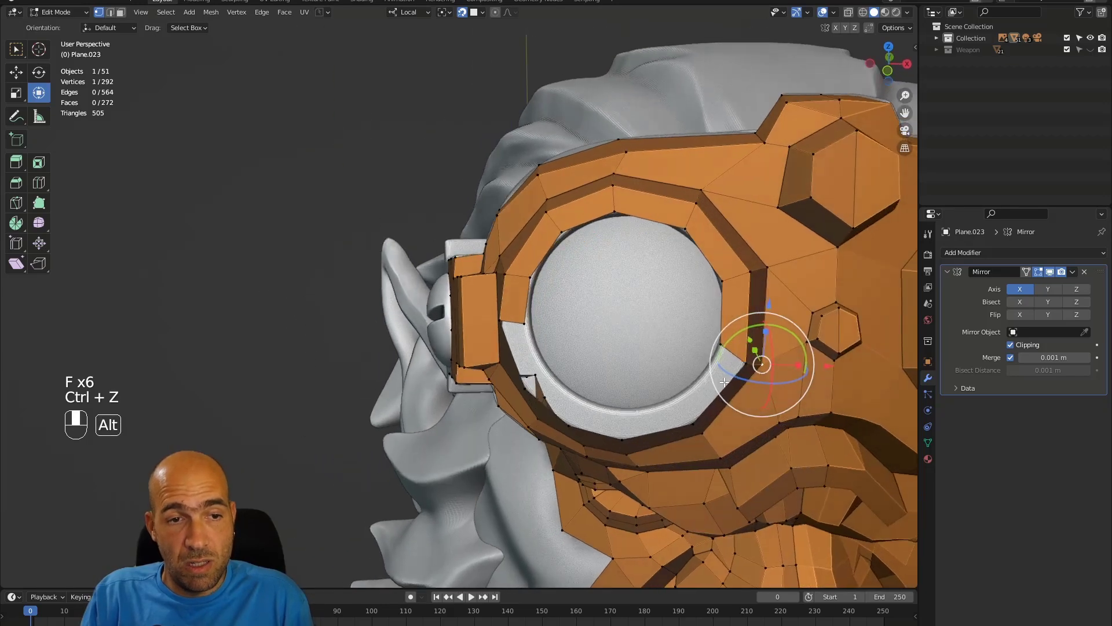
key("f")
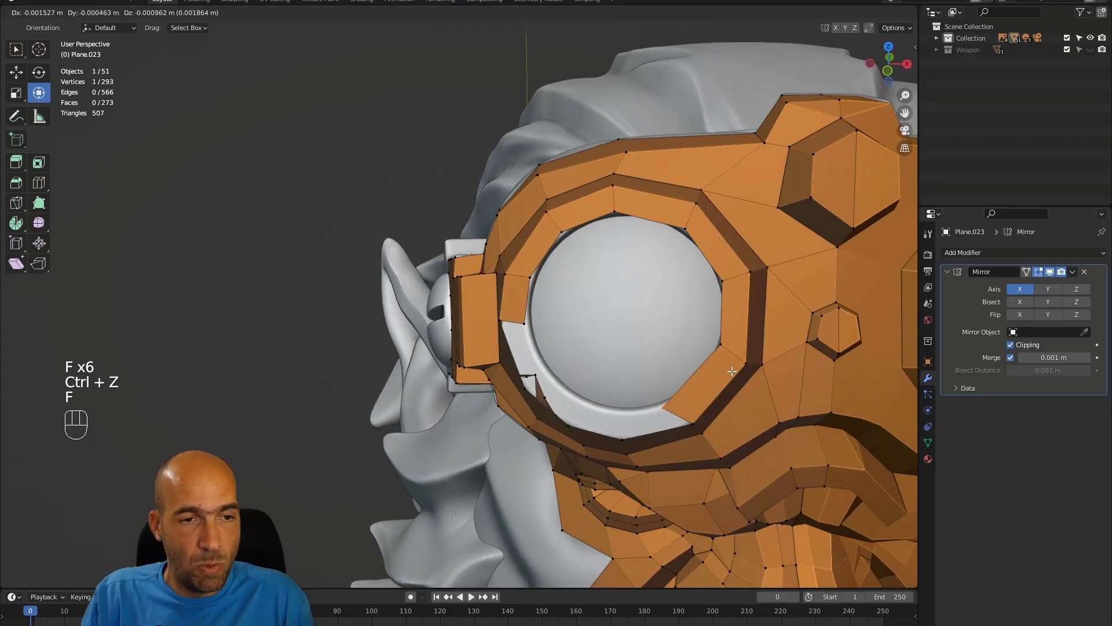
left_click(693, 417)
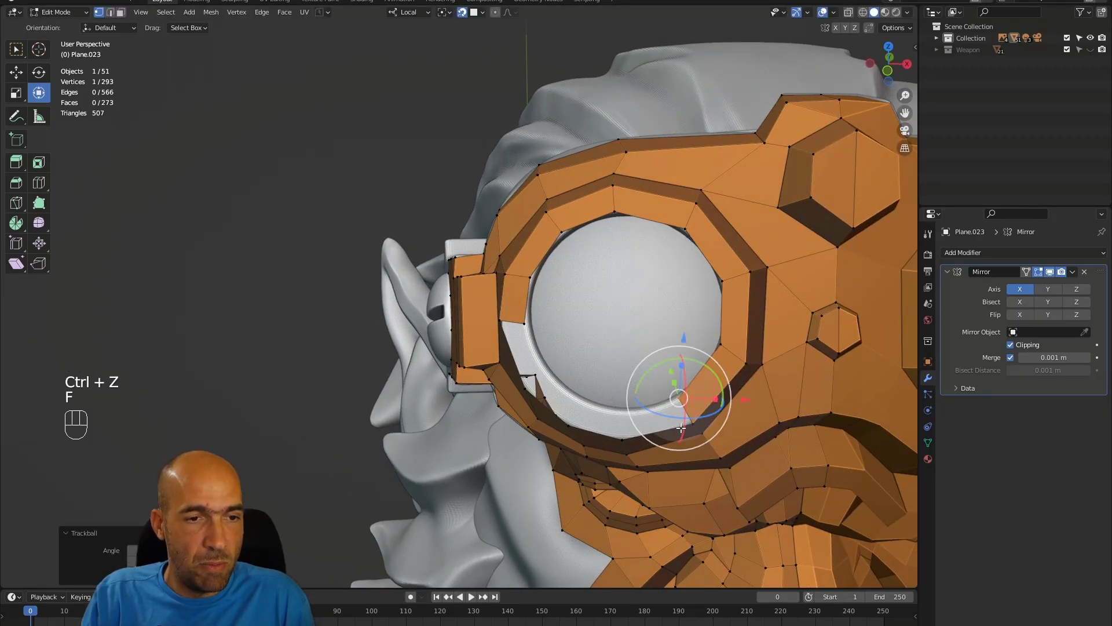
key("f")
left_click(631, 438)
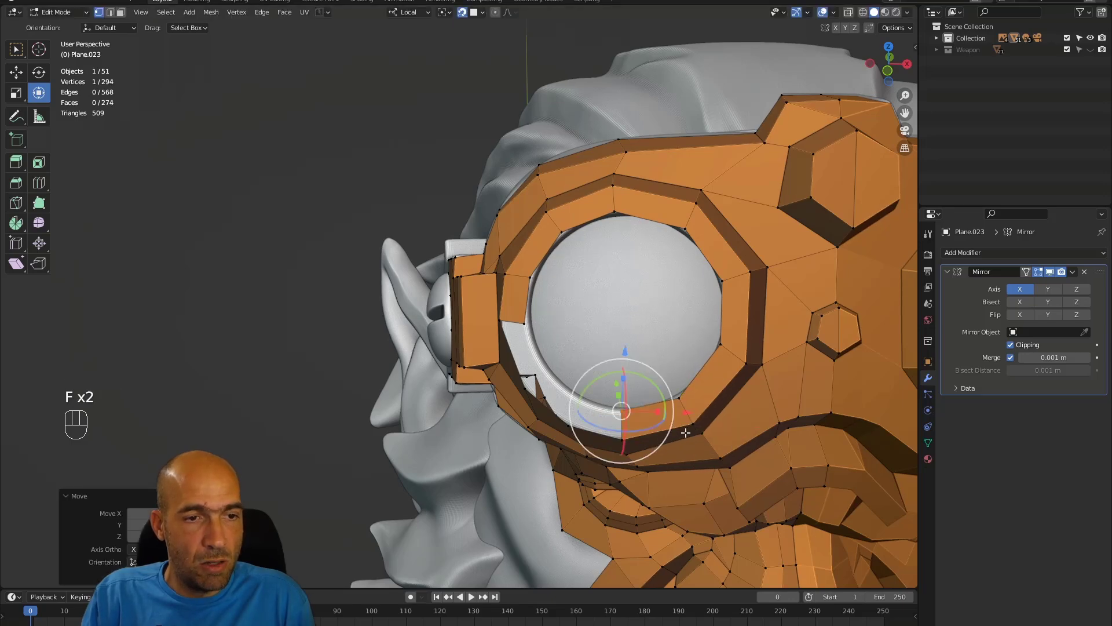
key("f")
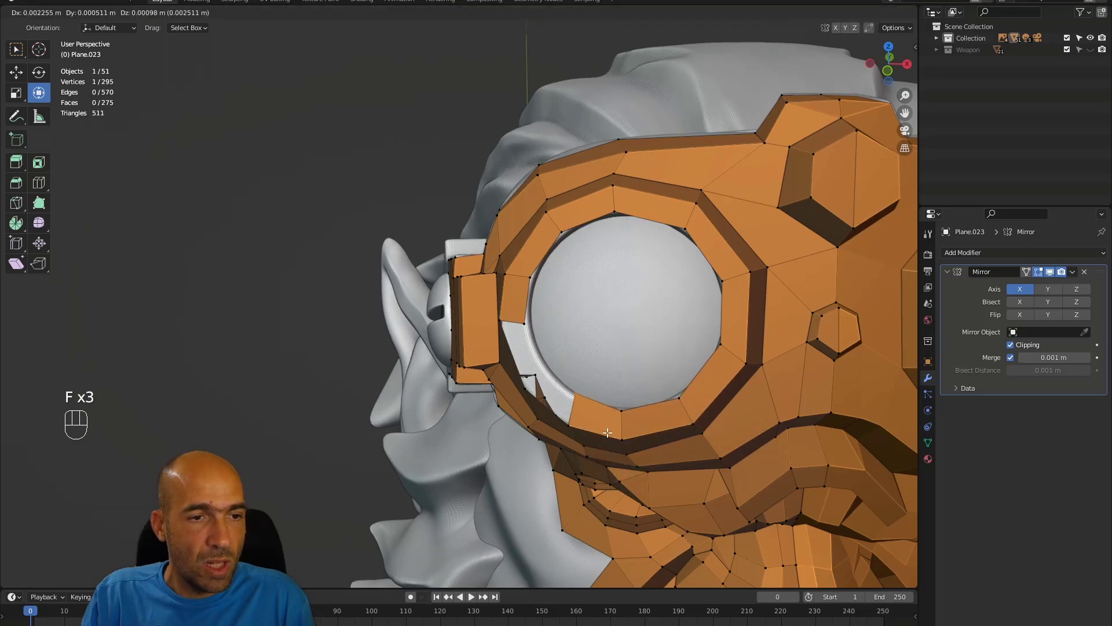
left_click(590, 432)
middle_click_drag(590, 431, 571, 422, "alt")
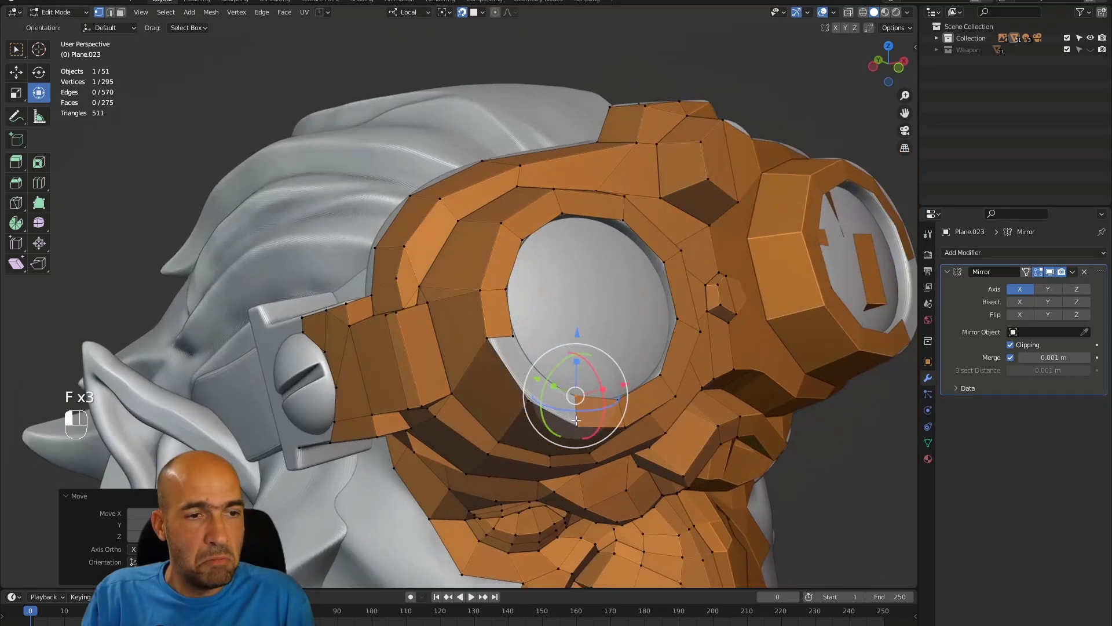
key("f")
left_click(543, 388)
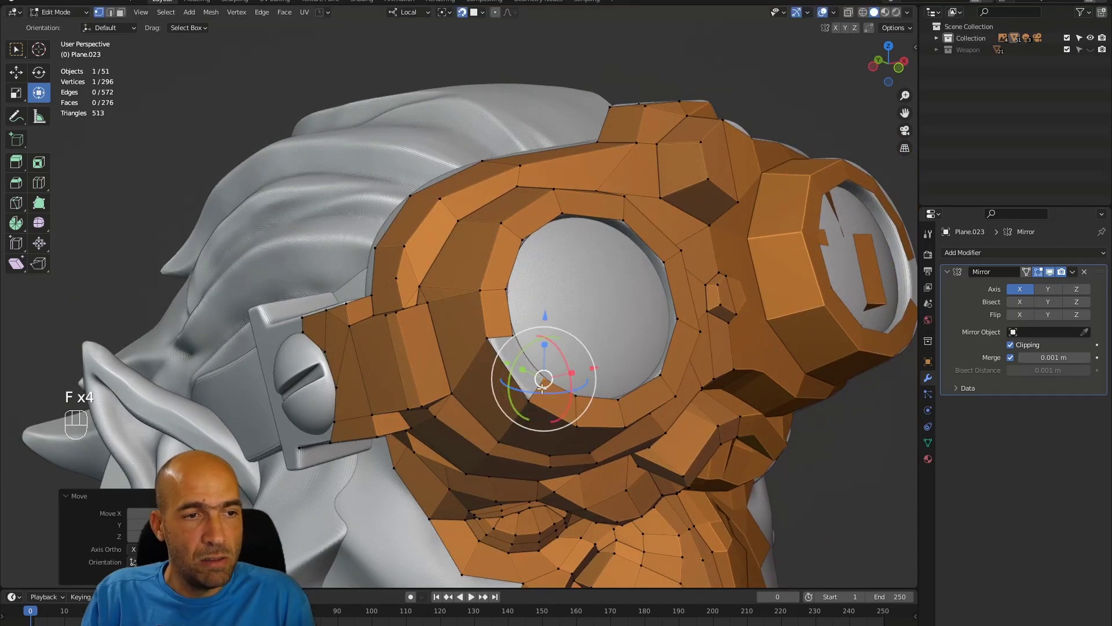
Step: Close the remaining gap in the lens ring with a face and move the inner vertex beside it onto the glass outline
key("2")
left_click(515, 376)
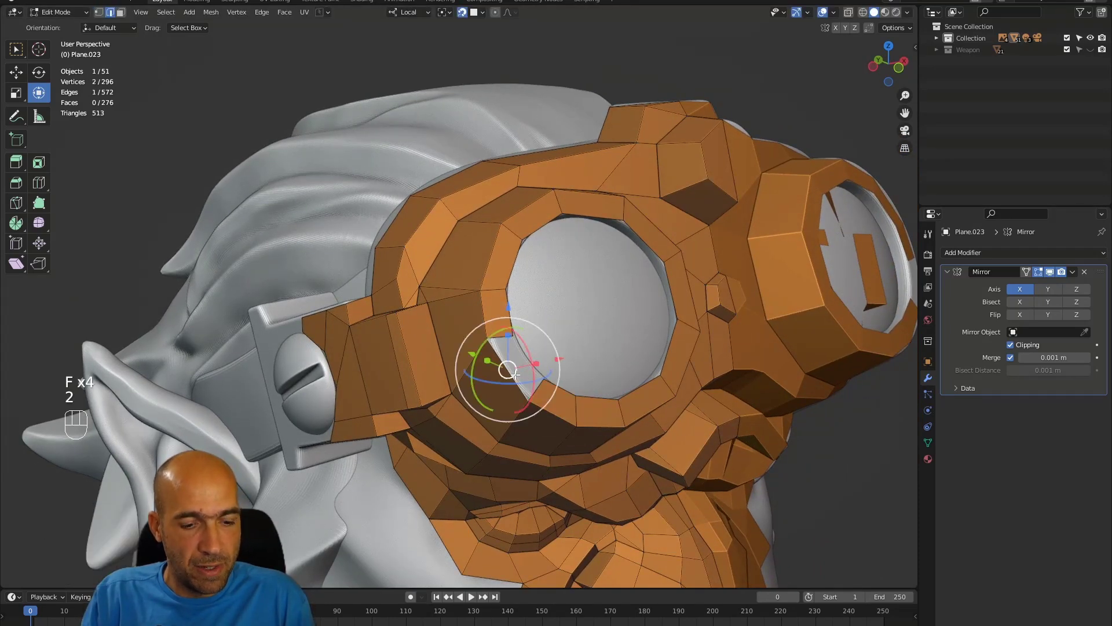
key("f")
left_click_drag(544, 387, 516, 381, "alt")
key("1")
left_click(524, 365)
key("g")
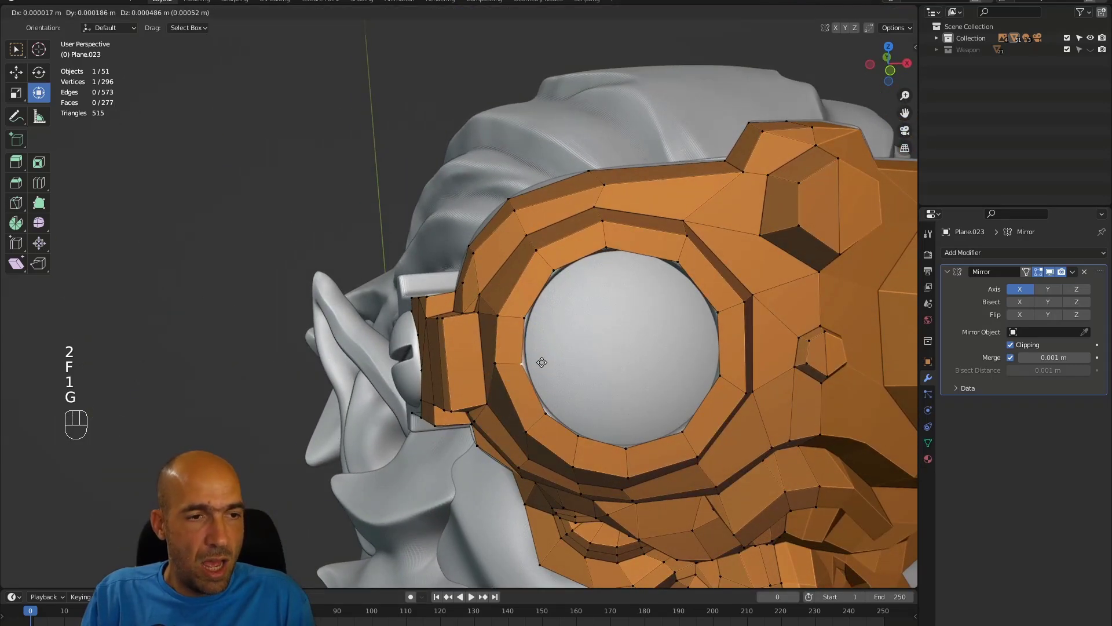
left_click(543, 363)
left_click_drag(543, 363, 573, 338, "alt")
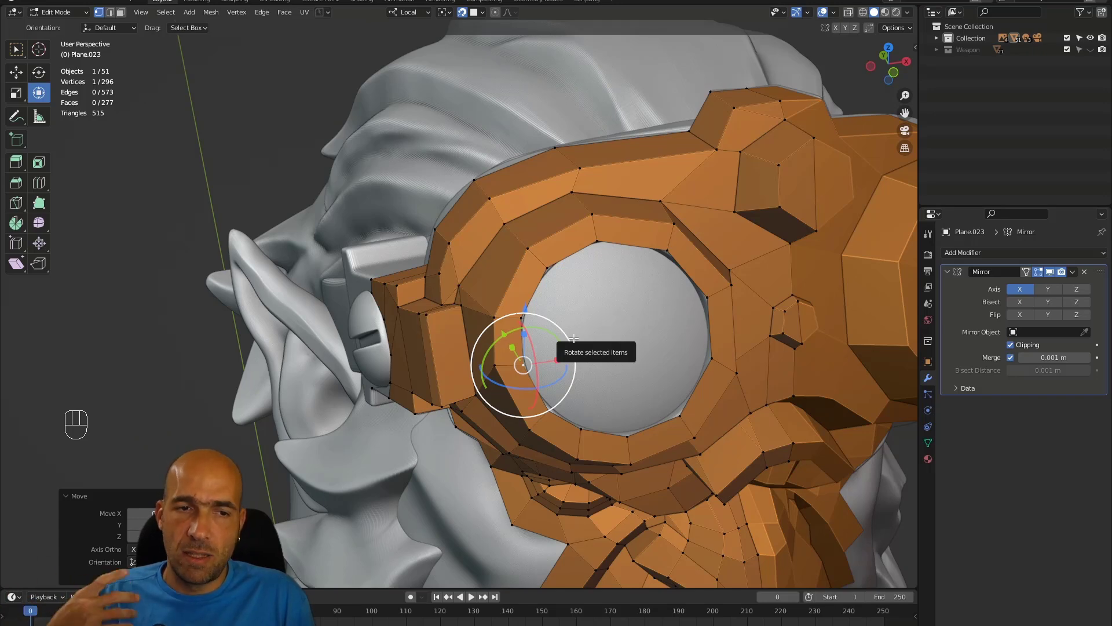
Step: Select the inner edge at the top of the lens ring
left_click_drag(584, 334, 729, 237, "alt")
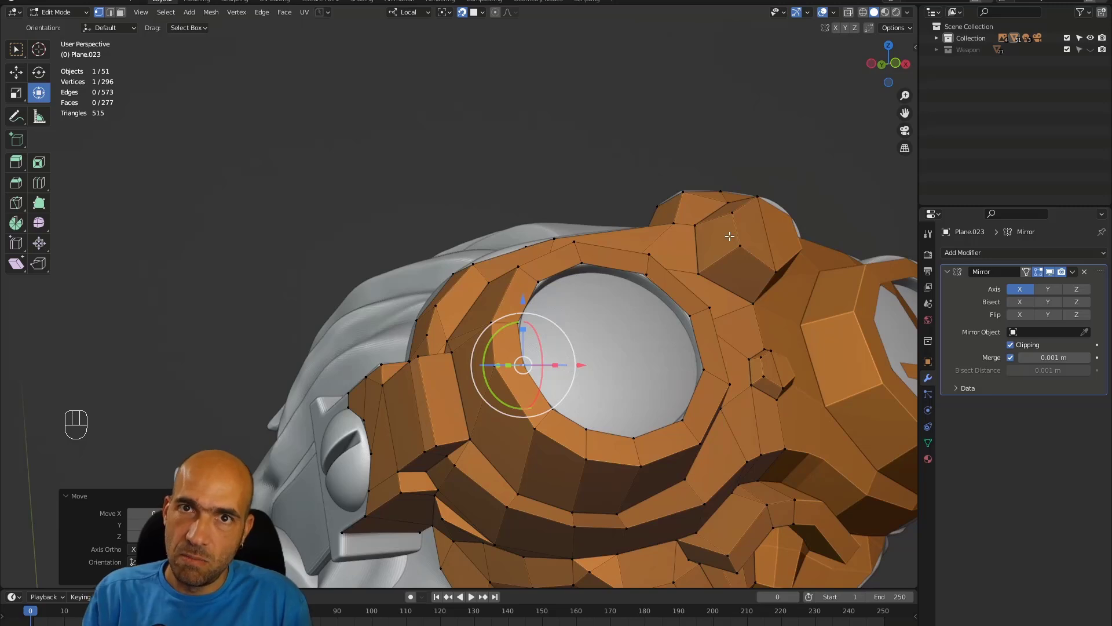
middle_click_drag(708, 251, 658, 253, "ctrl+alt")
key("2")
left_click(642, 236)
mouse_move(643, 237)
left_mouse_down("alt")
mouse_move(757, 246)
mouse_move(761, 283)
mouse_move(643, 284)
mouse_move(648, 226)
left_mouse_up("alt")
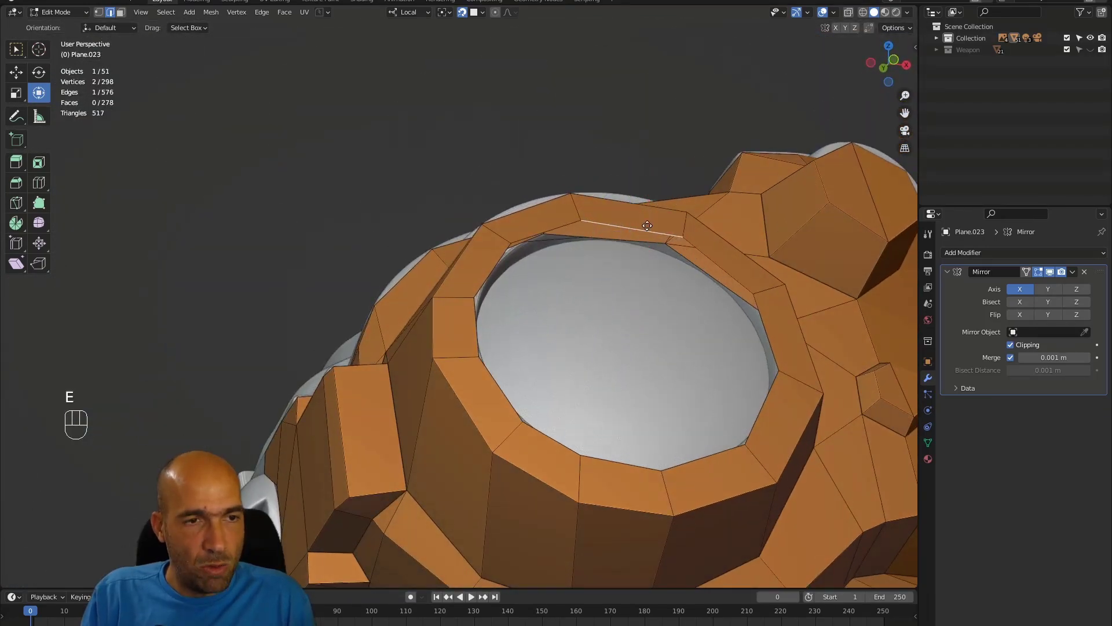
key("e")
left_click(642, 242)
key("ctrl+z")
key("e")
left_click(664, 233)
key("ctrl+z")
Step: Extrude the ring's top inner edge back to the glass, and extrude it again downward over the lens surface
key("e")
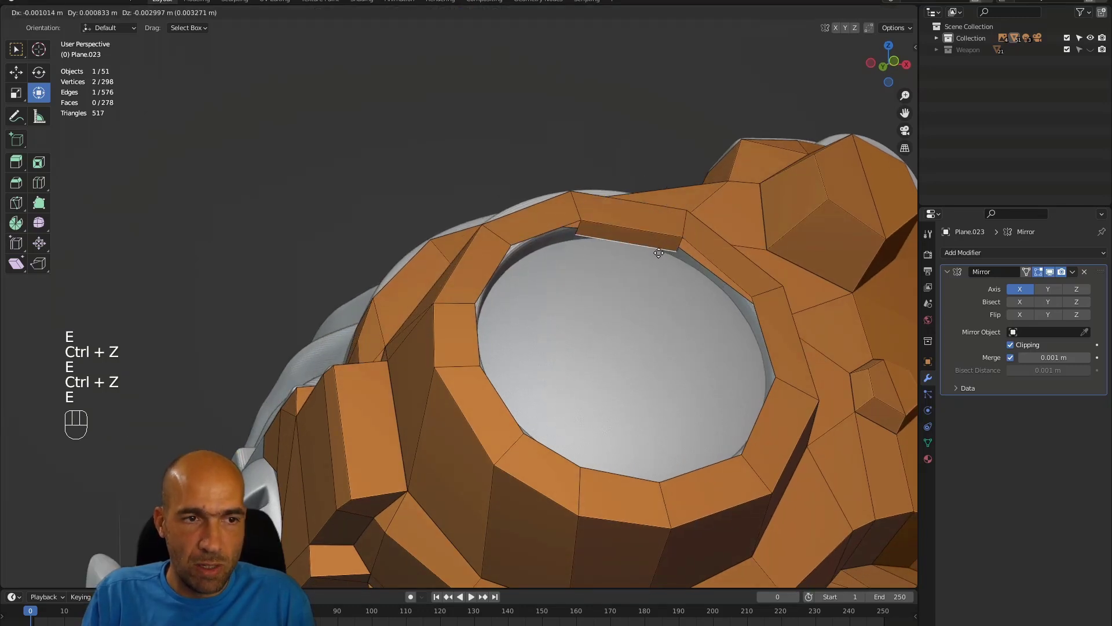
left_click(658, 253)
middle_click_drag(659, 253, 650, 285)
key("e")
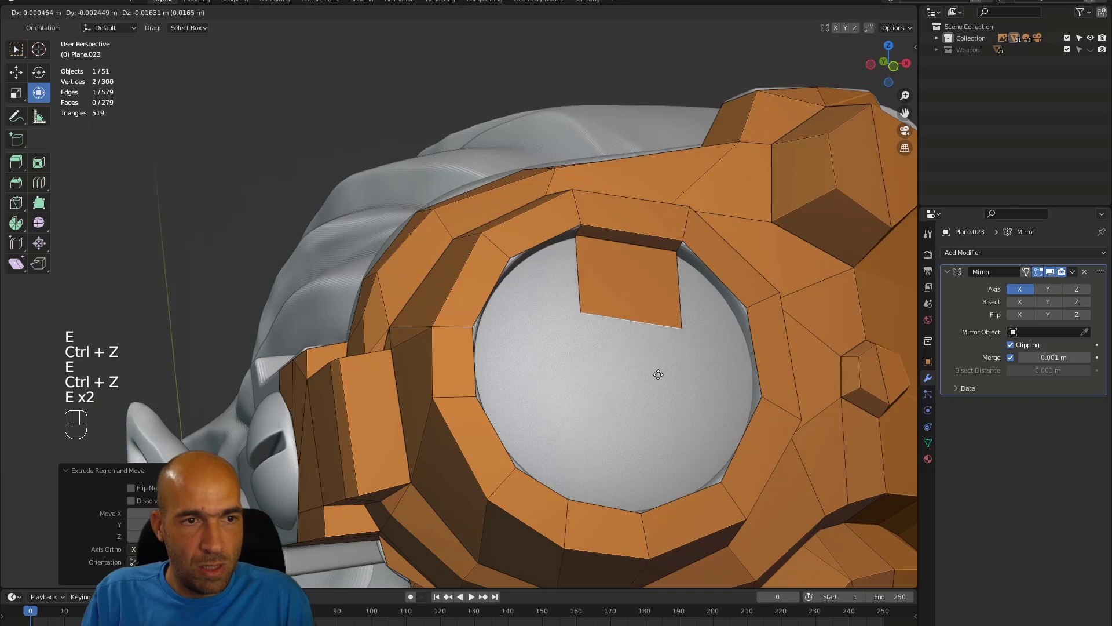
left_click(634, 356)
Step: Fill the ring's inner wall faces from the extruded top section down the ear side of the lens
left_click_drag(634, 357, 580, 261, "alt")
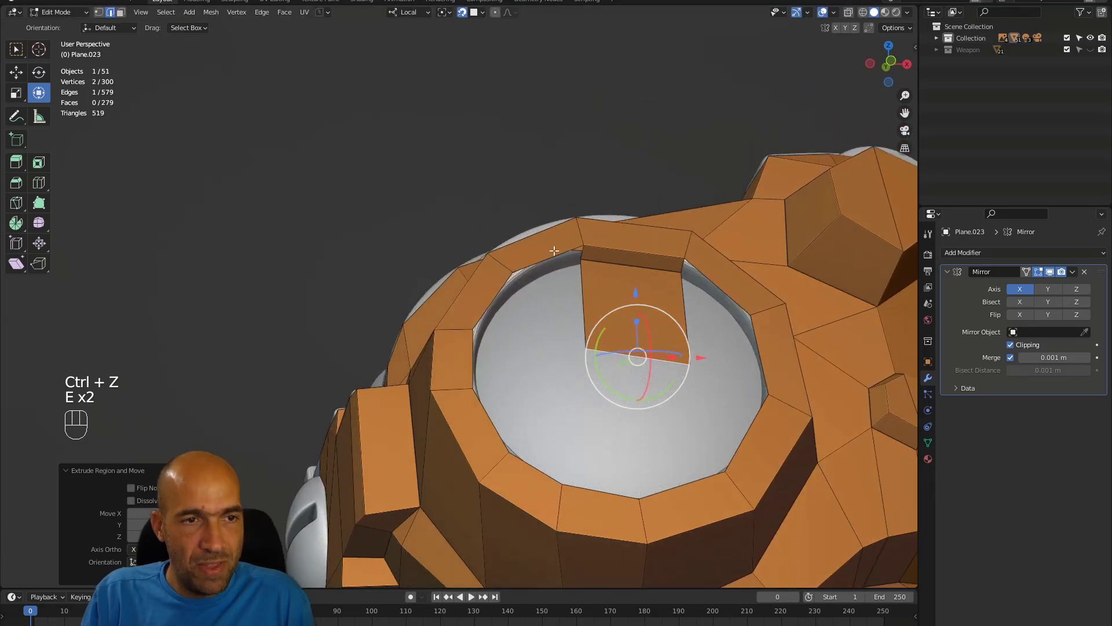
key("1")
left_click(583, 245)
key("f")
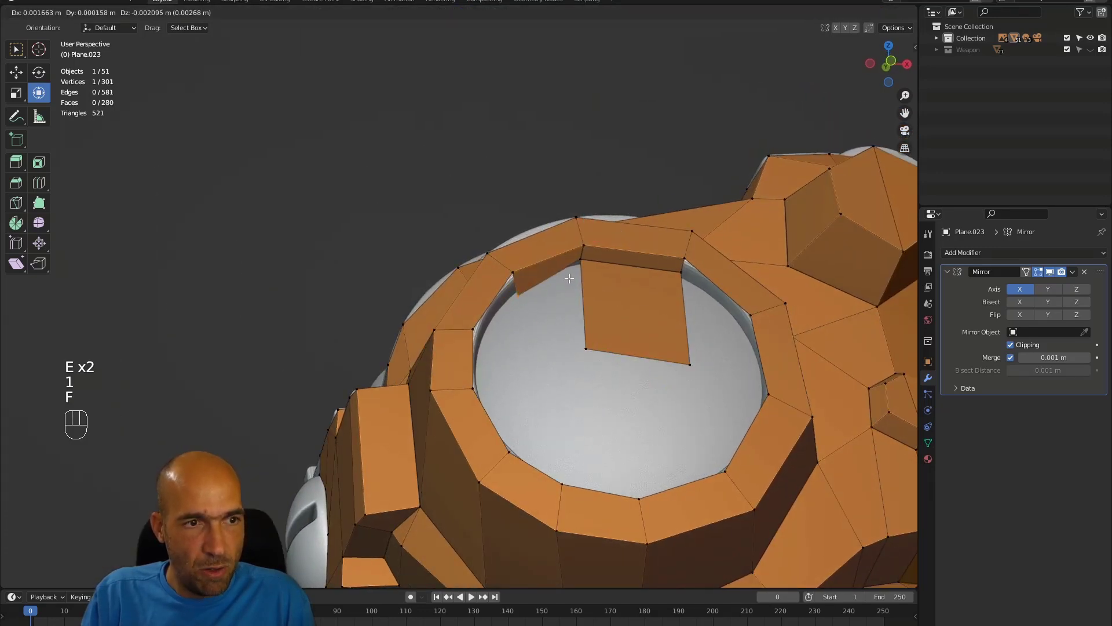
left_click(566, 275)
left_click_drag(557, 280, 511, 280, "alt")
key("f")
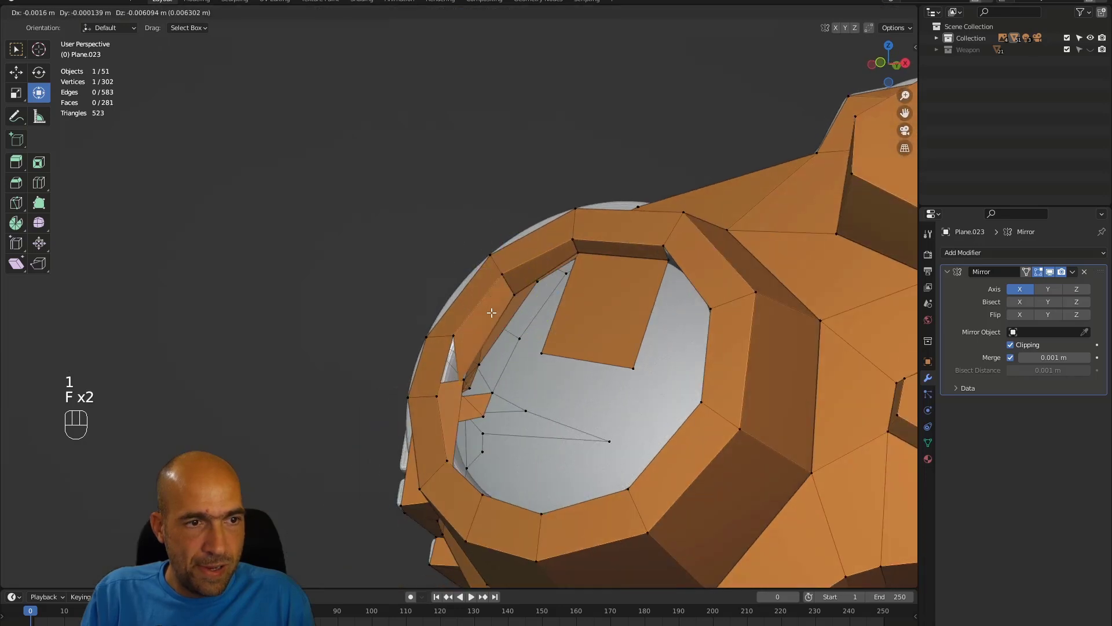
left_click(472, 348)
left_click_drag(472, 348, 462, 347, "alt")
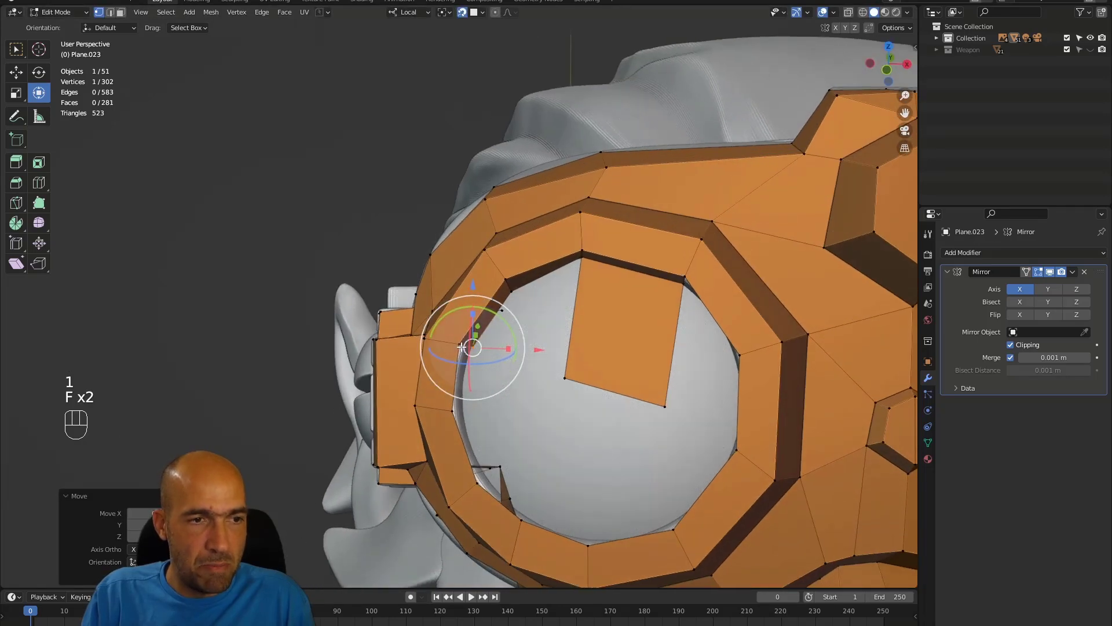
key("f")
left_click(469, 411)
key("f")
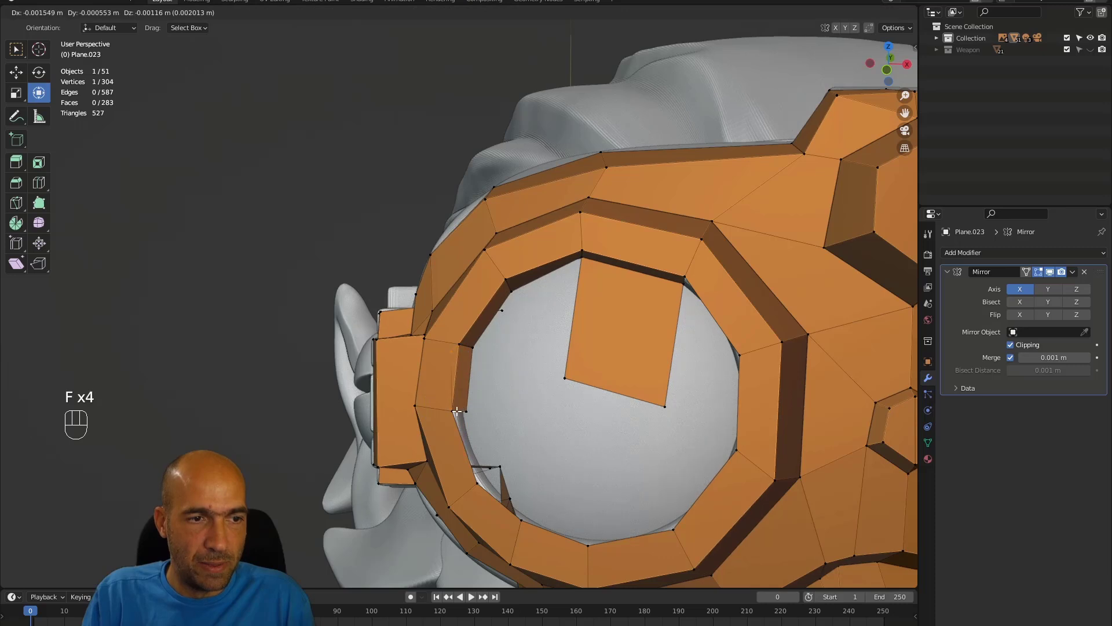
left_click(487, 413)
key("ctrl+z")
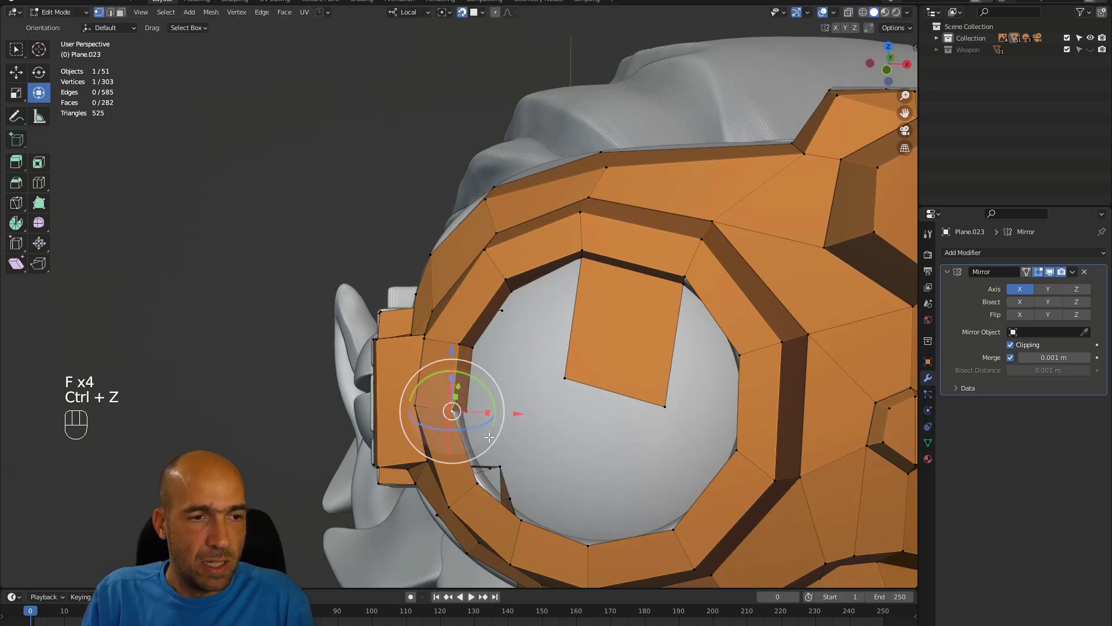
Step: Fill the ring's inner wall faces around the lower ear side and along the bottom of the lens
key("f")
left_click(491, 436)
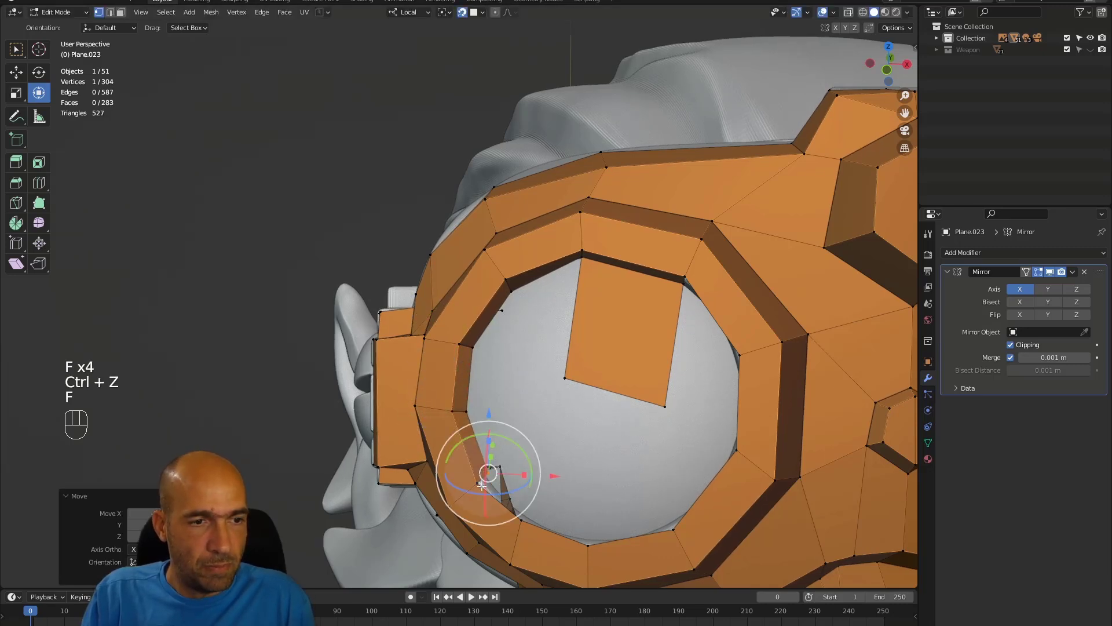
key("f")
left_click(500, 500)
middle_click_drag(502, 501, 556, 524)
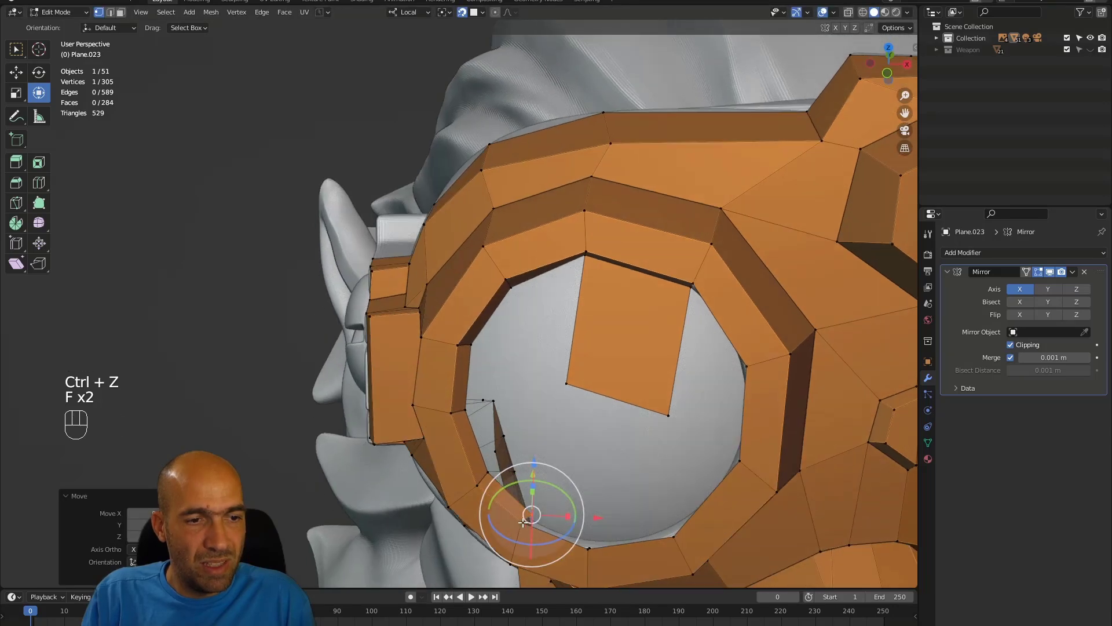
key("f")
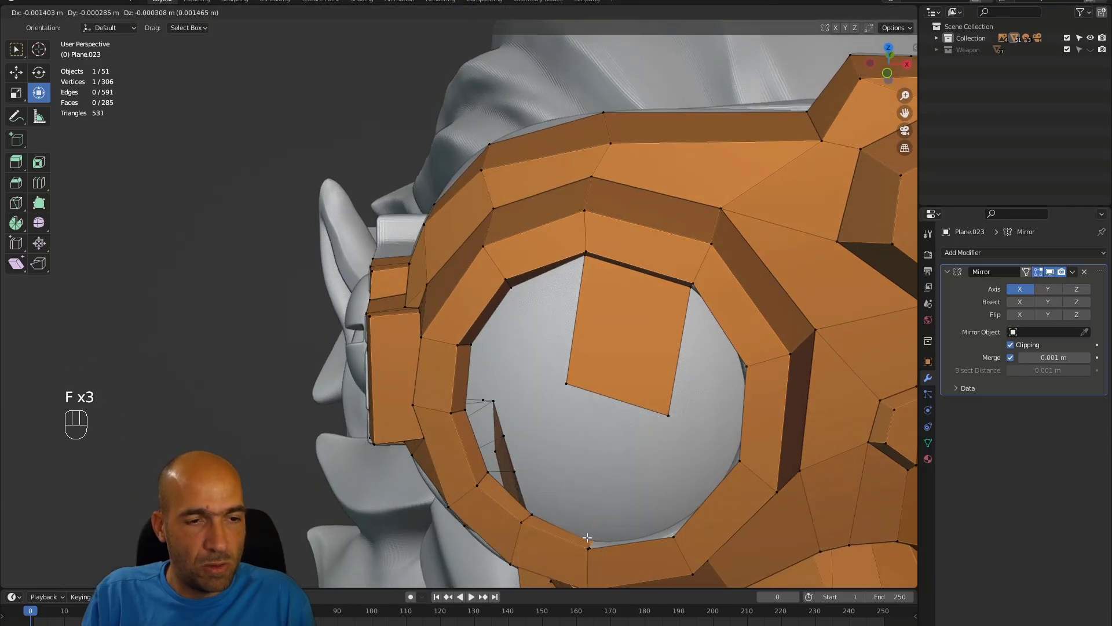
left_click(590, 549)
key("f")
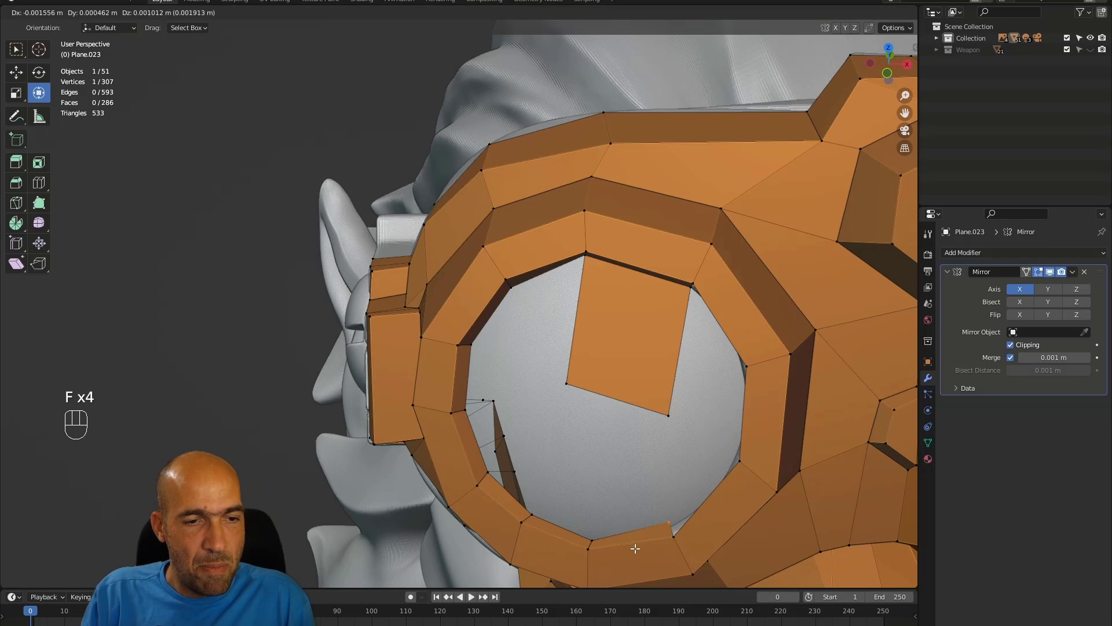
left_click(636, 550)
middle_click_drag(637, 549, 701, 483)
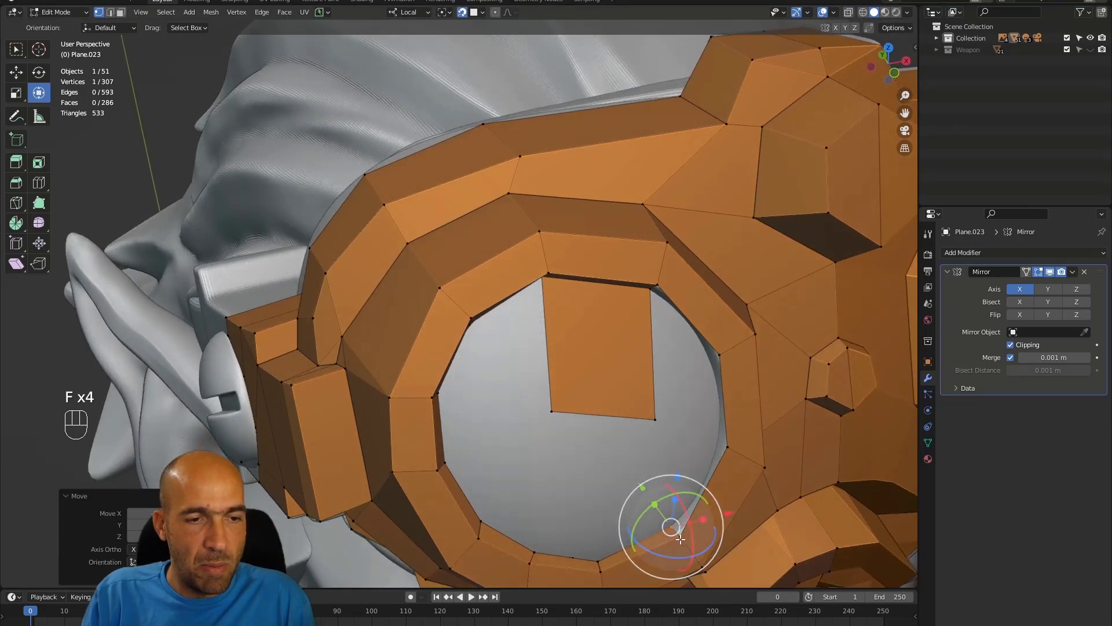
Step: Fill the ring's inner wall faces up the nose side and close the last gap to the extruded top section
key("f")
left_click(732, 414)
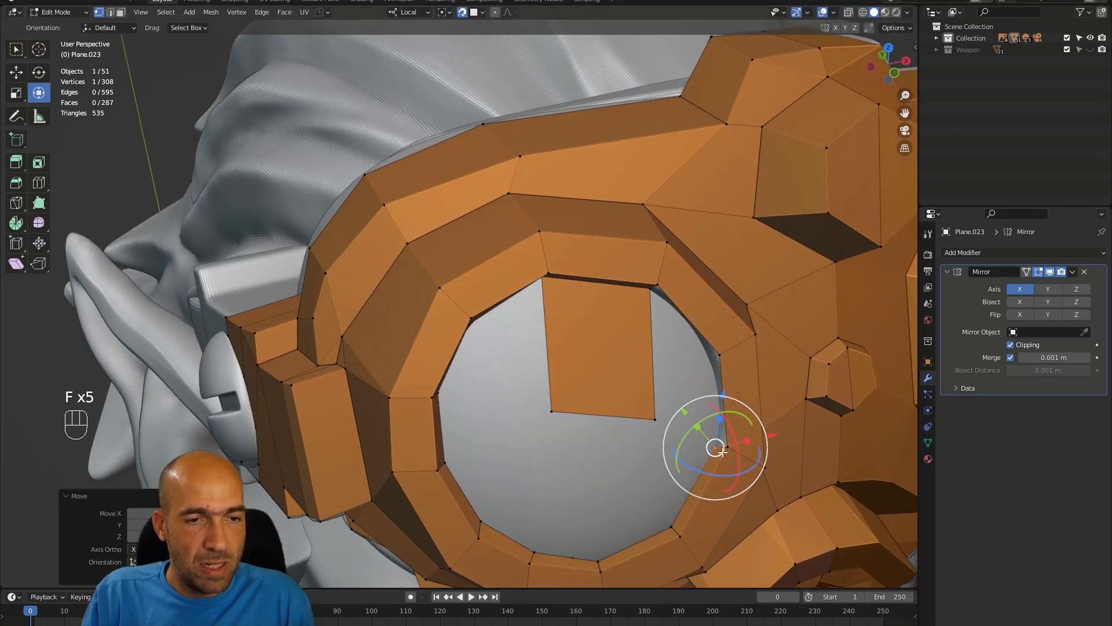
key("f")
left_click(728, 357)
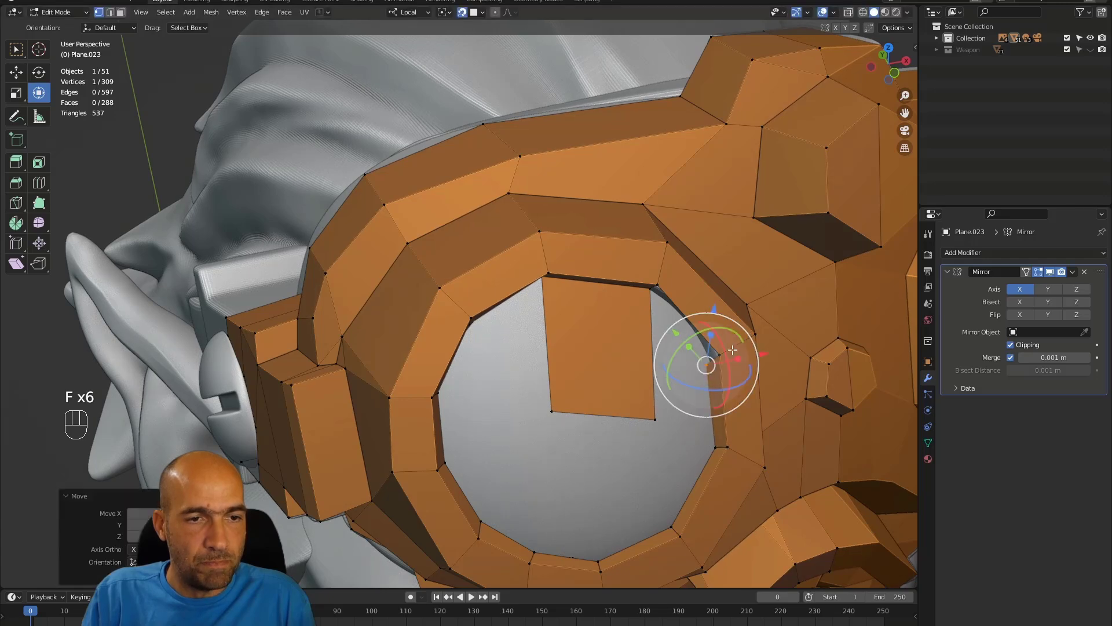
middle_click_drag(720, 353, 700, 332)
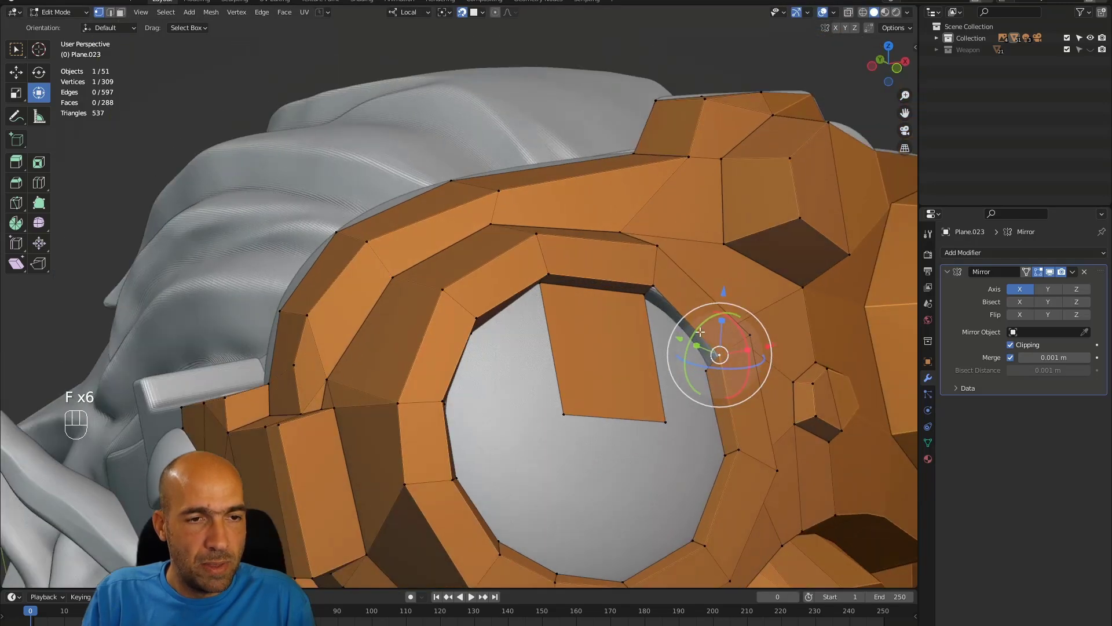
key("2")
key("f")
Step: Fill the lens surface between the ear side of the central patch and the upper rim with three triangular faces
middle_click_drag(692, 333, 506, 247, "alt")
left_click_drag(502, 240, 552, 287)
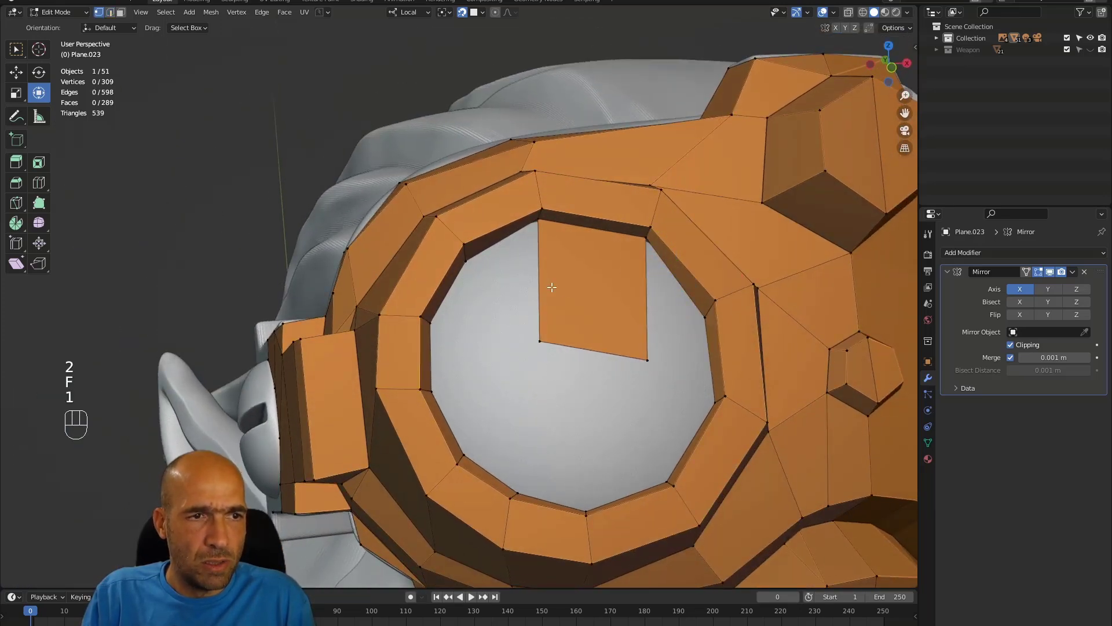
key("2")
left_click(504, 239)
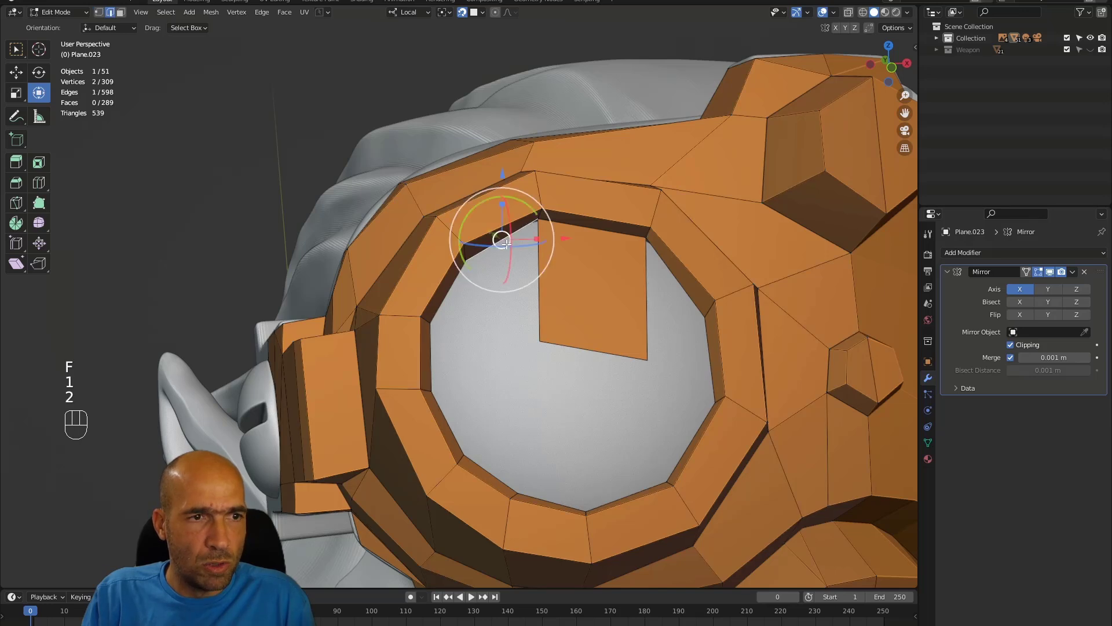
left_click(532, 276, "shift")
key("f")
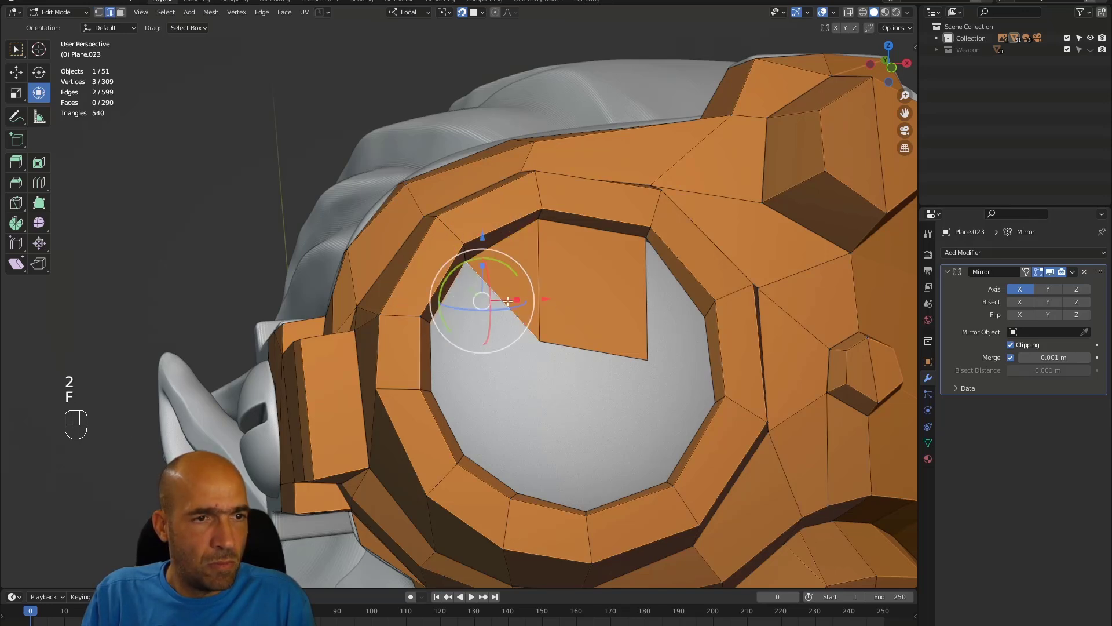
key("f")
left_click_drag(445, 294, 492, 365, "alt")
left_click(433, 370)
left_click(483, 336, "shift")
key("f")
key("1")
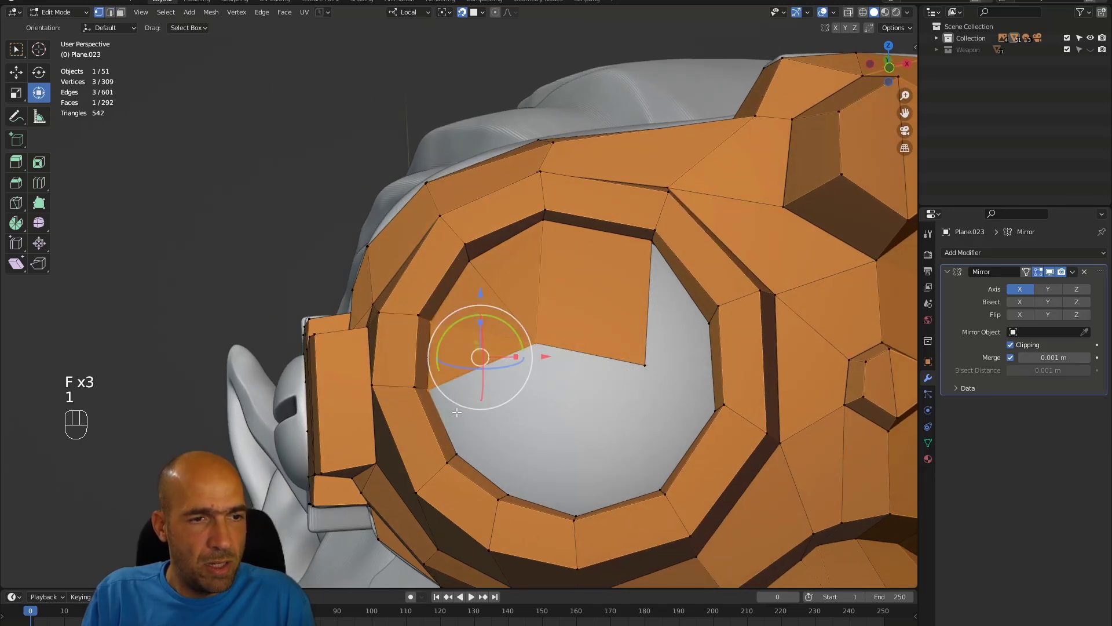
Step: Extrude the lower edge of the lens's central patch downward over the glass
key("2")
left_click(597, 356)
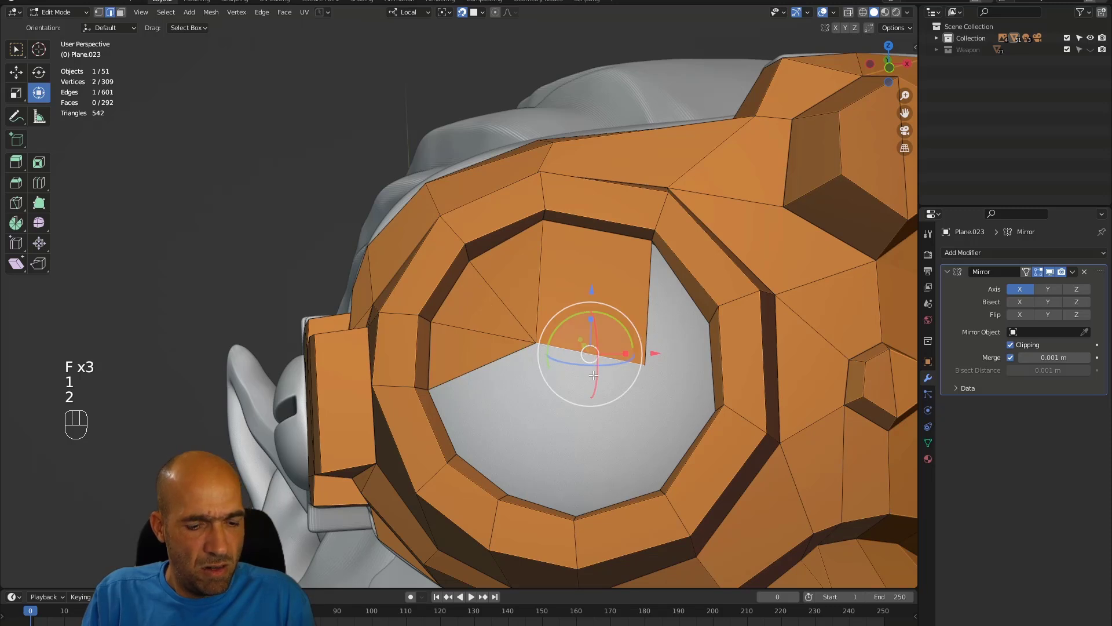
key("e")
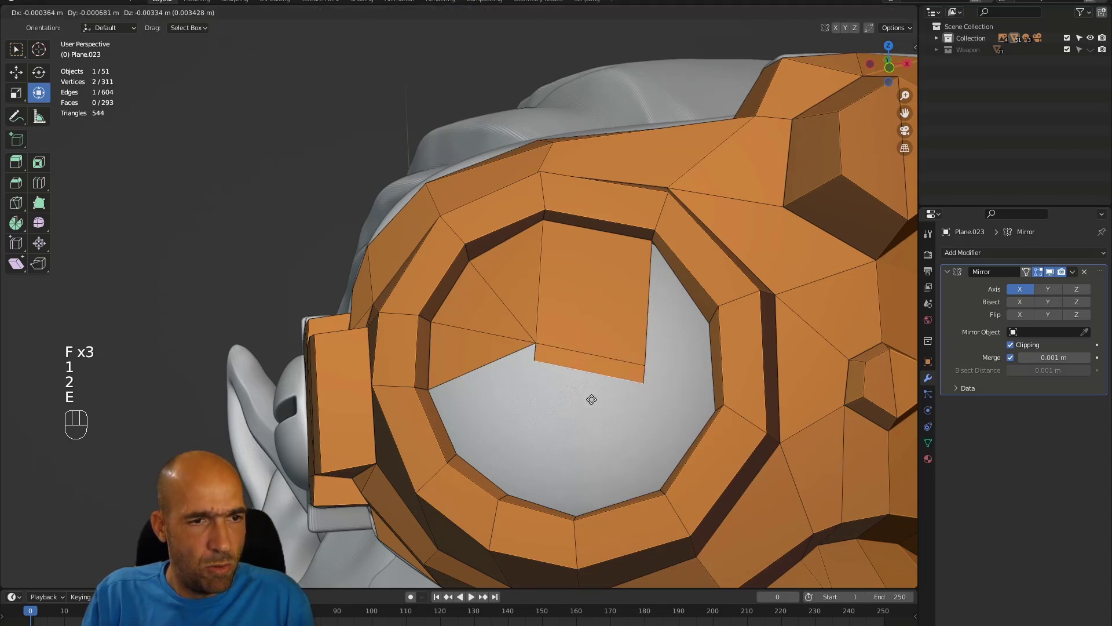
left_click(548, 419)
Step: Fill the faces between the extruded lens patch and the rim, from the lower ear side around to the bottom
key("2")
left_click(528, 389)
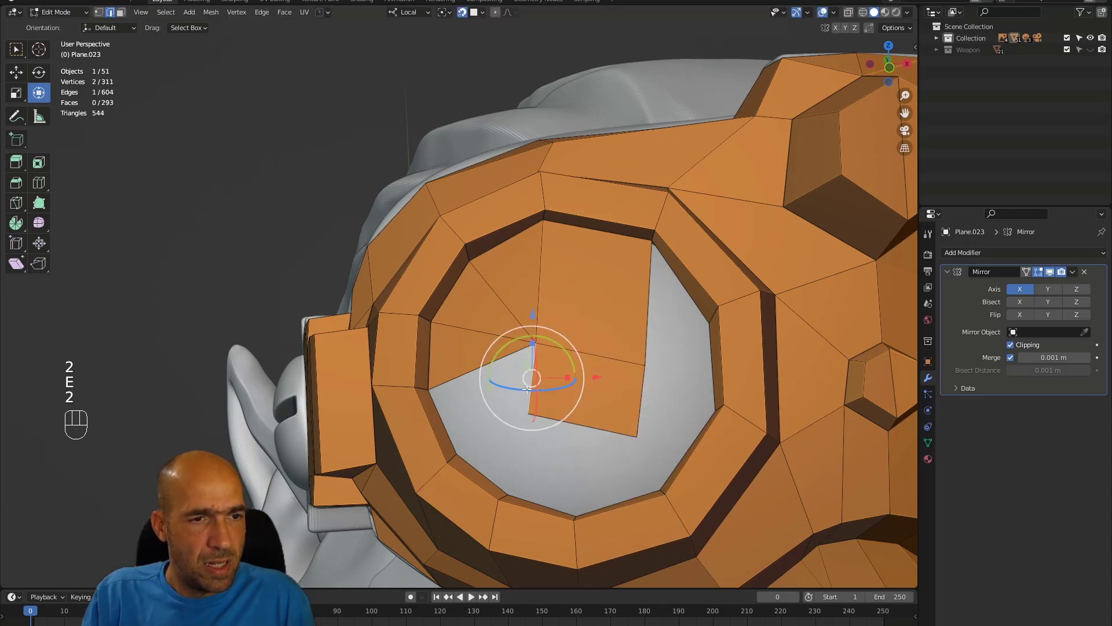
left_click(452, 431, "shift")
key("f")
left_click(493, 476)
left_click(496, 432)
key("f")
left_click(557, 507)
left_click(567, 464, "shift")
key("f")
Step: Fill the remaining lens faces from the bottom of the rim up the nose side to close the lens surface
left_click(630, 497)
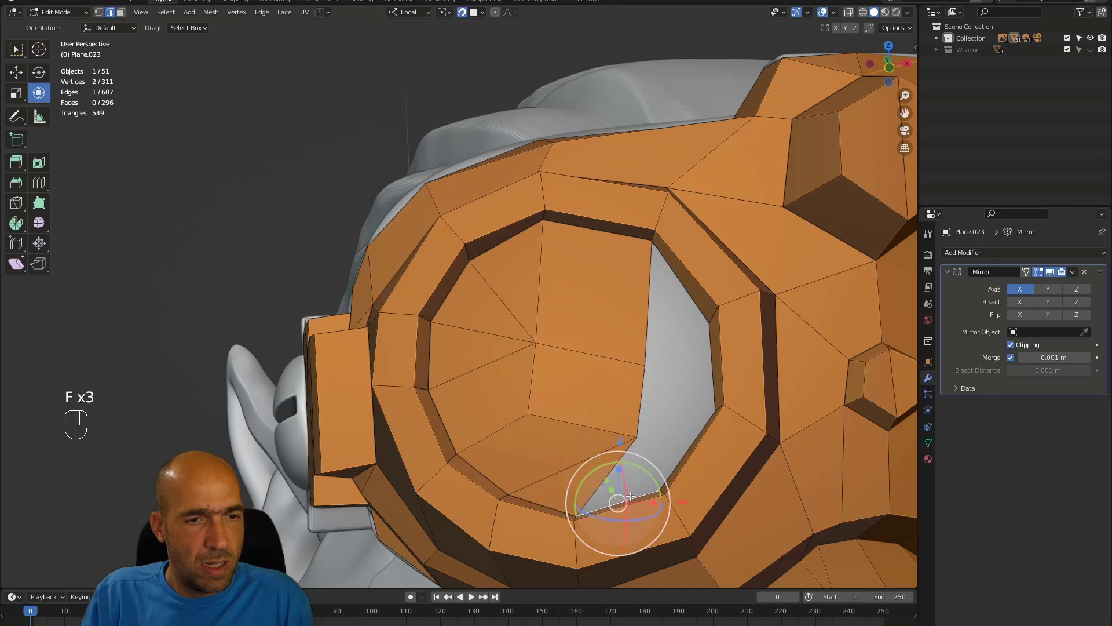
left_click(610, 475, "shift")
key("f")
middle_click_drag(626, 440, 591, 426, "alt")
left_click(590, 426)
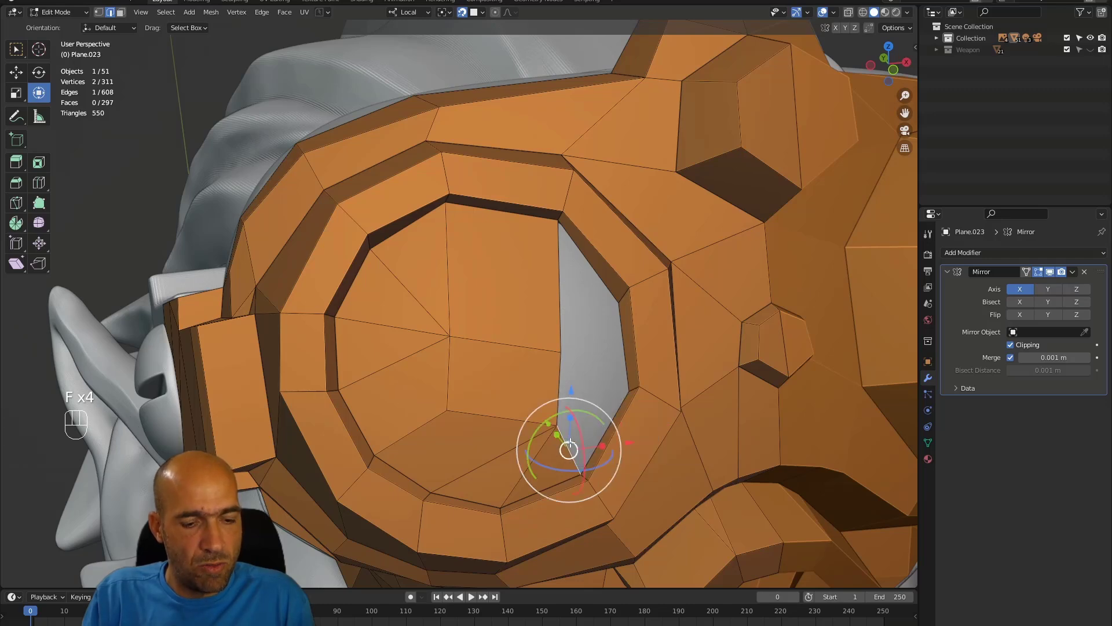
key("f")
middle_click_drag(600, 380, 549, 432, "alt")
left_click_drag(549, 432, 586, 452, "alt")
middle_click_drag(586, 451, 571, 432, "alt")
middle_click_drag(571, 431, 500, 351, "ctrl+alt")
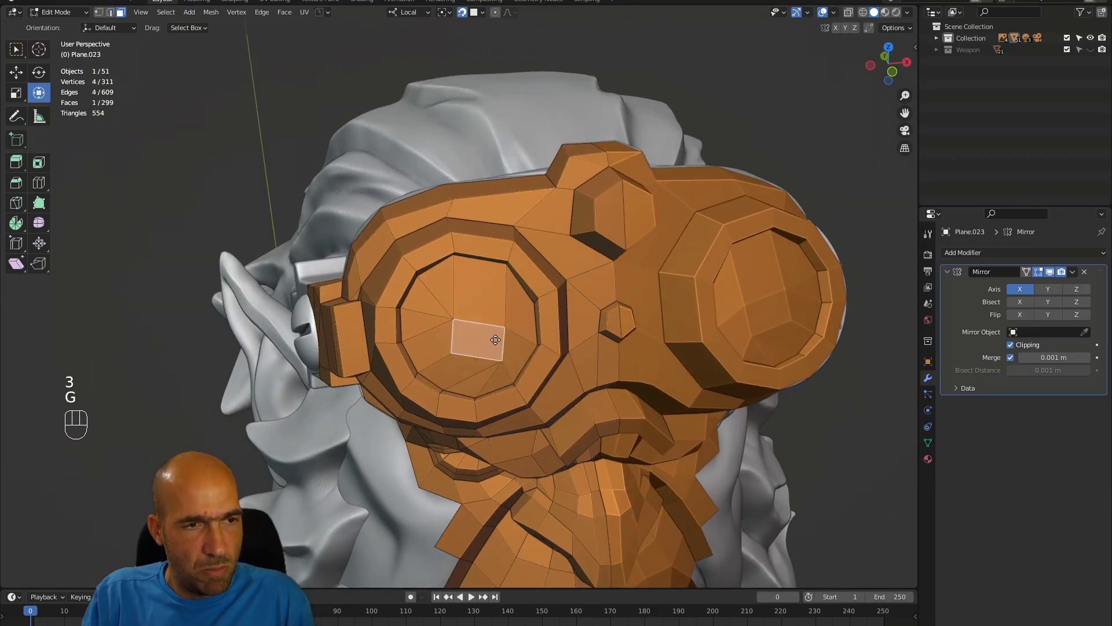
Step: Move the central face of the lens surface to adjust the curve of the glass
key("g")
left_click(488, 326)
middle_click_drag(487, 326, 497, 360, "alt")
middle_click_drag(497, 360, 517, 309, "ctrl+alt")
Step: Extrude the open cheek edge below the outer eye corner toward the ear
key("2")
left_click(636, 262)
middle_click_drag(646, 280, 717, 294, "alt")
key("e")
left_click(594, 306)
Step: Fill two cheek faces along the outer side of the fold beside the nose, starting below the eye
key("1")
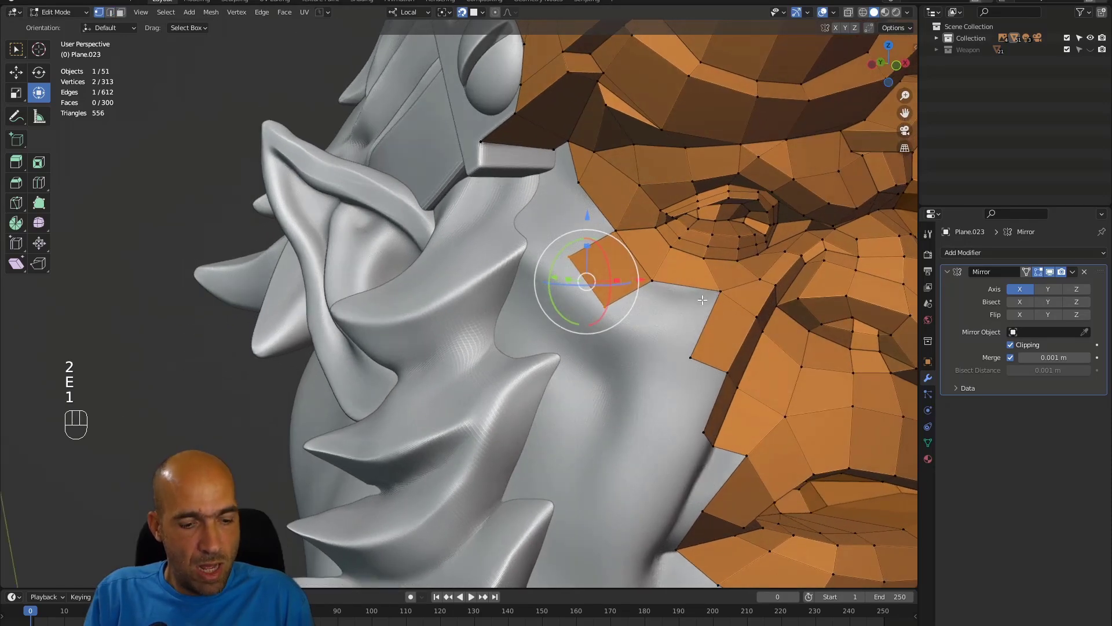
left_click(717, 291)
key("f")
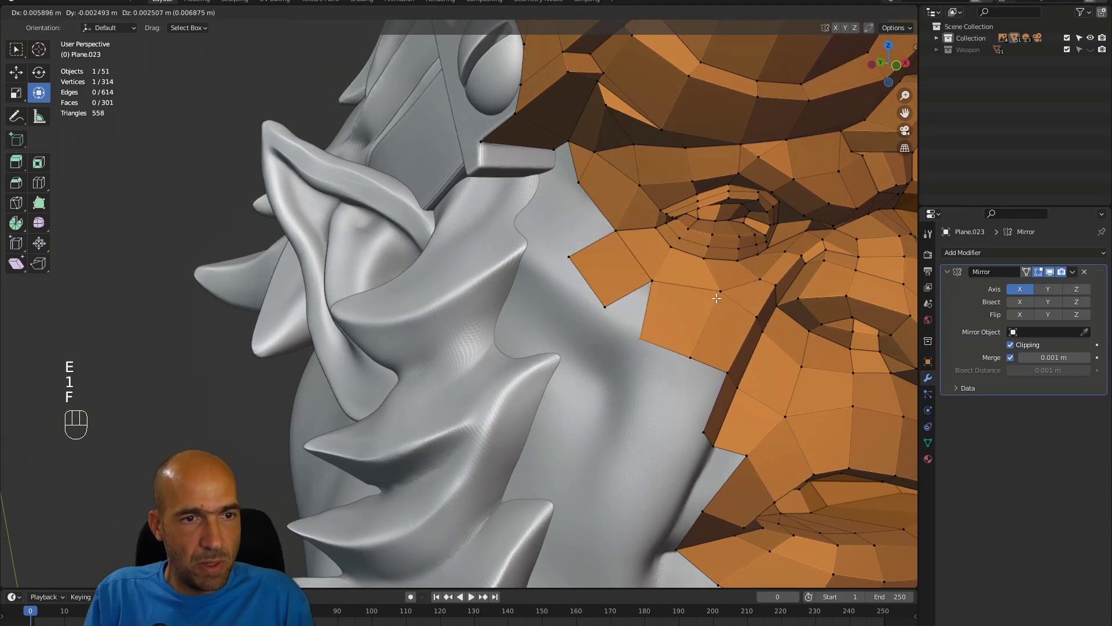
left_click(708, 292)
middle_click_drag(708, 291, 691, 294, "alt")
left_click(728, 375)
key("f")
left_click(710, 384)
Step: Fill the faces beside the mouth corner on the inner side of the cheek fold
middle_click_drag(712, 501, 710, 332, "alt+shift")
middle_click_drag(717, 331, 704, 325, "alt")
left_click(737, 291)
key("f")
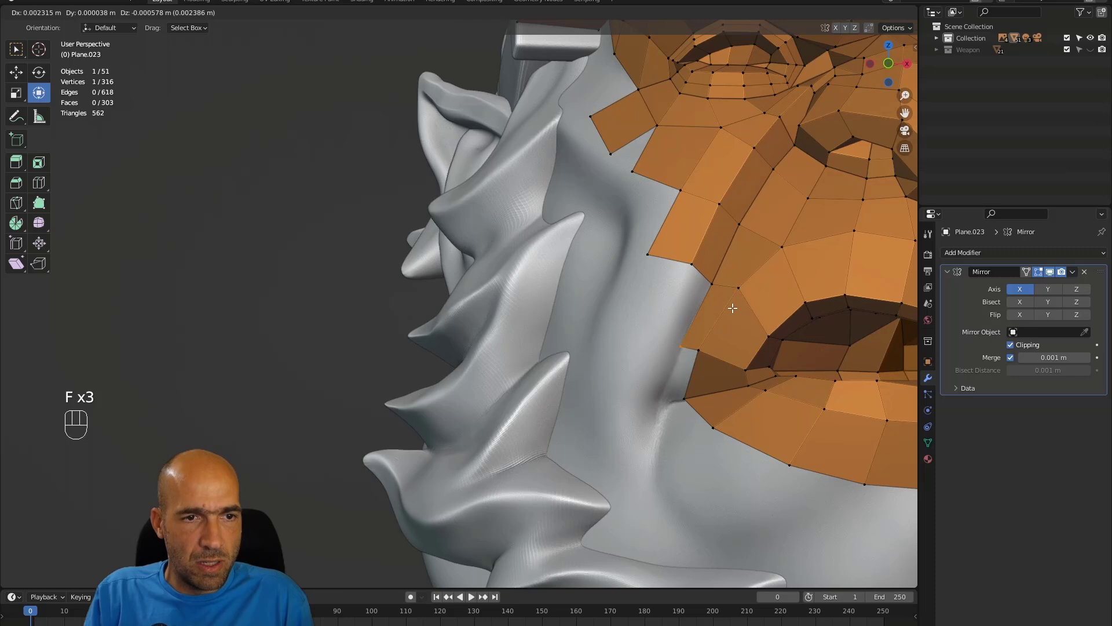
left_click(733, 309)
left_click(698, 350)
key("f")
left_click(690, 373)
middle_click_drag(690, 374, 699, 378, "alt")
Step: Continue the faces down the cheek fold past the mouth corner, including the outer strip beside it
left_click(713, 289)
key("f")
left_click(693, 309)
key("f")
left_click(659, 334)
middle_click_drag(659, 334, 666, 339, "alt")
key("f")
left_click(656, 346)
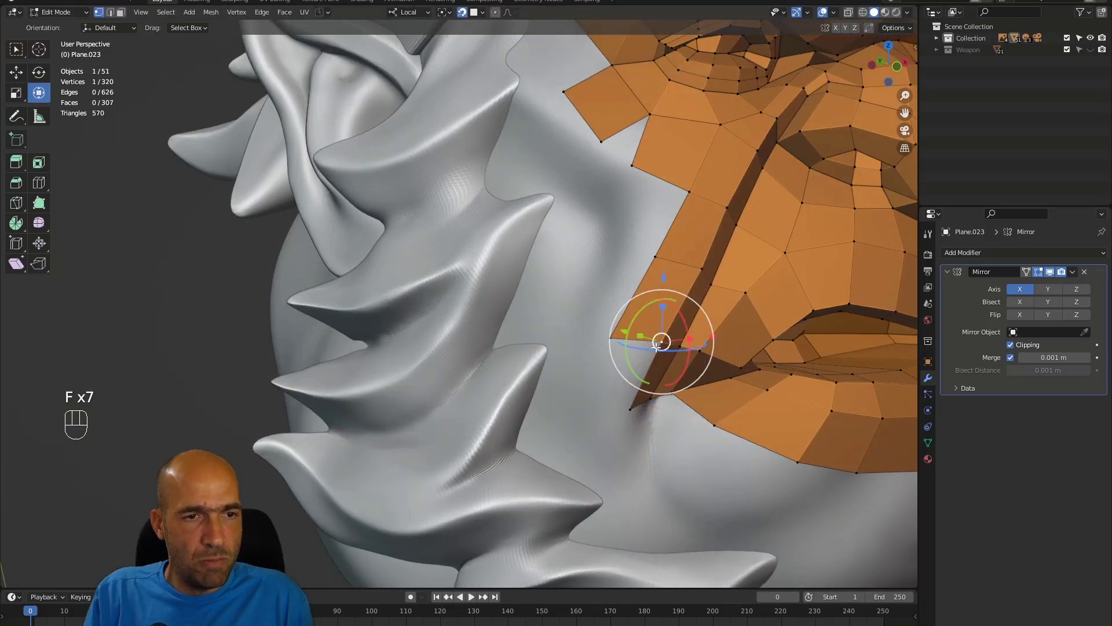
key("f")
left_click(648, 372)
mouse_move(648, 373)
middle_mouse_down("alt")
mouse_move(670, 398)
mouse_move(661, 364)
middle_mouse_up("alt")
middle_click_drag(660, 364, 590, 357, "shift")
Step: Fill a second column of cheek faces toward the beard, running down to the level of the mouth corner
key("f")
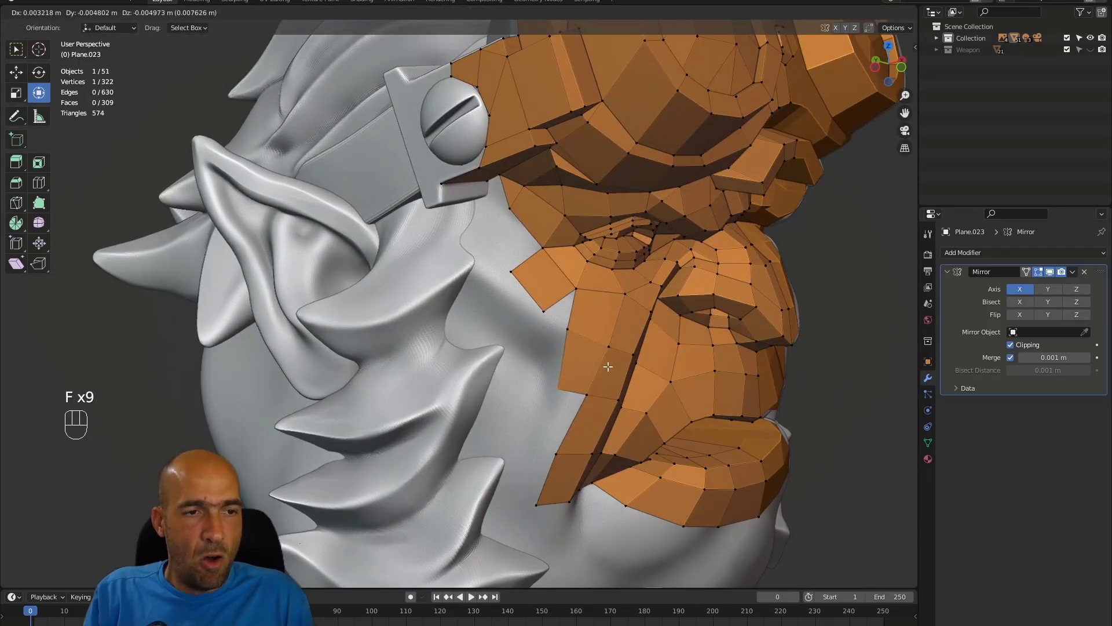
left_click(608, 367)
key("f")
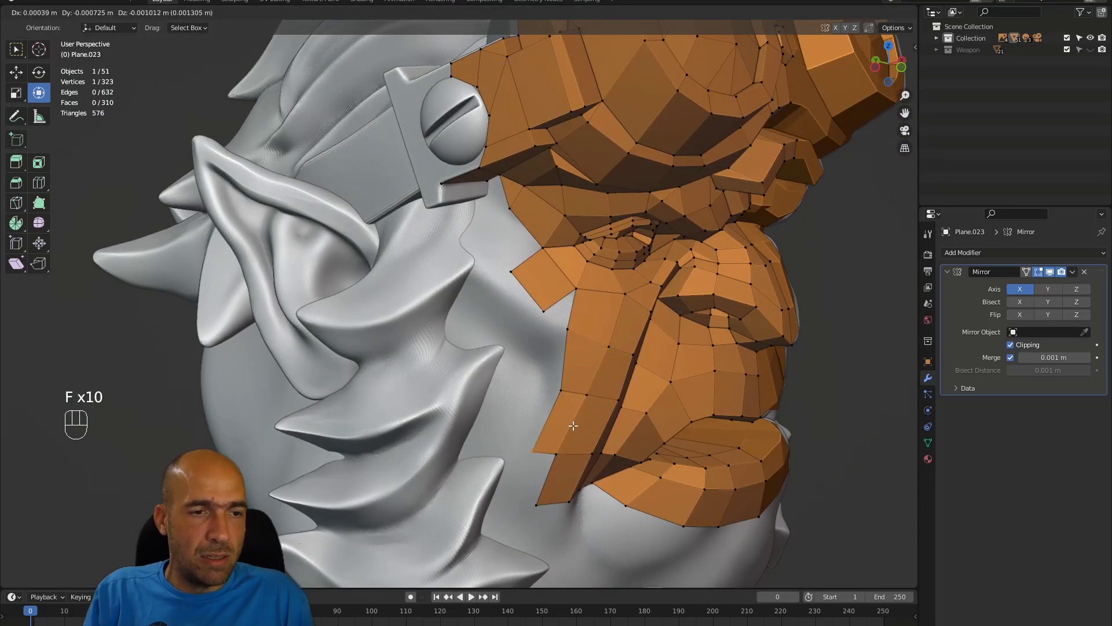
left_click(577, 419)
key("ctrl+z")
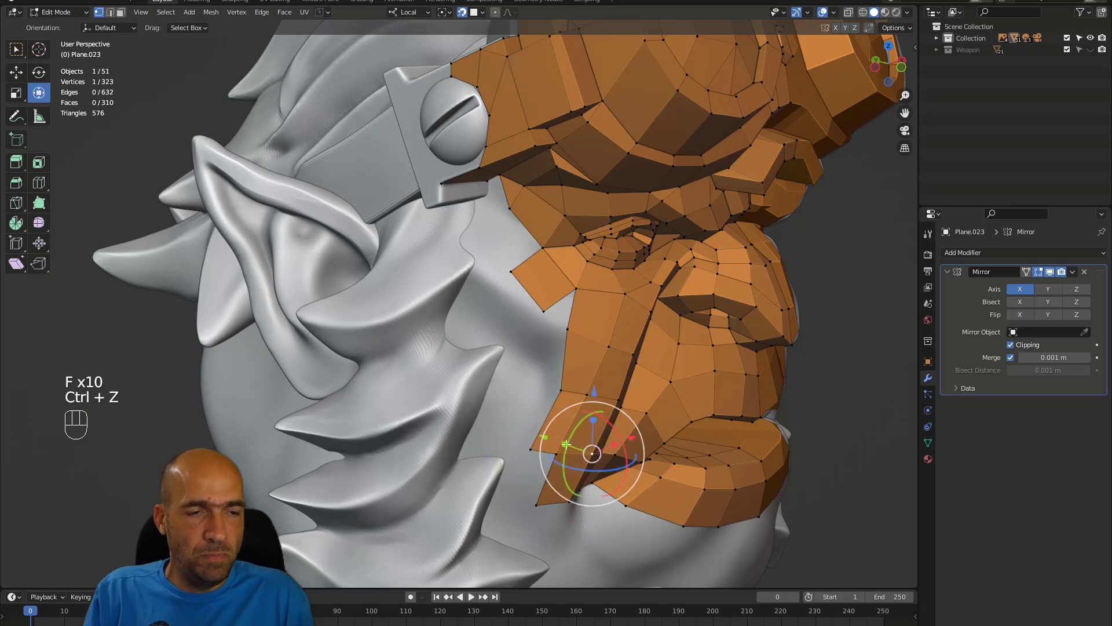
key("f")
key("x")
left_click(545, 469)
middle_click_drag(463, 405, 464, 242, "shift")
mouse_move(564, 353)
middle_mouse_down()
mouse_move(510, 316)
mouse_move(564, 361)
mouse_move(567, 350)
middle_mouse_up()
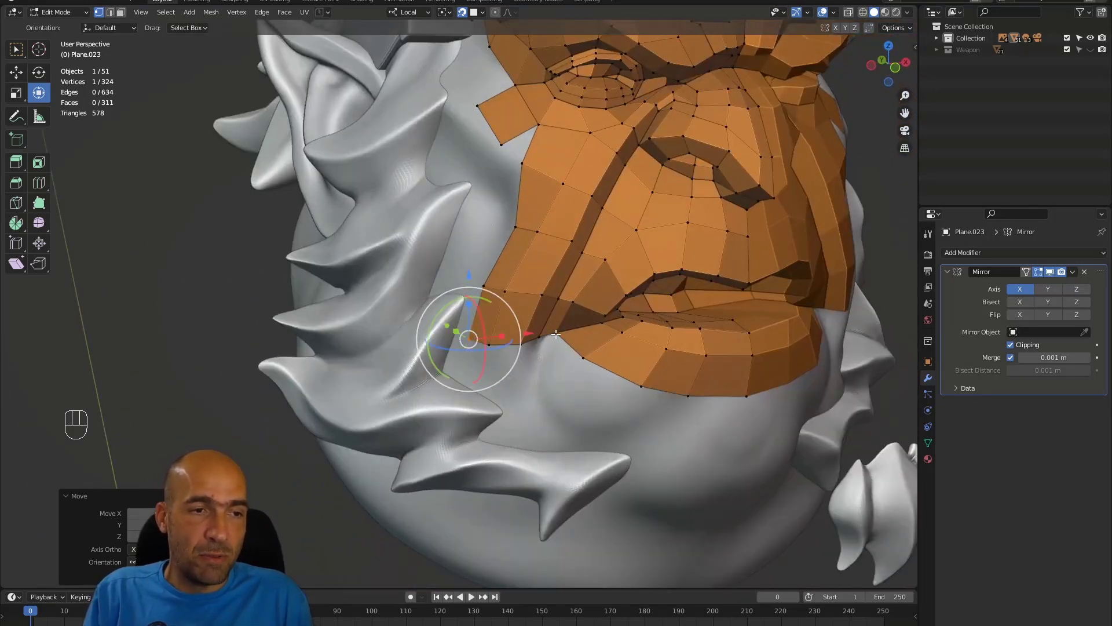
Step: Add a row of four faces beneath the lower lip, starting at the mouth corner and running toward the chin
key("f")
left_click(545, 363)
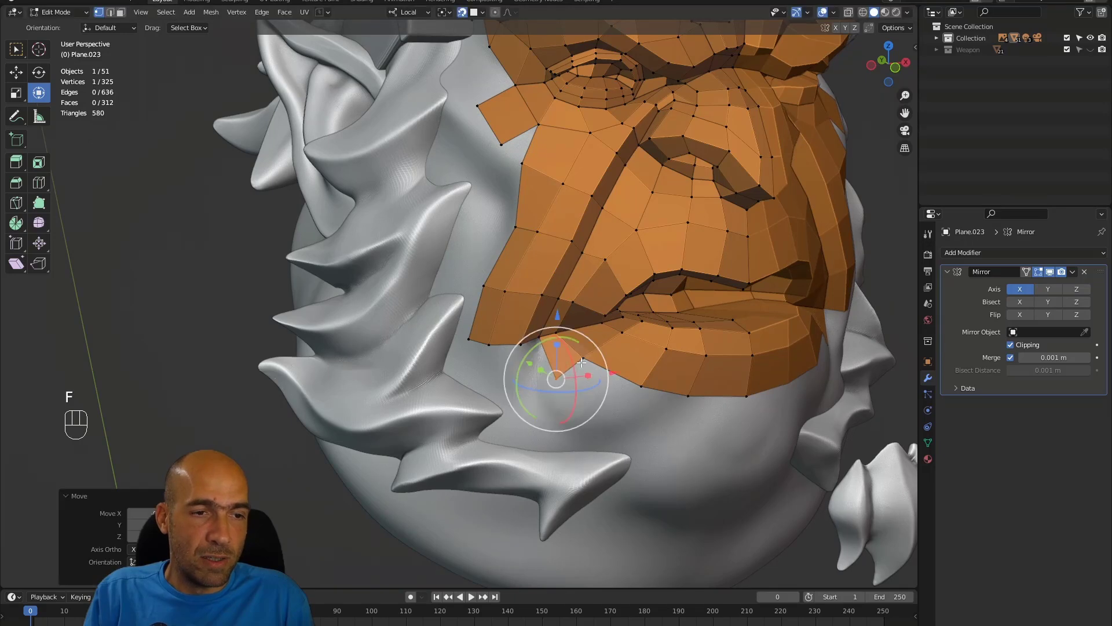
key("f")
left_click(590, 399)
key("f")
left_click(652, 435)
key("f")
left_click(707, 424)
left_click_drag(707, 425, 667, 375, "alt")
middle_click_drag(668, 376, 704, 379, "alt")
middle_click_drag(704, 379, 648, 335, "alt+shift")
Step: Extrude the bottom edge of the cheek fold strip downward and fill the gap to the faces under the lip
key("2")
left_click(629, 342)
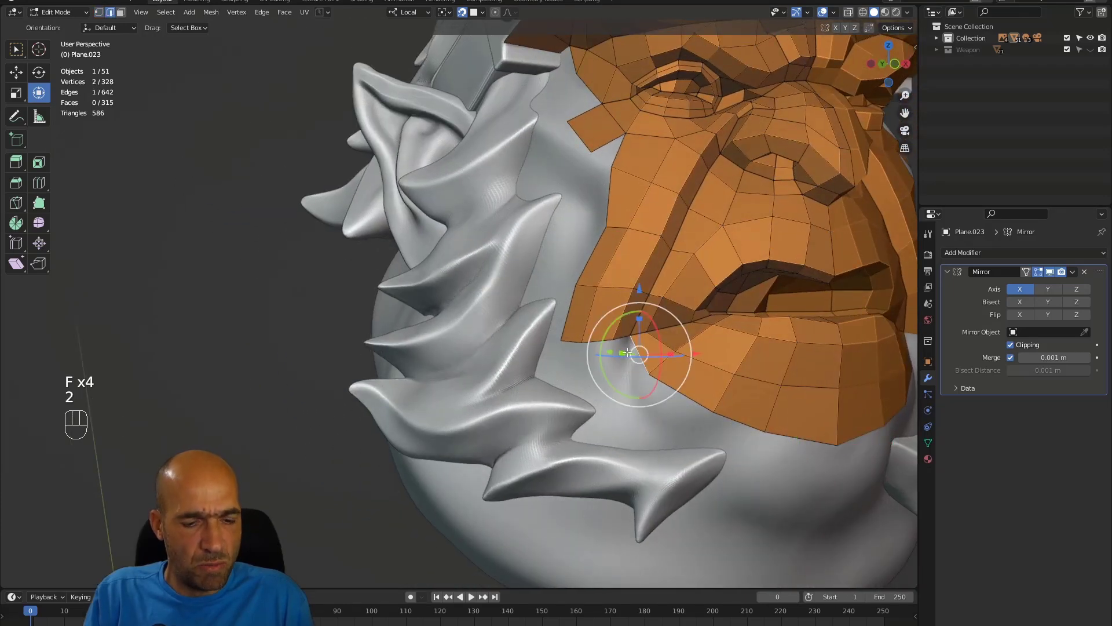
key("2")
middle_click_drag(623, 334, 614, 339, "alt")
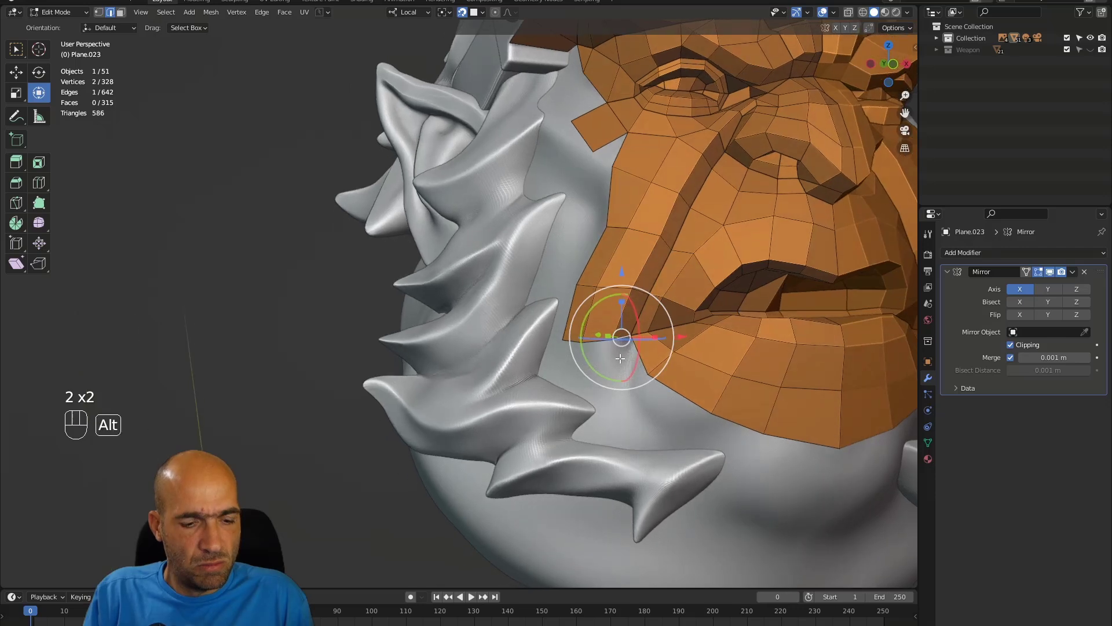
key("e")
left_click(614, 400)
middle_click_drag(615, 401, 624, 371, "alt")
left_click(645, 361, "shift")
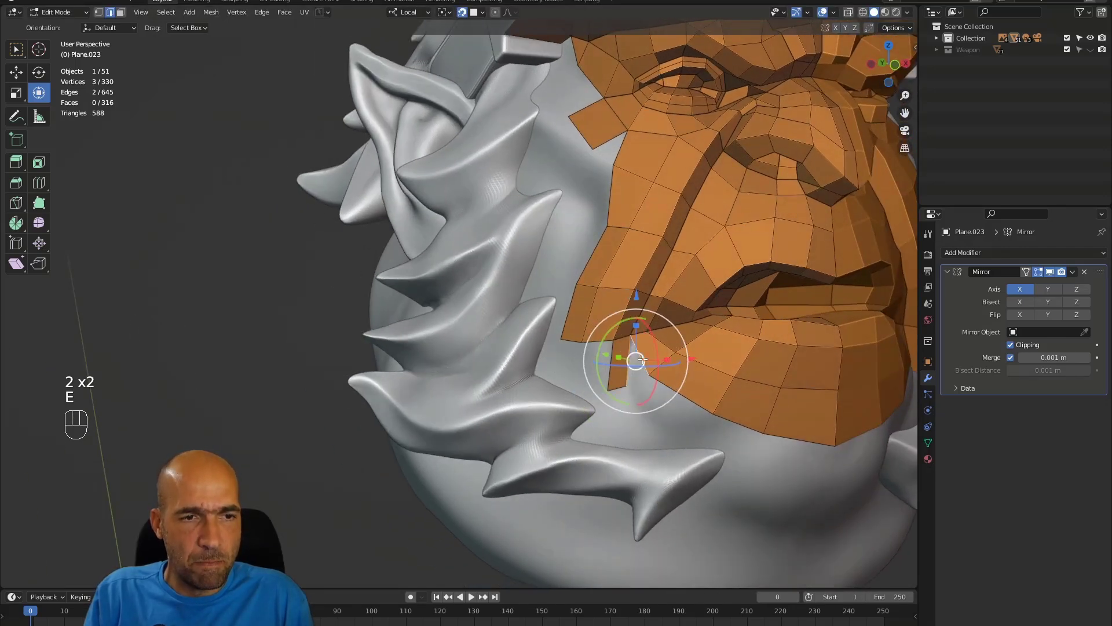
middle_click_drag(627, 390, 641, 387, "alt")
Step: Fill two faces from the extruded strip below the cheek fold outward to the beard
key("1")
left_click(615, 344)
key("f")
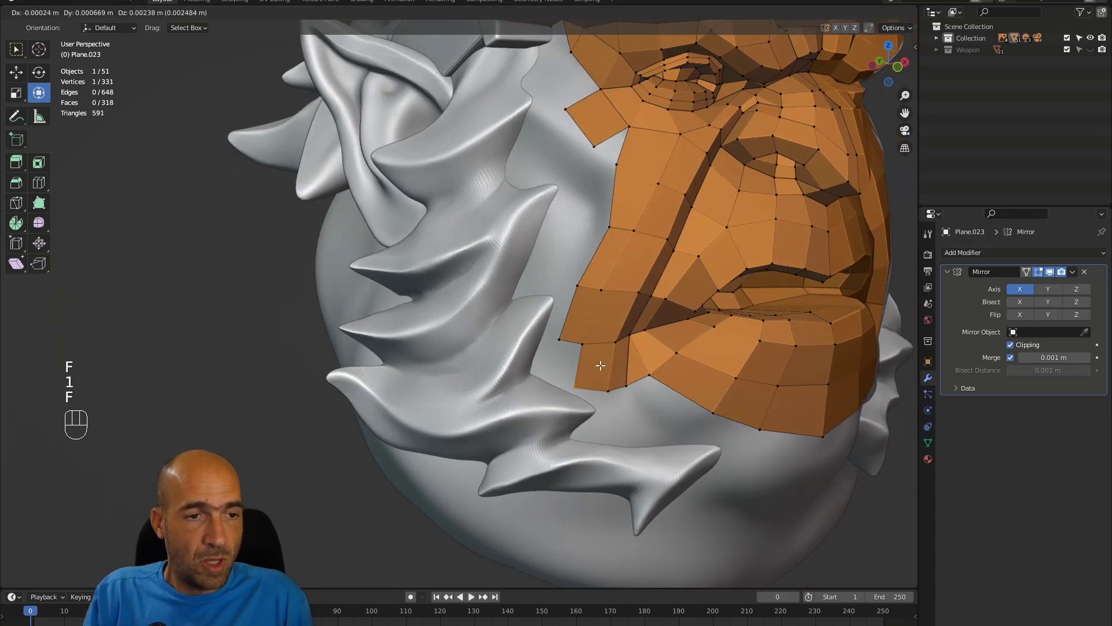
left_click(600, 366)
key("f")
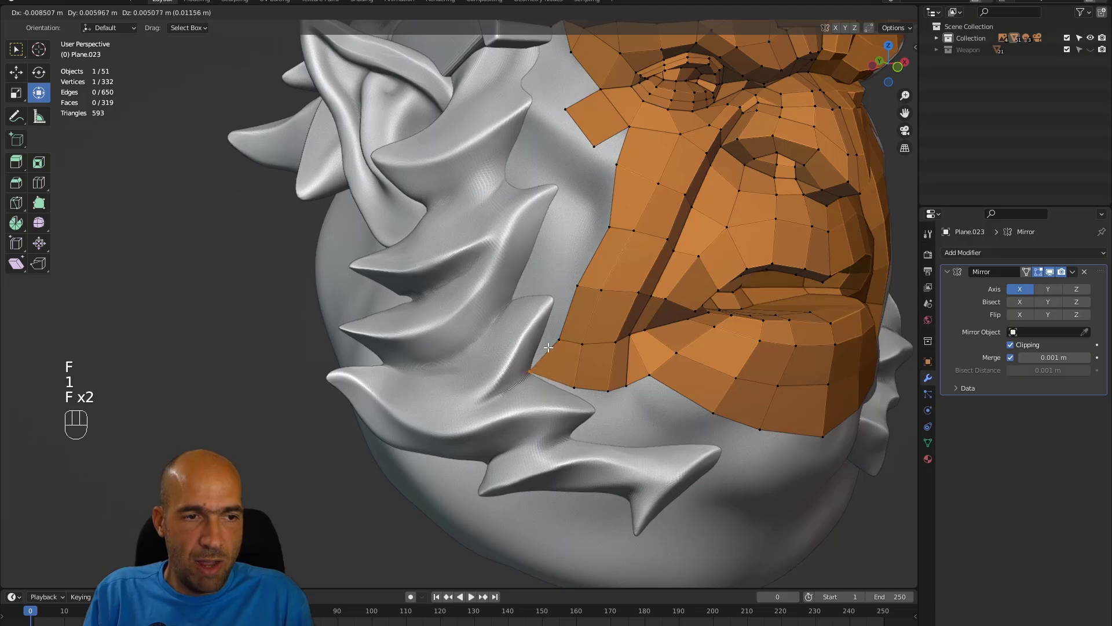
left_click(548, 346)
Step: Move the outer cheek vertex beside the beard upward to the tip of the beard spike
middle_click_drag(548, 346, 596, 352, "alt")
left_click(561, 340)
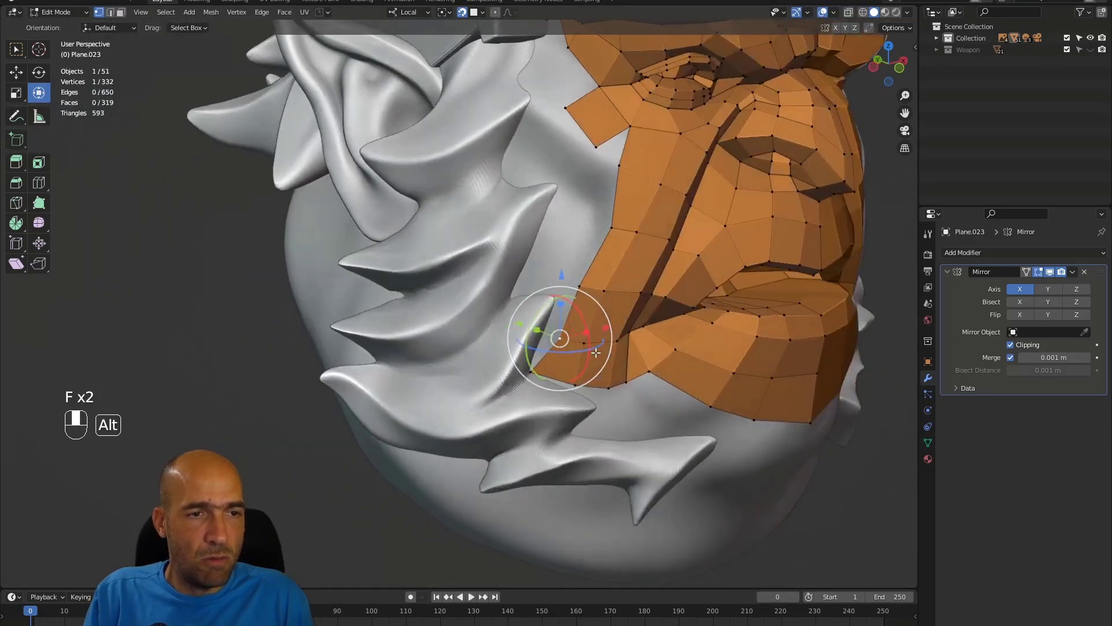
key("g")
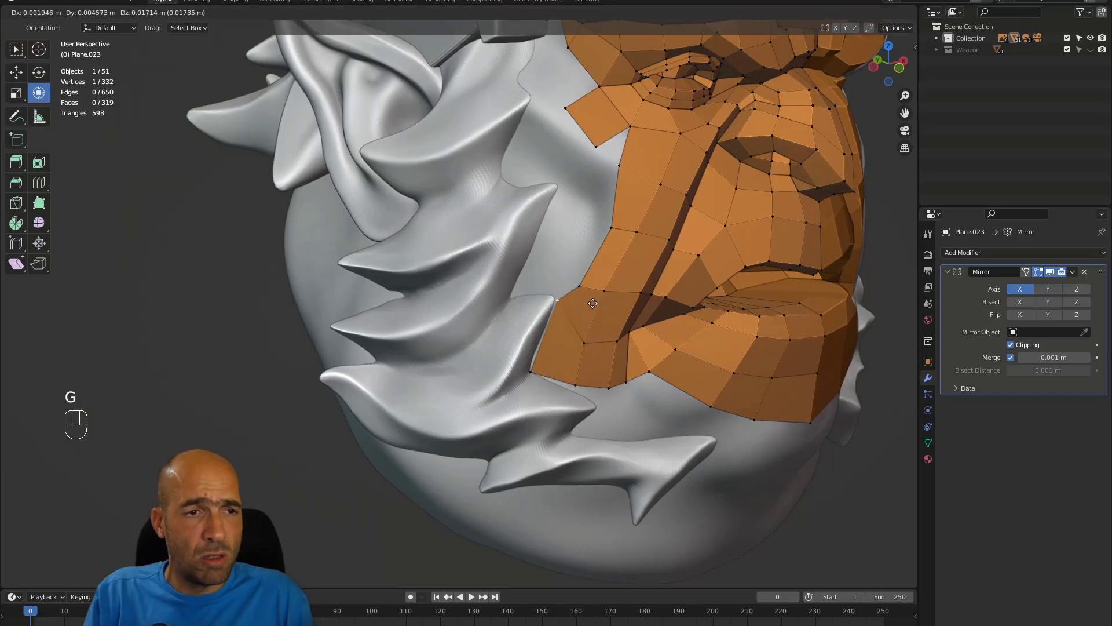
left_click(591, 303)
middle_click_drag(591, 307, 554, 300, "alt")
key("2")
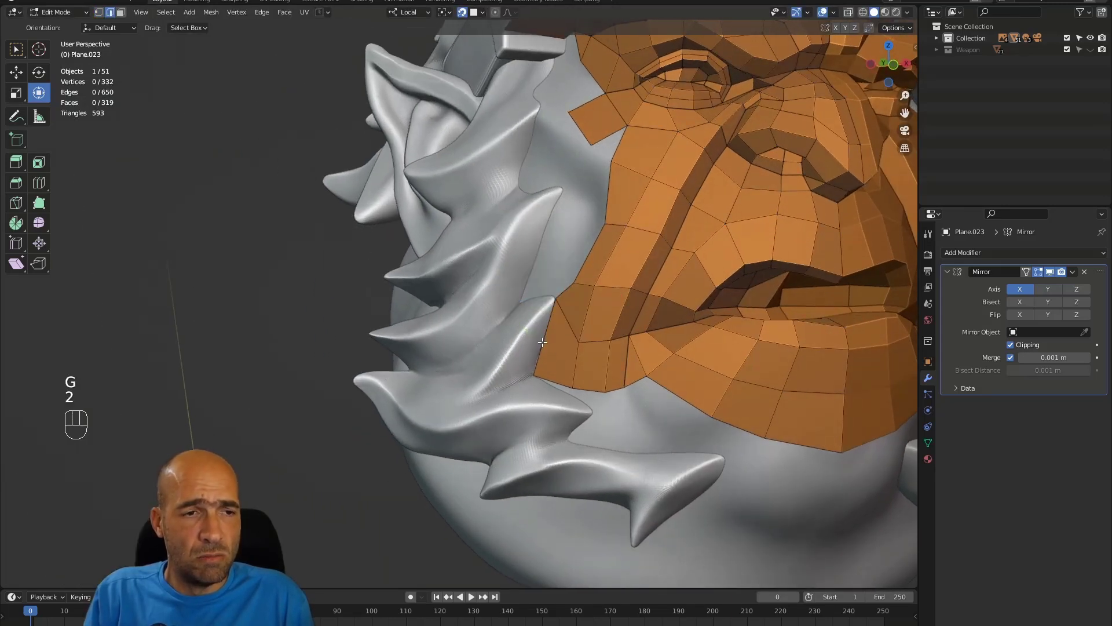
Step: Extrude the outer cheek edge below the spike tip onto the beard and reposition the new face's lower corner
key("e")
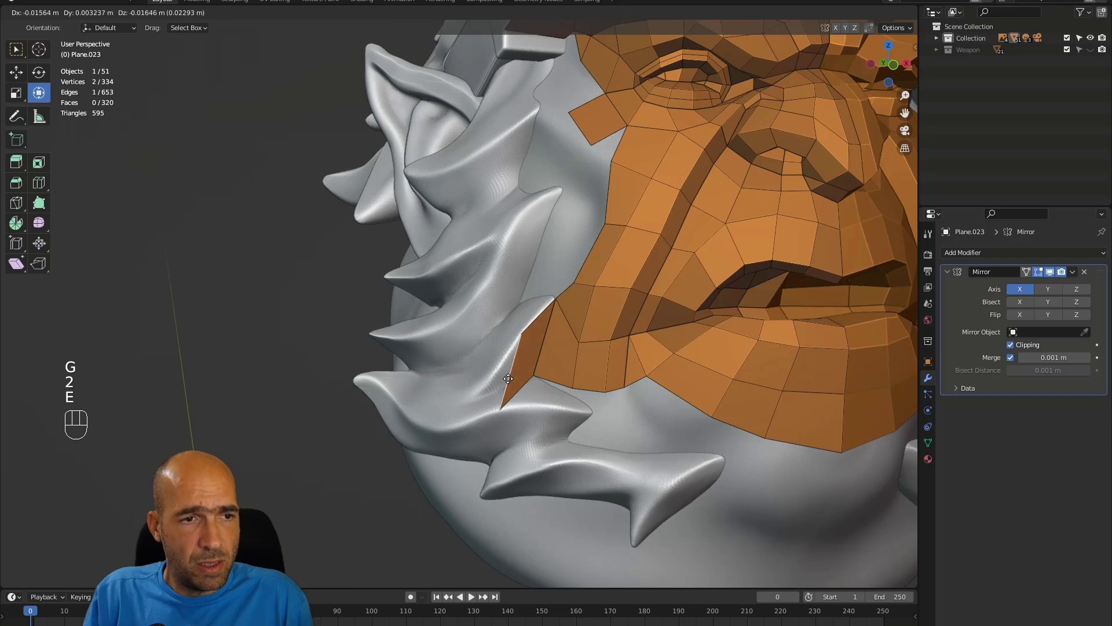
left_click(508, 378)
key("1")
left_click(501, 410)
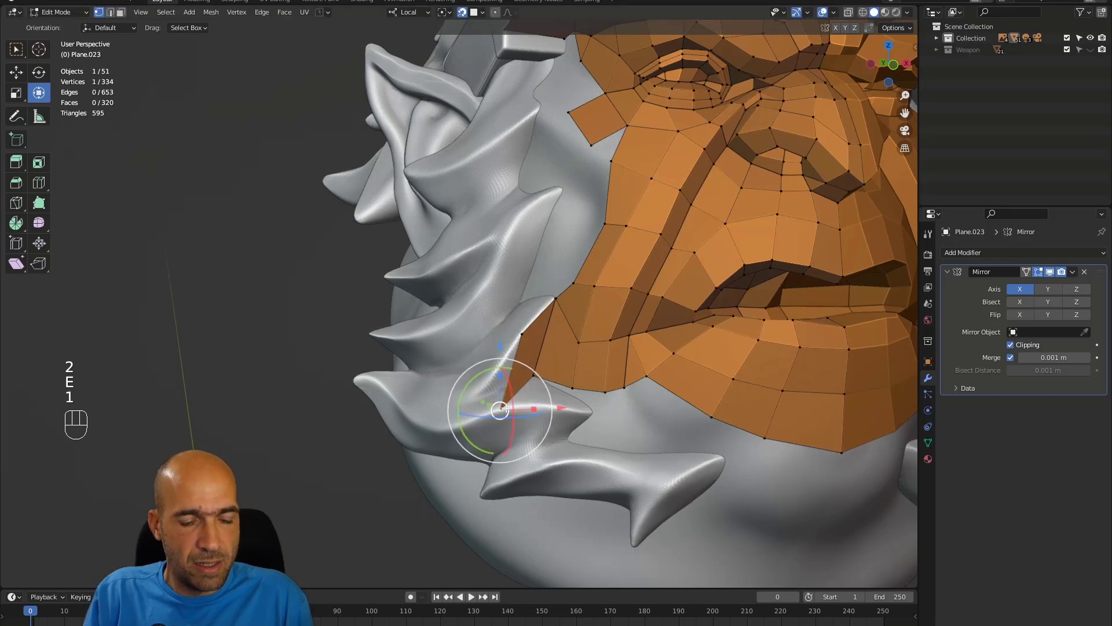
key("g")
left_click(491, 391)
middle_click_drag(490, 391, 563, 350)
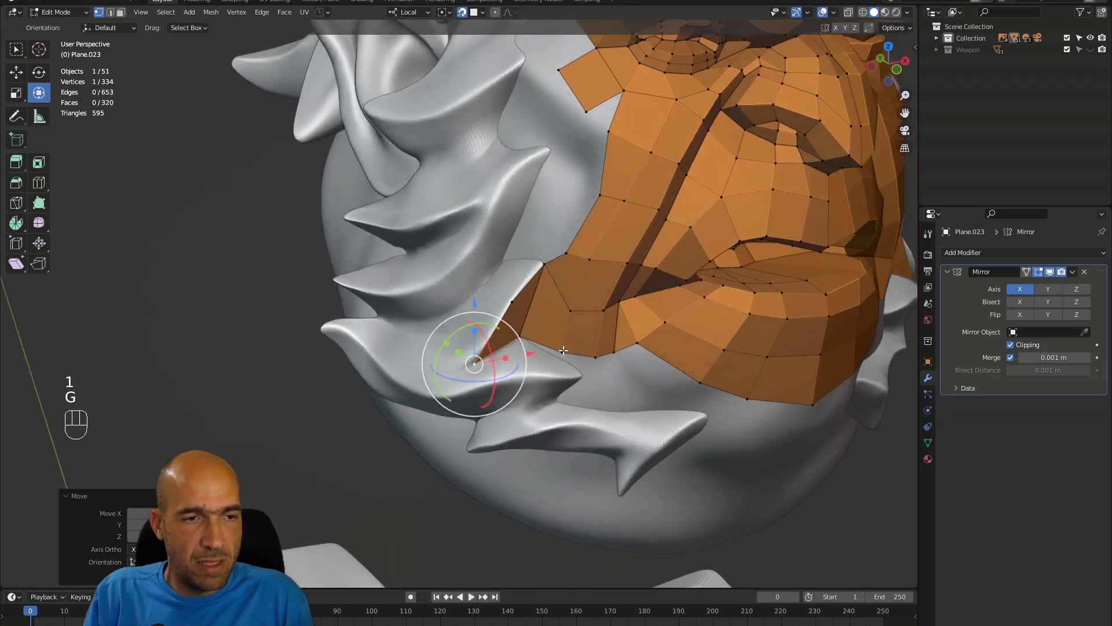
key("f")
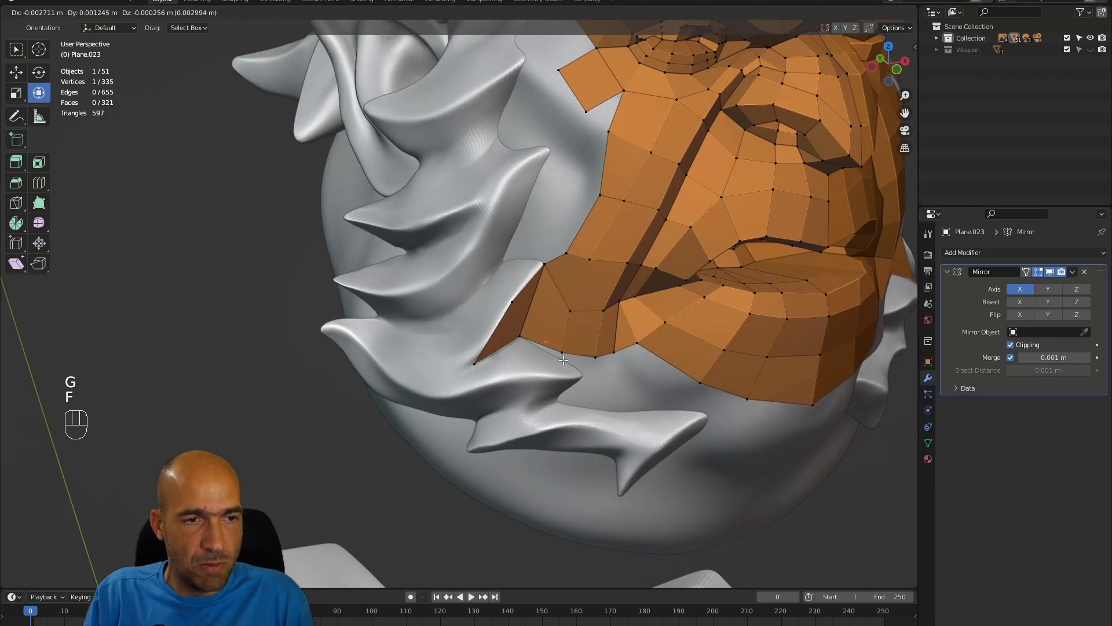
left_click(560, 360)
key("ctrl+z")
Step: Move the vertex on the lower cheek border below the mouth corner down to the beard's edge
key("g")
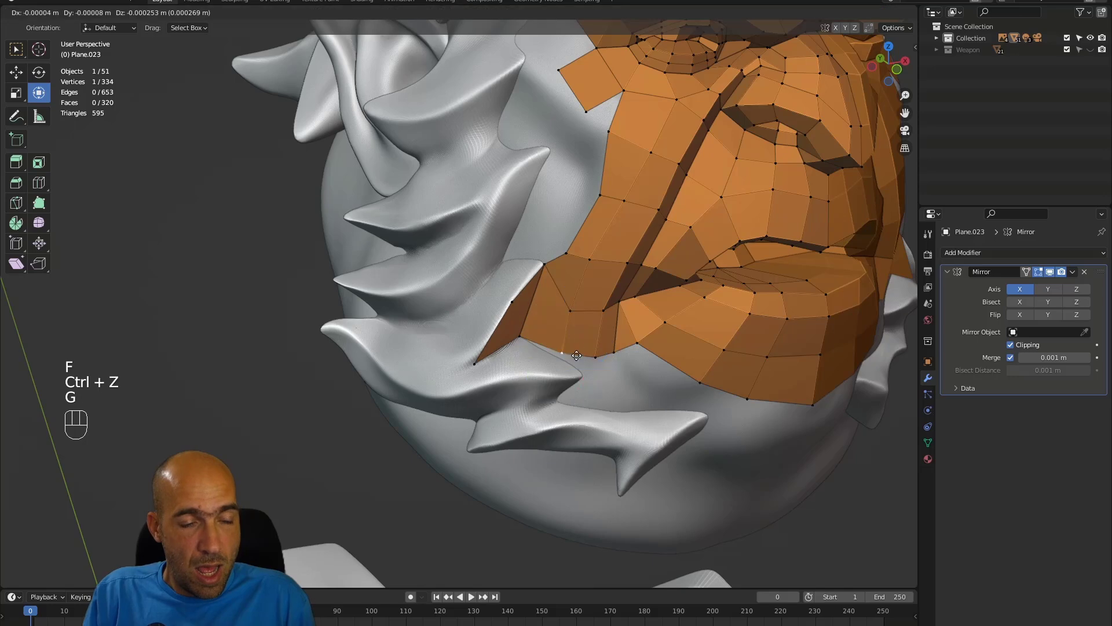
left_click(595, 373)
key("g")
left_click(601, 364)
Step: Fill a face along the lower cheek border between the extruded beard face and the cheek strip
left_click_drag(602, 364, 646, 314, "alt")
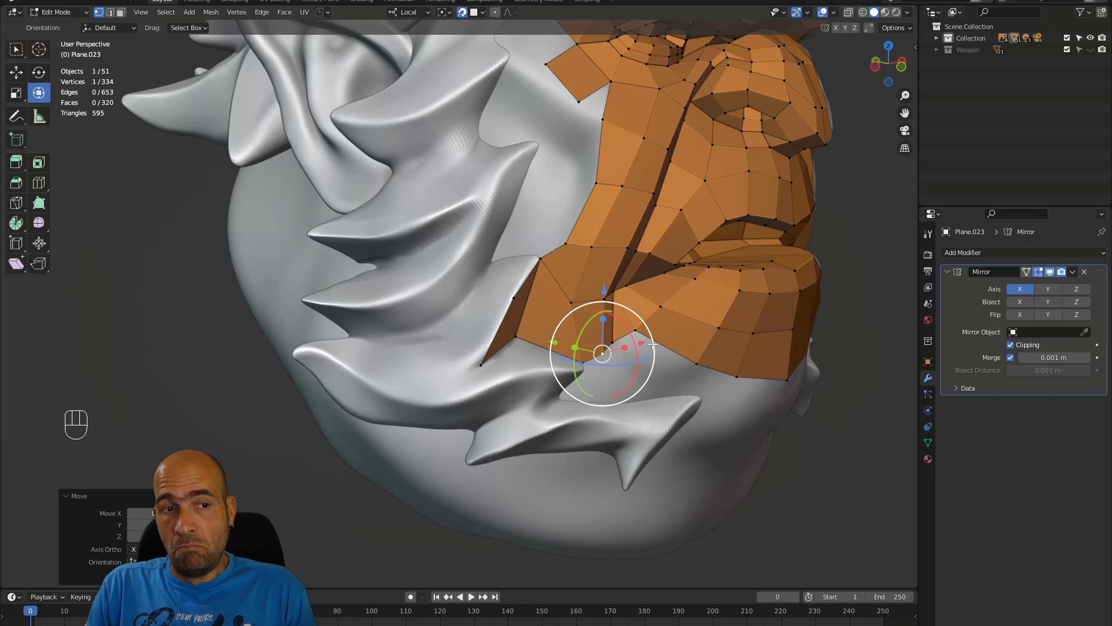
left_click_drag(645, 314, 503, 321, "alt")
left_click(526, 304)
key("f")
left_click(492, 300)
Step: Adjust the lower cheek vertex below the mouth corner so it follows the beard's upper edge
left_click_drag(583, 333, 614, 342, "alt")
left_click(600, 336)
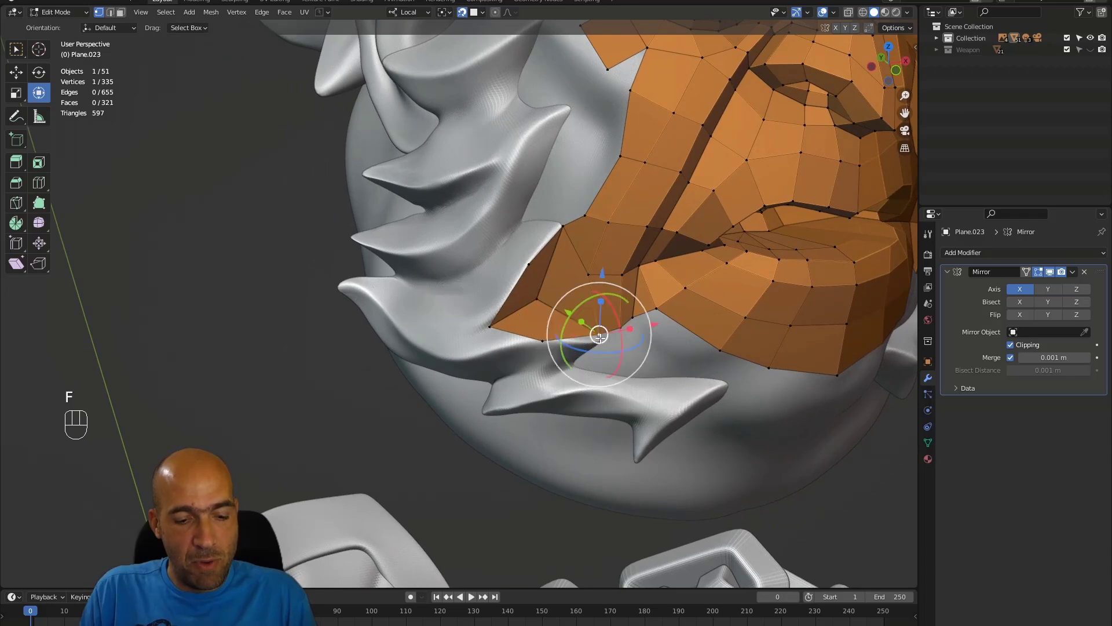
key("g")
left_click(604, 342)
Step: Fill a face on the outer cheek directly above the lower beard spike's tip and place its new corner
left_click_drag(603, 341, 640, 334, "alt")
left_click_drag(625, 290, 611, 338, "alt+shift")
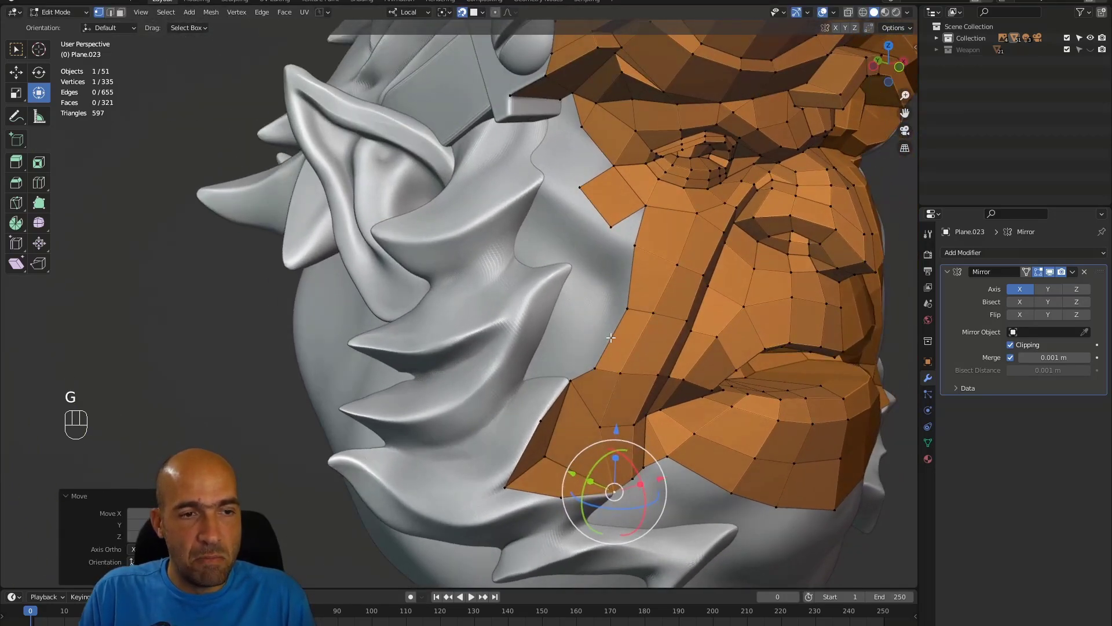
left_click(596, 360)
key("f")
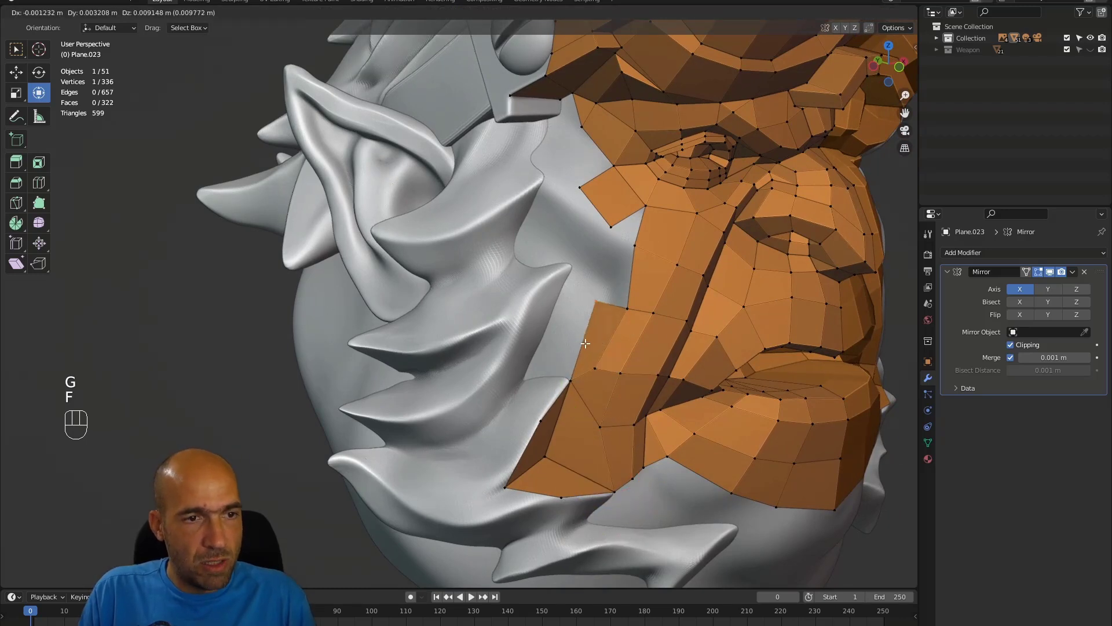
left_click(571, 352)
Step: Extrude the new cheek face's outer edge onto the beard and move its upper corner toward the next spike
key("2")
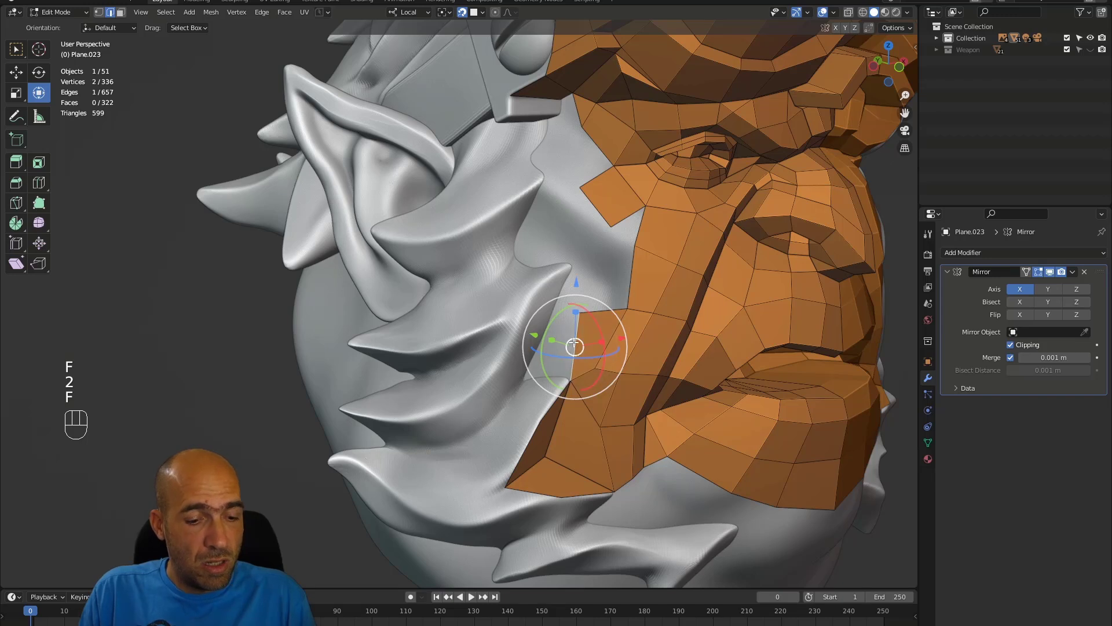
key("e")
left_click(527, 341)
key("1")
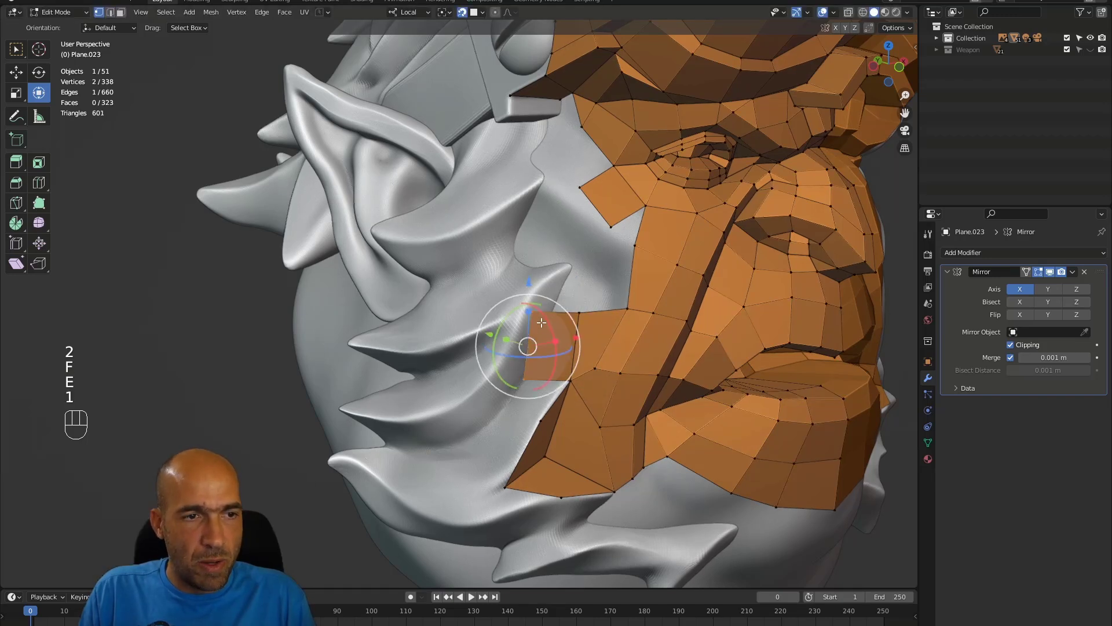
key("g")
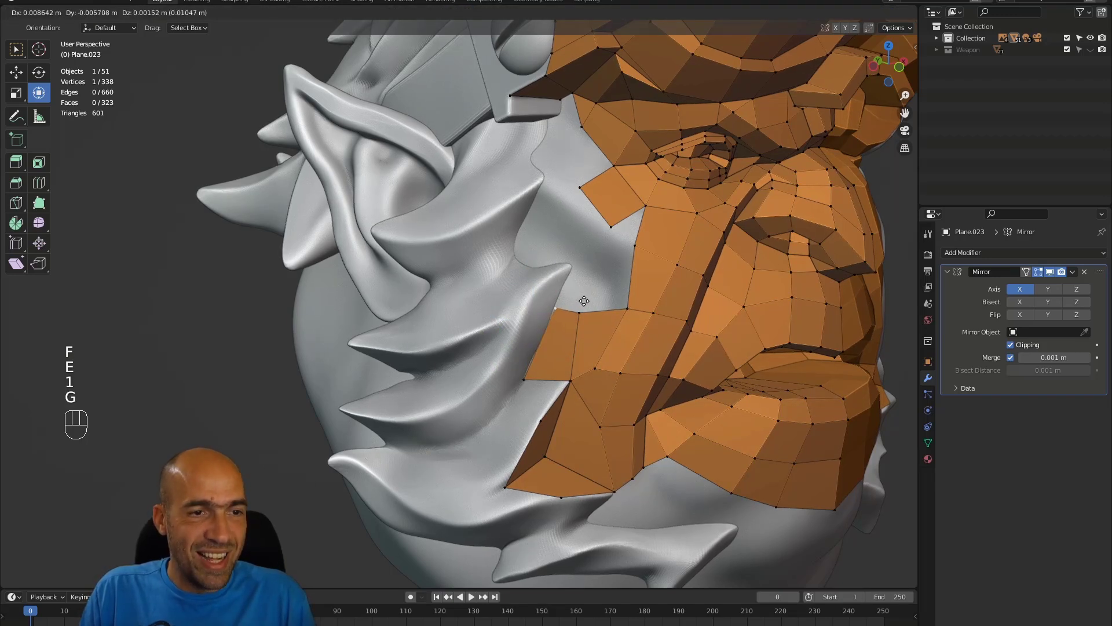
left_click(584, 301)
Step: Fill the next face up the outer cheek, just below the under-eye face
middle_click_drag(584, 302, 585, 380, "alt")
left_click(592, 396)
key("f")
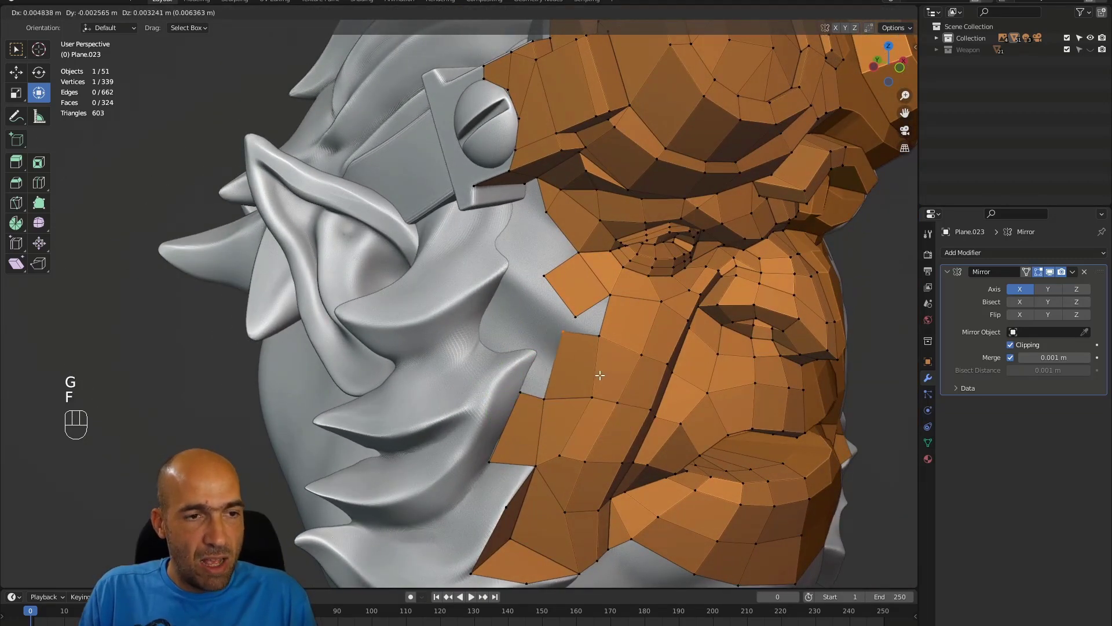
left_click(603, 373)
middle_click_drag(603, 374, 585, 371, "alt")
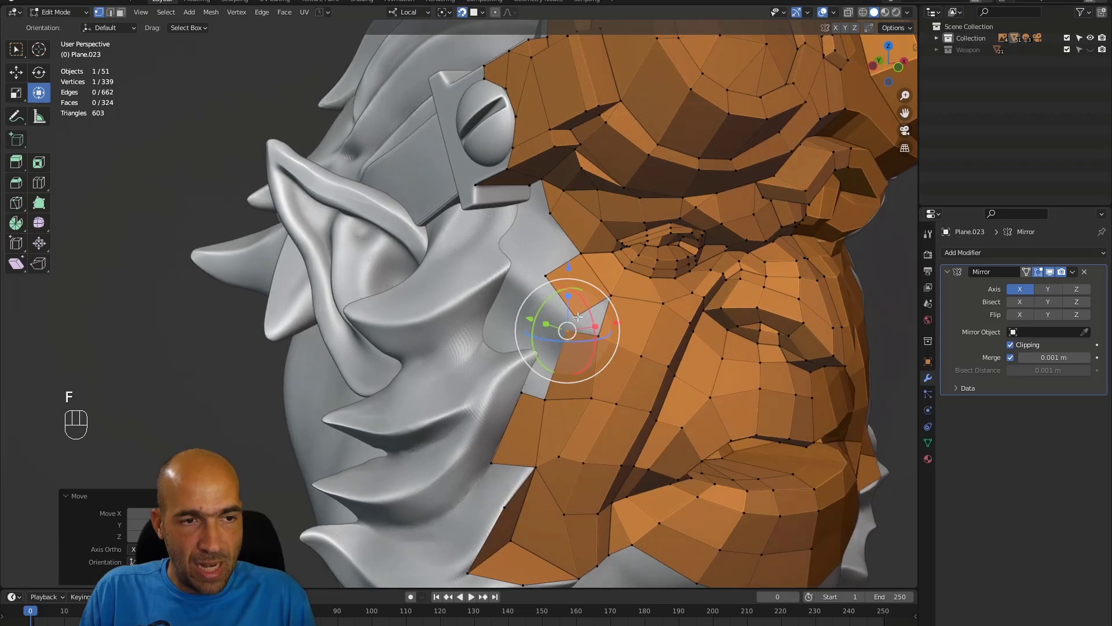
left_click(576, 318)
key("f")
left_click(576, 316)
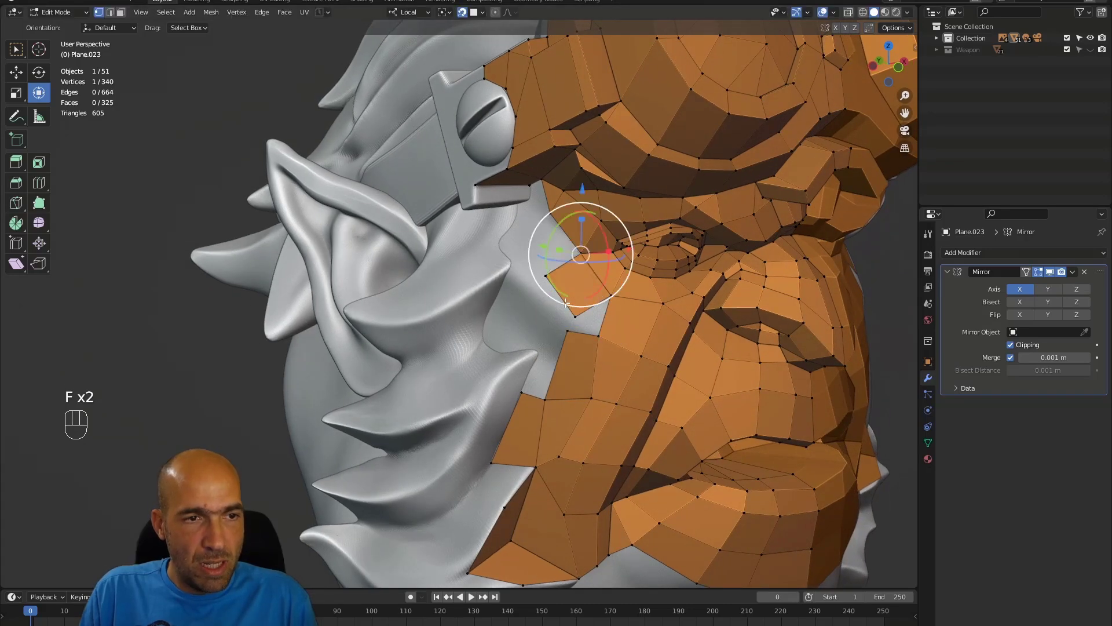
key("ctrl+z")
Step: Reposition the lower corner of the protruding under-eye face and fill the gap between it and the cheek
key("g")
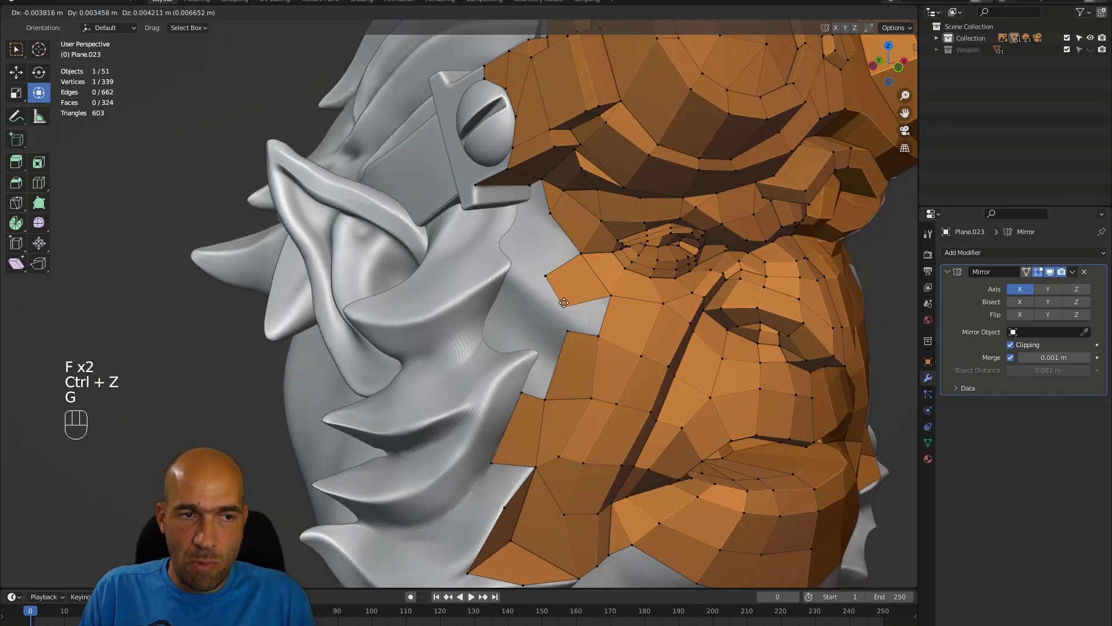
left_click(571, 299)
key("2")
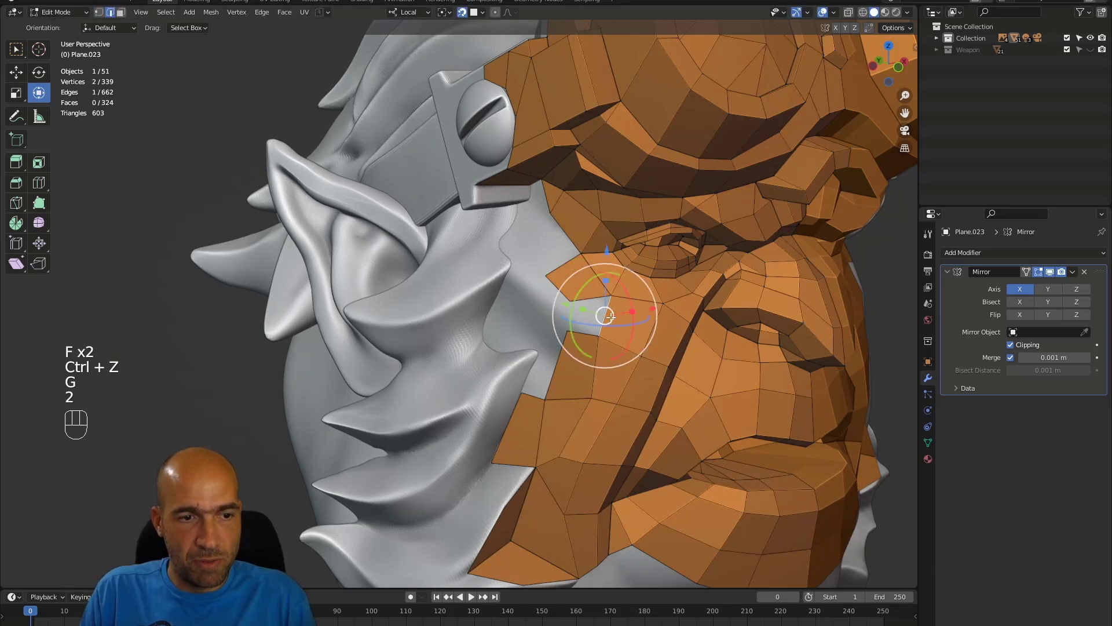
key("f")
Step: Fill two faces outward from the upper cheek border, one beside the under-eye face and one below the temple
left_click_drag(578, 327, 550, 300, "alt")
key("1")
left_click(552, 287)
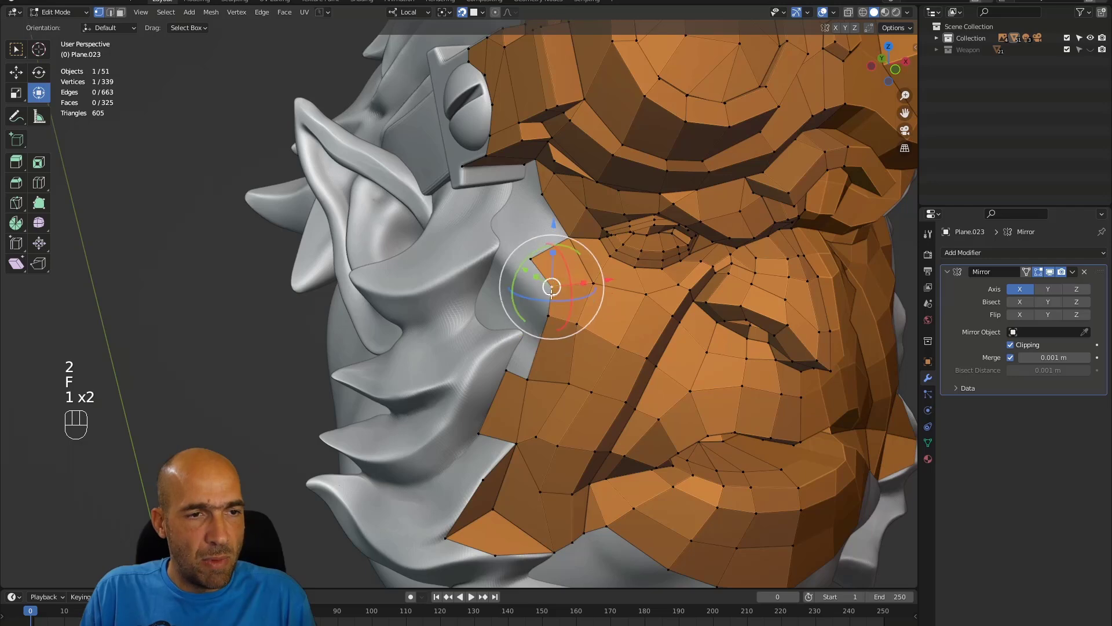
key("f")
left_click(533, 295)
left_click_drag(533, 295, 538, 254, "alt")
key("f")
left_click(530, 240)
Step: Fill two outer cheek faces around the upper beard spike, one below its tip and one reaching outward above it
left_click_drag(542, 352, 564, 351, "alt+shift")
left_click(547, 317)
left_click_drag(547, 314, 574, 301, "alt")
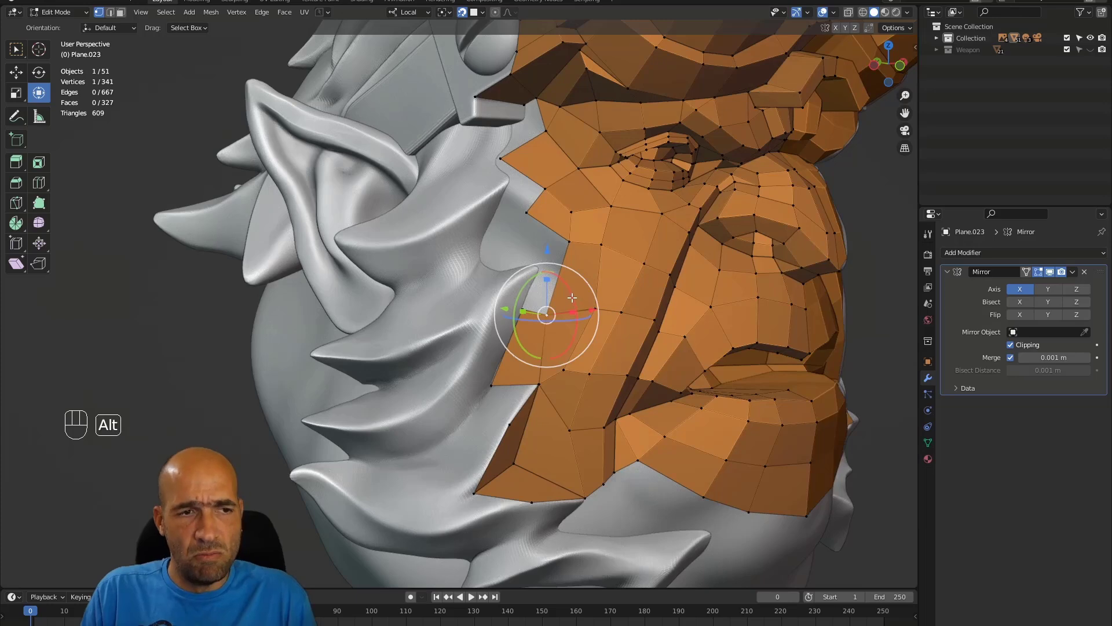
key("f")
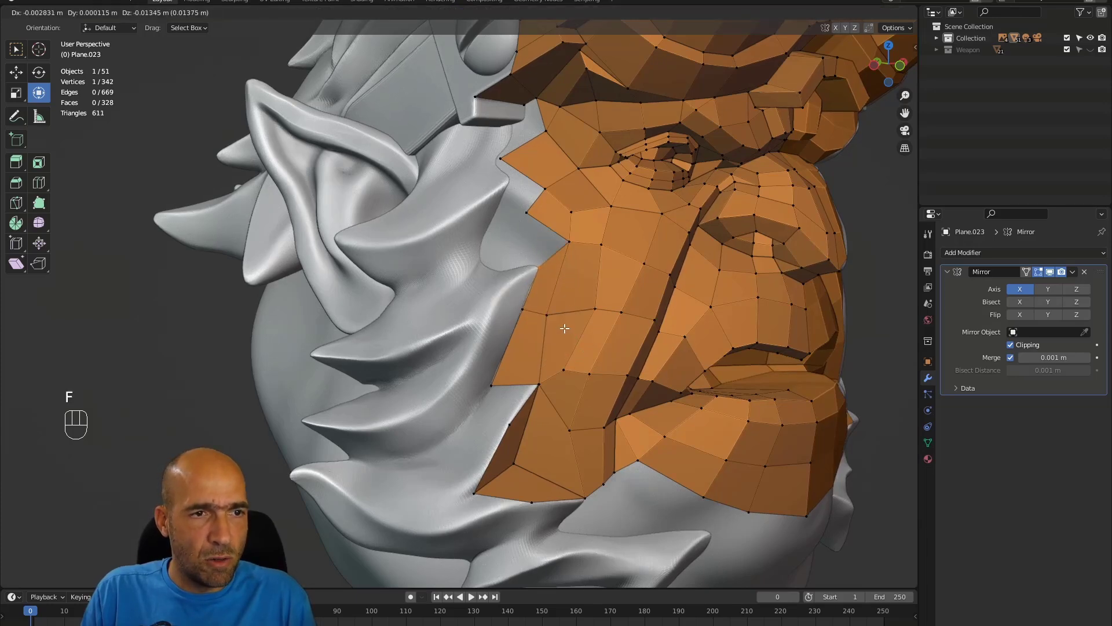
left_click(563, 328)
left_click_drag(564, 328, 570, 244, "alt")
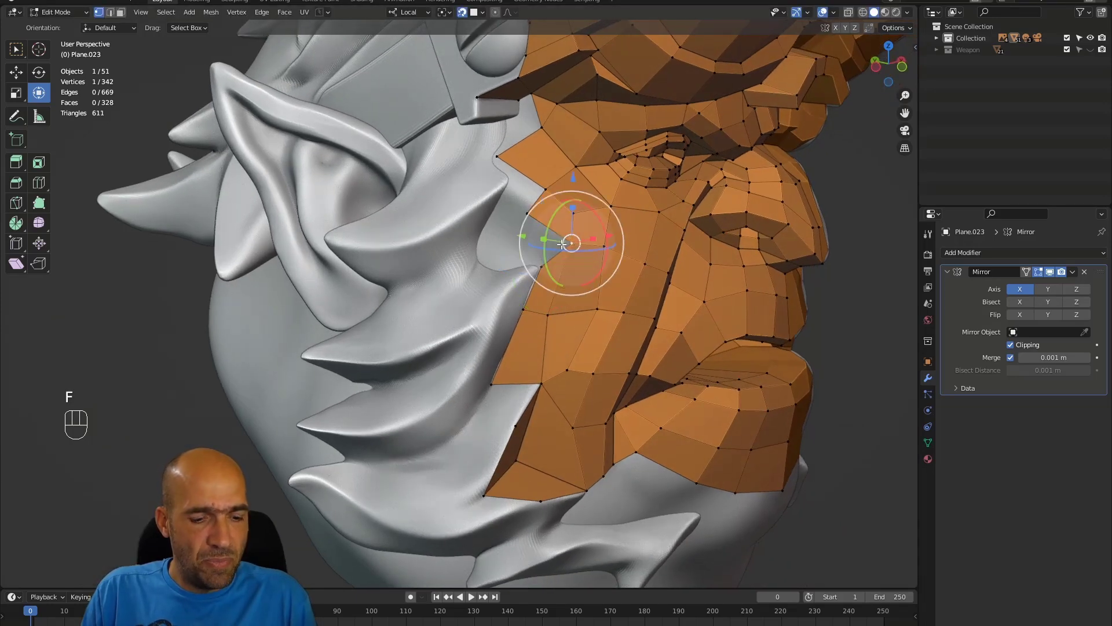
key("f")
left_click(559, 263)
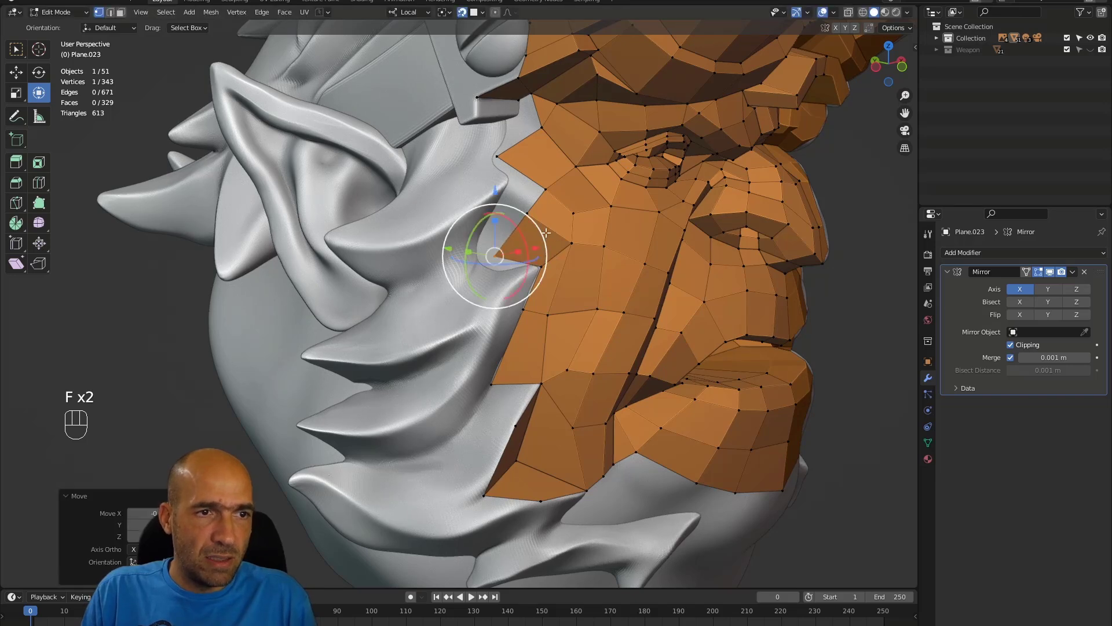
left_click(537, 193)
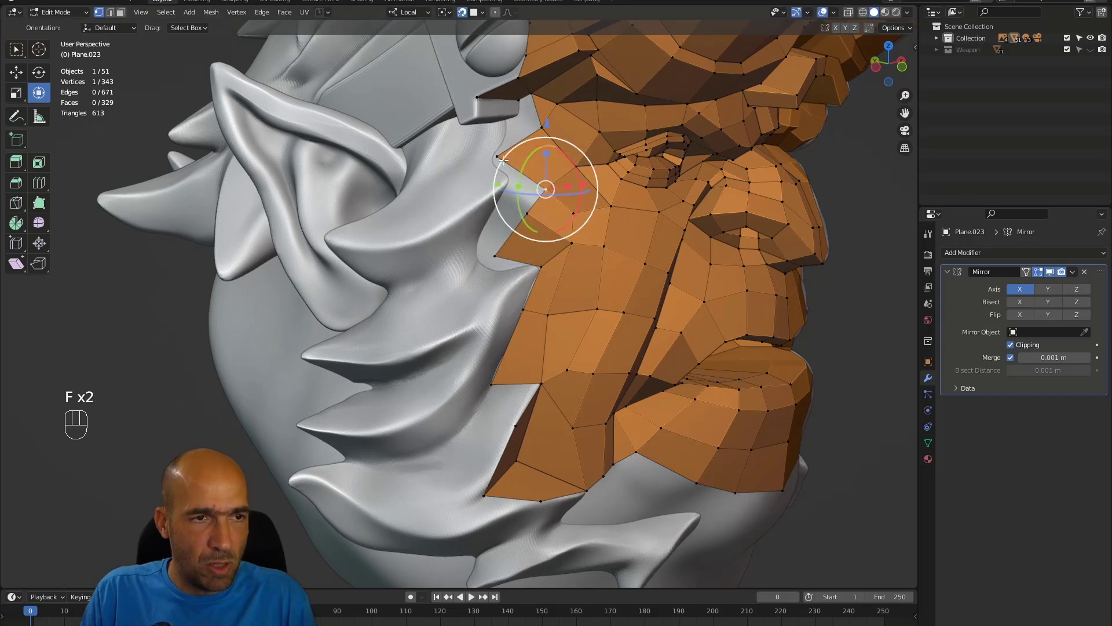
key("f")
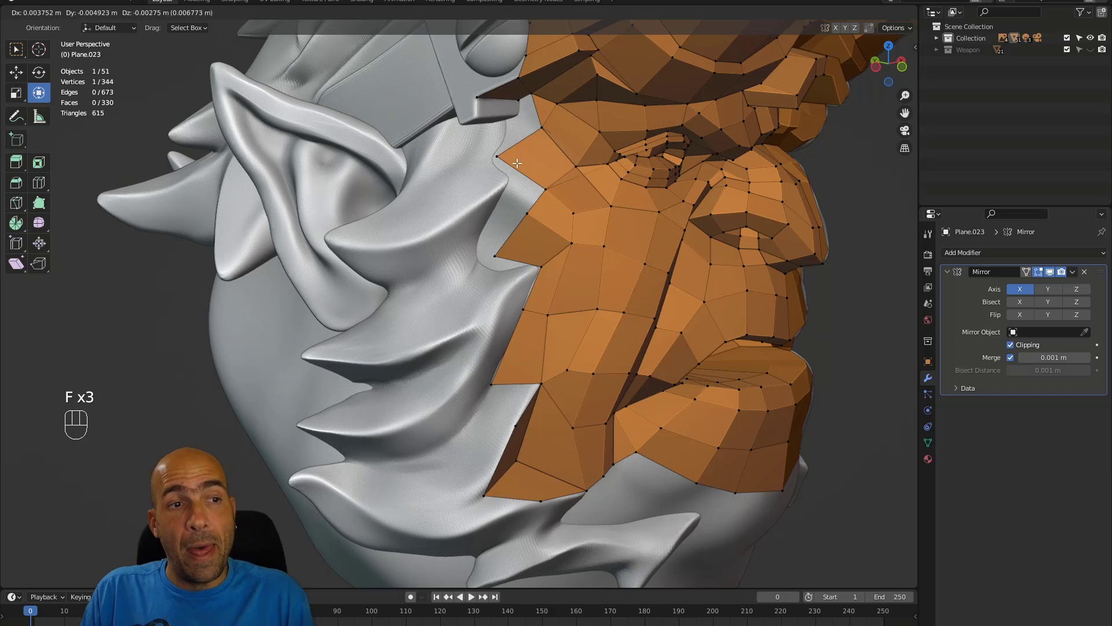
left_click(517, 164)
key("ctrl+z")
key("ctrl+z")
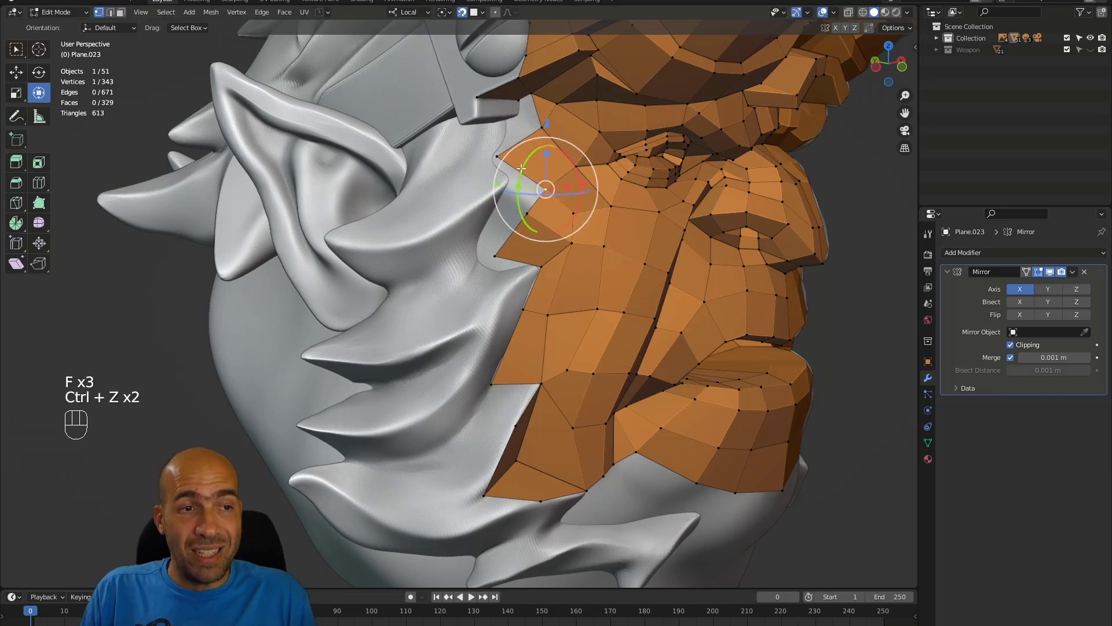
Step: Pull the outermost vertex below the temple inward toward the eye
left_click(498, 154)
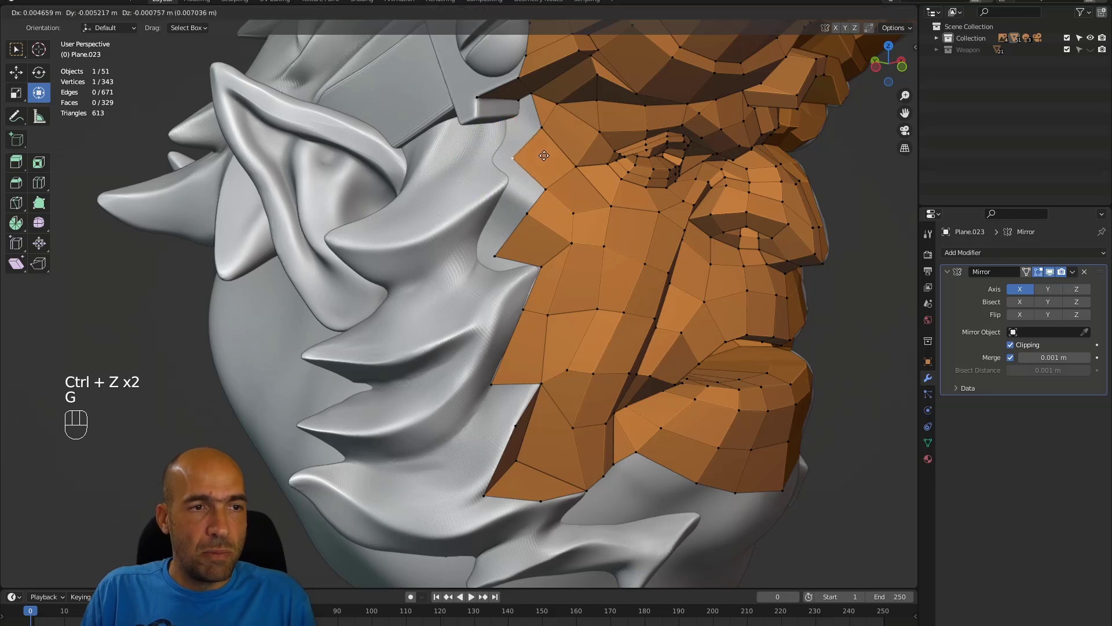
left_click(543, 155)
Step: Extrude the outer cheek edge between the two beard spikes onto the beard and adjust the new face's corner
middle_click_drag(524, 342, 495, 336, "alt")
middle_click_drag(495, 336, 547, 271, "alt+shift")
key("2")
left_click(545, 271)
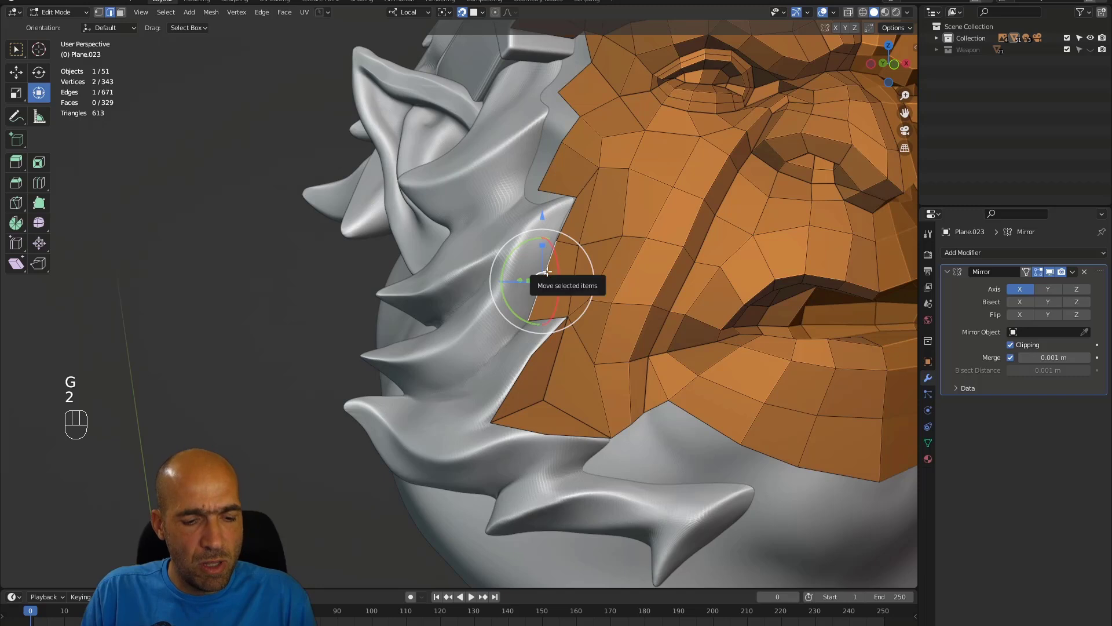
key("e")
left_click(517, 266)
key("1")
key("g")
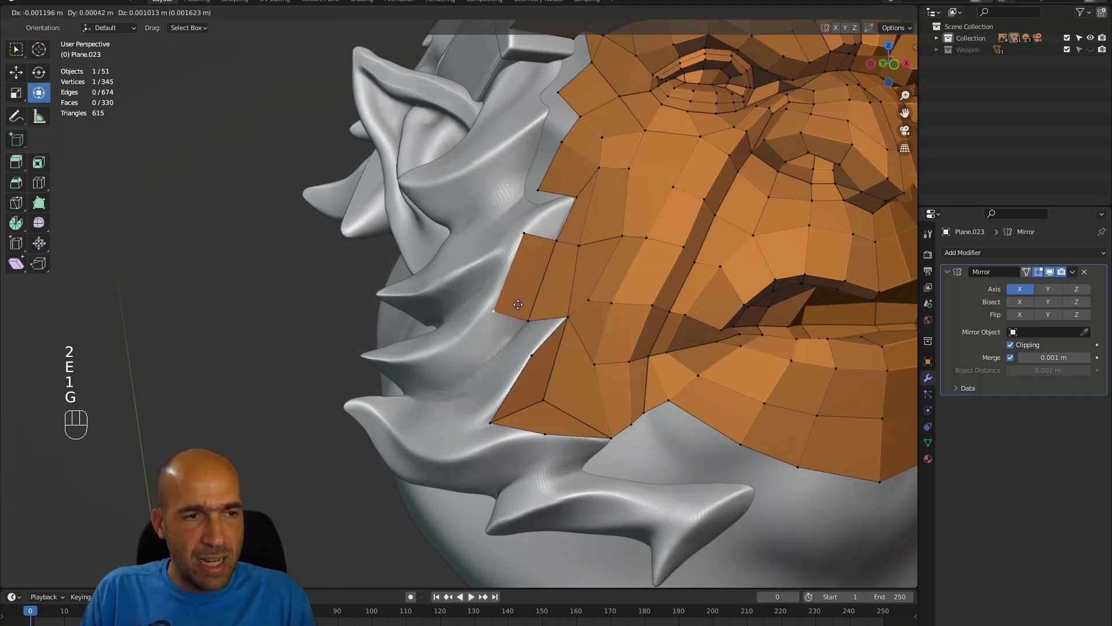
left_click(516, 301)
Step: Fill a face from the top of the extruded beard face to the upper spike's tip
middle_click_drag(563, 244, 552, 313, "alt+shift")
left_click(539, 300)
key("1")
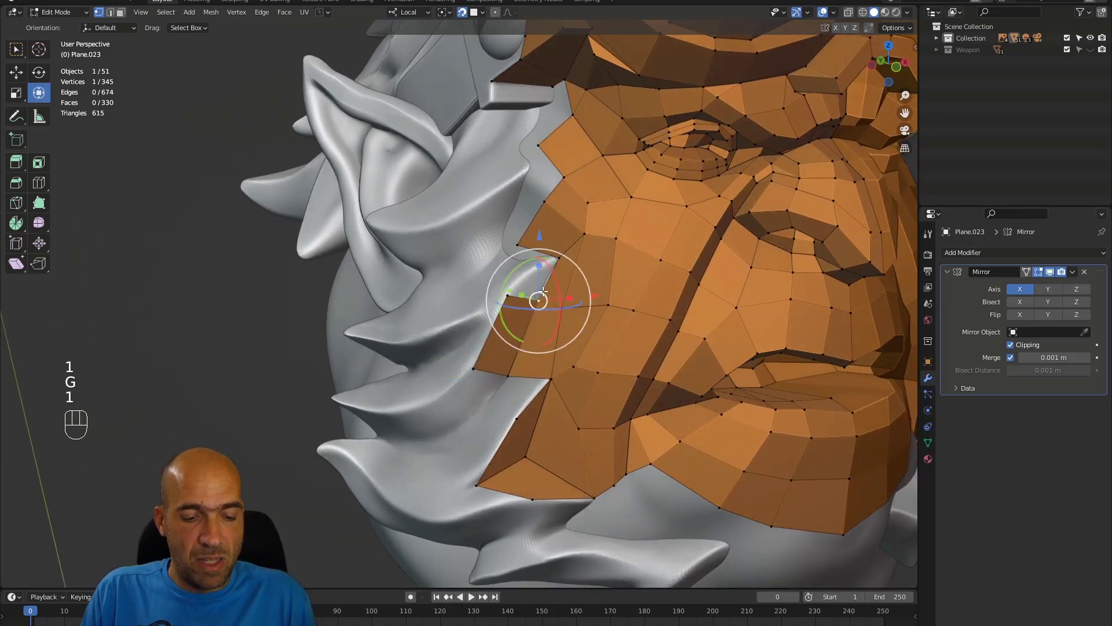
key("f")
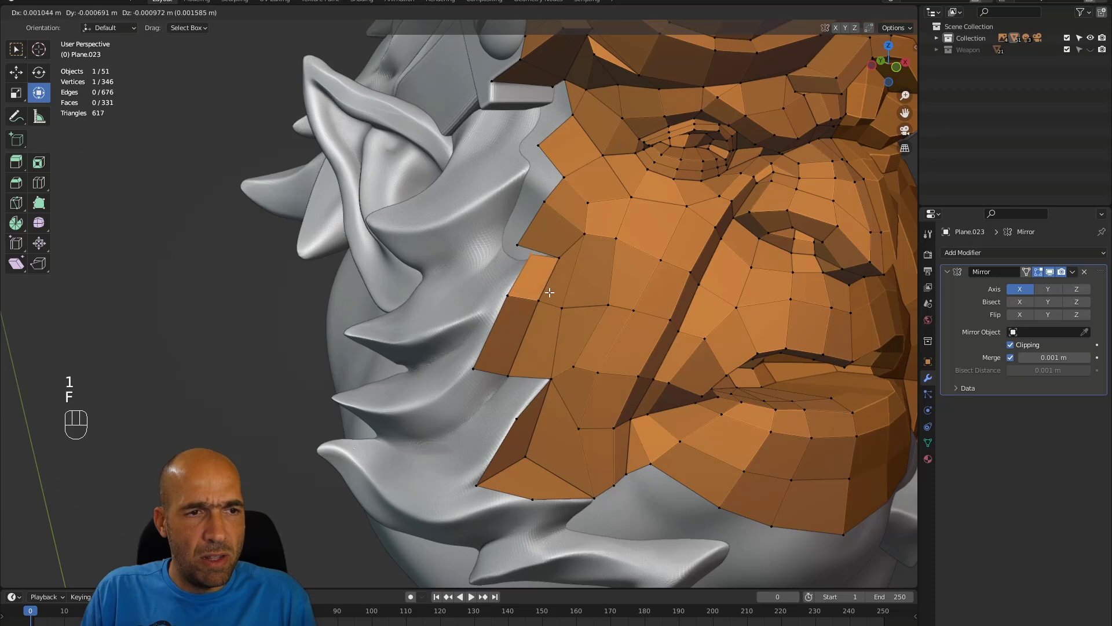
left_click(547, 304)
Step: Move the outer cheek vertex just above the spike tip down toward the base of the beard
middle_click_drag(528, 294, 547, 308, "alt")
key("1")
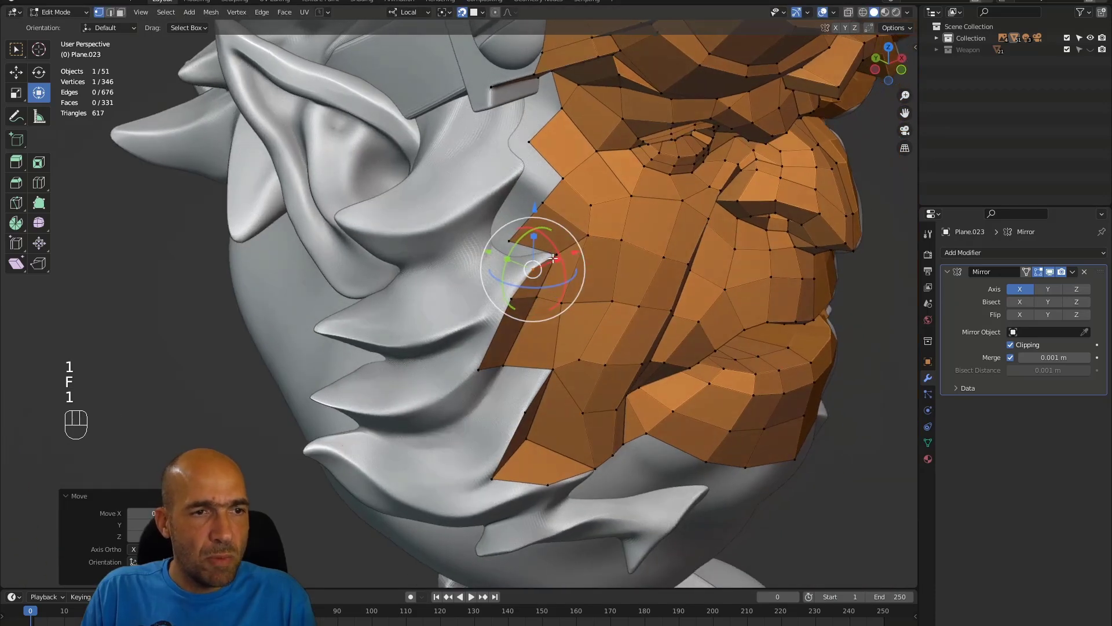
left_click(555, 255)
middle_click_drag(530, 264, 507, 255, "alt")
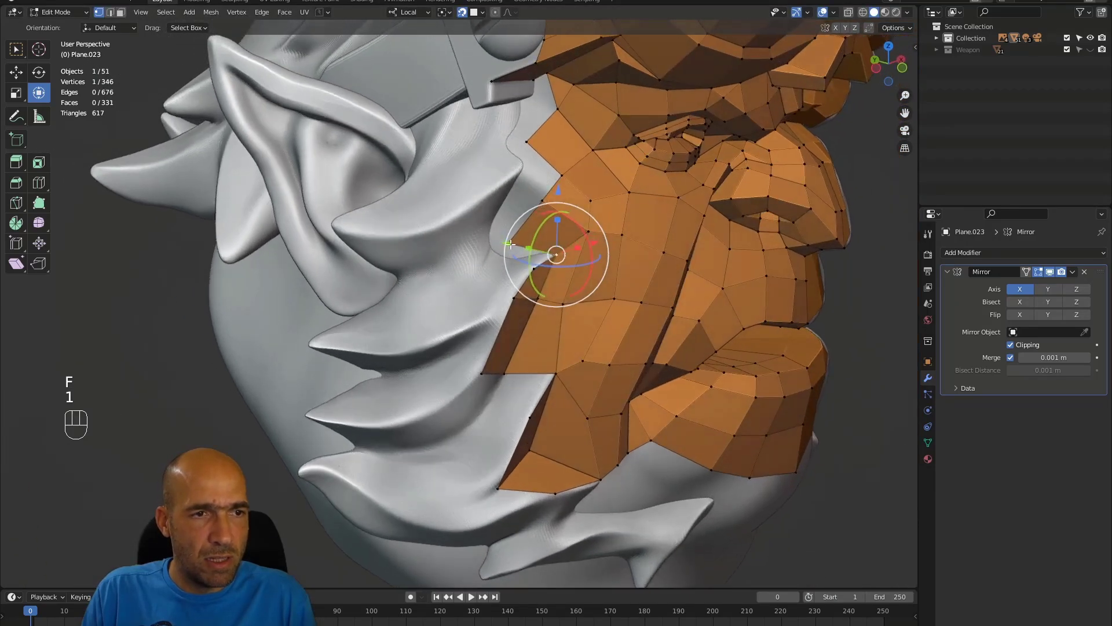
key("g")
left_click(509, 274)
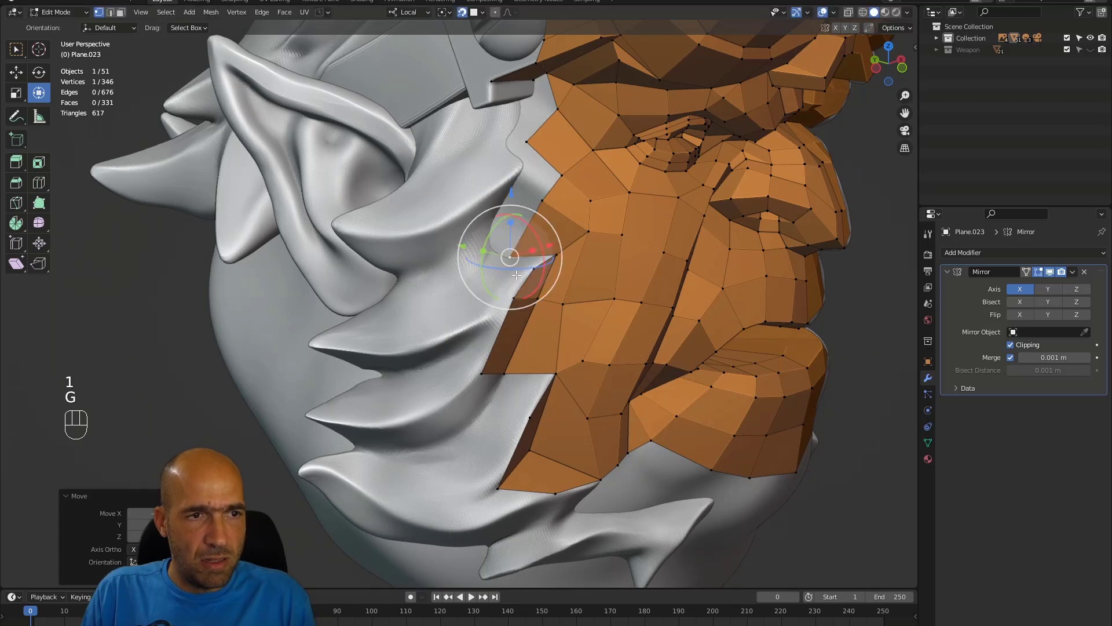
Step: Fill a face from the vertex in the outer cheek notch and place its new vertex on the beard
middle_click_drag(503, 278, 484, 266, "alt")
left_click(552, 256)
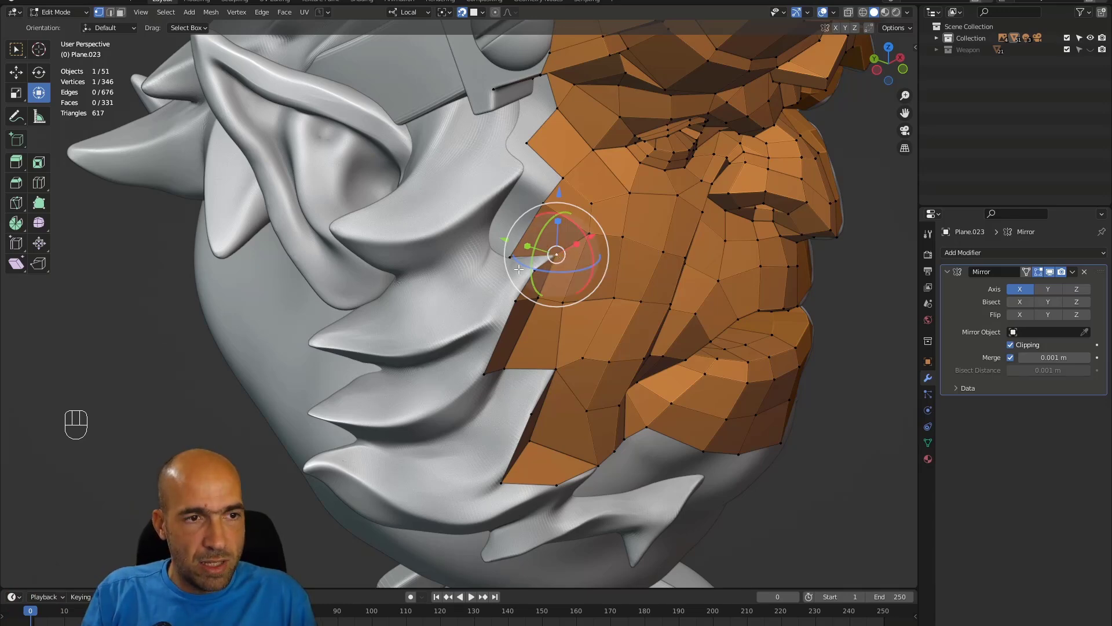
key("f")
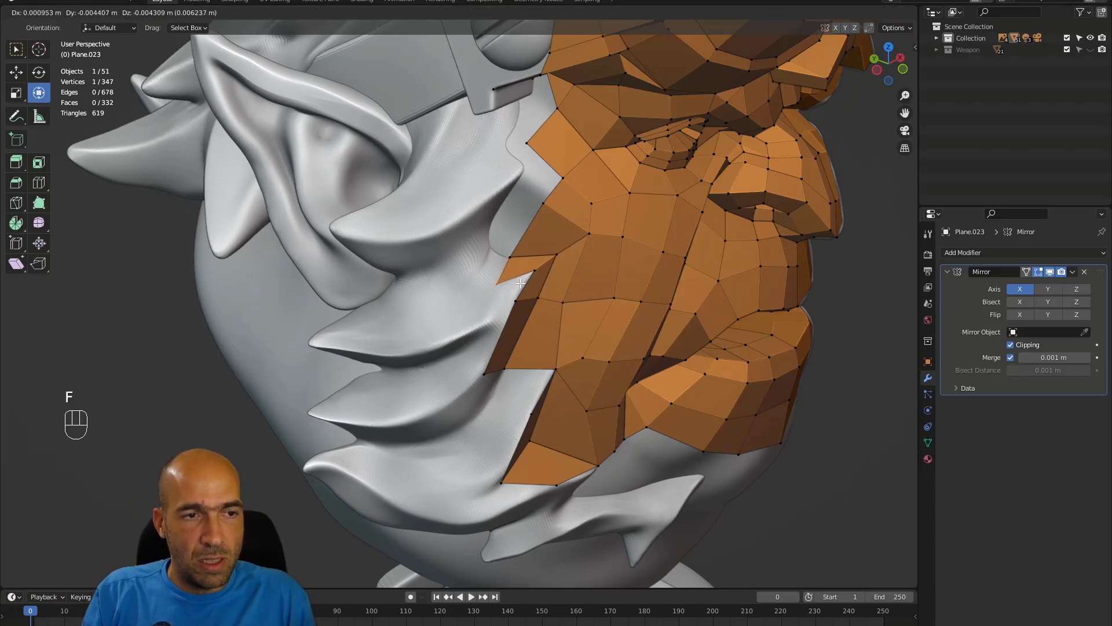
left_click(520, 282)
middle_click_drag(520, 283, 514, 321)
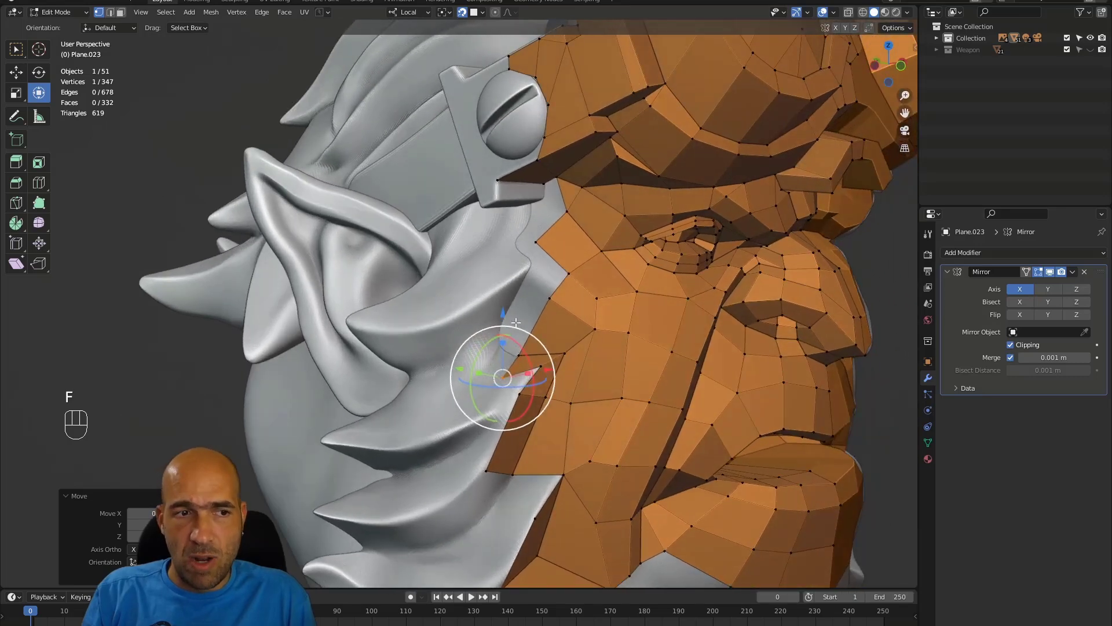
Step: Extrude the outer cheek edge above the notch onto the beard and move its top corner to the spike tip below the temple
left_click(529, 329)
key("2")
left_click(530, 329)
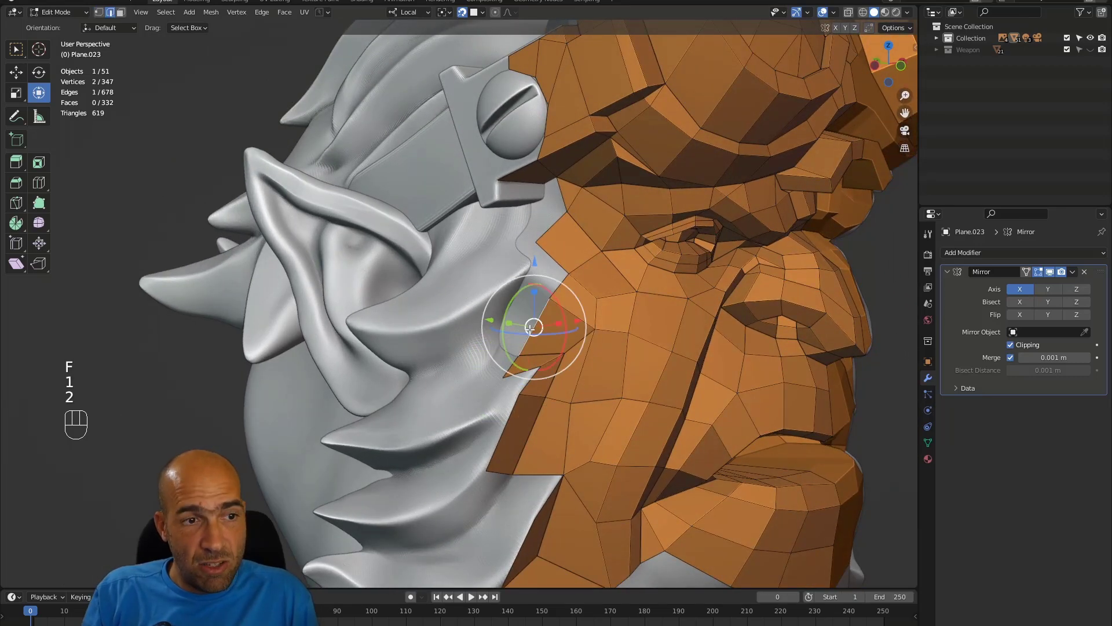
key("e")
left_click(512, 316)
key("1")
left_click(529, 285)
key("f")
key("ctrl+z")
key("g")
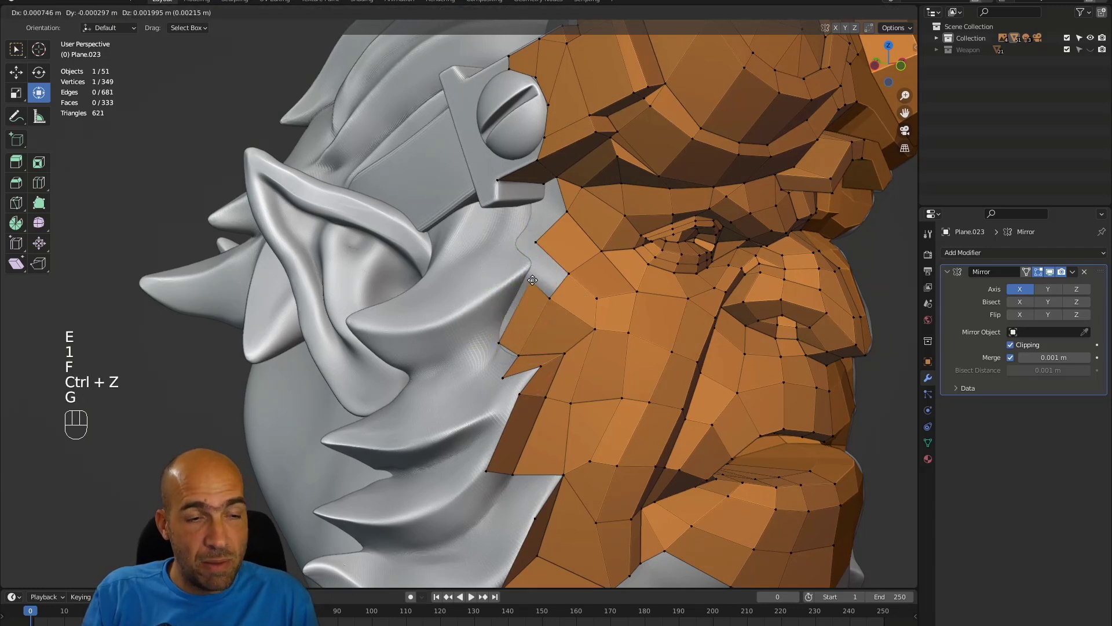
left_click(533, 269)
Step: Fill a face across the gap between the extruded cheek face and the temple faces
left_click_drag(536, 270, 574, 258, "alt")
key("2")
key("f")
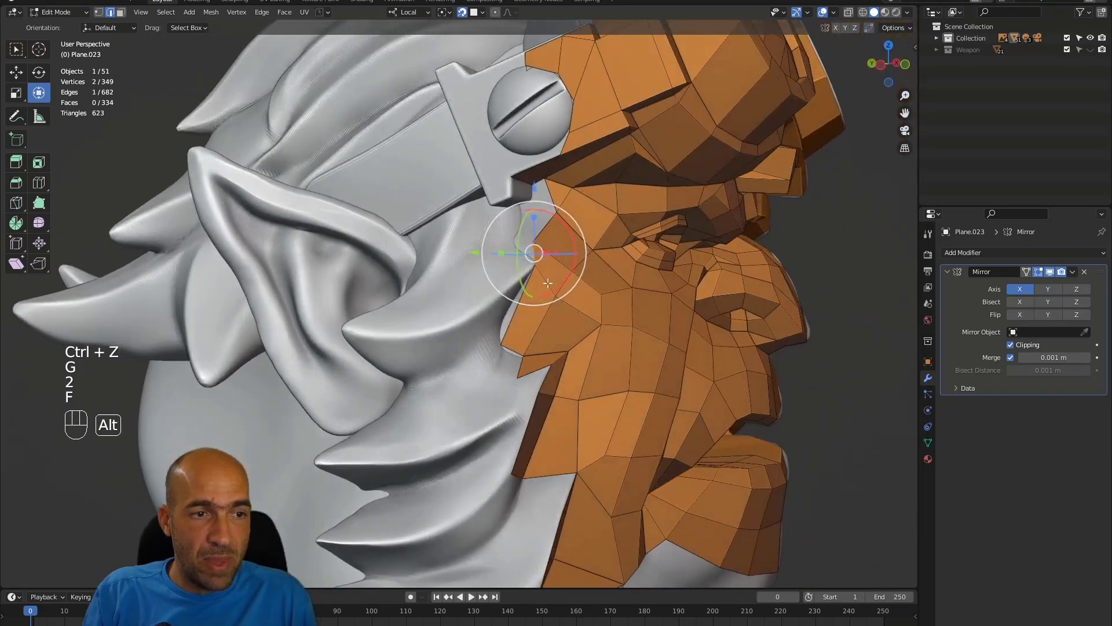
Step: Try to fill another face from the lower outer corner of the extruded cheek face
left_click(501, 343)
key("f")
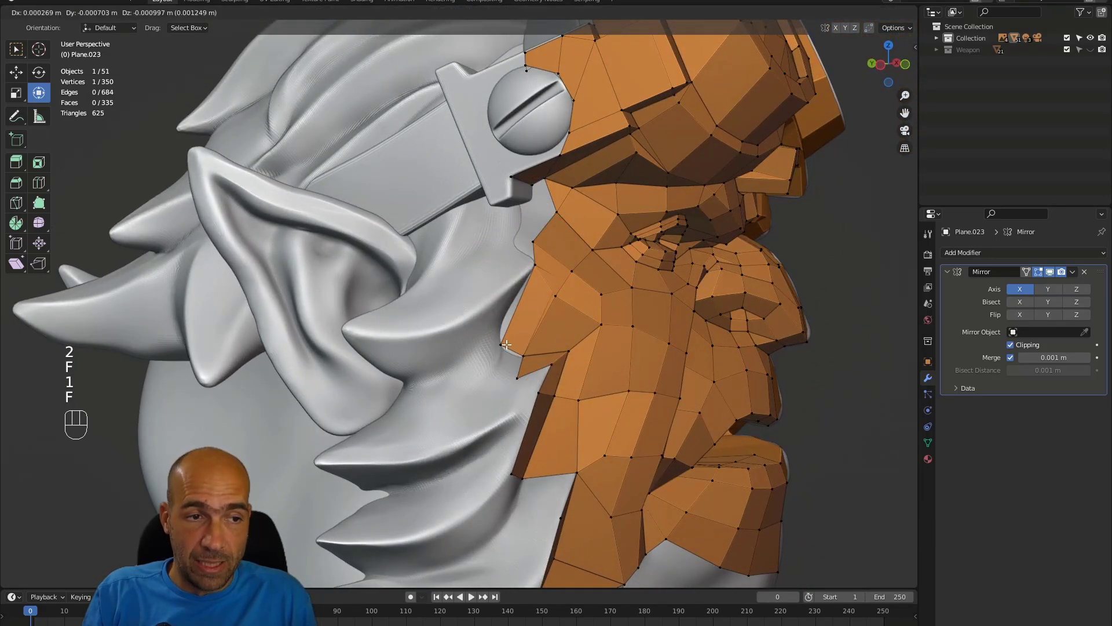
key("ctrl+z")
key("ctrl+z")
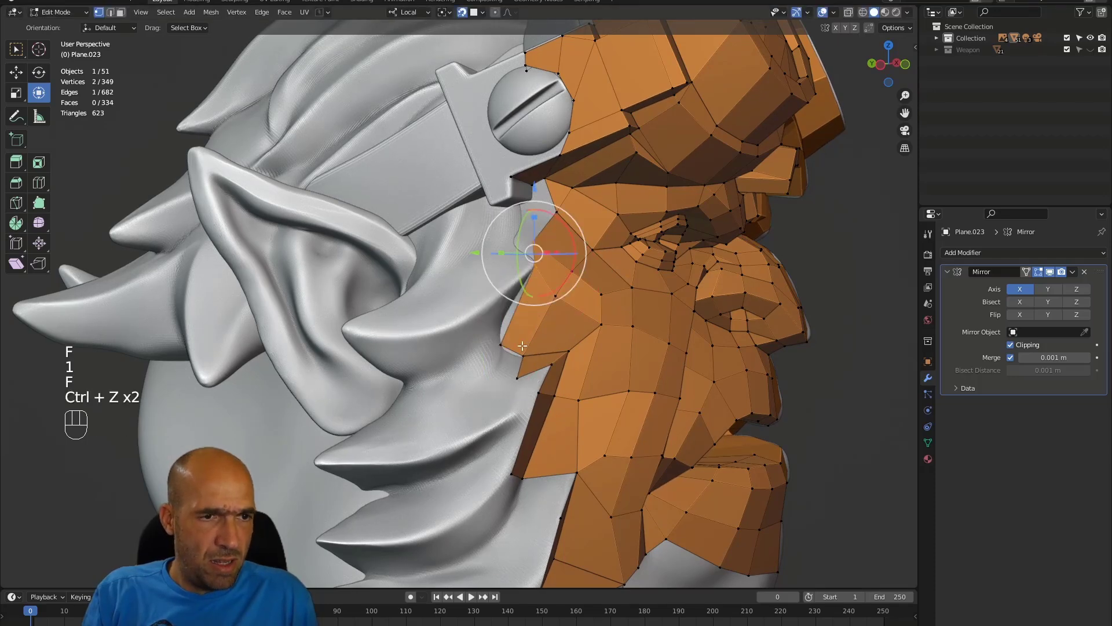
Step: Nudge the lower outer corner of the extruded cheek face to sit better on the beard
left_click(503, 344)
left_click_drag(505, 346, 545, 353, "alt")
key("g")
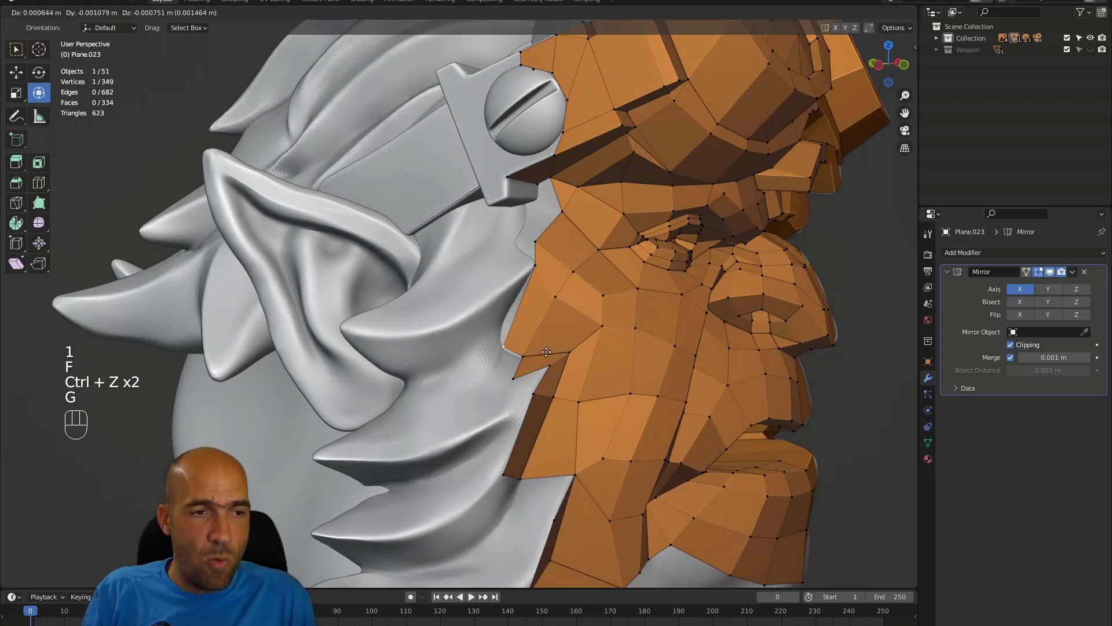
left_click(543, 352)
Step: Fill a face from the notch vertex at the lower cheek and position its new vertex on the beard
middle_click_drag(544, 352, 486, 350, "alt")
middle_click_drag(521, 428, 473, 182, "alt+shift")
mouse_move(480, 320)
middle_mouse_down("alt")
mouse_move(506, 334)
mouse_move(487, 311)
middle_mouse_up("alt")
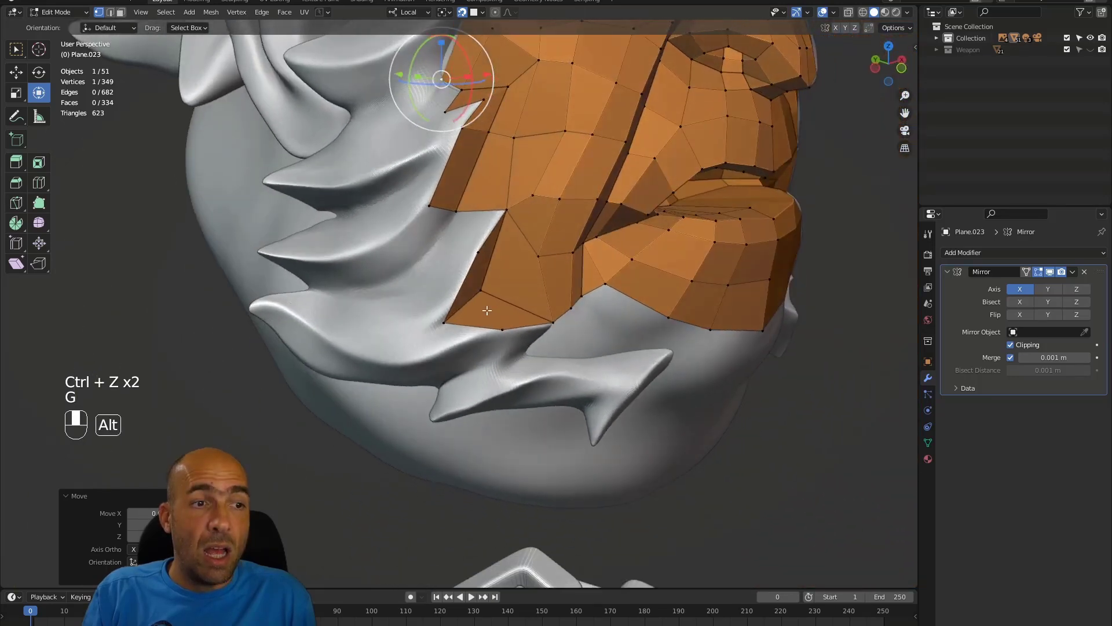
left_click(502, 211)
key("f")
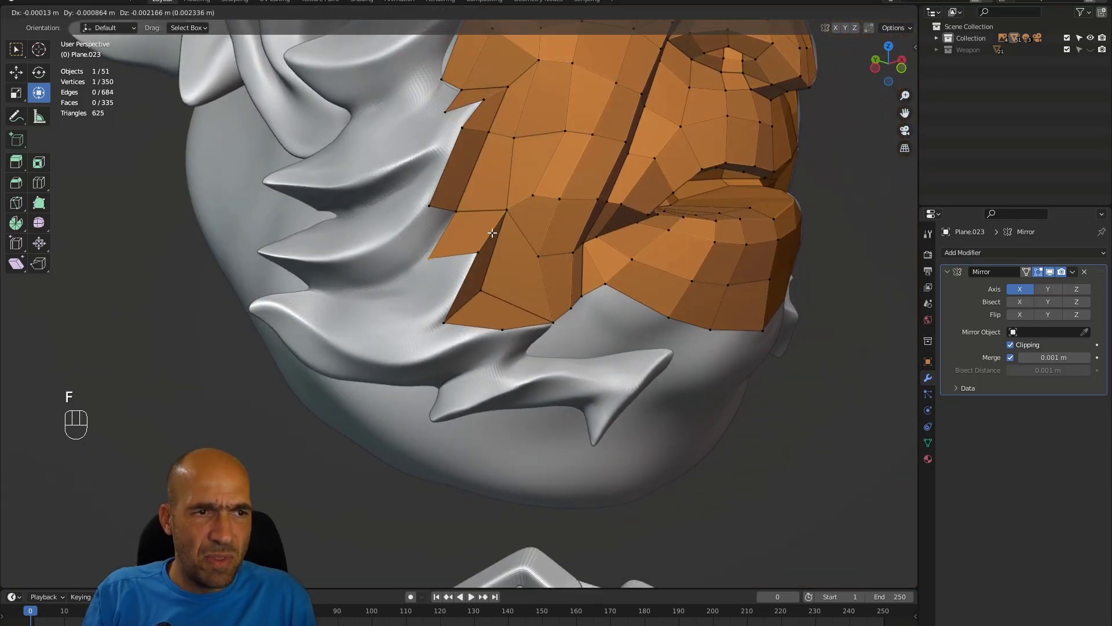
left_click(487, 233)
Step: Fill three more faces outward from the lower cheek edge, placing each new vertex along the beard
left_click_drag(486, 233, 403, 257, "alt")
left_click(480, 252)
key("f")
left_click(437, 243)
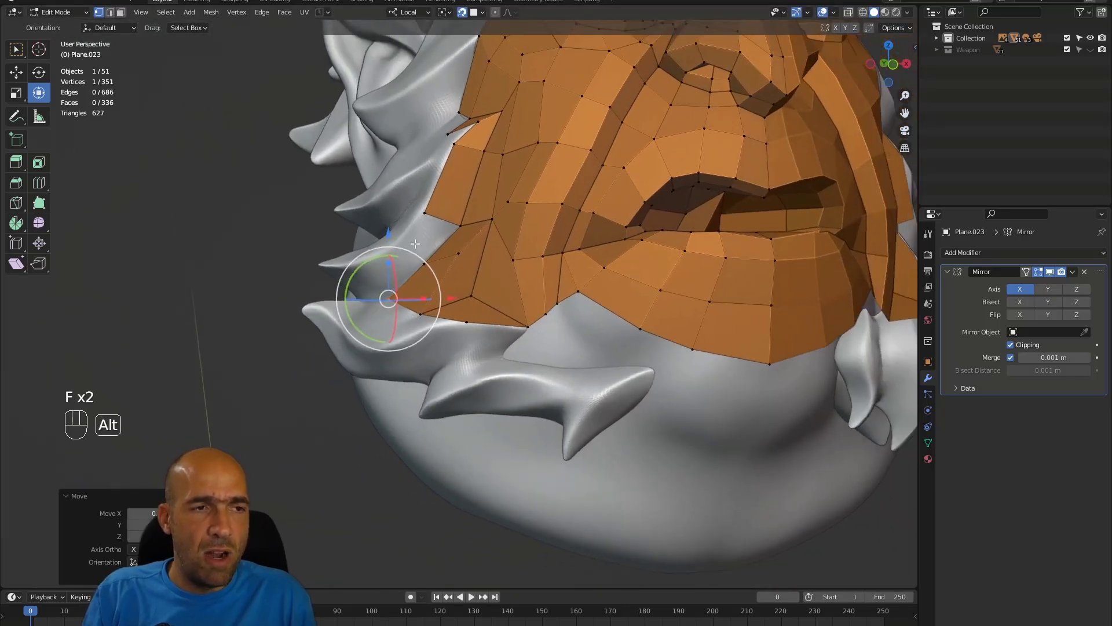
key("f")
left_click(390, 241)
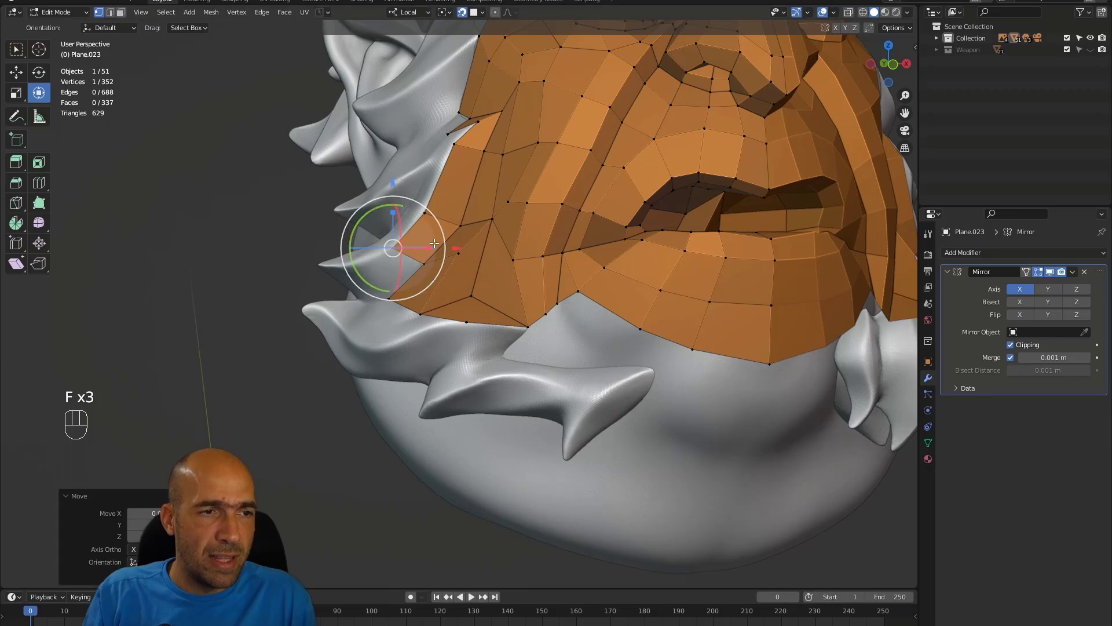
key("f")
left_click(391, 259)
Step: Reposition the outer vertices of the new lower cheek faces along the base of the beard spike
left_click_drag(353, 251, 500, 263, "alt")
left_click(454, 300)
key("g")
left_click(453, 300)
key("g")
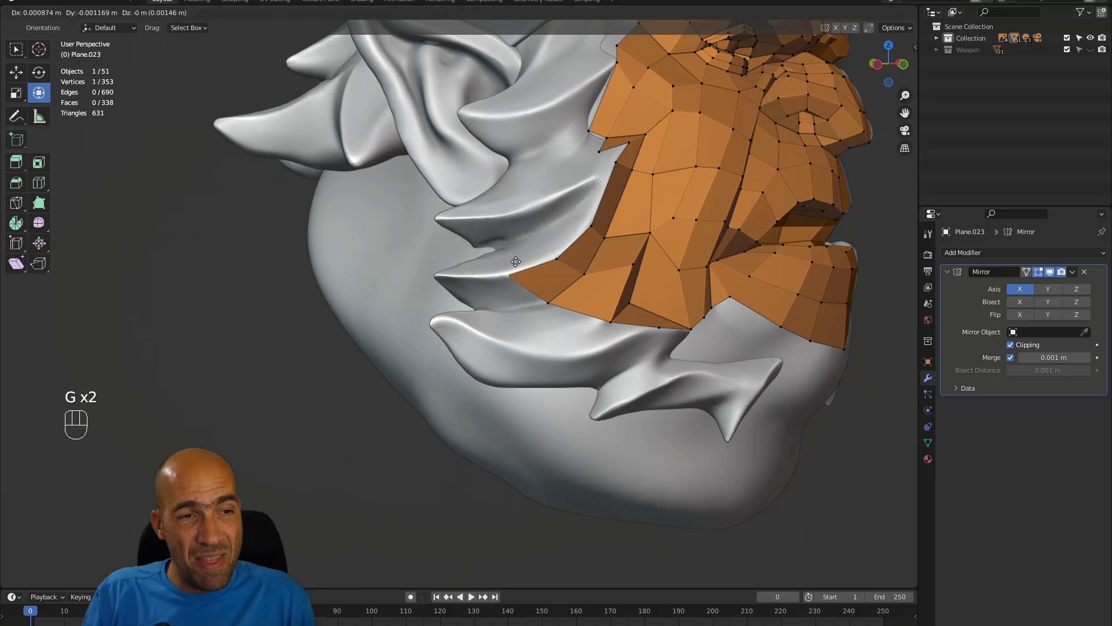
left_click(530, 259)
Step: Extrude the outer end edge of the lower cheek faces along the beard spike and adjust the new lower corner
key("2")
left_click(535, 289)
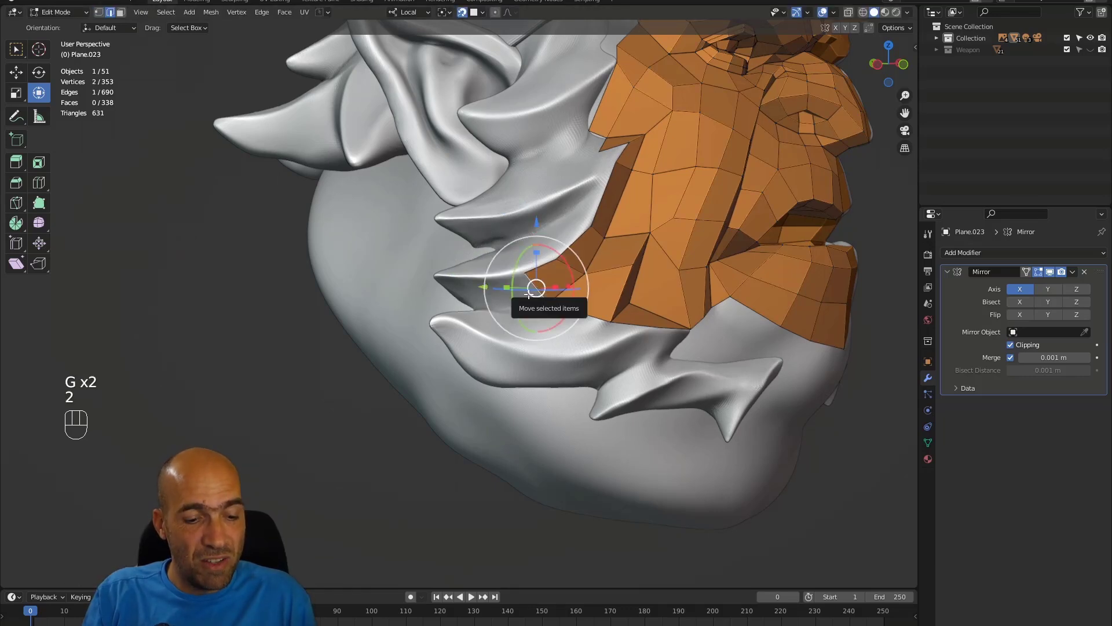
key("e")
left_click(470, 300)
left_click_drag(470, 300, 485, 282, "alt")
key("1")
left_click(498, 309)
key("g")
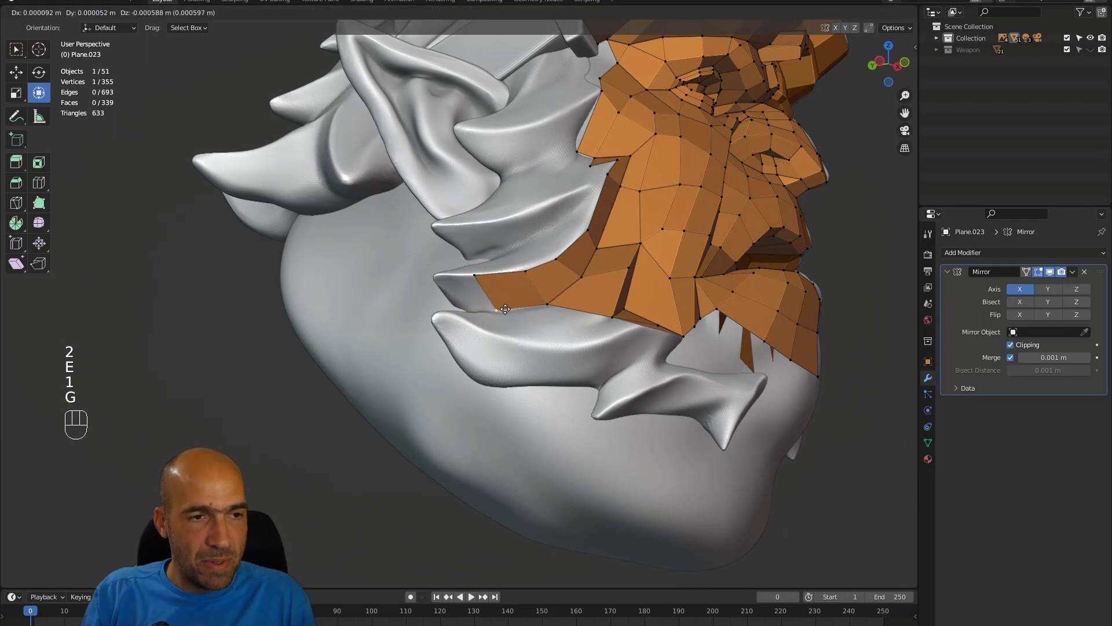
left_click(505, 311)
Step: Pull the upper corner of the extruded face to the spike's tip and shift its lower corner outward along the underside
left_click_drag(505, 312, 476, 279, "alt")
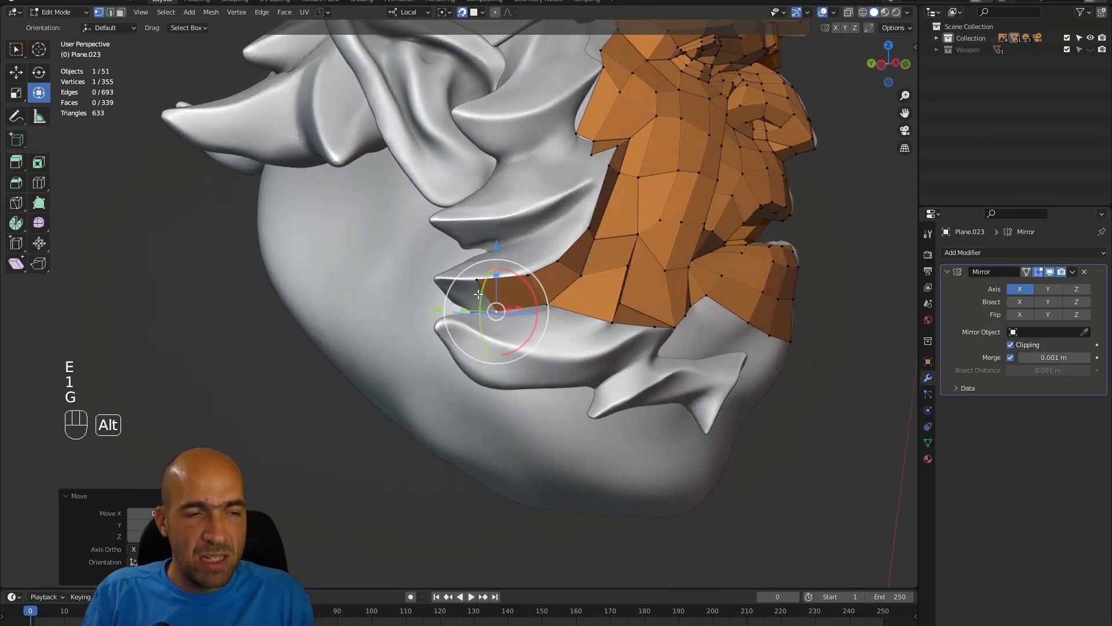
key("g")
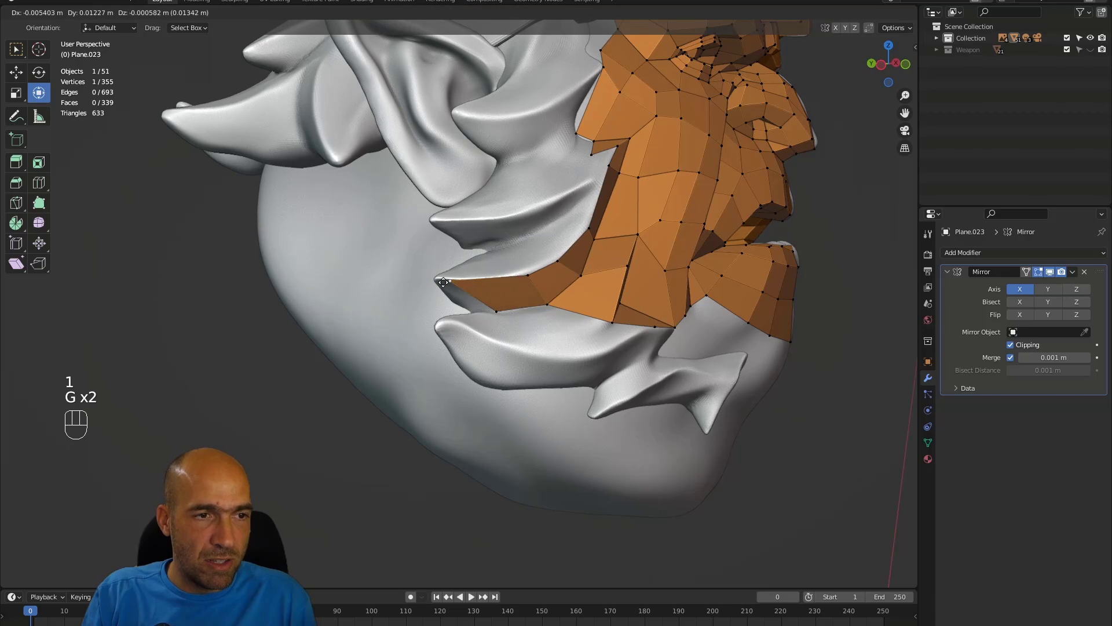
left_click(432, 281)
key("g")
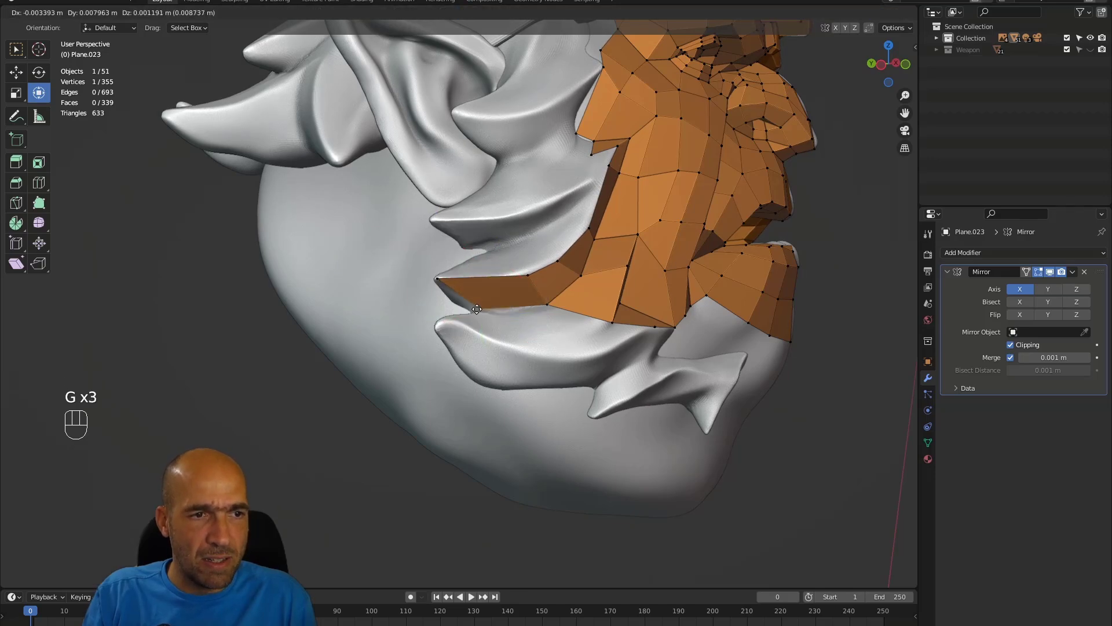
left_click(471, 309)
Step: Extrude the spike's upper edge up toward the next spike and move the new inner corner outward into the crease
middle_click_drag(514, 249, 524, 337, "alt")
middle_click_drag(524, 337, 489, 324, "alt")
key("2")
key("e")
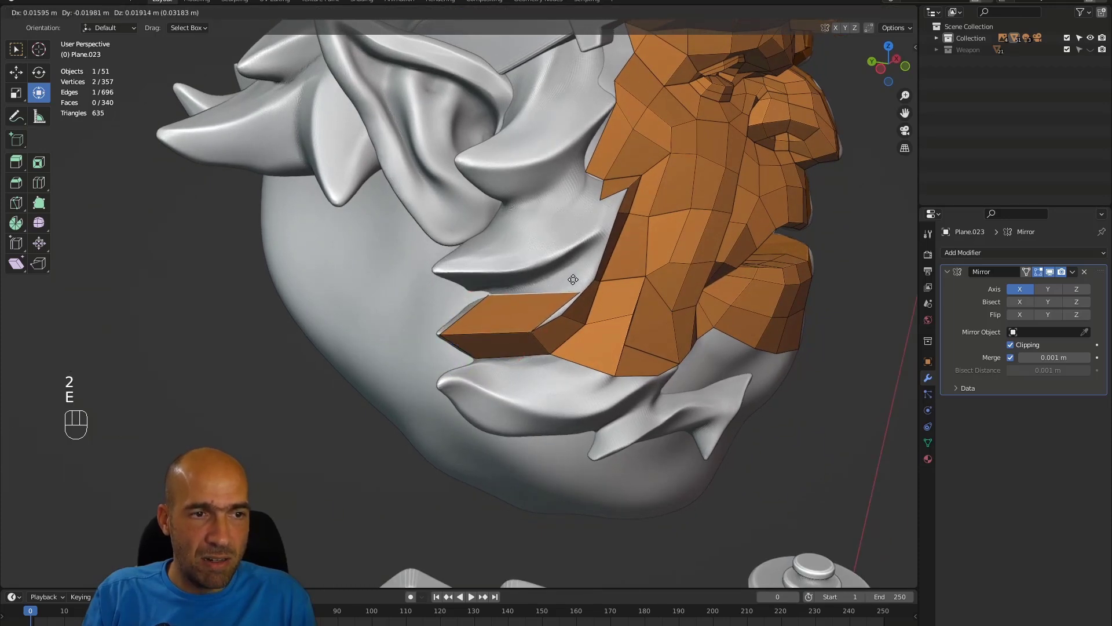
left_click(572, 280)
key("1")
left_click(578, 291)
key("g")
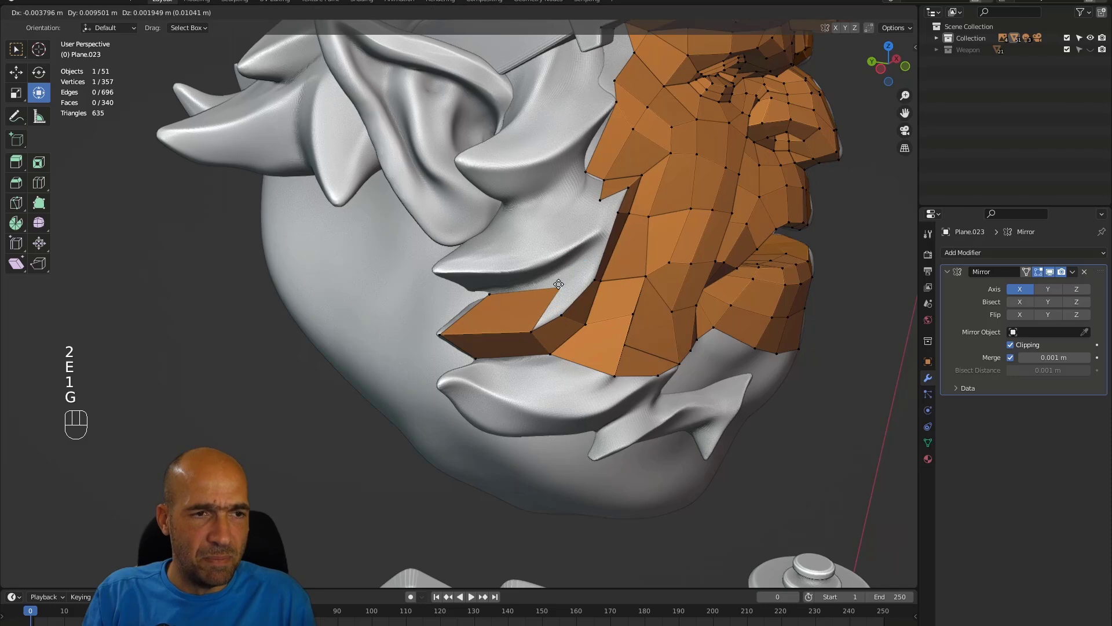
left_click(540, 282)
Step: Extrude the new face's upper edge onto the underside of the next beard spike and raise its outer corner
middle_click_drag(565, 299, 524, 283, "alt")
key("2")
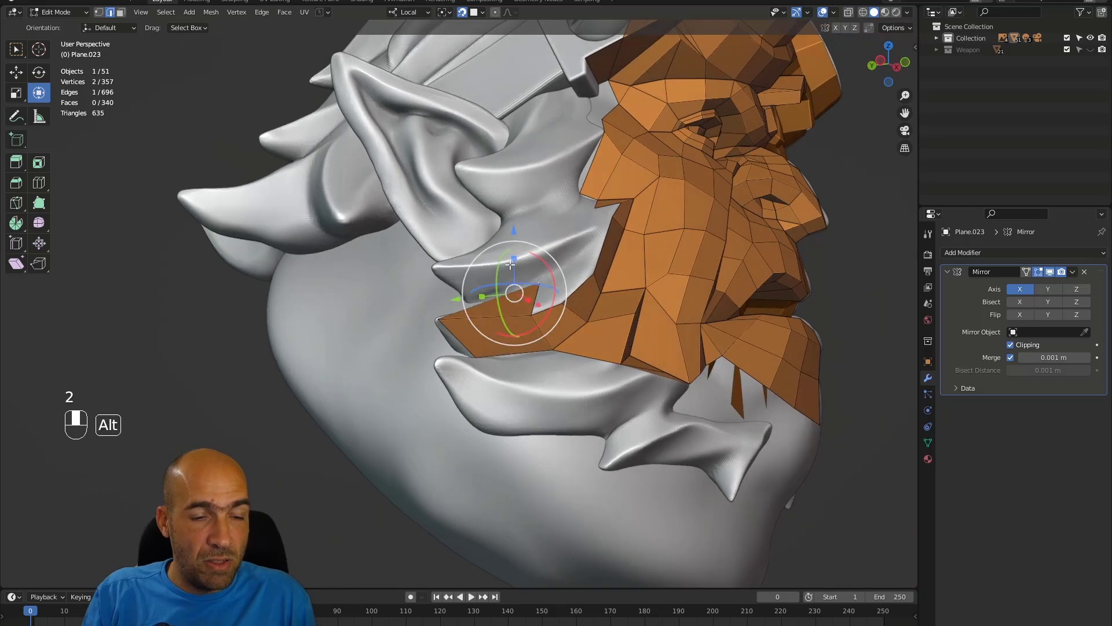
key("e")
left_click(495, 237)
key("1")
left_click(476, 277)
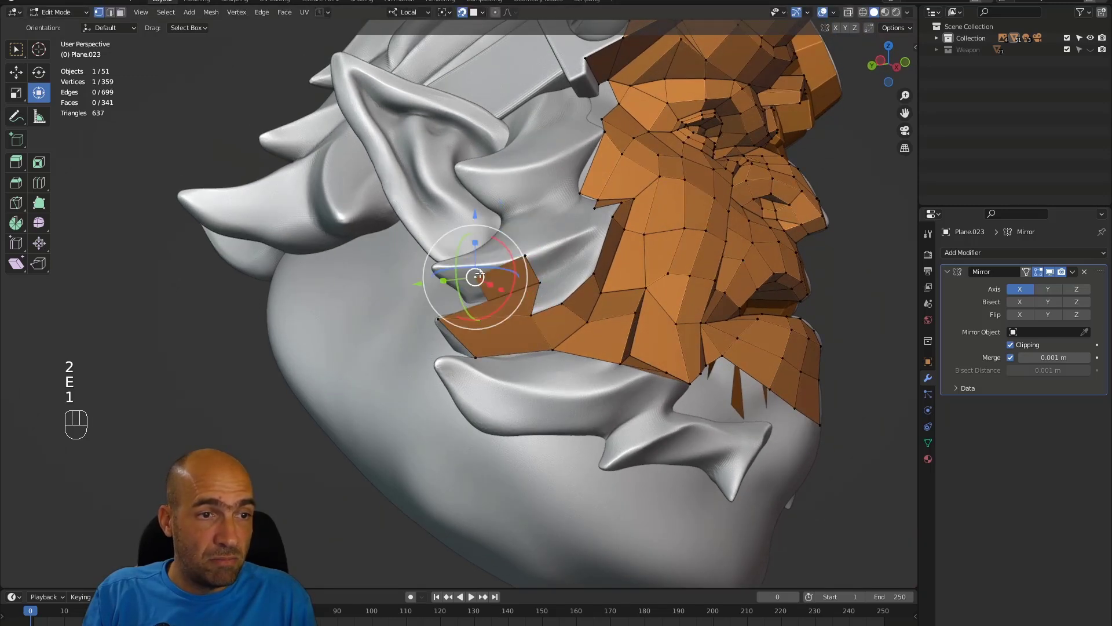
key("g")
left_click(484, 255)
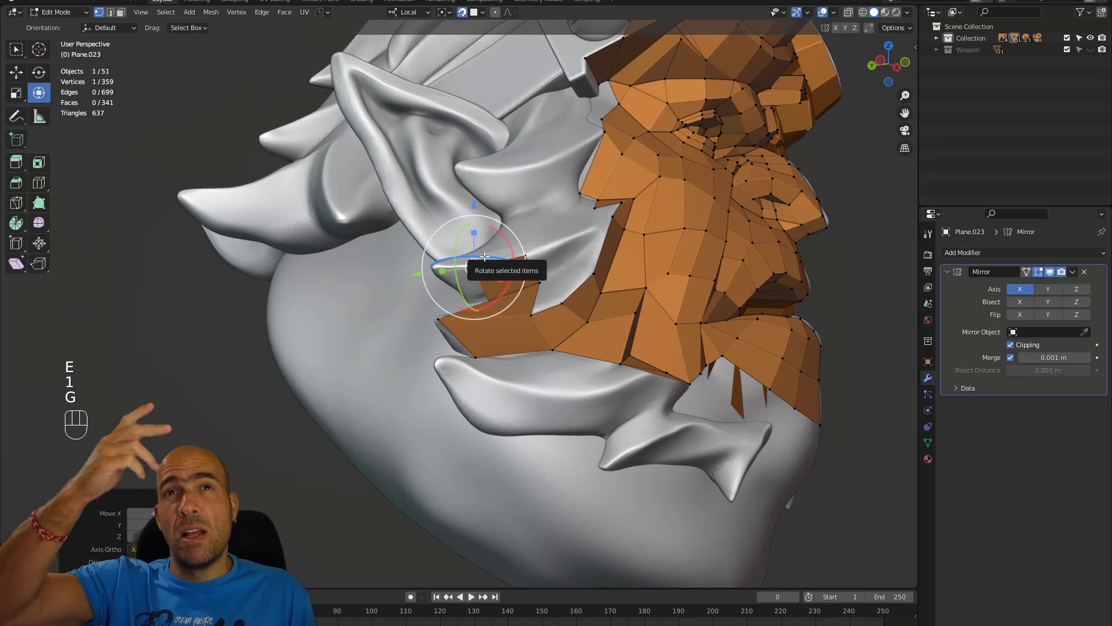
Step: Extrude the outer end of the underside face along the upper spike and move its top corner to the spike's tip
left_click_drag(500, 288, 484, 286, "alt")
key("2")
left_click(482, 288)
key("e")
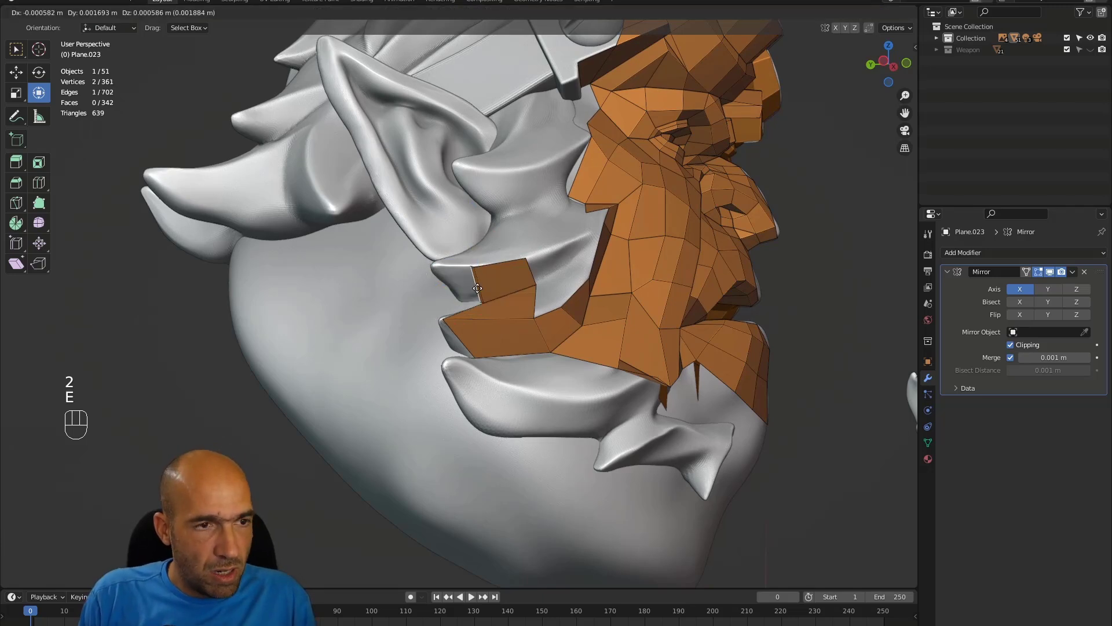
left_click(455, 288)
key("1")
left_click(445, 266)
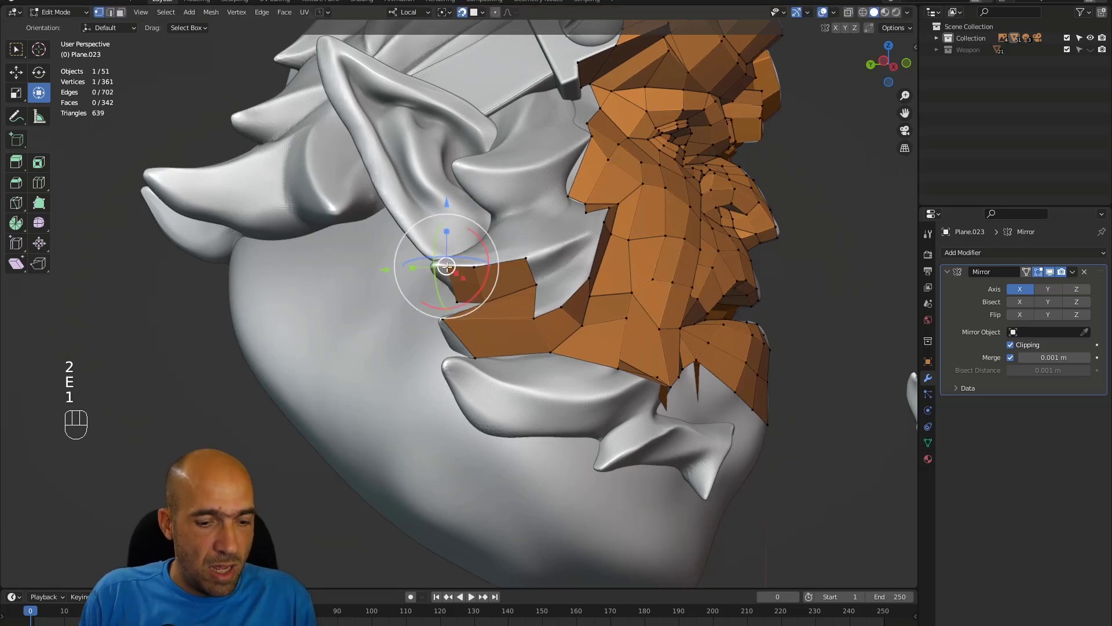
key("g")
left_click(430, 267)
Step: Extrude the lower edge of the middle beard spike down toward the tip of the spike below
left_click_drag(521, 274, 502, 291, "alt")
left_click_drag(501, 290, 438, 317, "alt+shift")
left_click_drag(438, 318, 437, 352, "alt")
key("1")
key("1")
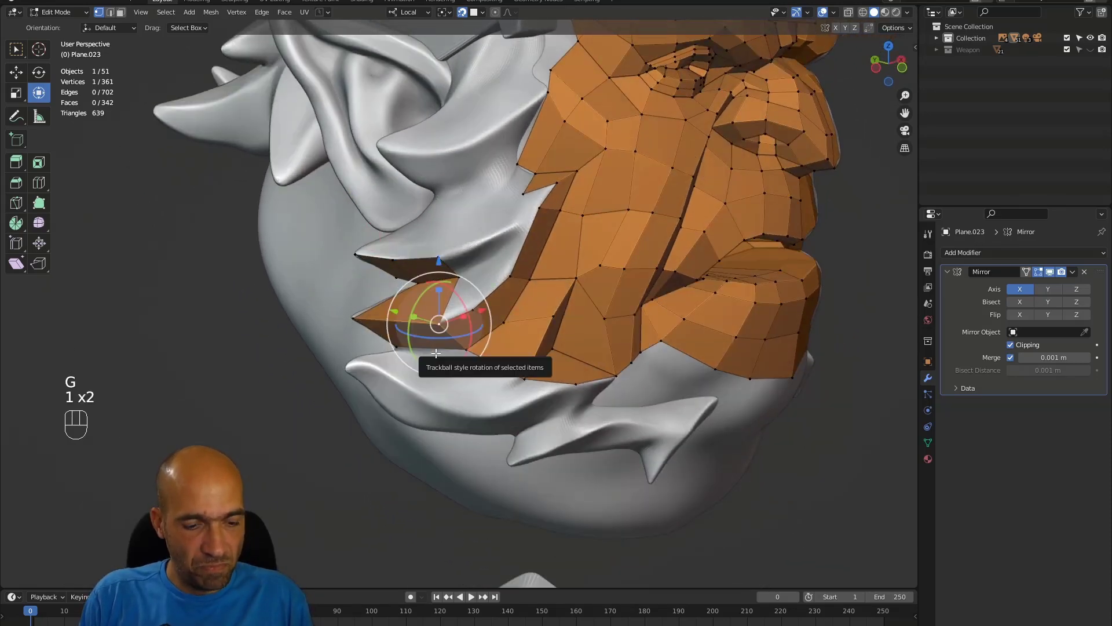
key("e")
left_click(437, 350)
key("2")
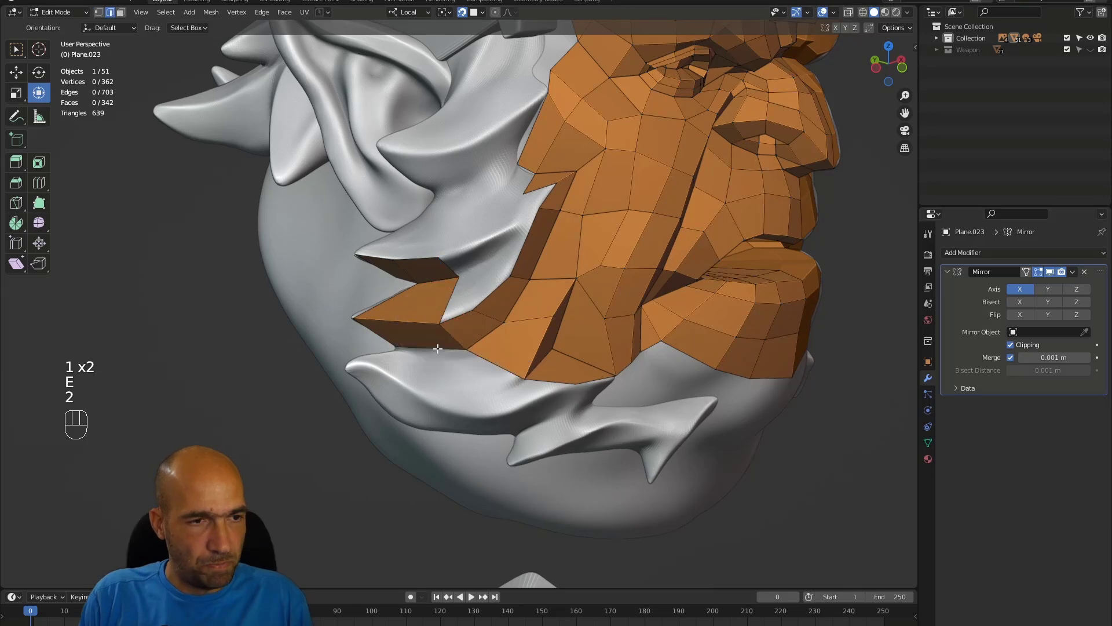
left_click_drag(450, 359, 450, 374, "alt")
middle_click_drag(450, 374, 452, 381)
key("e")
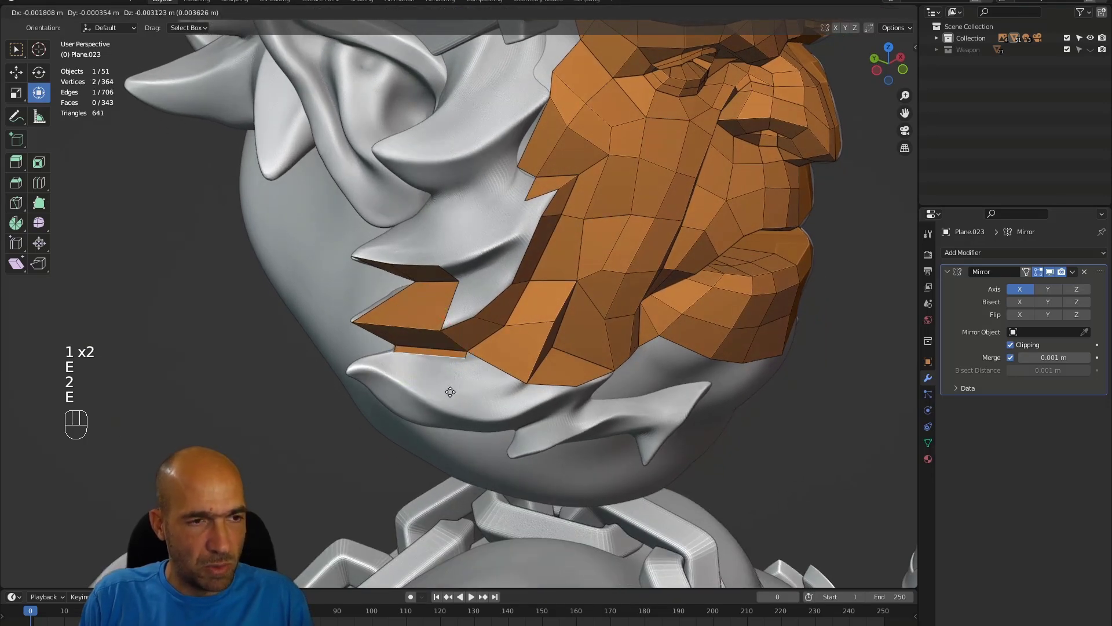
left_click(412, 398)
Step: Move the inner corner of the face on the lower spike down and outward along its ridge
key("1")
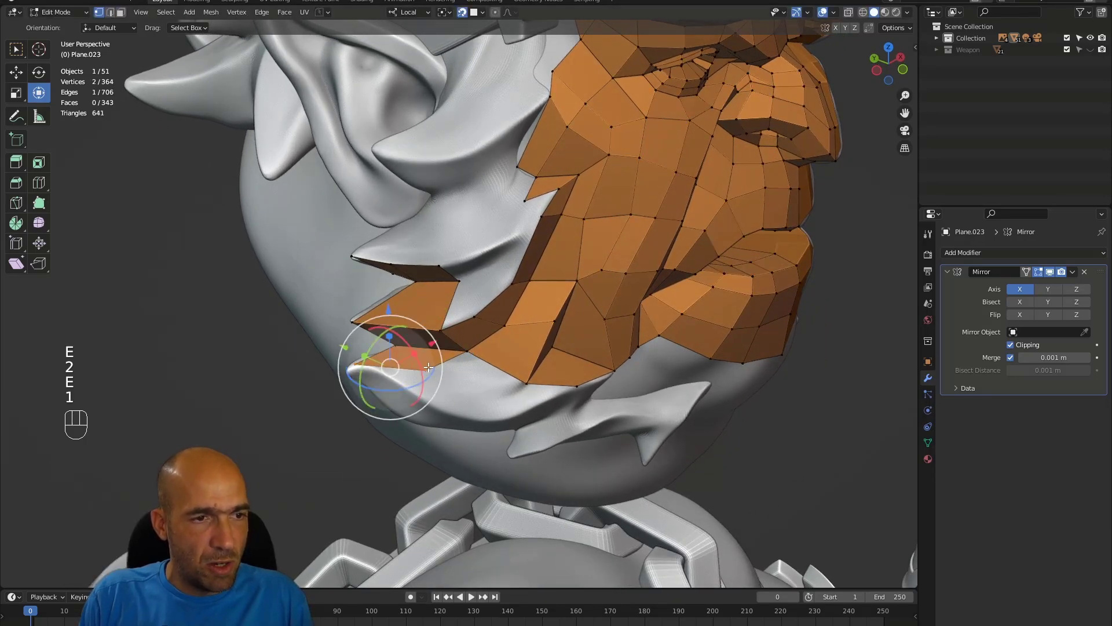
left_click(427, 370)
key("g")
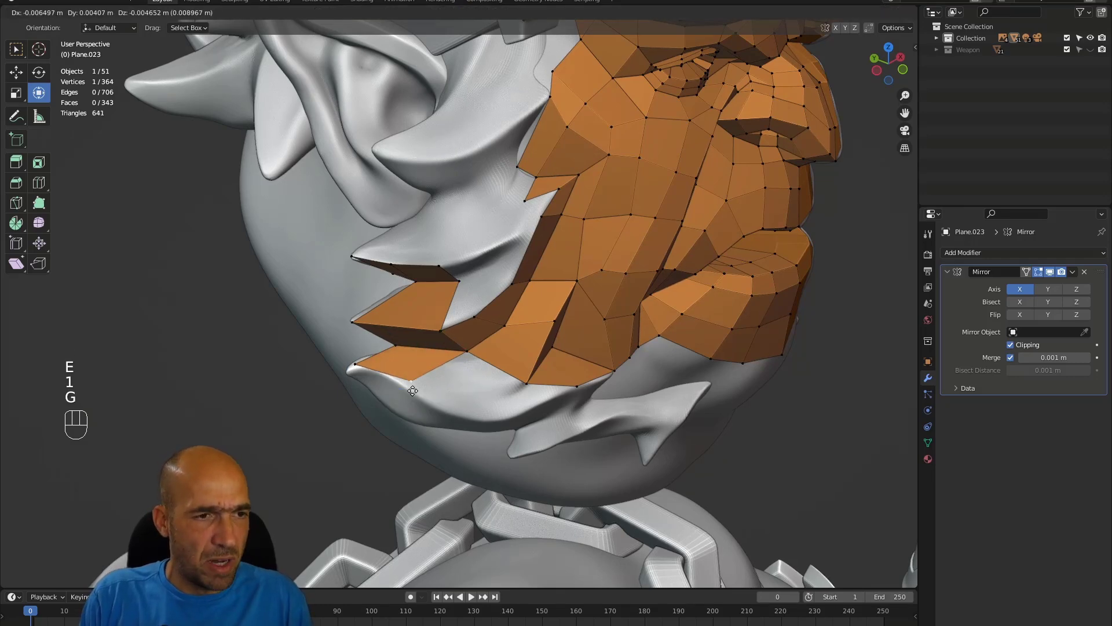
left_click(407, 392)
Step: Extrude the inner end edge of the upper spike's underside toward the cheek and adjust the new face's upper corner
left_click_drag(459, 363, 467, 343, "alt")
middle_click_drag(475, 273, 450, 340, "alt")
key("2")
left_click(434, 333)
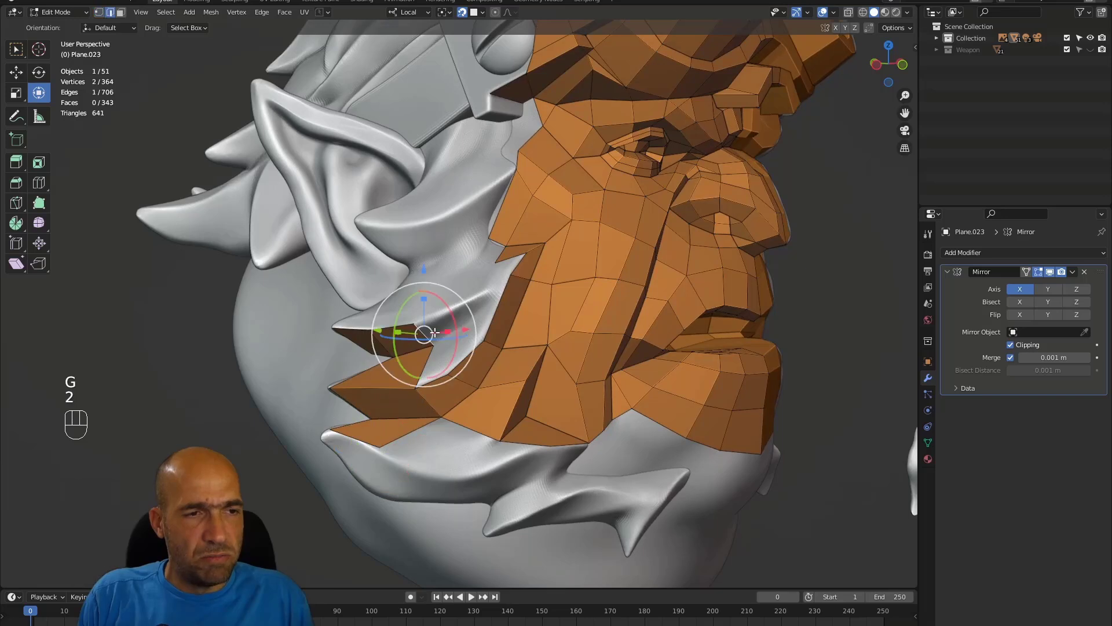
key("e")
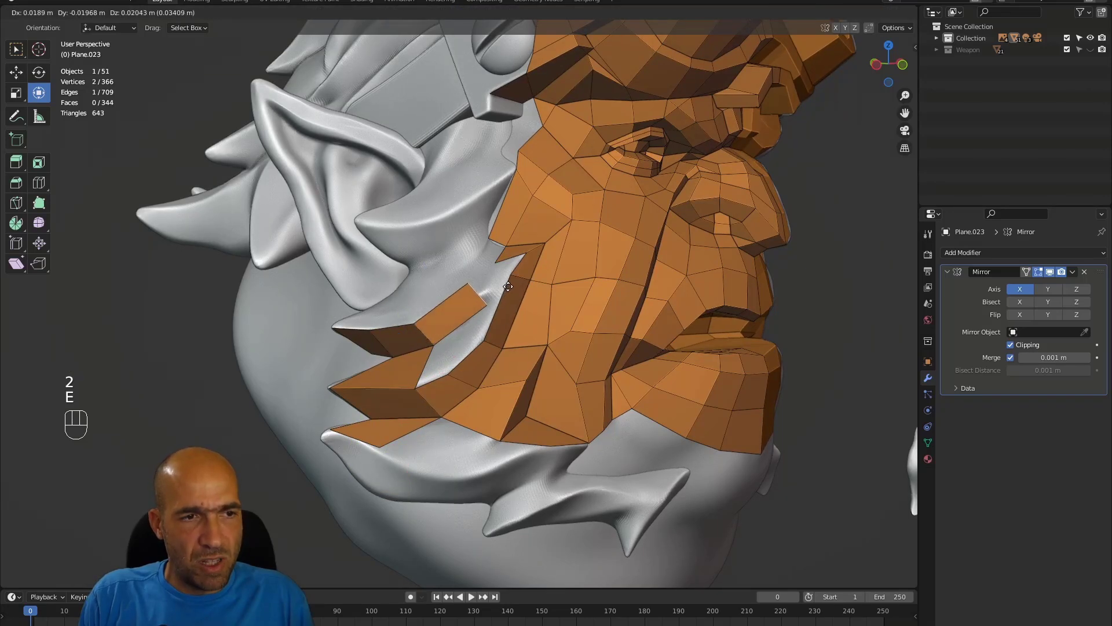
left_click(508, 288)
key("1")
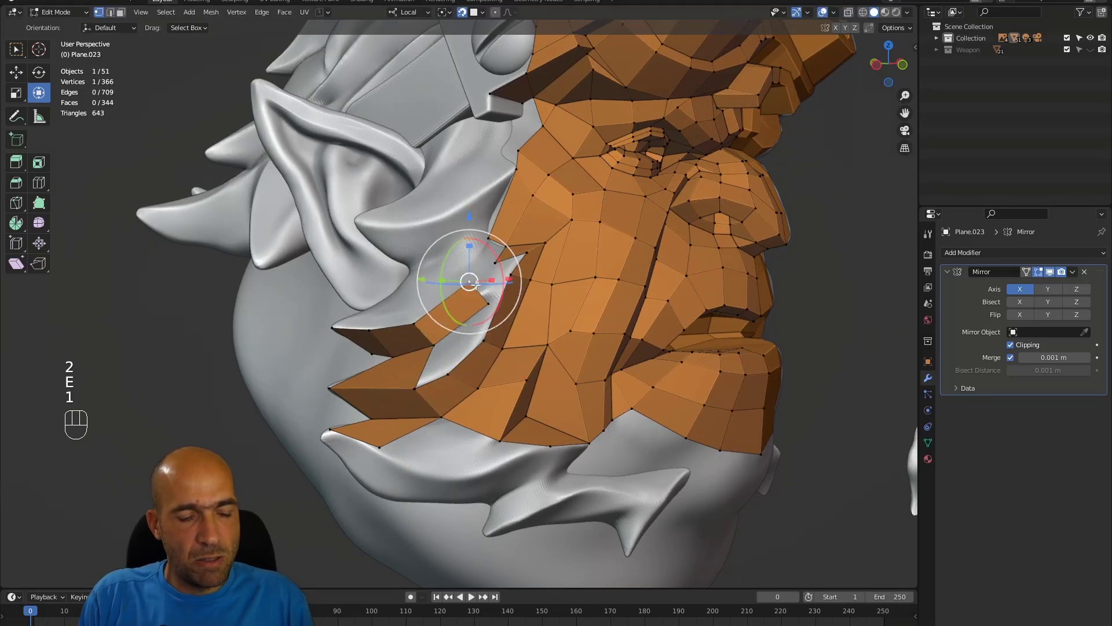
key("g")
left_click(490, 296)
left_click_drag(456, 337, 461, 343, "alt")
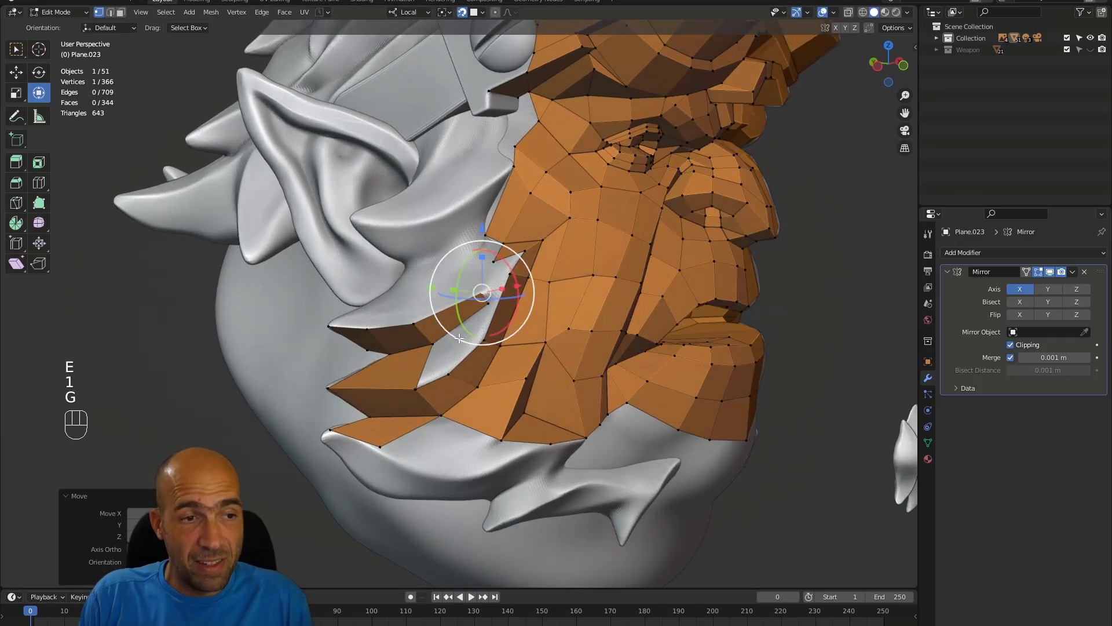
Step: Fill faces between the upper beard spike's underside and the cheek, and in the open corner of the cheek edge above
key("2")
left_click(464, 337)
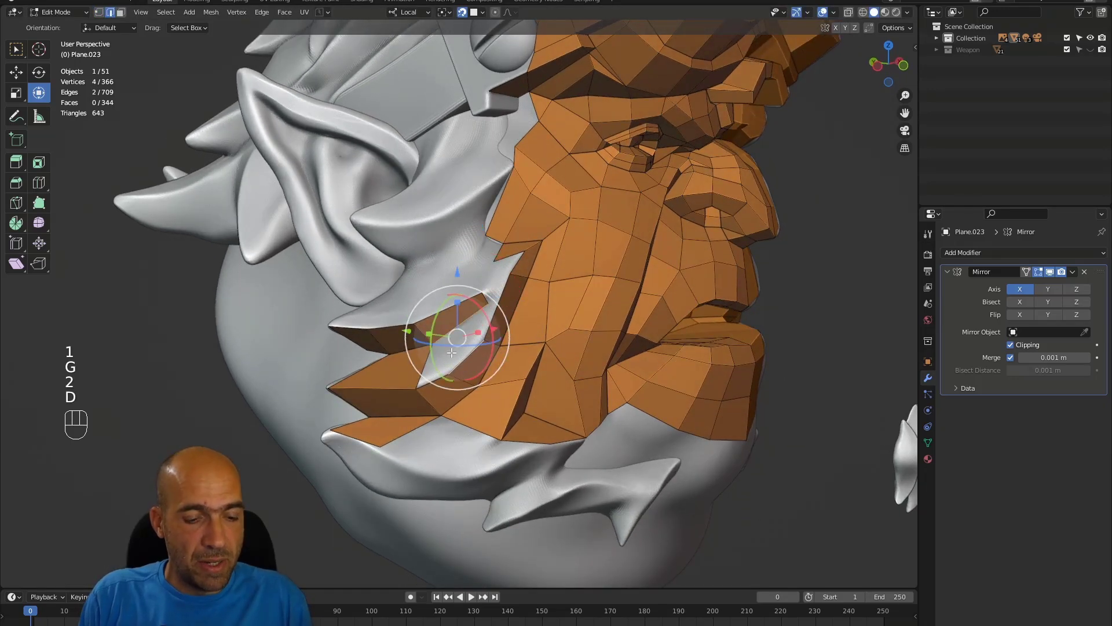
key("f")
left_click_drag(431, 380, 482, 373, "alt")
left_click_drag(482, 374, 469, 417, "alt+shift")
left_click_drag(469, 417, 470, 388, "alt")
left_click_drag(470, 388, 502, 273, "ctrl+alt")
left_click_drag(503, 274, 522, 337, "alt+shift")
left_click(532, 306)
left_click(549, 319, "shift")
key("f")
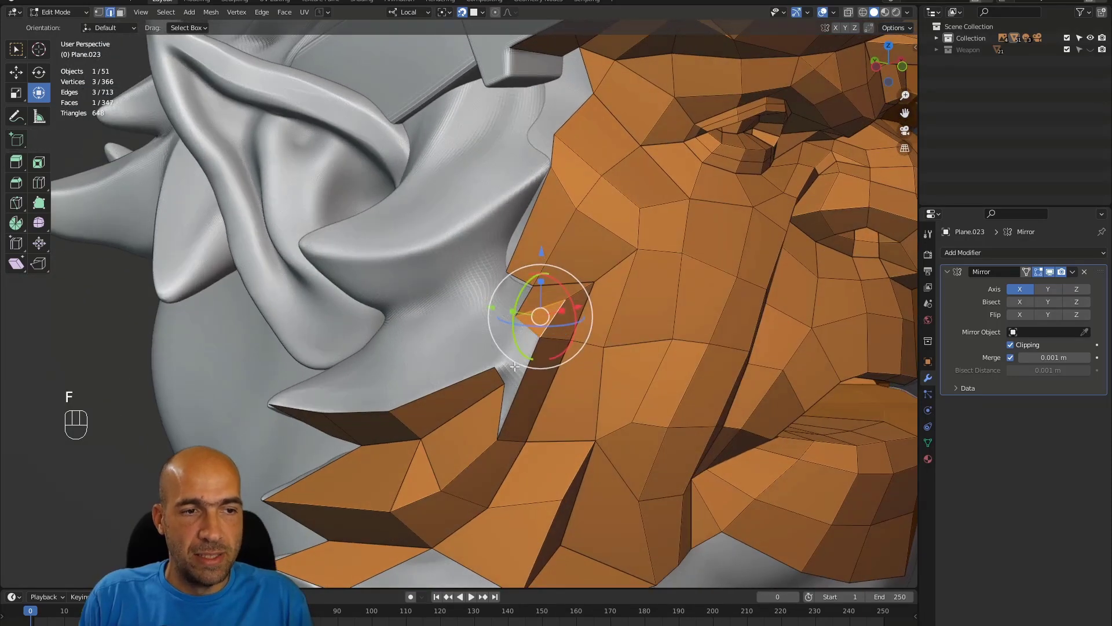
Step: Move the upper spike's inner corner toward the cheek and the facing cheek-edge corner down to narrow the gap
left_click(504, 378)
left_click_drag(512, 259, 515, 376, "alt")
key("1")
left_click(515, 377)
key("g")
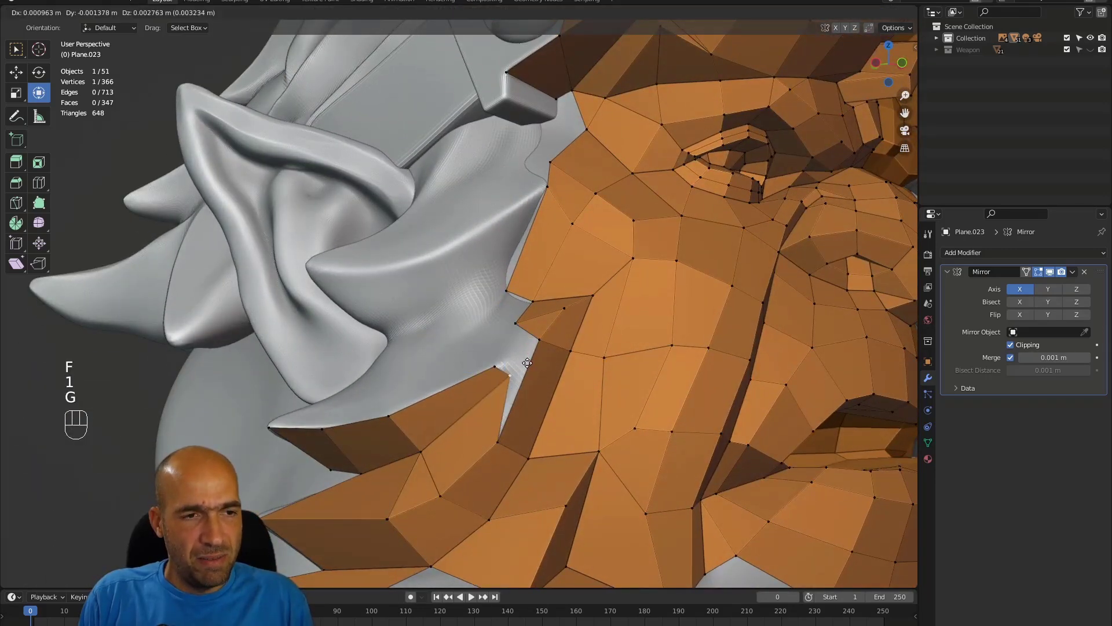
left_click(533, 357)
left_click_drag(531, 357, 538, 358, "alt")
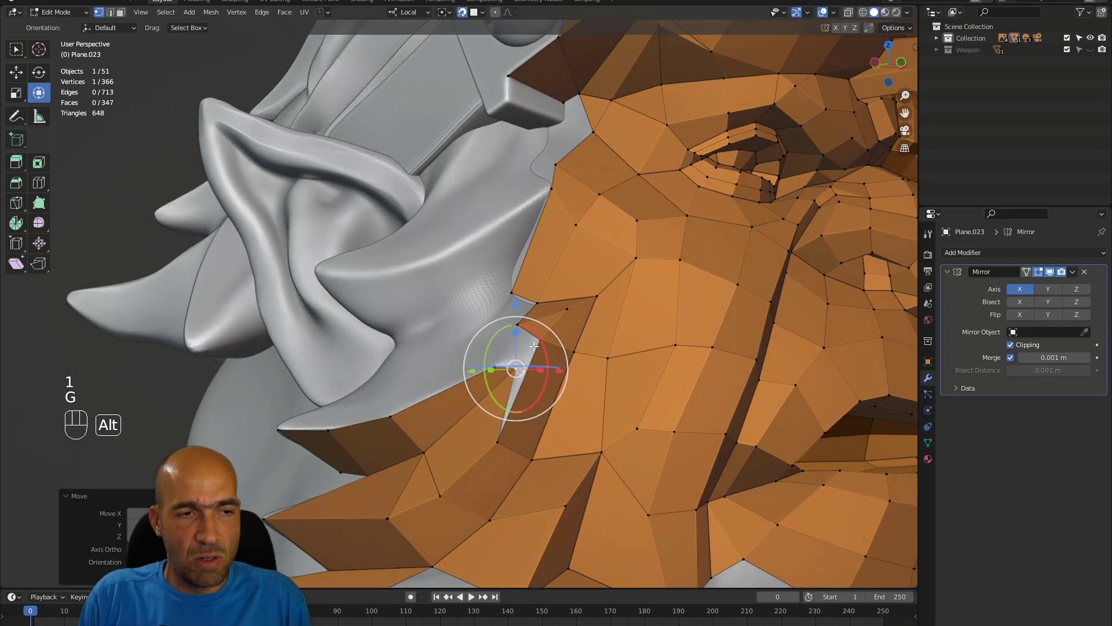
left_click(541, 341)
key("g")
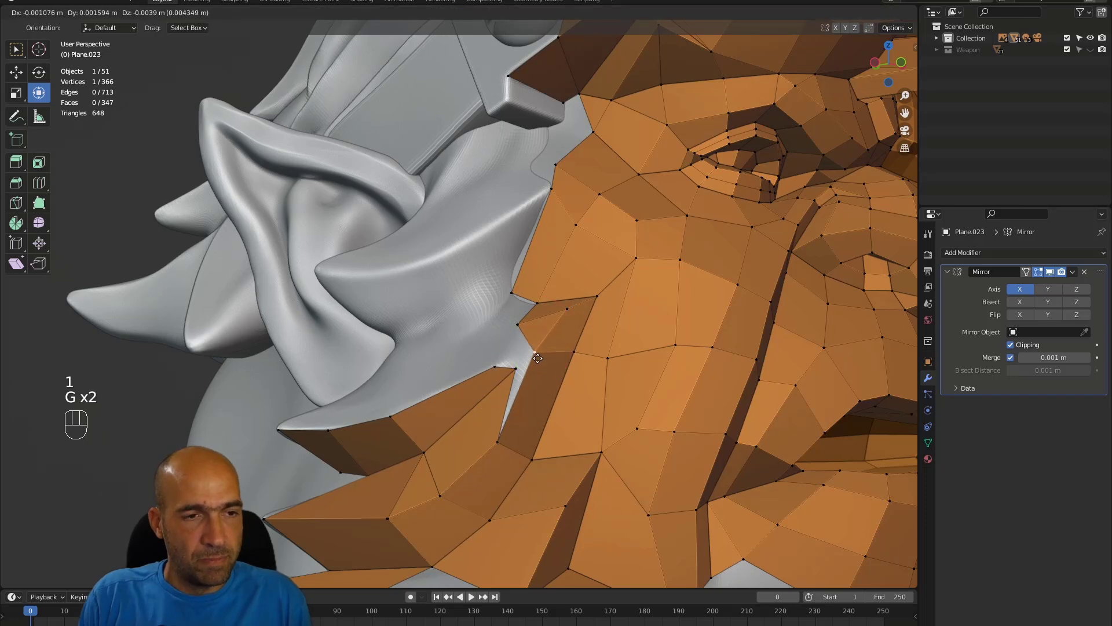
left_click(537, 357)
Step: Close the remaining gap beside the upper spike and extend a new face from the cheek corner onto the beard
left_click(515, 365, "shift")
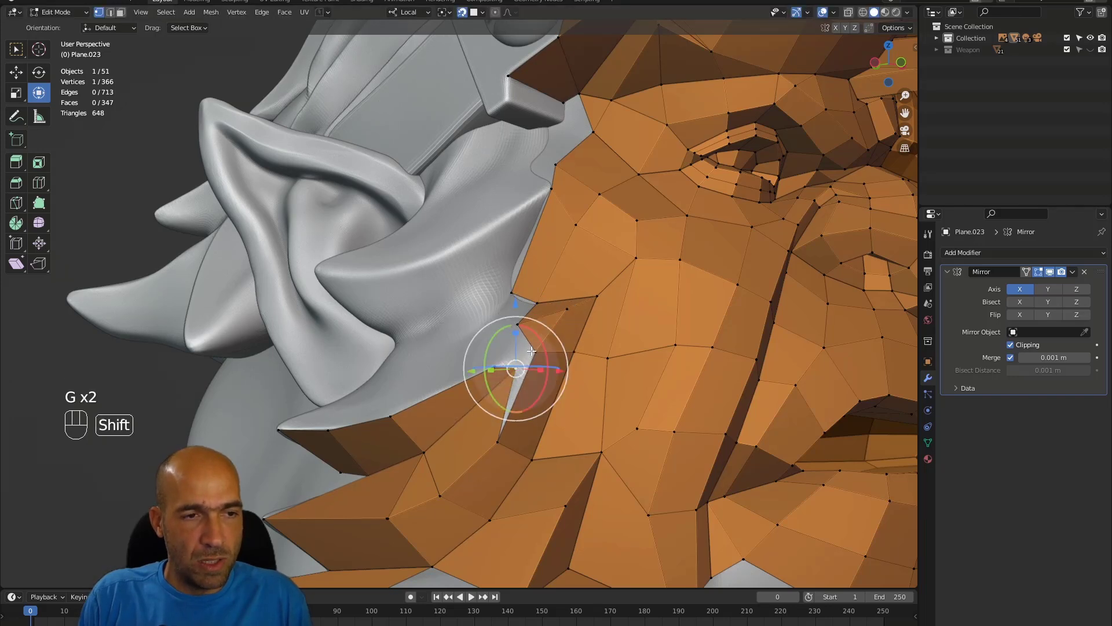
key("m")
left_click(534, 351)
middle_click_drag(523, 357, 510, 333, "alt")
key("2")
left_click(517, 343)
left_click(512, 358, "shift")
key("1")
left_click(532, 294)
key("f")
left_click(506, 309)
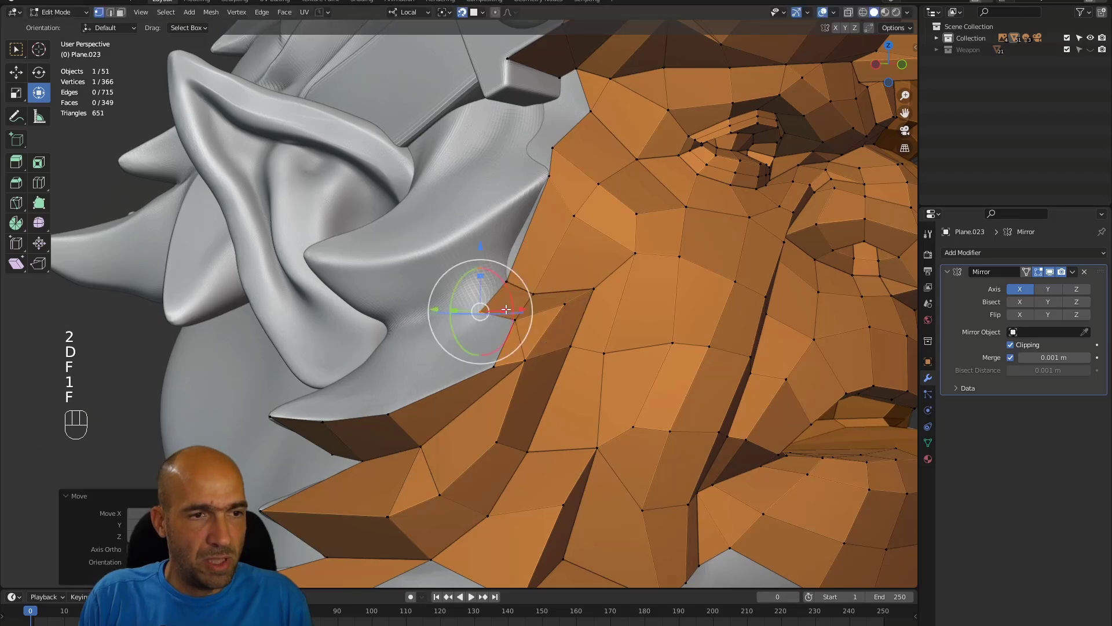
Step: Fill the upper spike's top surface outward from the cheek with faces following its ridge edge
middle_click_drag(487, 316, 436, 393, "alt")
key("2")
left_click(488, 315)
key("f")
left_click(471, 351)
key("1")
left_click(425, 422)
key("f")
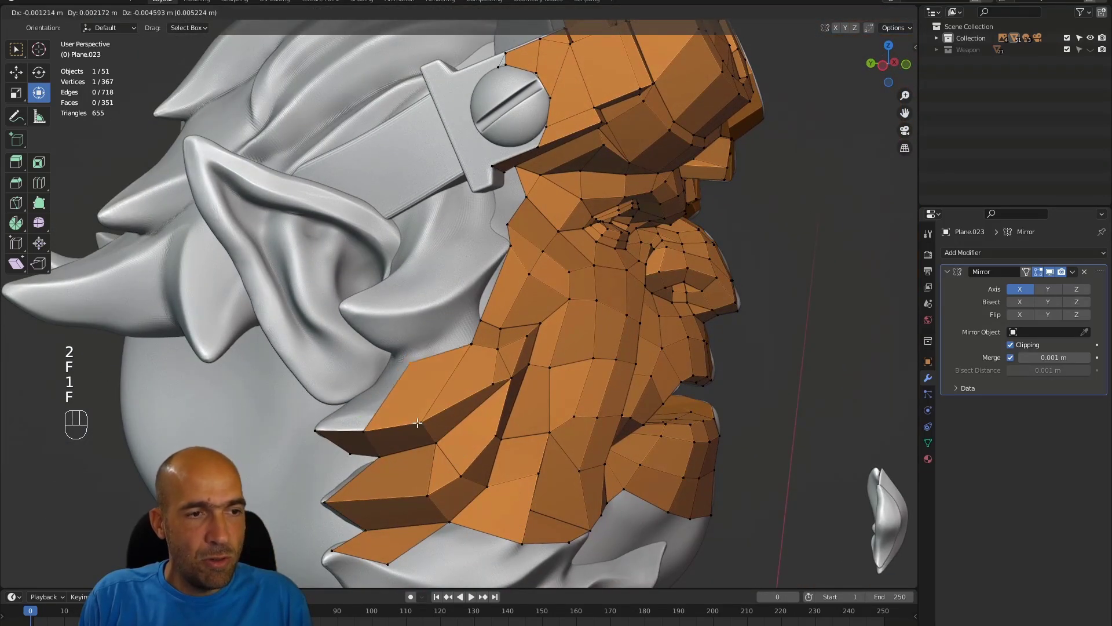
left_click(417, 421)
Step: Add the final top face at the upper spike's tip and adjust the vertices along its upper border
middle_click_drag(385, 360, 397, 360, "alt")
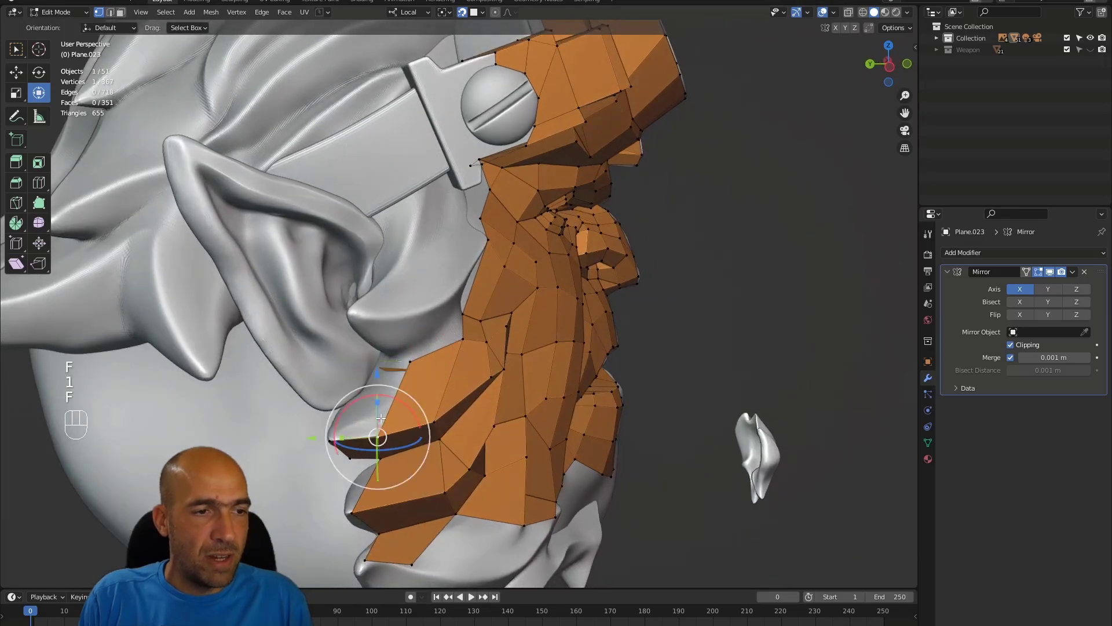
key("f")
left_click(397, 417)
middle_click_drag(396, 417, 333, 431, "alt")
key("1")
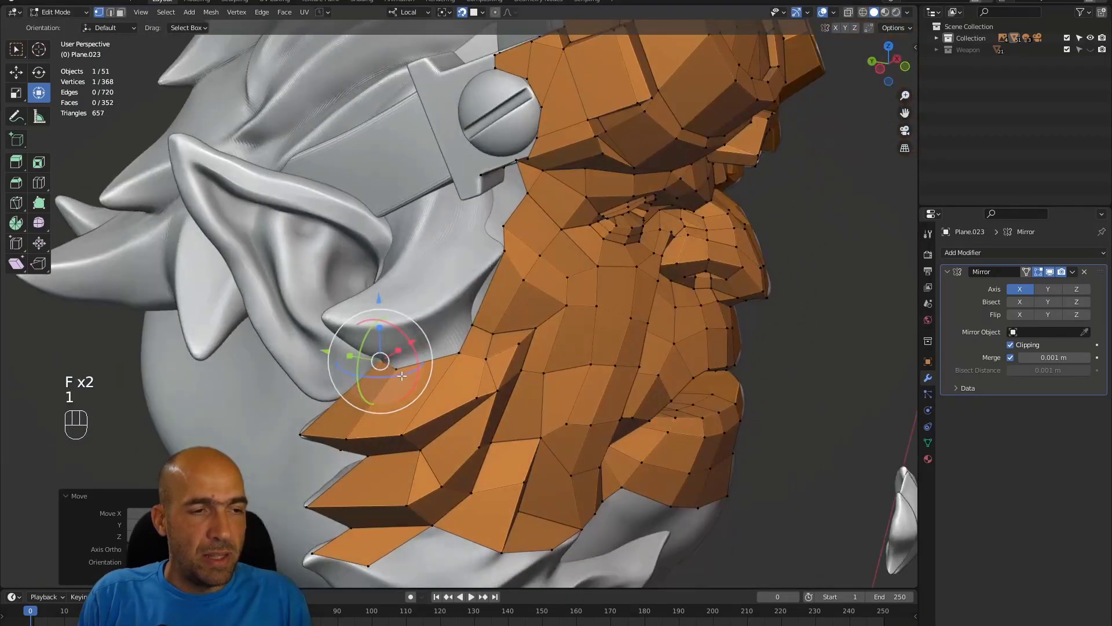
key("g")
left_click(418, 359)
middle_click_drag(417, 359, 382, 379, "alt")
key("g")
left_click(426, 379)
Step: Extend a new face down from the outer corner of the chin's lower border
middle_click_drag(382, 379, 401, 425, "ctrl+alt")
middle_click_drag(402, 426, 425, 317, "alt+shift")
middle_click_drag(424, 317, 371, 312, "alt")
middle_click_drag(429, 342, 443, 299, "ctrl+alt")
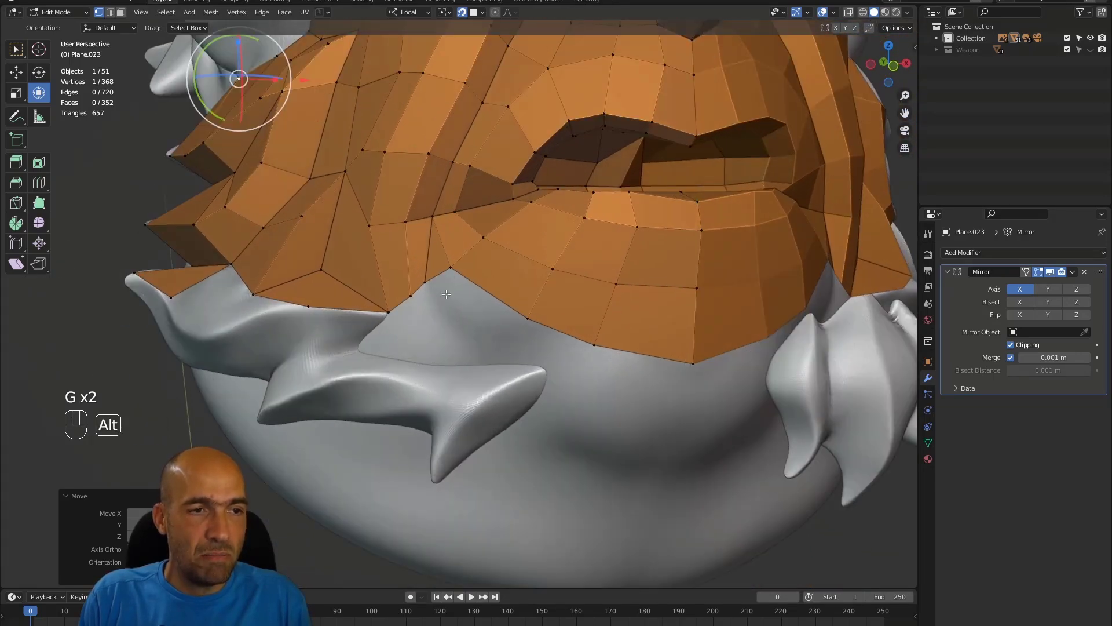
key("f")
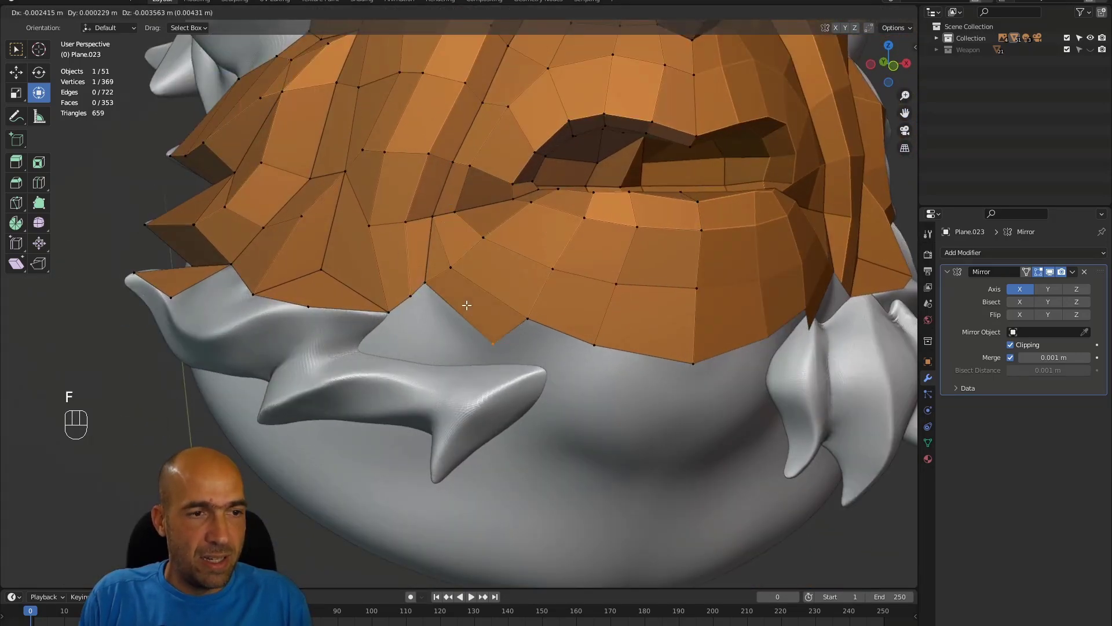
left_click(467, 306)
key("f")
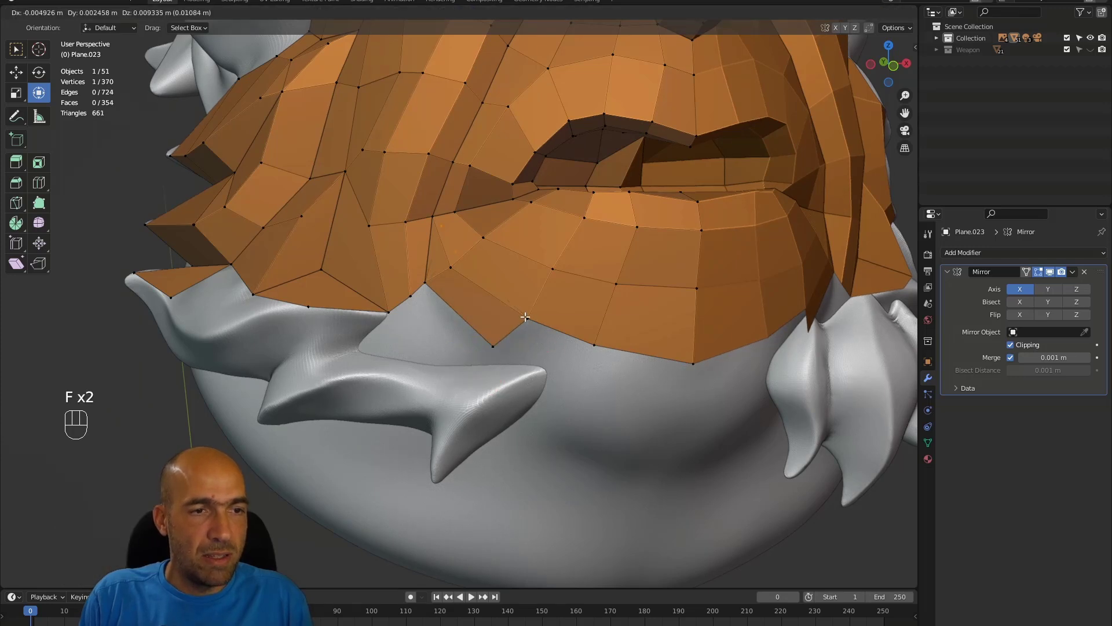
key("ctrl+z")
left_click(528, 321)
key("ctrl+z")
Step: Continue the row of faces along the chin's lower border from the spike to the centre line
left_click(529, 320)
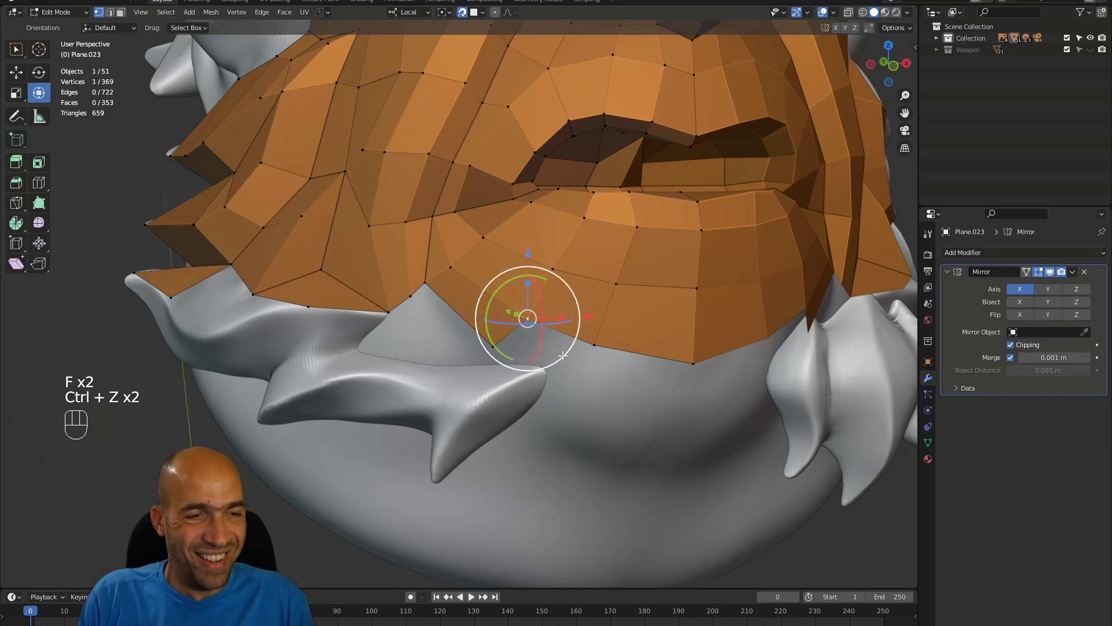
key("f")
left_click(554, 354)
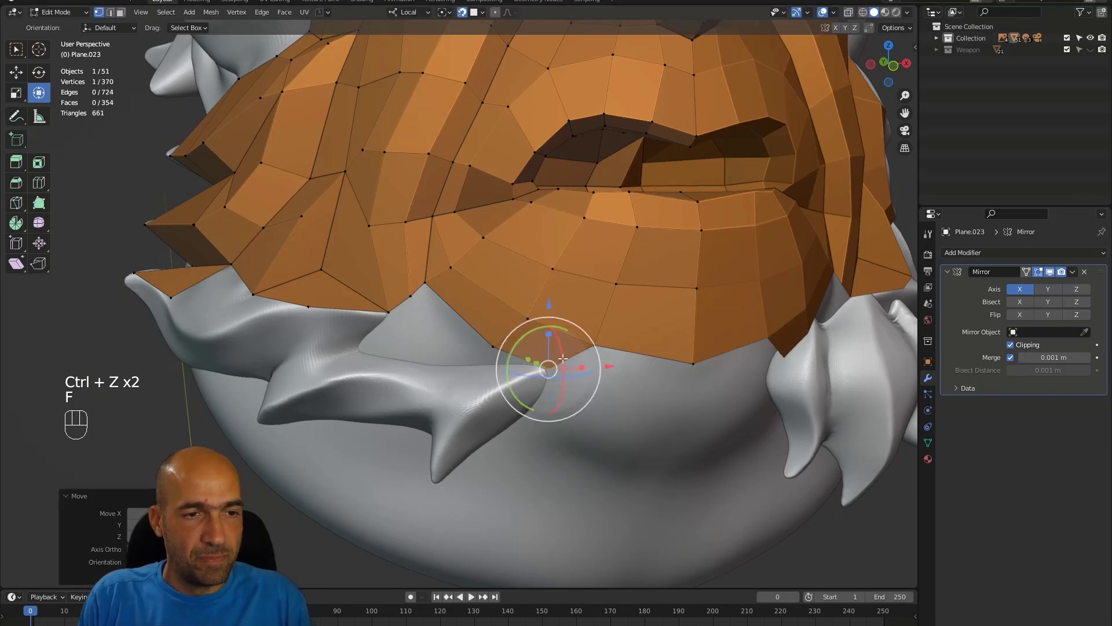
left_click_drag(589, 351, 603, 377)
key("f")
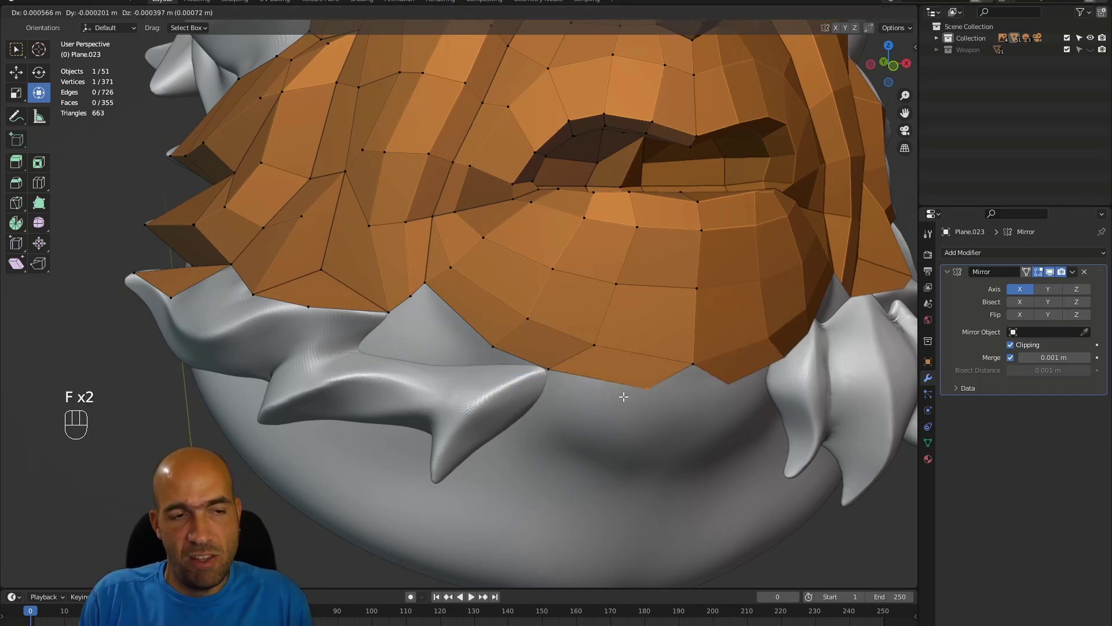
left_click(667, 434)
left_click_drag(666, 435, 704, 445, "alt")
Step: Extrude the chin's lower edge down beside the centre line and reposition the new centre-line corner
middle_click_drag(611, 432, 630, 446)
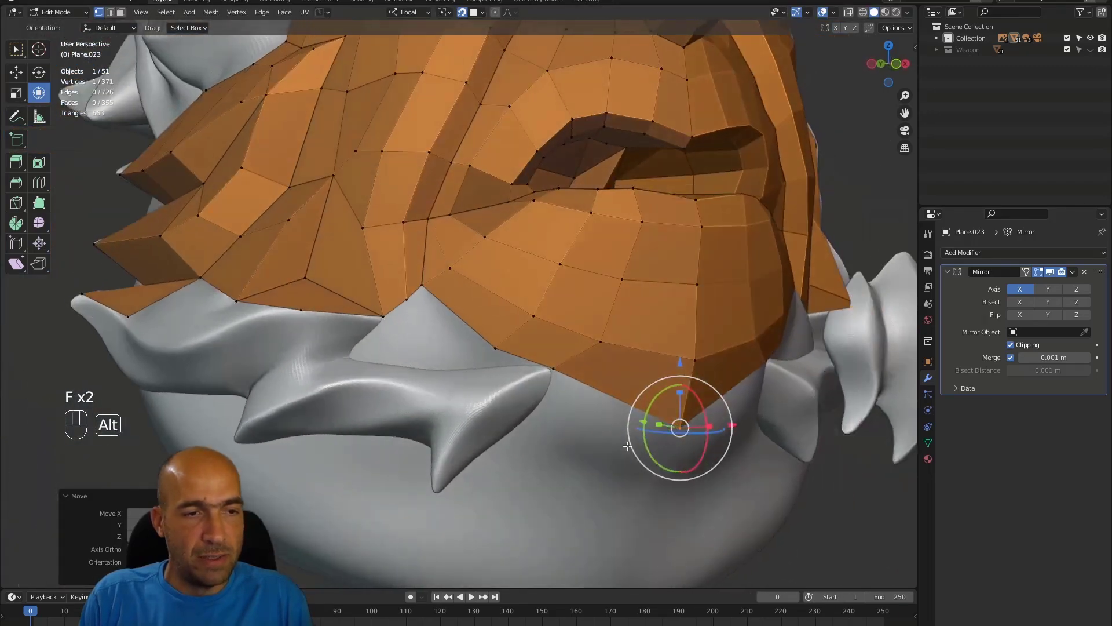
middle_click_drag(571, 387, 597, 395)
key("2")
left_click(608, 394)
key("e")
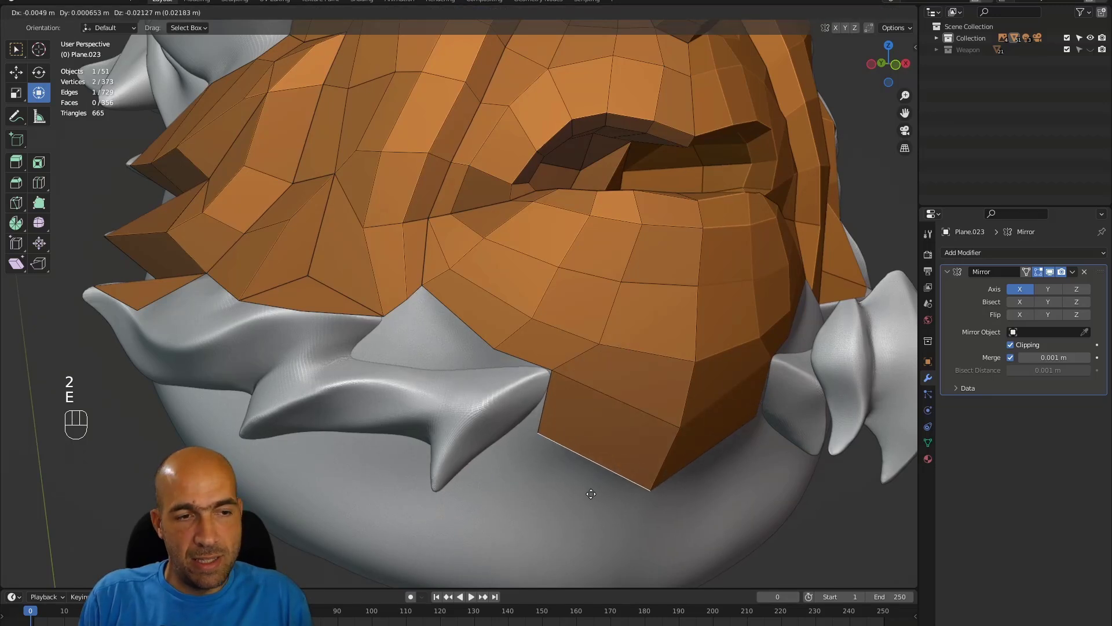
left_click(592, 494)
key("1")
left_click(652, 492)
left_click_drag(694, 492, 686, 475, "alt")
key("g")
left_click(691, 453)
Step: Move the outer lower corner of the extruded chin face up toward the beard spike
key("1")
left_click_drag(623, 432, 536, 416, "alt")
left_click(545, 450)
key("g")
left_click(582, 411)
Step: Extrude the chin face's outer side edge onto the front beard spike and adjust the new face's lower corner
key("2")
left_click(546, 402)
key("e")
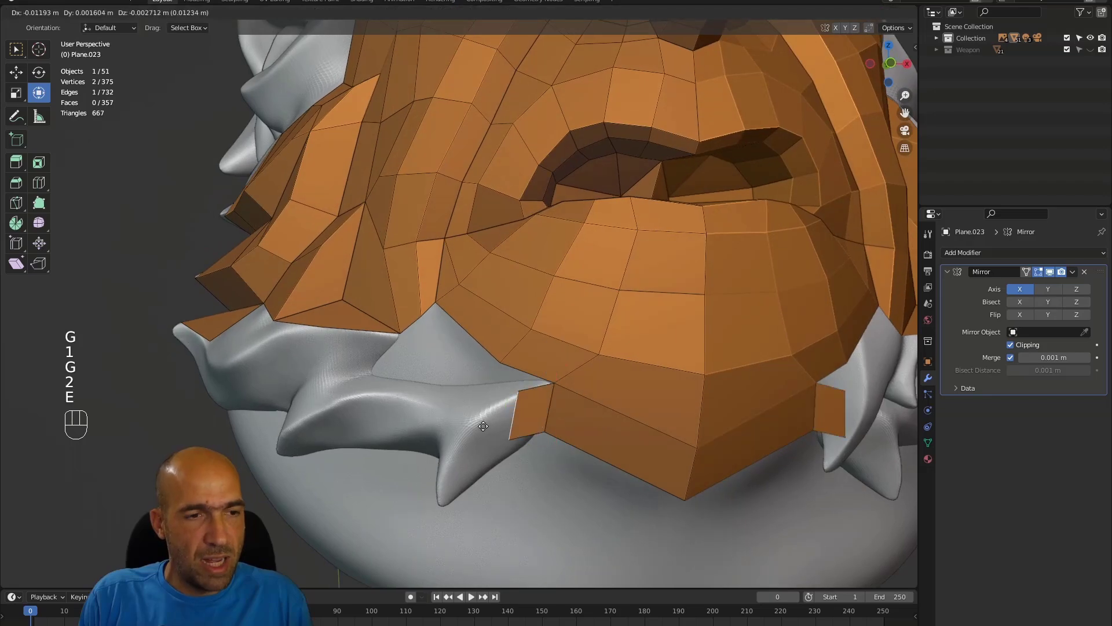
left_click(471, 446)
key("1")
left_click(498, 461)
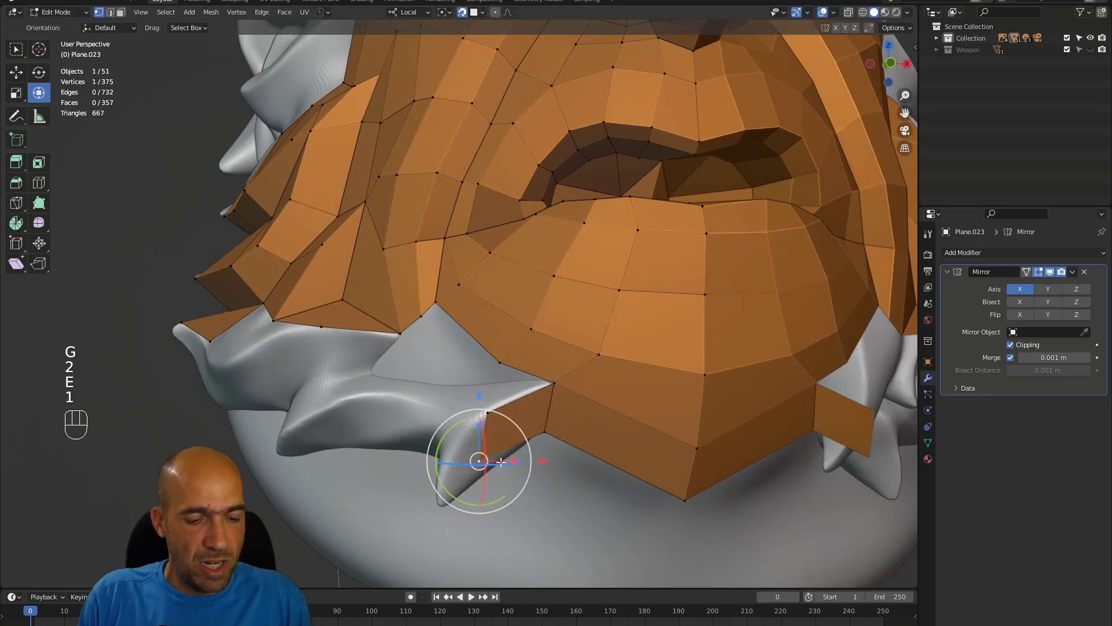
key("g")
left_click(518, 464)
Step: Move the chin-border vertex down onto the front spike and fill the face between the chin and the spike
key("1")
left_click_drag(517, 463, 538, 398, "alt")
left_click(566, 392)
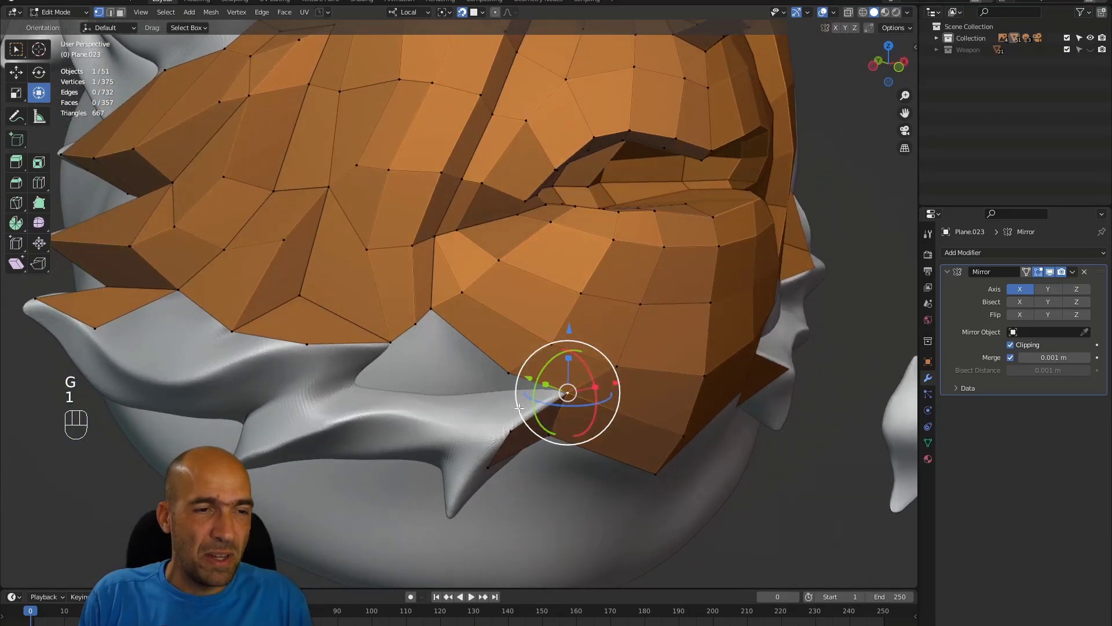
left_click(509, 373)
key("g")
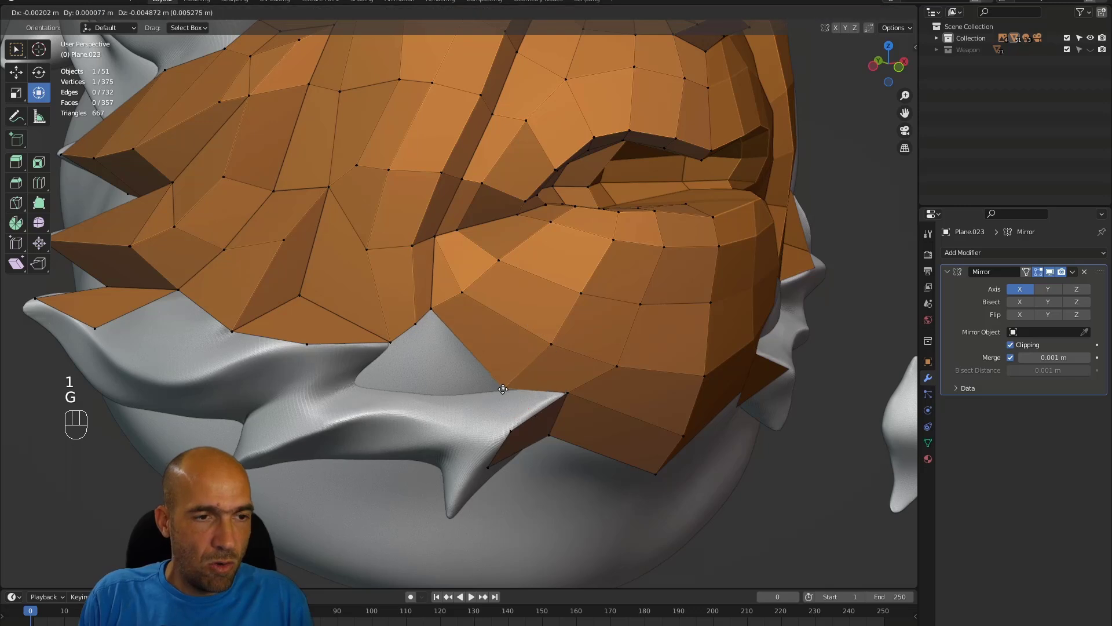
left_click(500, 390)
key("2")
left_click(541, 401)
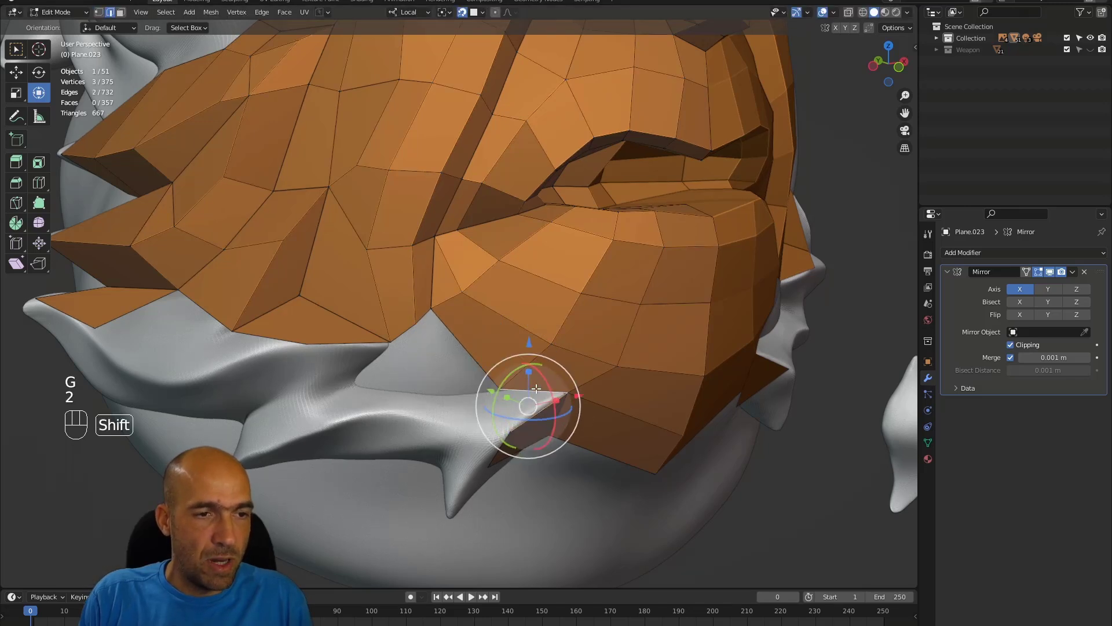
left_click_drag(503, 409, 529, 424, "alt")
Step: Extrude the new face's outer edge along the top of the front spike and raise its upper corner
key("2")
left_click(549, 422)
key("e")
left_click(482, 412)
key("1")
key("g")
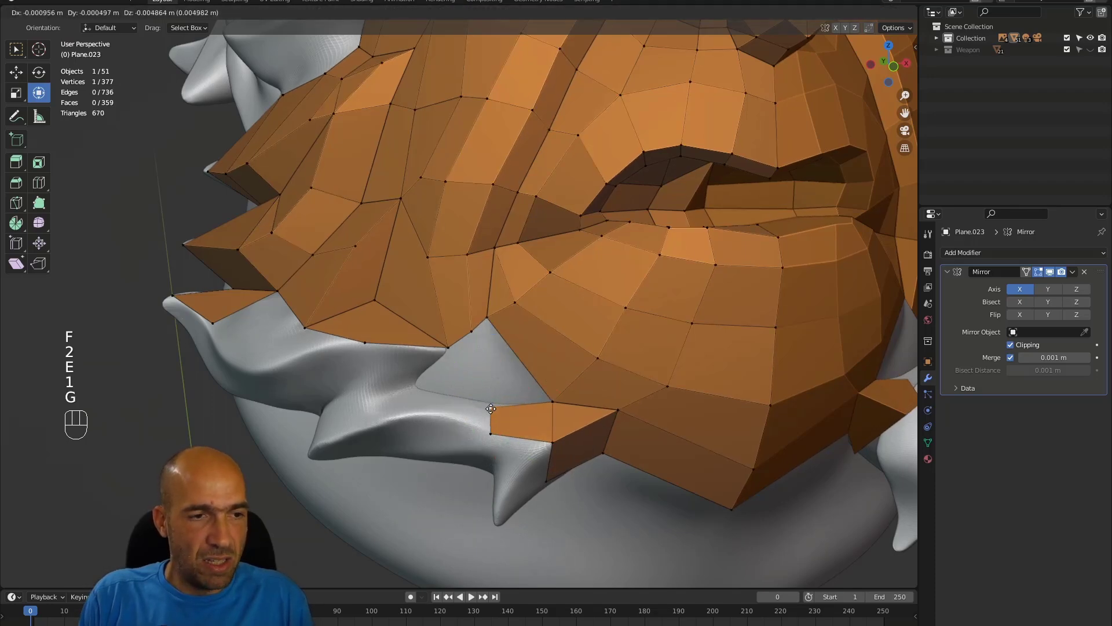
left_click(488, 405)
Step: Fill the gap between the chin, the front spike and the cheek's lower border with two faces
key("2")
middle_click_drag(485, 406, 469, 344)
key("f")
key("1")
left_click_drag(469, 345, 459, 384, "alt")
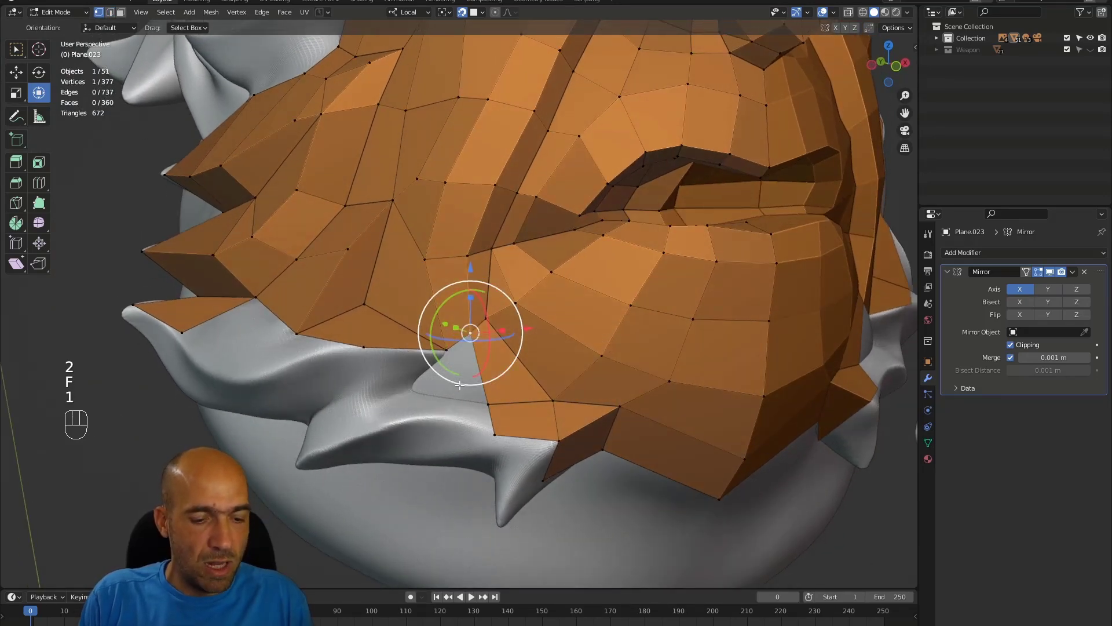
key("f")
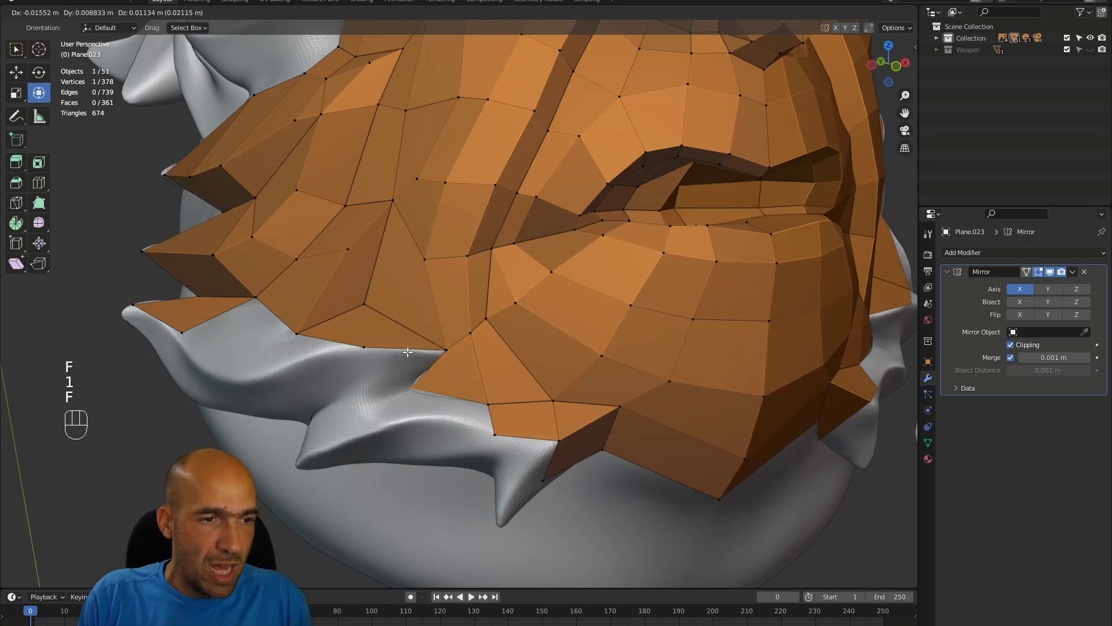
left_click(407, 356)
Step: Extend another face outward along the top of the front spike and fill the open corner beside it
left_click_drag(407, 357, 410, 370, "alt")
left_click(488, 410)
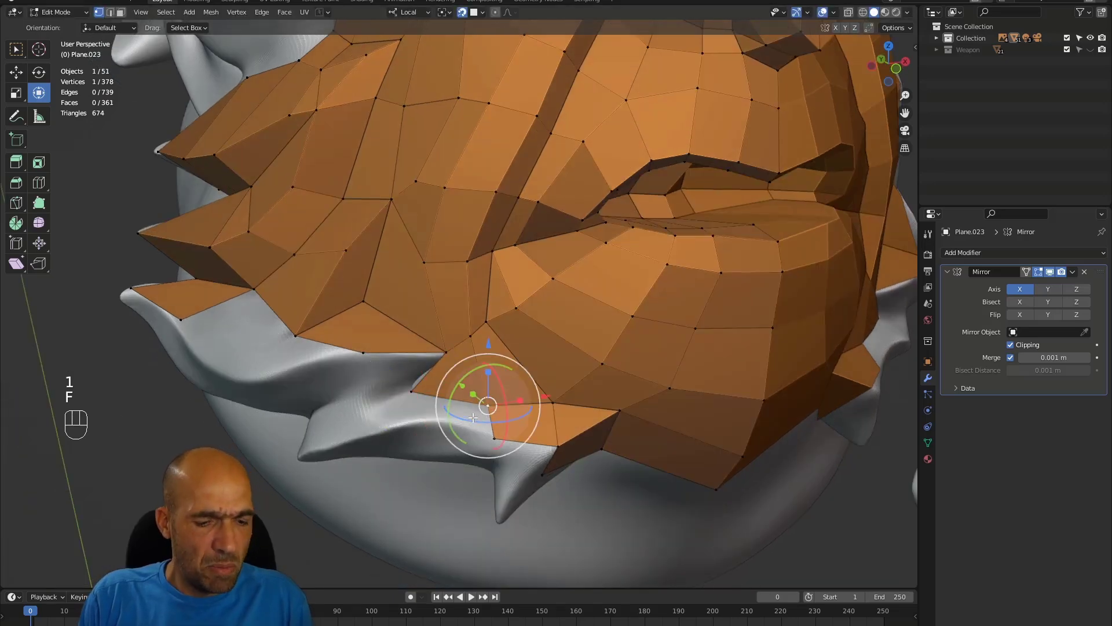
key("f")
left_click(398, 410)
left_click_drag(399, 410, 442, 348, "alt")
middle_click_drag(442, 348, 510, 377, "alt")
key("2")
left_click(521, 393)
left_click(506, 369, "shift")
middle_click_drag(510, 377, 481, 336, "ctrl+alt")
middle_click_drag(481, 336, 510, 324, "alt")
Step: Extrude the open edge of the front spike's side face down toward the spike's tip
key("2")
left_click(522, 278)
key("e")
left_click(489, 317)
key("1")
mouse_move(496, 318)
middle_mouse_down("alt")
mouse_move(520, 315)
mouse_move(497, 313)
middle_mouse_up("alt")
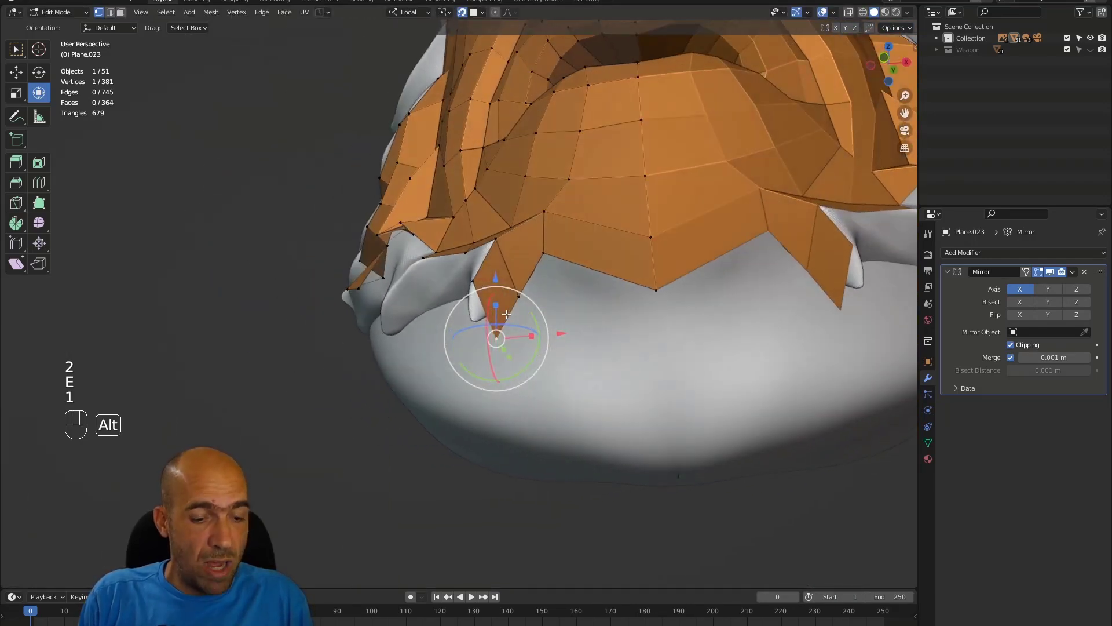
key("f")
left_click(499, 314)
key("ctrl+z")
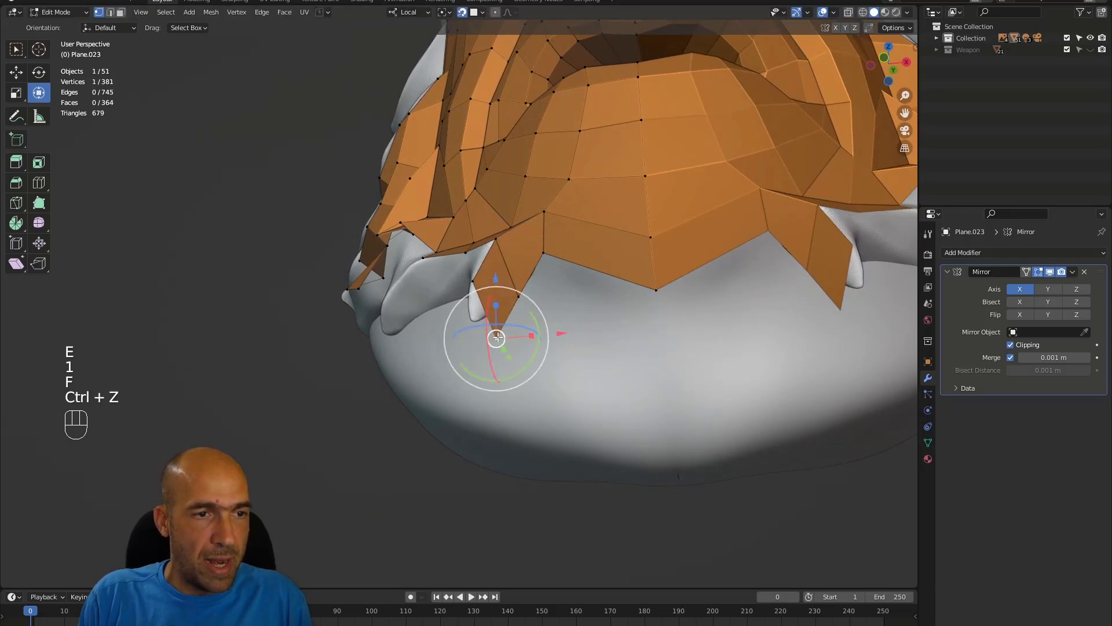
Step: Move the extruded face's lower corner onto the tip of the front spike
key("g")
left_click(471, 316)
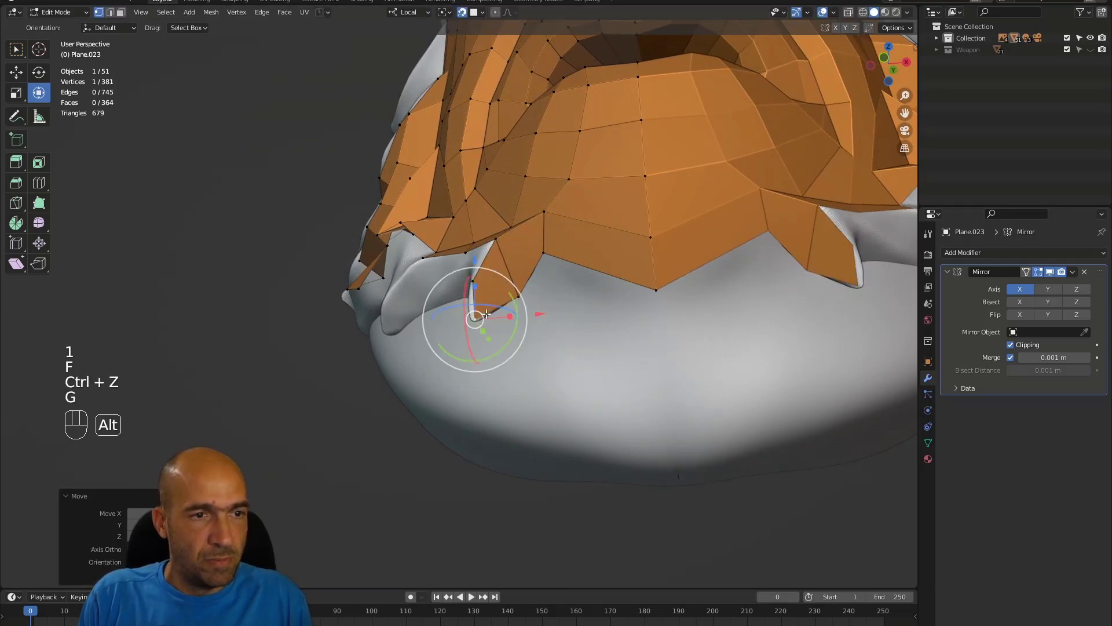
left_click_drag(472, 316, 585, 318, "alt")
Step: Extend a new face beneath the chin from the corner between the front spike and the chin
middle_click_drag(585, 317, 603, 312, "alt")
middle_click_drag(549, 279, 559, 360, "alt+shift")
middle_click_drag(559, 360, 394, 300, "alt")
left_click_drag(394, 300, 505, 342, "alt")
left_click(557, 341)
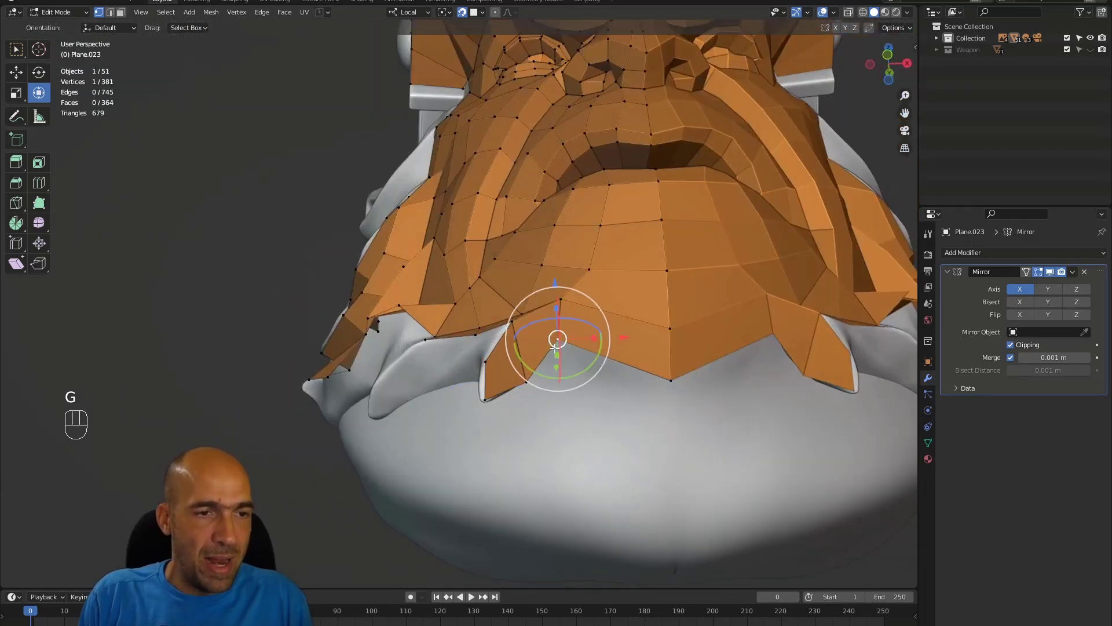
key("f")
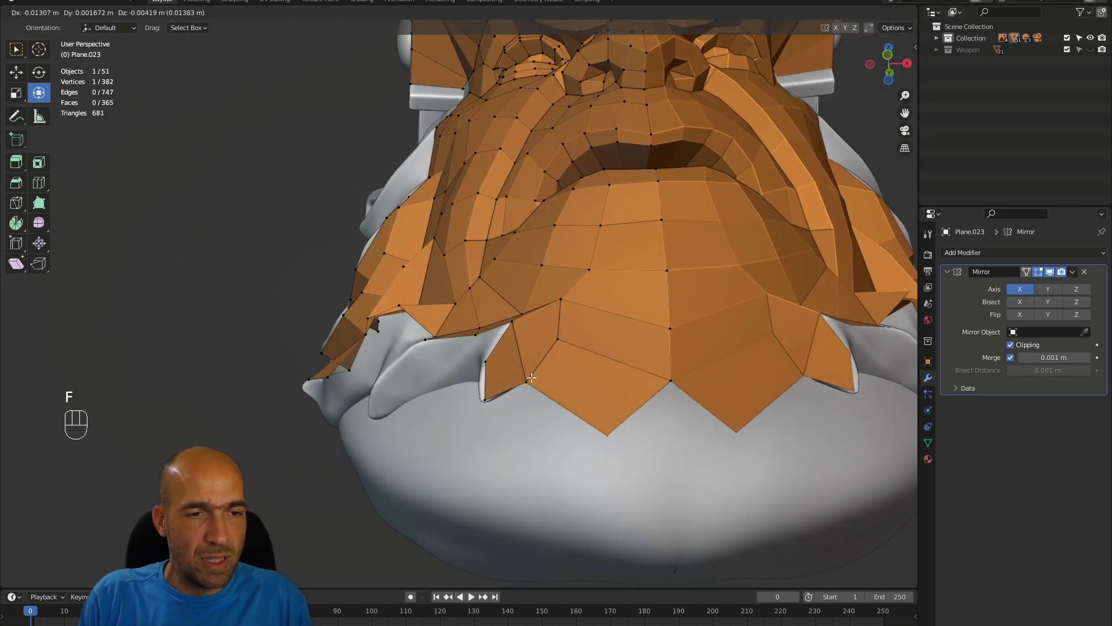
left_click(529, 380)
Step: Extrude the chin face's open edge beside the centre line downward beneath the chin
left_click(646, 394)
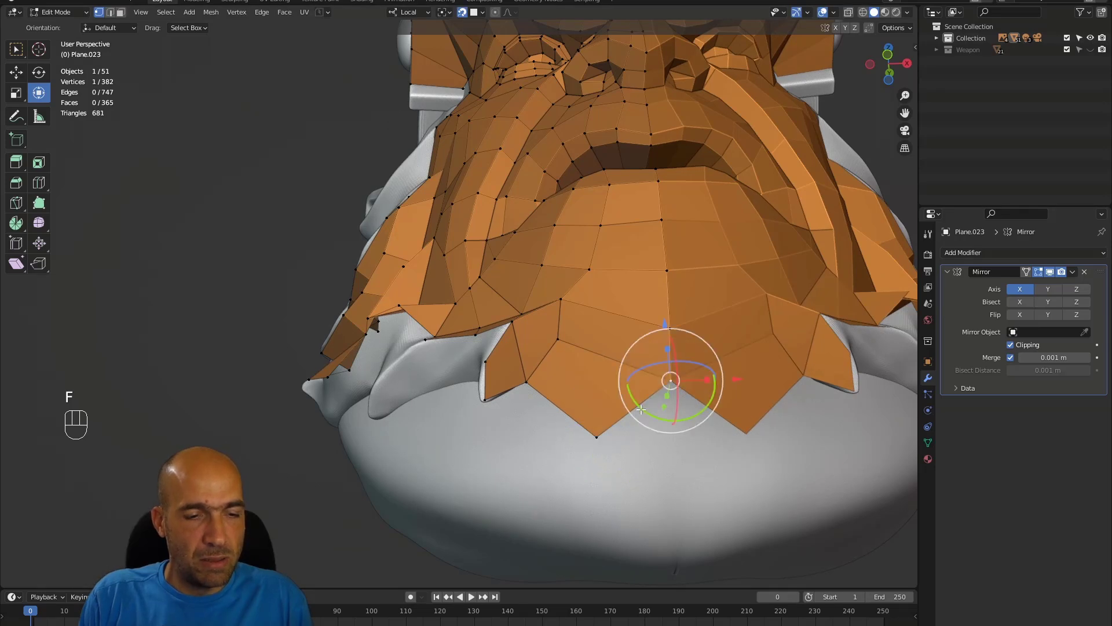
key("2")
left_click(637, 416)
middle_click_drag(639, 418, 643, 427, "alt")
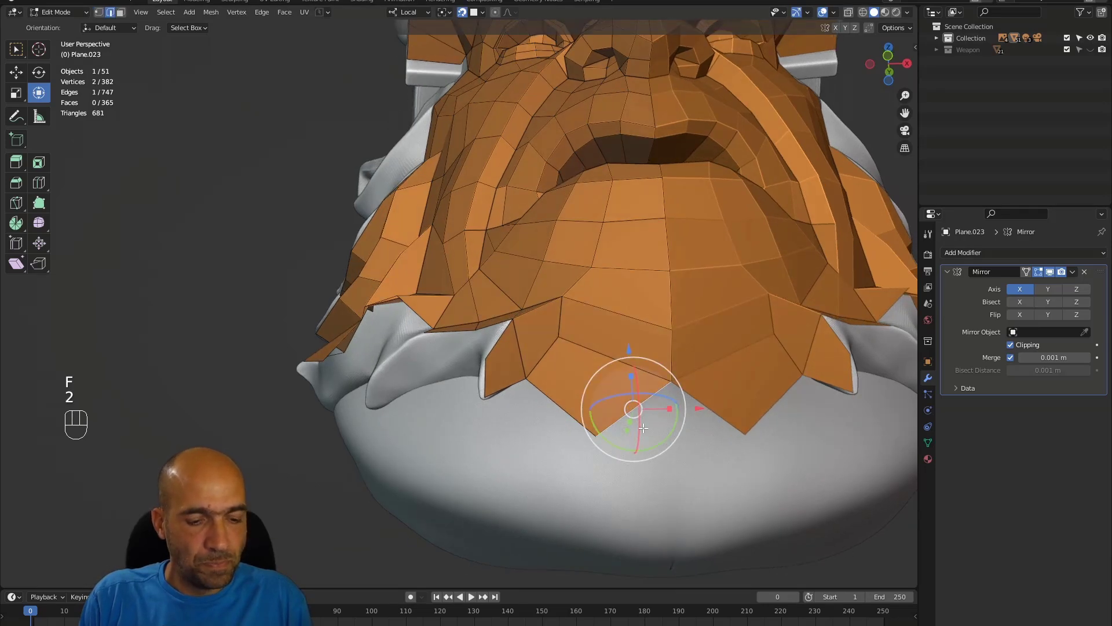
key("e")
left_click(635, 482)
Step: Raise the extruded face's lower outer corner and slide its upper outer corner up along the chin surface
key("1")
left_click(590, 512)
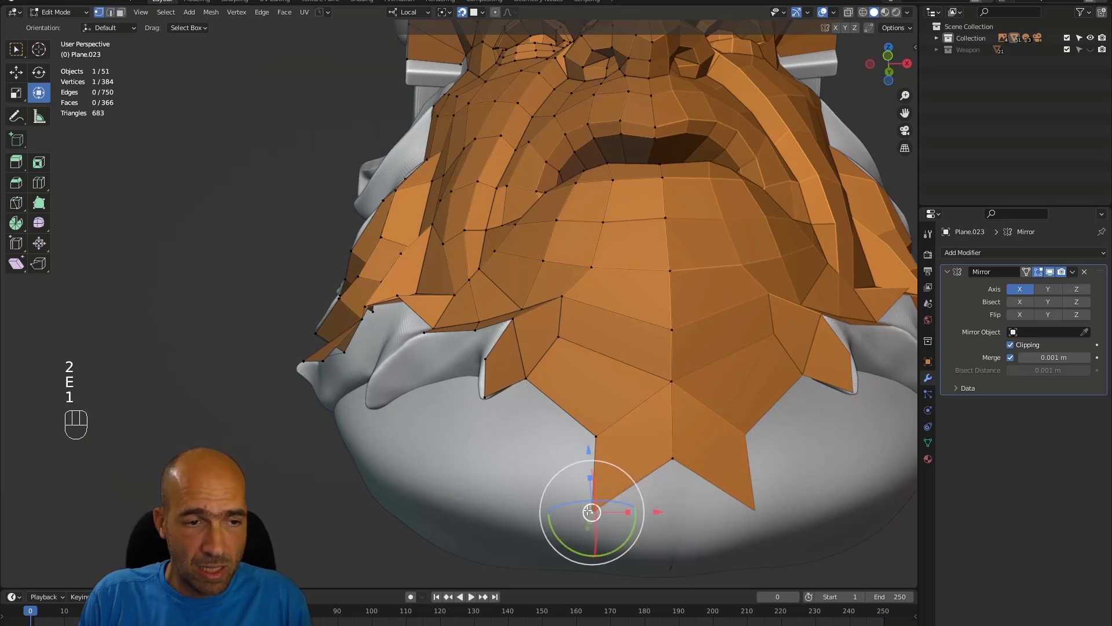
key("g")
left_click(595, 467)
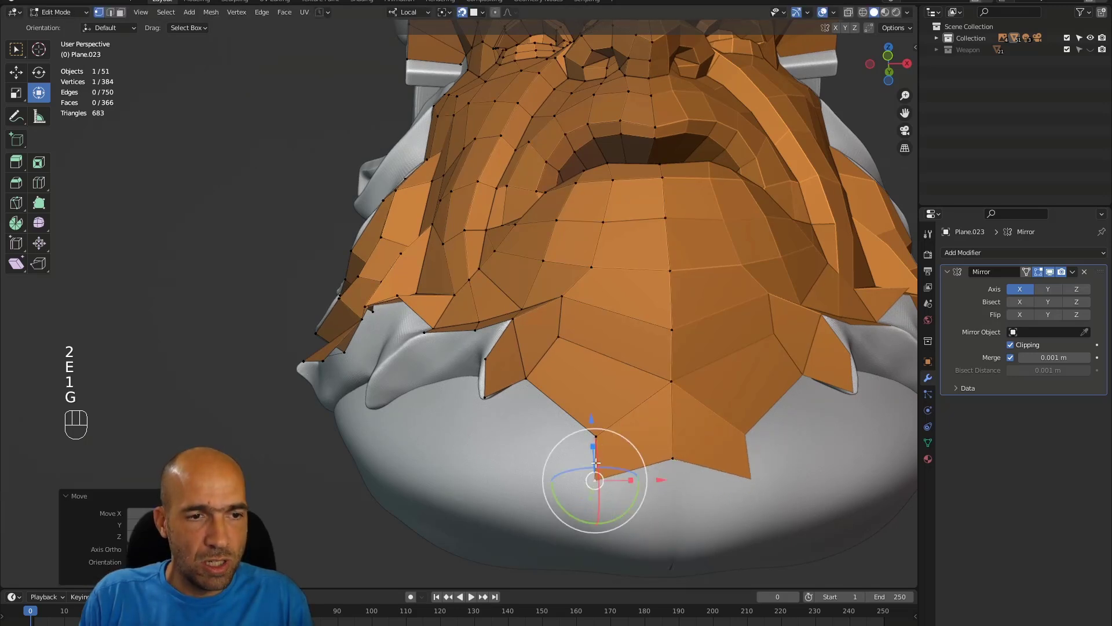
middle_click_drag(576, 419, 587, 430)
left_click(595, 435)
key("g")
key("g")
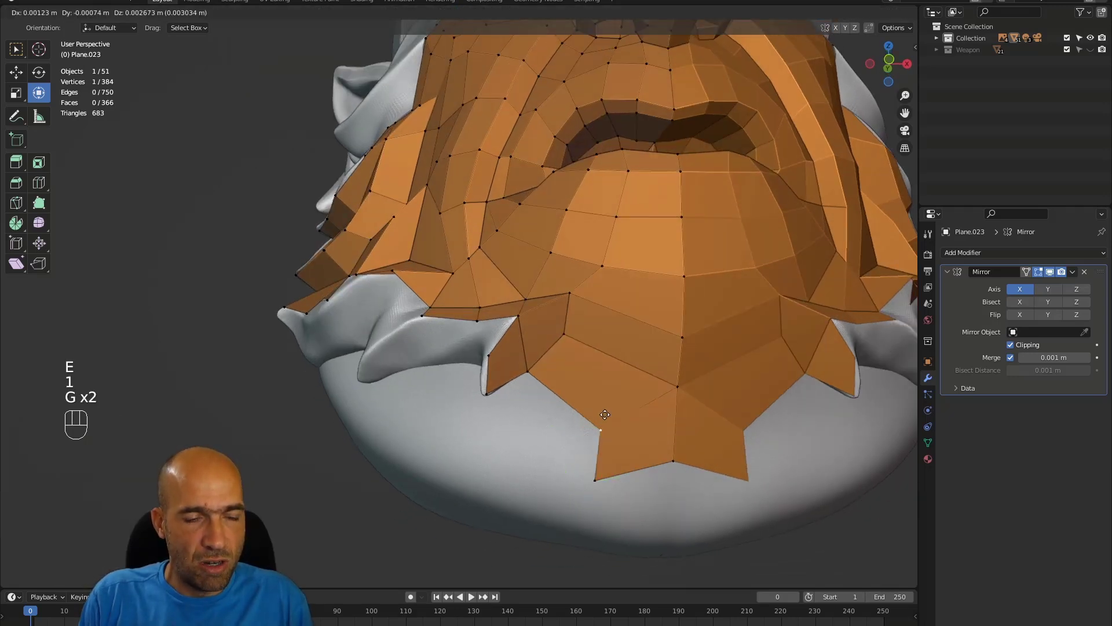
left_click(607, 407)
Step: Nudge the extruded face's outer edge and fill the open corner beside it with a face below the front spike
key("2")
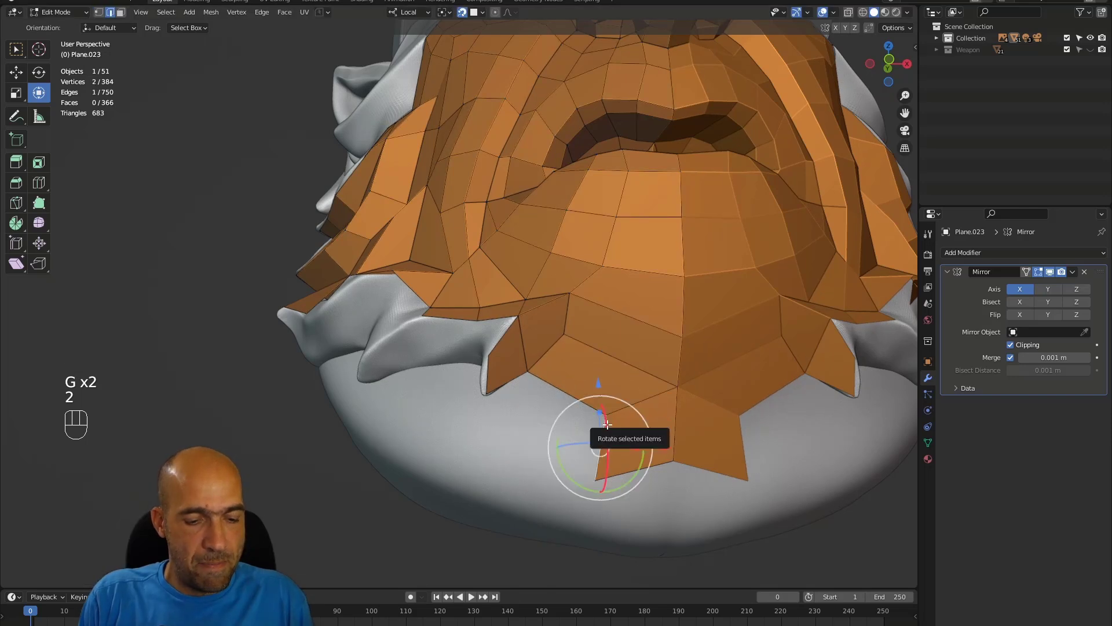
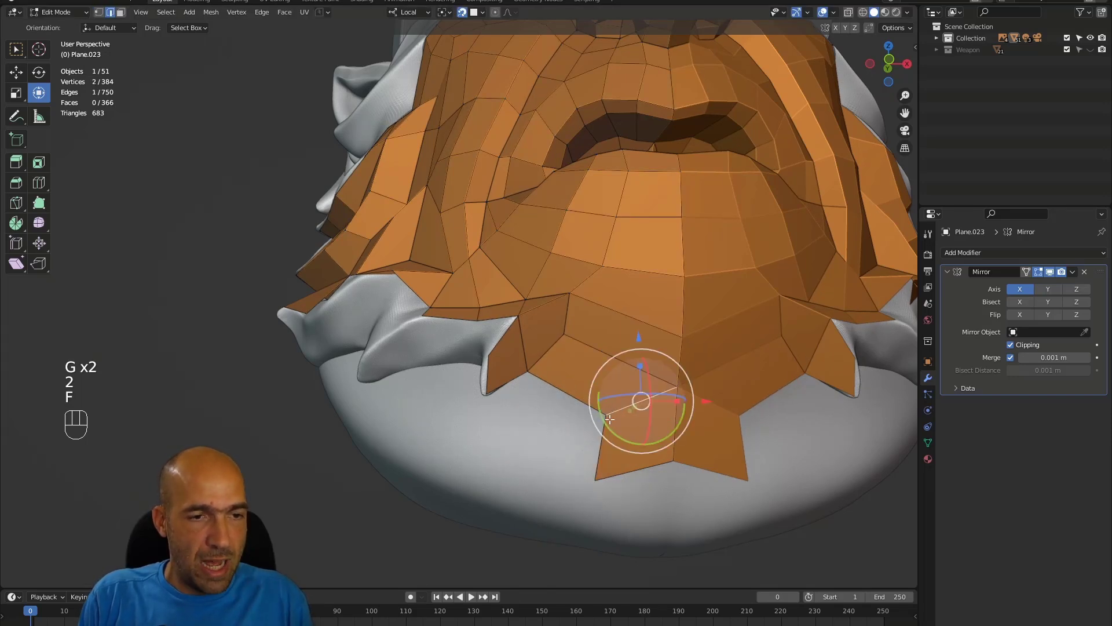
key("1")
key("g")
left_click(606, 410)
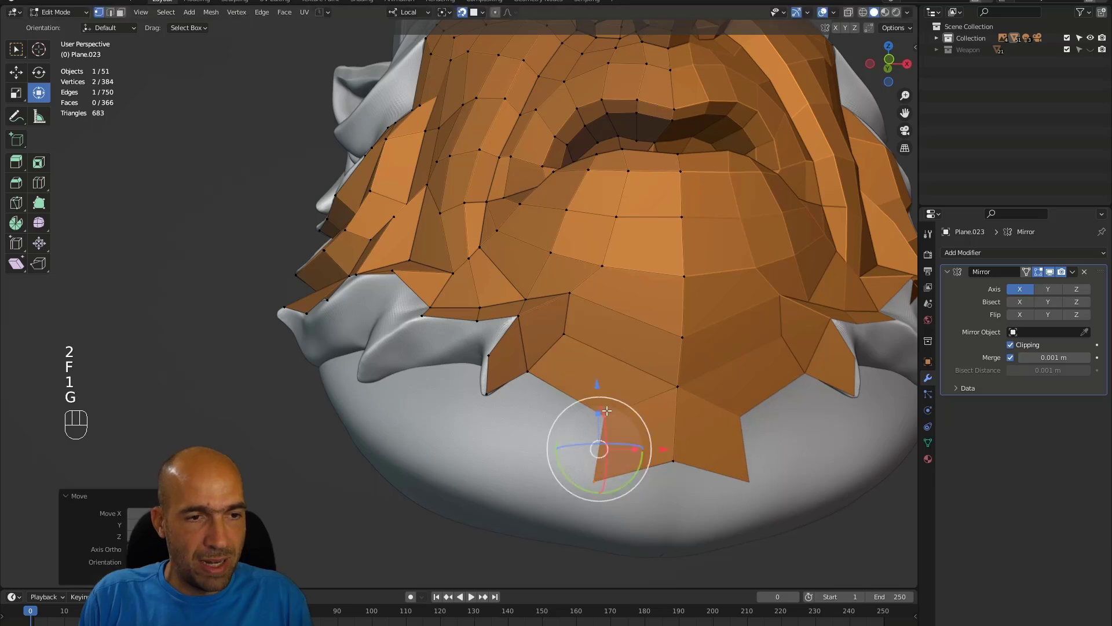
key("f")
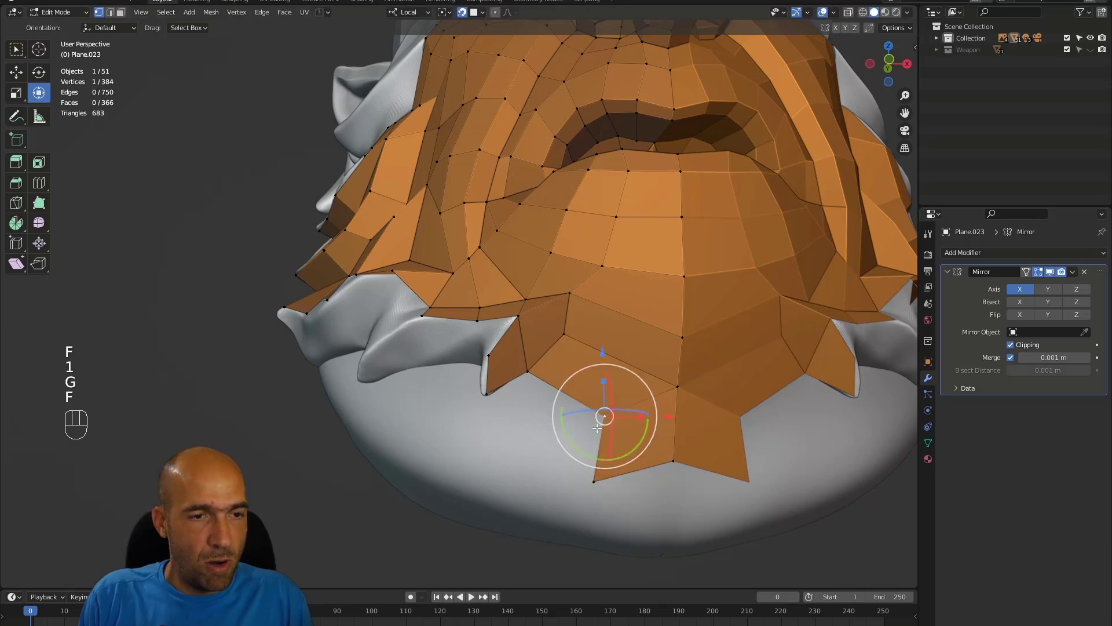
key("f")
left_click(570, 435)
middle_click_drag(569, 434, 565, 353, "alt")
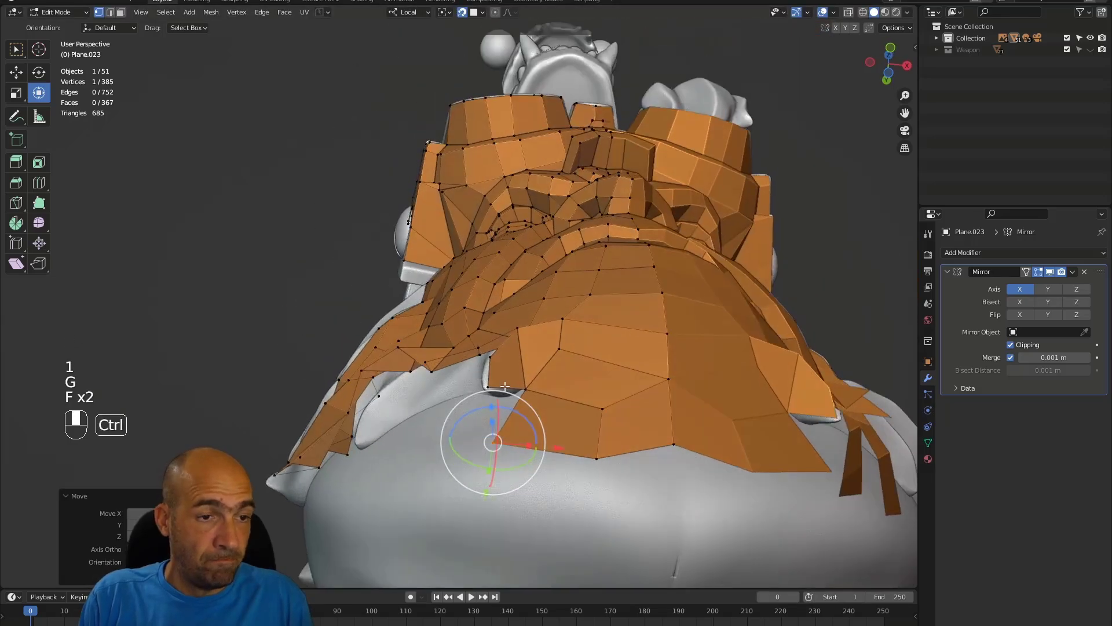
Step: Extrude the outer edge of the under-chin strip back along the underside of the beard
middle_click_drag(521, 417, 518, 394, "ctrl+alt")
middle_click_drag(405, 439, 536, 414, "alt+shift")
middle_click_drag(536, 414, 649, 417, "alt")
key("2")
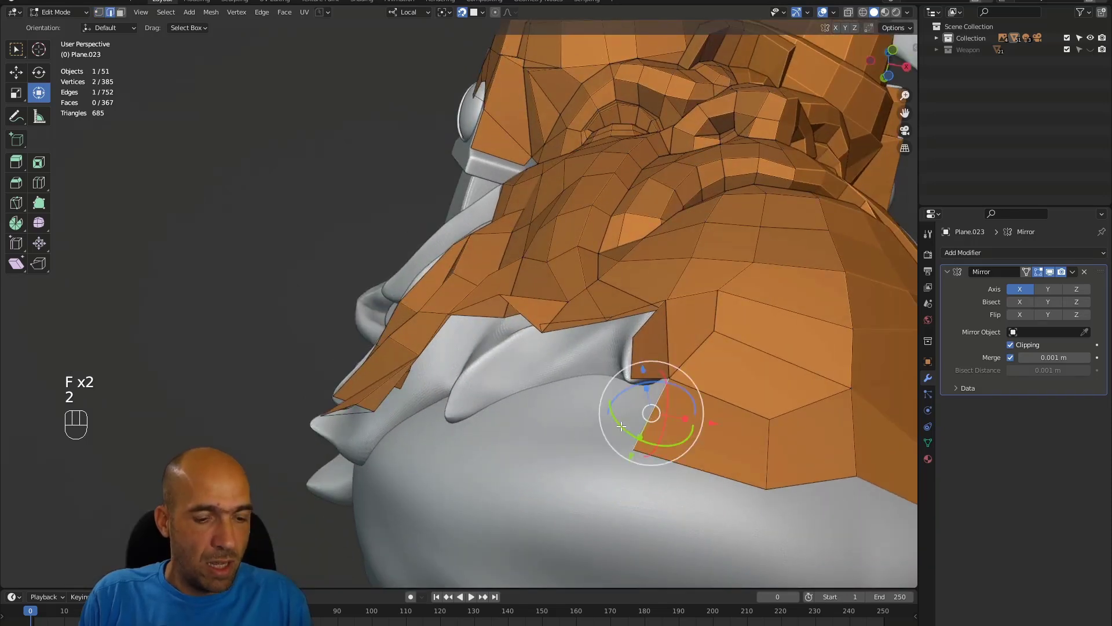
key("e")
left_click(543, 427)
middle_click_drag(543, 427, 642, 389, "alt")
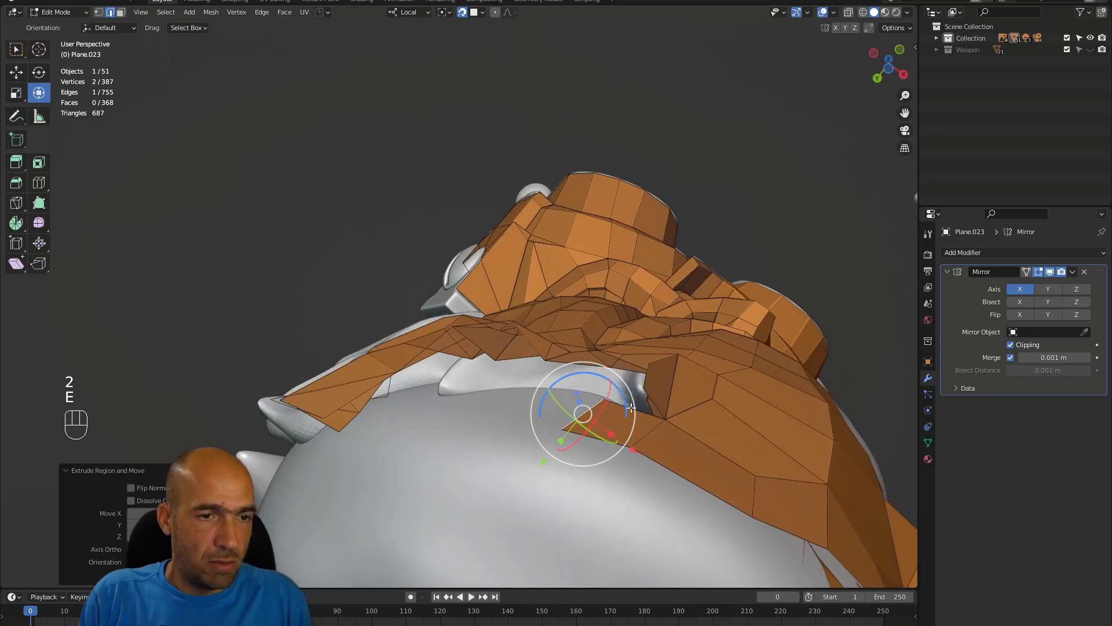
Step: Fill the gap between the under-chin strip and the front spike with a face and reposition its corner vertex
left_click(631, 407)
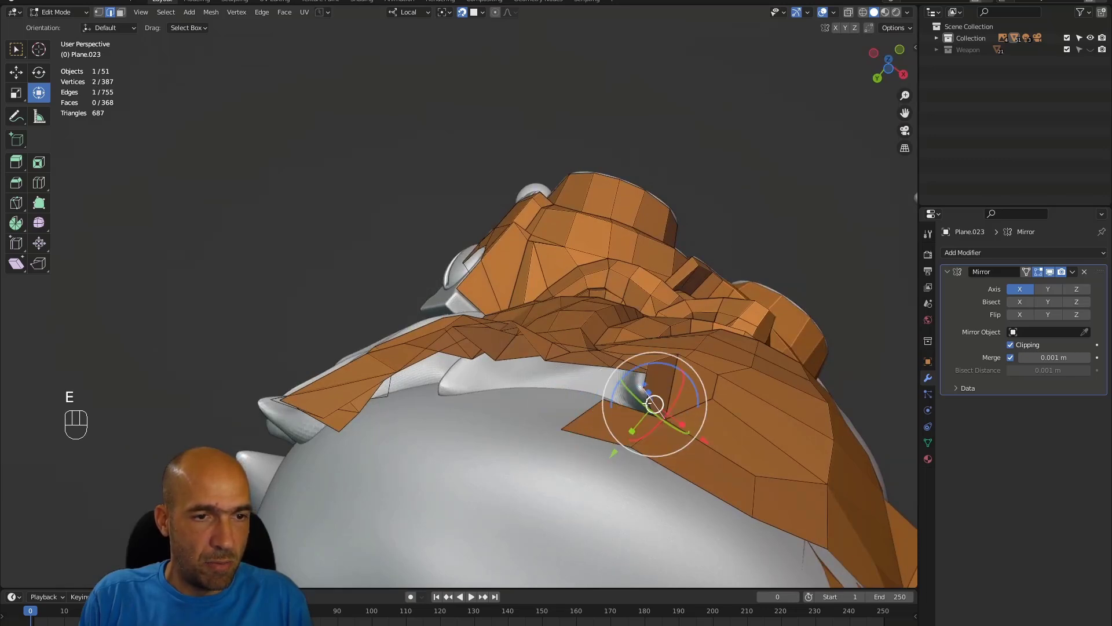
left_click_drag(646, 376, 625, 443, "alt")
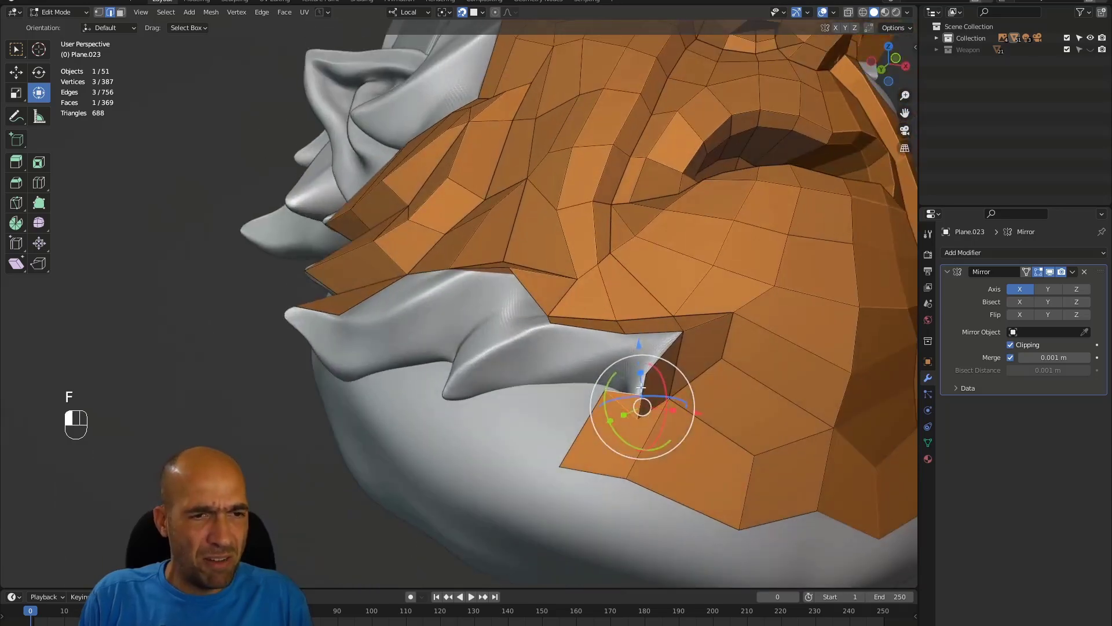
left_click_drag(634, 375, 602, 367, "alt")
key("1")
key("g")
left_click(613, 374)
Step: Extrude the open edge behind the front spike back over the next small spike and reposition the new face's upper corner
key("2")
key("2")
key("e")
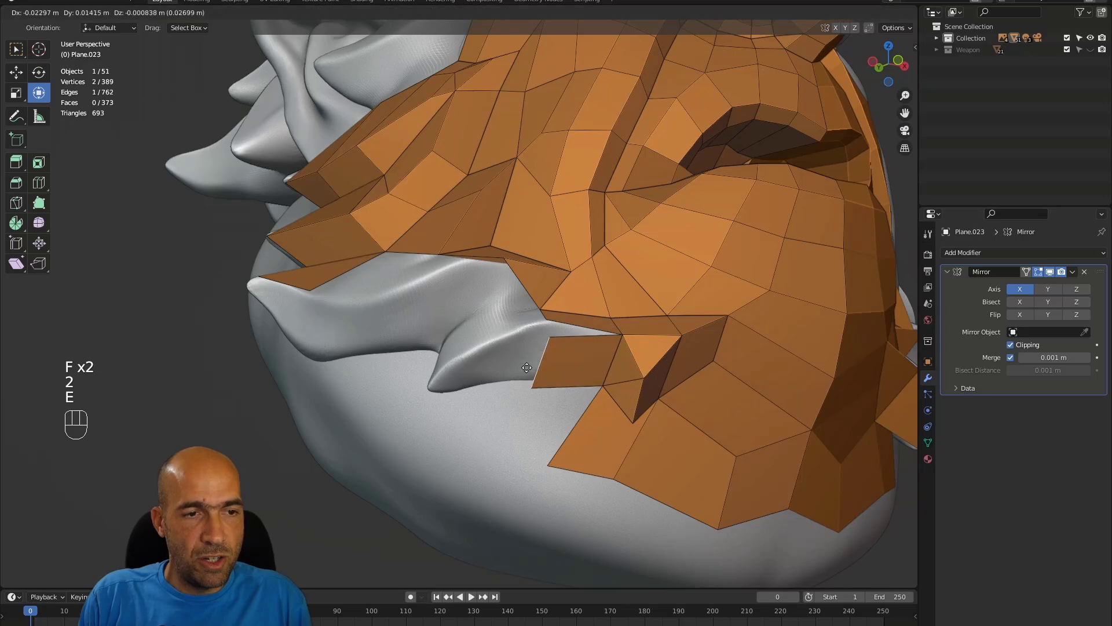
left_click(521, 360)
key("1")
left_click(533, 331)
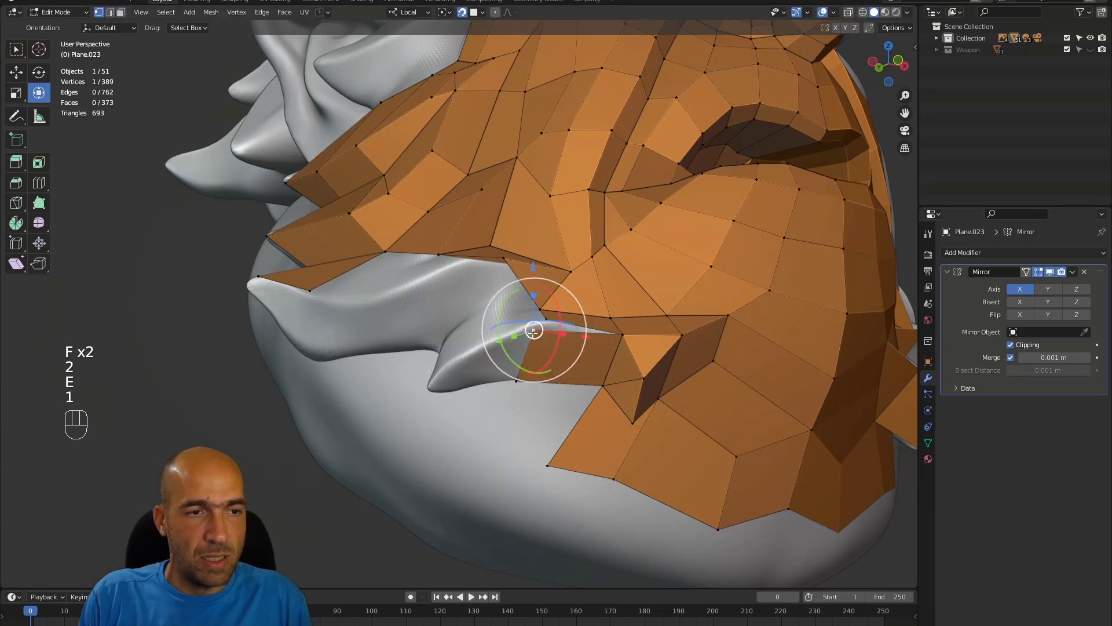
key("g")
left_click(521, 348)
Step: Fill the openings around the new face behind the front spike, linking it to the surrounding strips
left_click_drag(521, 348, 571, 328, "alt")
key("2")
left_click_drag(554, 369, 571, 435, "alt+shift")
key("1")
key("f")
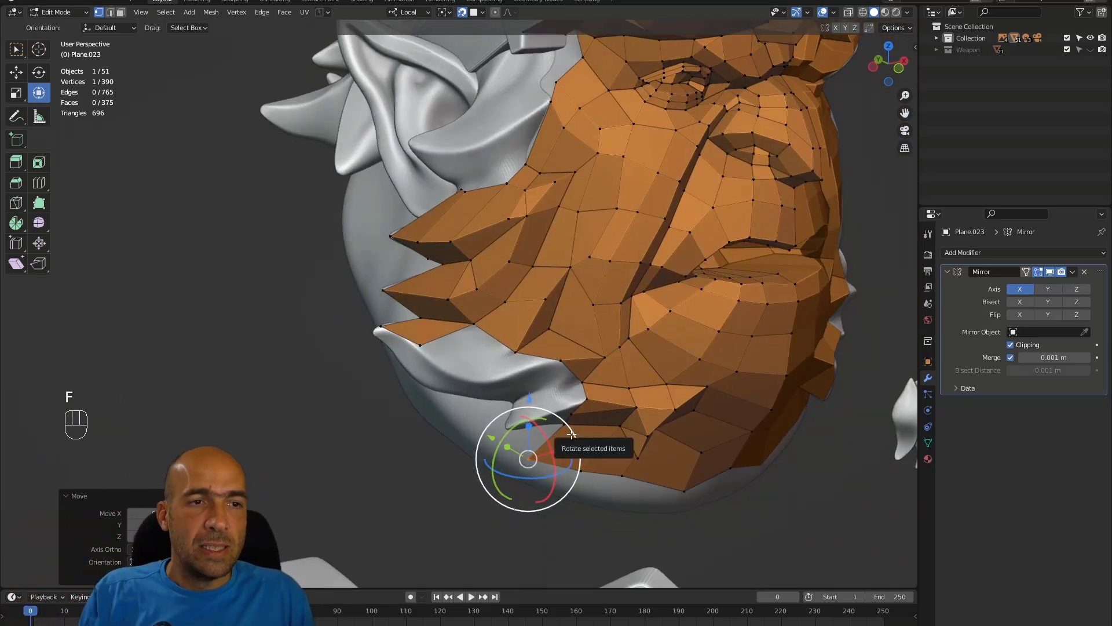
Step: Add a face on the lowest side spike from the open corner where it meets the spike above
middle_click_drag(569, 433, 609, 392, "alt")
right_click_drag(609, 392, 556, 272, "alt")
left_click_drag(556, 272, 547, 306, "alt")
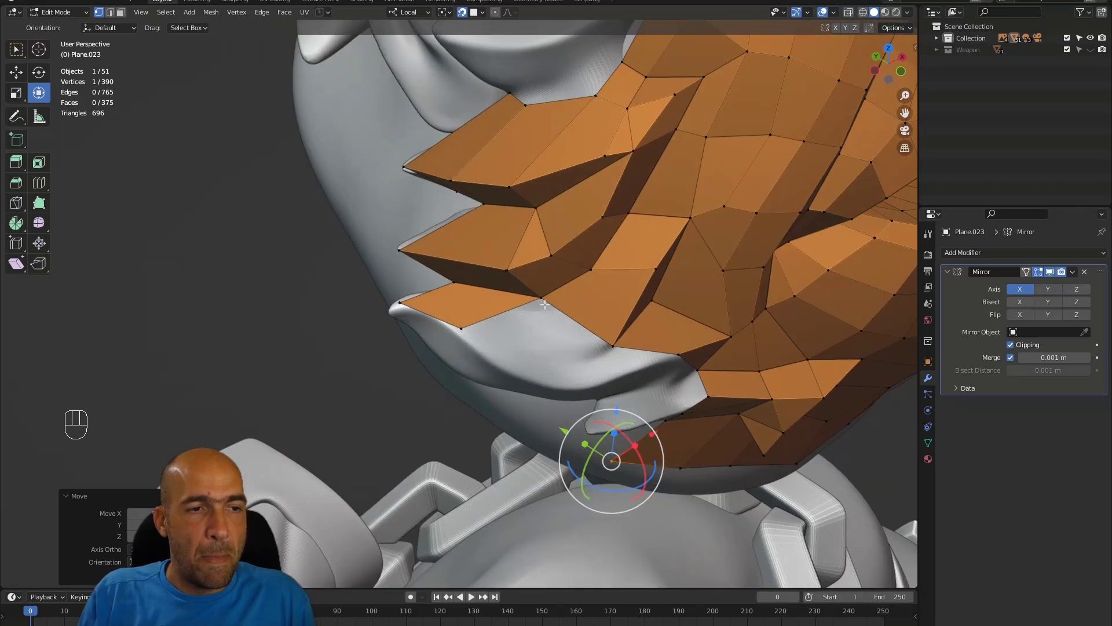
left_click(542, 299)
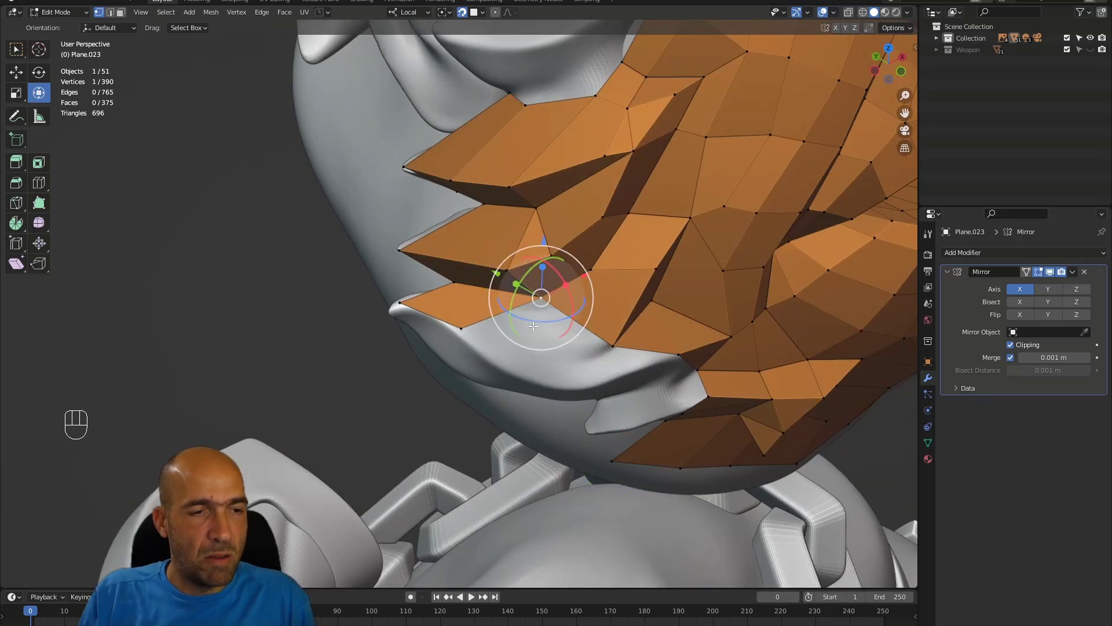
key("f")
left_click(531, 331)
left_click_drag(556, 362, 525, 339, "alt")
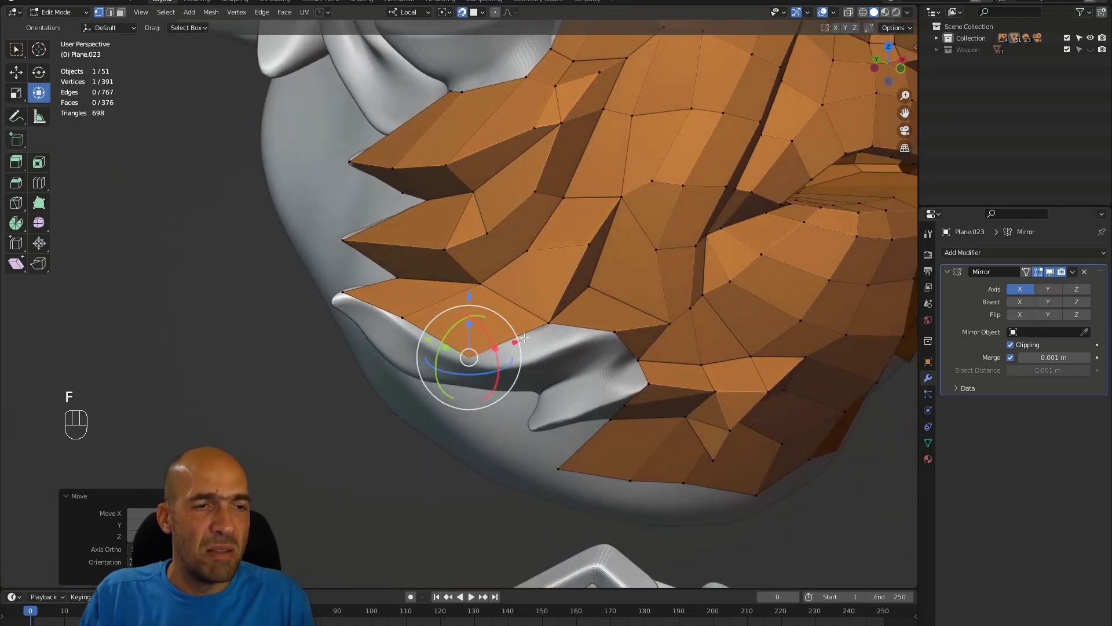
key("2")
left_click(525, 332)
key("e")
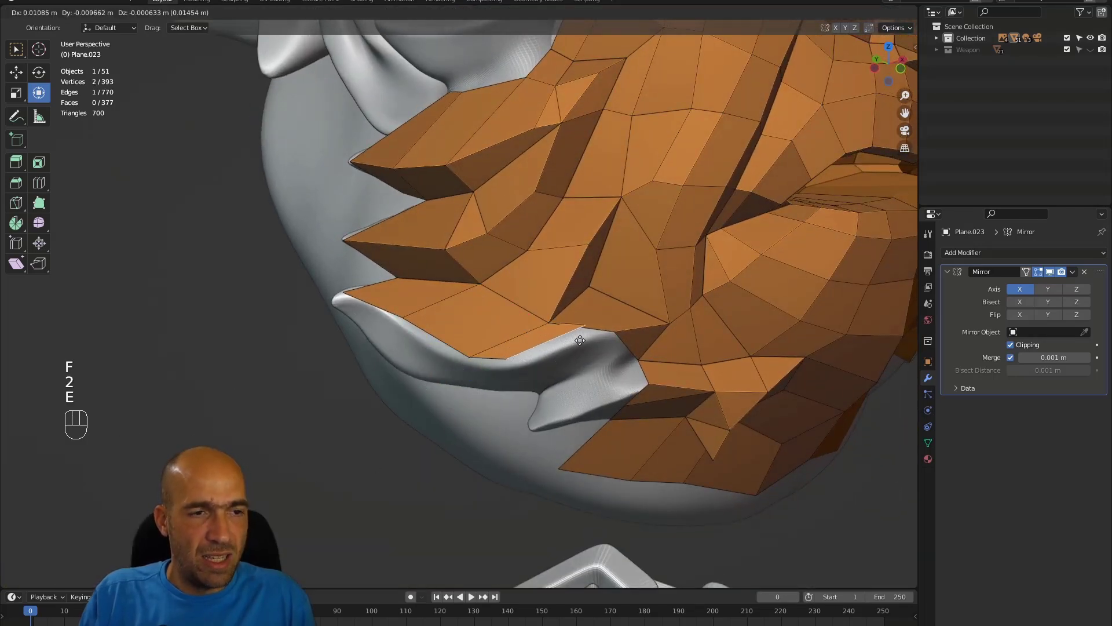
right_click(583, 342)
key("ctrl+z")
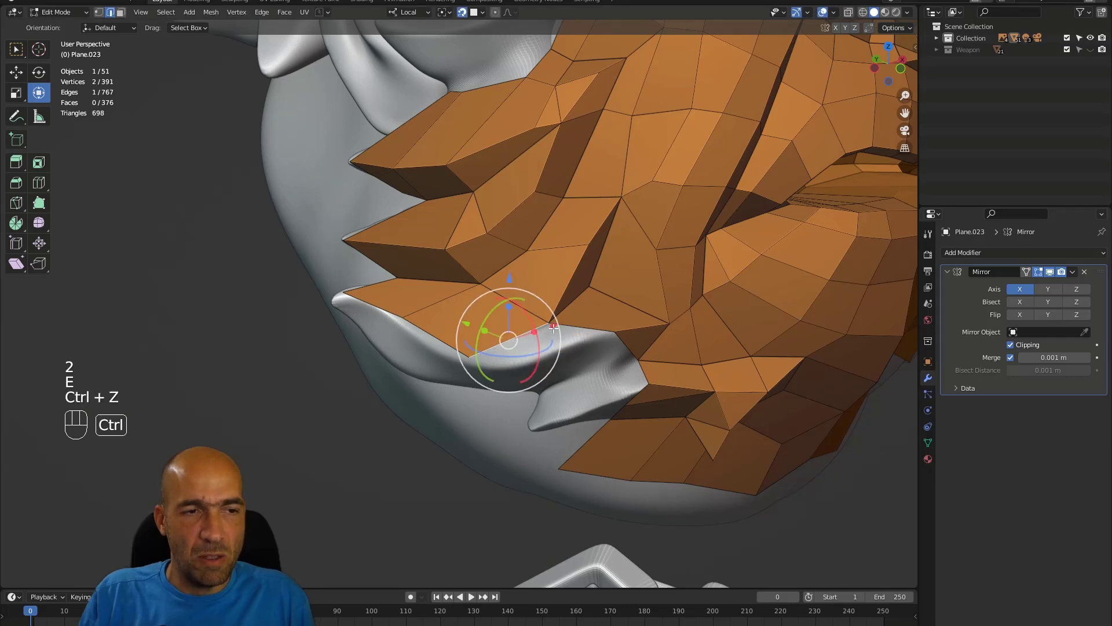
Step: Fill the next open corner along the lowest side spike with a face and reposition its vertex on the sculpt
key("1")
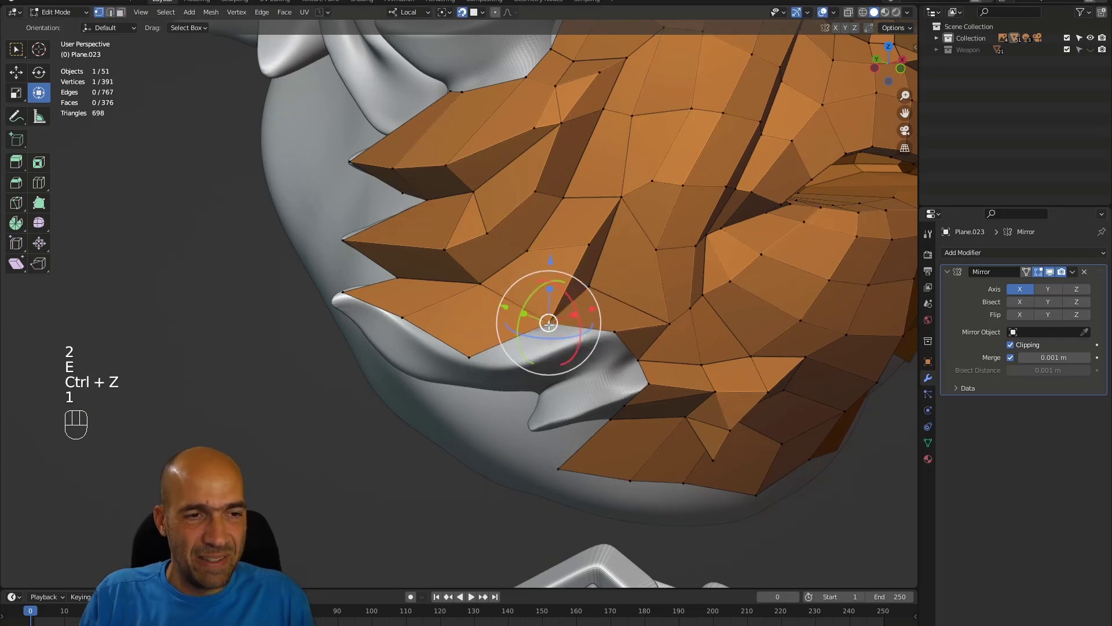
key("f")
left_click(540, 327)
left_click_drag(541, 327, 622, 334, "alt")
middle_click_drag(622, 336, 617, 336, "alt")
key("g")
left_click(624, 338)
Step: Add two more faces from the open corners, continuing the lowest side spike's strip to the small spike's base
left_click_drag(624, 337, 643, 347, "alt")
key("f")
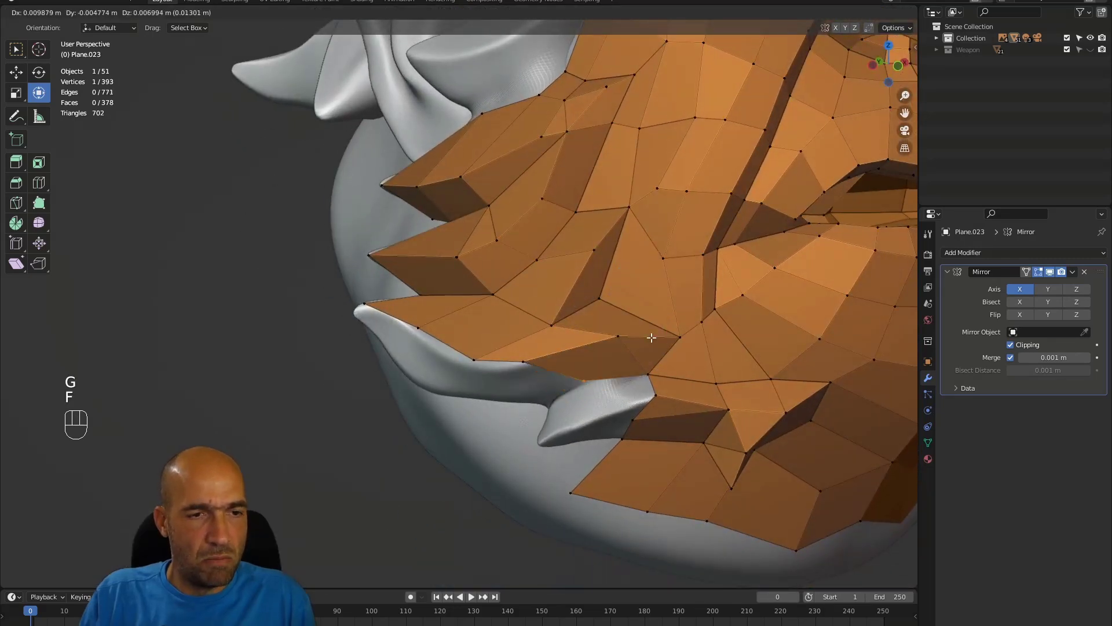
left_click(674, 336)
left_click_drag(660, 365, 652, 372, "alt")
left_click(650, 374)
key("f")
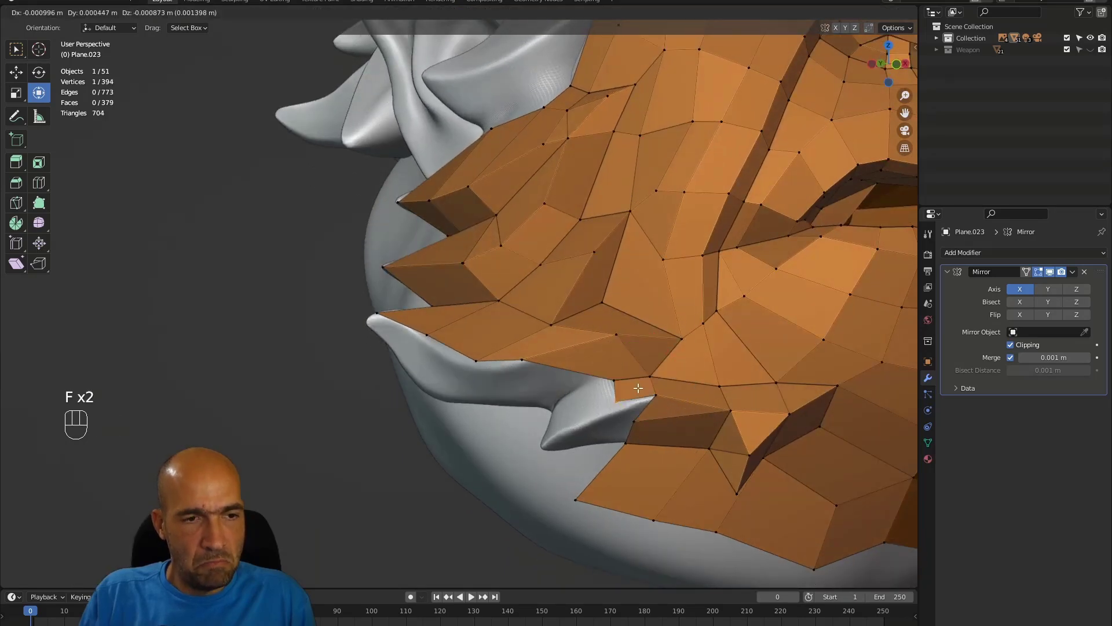
left_click(639, 394)
mouse_move(639, 394)
left_mouse_down("alt")
mouse_move(601, 393)
mouse_move(635, 400)
left_mouse_up("alt")
Step: Close the triangular gap at the base of the small lower spike with a face
key("2")
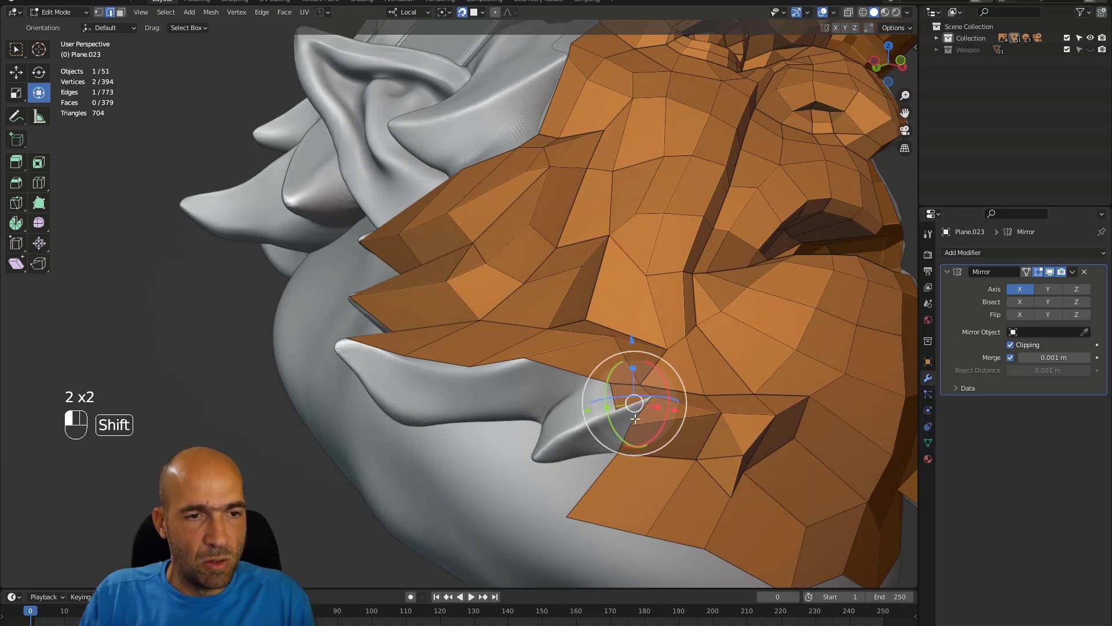
key("1")
left_click_drag(640, 413, 563, 499, "alt")
left_click(631, 428)
Step: Adjust the lower end corner of the under-chin strip and extrude the strip's end edge back beneath the small spike
left_click(559, 491)
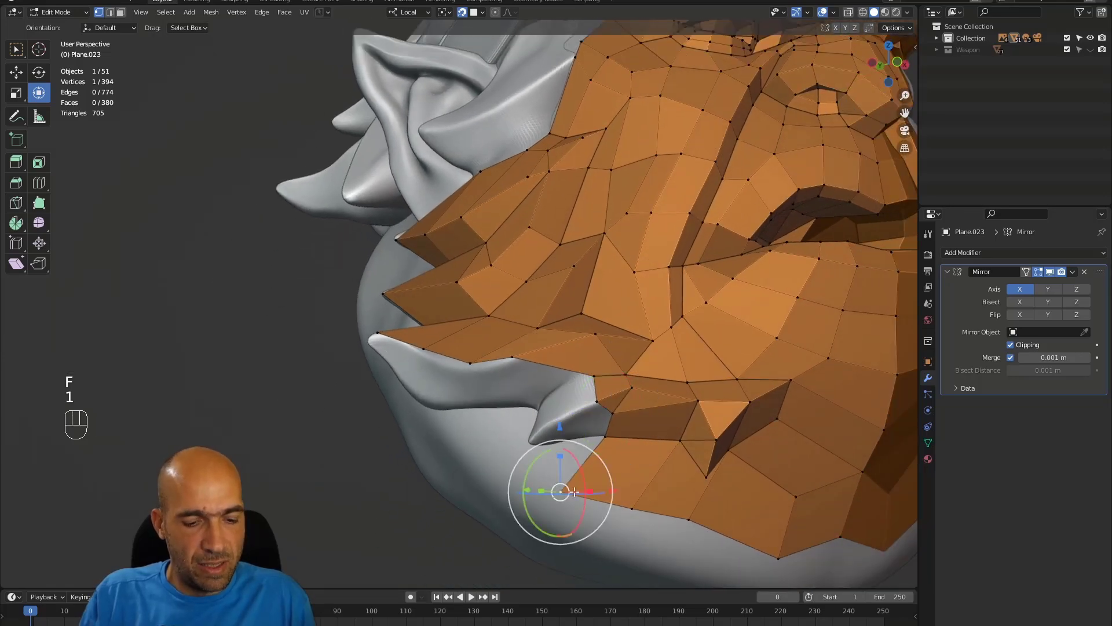
key("g")
left_click(596, 500)
middle_click_drag(597, 500, 571, 456)
key("2")
left_click(594, 468)
left_click_drag(571, 456, 584, 462, "alt")
key("e")
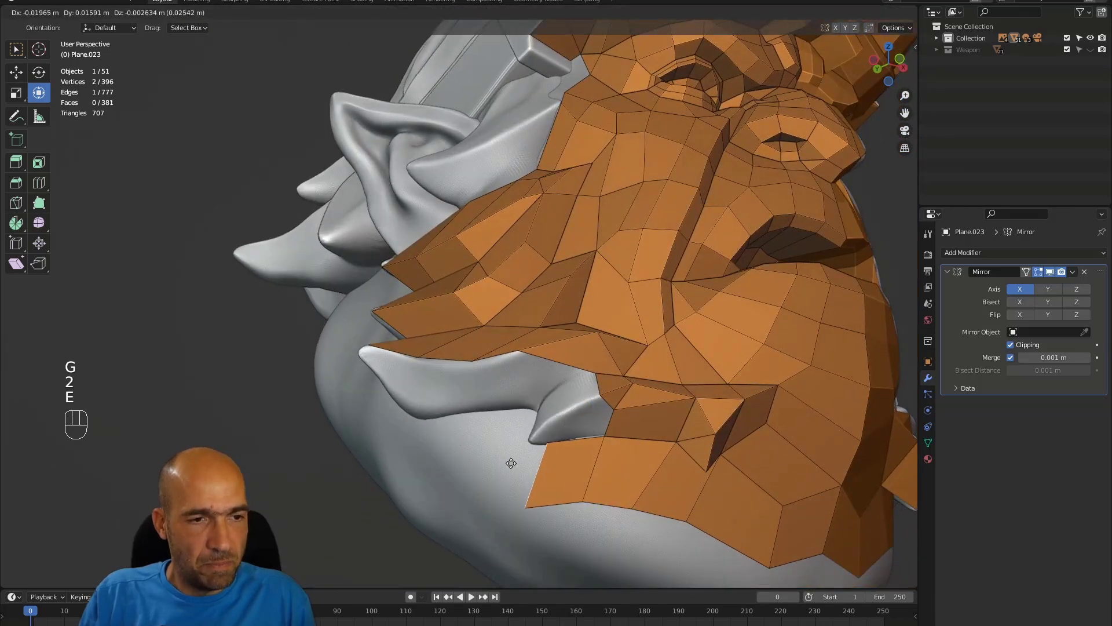
left_click(500, 488)
Step: Reposition the lower corner of the newly extruded under-chin face on the sculpt
key("1")
left_click(506, 511)
key("g")
left_click(505, 502)
left_click_drag(506, 501, 583, 411, "alt")
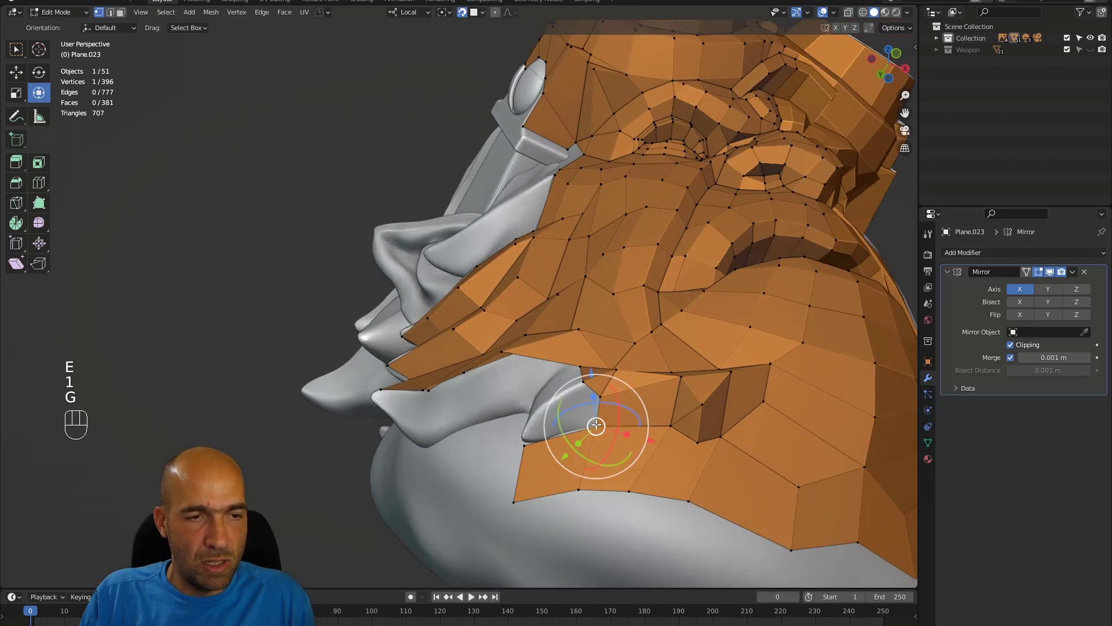
Step: Add a face up the side of the small lower spike from its corner with the under-chin strip
key("f")
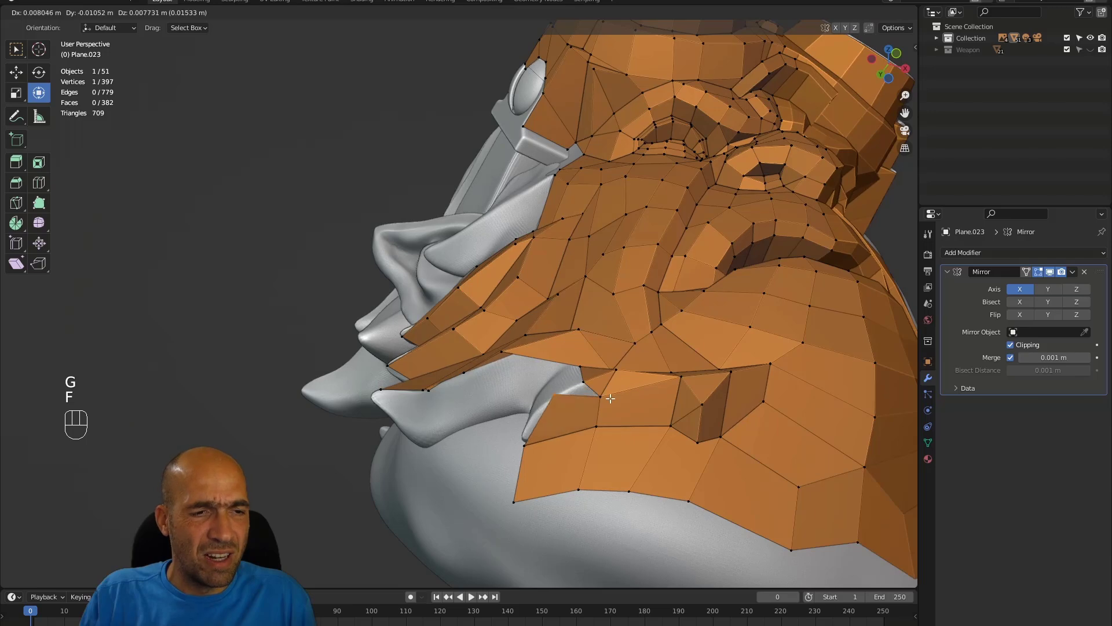
left_click(607, 402)
mouse_move(607, 403)
left_mouse_down("alt")
mouse_move(592, 387)
mouse_move(607, 401)
left_mouse_up("alt")
Step: Fill the gap above the small spike's side face and extend another face across the top of the spike
key("2")
key("1")
key("f")
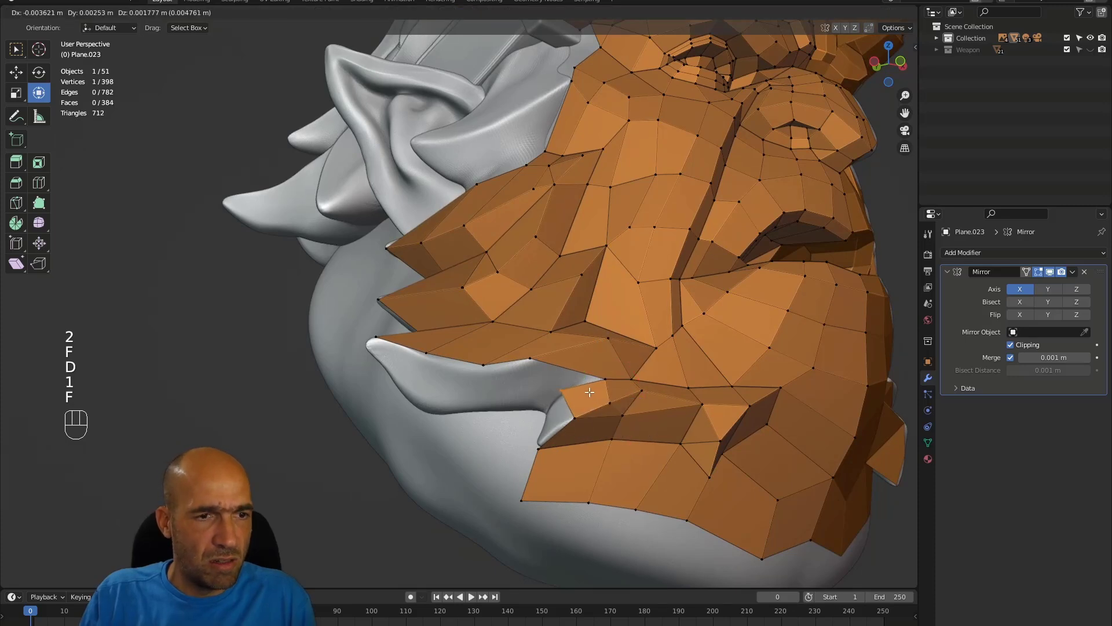
left_click(589, 392)
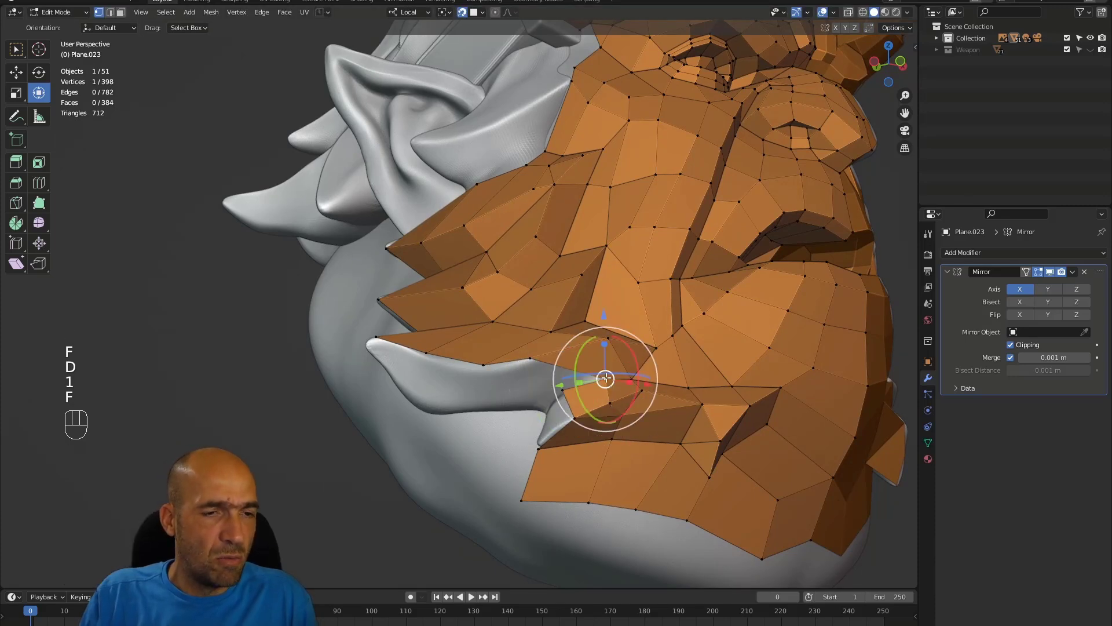
key("f")
left_click(606, 377)
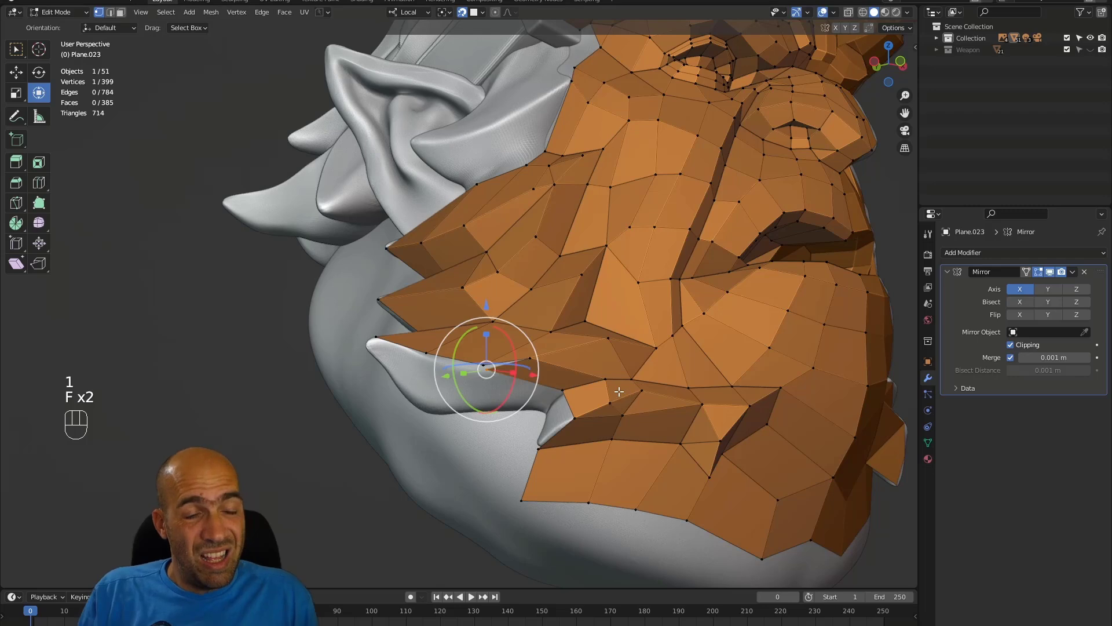
key("ctrl+z")
key("ctrl+z")
Step: Add a face over the rear side of the small lower spike and reposition its outer corner on the sculpt
middle_click_drag(570, 379, 615, 428, "alt+shift")
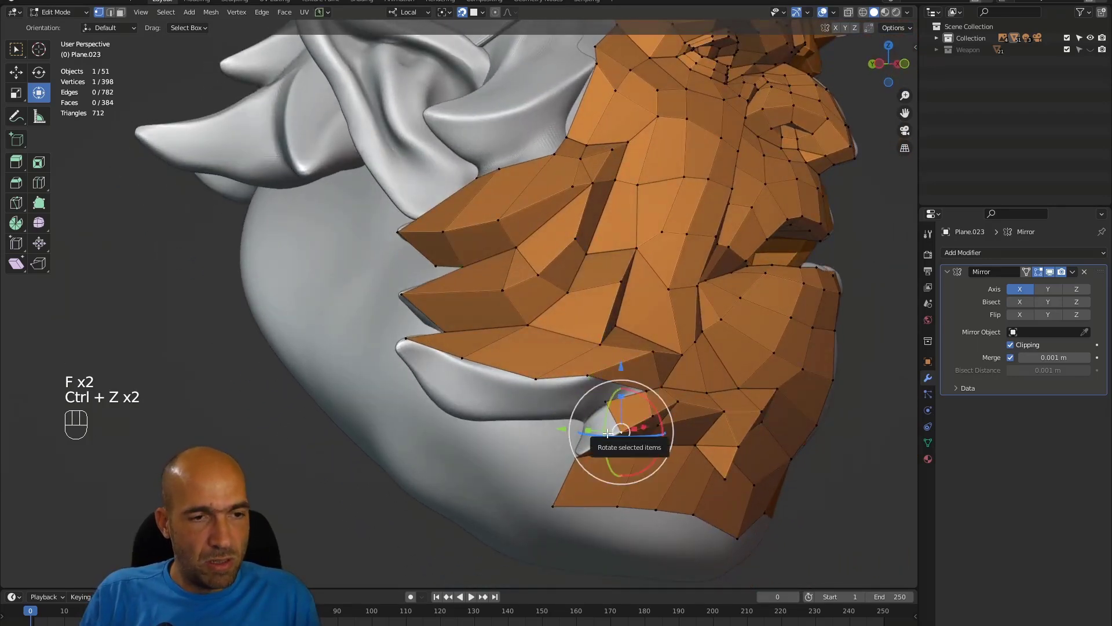
key("f")
left_click(619, 426)
middle_click_drag(582, 422, 555, 425, "alt")
left_click_drag(554, 425, 577, 458, "alt")
key("g")
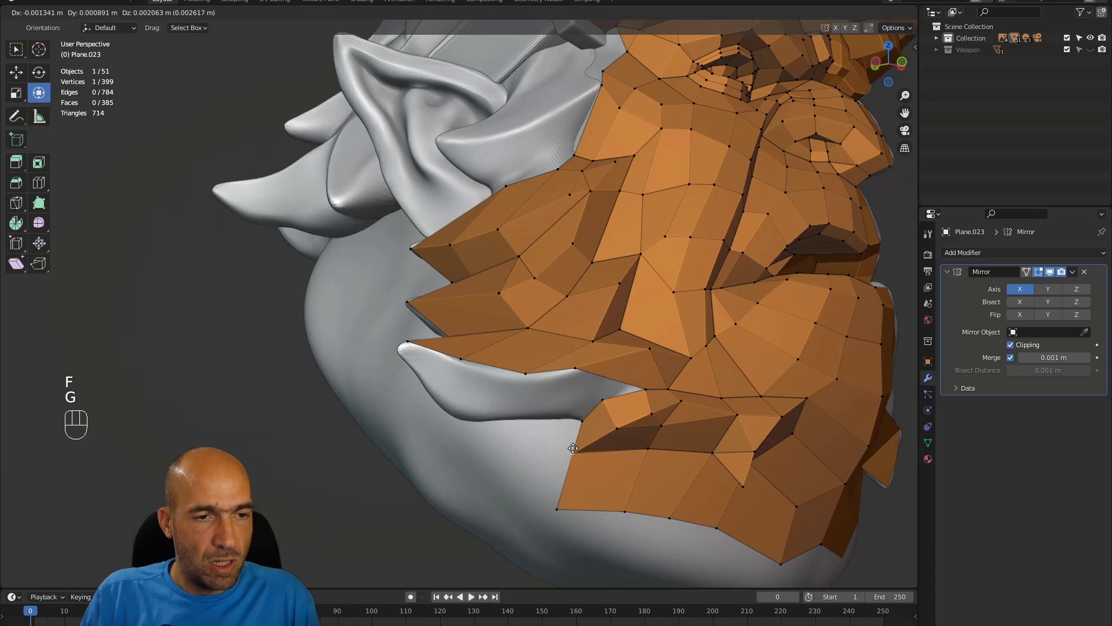
left_click(573, 447)
Step: Fill the gap between the small spike and the long lower spike, and reposition a vertex along the long spike's edge
middle_click_drag(573, 449, 610, 387, "alt")
key("2")
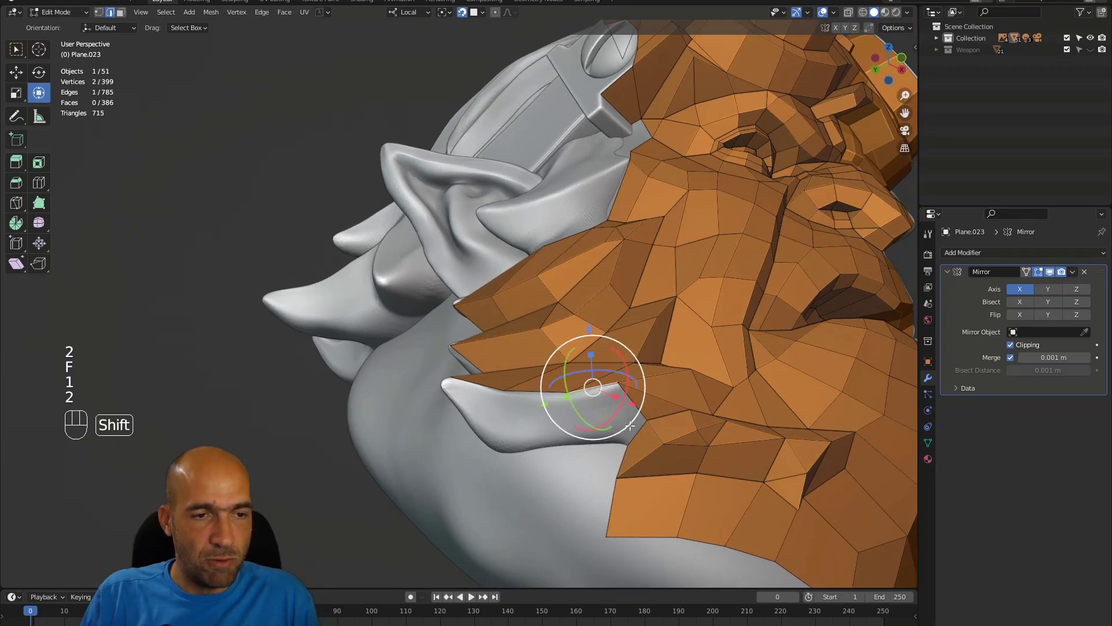
left_click_drag(600, 423, 602, 452, "alt")
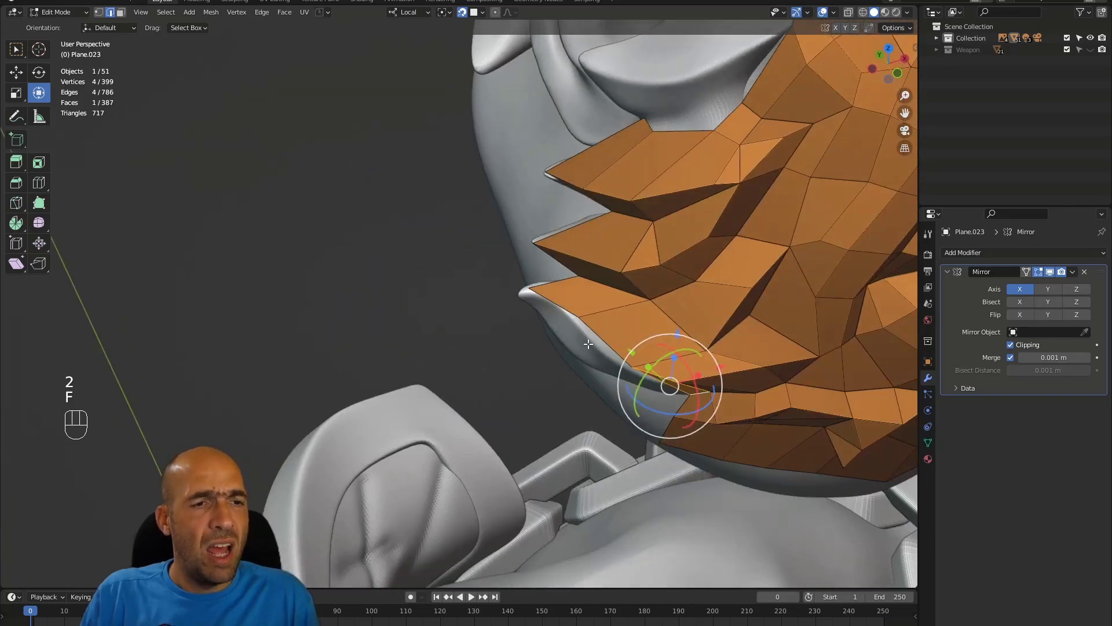
key("g")
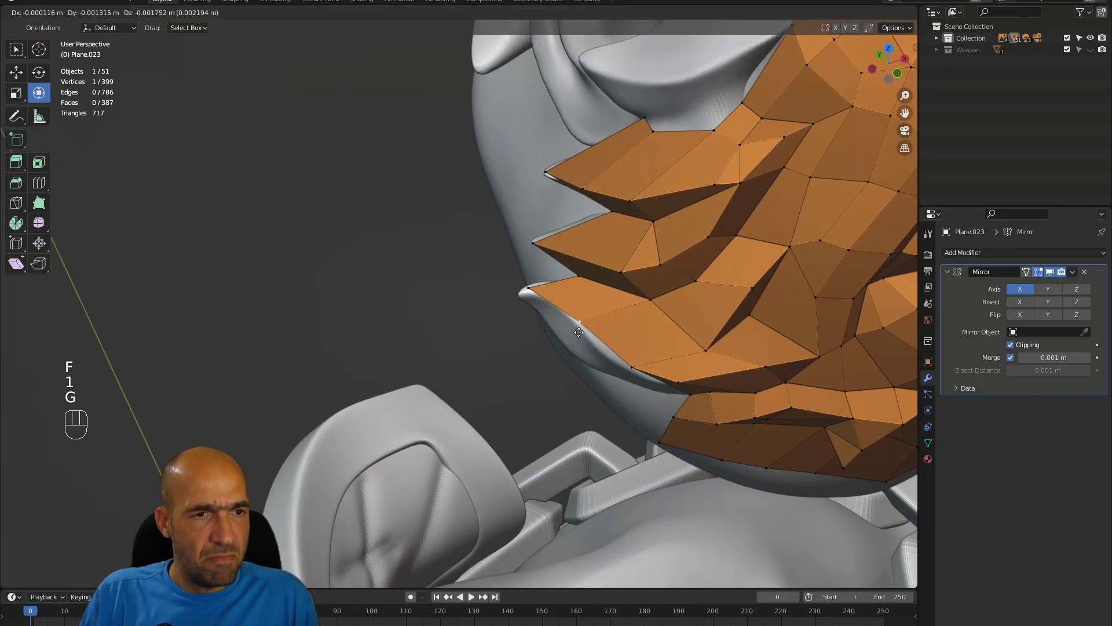
left_click(578, 325)
Step: Extrude the small spike's rear edge back beneath the long lower spike and rotate the new edge upright
middle_click_drag(620, 406, 649, 317, "alt")
left_click_drag(648, 317, 708, 361, "alt")
key("2")
key("e")
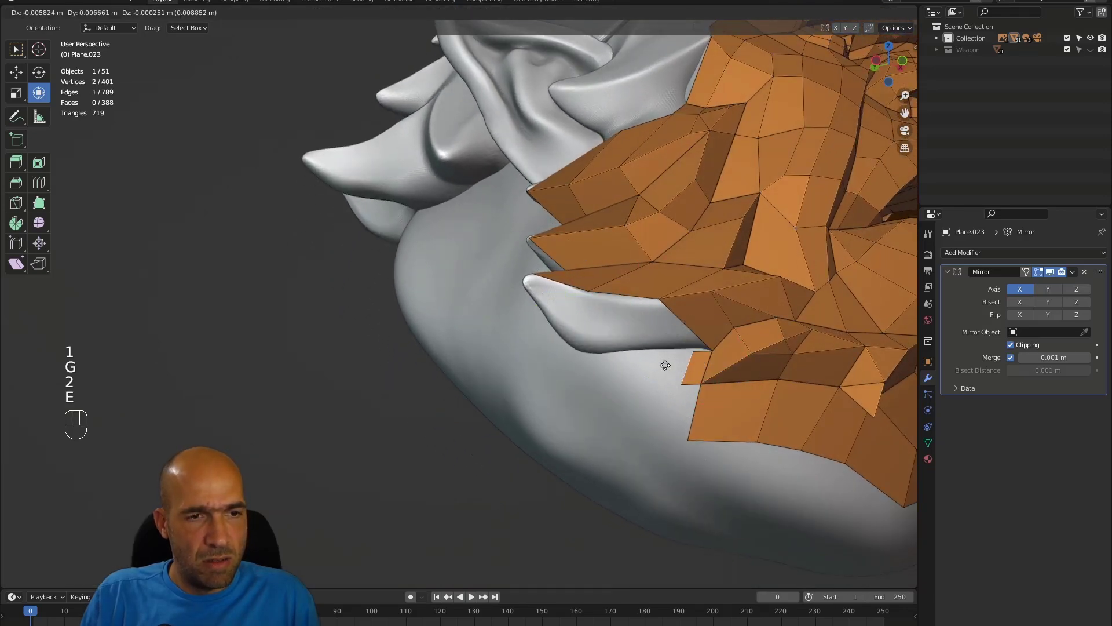
left_click(616, 364)
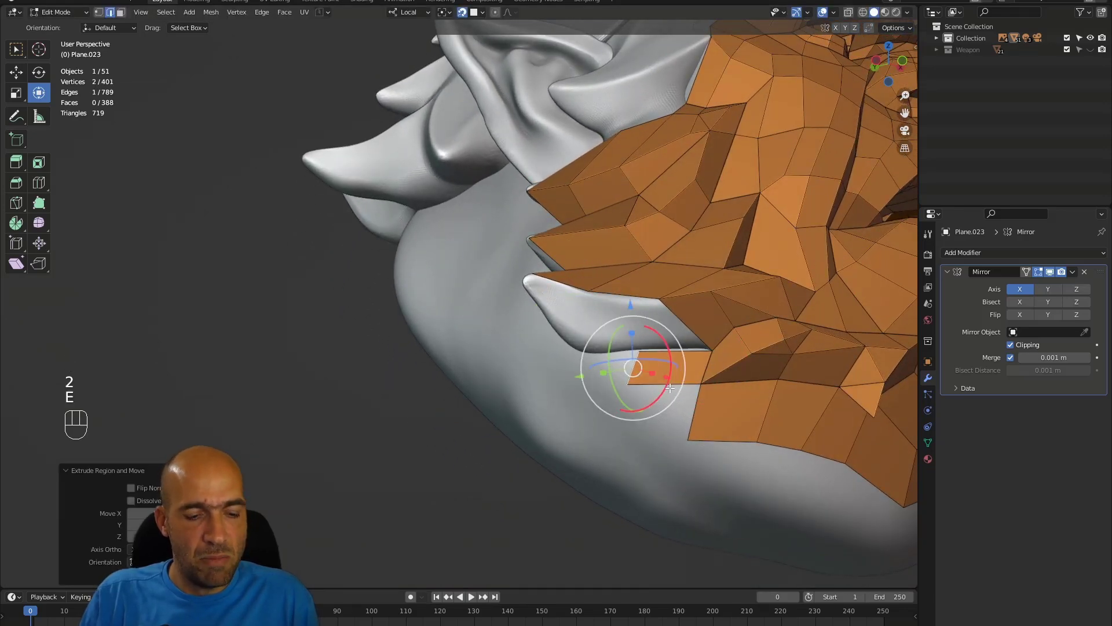
key("r")
left_click(704, 386)
Step: Add a face beneath the extruded one, extending the end of the under-chin strip back along the jaw
key("1")
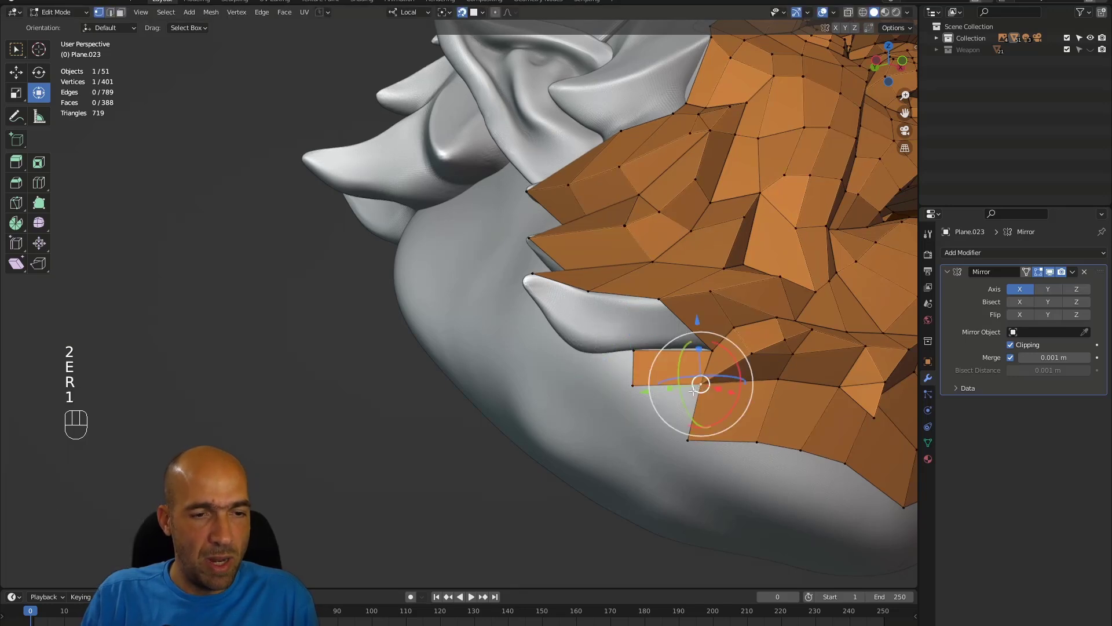
key("f")
left_click(672, 408)
middle_click_drag(672, 407, 702, 400, "alt")
middle_click_drag(702, 400, 713, 457, "alt+shift")
middle_click_drag(713, 456, 706, 391, "alt")
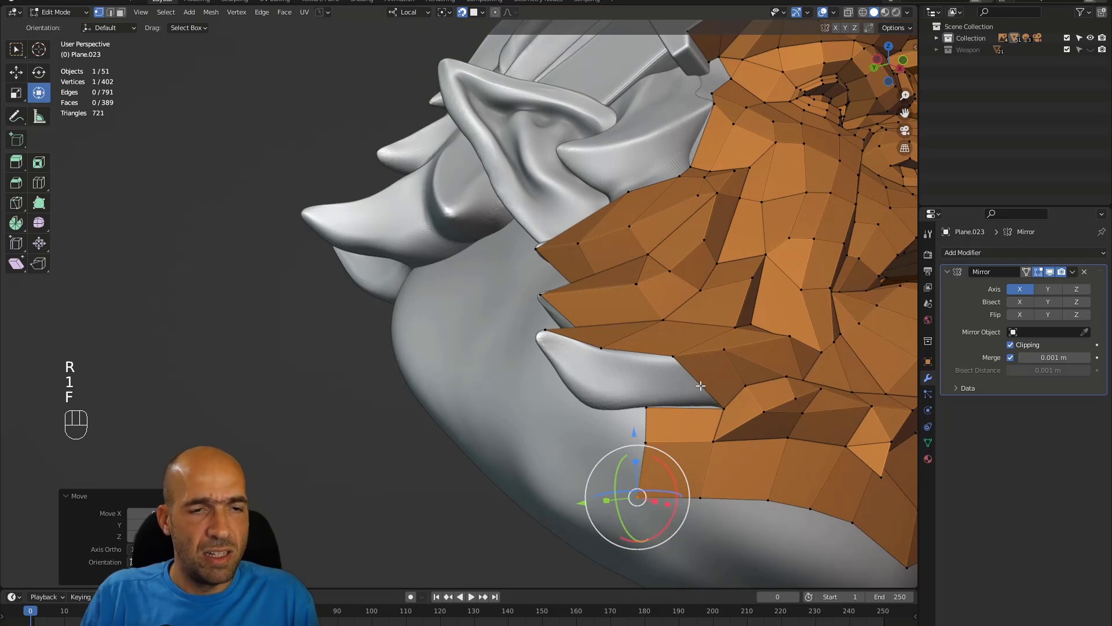
Step: Fill the triangular gap at the long lower spike's base and reposition the adjoining vertex on the spike's edge
key("2")
left_click(700, 385)
left_click(692, 406, "shift")
middle_click_drag(656, 385, 695, 375, "alt")
key("1")
left_click(714, 377)
middle_click_drag(666, 418, 660, 394, "alt")
key("g")
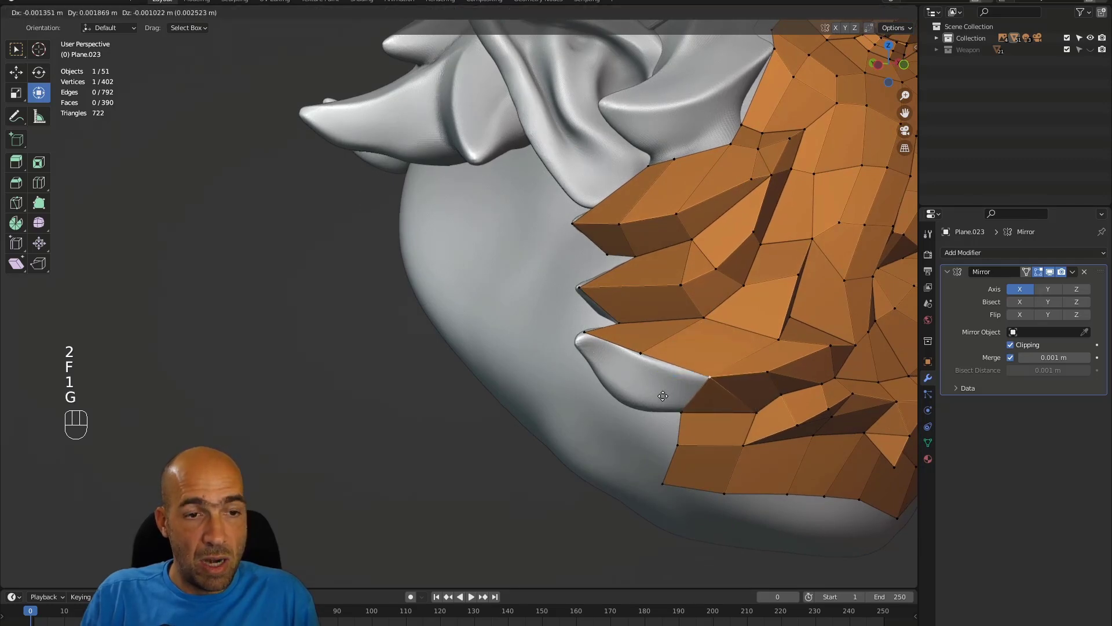
left_click(663, 396)
Step: Add a face at the end of the middle beard spike and fill the small triangular gap beside it
left_click_drag(664, 396, 689, 409, "alt")
left_click_drag(630, 319, 626, 289, "alt")
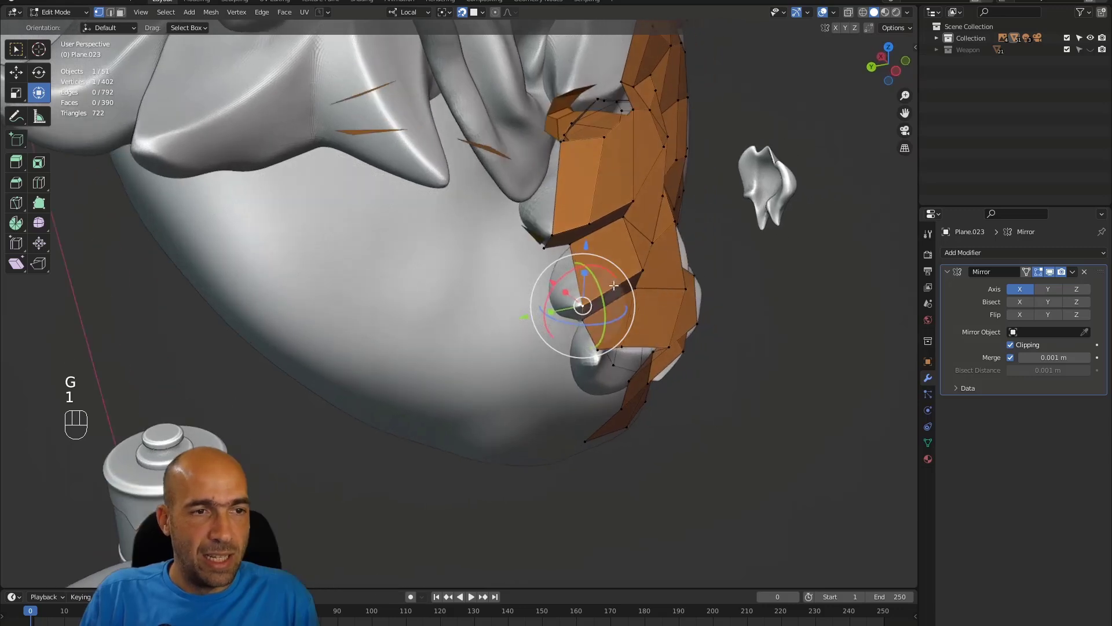
left_click_drag(570, 245, 574, 248, "alt")
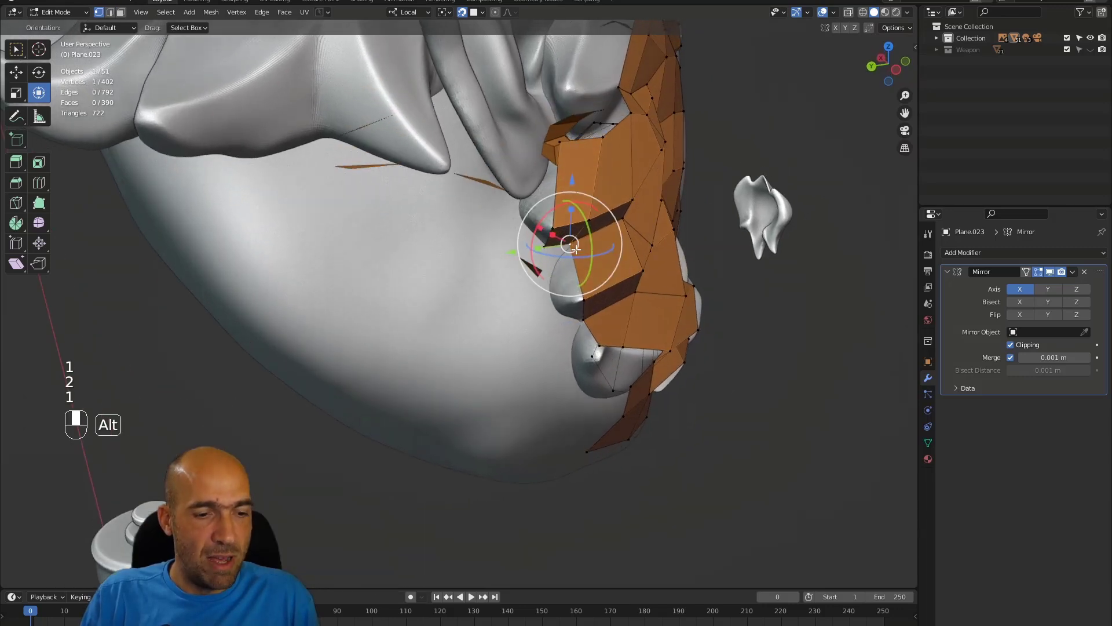
key("f")
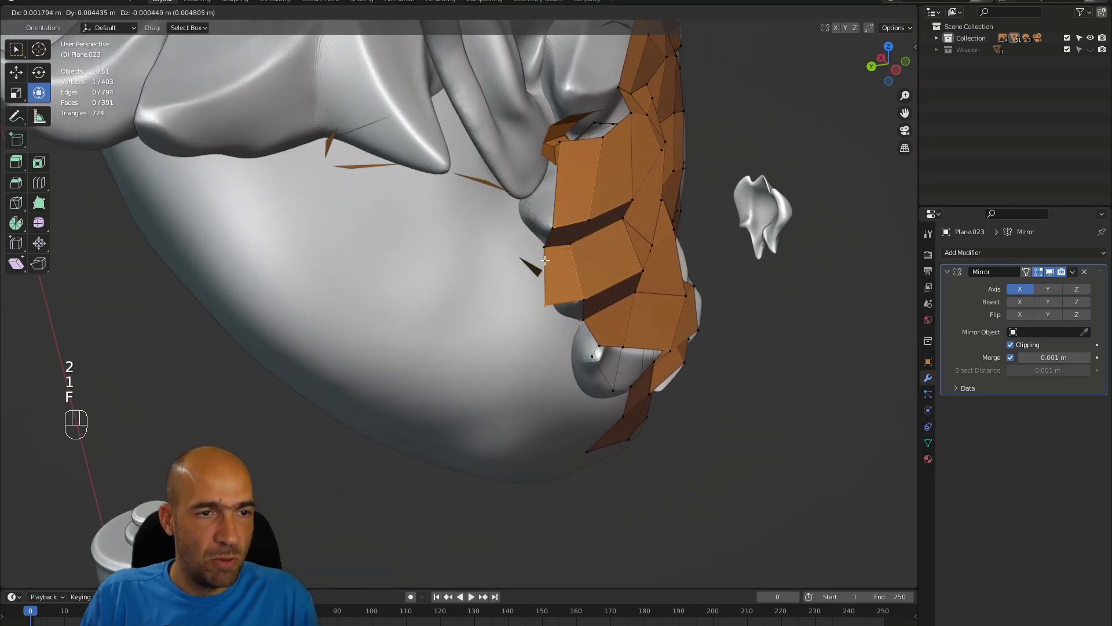
left_click(547, 264)
left_click_drag(555, 275, 563, 254, "alt")
key("2")
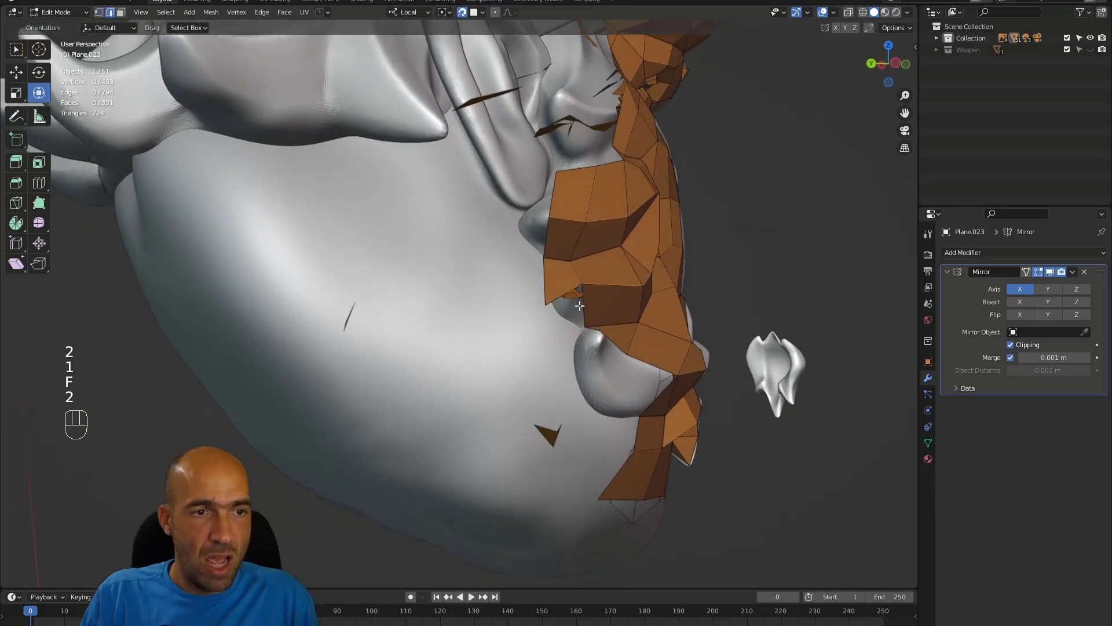
key("f")
left_click_drag(568, 297, 606, 324, "alt")
key("1")
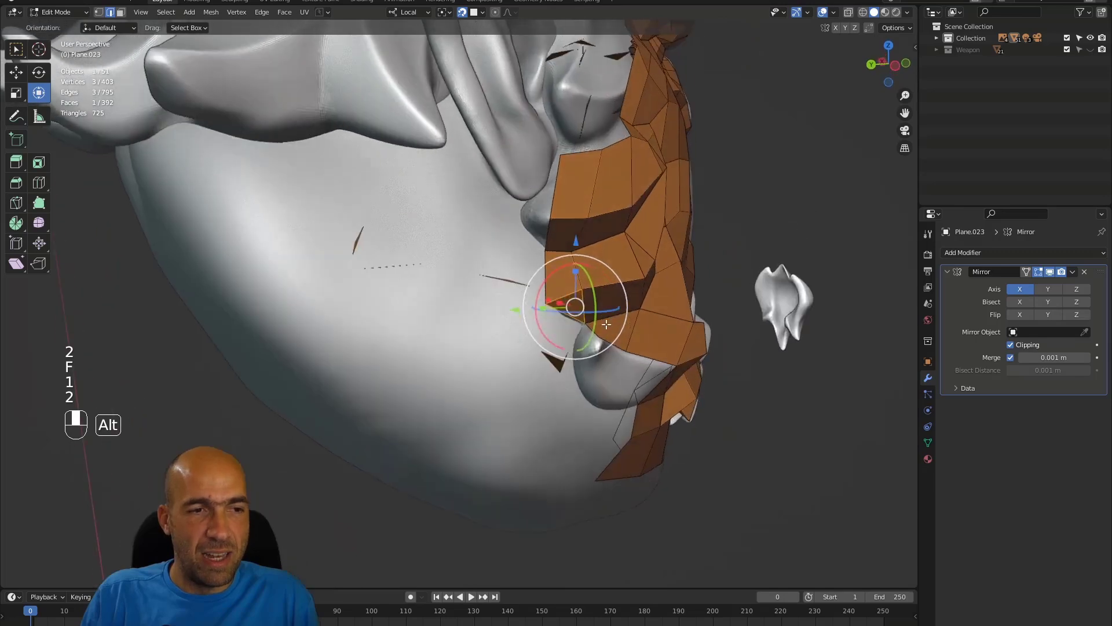
Step: Extrude the edge behind the spike tips back onto the neck, rotate and move it into place, and fill the adjoining triangular gap
left_click(545, 267)
left_click_drag(545, 268, 500, 244, "alt")
key("e")
left_click(490, 239)
key("r")
left_click(560, 348)
key("g")
left_click(553, 339)
mouse_move(553, 339)
left_mouse_down("alt")
mouse_move(578, 316)
mouse_move(565, 325)
left_mouse_up("alt")
left_click(553, 281)
key("f")
Step: Add two faces along the side of the long lower spike, reaching its tip
left_click_drag(524, 277, 489, 291, "alt")
left_click_drag(556, 290, 565, 323, "ctrl+alt")
left_click_drag(564, 324, 506, 295, "alt+shift")
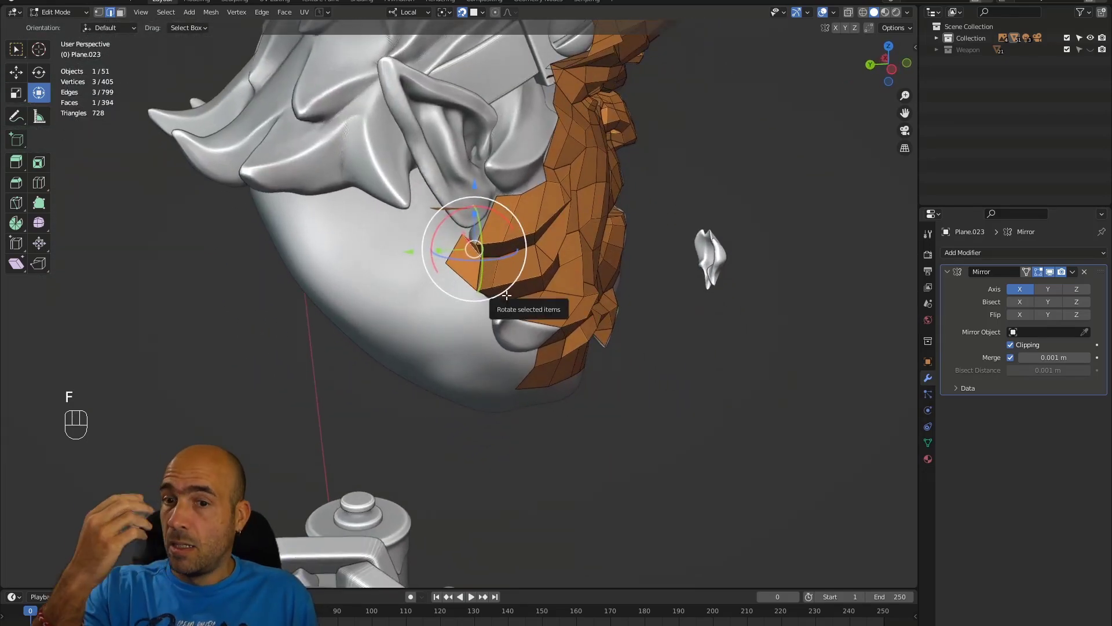
left_click_drag(506, 295, 490, 275, "alt")
left_click_drag(489, 275, 521, 295, "ctrl+alt")
left_click_drag(521, 295, 607, 339, "alt")
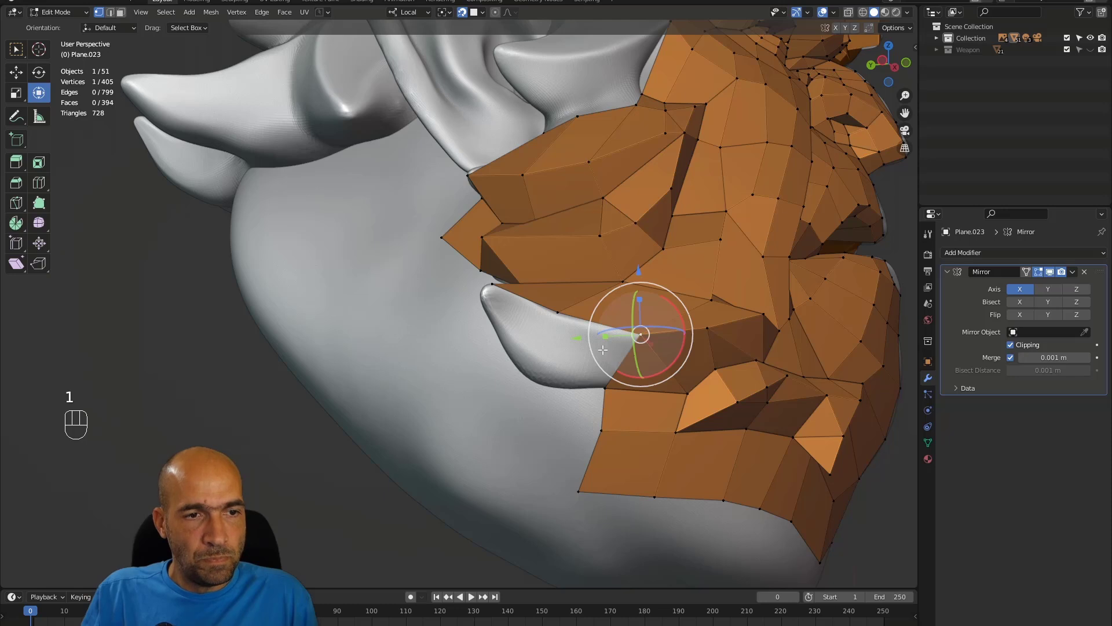
key("f")
left_click_drag(632, 363, 546, 373, "alt")
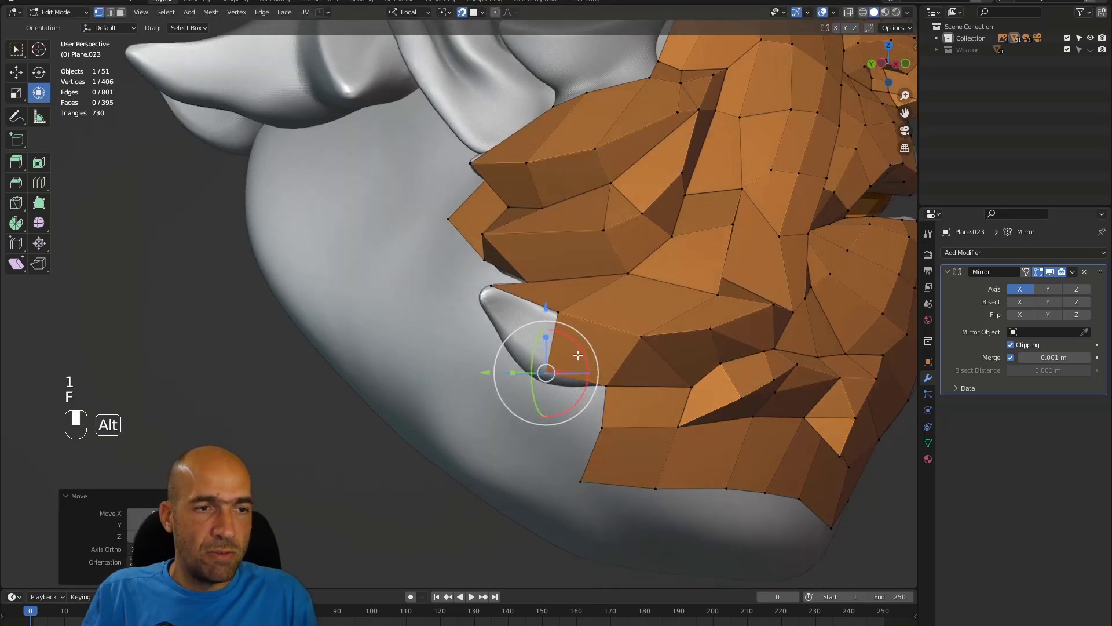
key("f")
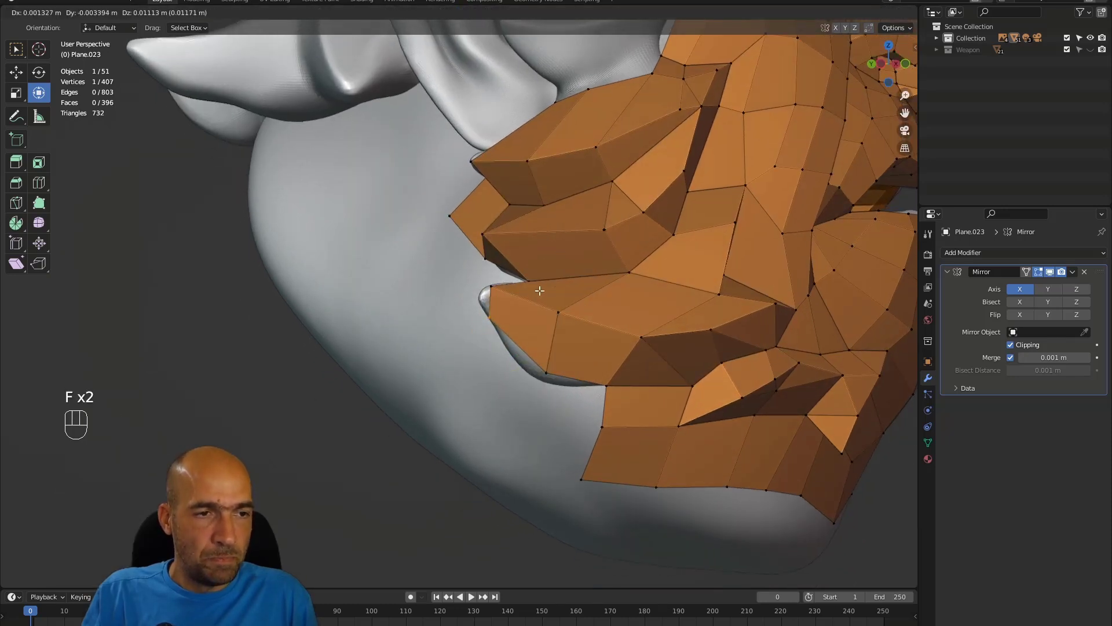
left_click(542, 289)
Step: Extrude the short end edge beneath the long lower spike backward and add faces joining it to the spike's underside
left_click_drag(542, 289, 570, 388, "alt")
left_click_drag(570, 388, 570, 328, "alt+shift")
mouse_move(570, 327)
left_mouse_down("alt")
mouse_move(577, 360)
mouse_move(584, 312)
mouse_move(575, 327)
left_mouse_up("alt")
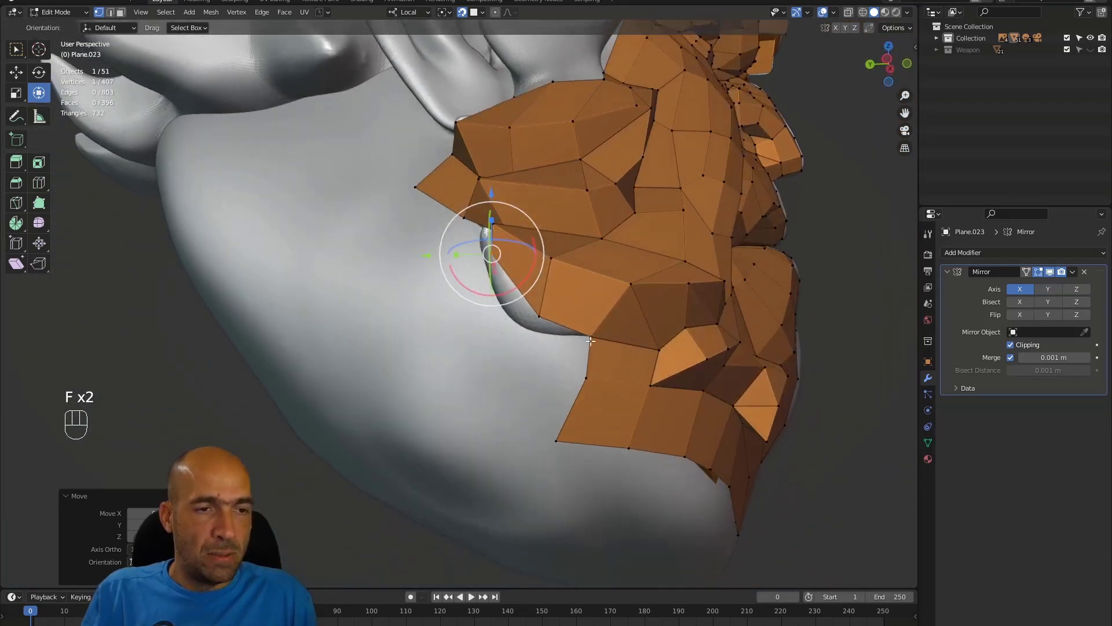
left_click(590, 339)
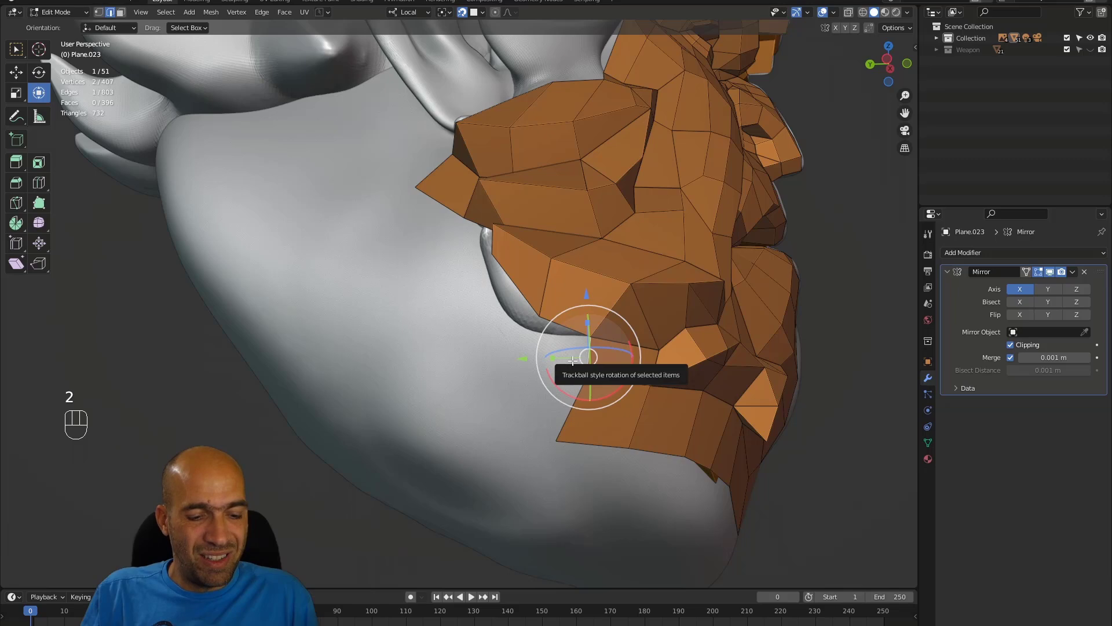
key("e")
left_click(492, 351)
left_click_drag(492, 351, 572, 329, "alt")
key("f")
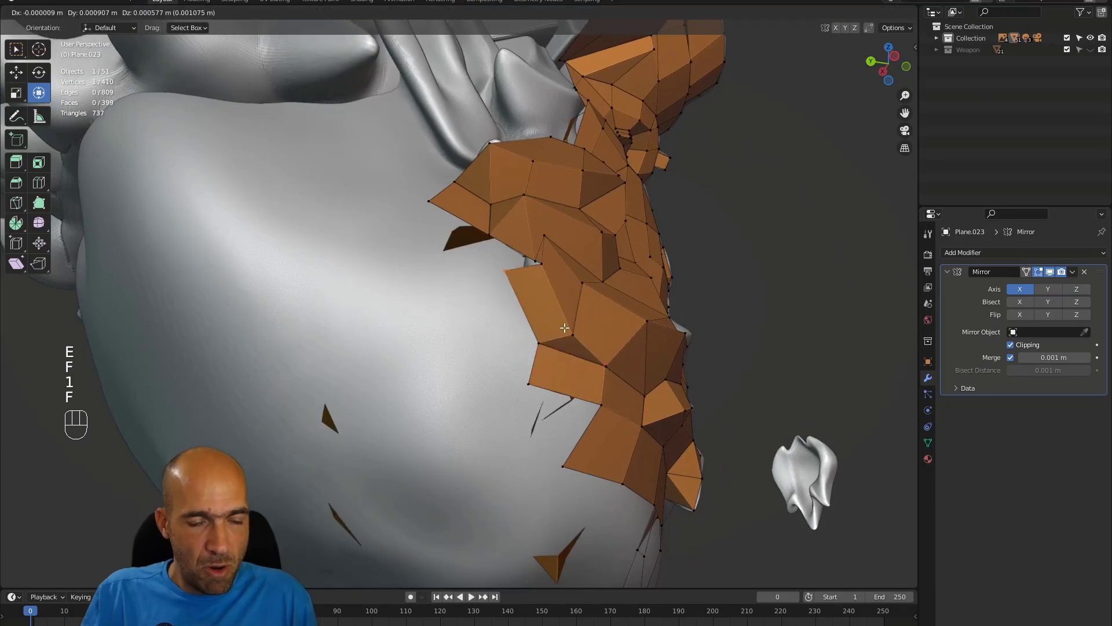
left_click(506, 286)
Step: Close the gap at the long lower spike's tip, adjust its corner vertex, and extend a face from there onto the neck
left_click_drag(570, 426, 461, 265, "alt")
key("2")
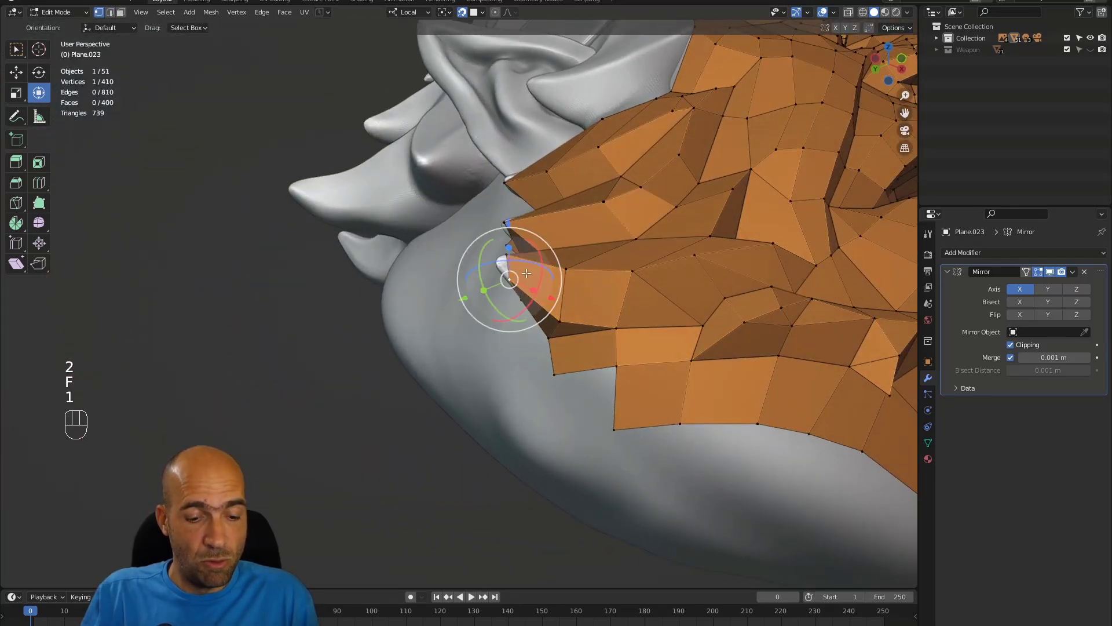
key("g")
left_click(514, 261)
left_click_drag(515, 261, 565, 244, "alt")
left_click(502, 252)
key("f")
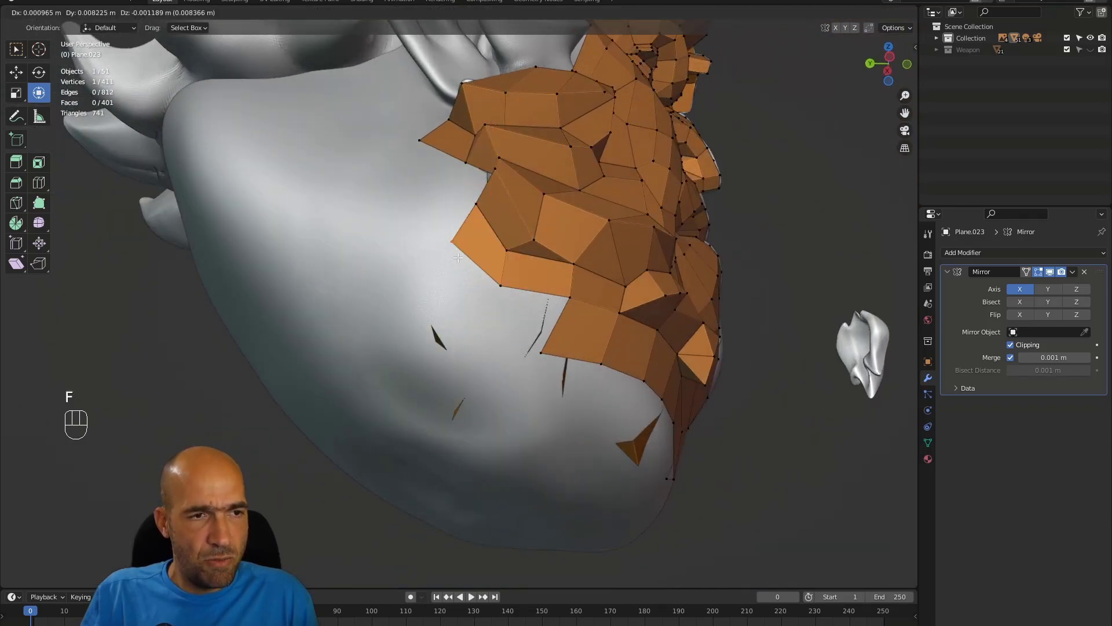
left_click(444, 273)
Step: Fill the two stepped notches behind the under-chin rows with faces, extending the mesh back along the jaw
left_click_drag(449, 274, 470, 272, "alt")
left_click(569, 289)
key("f")
left_click(526, 315)
left_click(503, 283)
key("f")
left_click(448, 289)
Step: Add a face bridging the gap between the middle spike and the long lower spike
left_click_drag(484, 301, 572, 481, "alt")
left_click_drag(571, 481, 584, 392, "alt")
left_click_drag(584, 392, 639, 388, "alt+shift")
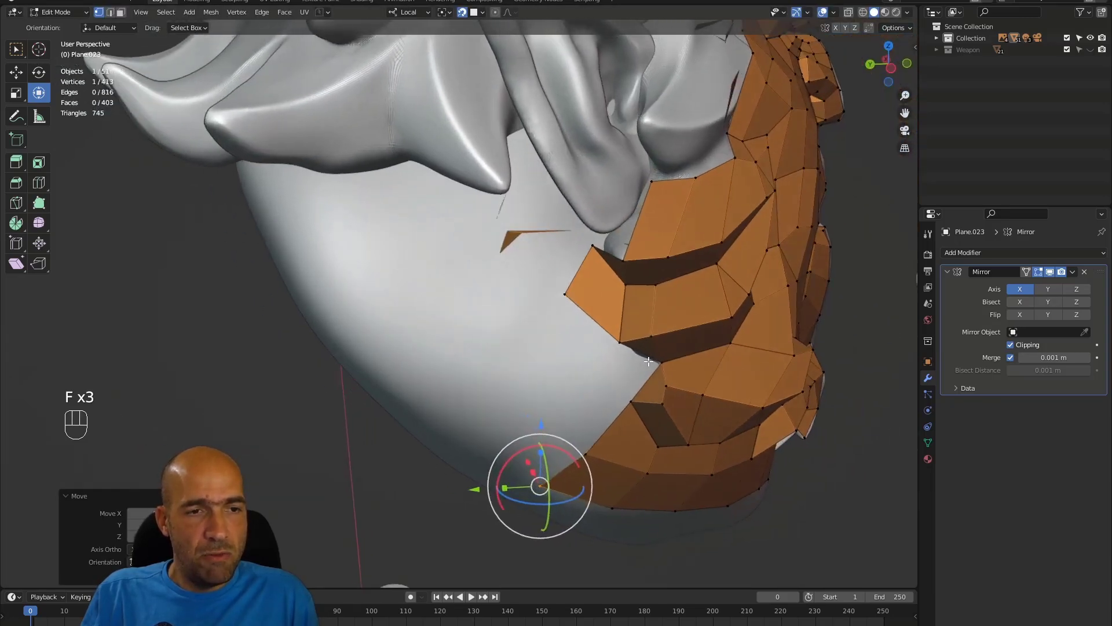
left_click(651, 370)
key("f")
left_click(617, 378)
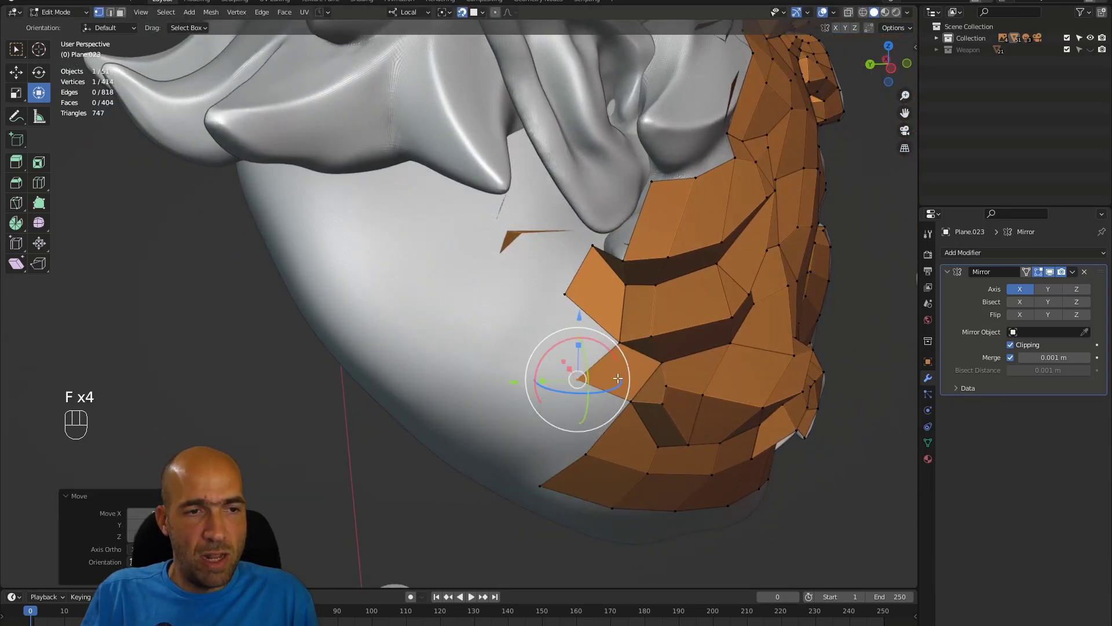
Step: Add two more faces on the neck in the notches around the bridging face
left_click(617, 342)
key("f")
left_click(510, 330)
left_click(606, 406)
key("f")
left_click(593, 407)
Step: Fill the triangular gap behind the upper beard spike and move its corner vertex to just below the earlobe
left_click_drag(594, 407, 548, 425, "alt")
left_click_drag(548, 426, 696, 374, "alt")
middle_click_drag(696, 374, 666, 324, "alt")
middle_click_drag(666, 325, 481, 301, "alt")
middle_click_drag(409, 302, 502, 377, "alt")
key("alt+shift")
left_click(620, 311)
key("g")
left_click(525, 395)
Step: Turn off the In Front viewport display for the retopology mesh
left_click(928, 362)
scroll(1002, 472, "down", 2)
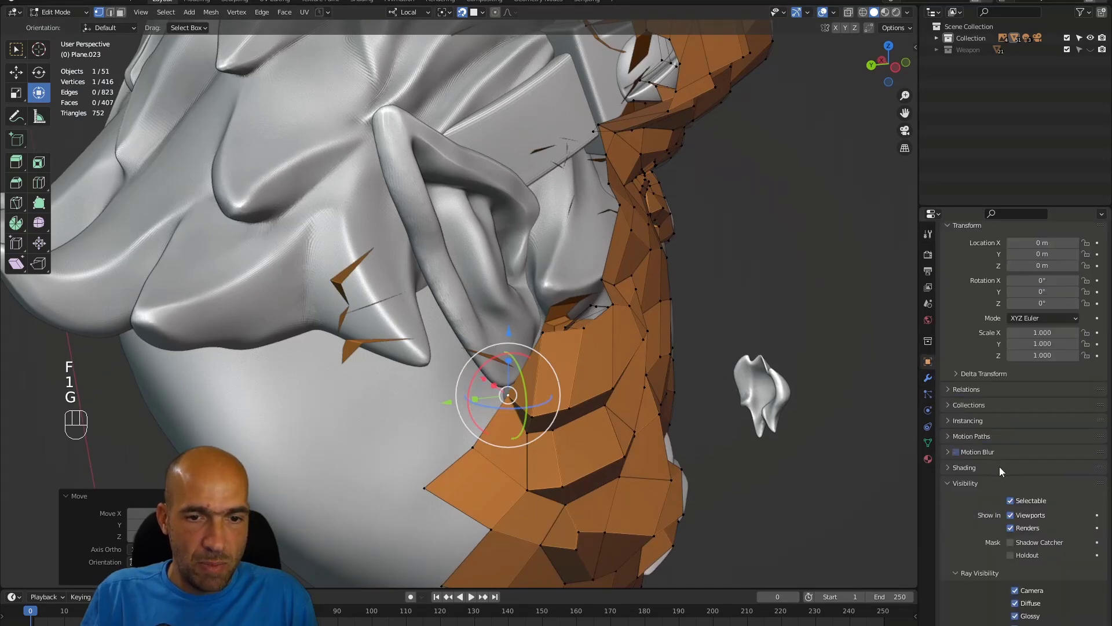
scroll(1000, 470, "down", 8)
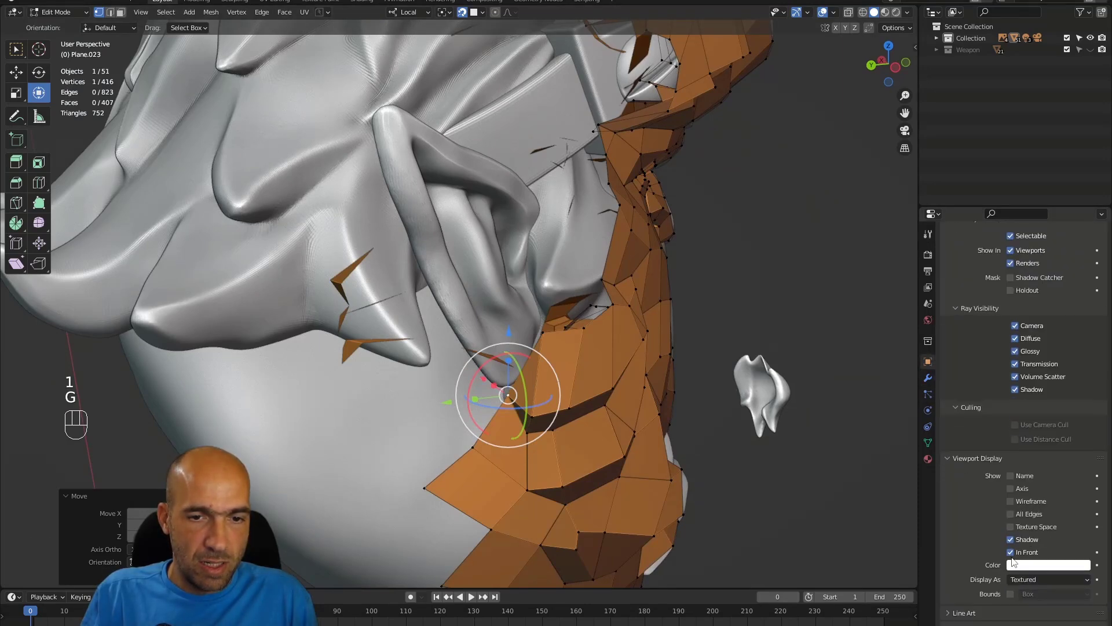
left_click(1011, 552)
Step: Extrude the upper beard spike's edge up over the earlobe and reposition the new face's front corner
mouse_move(573, 348)
middle_mouse_down("alt")
mouse_move(635, 364)
mouse_move(591, 390)
middle_mouse_up("alt")
key("2")
left_click(536, 363)
middle_click_drag(540, 359, 524, 347, "alt")
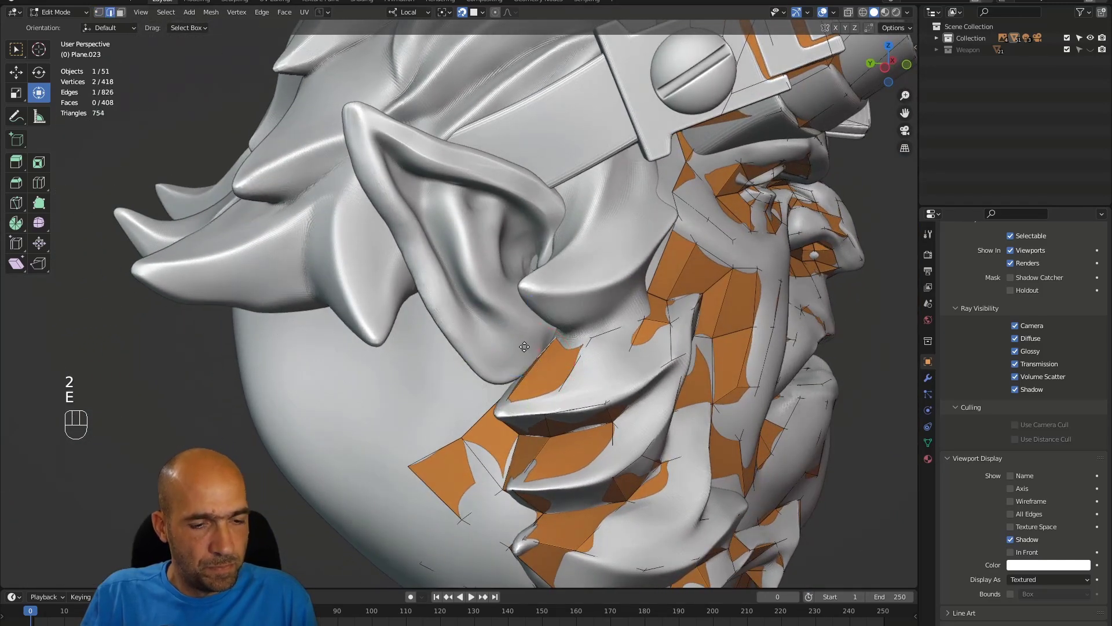
key("e")
left_click(496, 323)
key("1")
key("g")
left_click(515, 325)
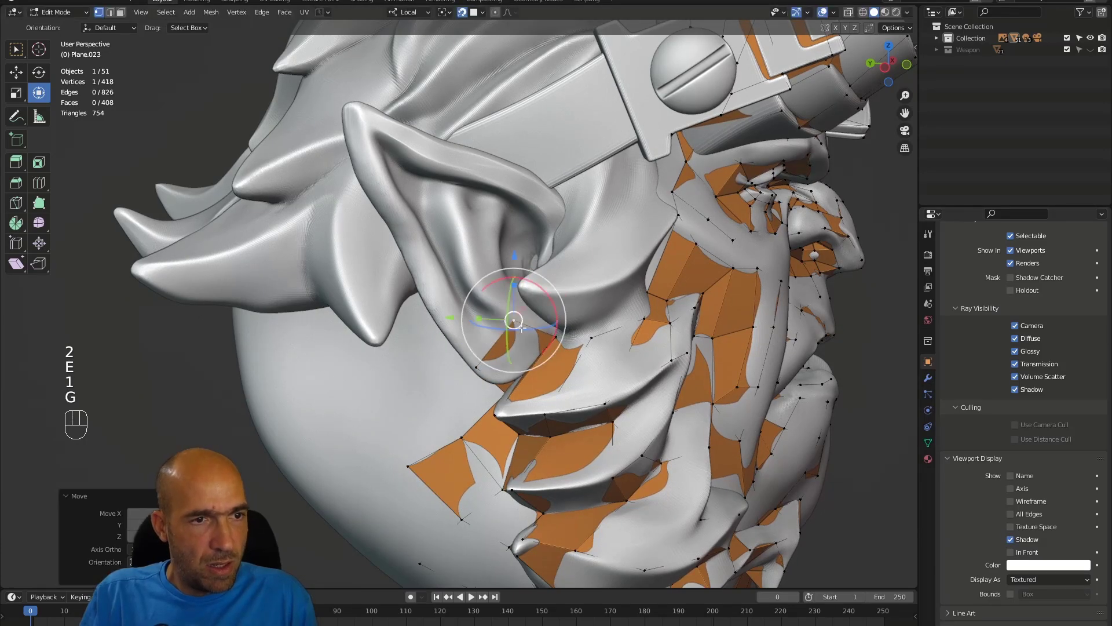
Step: Turn the mesh's In Front display back on and reposition a boundary vertex at the base of the sideburn spike
left_click(1011, 551)
left_click_drag(405, 304, 442, 298, "alt")
left_click_drag(441, 298, 465, 318, "alt+shift")
left_click_drag(486, 327, 481, 426, "alt")
key("2")
left_click_drag(660, 383, 639, 352, "alt")
key("1")
key("g")
left_click(638, 378)
Step: Extrude the cheek's edge along the sideburn spike in front of the ear and reposition the new face's lower corner
key("2")
left_click(649, 340)
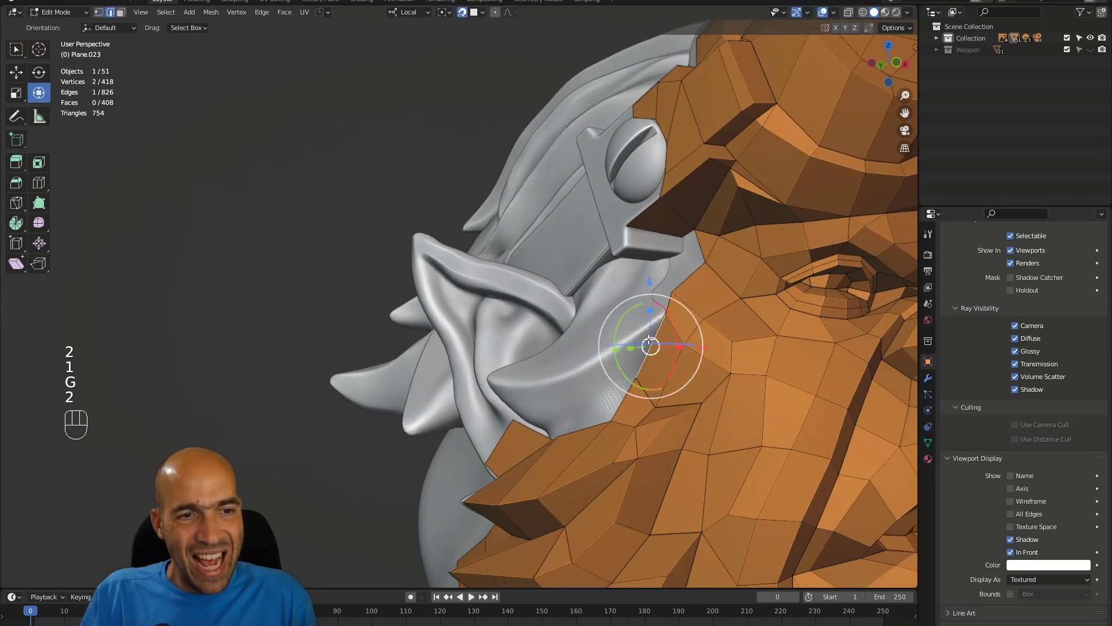
key("e")
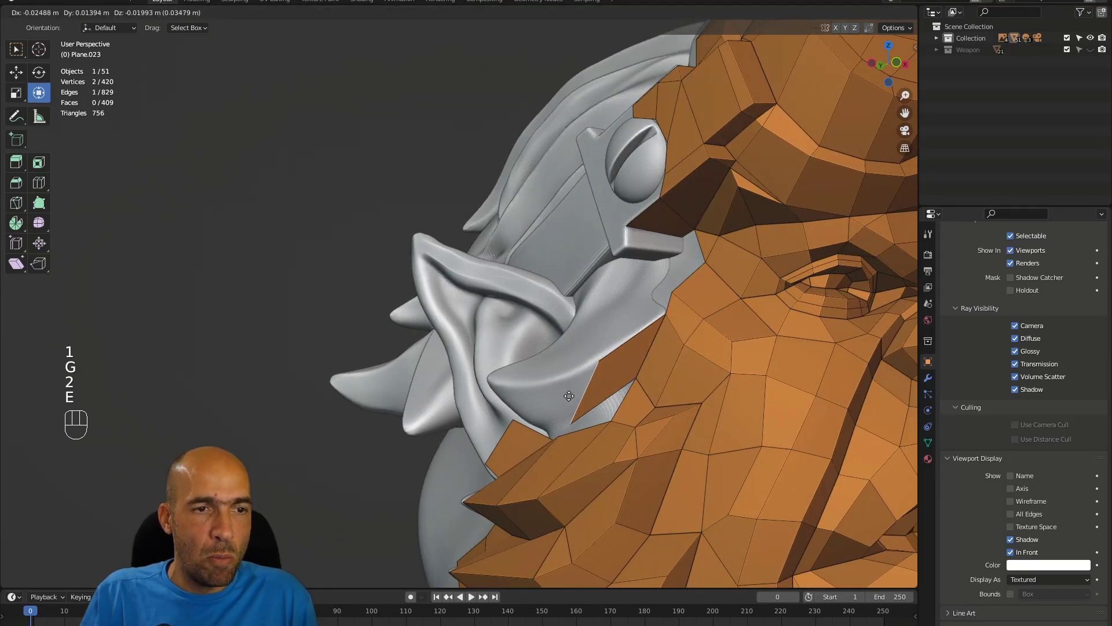
left_click(569, 396)
key("1")
key("g")
left_click(622, 371)
Step: Extrude another face farther along the sideburn spike and pull its lower corner toward the cheek mesh
key("2")
left_click(623, 387)
middle_click_drag(592, 383, 550, 385, "alt")
key("e")
left_click(553, 389)
key("1")
key("2")
key("1")
left_click(570, 396)
key("g")
left_click(585, 403)
Step: Extrude the end edge out to the sideburn spike's tip and move its lower corner in toward the earlobe face
key("2")
key("e")
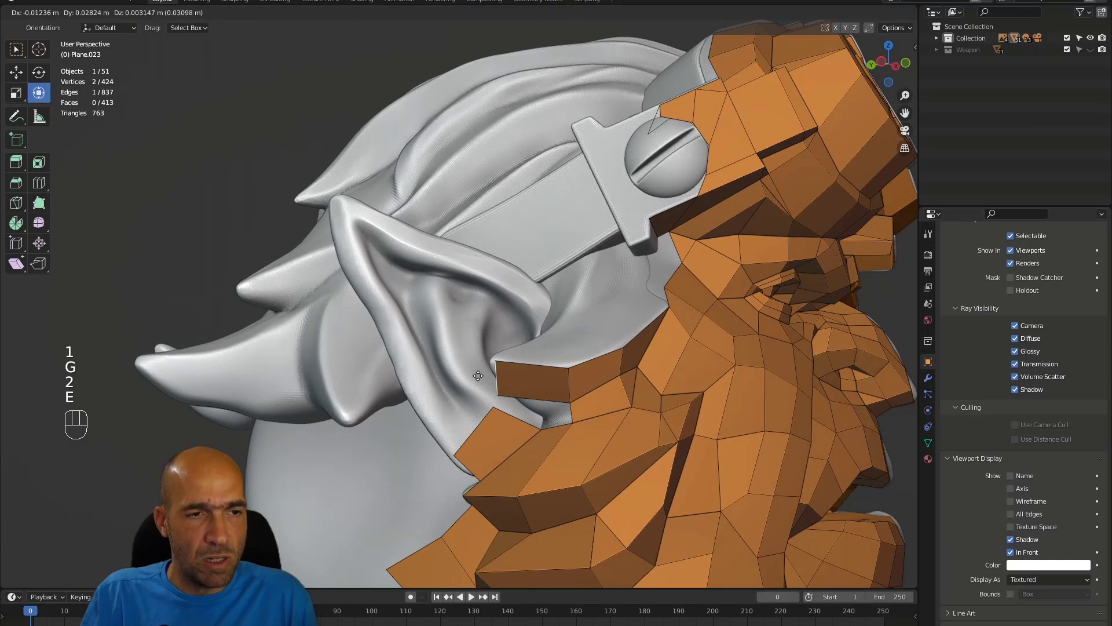
left_click(478, 375)
key("1")
key("g")
left_click(571, 402)
key("2")
middle_click_drag(567, 408, 569, 412)
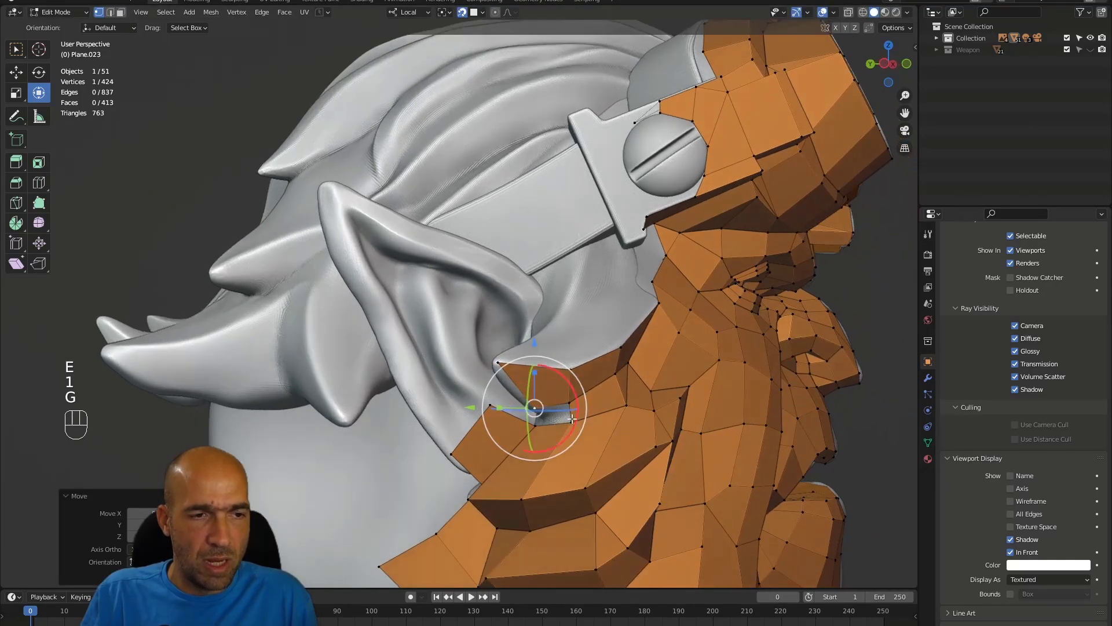
Step: Fill a face between the sideburn spike's tip and the earlobe, and reposition its free corner against the ear
key("f")
left_click_drag(544, 418, 592, 428, "alt")
left_click_drag(591, 428, 600, 401, "alt")
key("g")
left_click(547, 389)
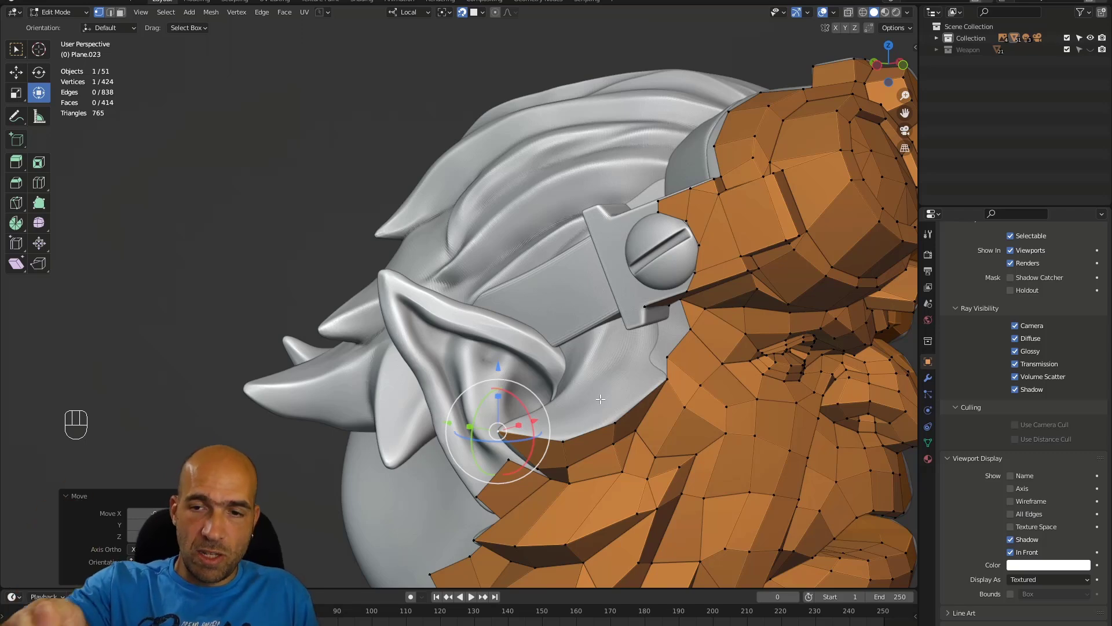
Step: Fill two more faces along the upper side of the sideburn spike in front of the ear, placing their free corners
mouse_move(600, 399)
middle_mouse_down("alt")
mouse_move(621, 399)
mouse_move(592, 426)
mouse_move(605, 398)
mouse_move(629, 398)
mouse_move(612, 384)
middle_mouse_up("alt")
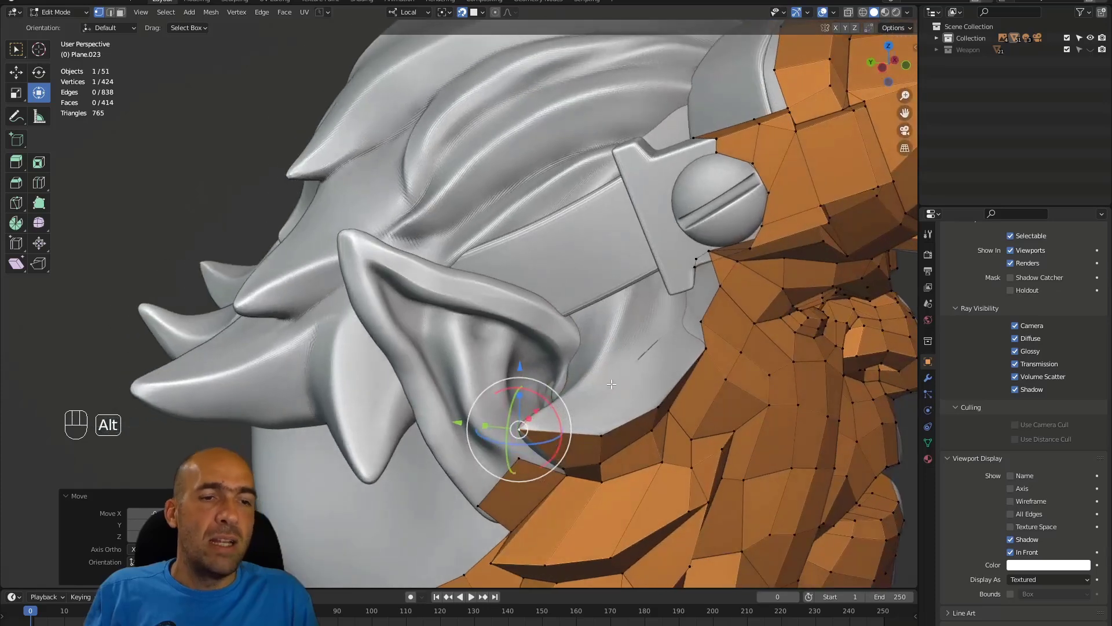
middle_click_drag(596, 433, 656, 412, "alt")
key("f")
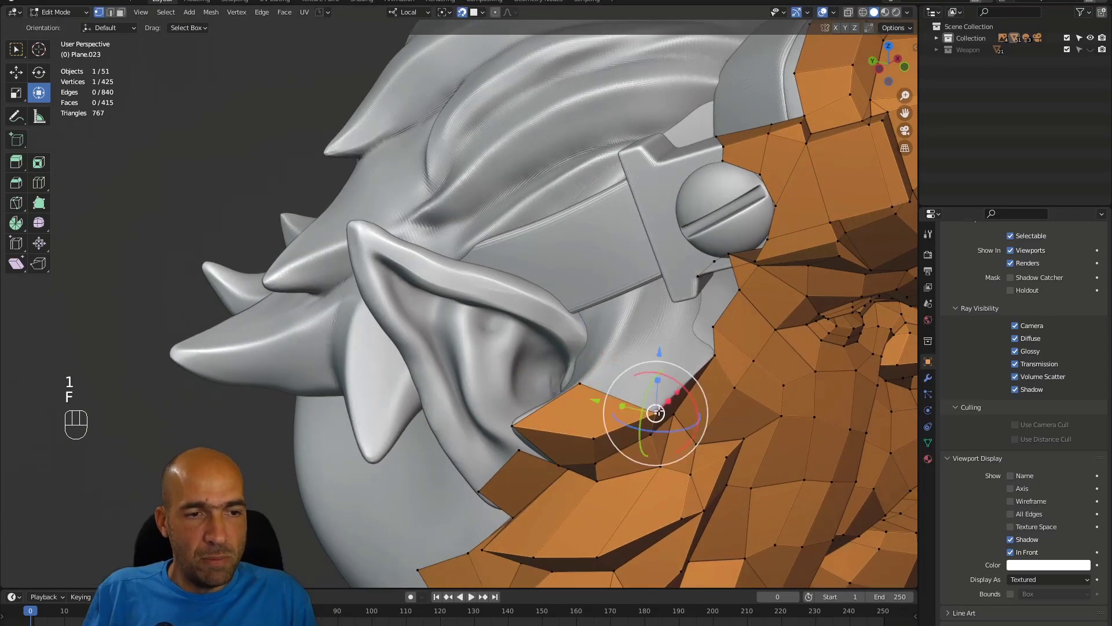
key("f")
left_click(649, 389)
middle_click_drag(649, 389, 750, 315, "alt")
middle_click_drag(717, 376, 711, 392)
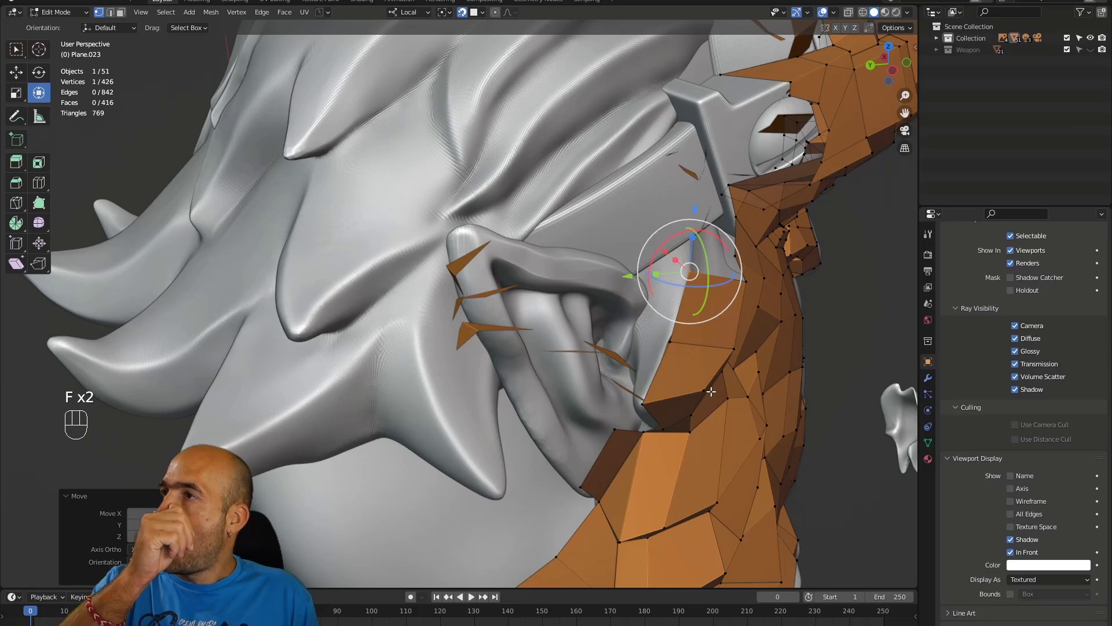
Step: Extrude the earlobe face's end edge up along the ear's outer rim and reposition the new face's inner corner
middle_click_drag(710, 392, 666, 335, "alt")
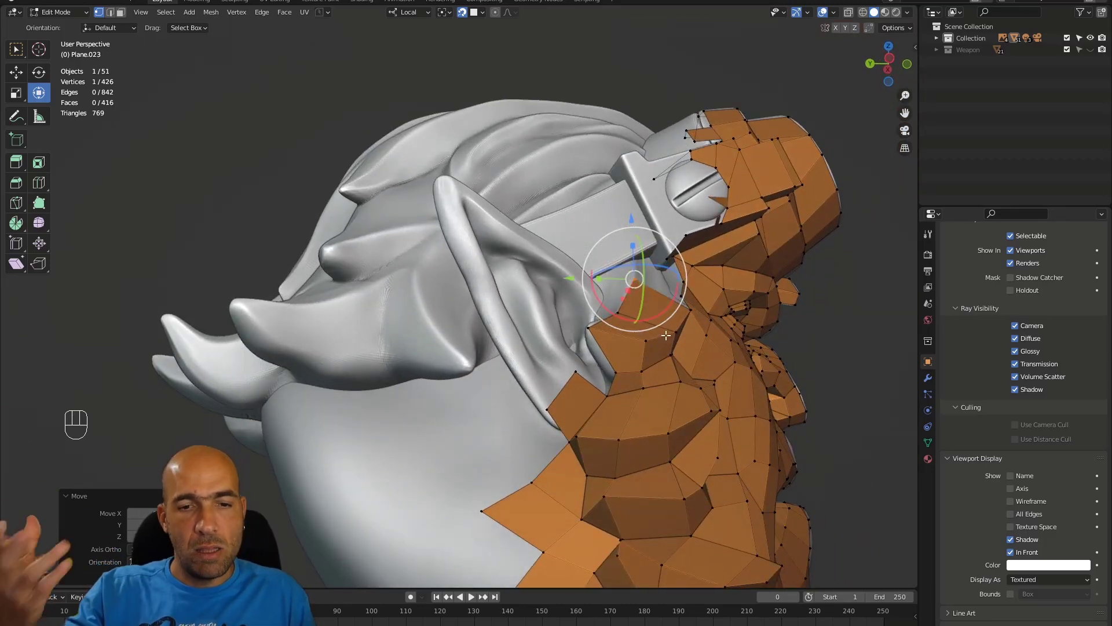
middle_click_drag(666, 335, 651, 422, "alt")
key("2")
left_click(640, 409)
key("e")
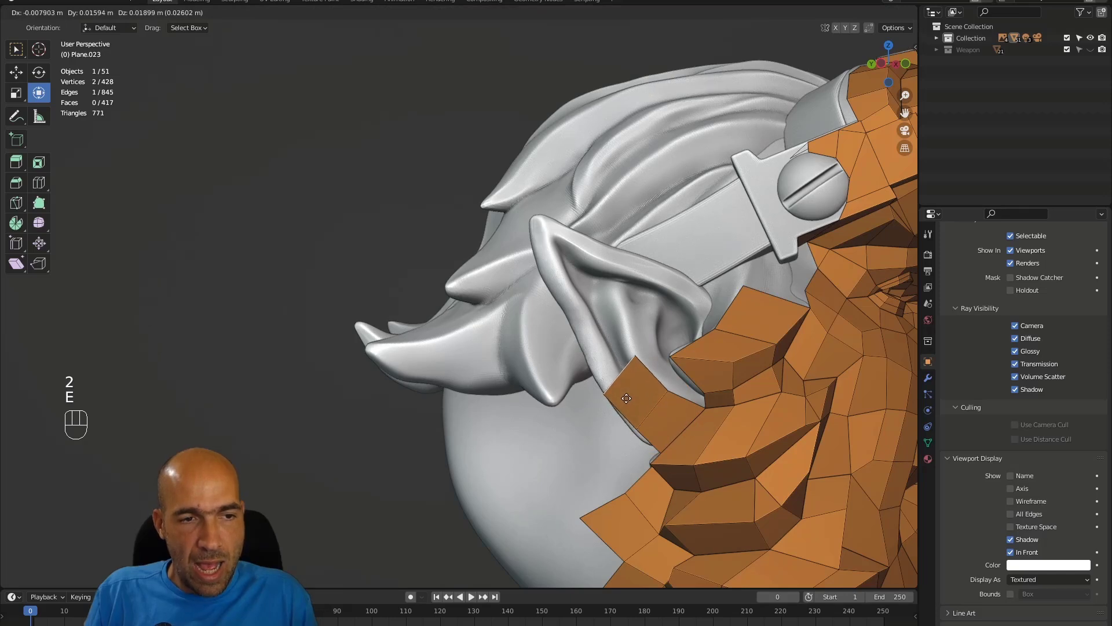
left_click(635, 355)
key("1")
key("g")
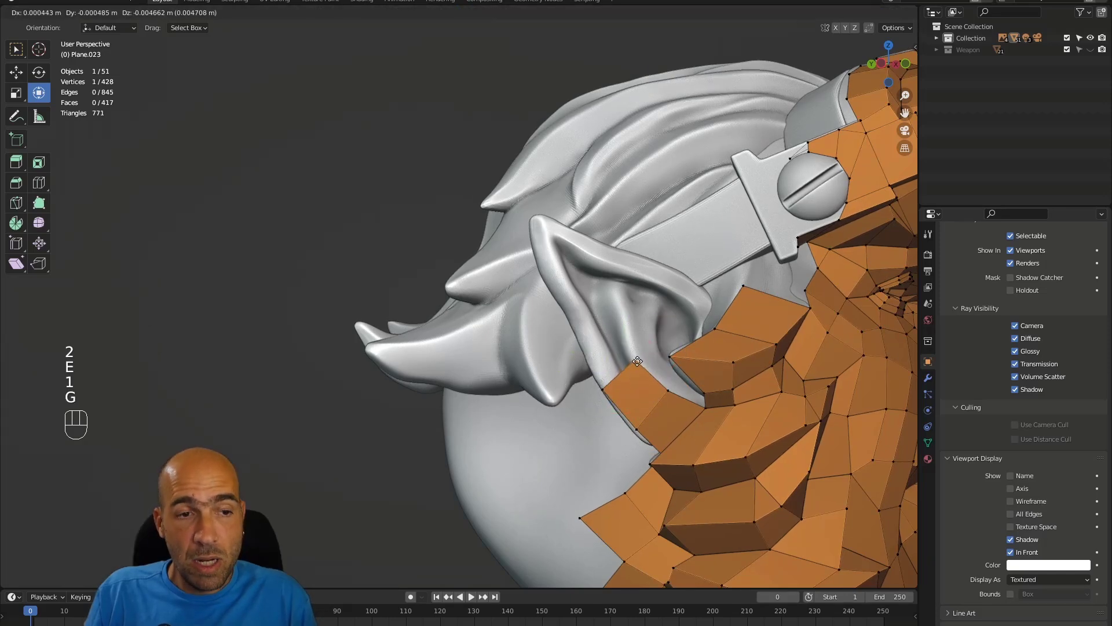
left_click(634, 361)
Step: Slide the earlobe face's corner vertex into place and extrude an adjoining edge toward the area behind the ear
middle_click_drag(668, 365, 647, 404, "alt")
key("g")
key("g")
left_click(669, 341)
key("2")
left_click(708, 420)
key("e")
left_click(653, 385)
Step: Fill the gaps beside the new face behind the earlobe to connect it to the jaw mesh
key("2")
left_click(715, 381)
key("f")
left_click(707, 364)
key("f")
left_click(599, 374)
Step: Extrude the cheek edge in front of the ear back toward the ear opening and adjust the new face's corner
middle_click_drag(713, 348, 633, 392, "alt")
middle_click_drag(633, 392, 749, 345, "alt")
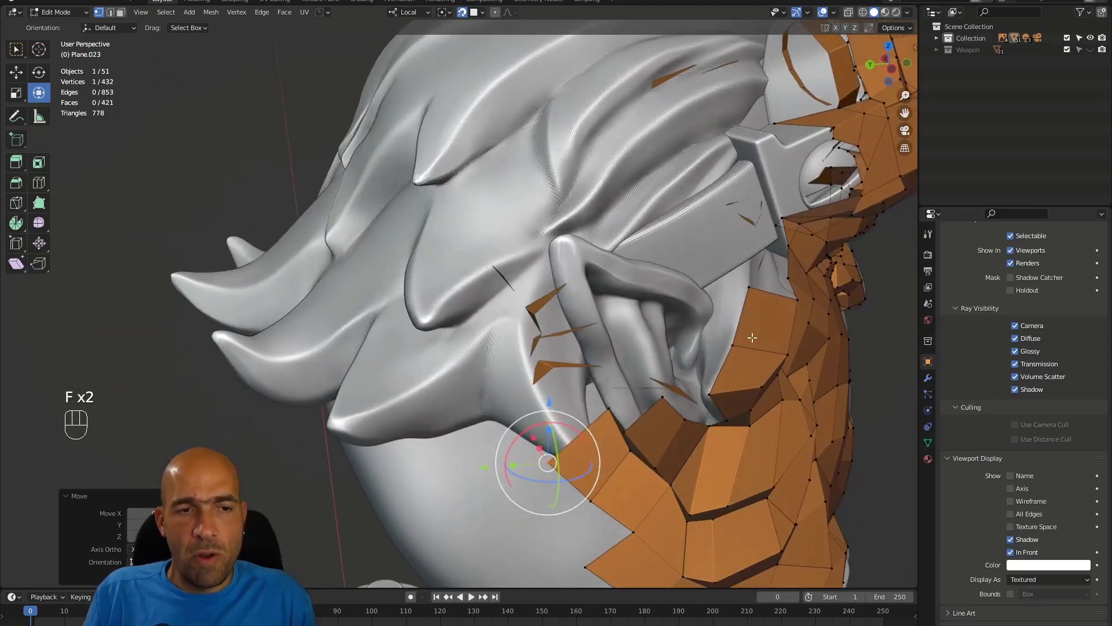
key("2")
key("e")
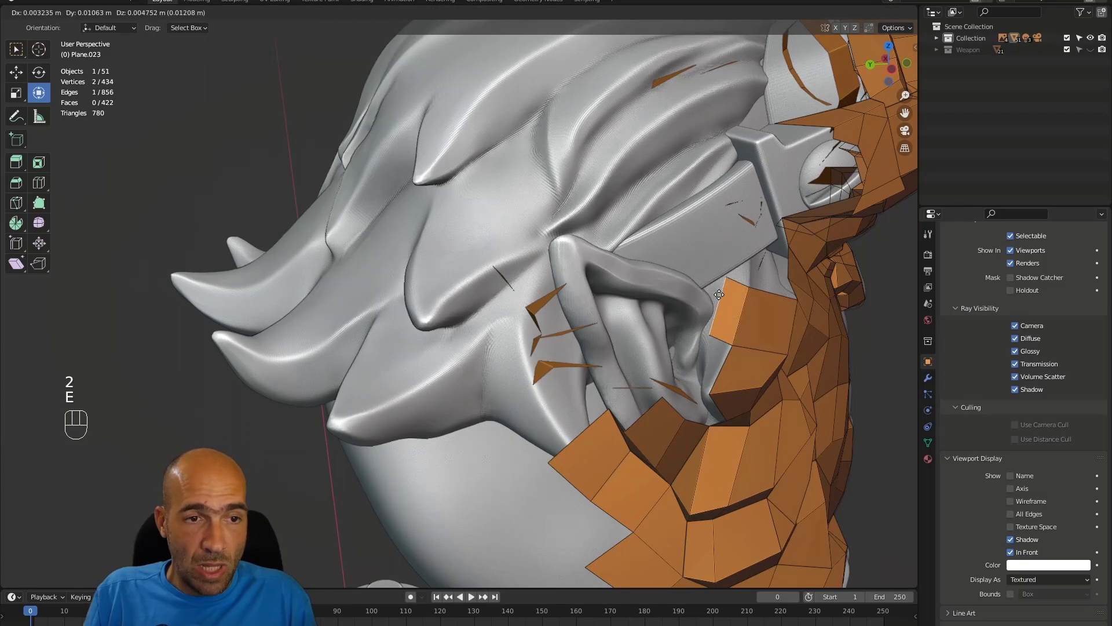
left_click(719, 294)
key("1")
key("g")
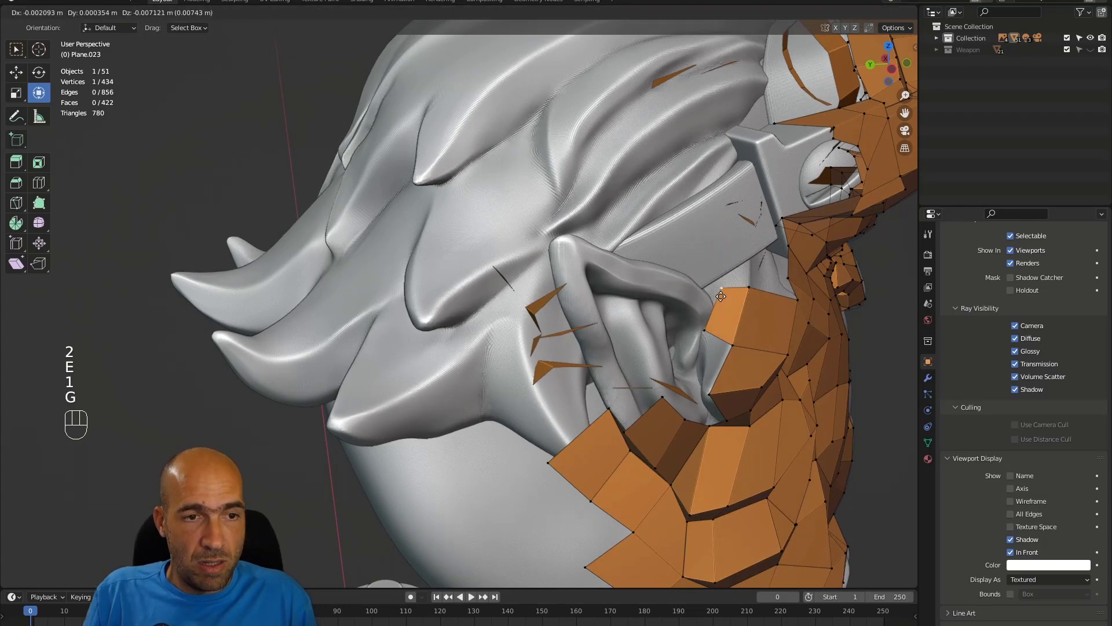
left_click(716, 305)
middle_click_drag(716, 305, 734, 342)
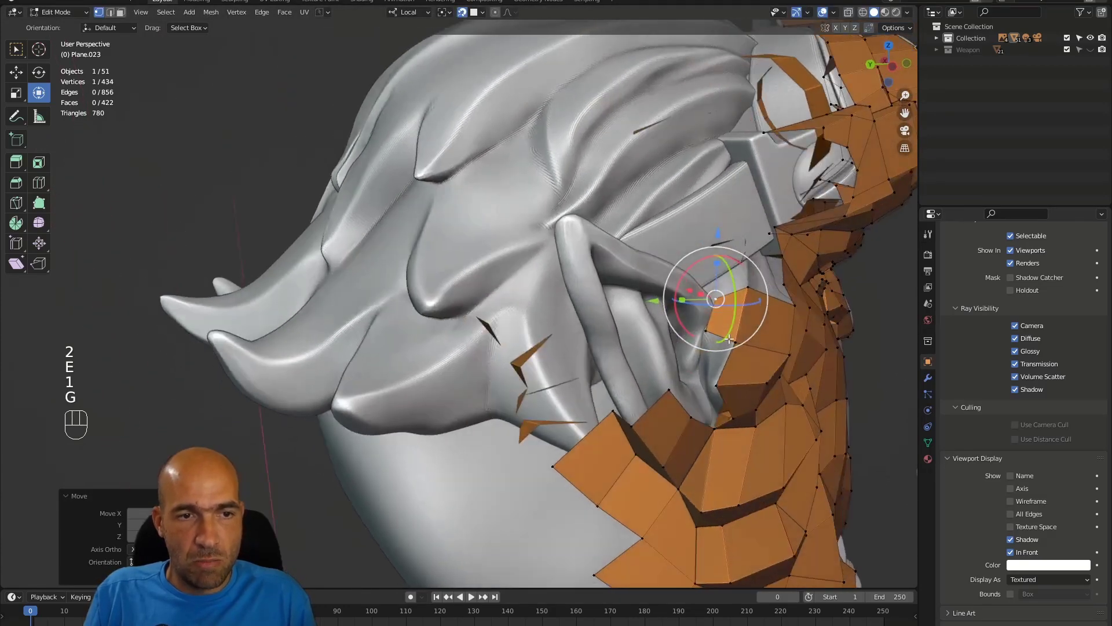
Step: Fill the face below it at the front of the ear opening and move its free vertex down toward the earlobe
key("f")
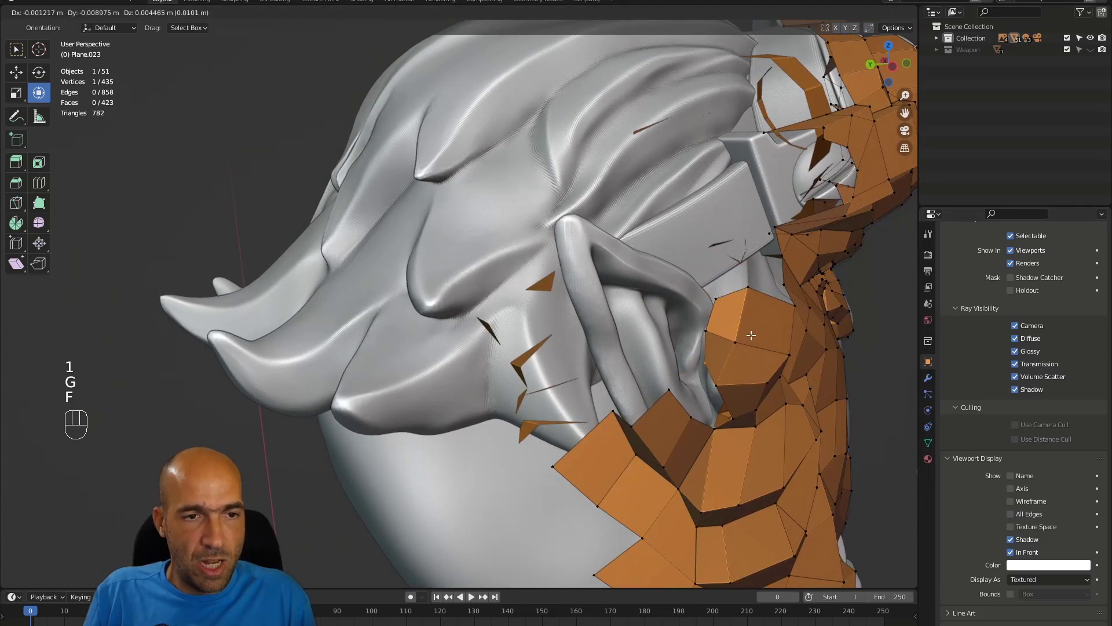
left_click(754, 342)
mouse_move(734, 379)
left_mouse_down("alt")
mouse_move(746, 397)
mouse_move(722, 365)
mouse_move(711, 359)
mouse_move(702, 373)
mouse_move(711, 404)
mouse_move(737, 397)
left_mouse_up("alt")
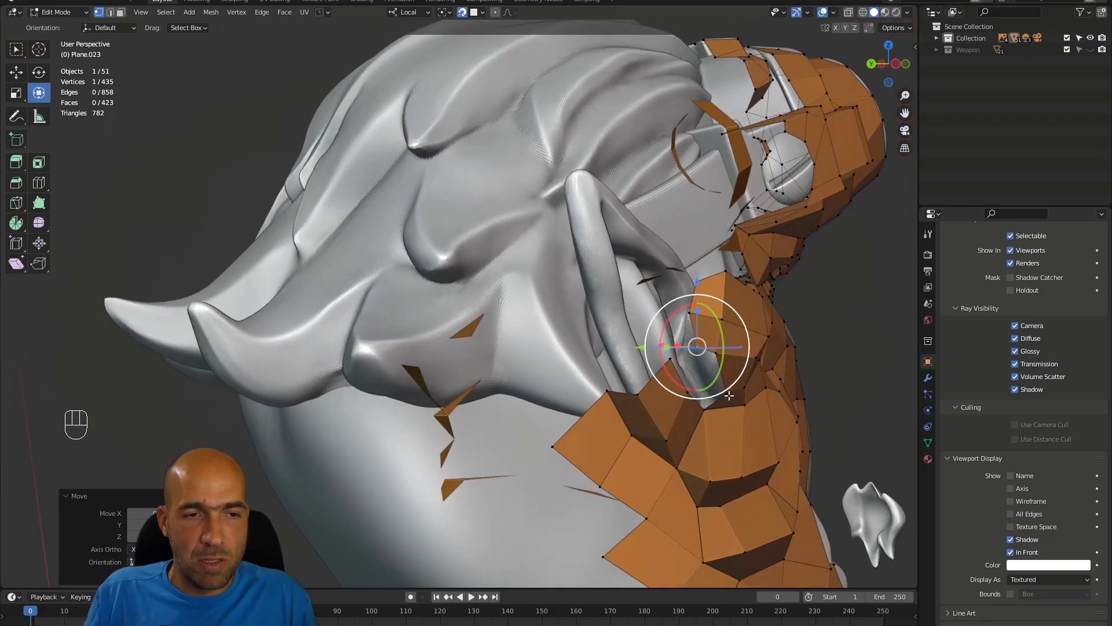
key("g")
left_click(718, 395)
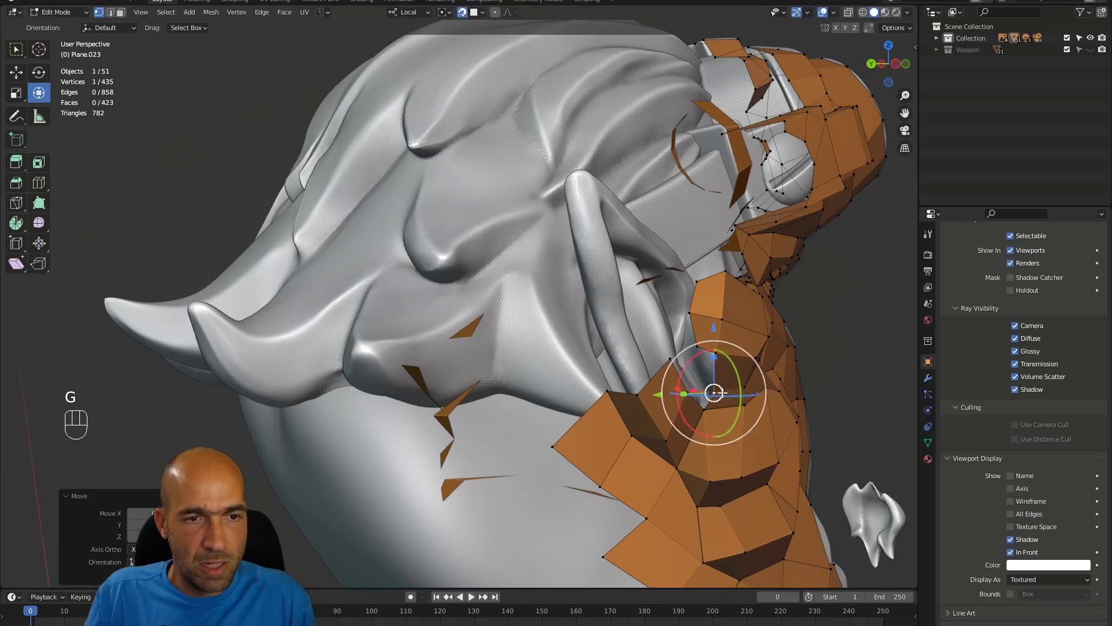
left_click_drag(718, 395, 742, 385, "alt")
Step: Fill small faces between the front of the ear opening and the earlobe, placing their free vertices inside the ear
key("2")
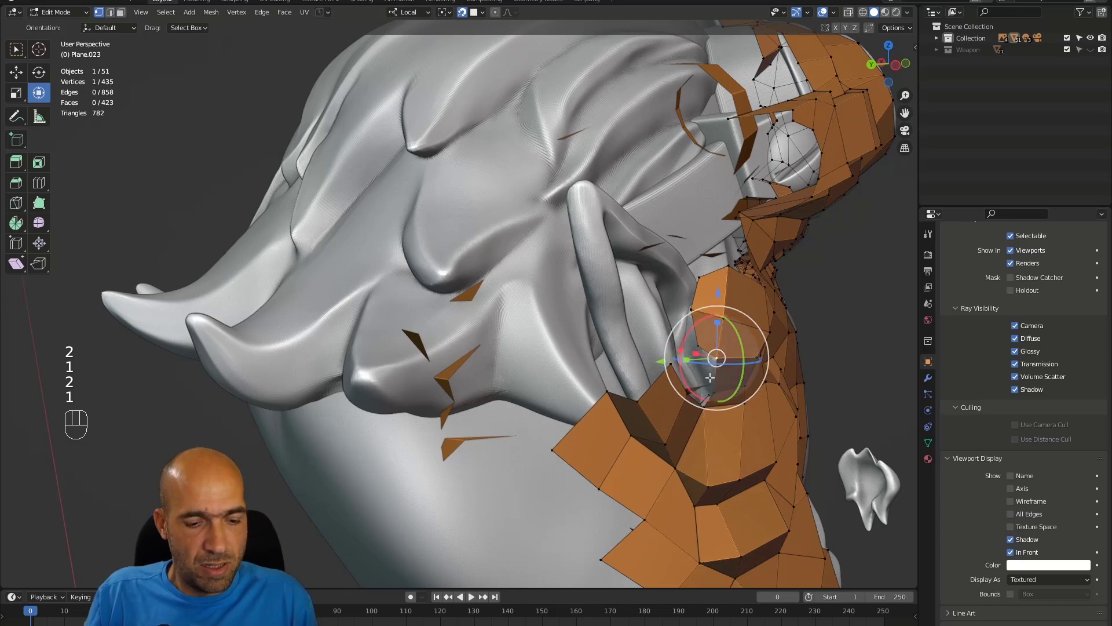
key("f")
left_click(705, 371)
mouse_move(705, 371)
left_mouse_down("alt")
mouse_move(686, 364)
mouse_move(695, 380)
mouse_move(619, 384)
mouse_move(757, 343)
mouse_move(714, 362)
left_mouse_up("alt")
key("2")
left_click(706, 389)
key("1")
left_click(711, 373)
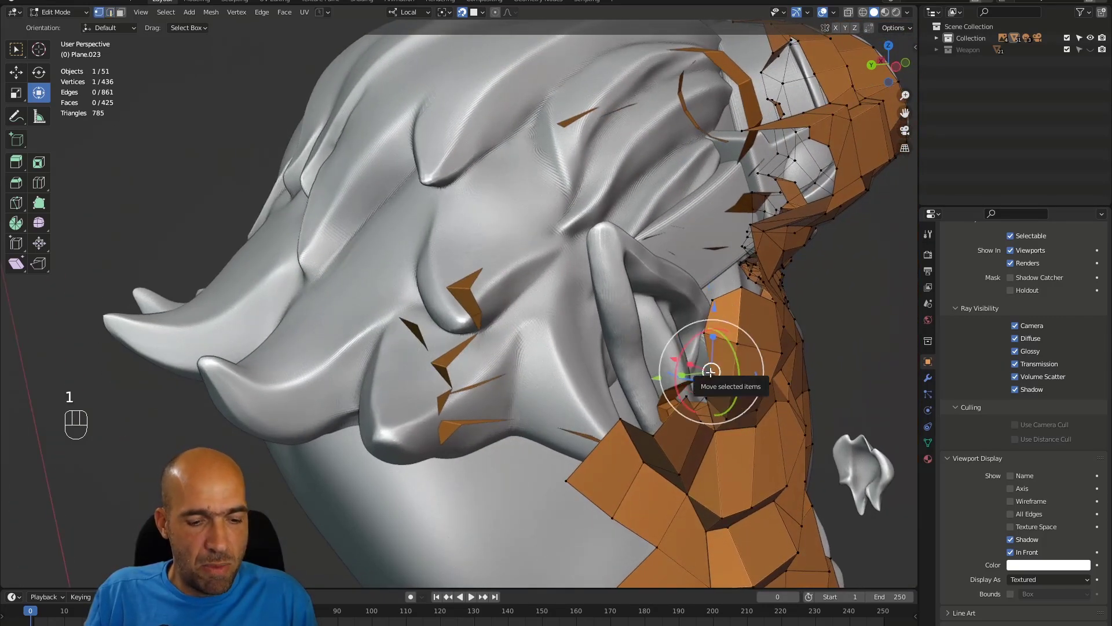
key("f")
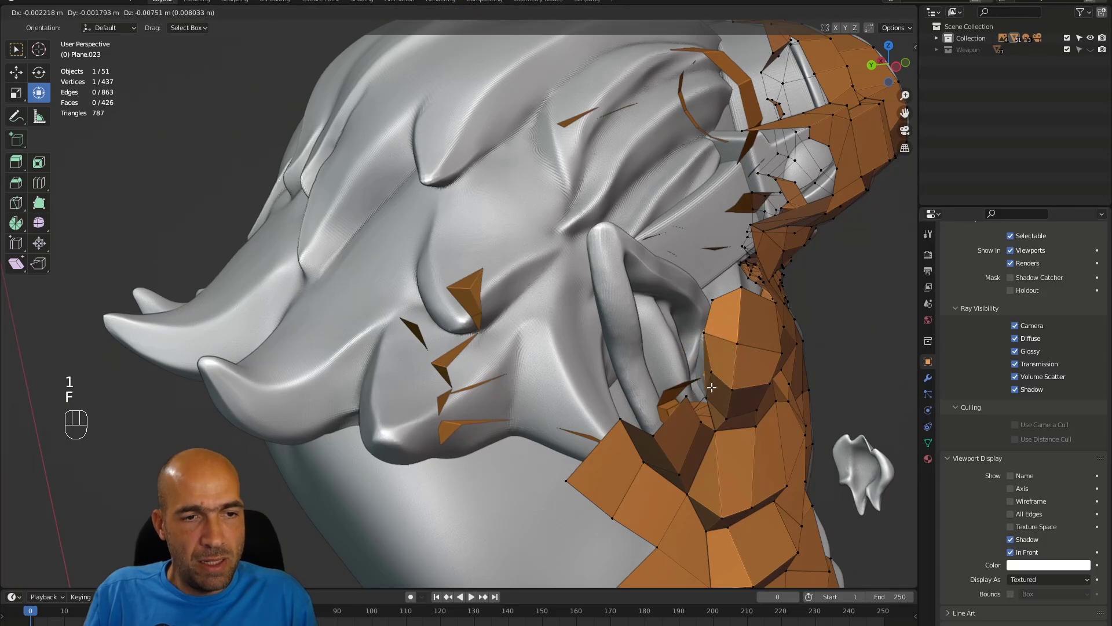
left_click(703, 385)
Step: Extrude the upper edge in front of the ear onto the ear's top rim and reposition both new corners
left_click_drag(703, 386, 703, 312, "alt")
key("2")
key("e")
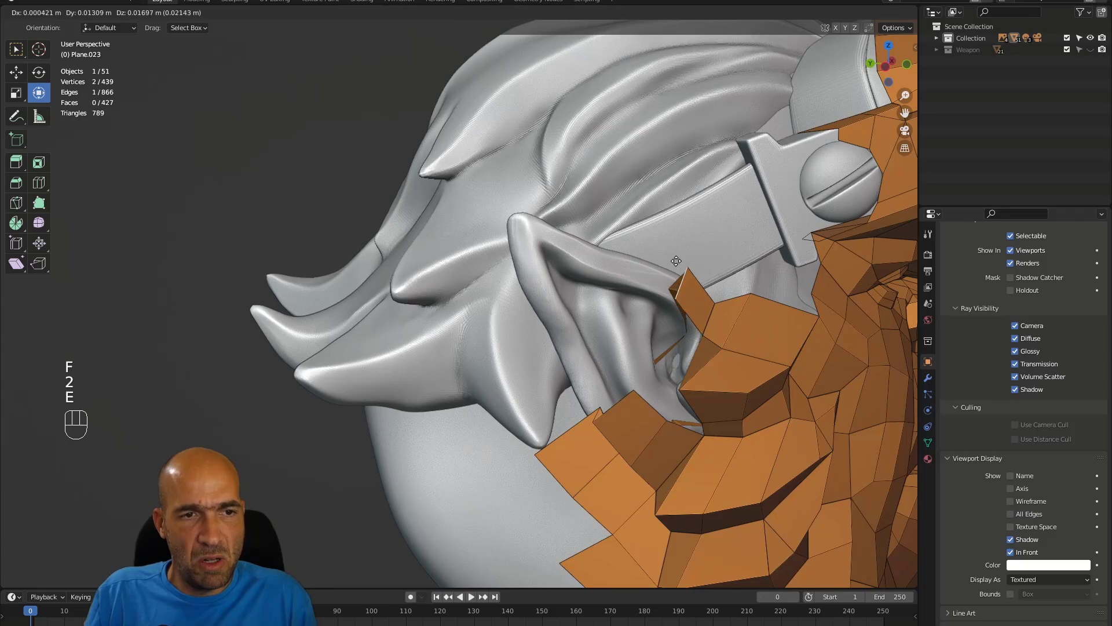
left_click(671, 261)
key("1")
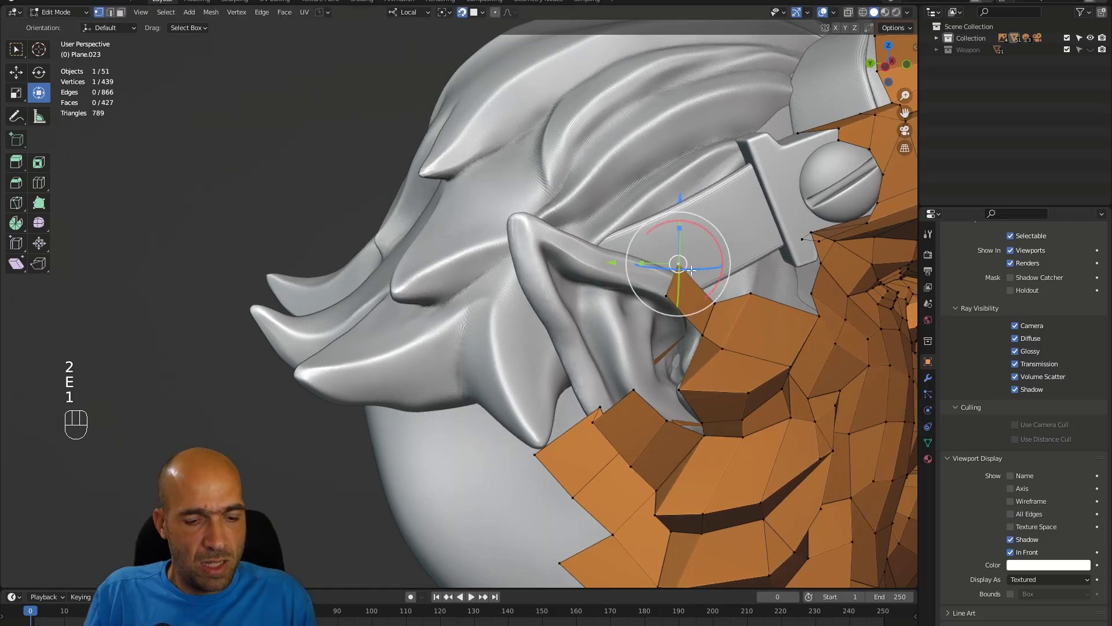
key("g")
left_click(660, 310)
left_click_drag(660, 310, 706, 271, "alt")
key("g")
left_click(689, 293)
Step: Extrude the rim's end edge along the upper ear rim toward the ear's tip
key("2")
left_click(684, 296)
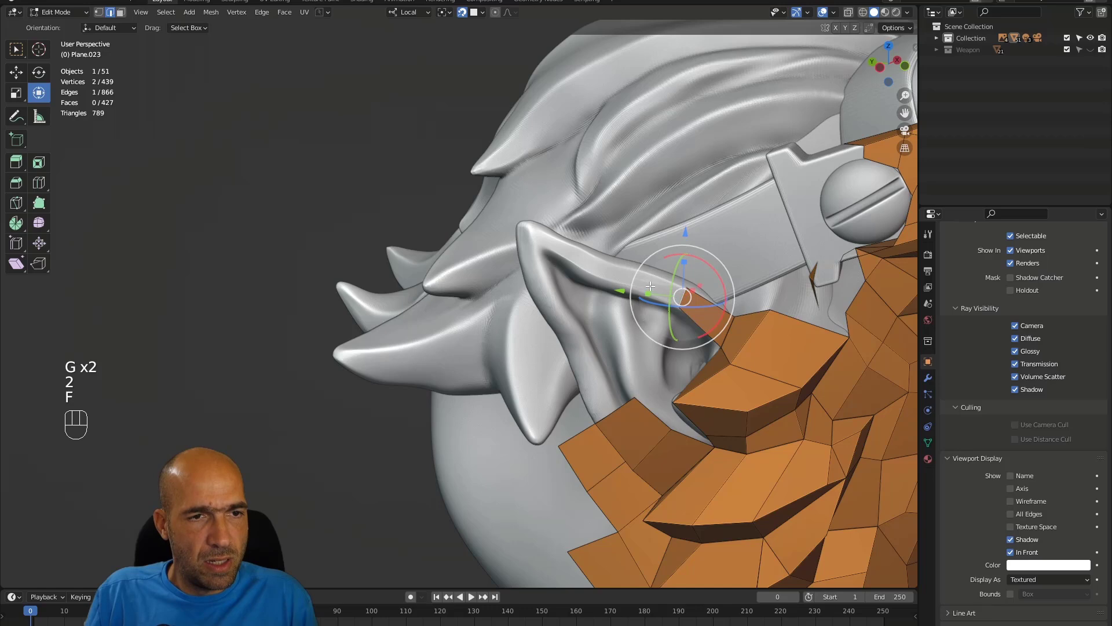
key("e")
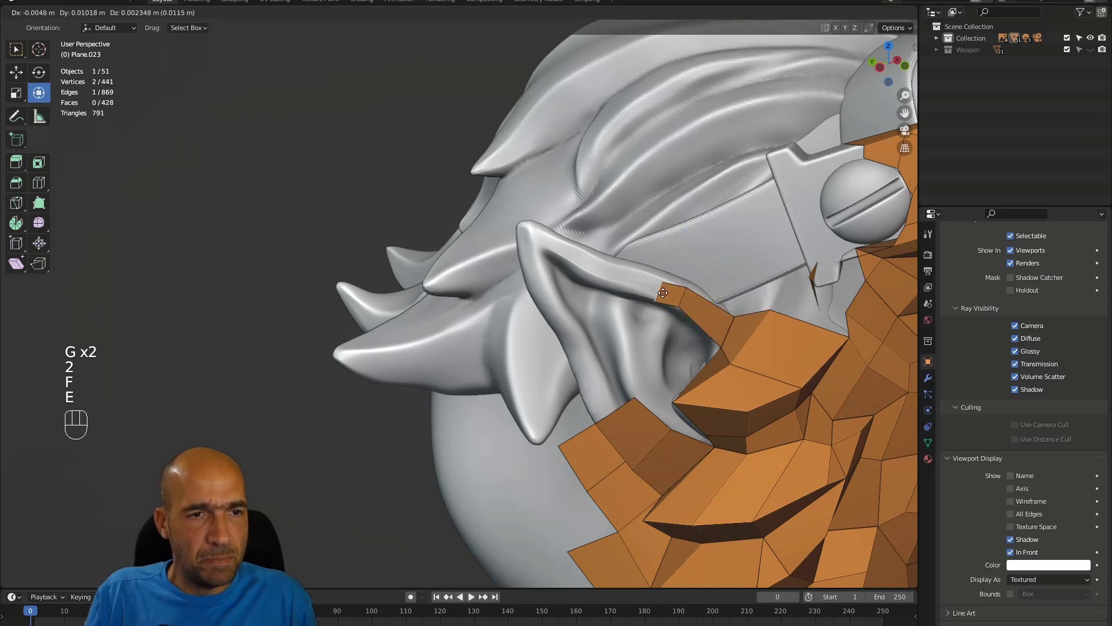
left_click(615, 272)
left_click_drag(615, 273, 631, 326, "alt")
Step: Extrude the upper rim strip's outer edge over the top of the ear and move the new face's rear corner into place
left_click(655, 281)
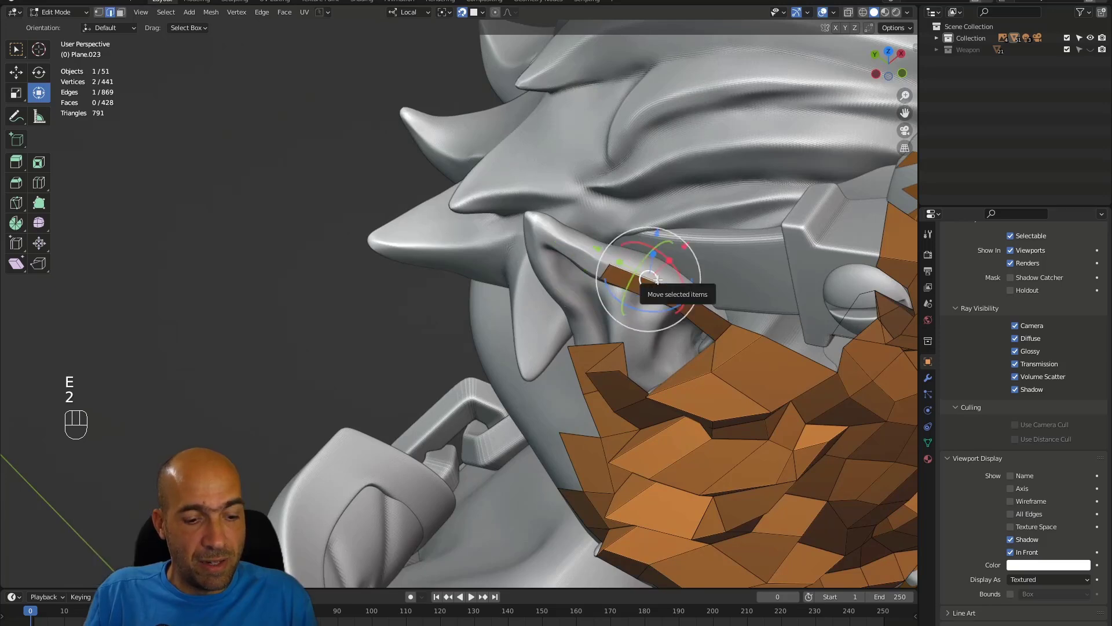
key("e")
left_click(659, 258)
key("1")
left_click_drag(643, 255, 631, 264, "alt")
left_click(609, 247)
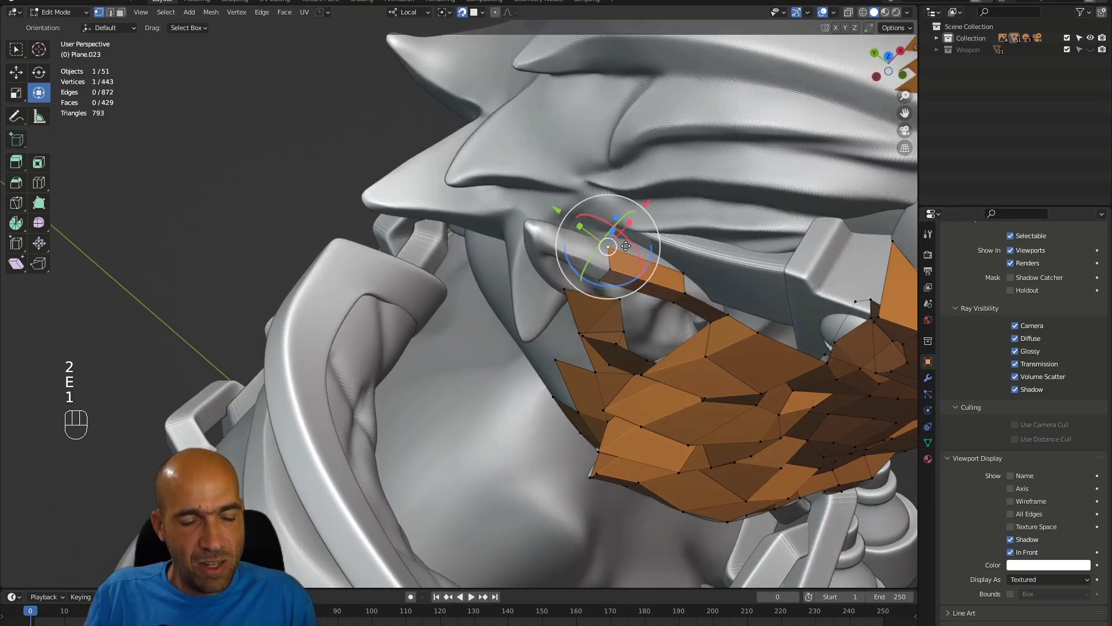
key("g")
left_click(626, 245)
Step: Fill a face where the upper ear rim meets the cheek and reposition its vertices against the head
left_click_drag(626, 245, 562, 230, "alt")
left_click(633, 302)
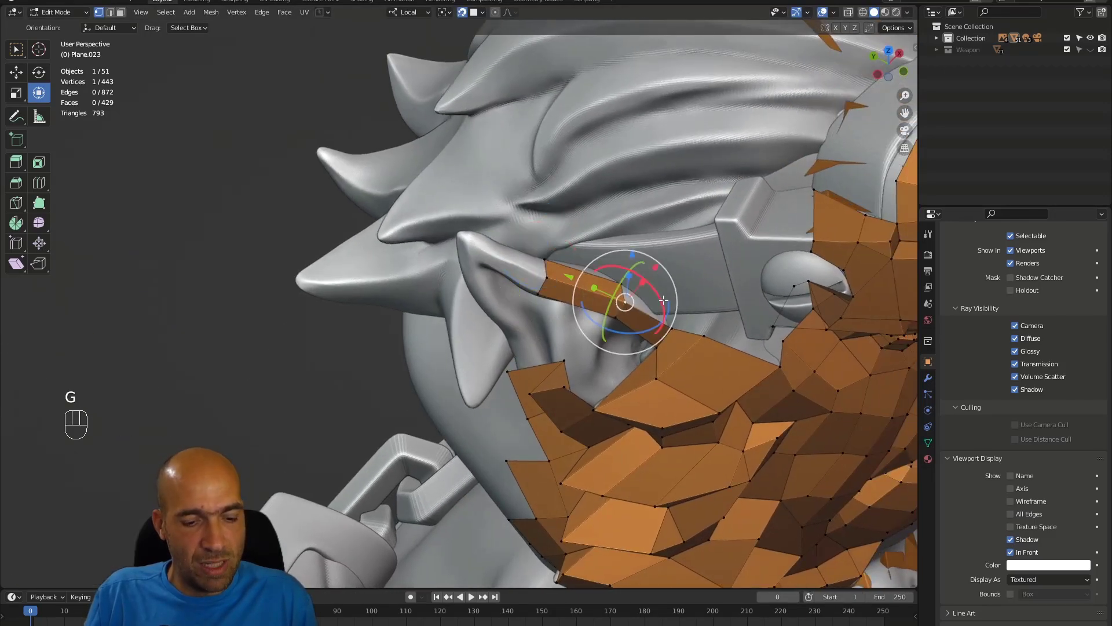
key("f")
left_click(659, 305)
left_click_drag(661, 305, 684, 301, "alt")
key("g")
left_click(699, 306)
left_click(636, 325)
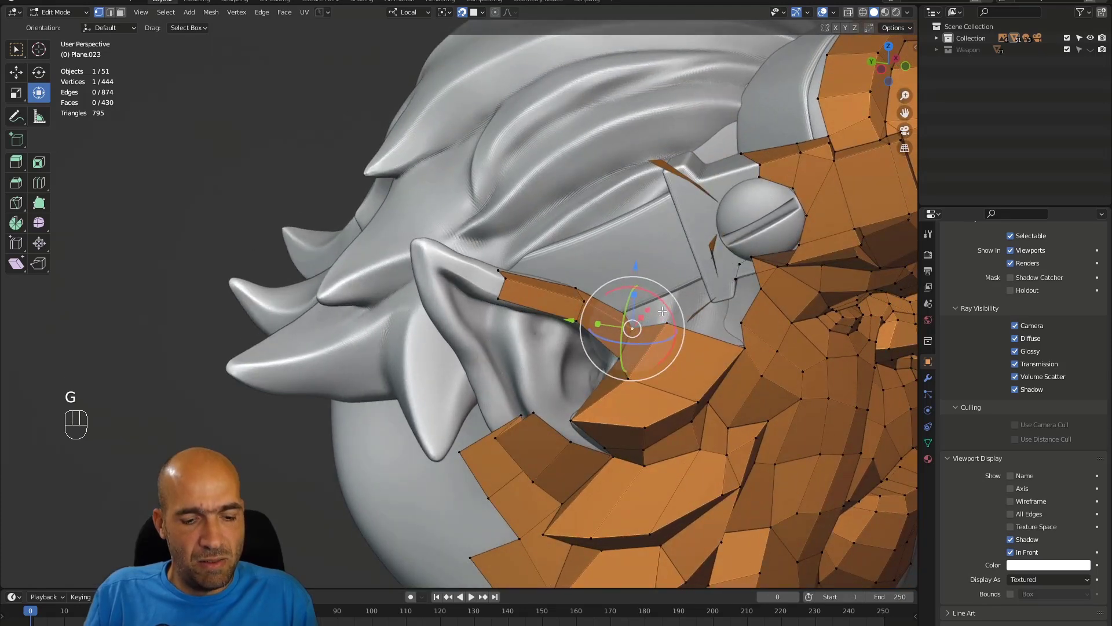
key("g")
left_click(659, 312)
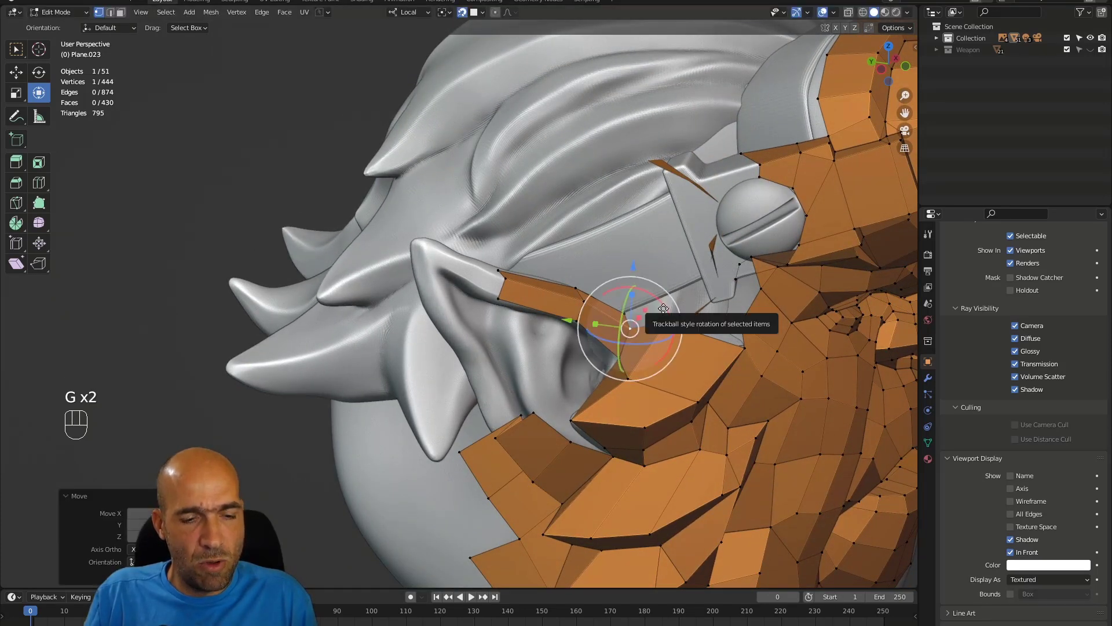
key("e")
right_click(682, 296)
key("ctrl+z")
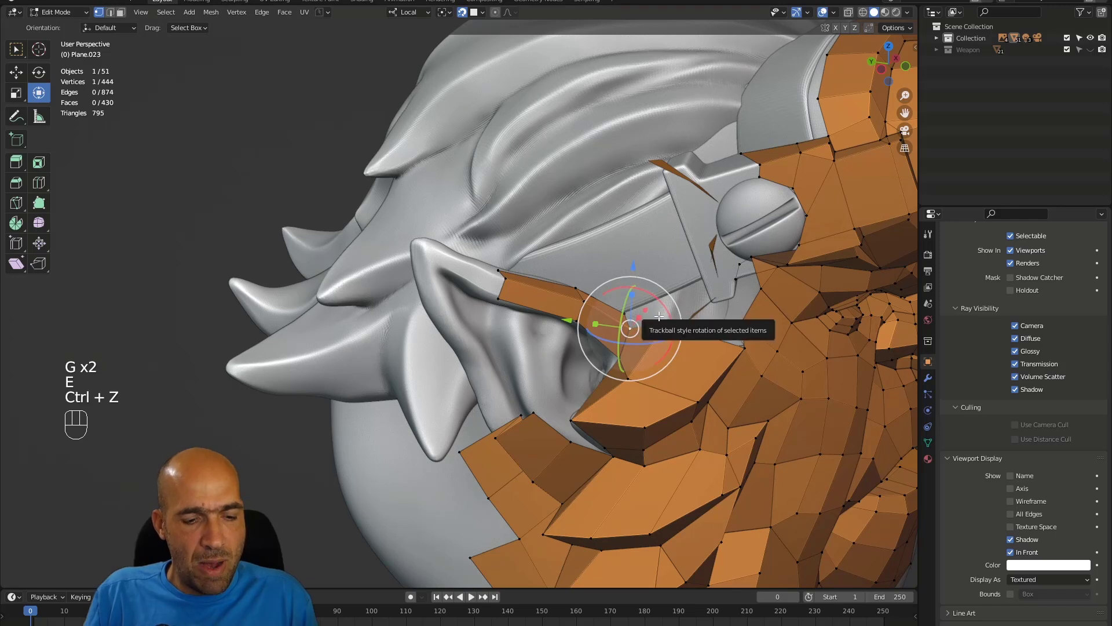
key("e")
right_click(671, 304)
key("Escape")
key("ctrl+z")
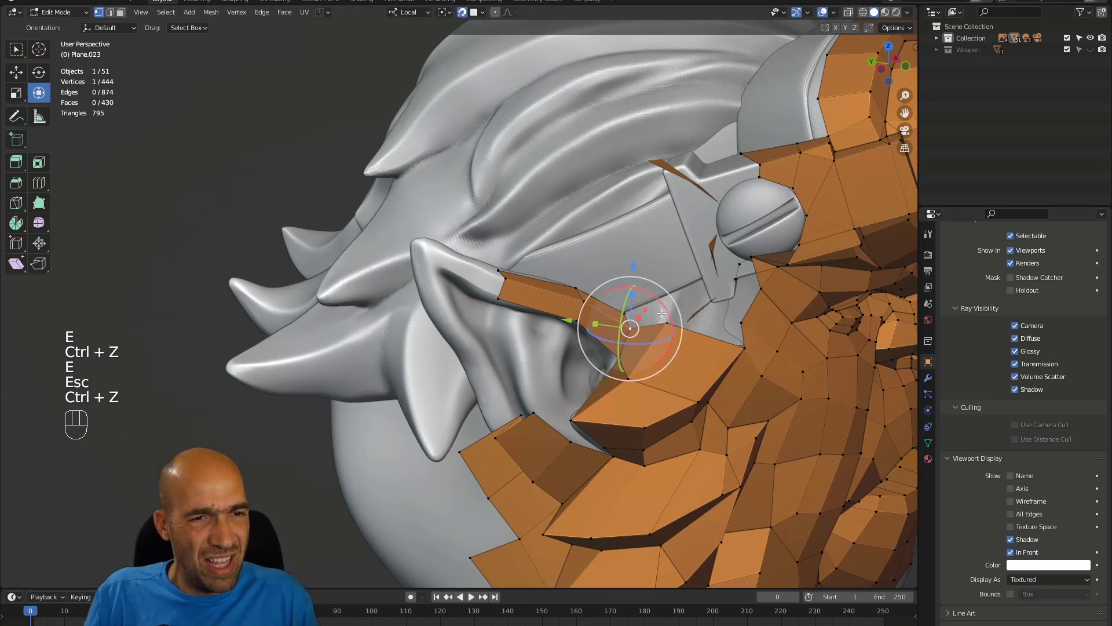
key("e")
right_click(658, 318)
key("ctrl+z")
Step: Fill a face between the ear rim's base and the cheek beneath the goggle strap, and reposition its upper vertex
key("f")
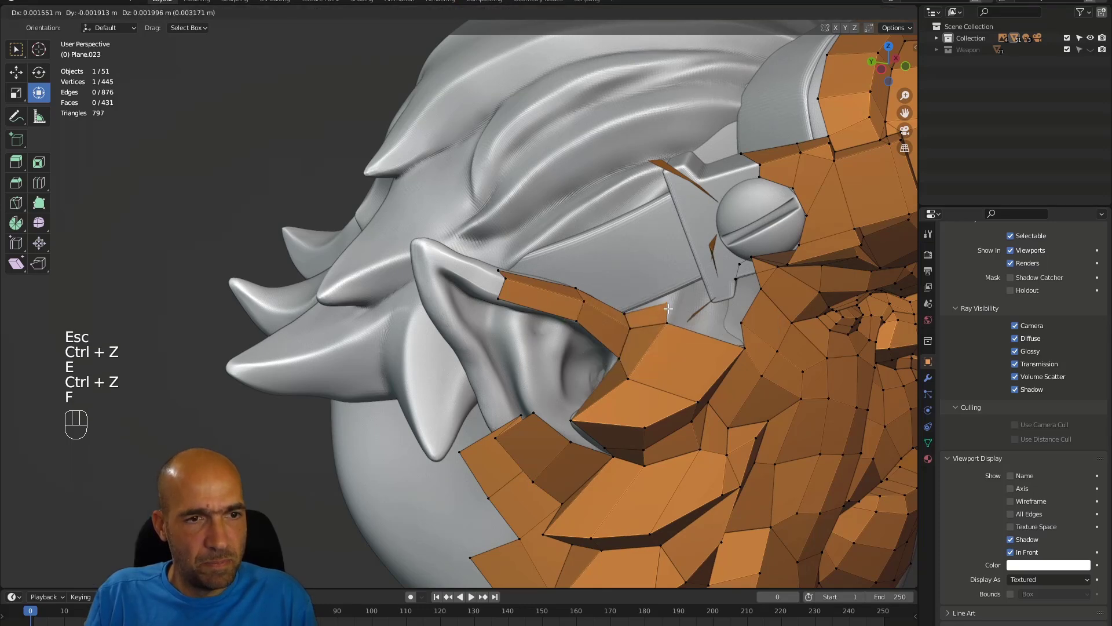
left_click(664, 304)
mouse_move(664, 303)
middle_mouse_down("alt")
mouse_move(695, 301)
mouse_move(663, 297)
middle_mouse_up("alt")
middle_click_drag(663, 296, 629, 257, "alt")
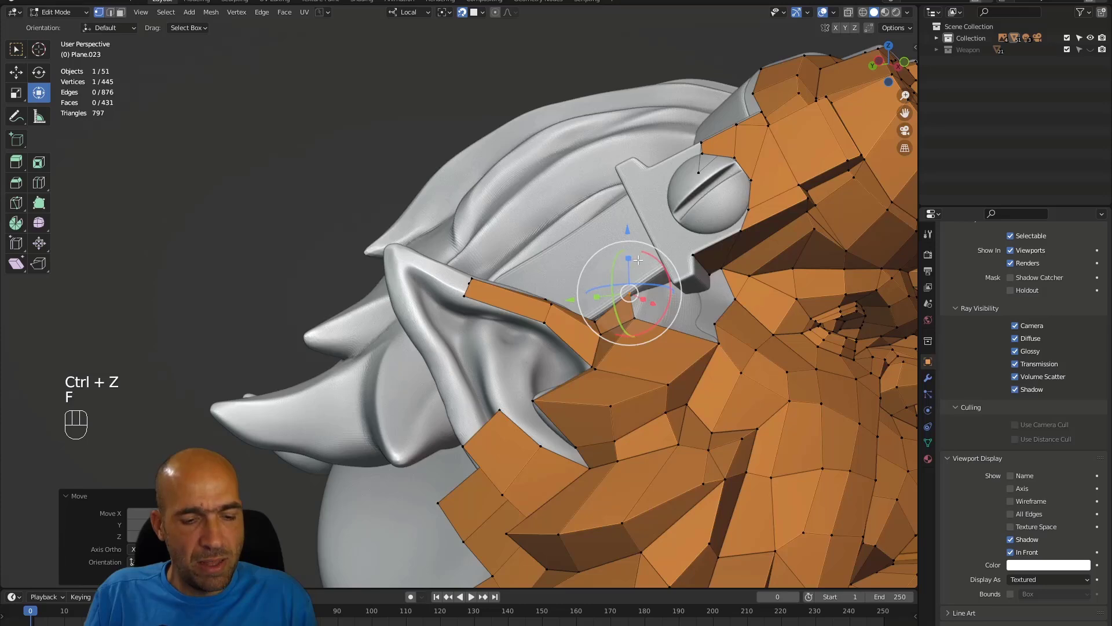
key("g")
left_click(649, 255)
middle_click_drag(649, 255, 637, 300, "alt")
left_click(613, 322)
key("e")
left_click(655, 289)
key("ctrl+z")
key("e")
left_click(665, 286)
key("ctrl+z")
Step: Fill the next face along the strap's lower edge and move its free vertex toward the goggle clasp
key("f")
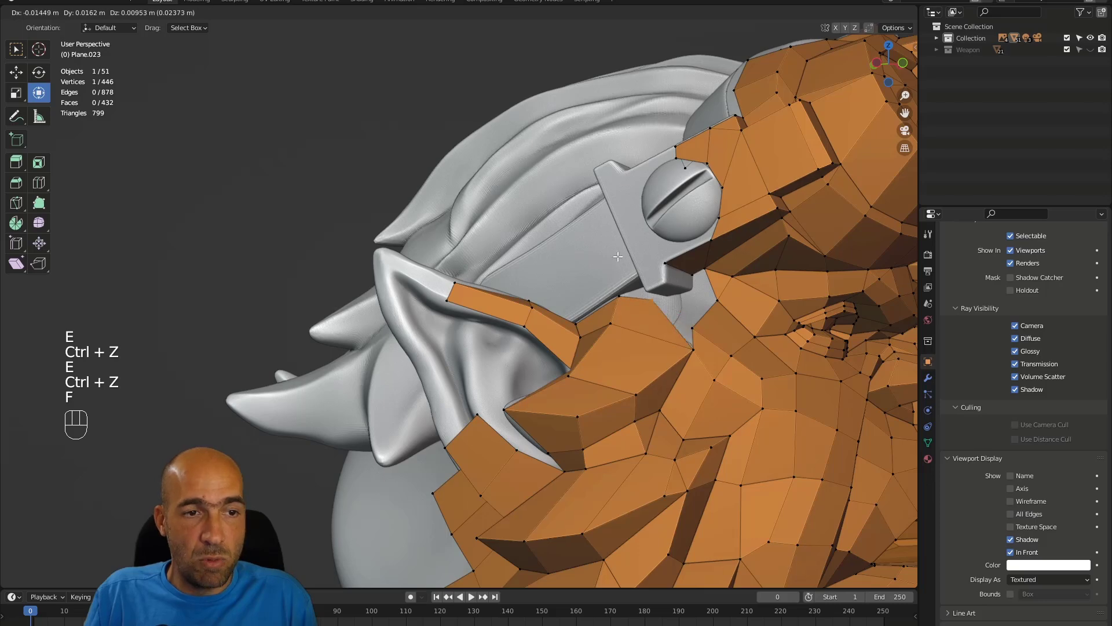
left_click(613, 248)
middle_click_drag(612, 248, 651, 223, "alt")
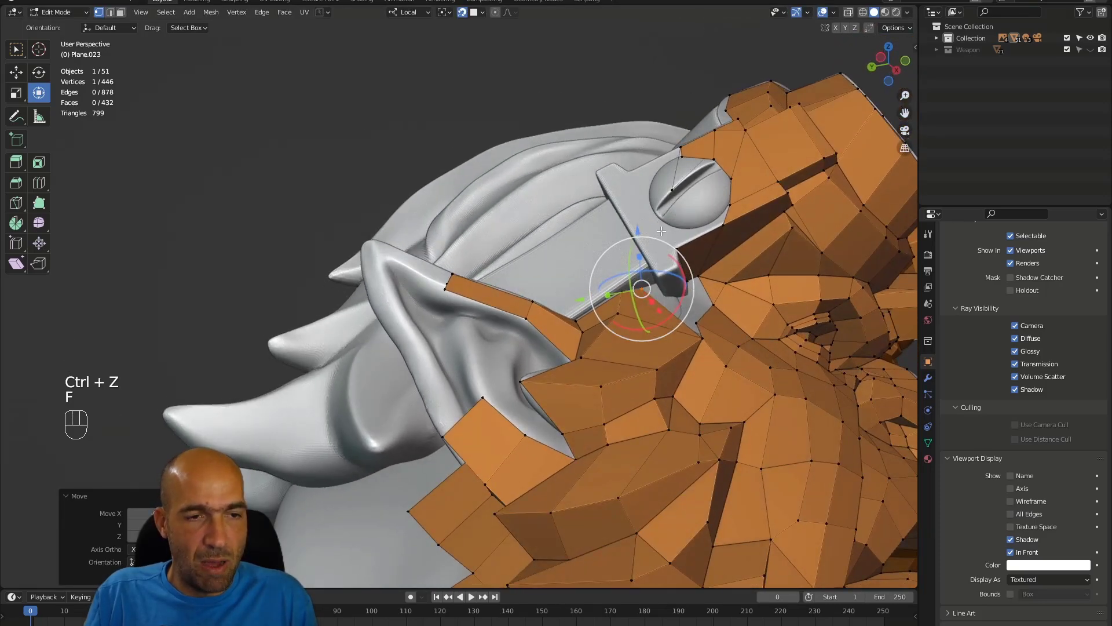
key("g")
left_click(693, 241)
Step: Reposition the cheek vertex below the goggle clasp beside the remaining gap
middle_click_drag(694, 241, 682, 326, "alt")
middle_click_drag(682, 326, 682, 320, "alt")
left_click(688, 375)
middle_click_drag(714, 394, 702, 342, "alt")
key("g")
left_click(728, 368)
Step: Fill two faces in the gap between the cheek and the goggle clasp and place their free vertices beneath the clasp
left_click(715, 349)
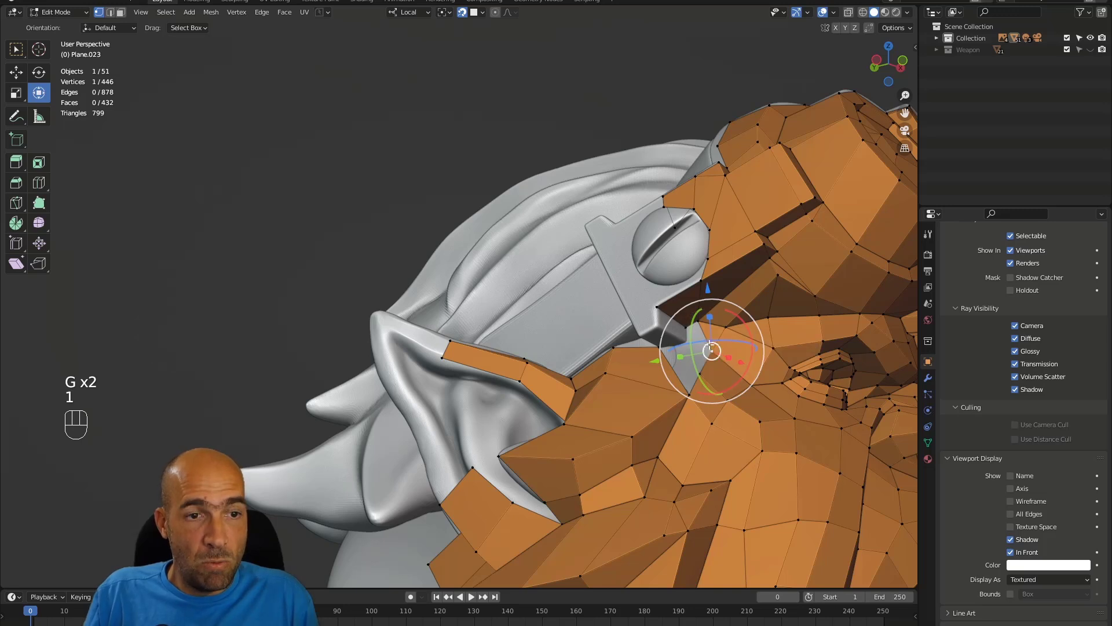
left_click_drag(710, 346, 697, 321)
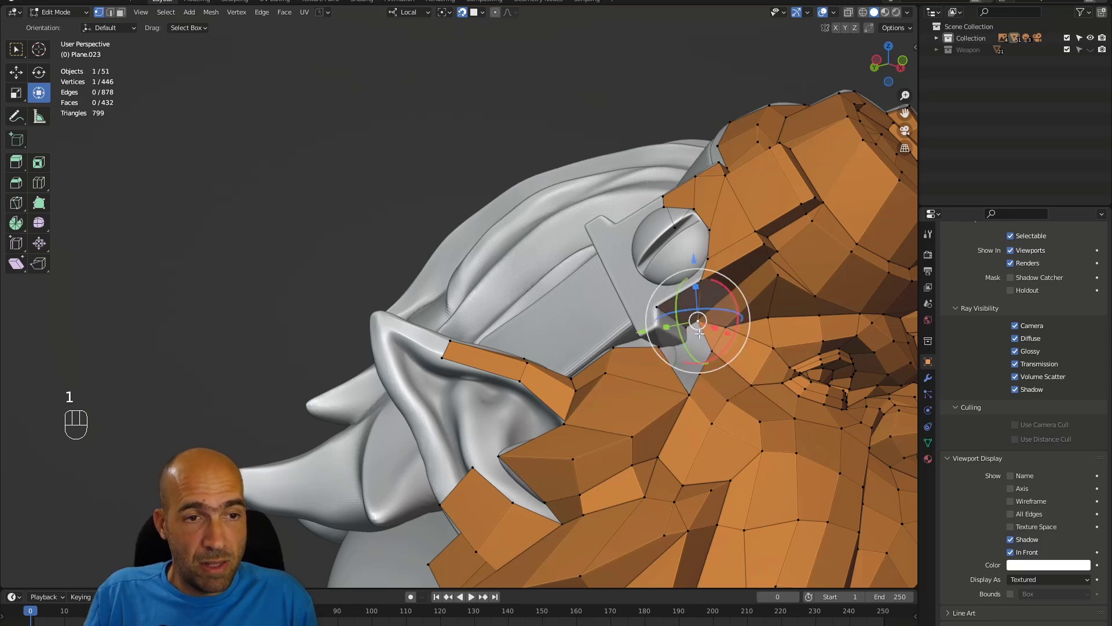
key("f")
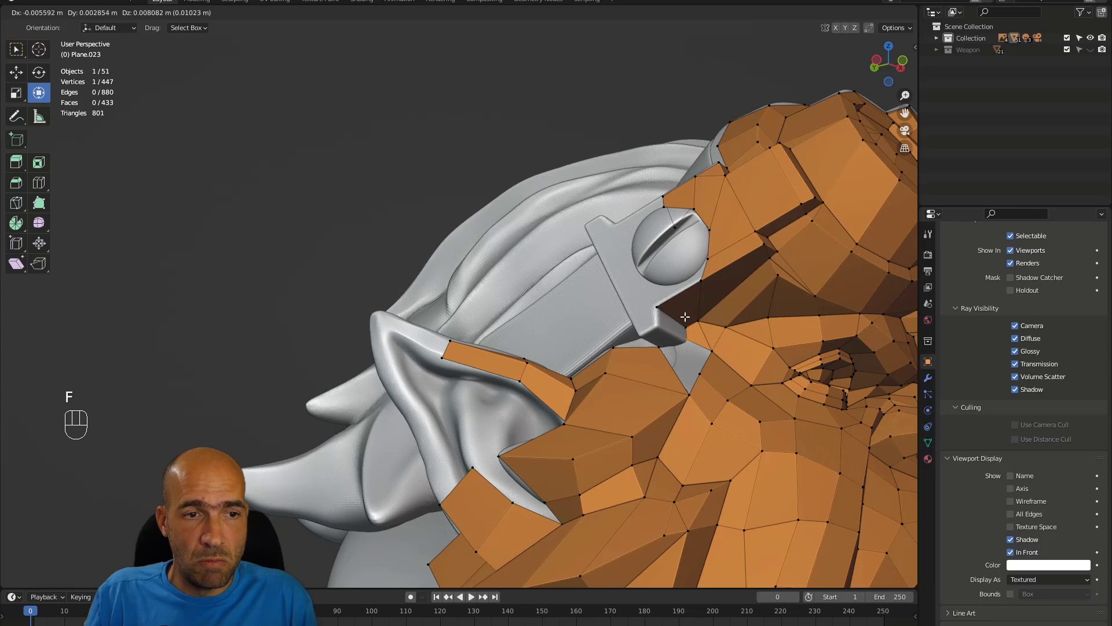
left_click(685, 317)
middle_click_drag(689, 339, 708, 353)
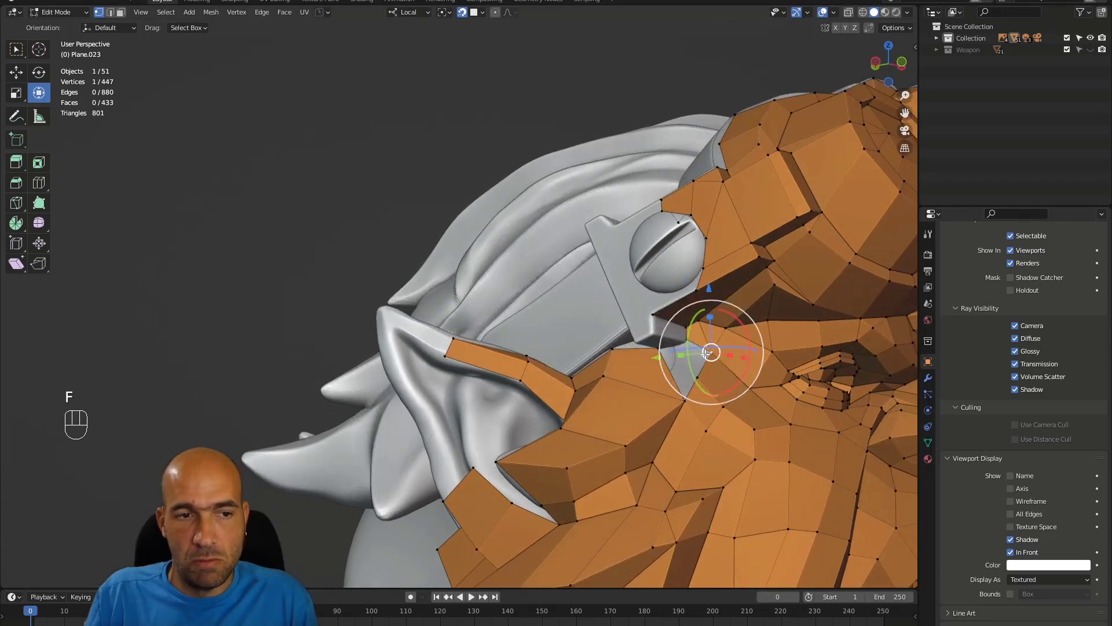
key("f")
left_click(698, 367)
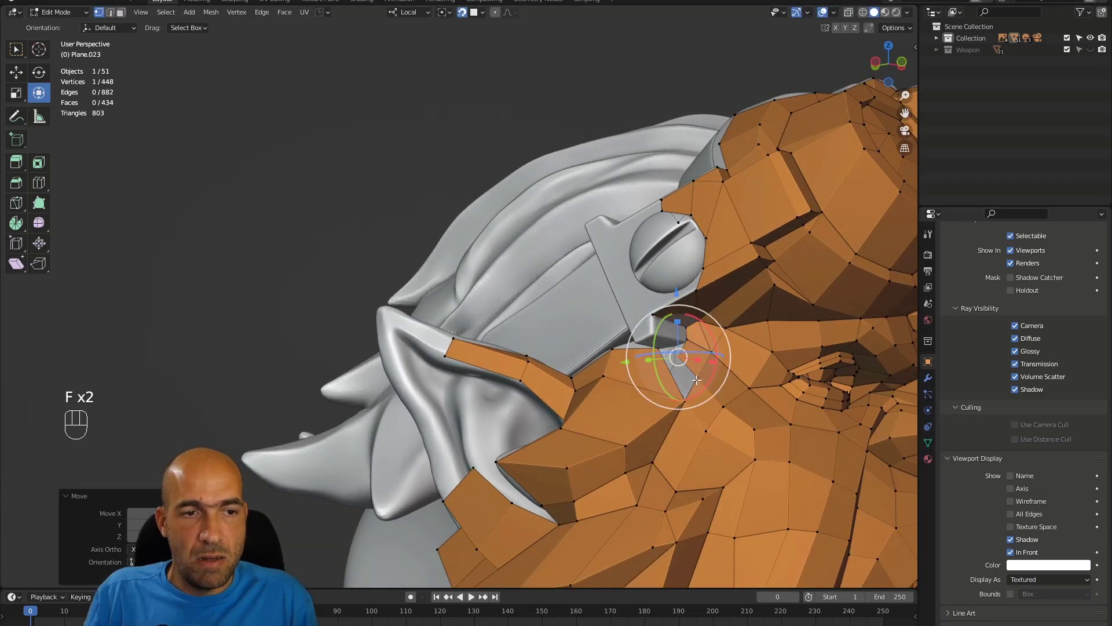
Step: Merge the new vertex beneath the clasp with its neighbour on the cheek and fill the remaining gap with a face
left_click(662, 349, "shift")
key("m")
left_click(643, 389)
left_click_drag(643, 395, 682, 363, "alt")
key("2")
middle_click_drag(682, 363, 667, 396, "alt")
left_click(692, 384)
key("f")
key("1")
left_click(668, 397)
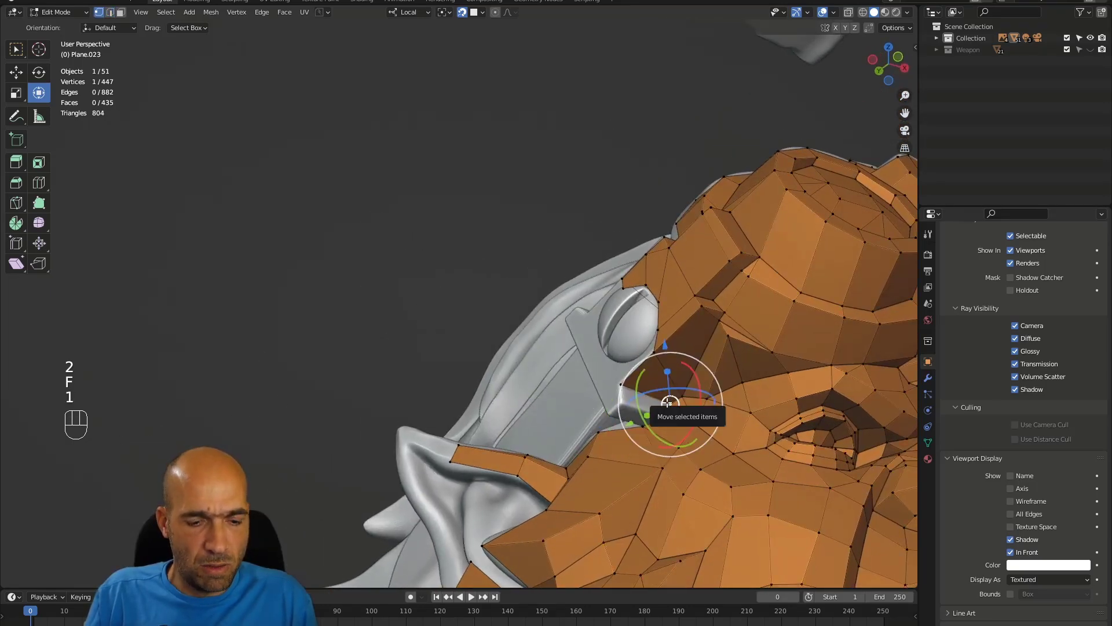
Step: Fill two faces along the clasp's lower edge and place their free vertices at its corner and against the cheek
key("f")
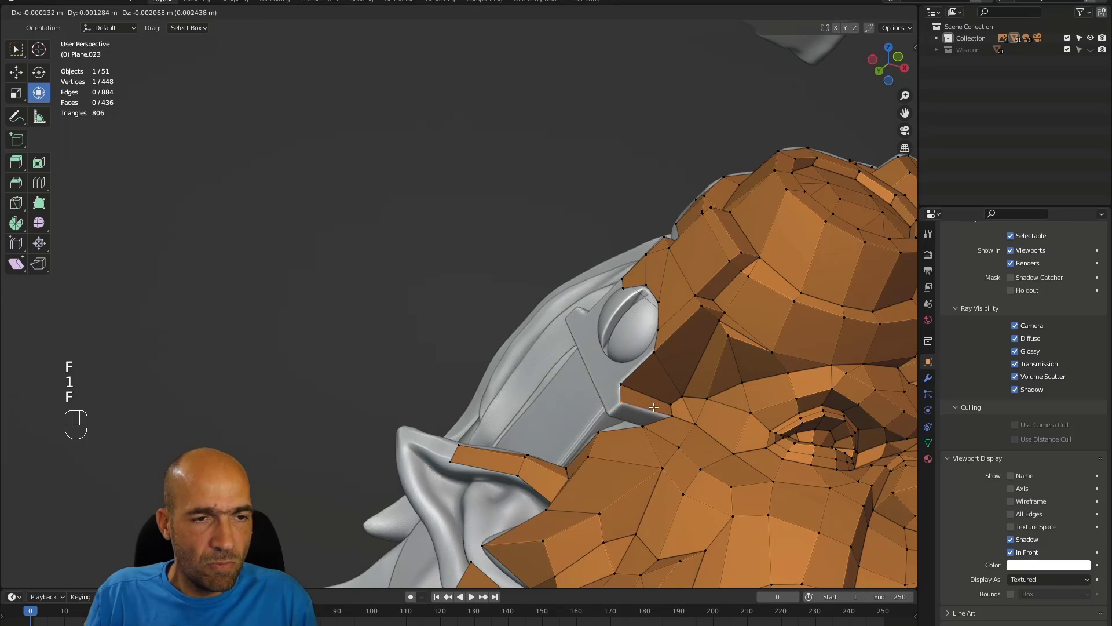
left_click(634, 398)
key("f")
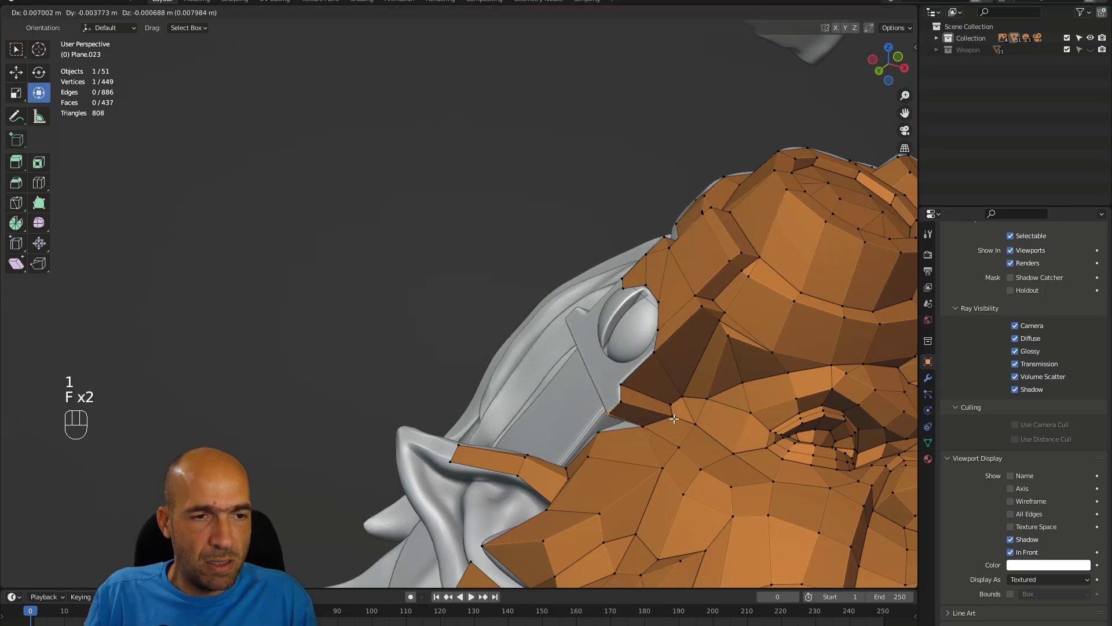
left_click(673, 419)
left_click_drag(655, 422, 720, 417, "alt")
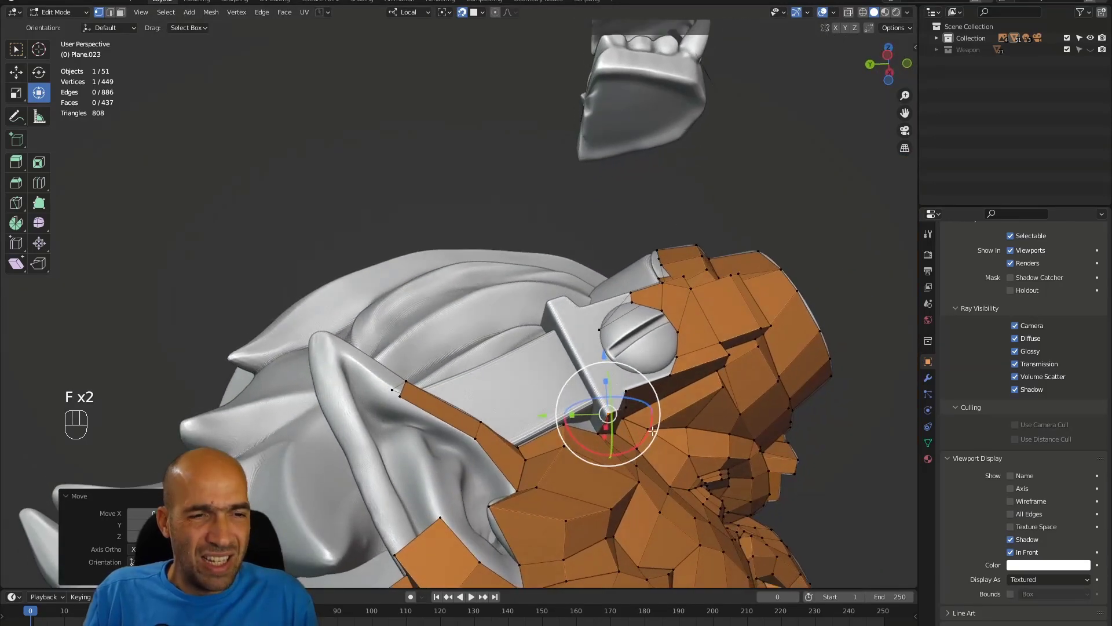
Step: Extend the mesh around the clasp's lower corner with new faces toward the cheek and reposition the corner vertex
key("2")
left_click(604, 429)
mouse_move(604, 430)
left_mouse_down("alt")
mouse_move(604, 404)
mouse_move(594, 419)
mouse_move(576, 414)
mouse_move(628, 393)
mouse_move(606, 408)
left_mouse_up("alt")
key("e")
left_click(595, 408)
key("2")
key("1")
left_click(600, 400)
key("g")
left_click(621, 386)
key("2")
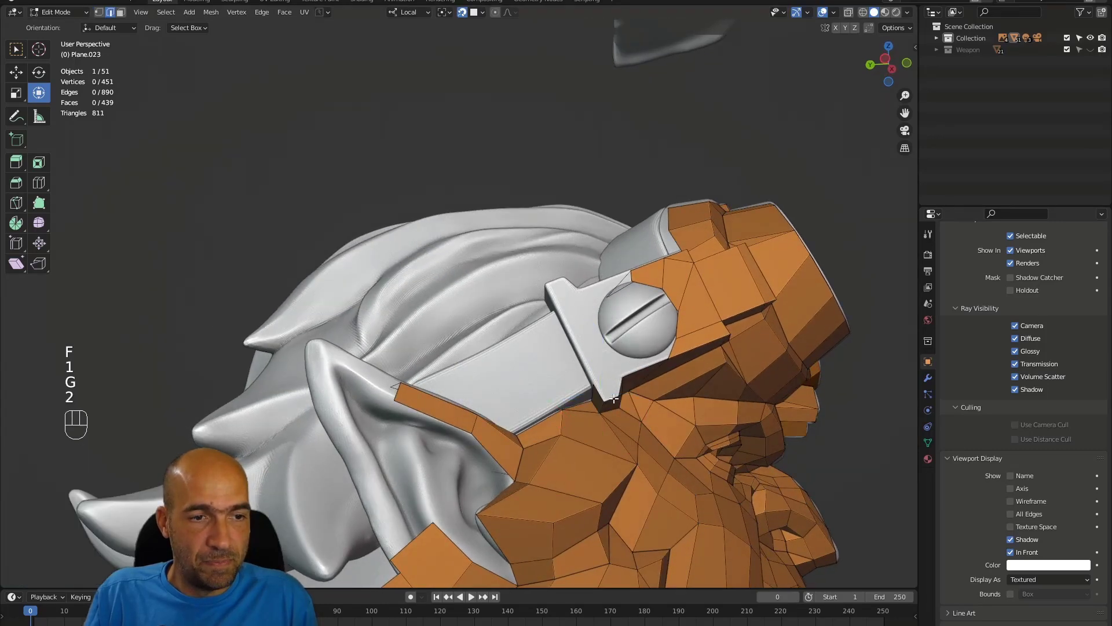
Step: Extrude the mesh edge above the goggle's round side screw back along the clasp and move its lower vertex onto the clasp's surface
left_click_drag(741, 325, 708, 406, "alt")
left_click(634, 307)
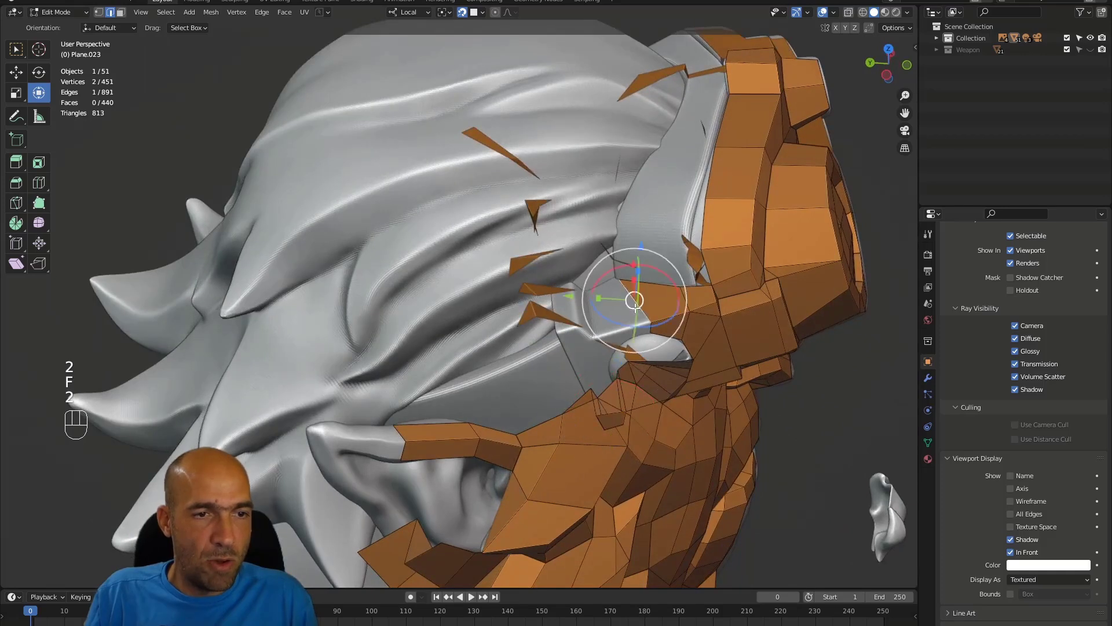
key("e")
left_click(620, 326)
key("1")
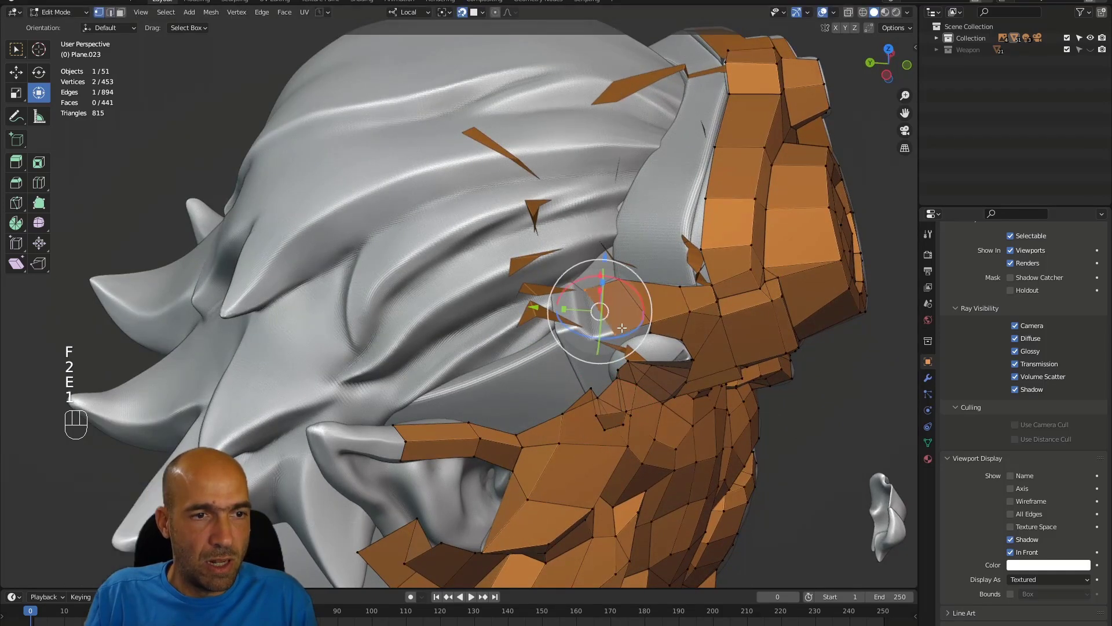
key("g")
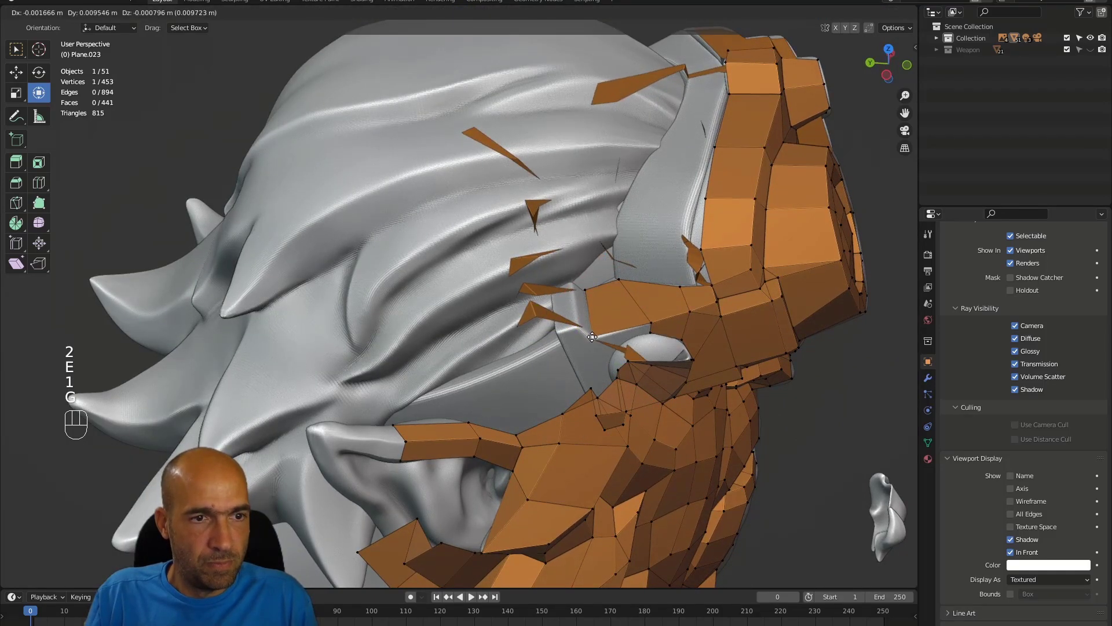
left_click(593, 336)
Step: Examine the retopologized head from several sides and review the whole character's body, hands and separate parts
middle_click_drag(653, 332, 487, 318)
middle_click_drag(487, 319, 614, 331, "alt")
middle_click_drag(614, 331, 640, 319, "ctrl+alt")
middle_click_drag(640, 320, 614, 440, "alt+shift")
middle_click_drag(614, 440, 573, 180, "alt+shift")
middle_click_drag(573, 179, 518, 188, "alt")
middle_click_drag(519, 188, 506, 287, "alt")
middle_click_drag(507, 286, 507, 205, "alt+shift")
middle_click_drag(507, 205, 431, 43, "ctrl+alt")
middle_click_drag(510, 429, 649, 359, "alt+shift")
middle_click_drag(510, 324, 466, 325, "ctrl+alt")
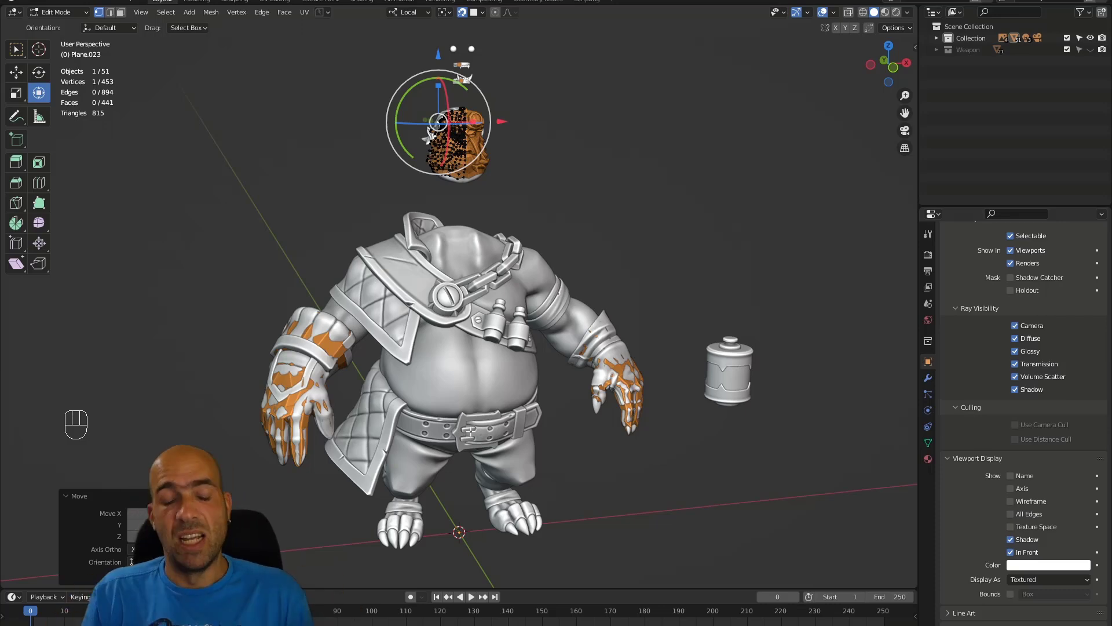
middle_click_drag(514, 406, 585, 278, "alt")
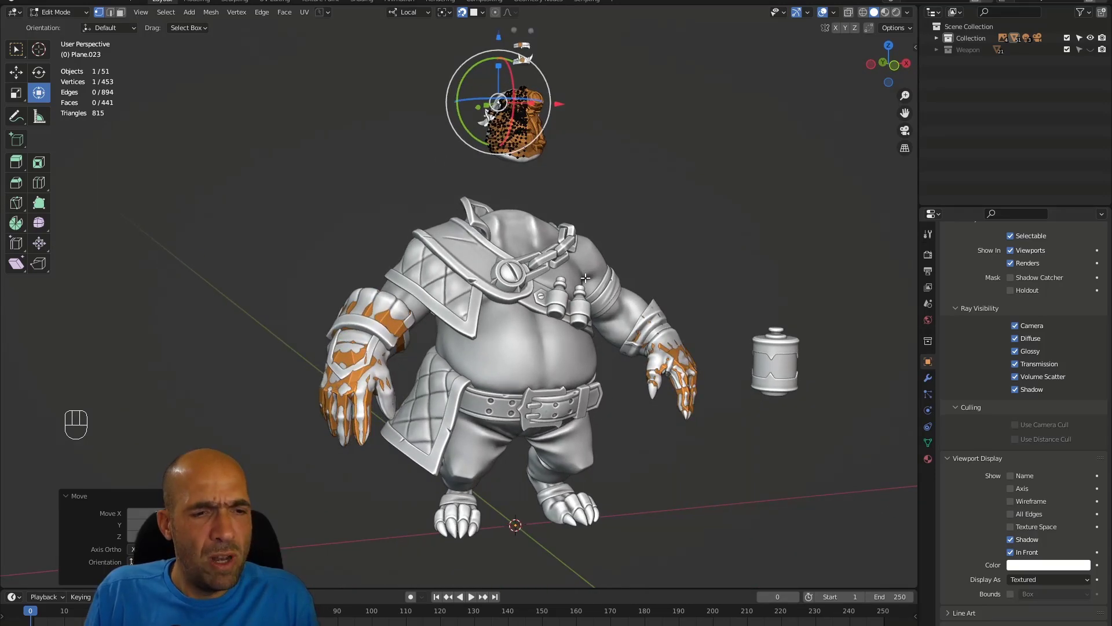